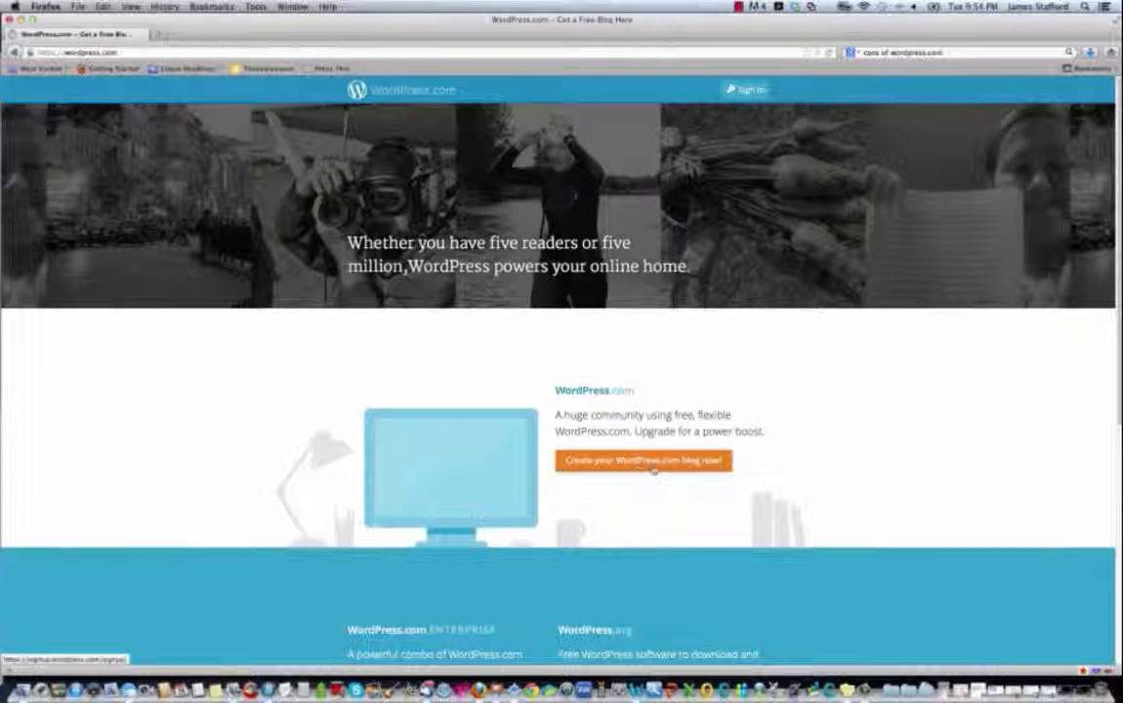
# Start a new WordPress.com blog signup and enter the e-mail address, username and a hidden password.
pyautogui.click(656, 467)
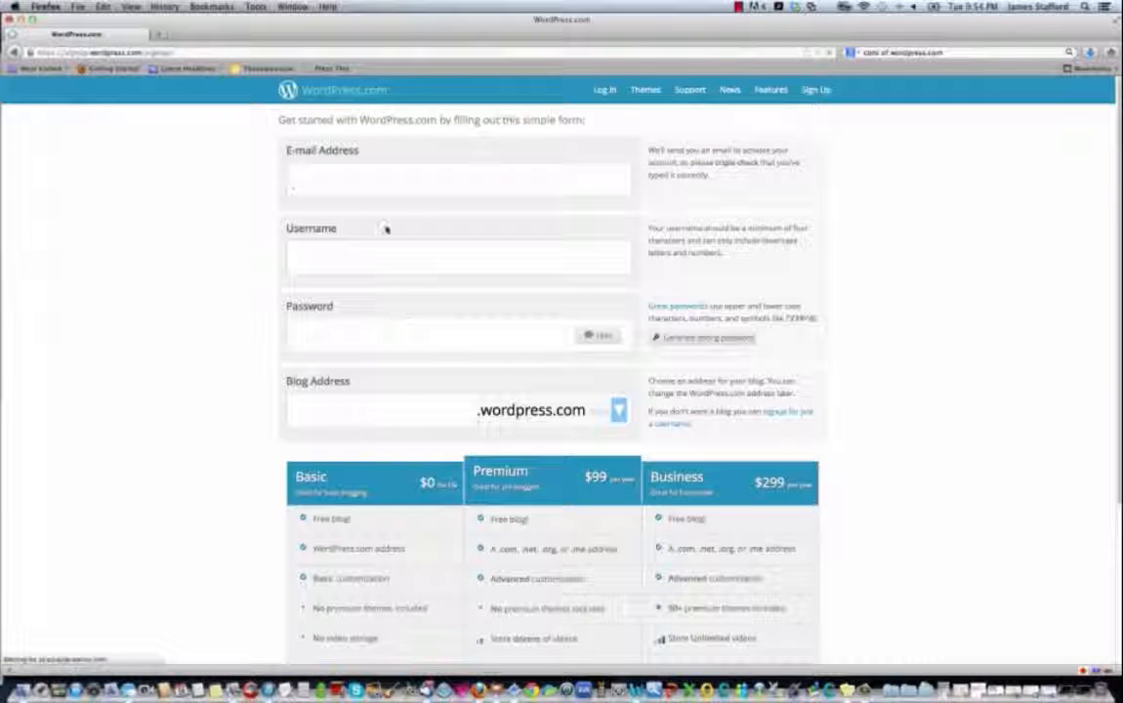
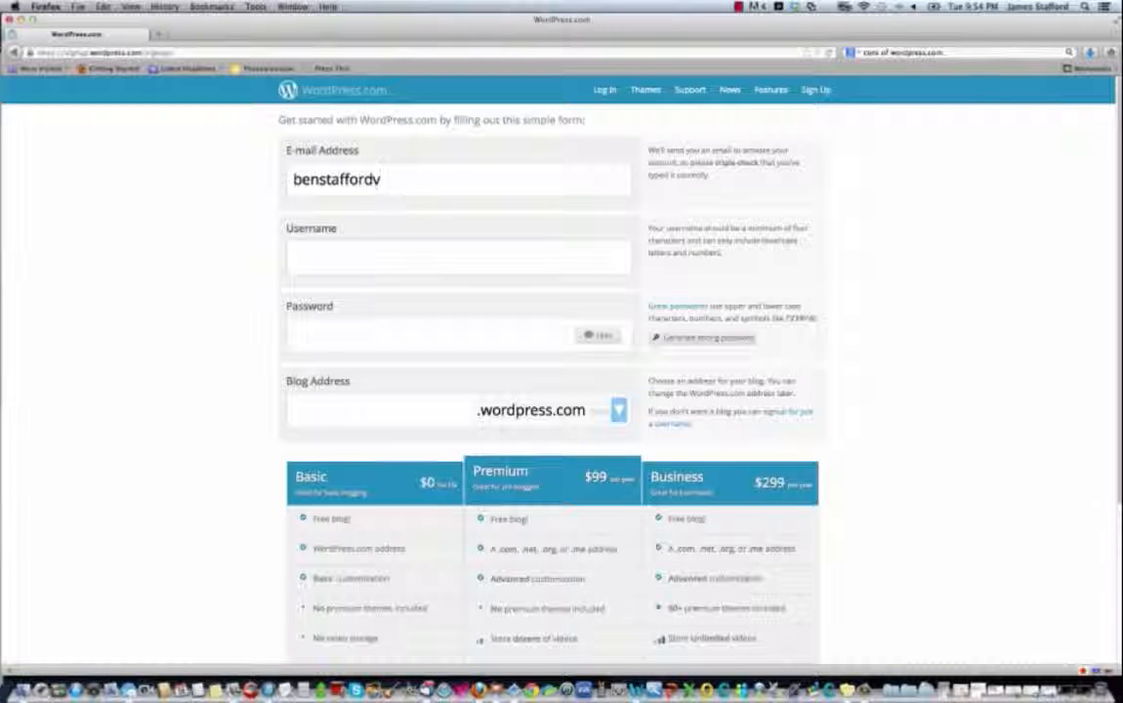
pyautogui.press('Tab')
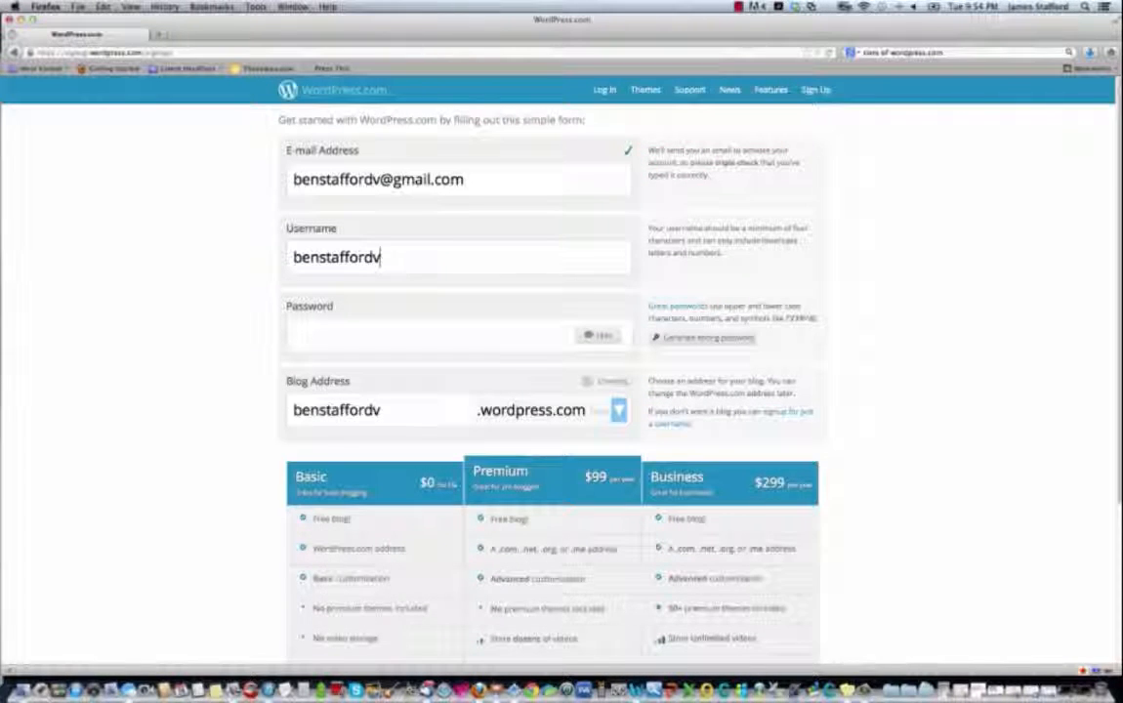
pyautogui.press('Tab')
pyautogui.write('*****')
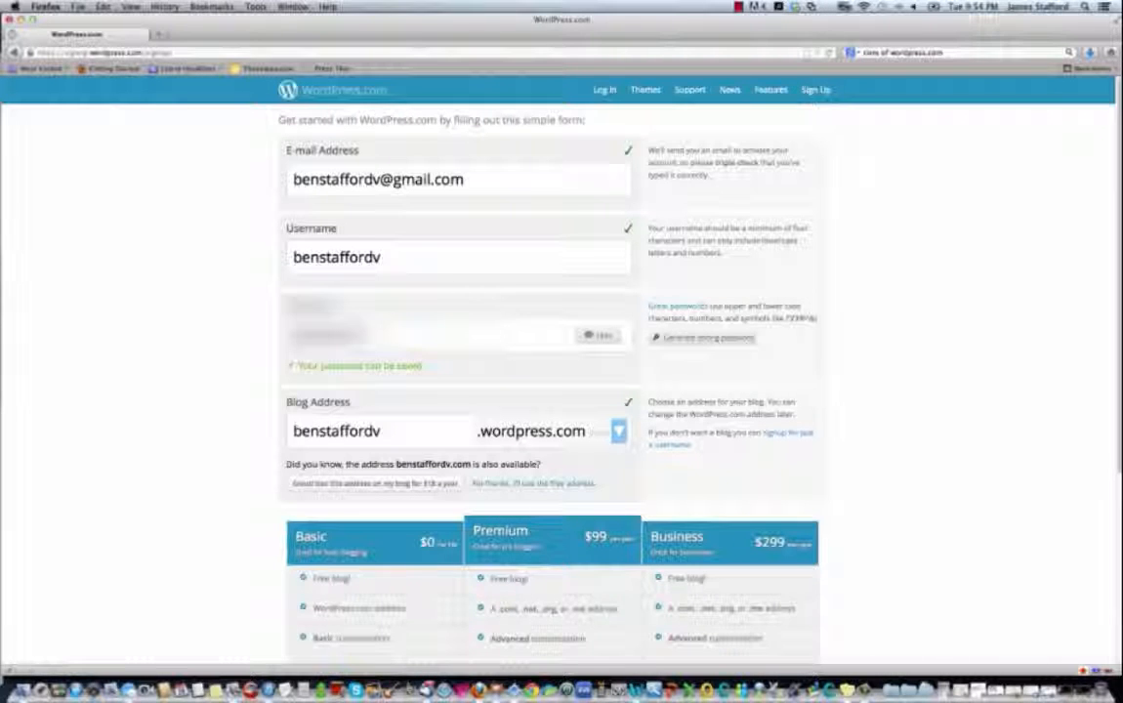
pyautogui.click(589, 336)
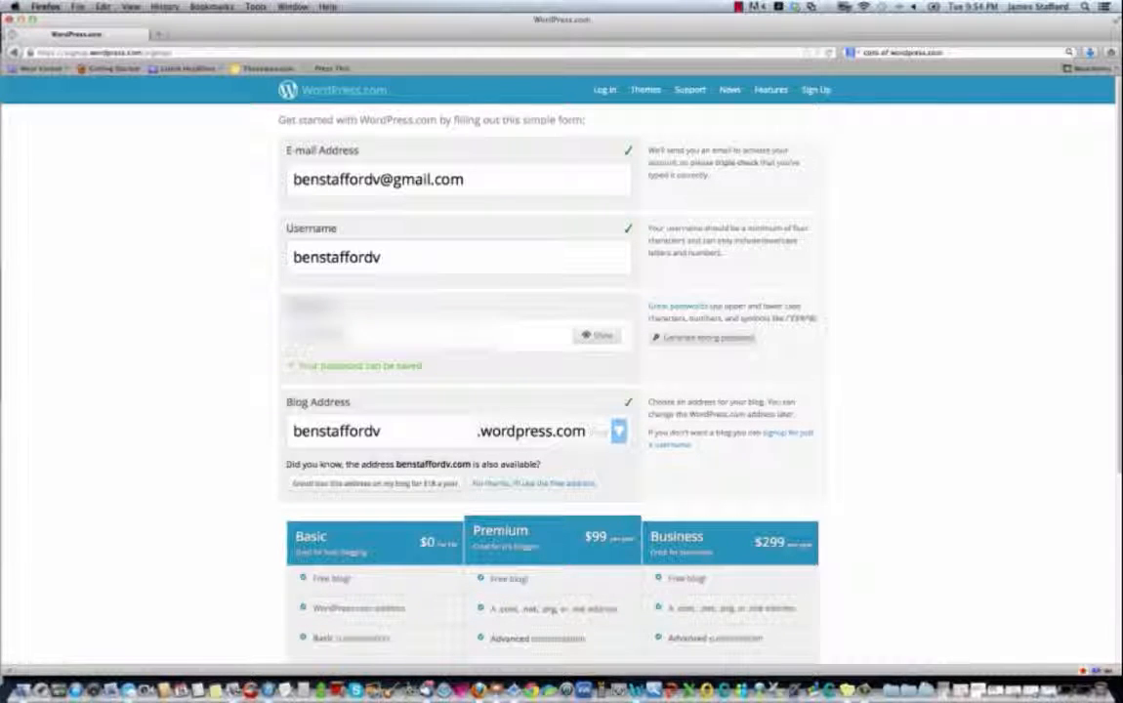
pyautogui.doubleClick(416, 433)
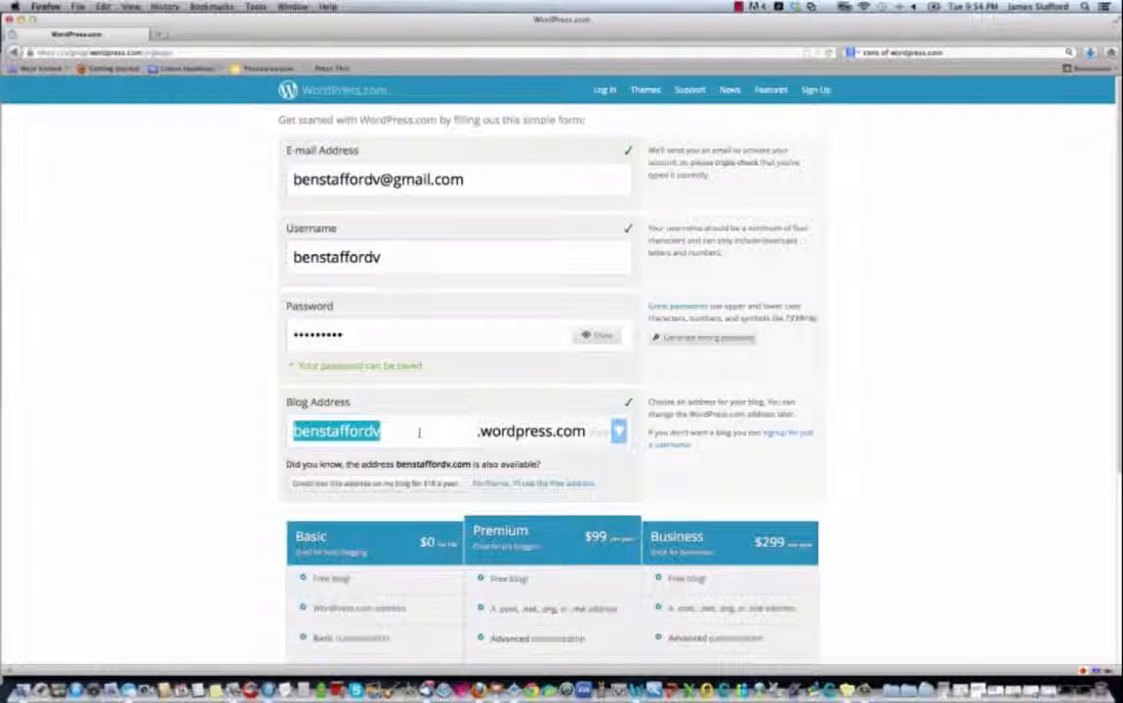
# Set the blog address to serenescapelandscapers, submit the signup, and pause the recording.
pyautogui.press('BackSpace')
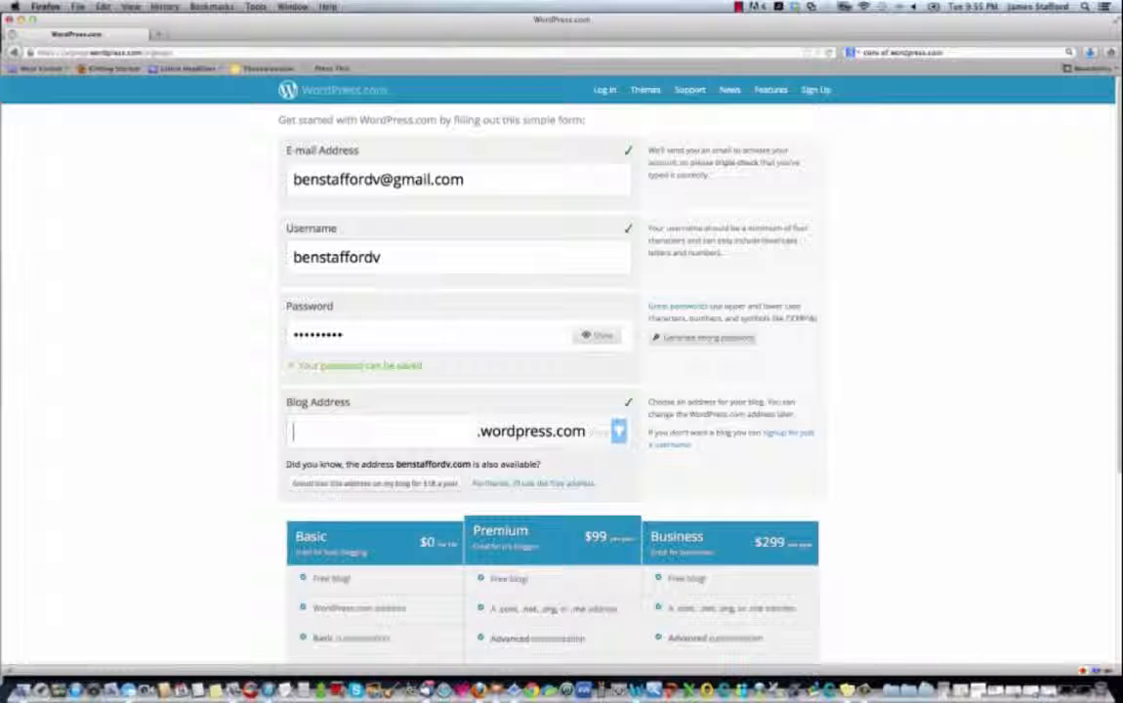
pyautogui.write('ser')
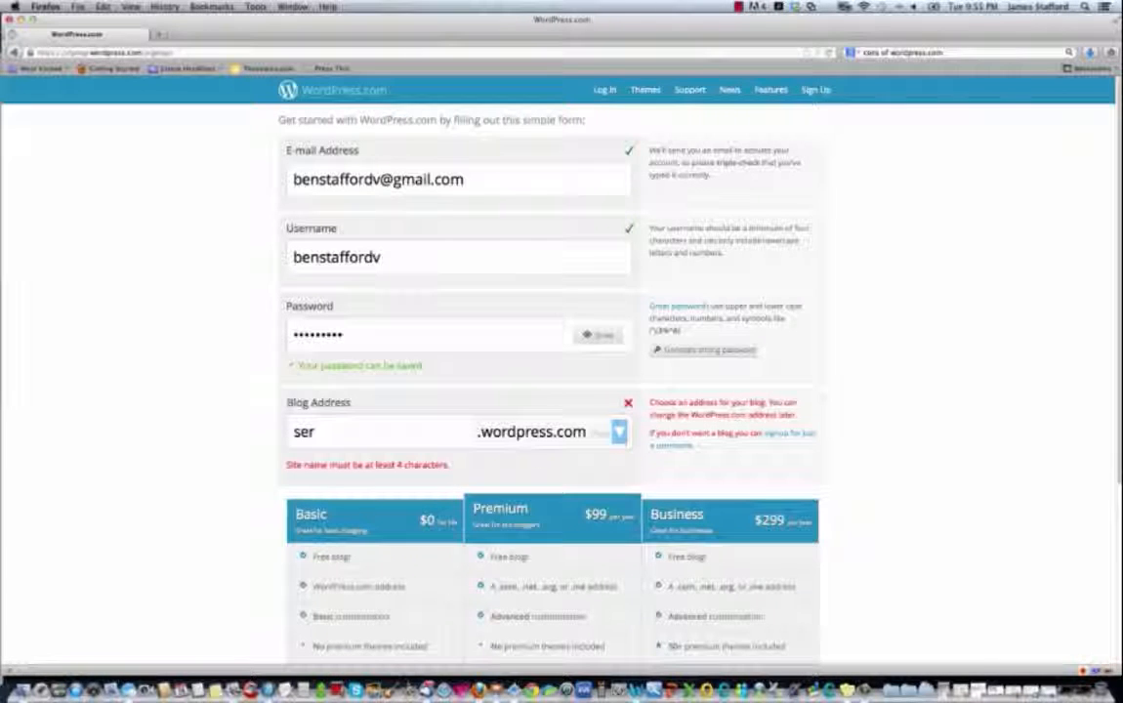
pyautogui.write('end')
pyautogui.press('BackSpace')
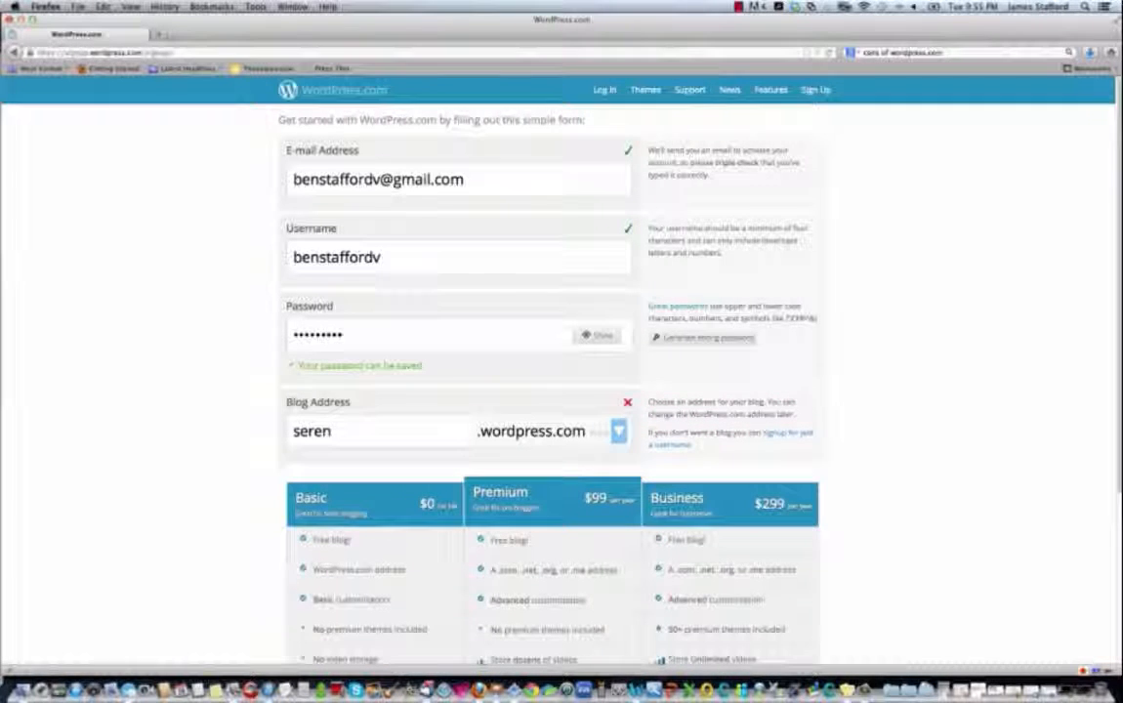
pyautogui.write('escapelandscapers')
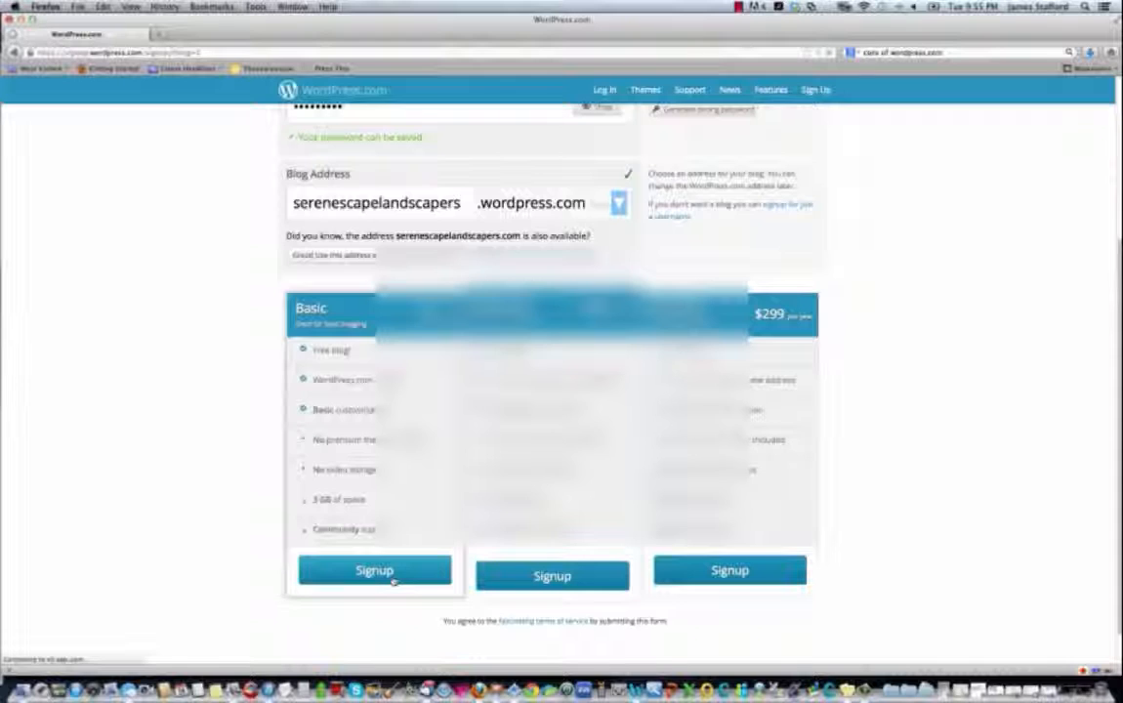
pyautogui.click(389, 575)
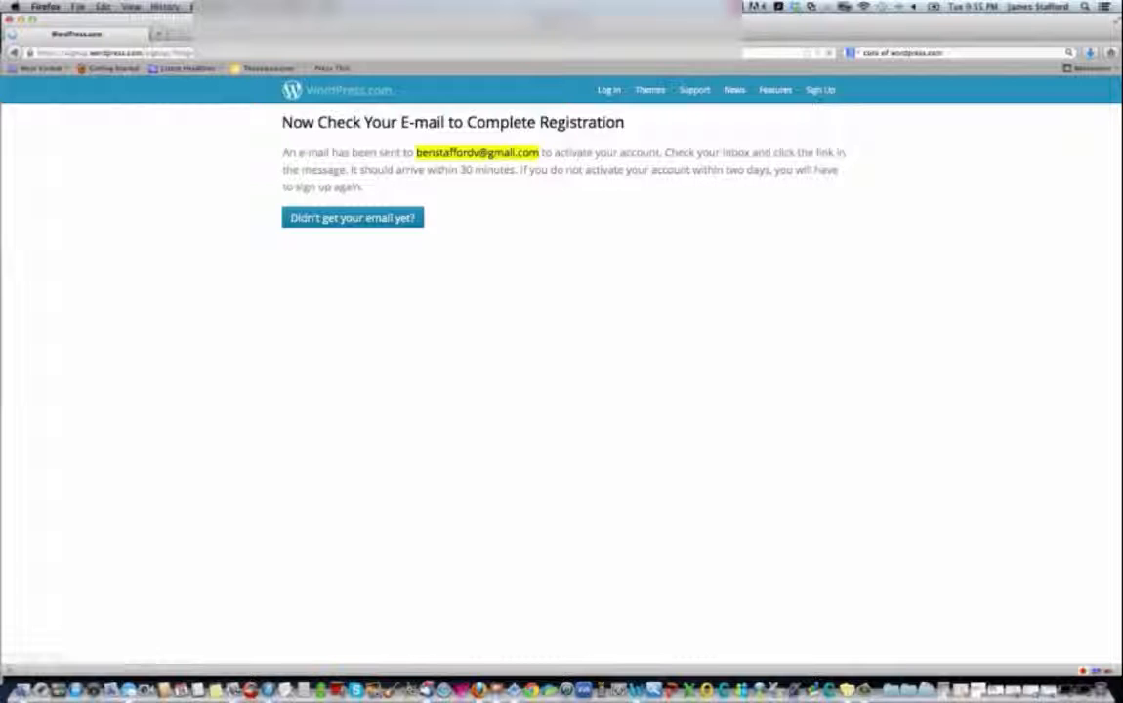
pyautogui.click(757, 7)
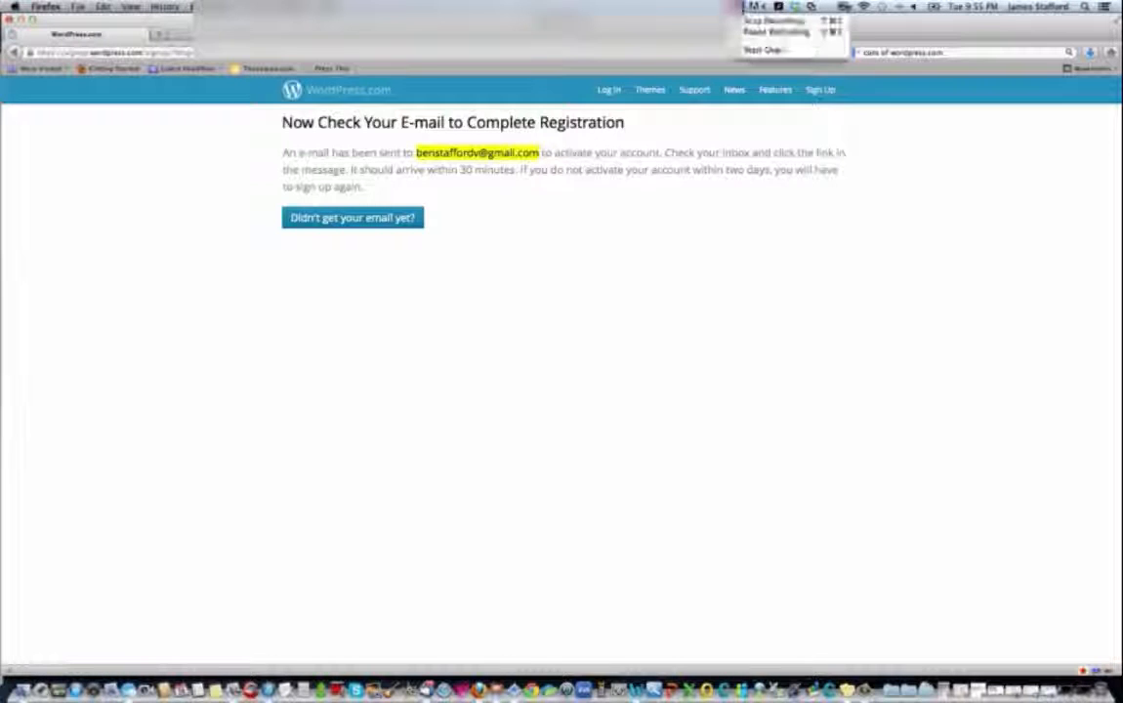
pyautogui.click(758, 33)
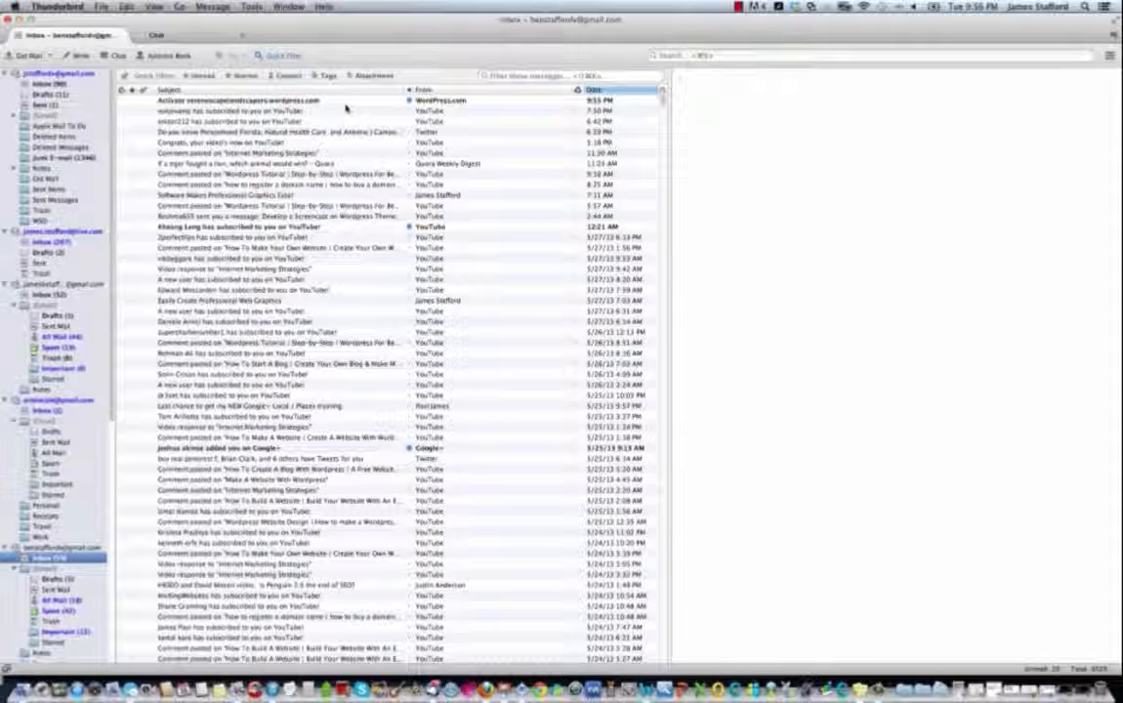
# In Thunderbird, open the serenescapelandscapers.wordpress.com activation e-mail and follow its activation link.
pyautogui.click(343, 101)
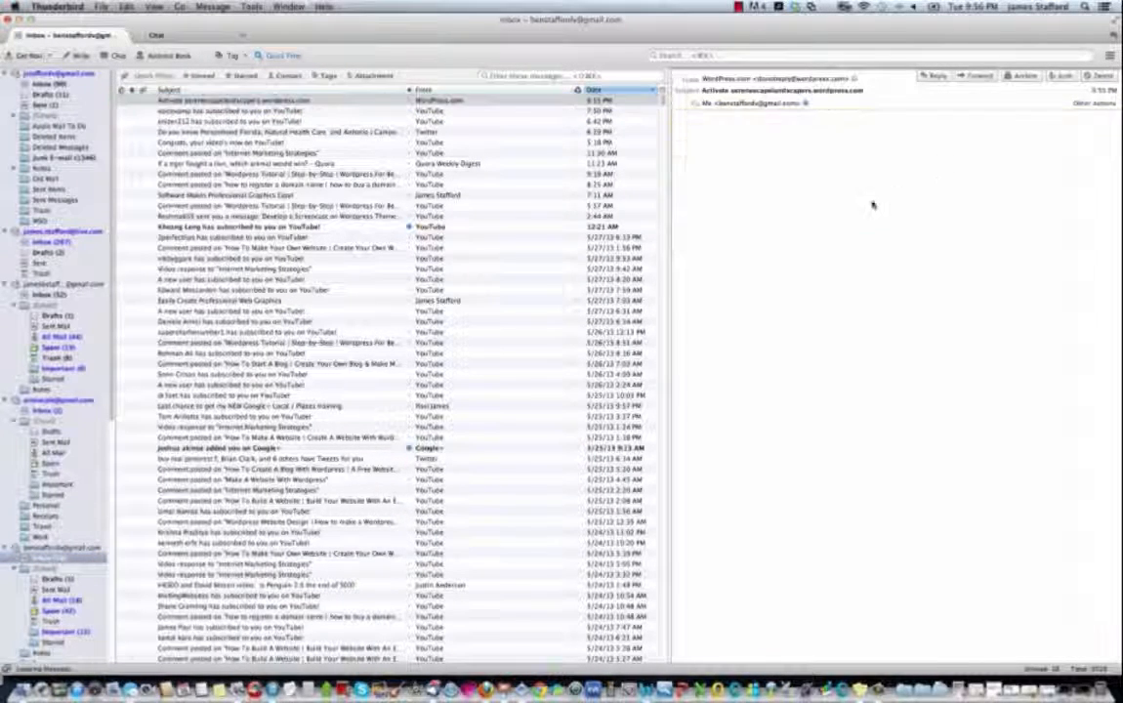
pyautogui.click(769, 223)
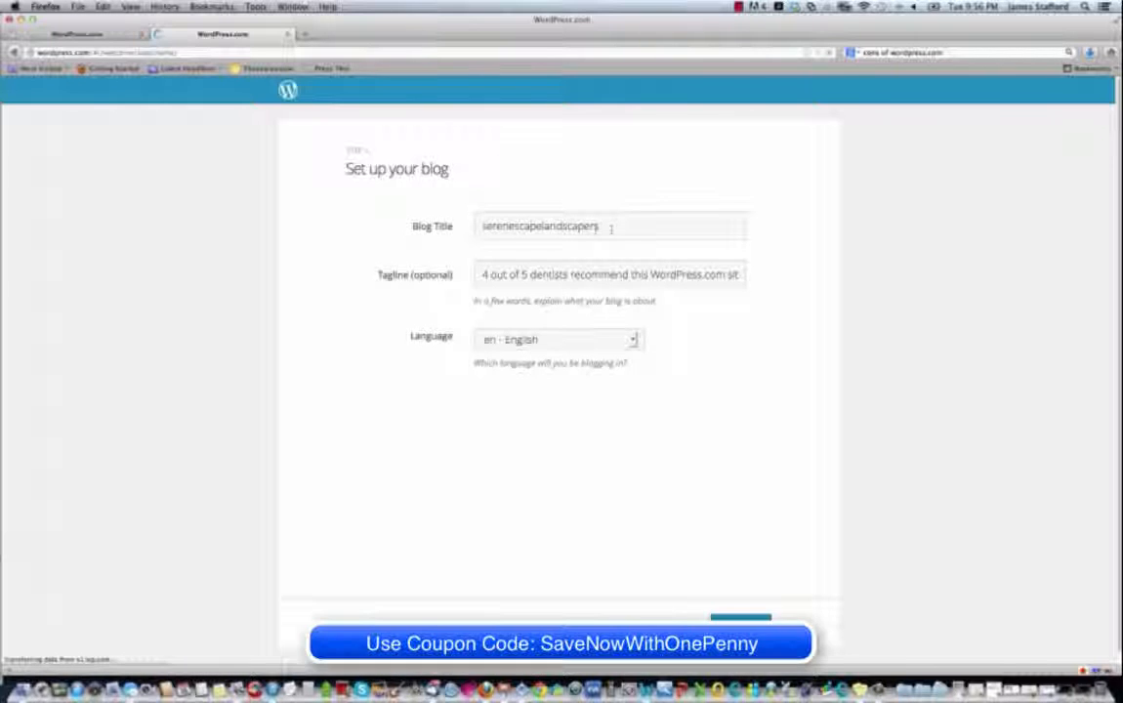
# Title the blog 'serenescape landscapers', clear the default tagline, and continue to theme selection.
pyautogui.click(544, 226)
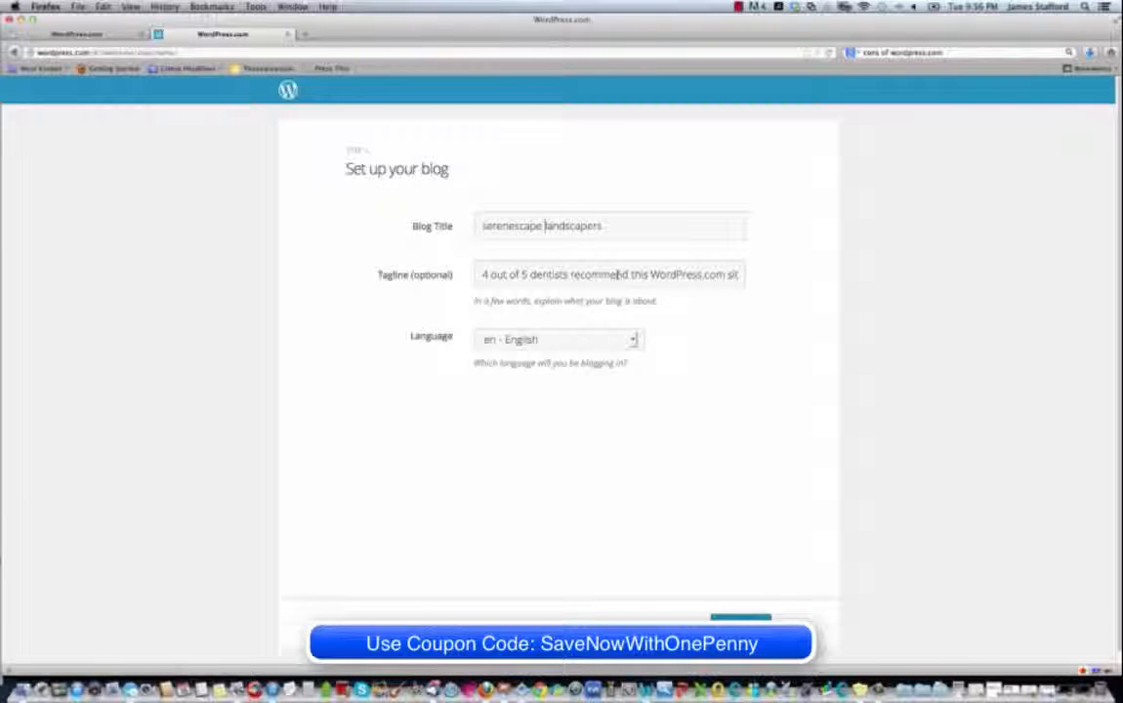
pyautogui.tripleClick(616, 274)
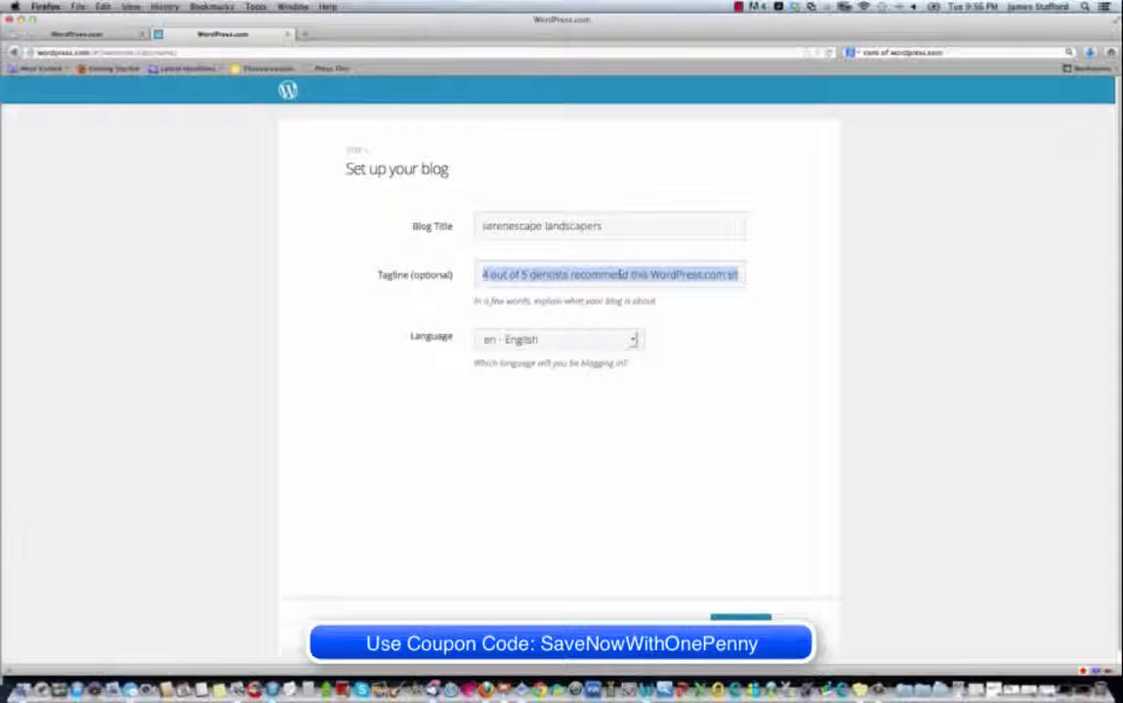
pyautogui.press('BackSpace')
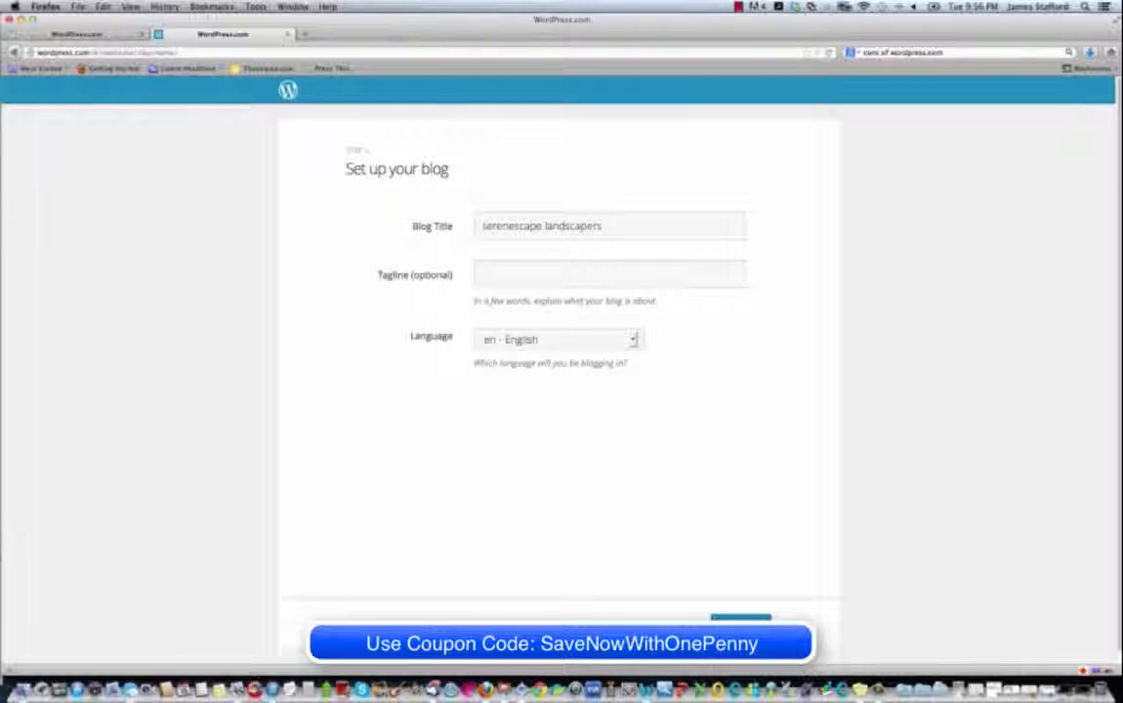
pyautogui.click(741, 626)
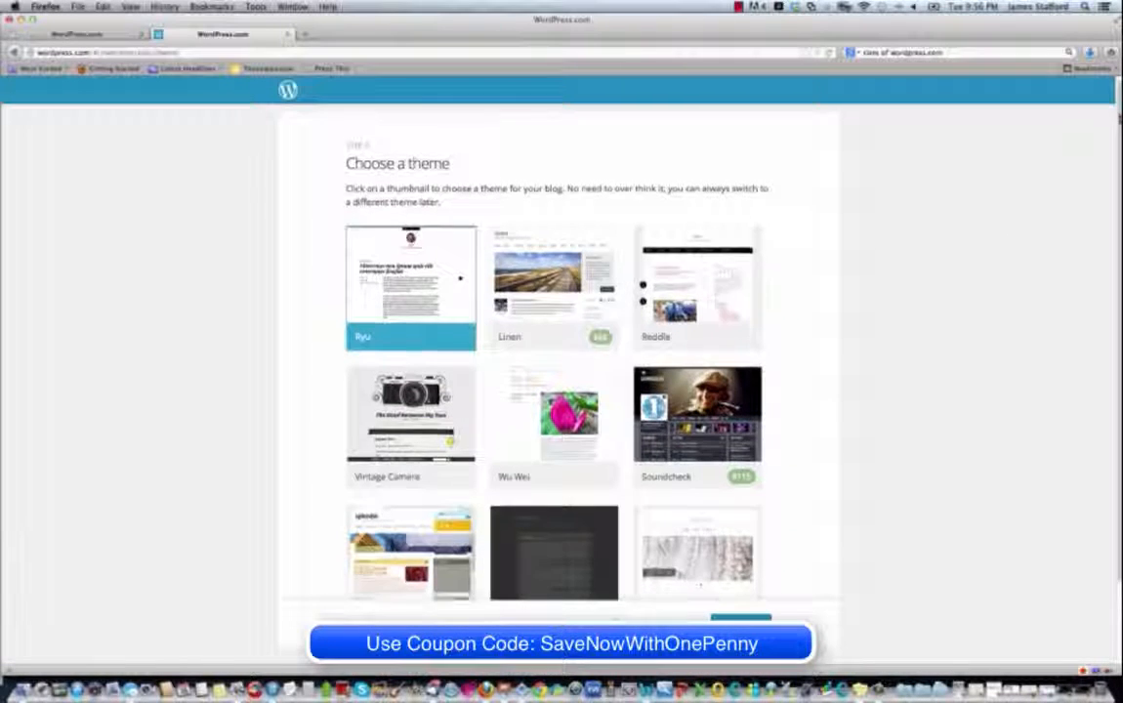
# Browse the theme grid, loading several more rows of available themes.
pyautogui.scroll(-2, 1119, 127)
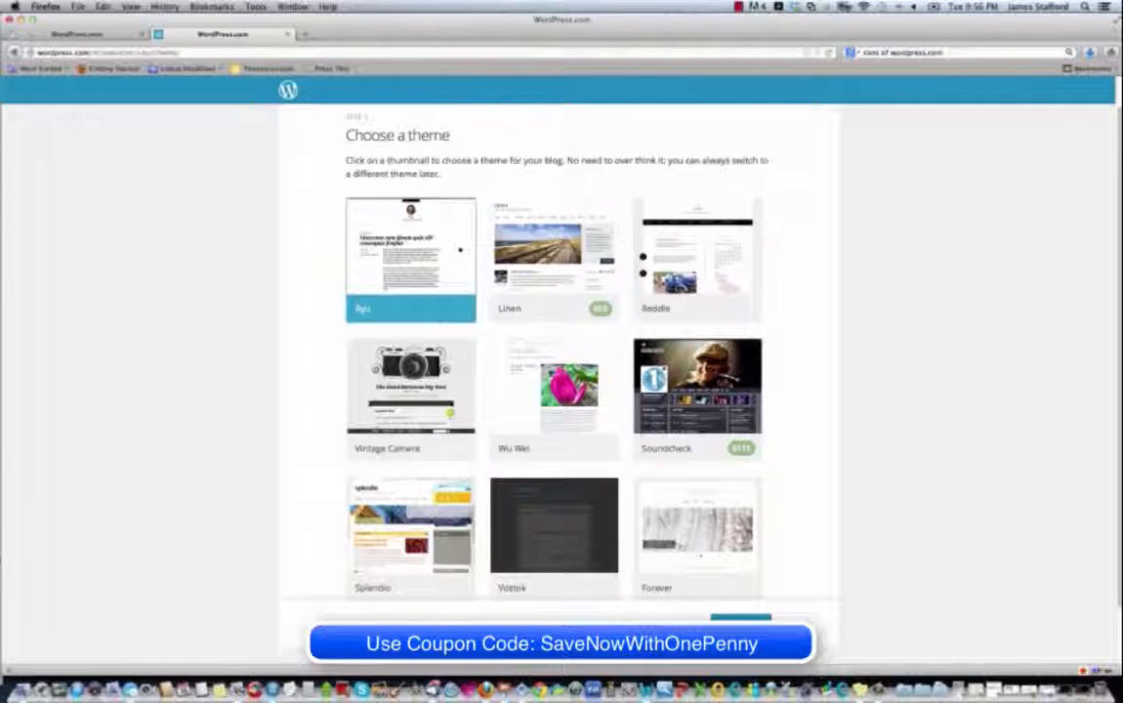
pyautogui.scroll(-3, 1120, 136)
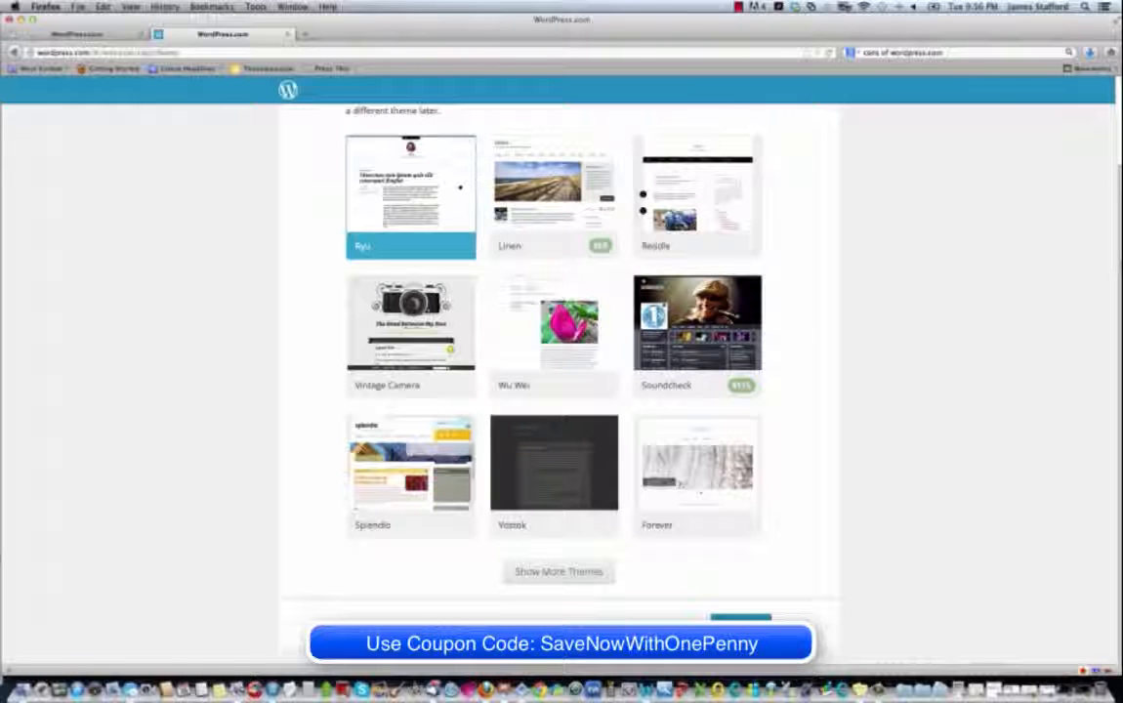
pyautogui.click(550, 574)
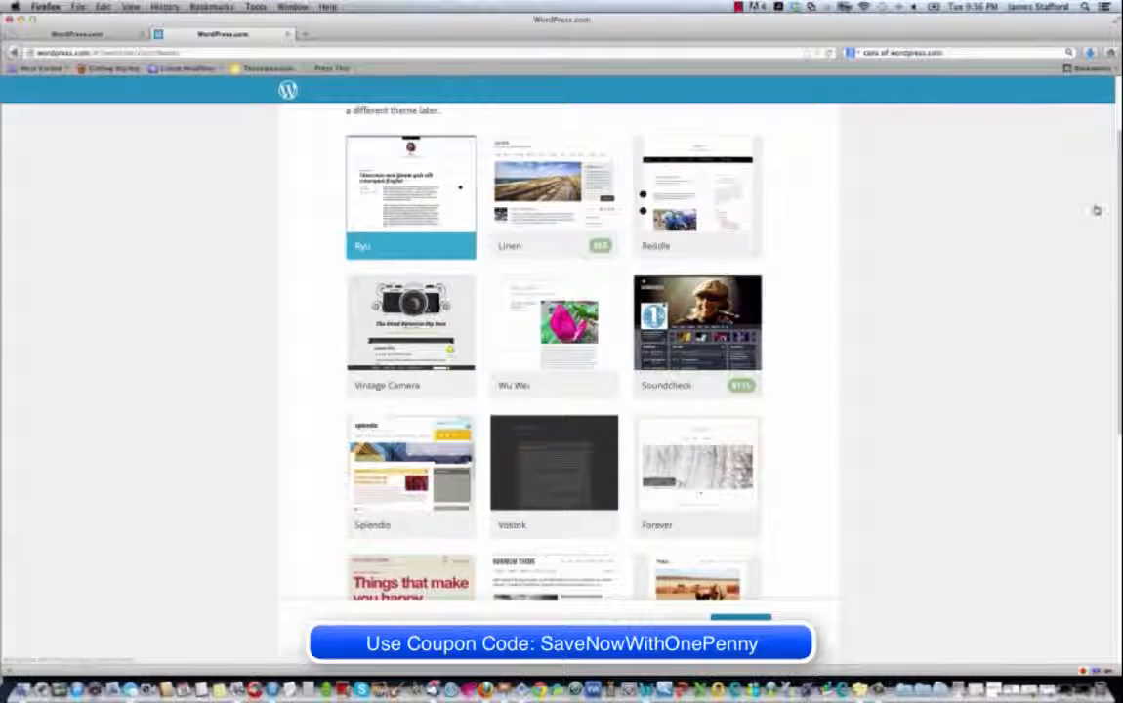
pyautogui.scroll(-1, 554, 351)
pyautogui.moveTo(1120, 192); pyautogui.dragTo(1121, 206)
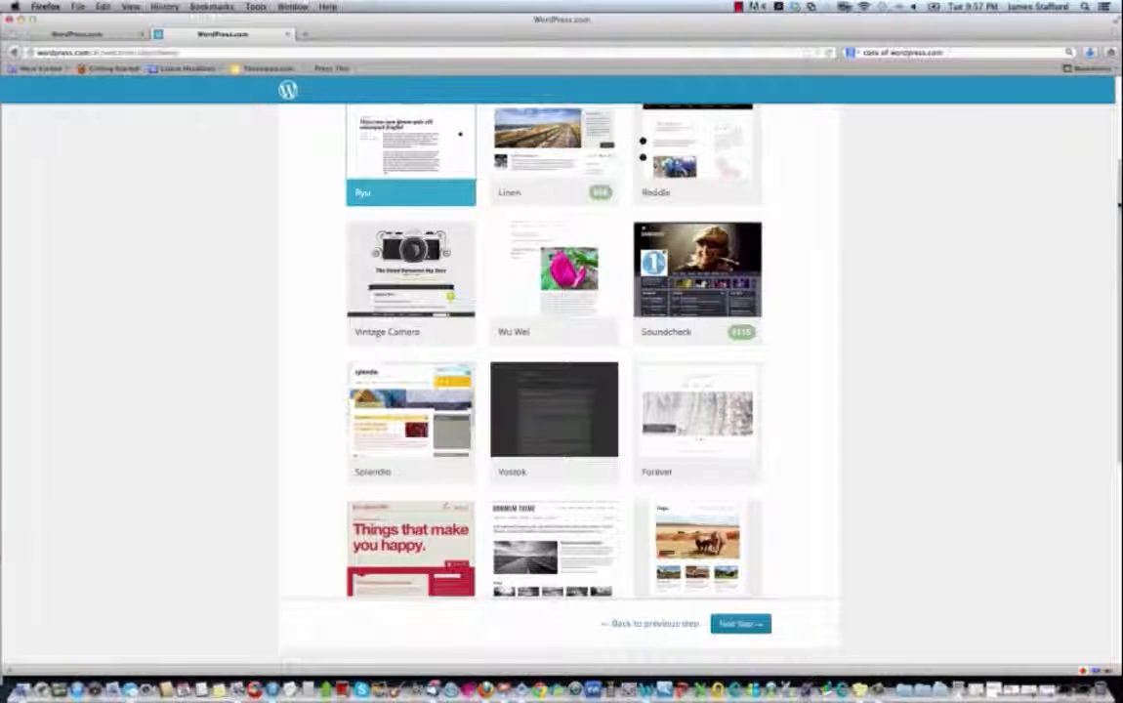
pyautogui.moveTo(1120, 205); pyautogui.dragTo(1118, 409)
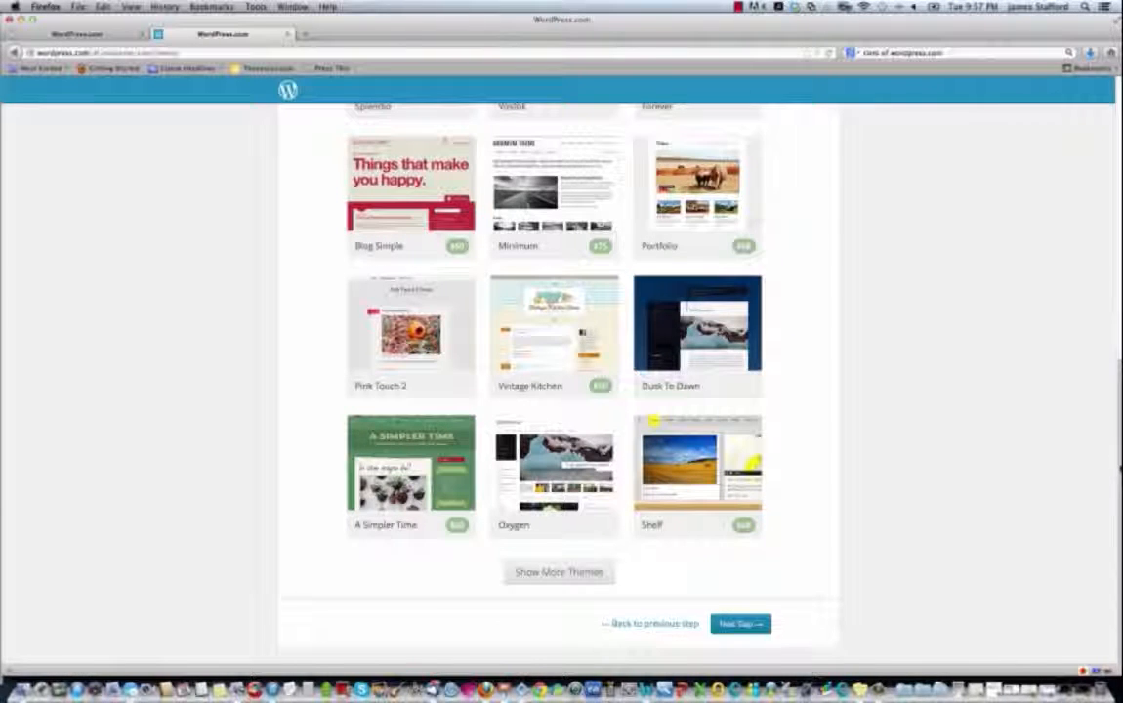
pyautogui.scroll(8, 1119, 470)
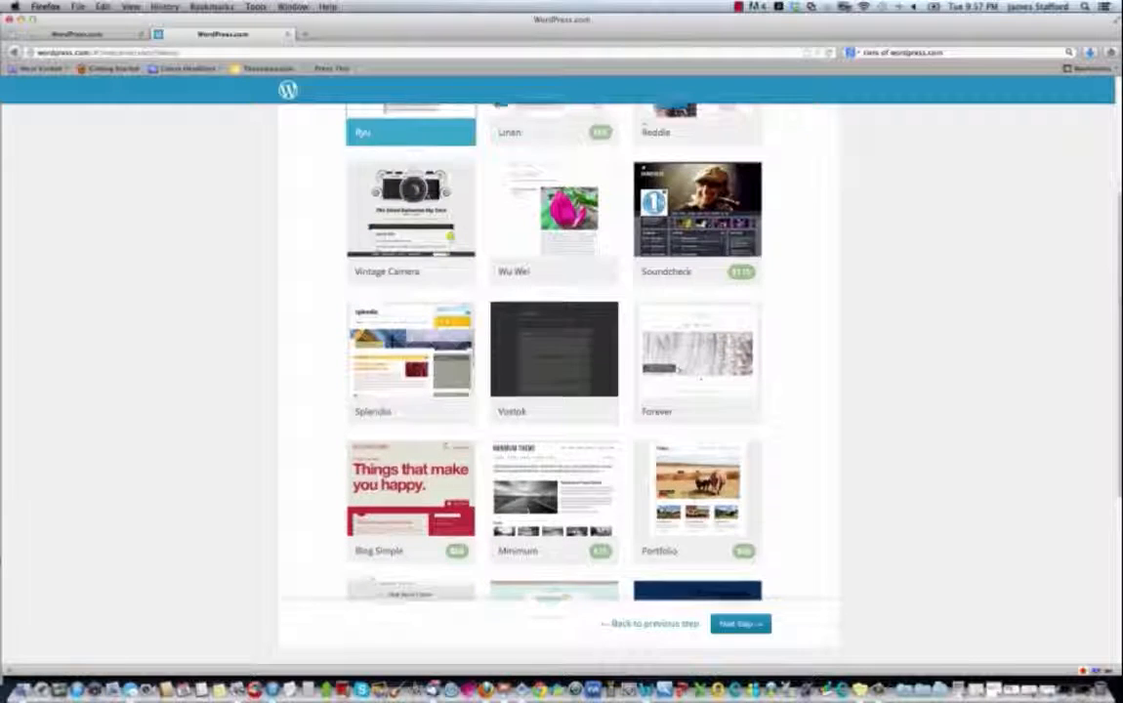
pyautogui.moveTo(1119, 251); pyautogui.dragTo(1116, 481)
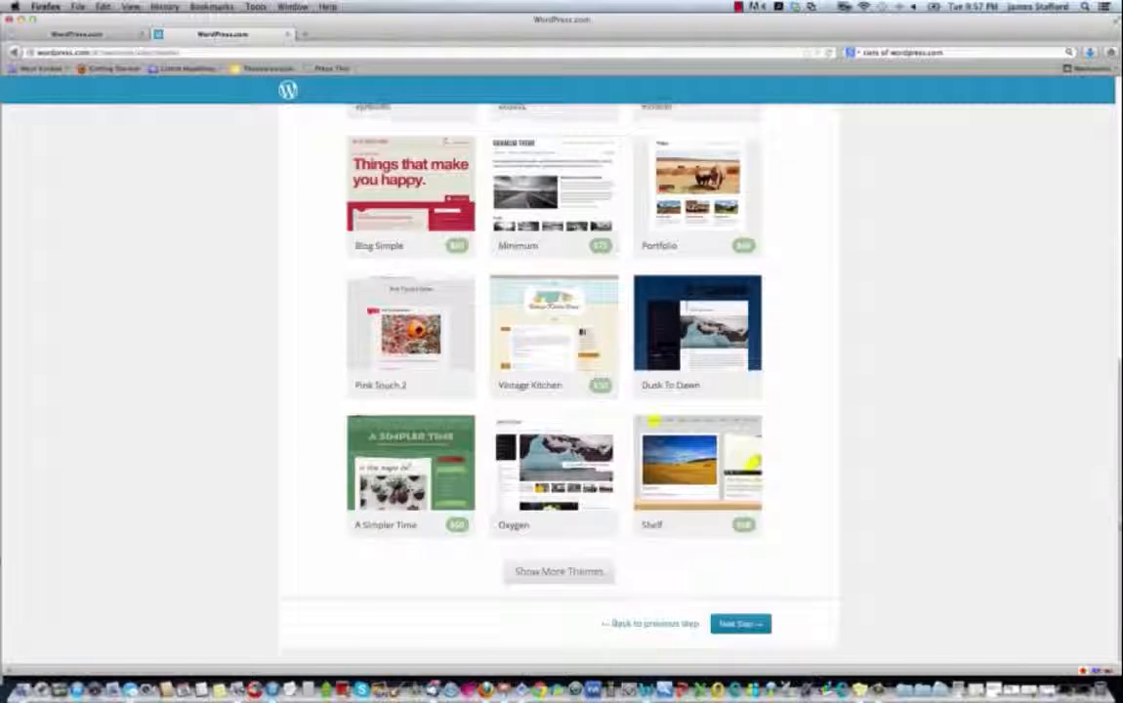
pyautogui.click(573, 572)
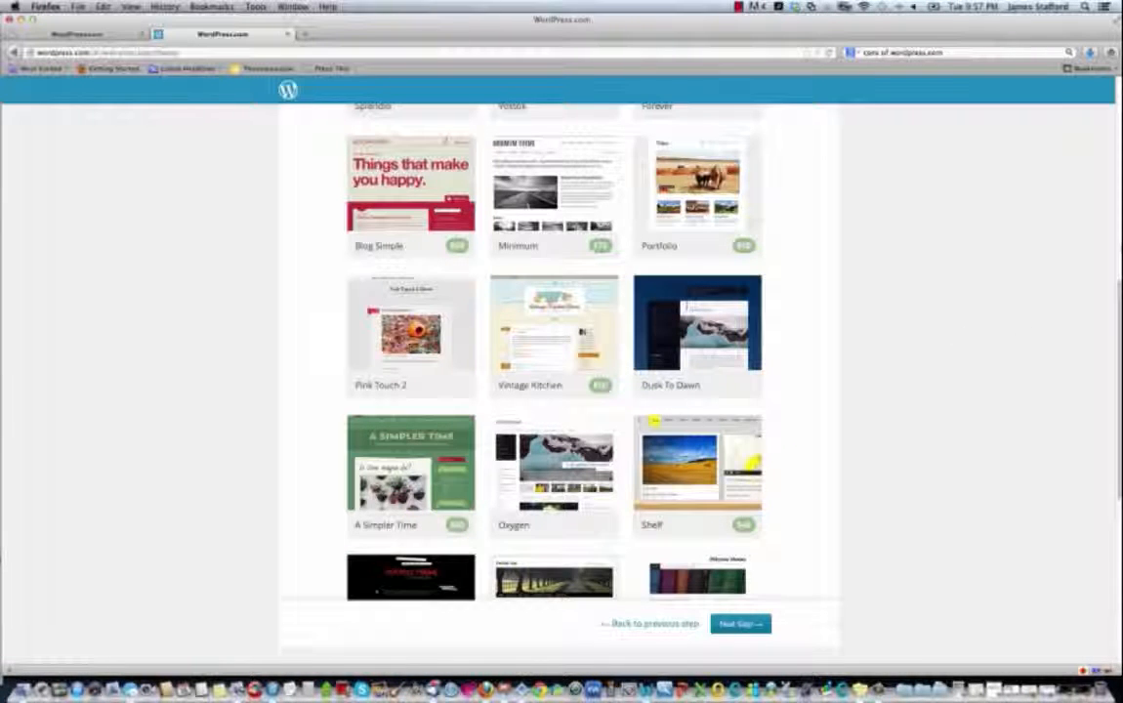
pyautogui.moveTo(1120, 290); pyautogui.dragTo(1119, 451)
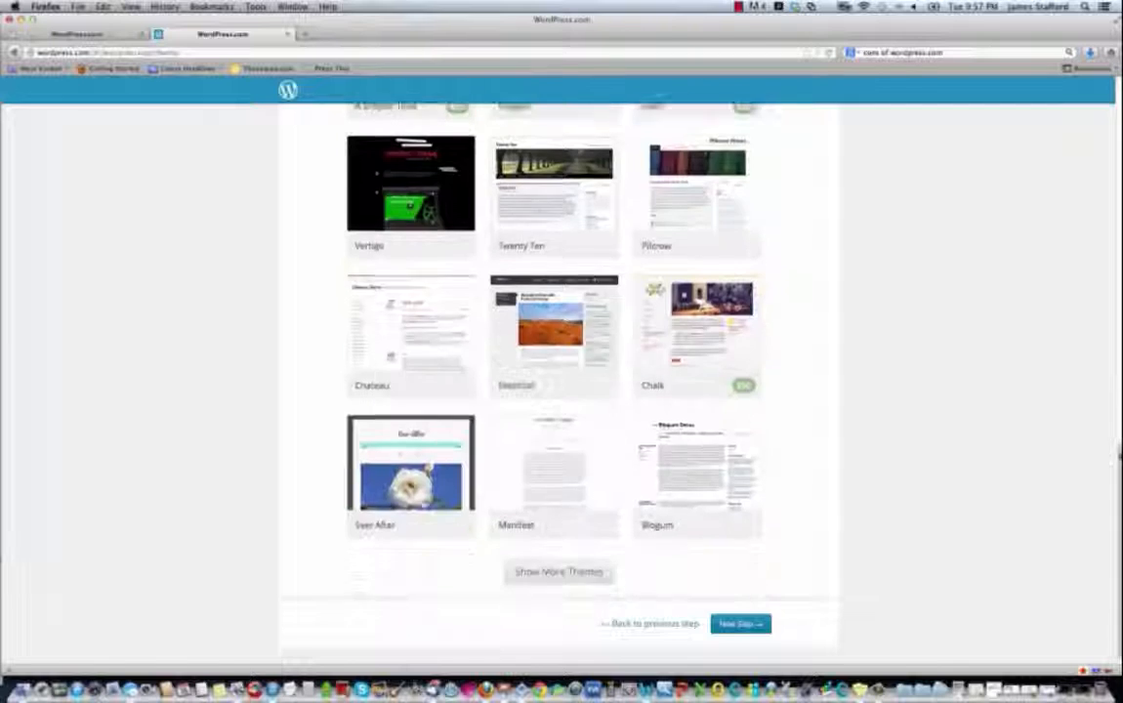
pyautogui.click(580, 570)
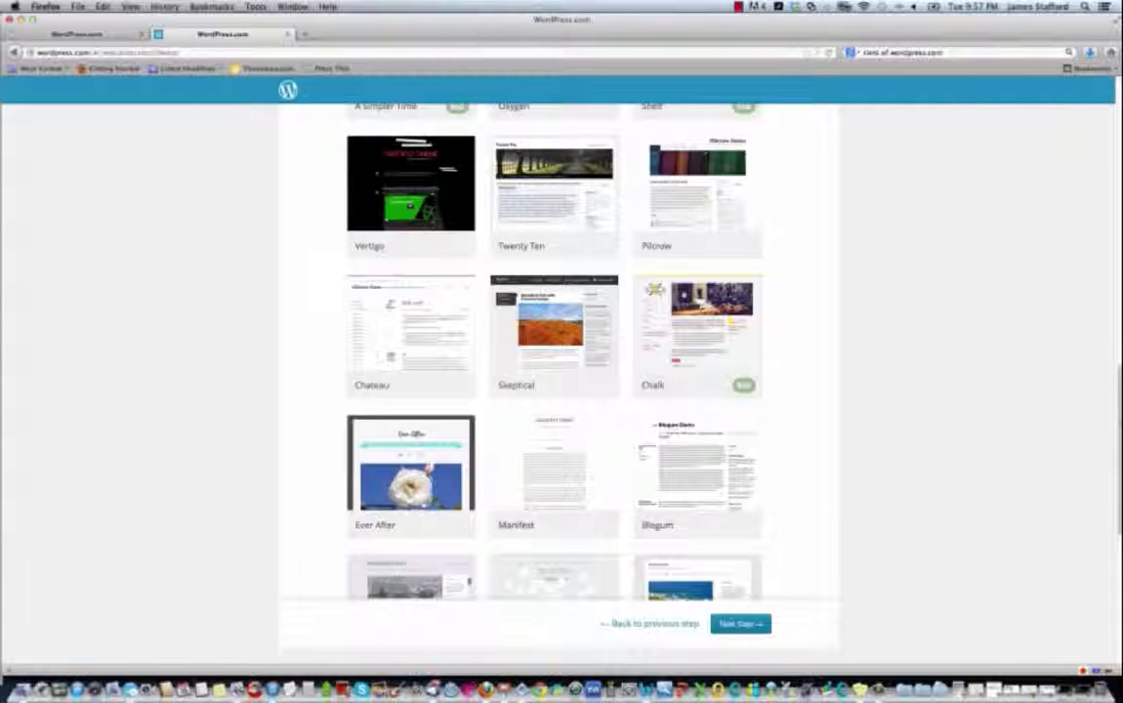
# Choose Splendio as the blog theme and continue to customization.
pyautogui.scroll(-10, 561, 371)
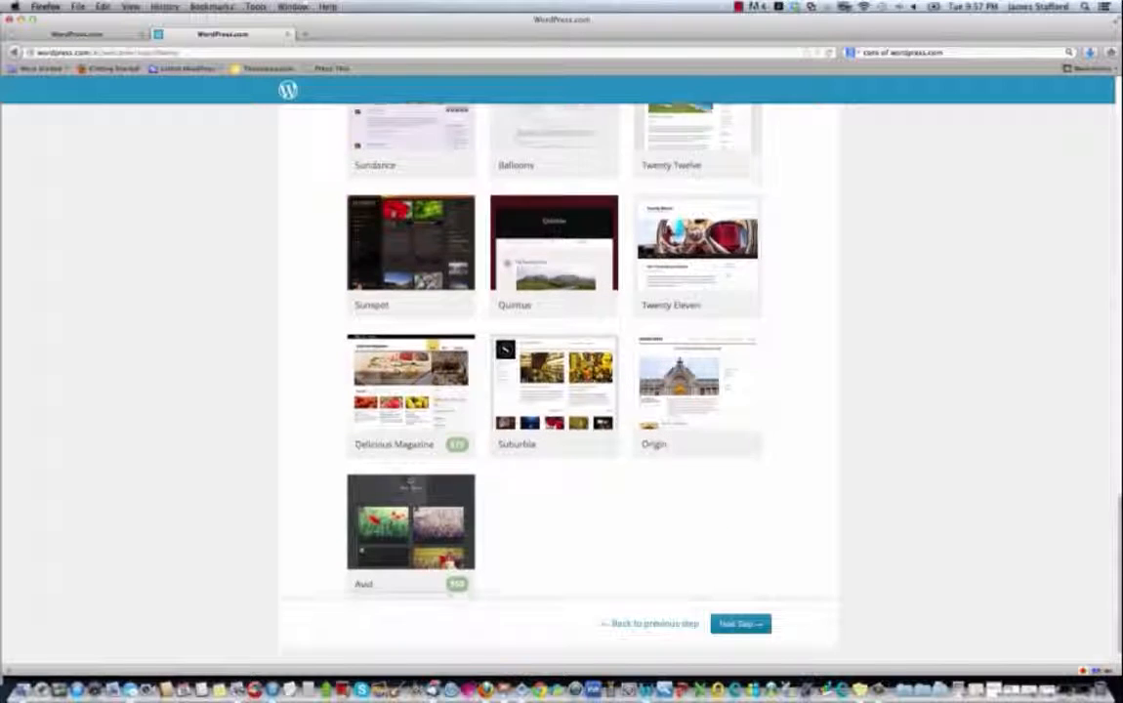
pyautogui.scroll(15, 561, 371)
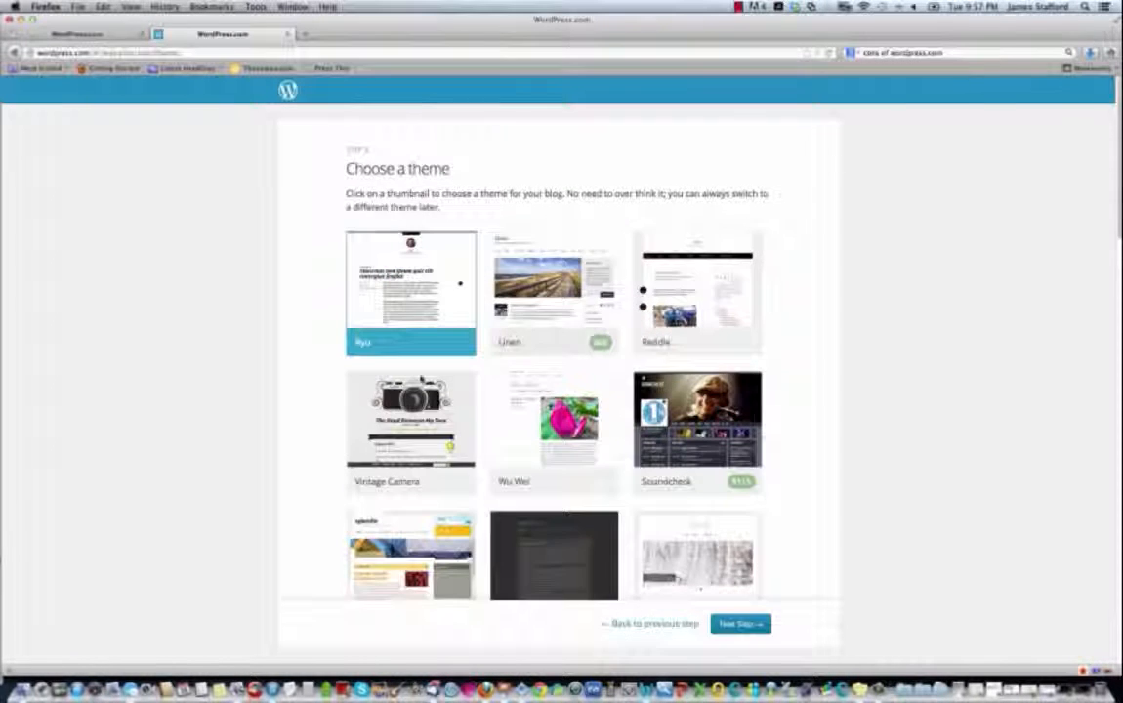
pyautogui.scroll(-4, 551, 381)
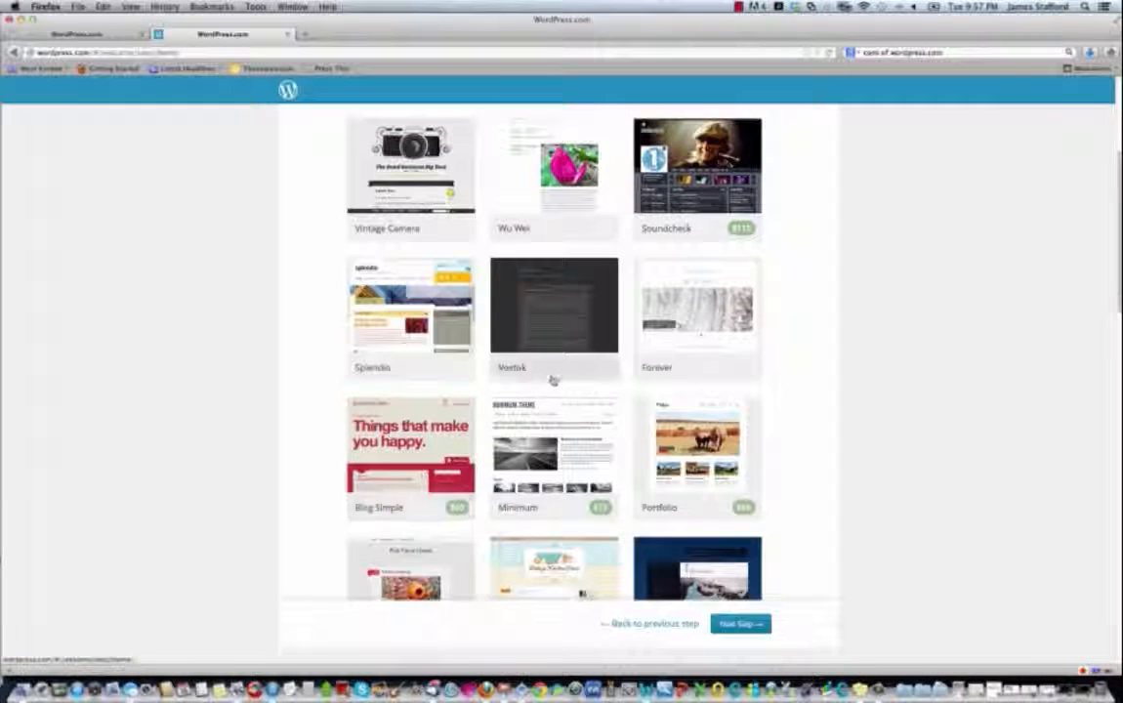
pyautogui.scroll(-3, 600, 352)
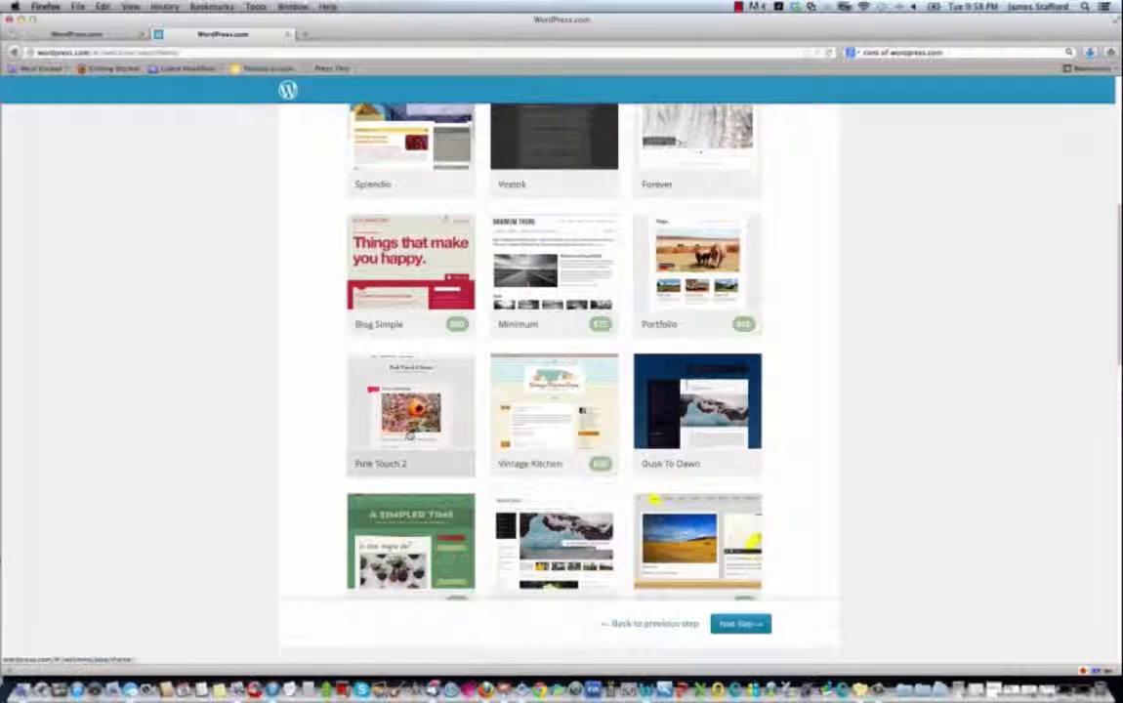
pyautogui.scroll(6, 390, 540)
pyautogui.click(390, 540)
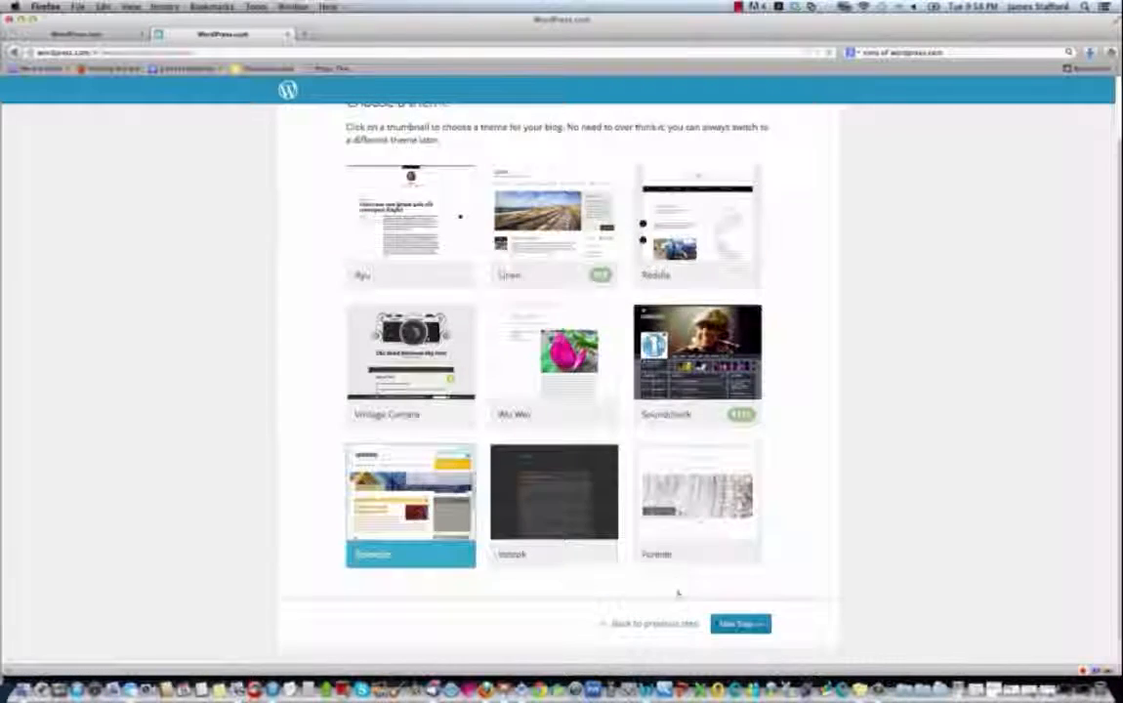
pyautogui.click(723, 624)
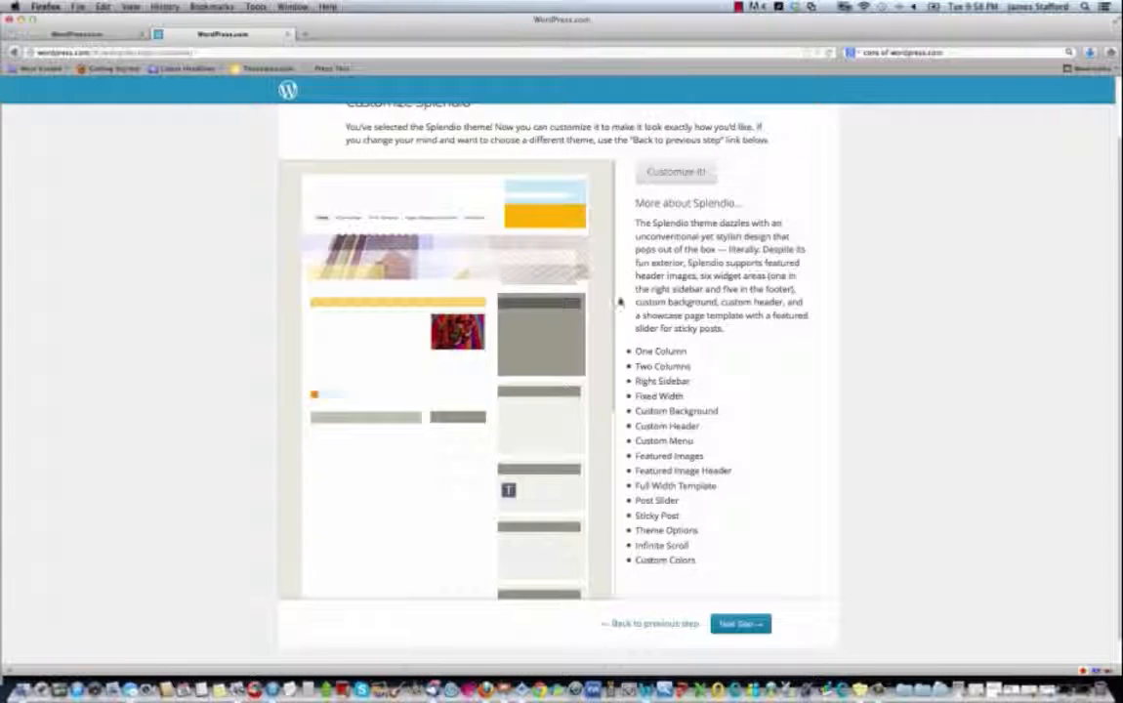
# Move past the Splendio customize step, start a text first post, and bring Word forward.
pyautogui.scroll(-1, 613, 229)
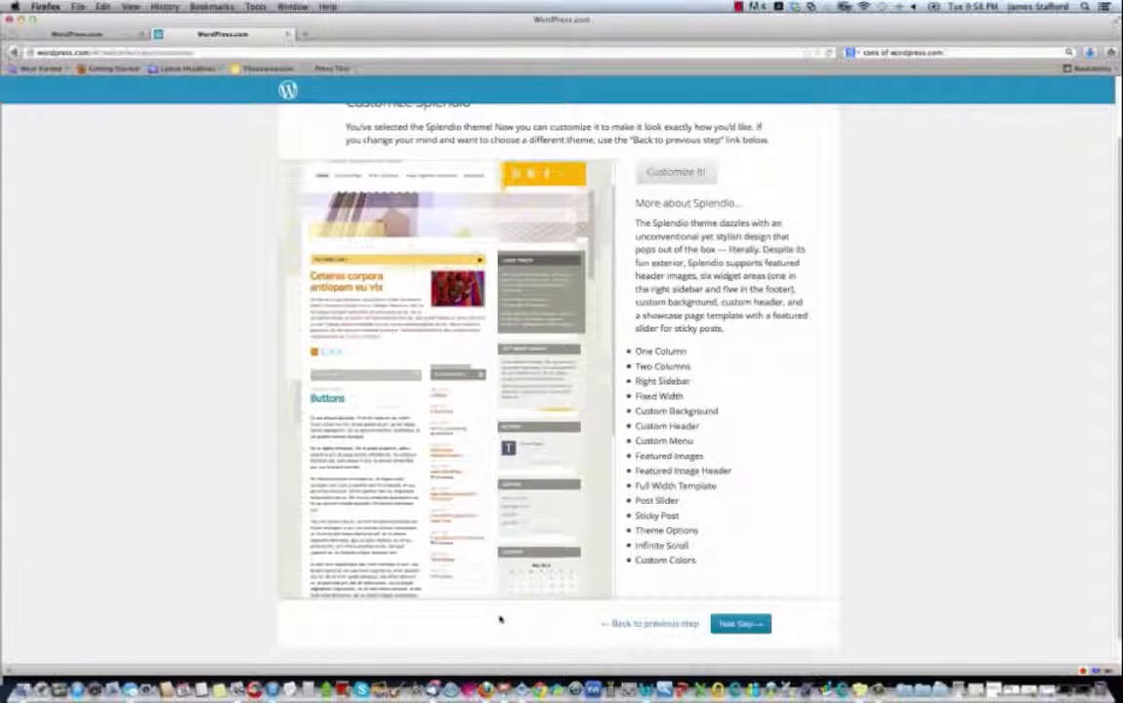
pyautogui.scroll(-1, 495, 522)
pyautogui.click(330, 372)
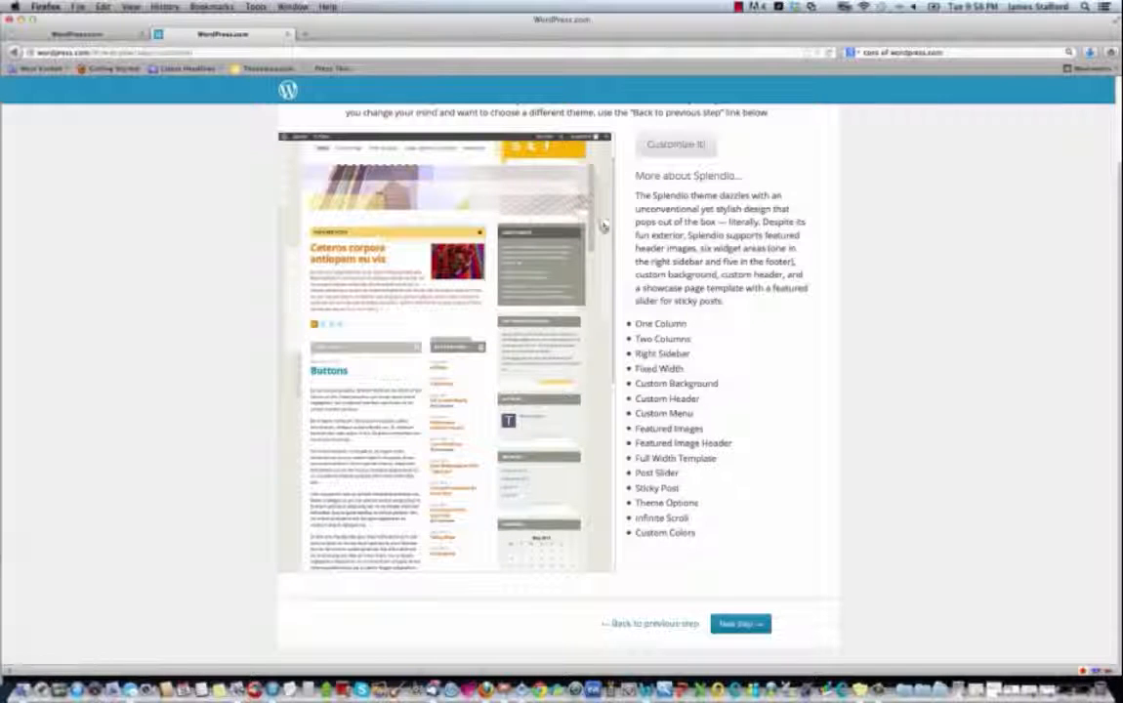
pyautogui.scroll(2, 613, 219)
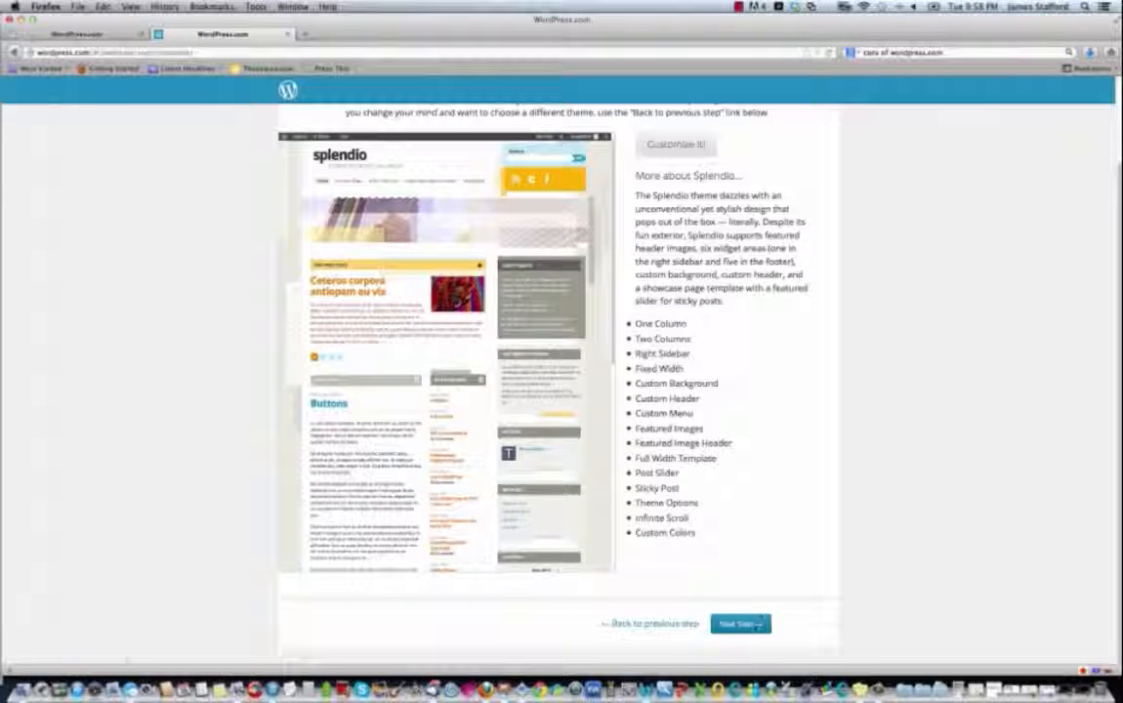
pyautogui.click(745, 623)
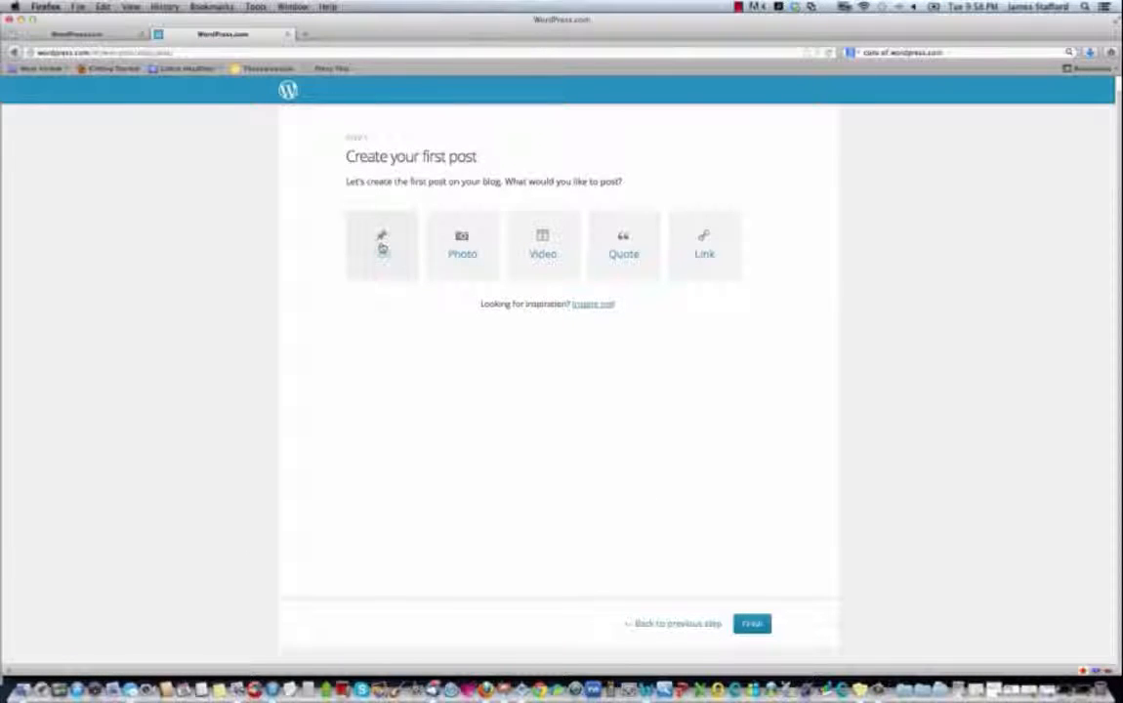
pyautogui.click(382, 248)
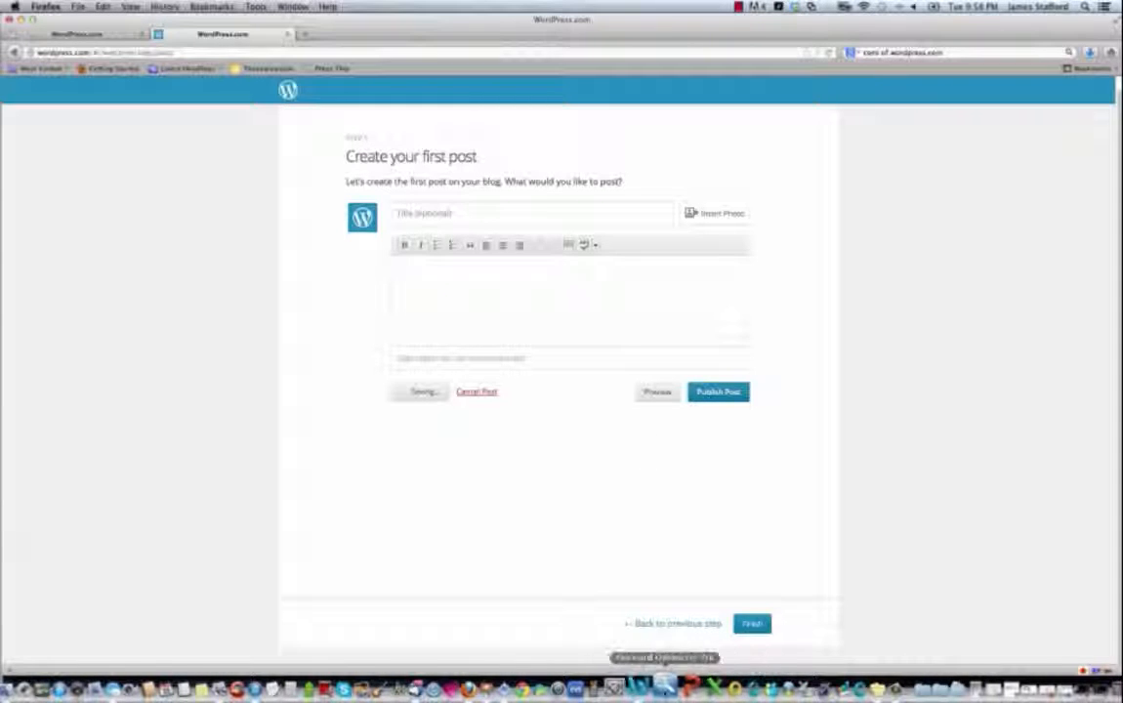
pyautogui.click(647, 690)
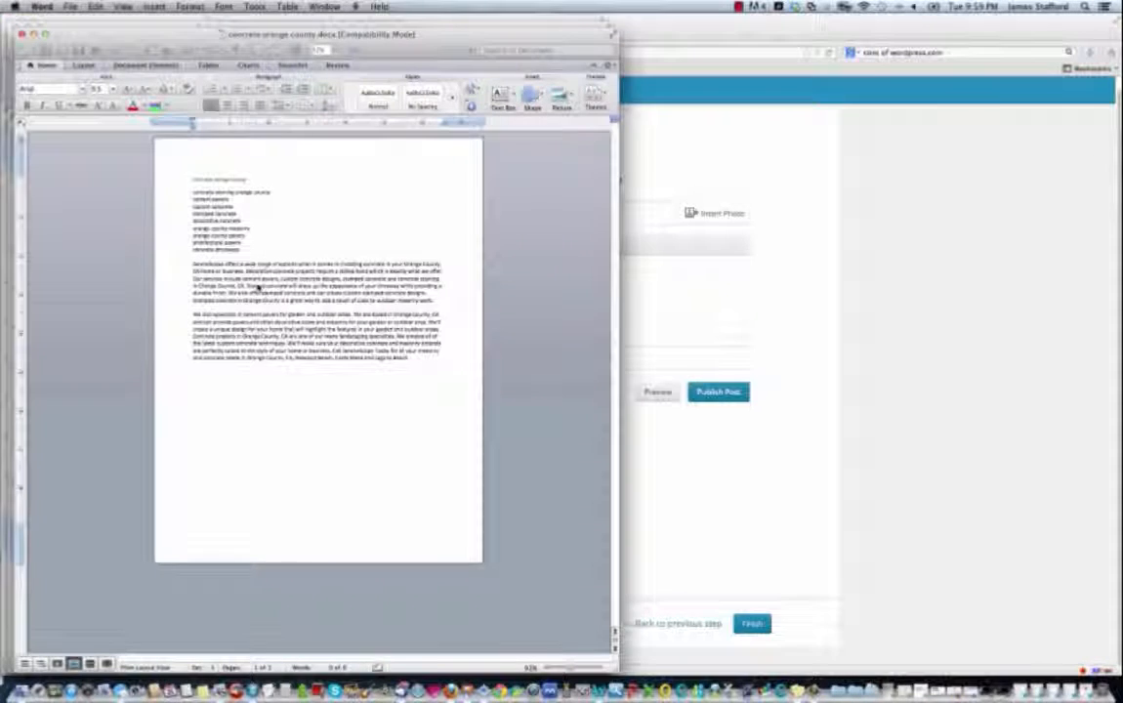
# Copy the two body paragraphs of the concrete-services Word document.
pyautogui.moveTo(420, 362); pyautogui.dragTo(189, 264)
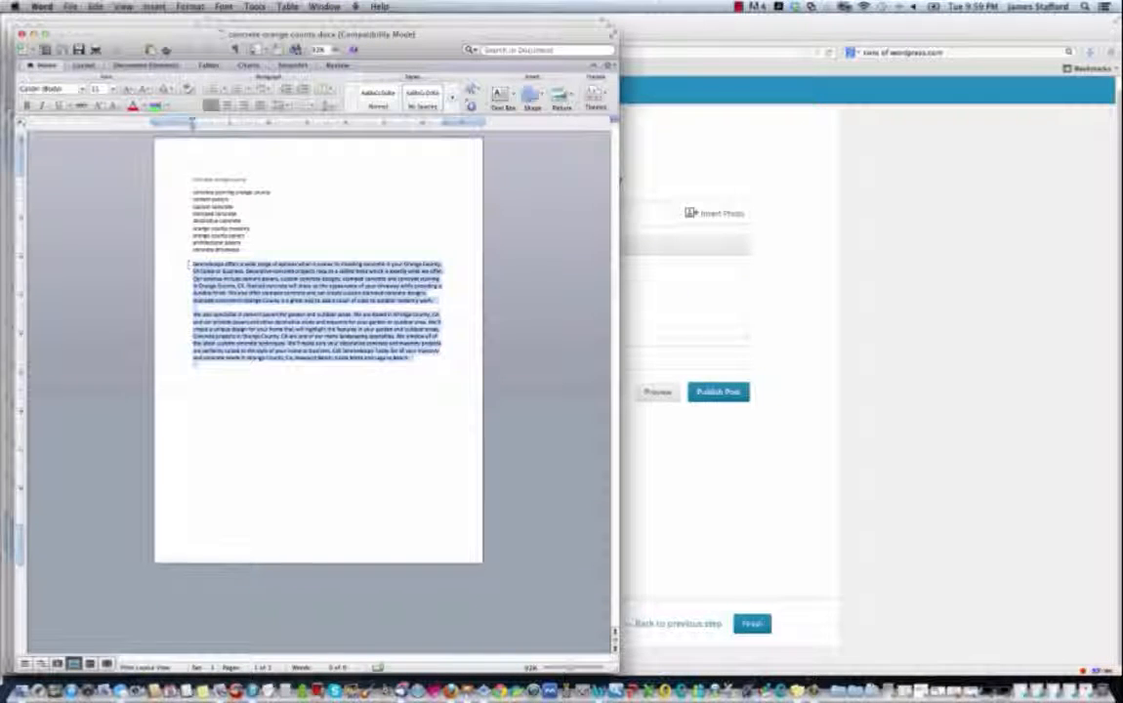
pyautogui.rightClick(212, 281)
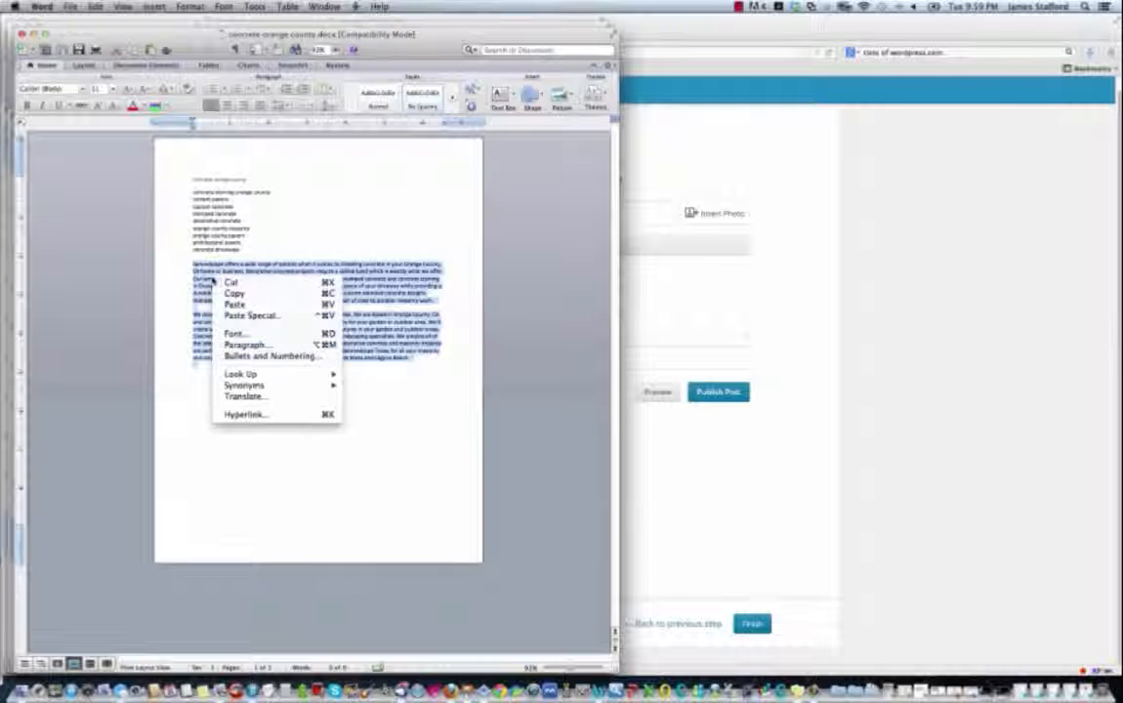
pyautogui.click(226, 293)
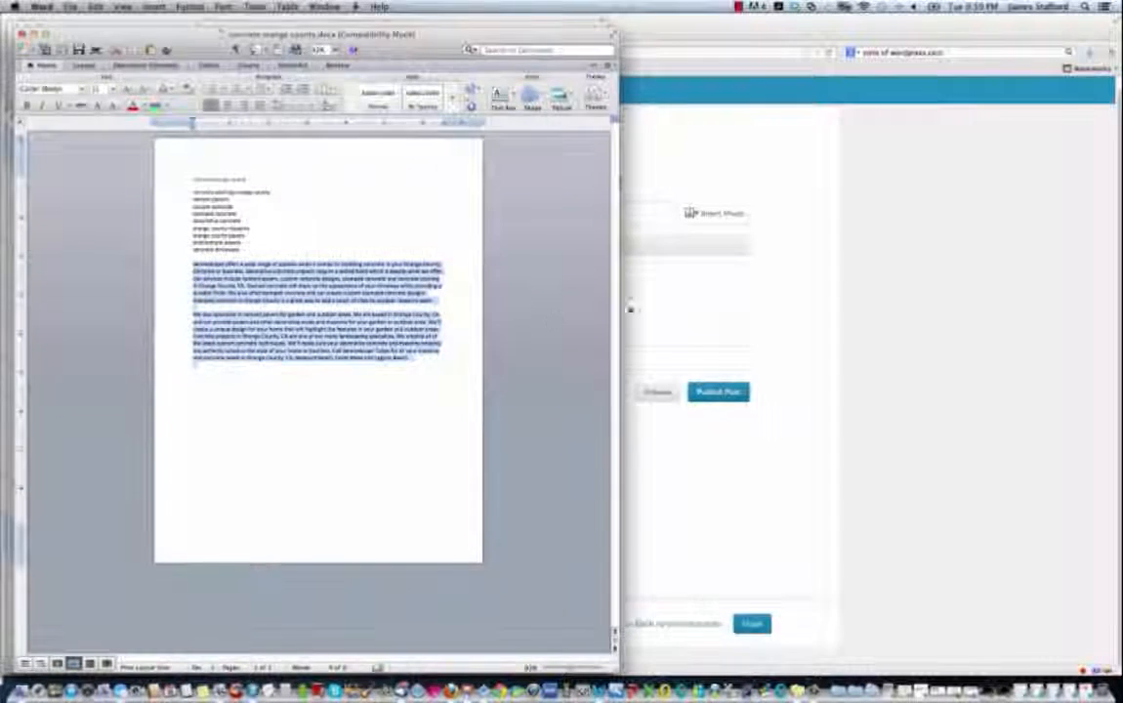
# Paste the copied concrete-services paragraphs into the WordPress post body.
pyautogui.click(668, 303)
pyautogui.click(552, 296)
pyautogui.rightClick(550, 296)
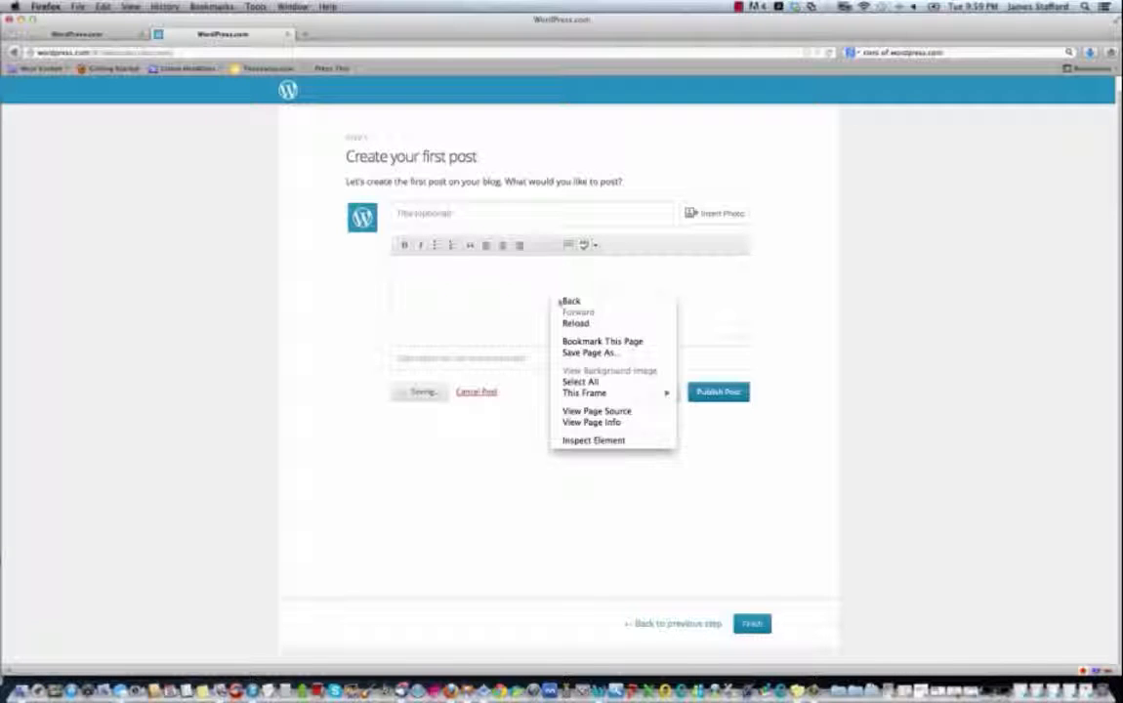
pyautogui.press('super+v')
pyautogui.moveTo(745, 314); pyautogui.dragTo(739, 260)
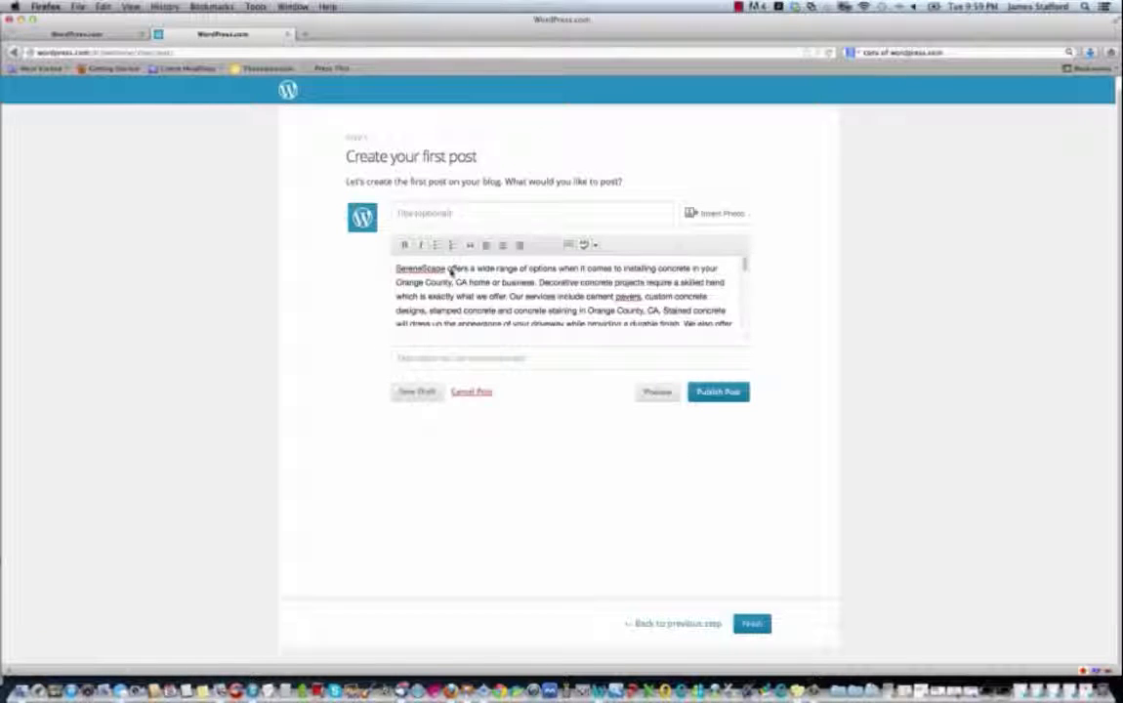
# Title the post 'SereneScape Services', reusing the word SereneScape copied from the body.
pyautogui.doubleClick(420, 268)
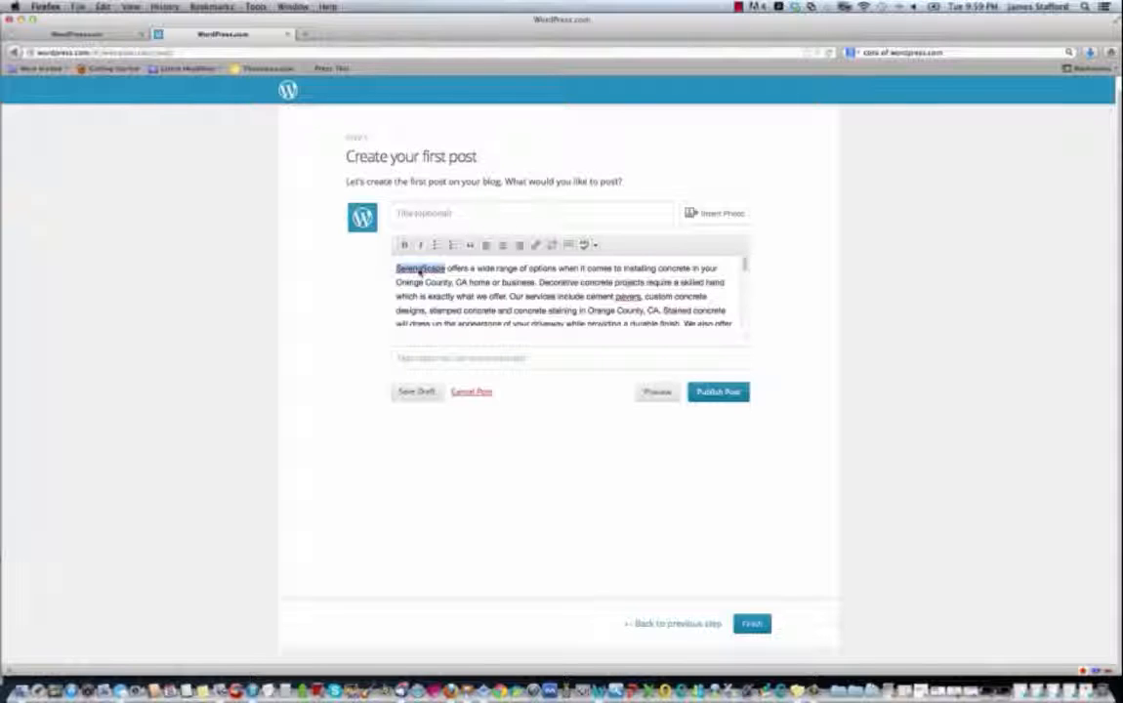
pyautogui.rightClick(422, 270)
pyautogui.click(451, 358)
pyautogui.click(432, 215)
pyautogui.press('super+v')
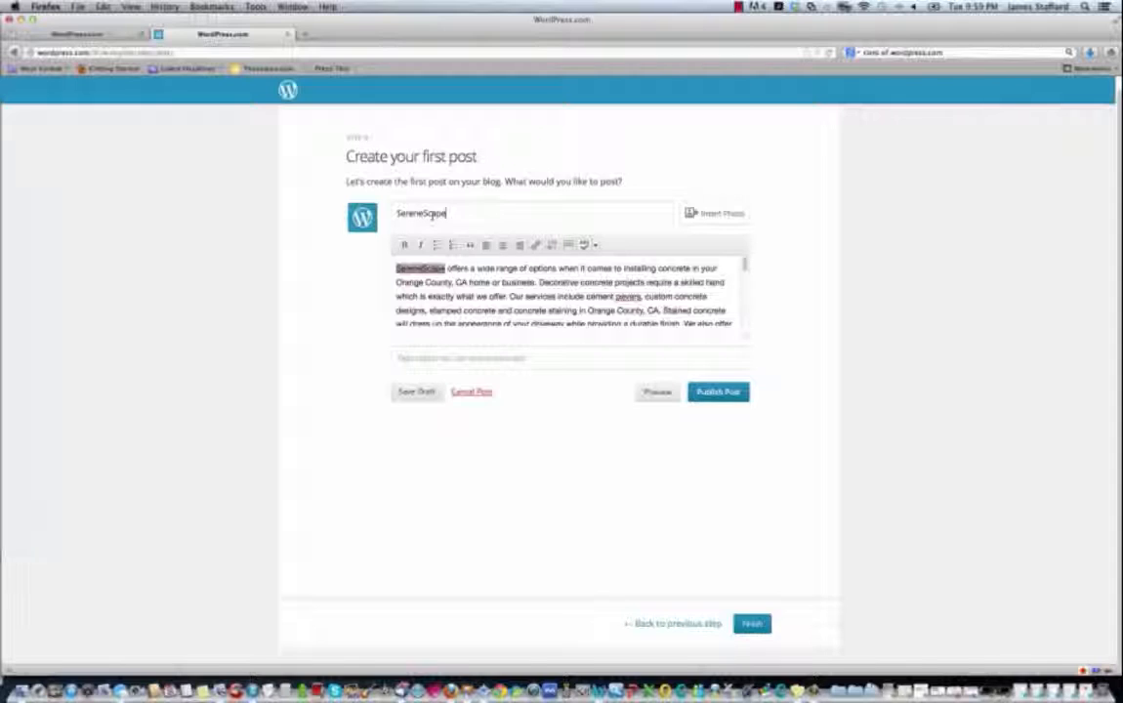
pyautogui.write('Sere')
pyautogui.write('ices')
# Upload a garden-doorway photo and insert it at the top of the post body.
pyautogui.click(722, 213)
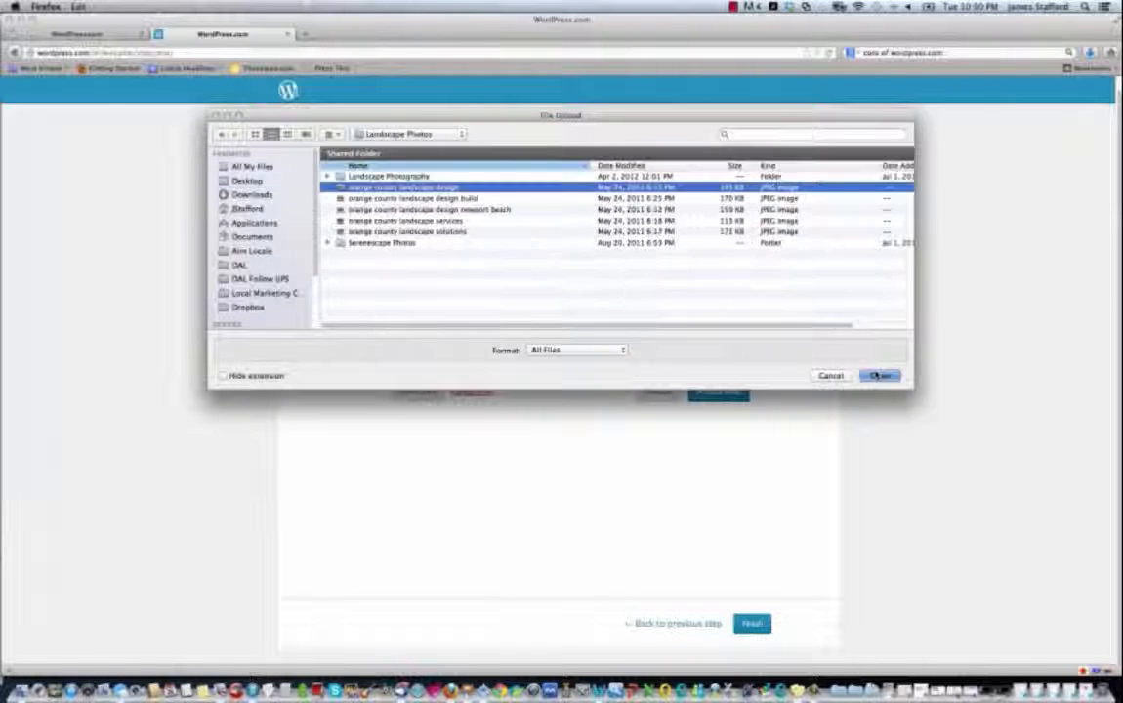
pyautogui.click(877, 375)
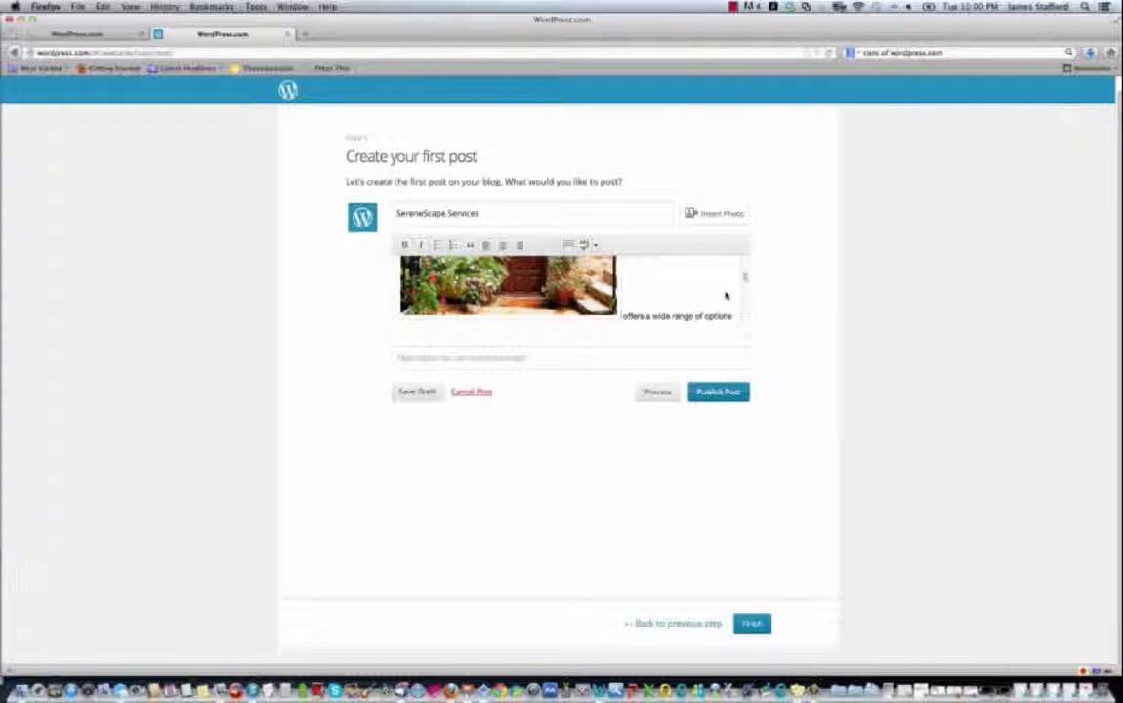
pyautogui.scroll(3, 742, 274)
pyautogui.moveTo(744, 265)
pyautogui.mouseDown()
pyautogui.moveTo(747, 325)
pyautogui.moveTo(743, 272)
pyautogui.mouseUp()
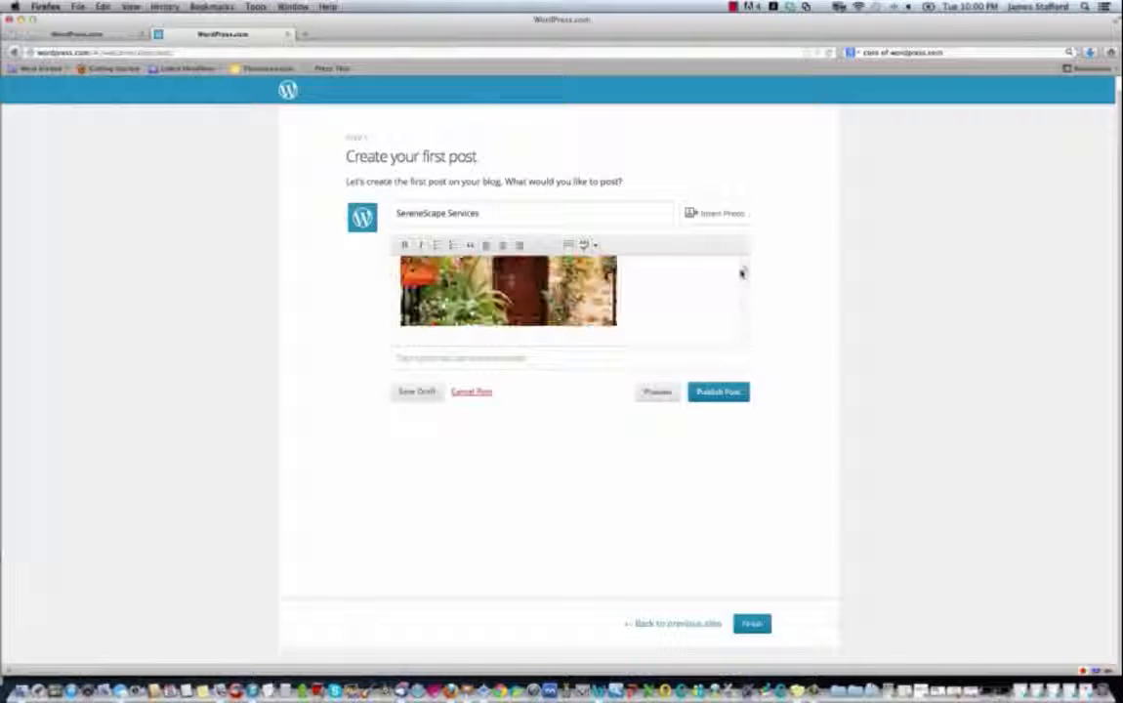
# Resize the doorway photo to 80% and align it right so text wraps beside it.
pyautogui.click(414, 288)
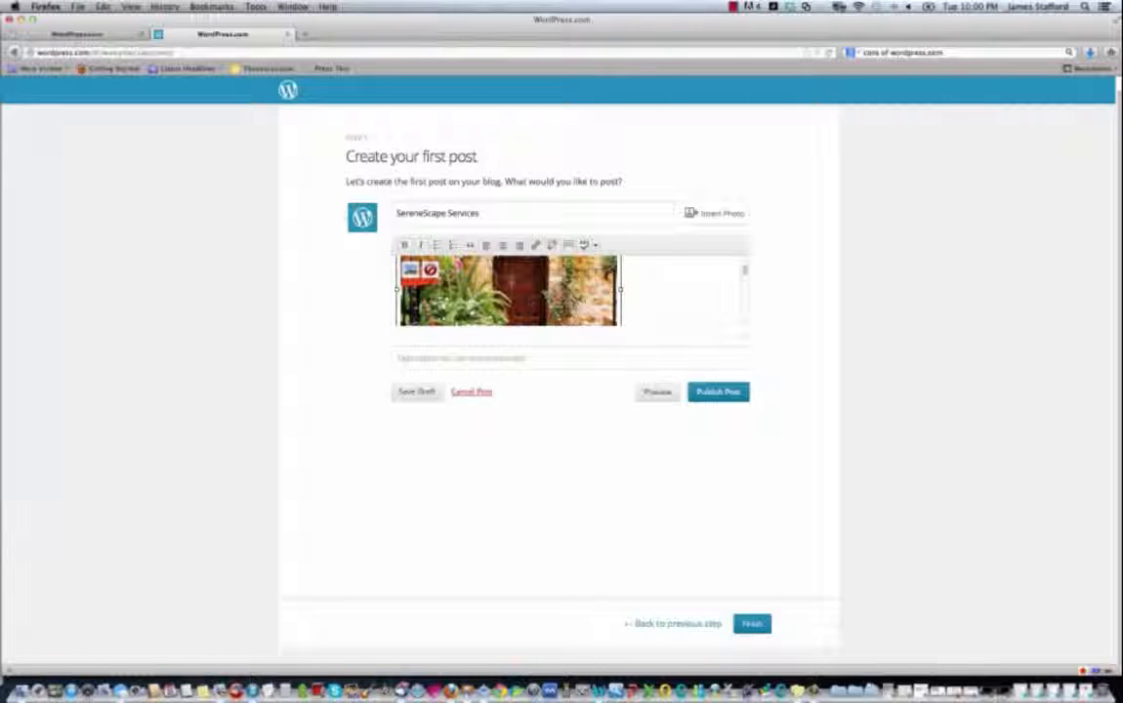
pyautogui.click(409, 272)
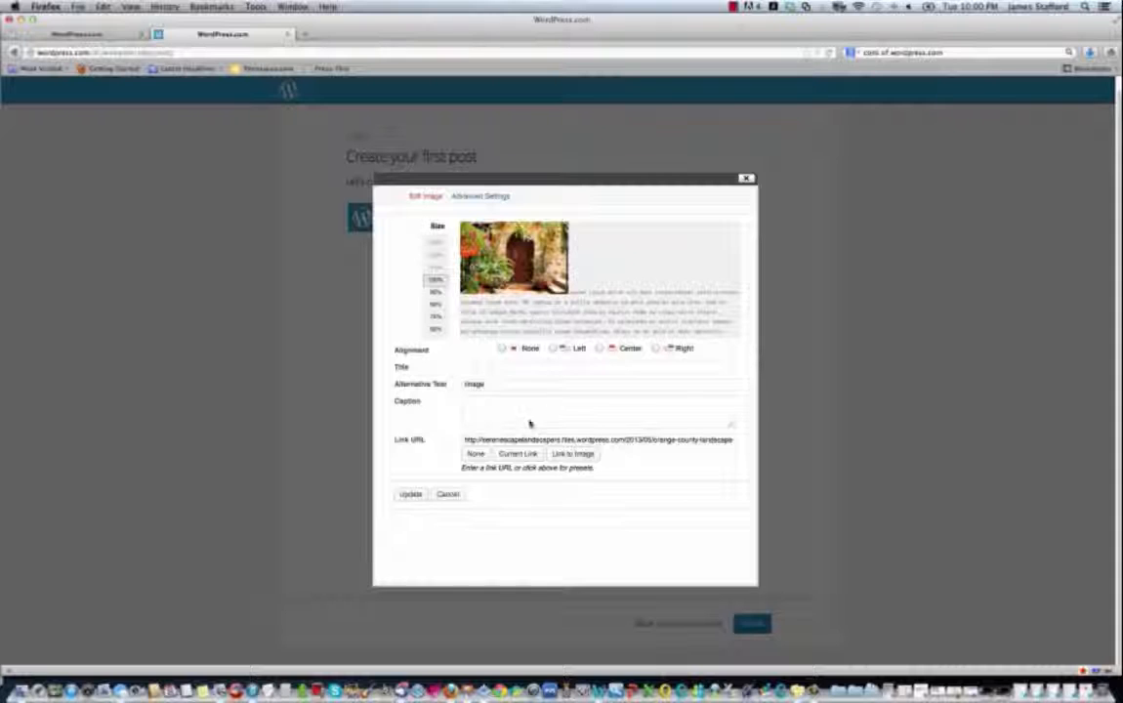
pyautogui.click(435, 304)
pyautogui.click(436, 316)
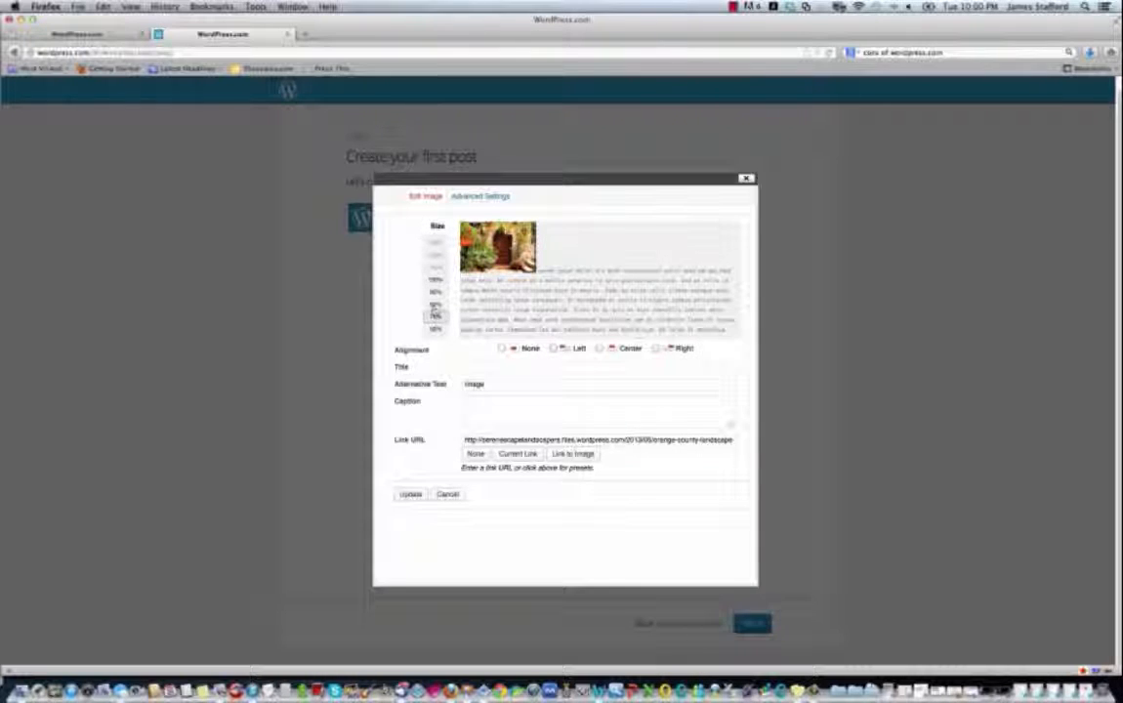
pyautogui.click(436, 305)
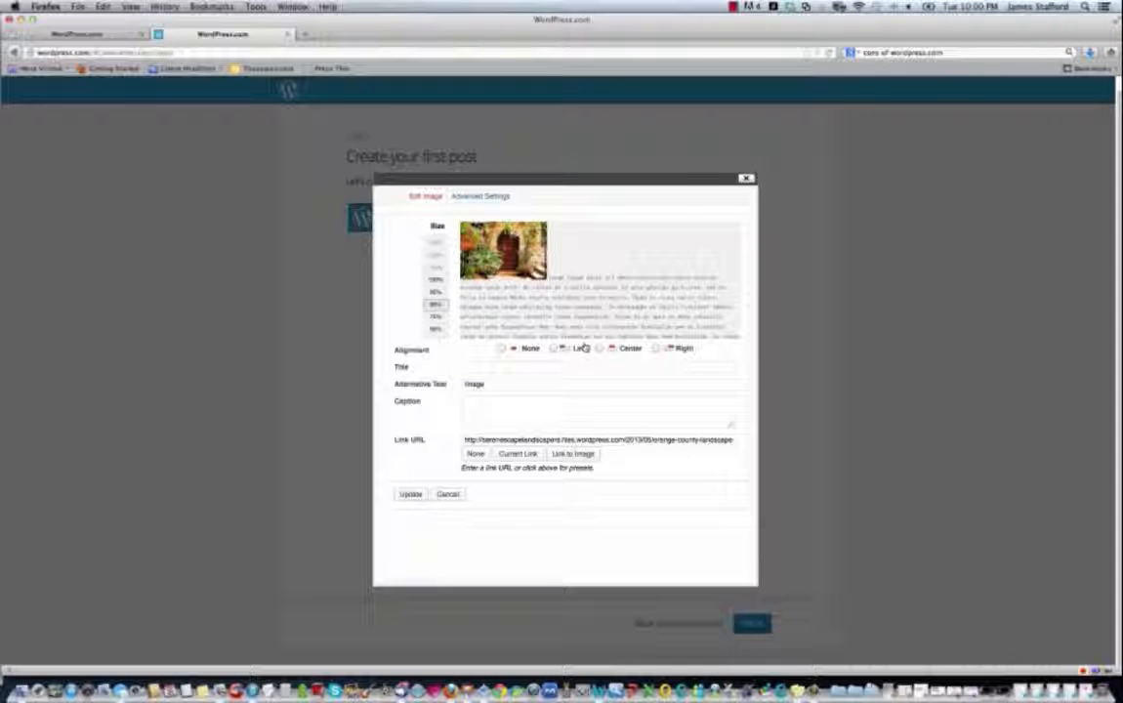
pyautogui.click(655, 349)
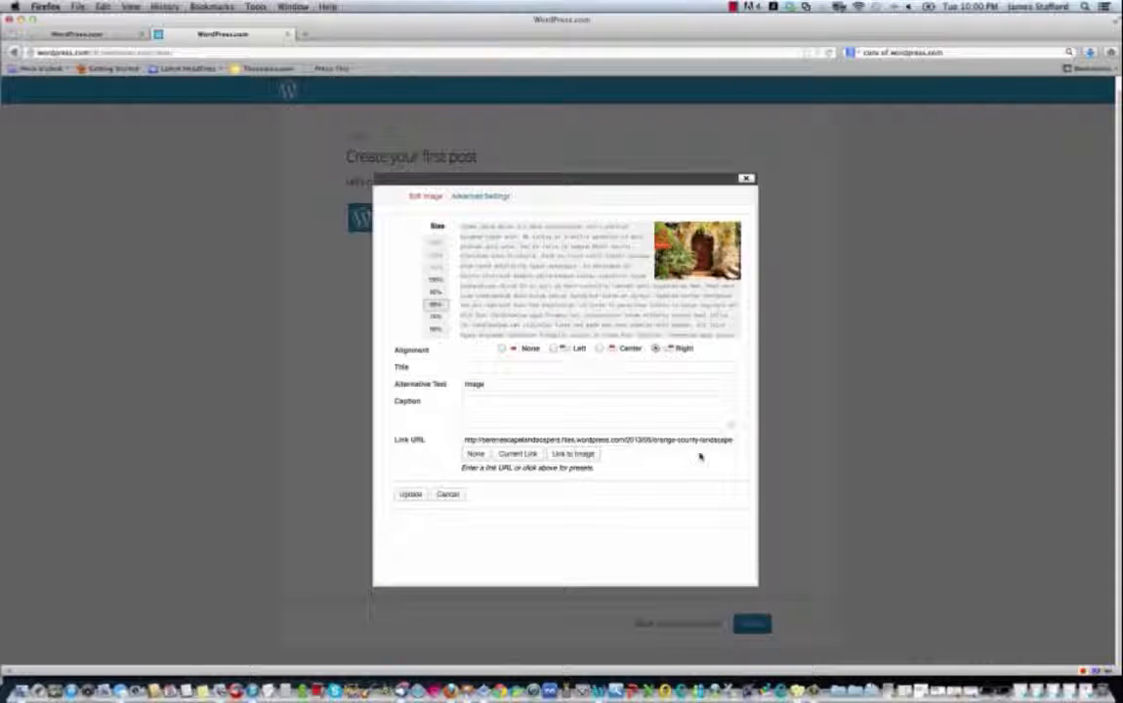
pyautogui.click(411, 495)
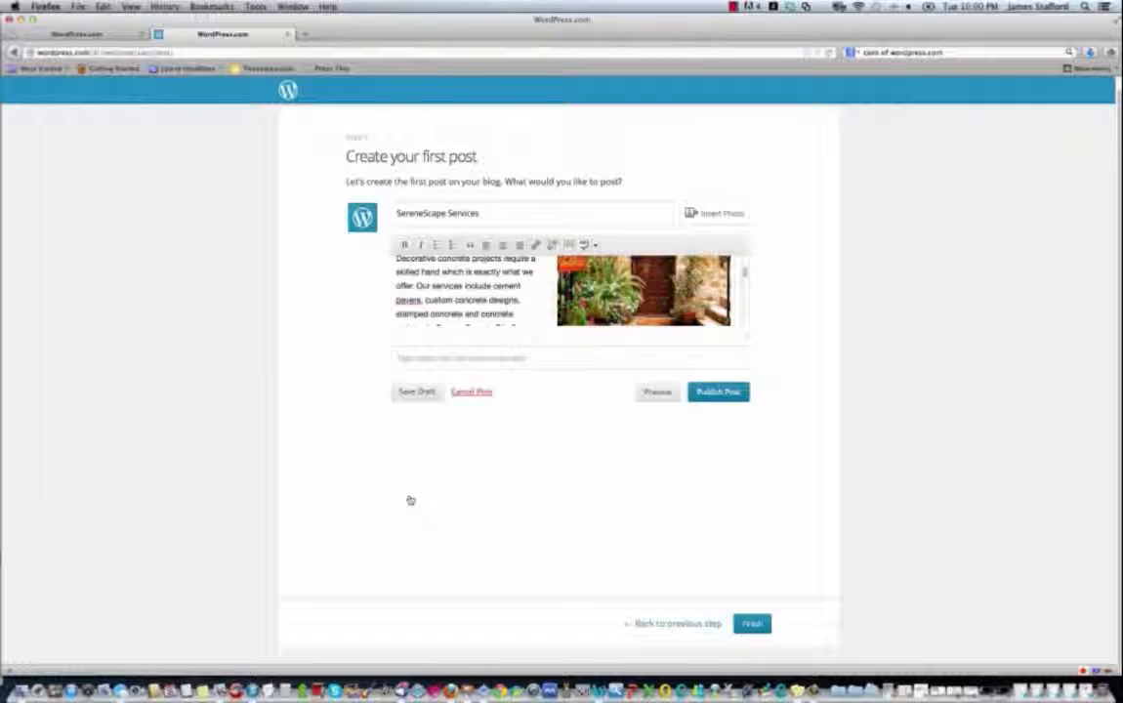
# Publish the SereneScape Services post and view it live on the serenescape landscapers blog.
pyautogui.click(722, 395)
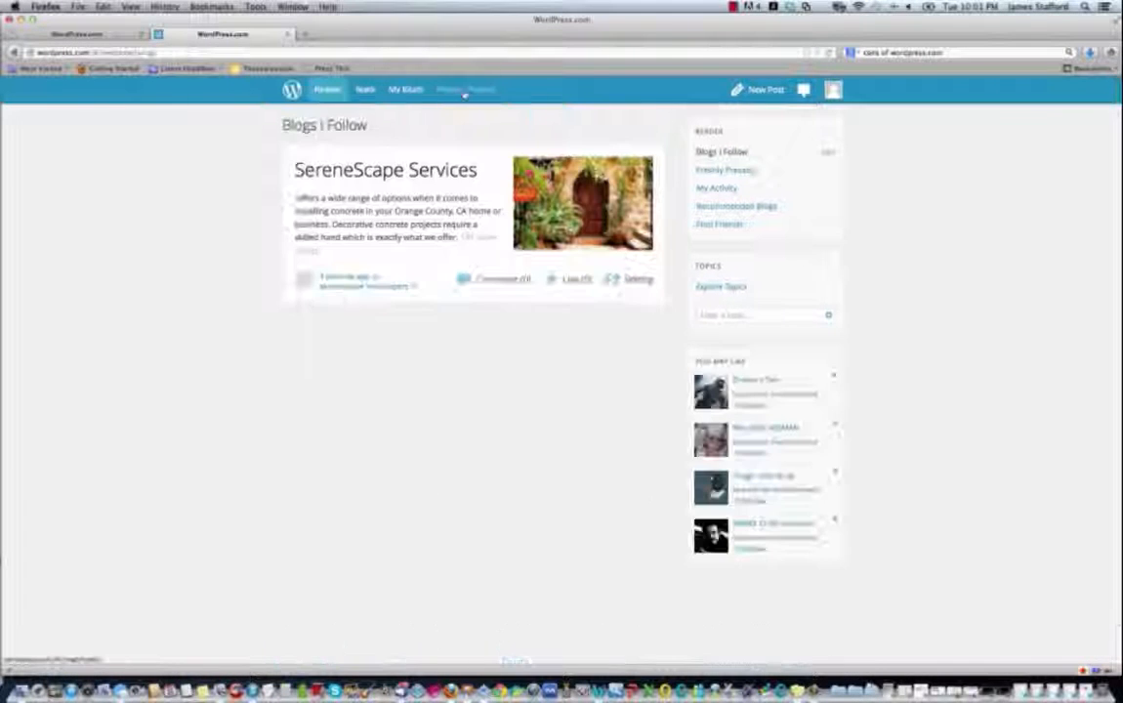
pyautogui.click(406, 90)
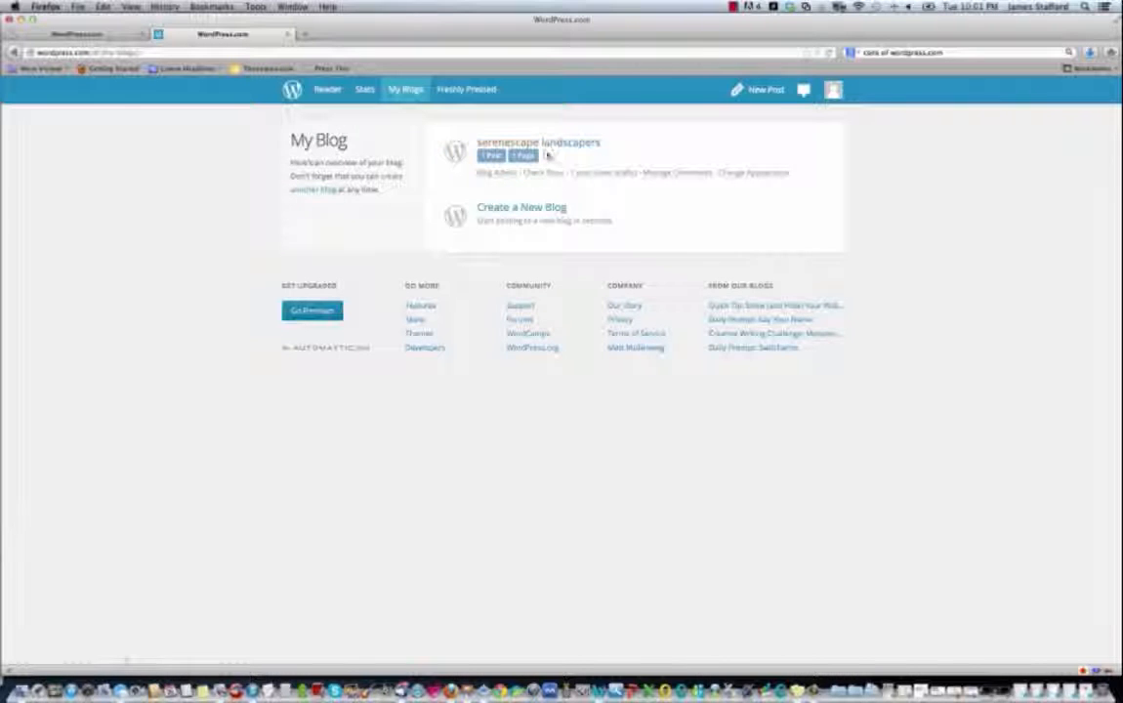
pyautogui.click(563, 146)
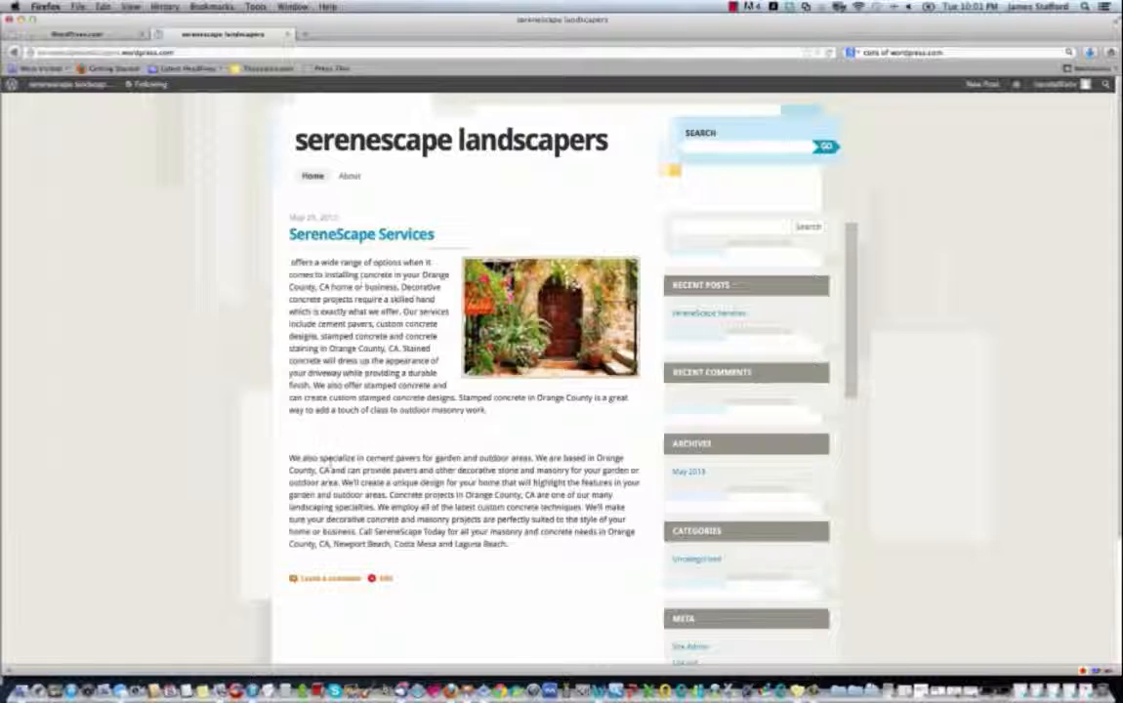
# Go from the public serenescape landscapers blog to its admin Dashboard via the site-name menu.
pyautogui.scroll(-3, 318, 457)
pyautogui.scroll(3, 316, 455)
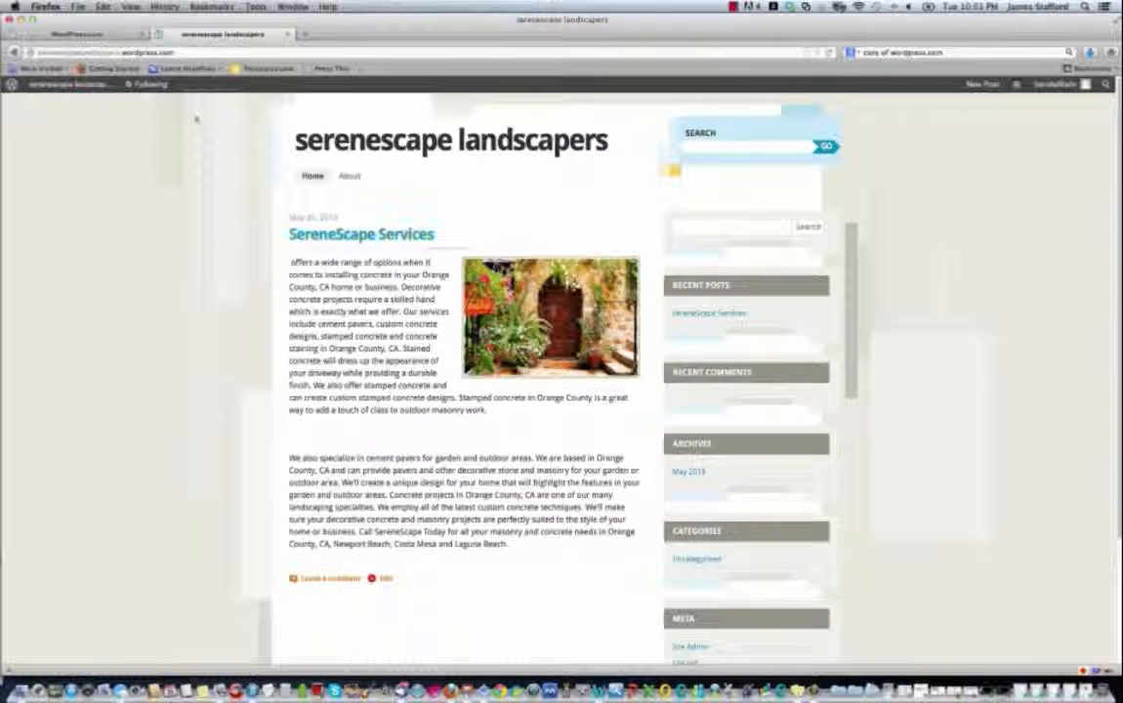
pyautogui.moveTo(95, 87)
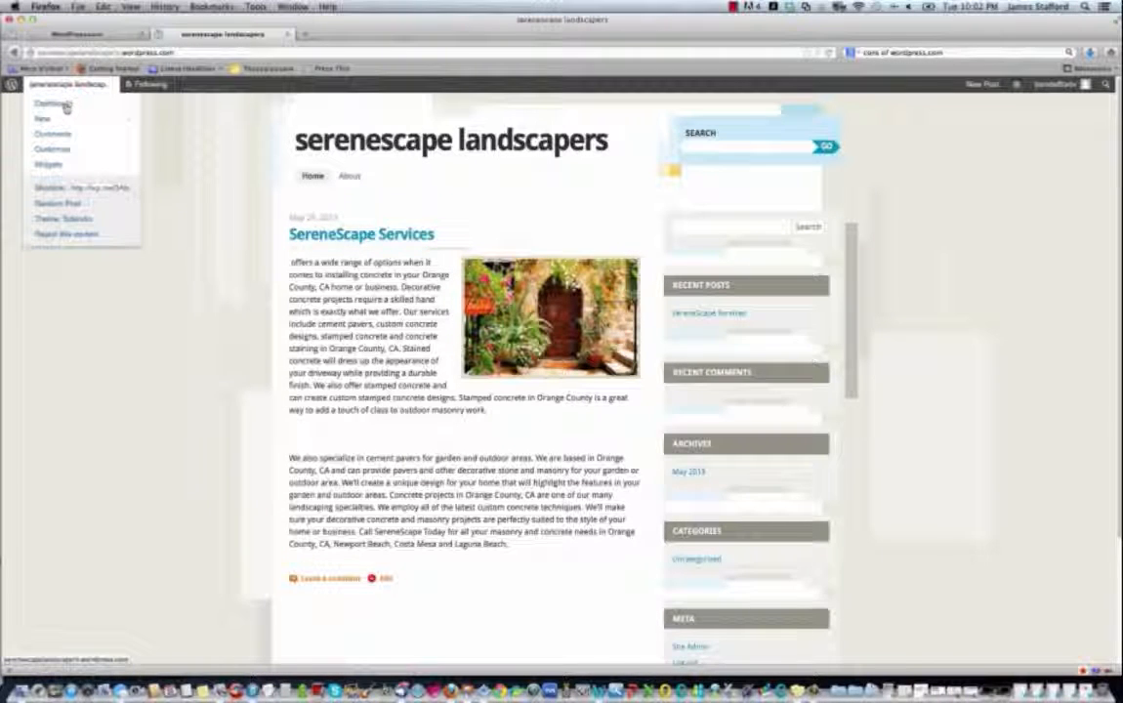
pyautogui.click(63, 105)
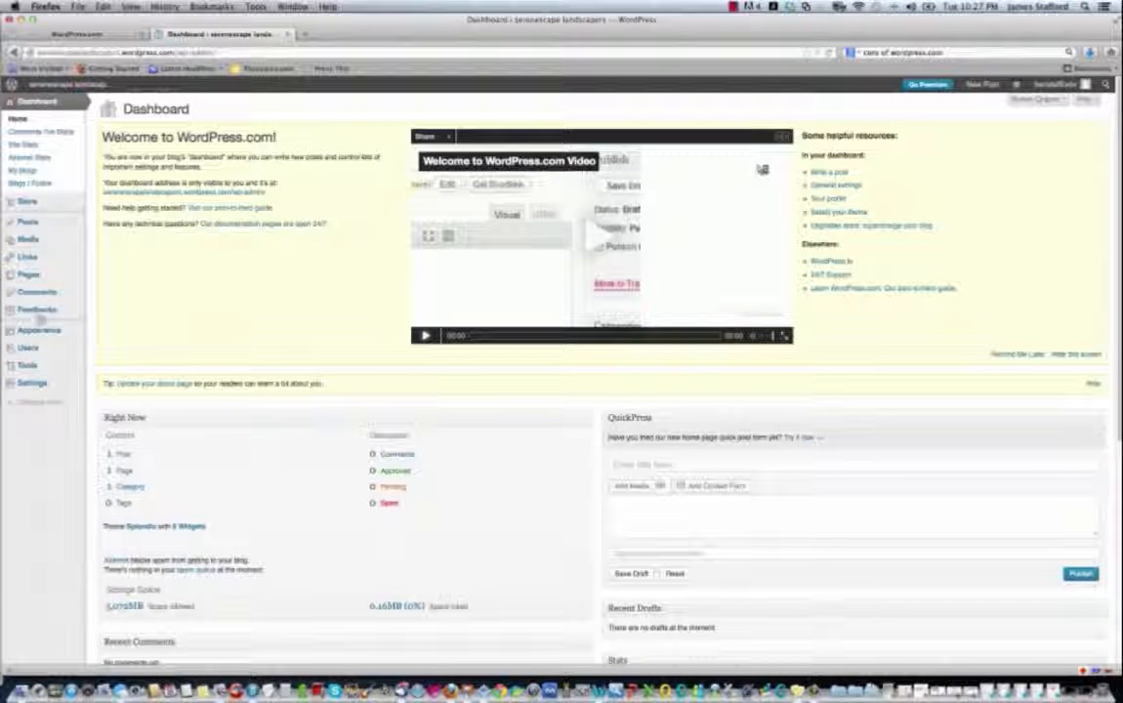
pyautogui.moveTo(71, 315)
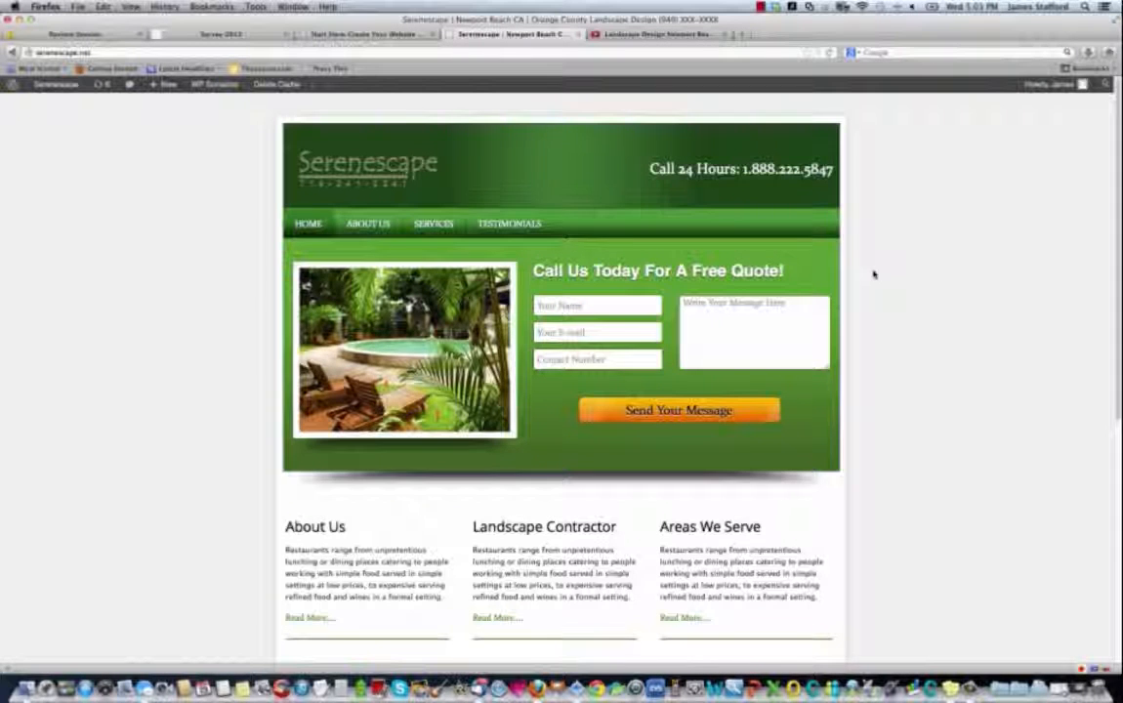
# Scroll the Serenescape homepage and play the Landscape Design Newport Beach promo video.
pyautogui.scroll(-5, 875, 274)
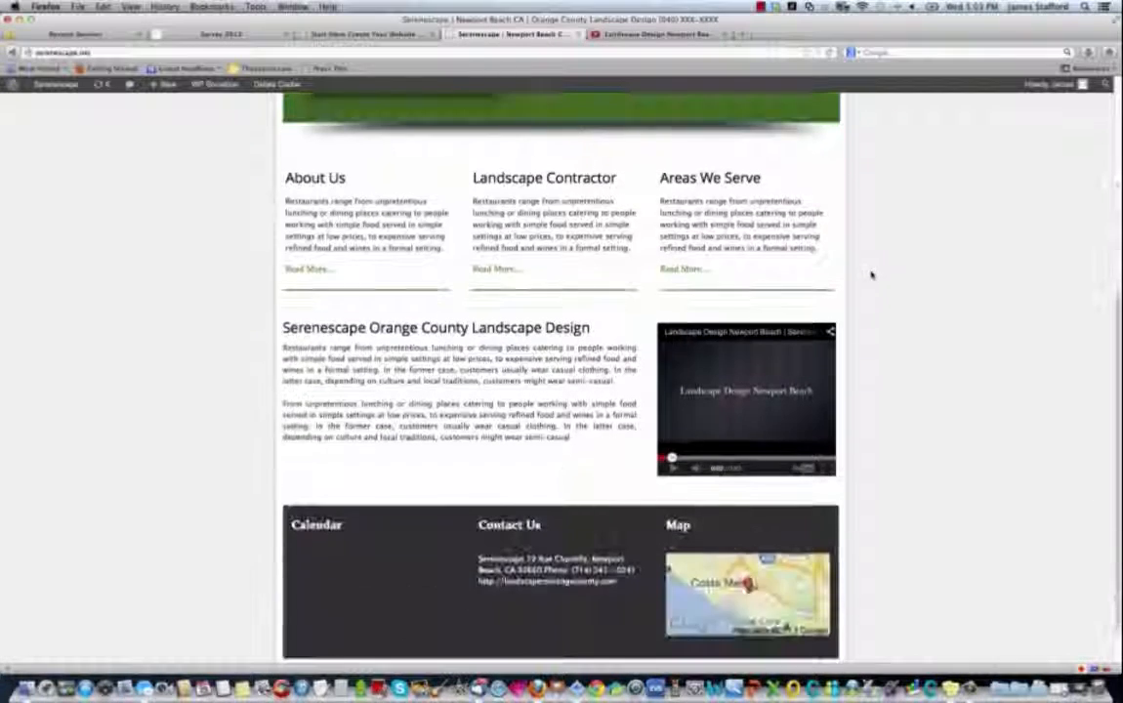
pyautogui.scroll(5, 869, 277)
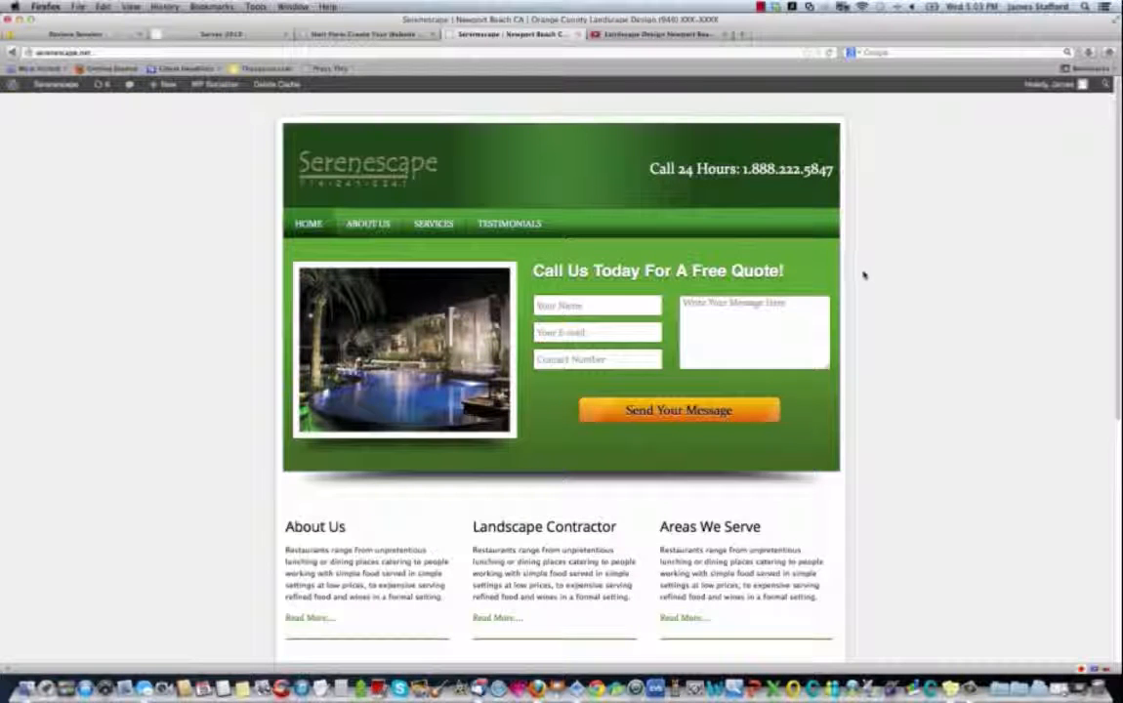
pyautogui.scroll(-5, 862, 275)
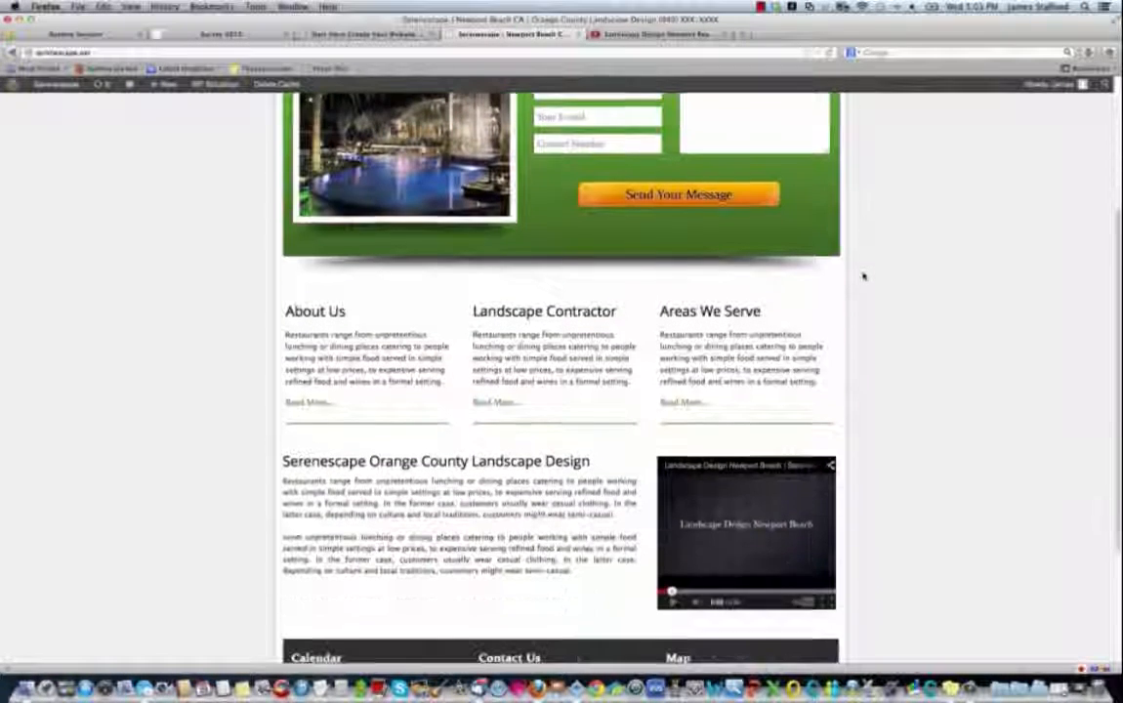
pyautogui.scroll(5, 899, 290)
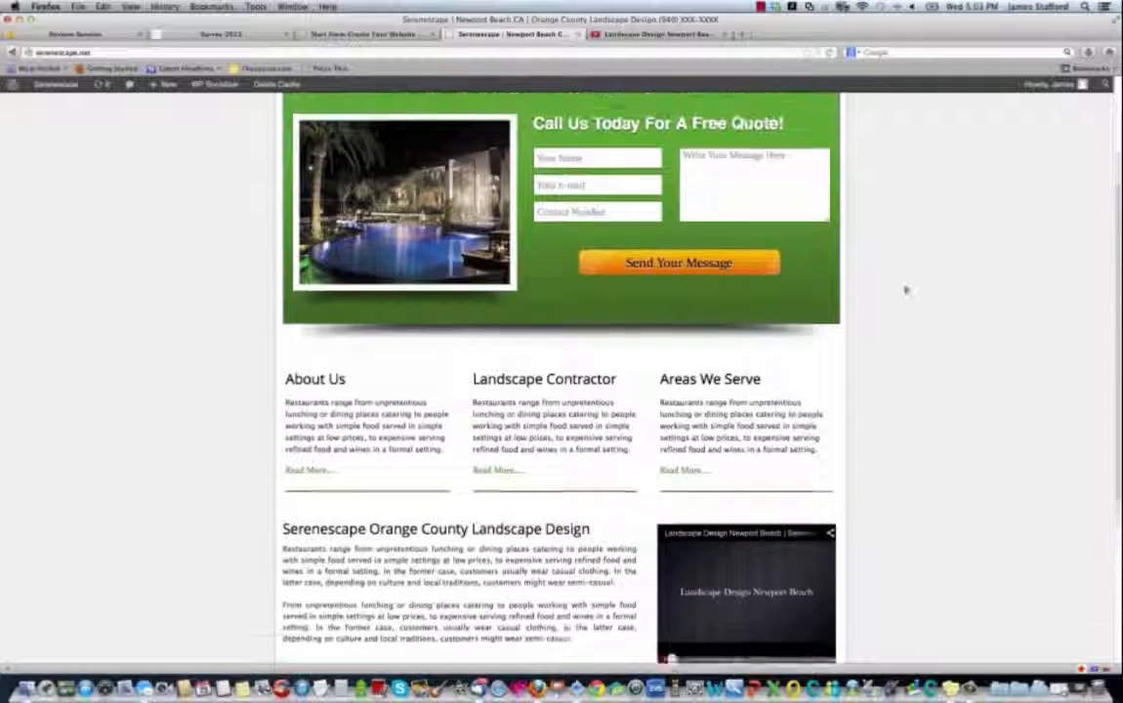
pyautogui.scroll(-9, 894, 293)
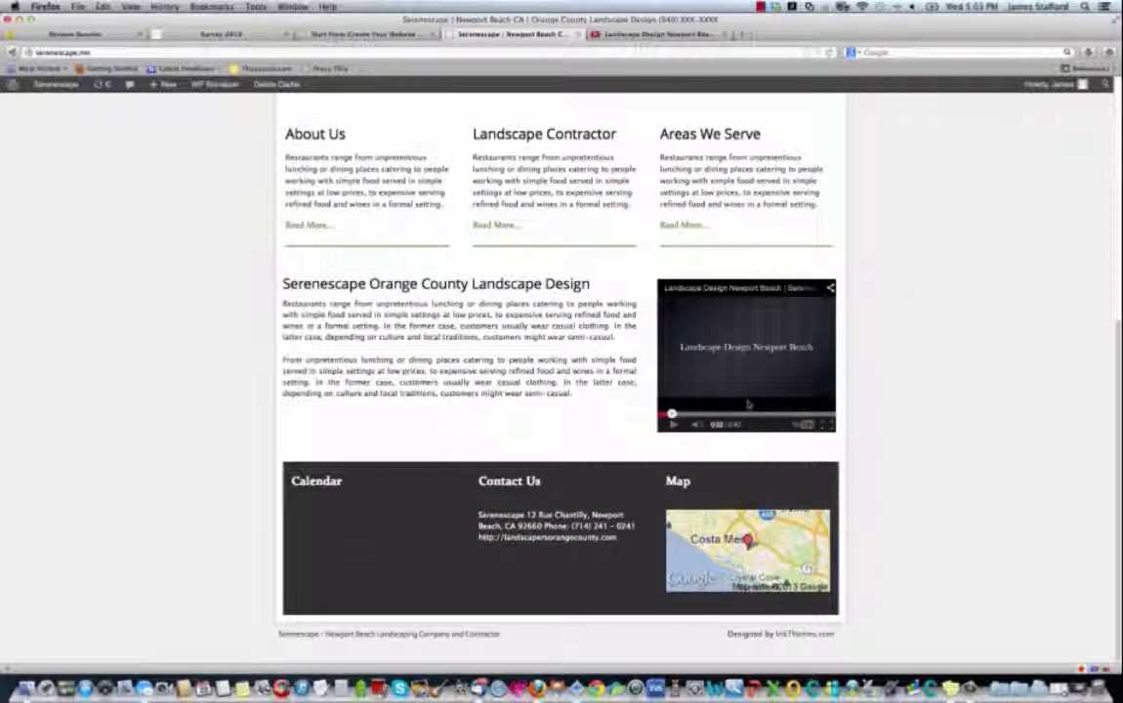
pyautogui.click(673, 426)
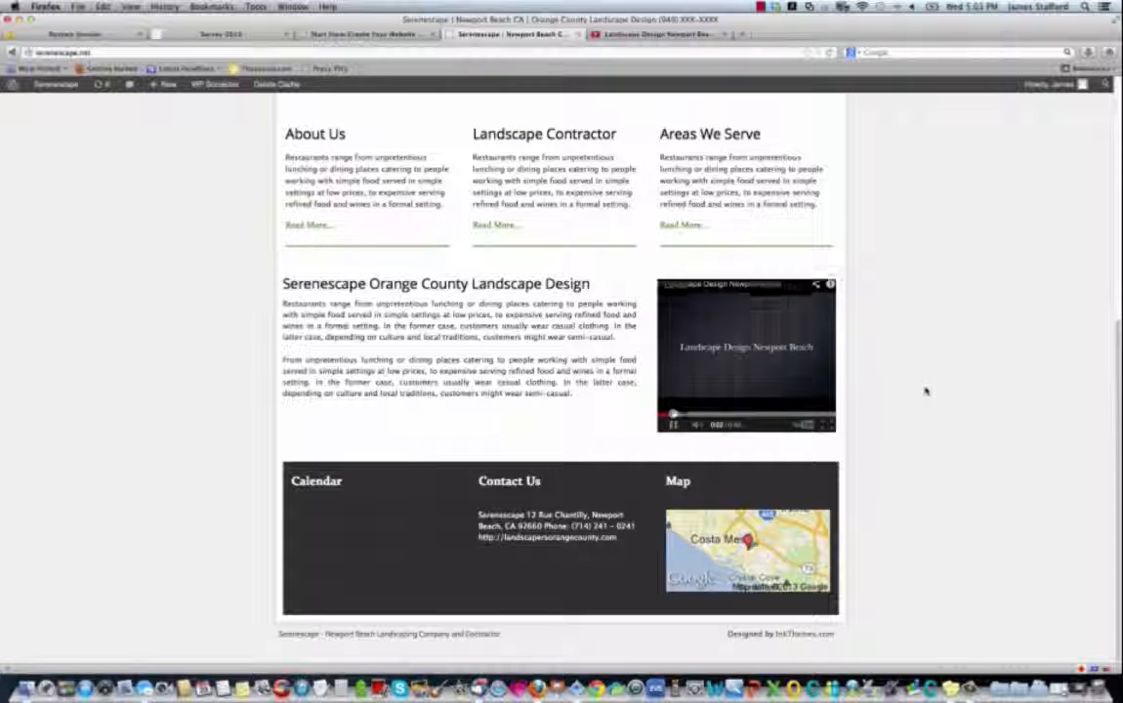
# Narrow and re-widen the Firefox window to preview the homepage's mobile layout.
pyautogui.scroll(7, 925, 376)
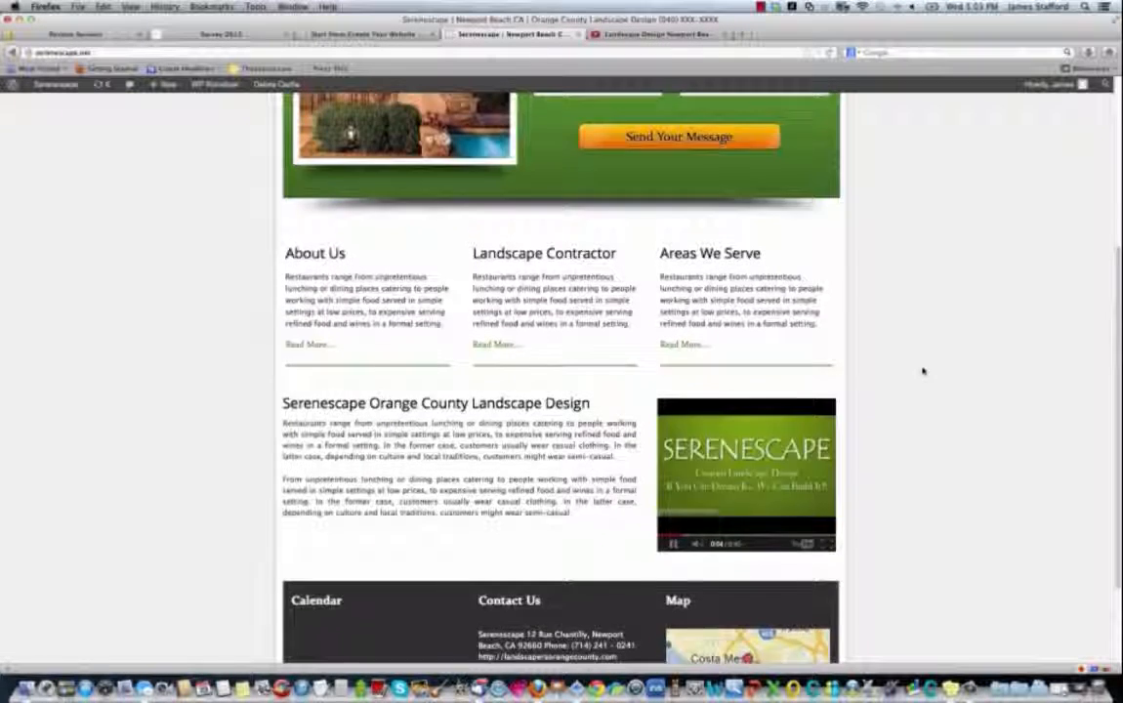
pyautogui.scroll(2, 892, 364)
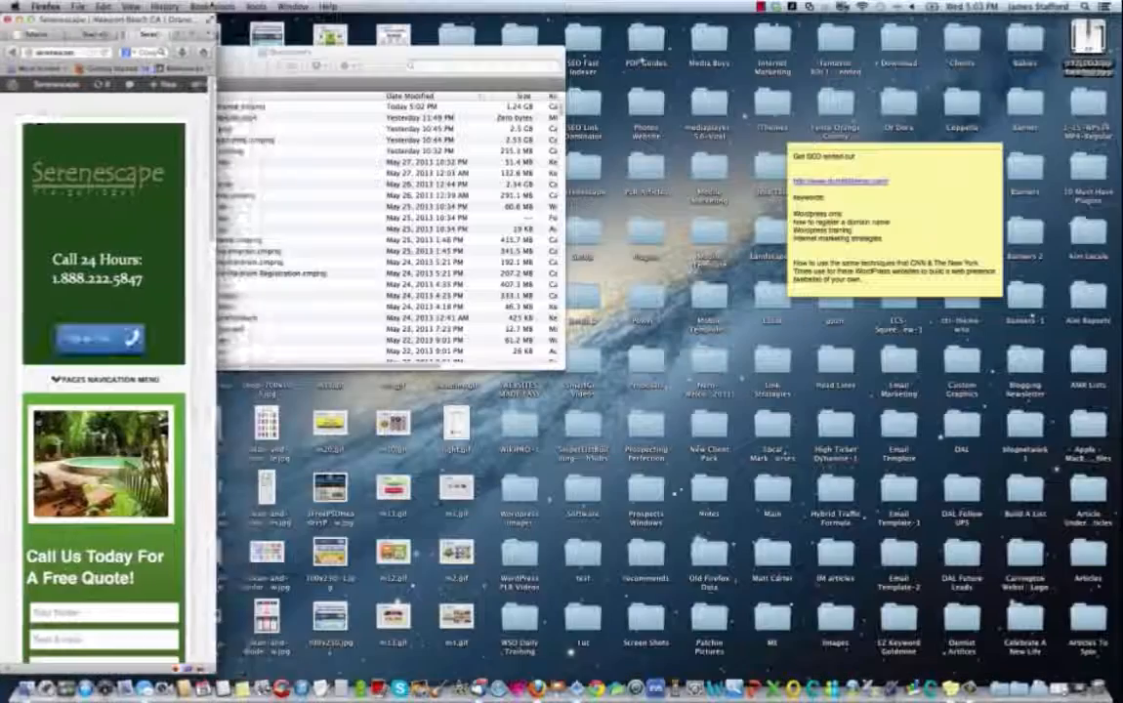
pyautogui.moveTo(284, 17); pyautogui.dragTo(247, 87)
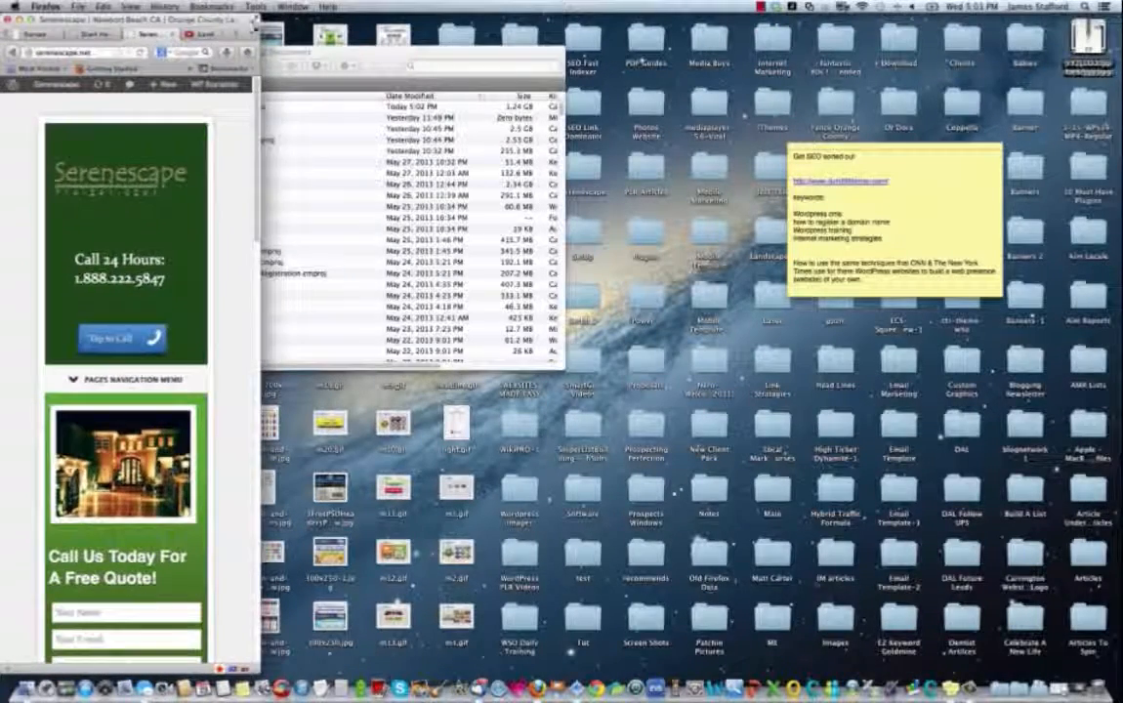
pyautogui.moveTo(256, 29); pyautogui.dragTo(1101, 20)
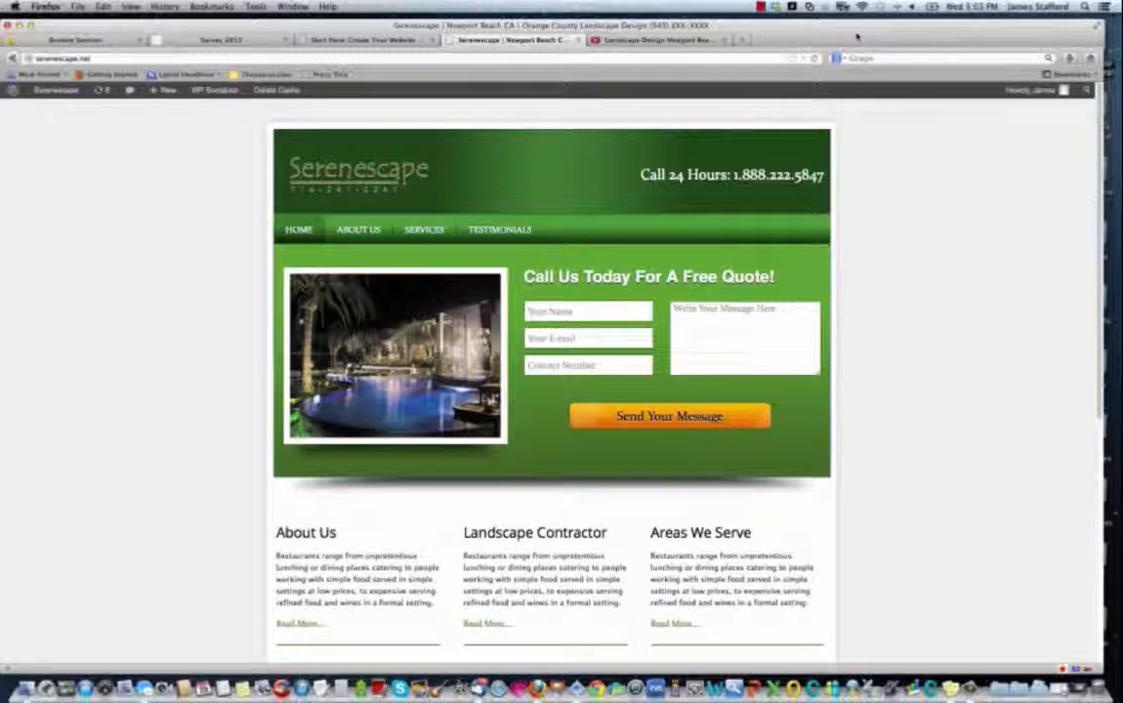
pyautogui.moveTo(855, 37); pyautogui.dragTo(872, 33)
pyautogui.scroll(-8, 915, 197)
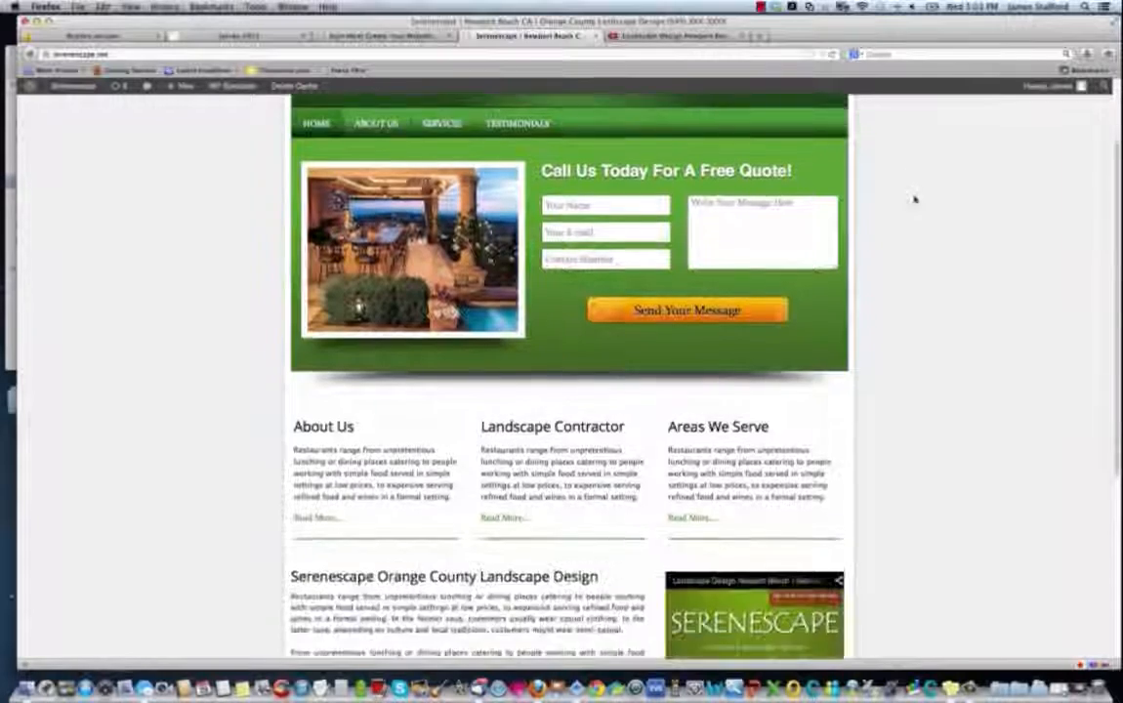
pyautogui.scroll(4, 916, 229)
pyautogui.scroll(3, 915, 229)
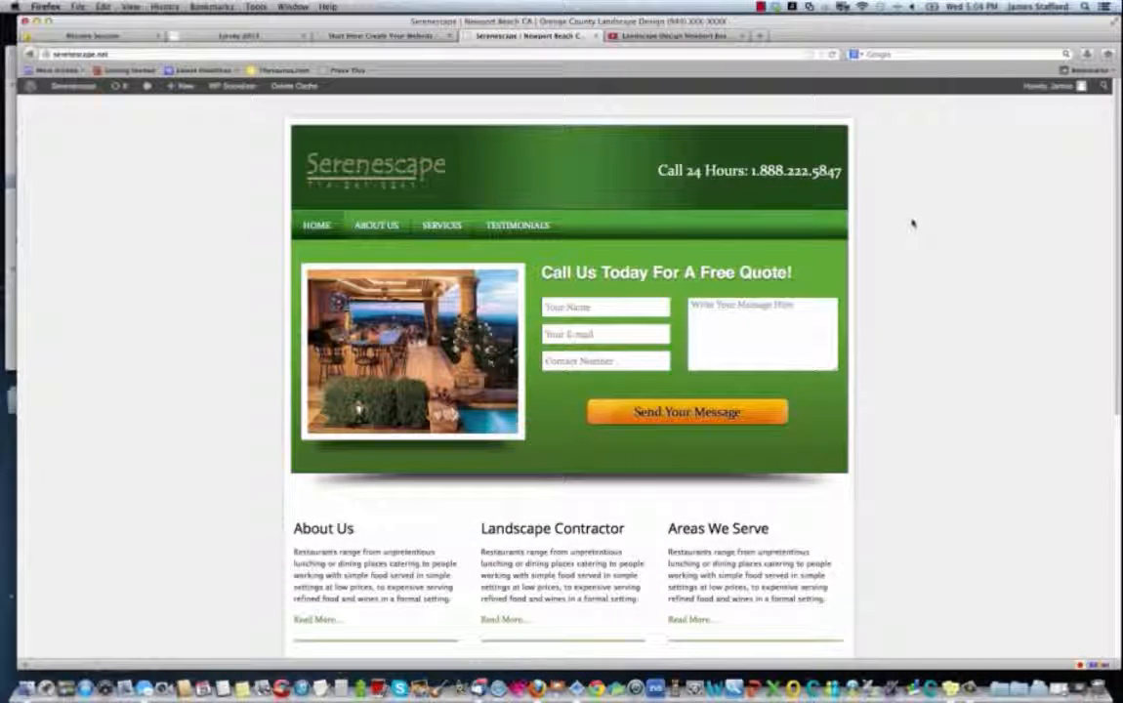
pyautogui.scroll(-6, 913, 224)
pyautogui.scroll(3, 910, 226)
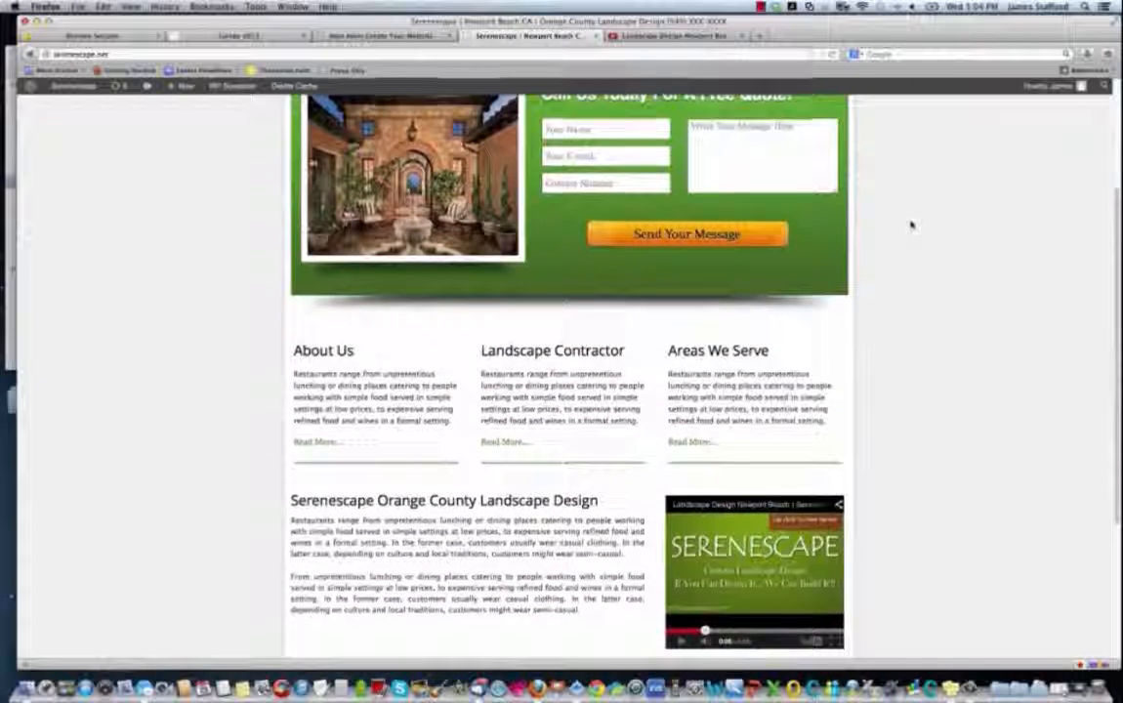
pyautogui.scroll(2, 910, 225)
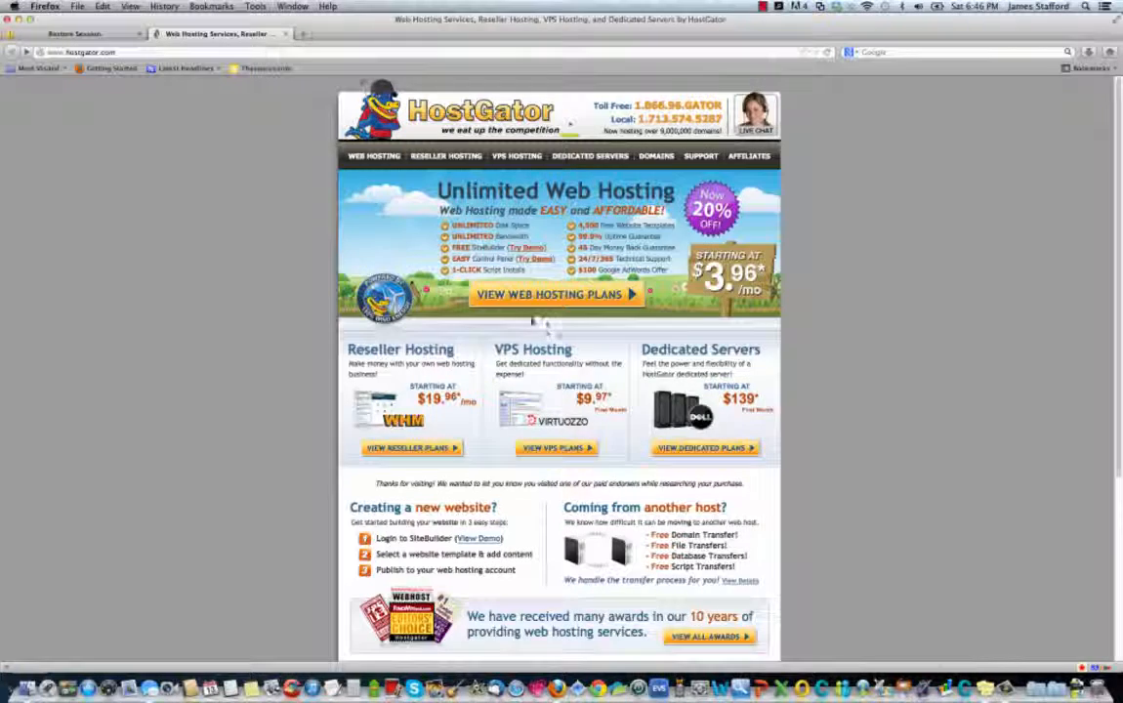
# Order the HostGator Baby plan with Monthly billing at $7.96/mo.
pyautogui.click(559, 298)
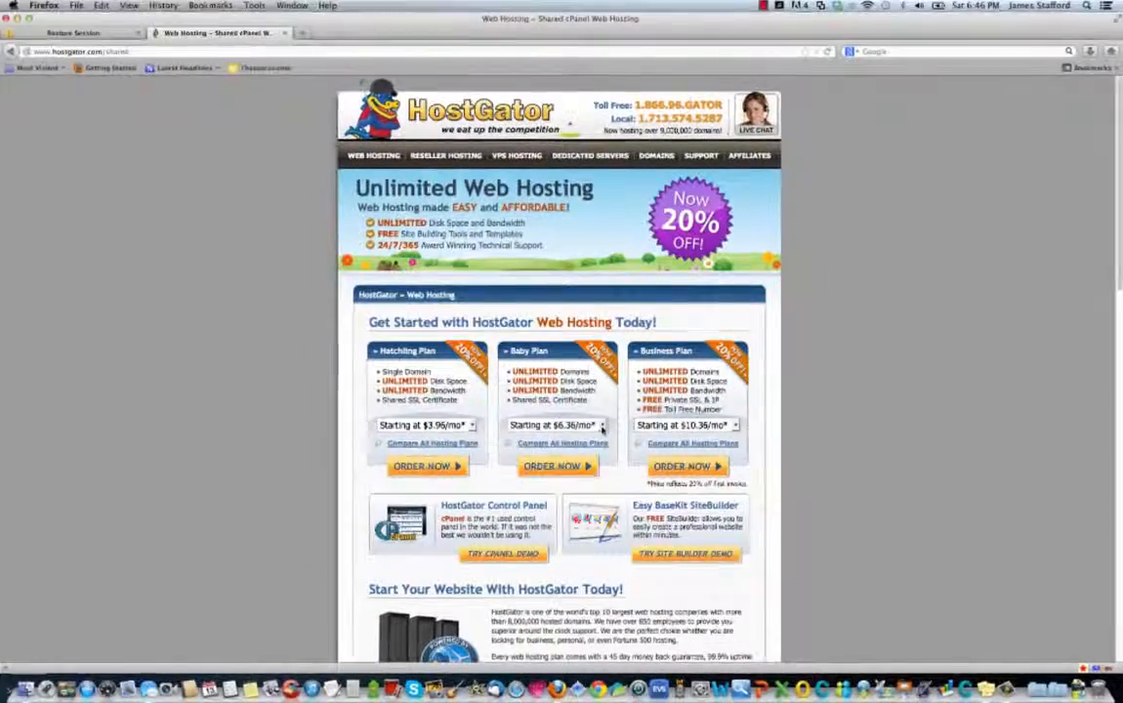
pyautogui.click(603, 427)
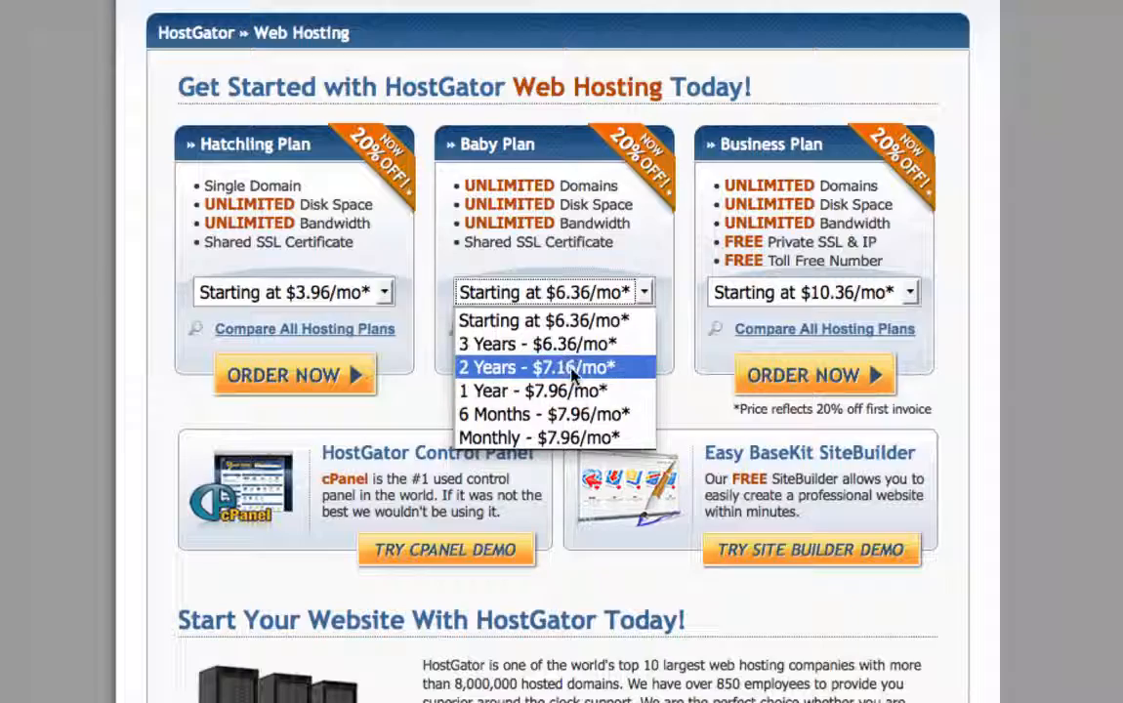
pyautogui.click(605, 437)
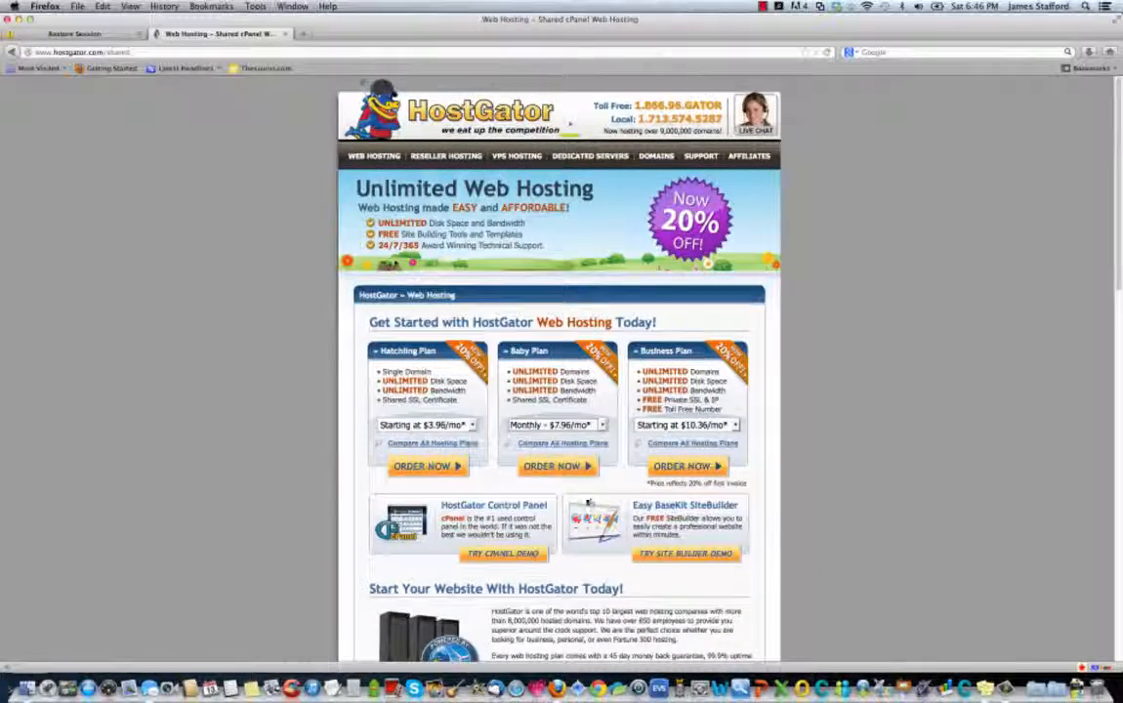
pyautogui.click(551, 422)
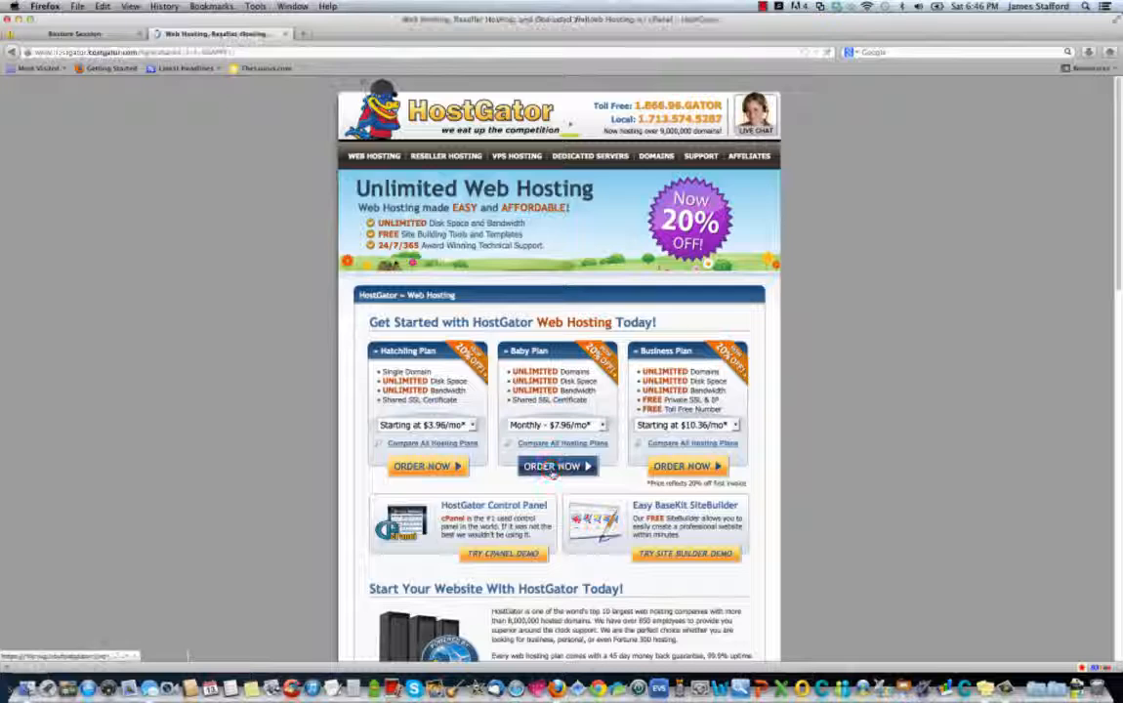
pyautogui.click(519, 277)
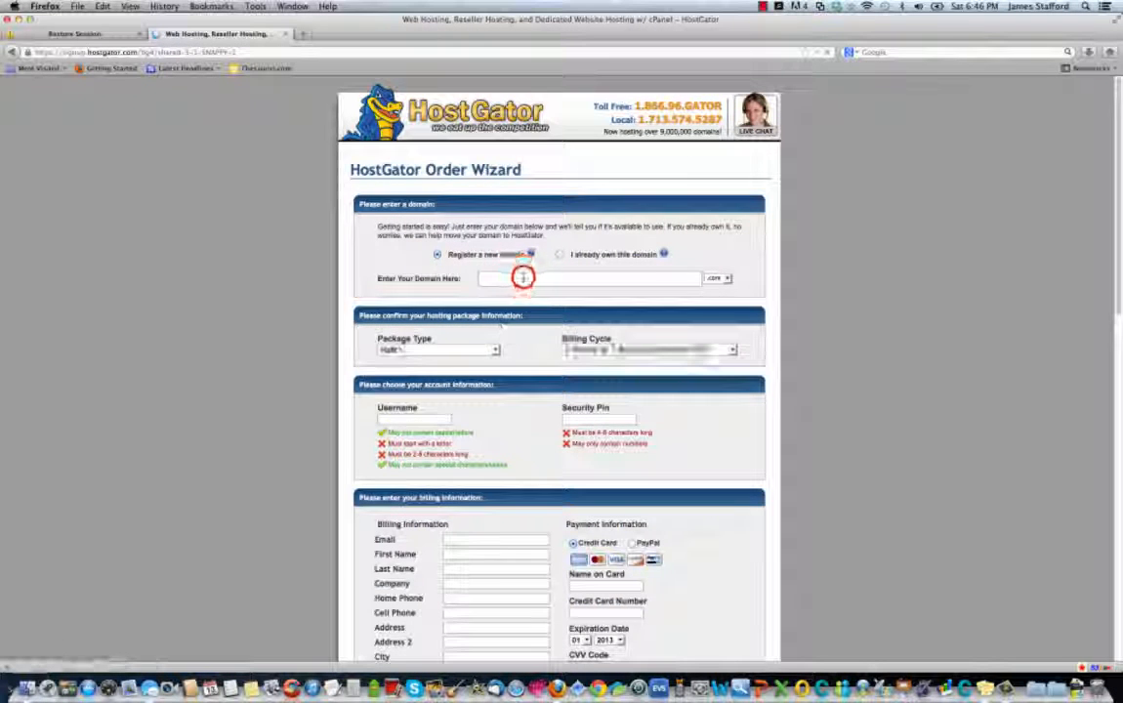
# Enter serenescape as the domain with the .net extension and check its availability.
pyautogui.write('ser')
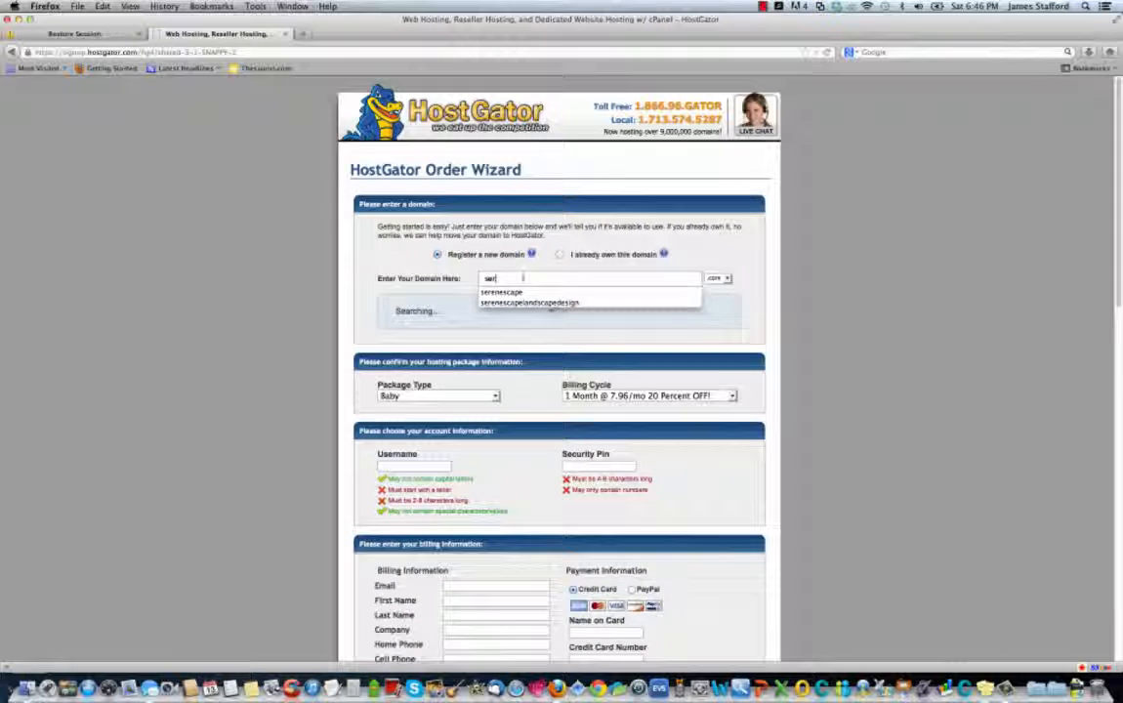
pyautogui.click(508, 291)
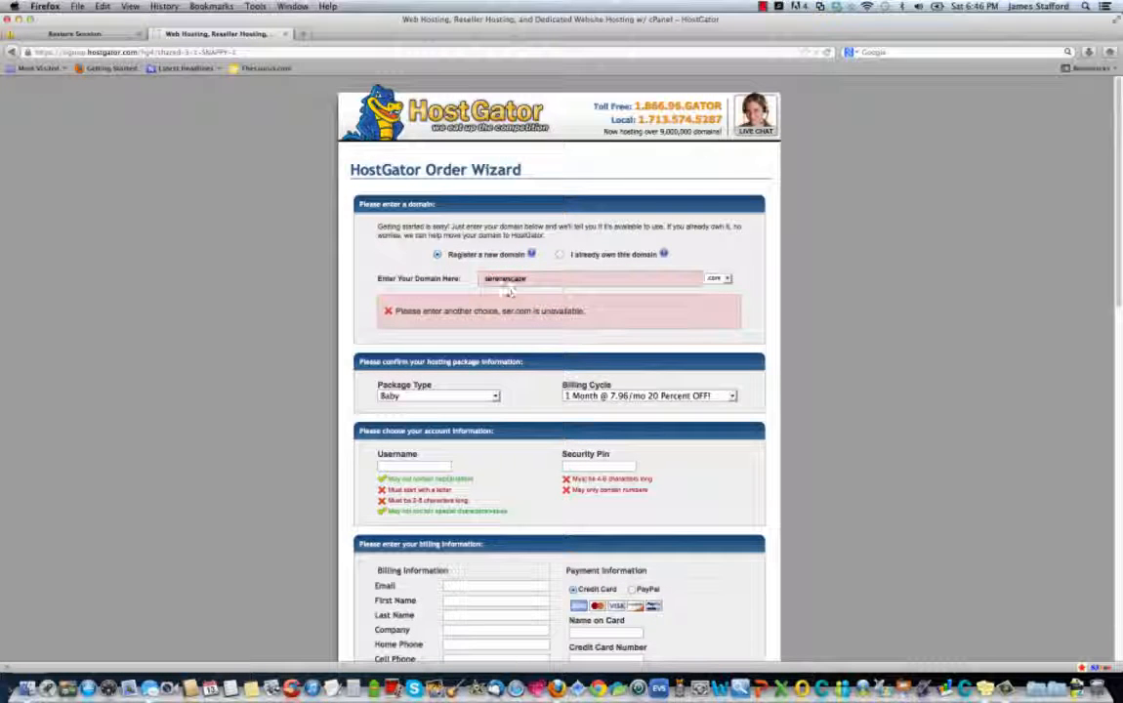
pyautogui.click(557, 277)
pyautogui.click(565, 280)
pyautogui.click(539, 292)
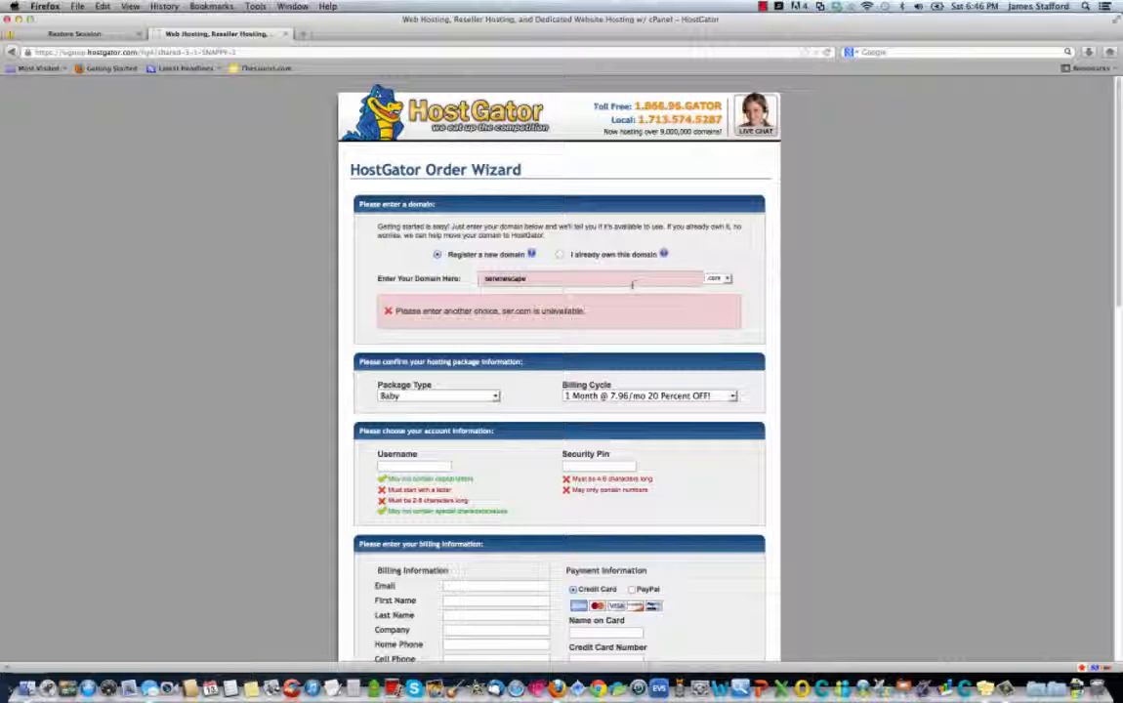
pyautogui.click(723, 279)
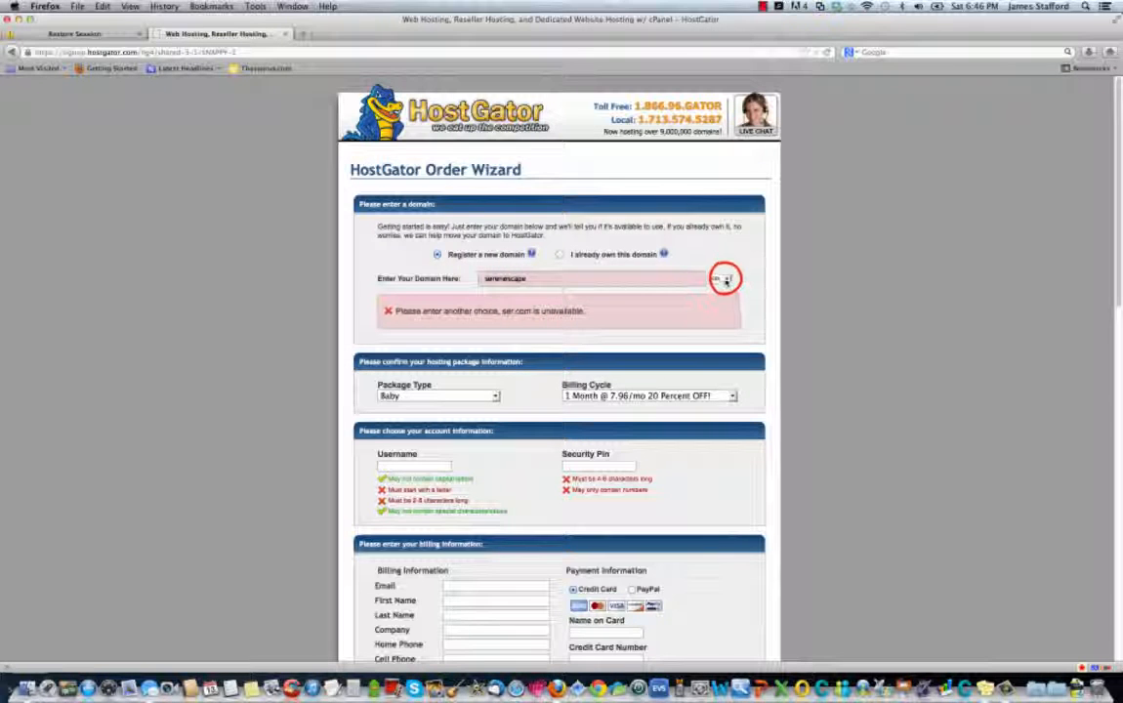
pyautogui.click(724, 296)
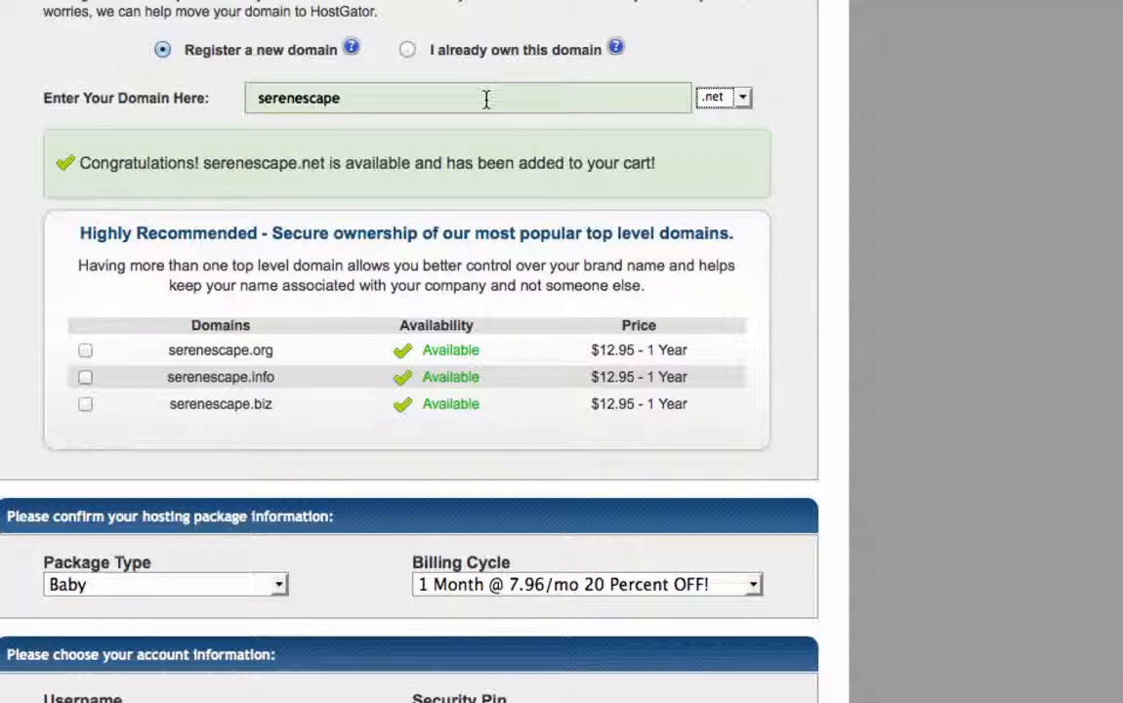
pyautogui.scroll(-3, 486, 98)
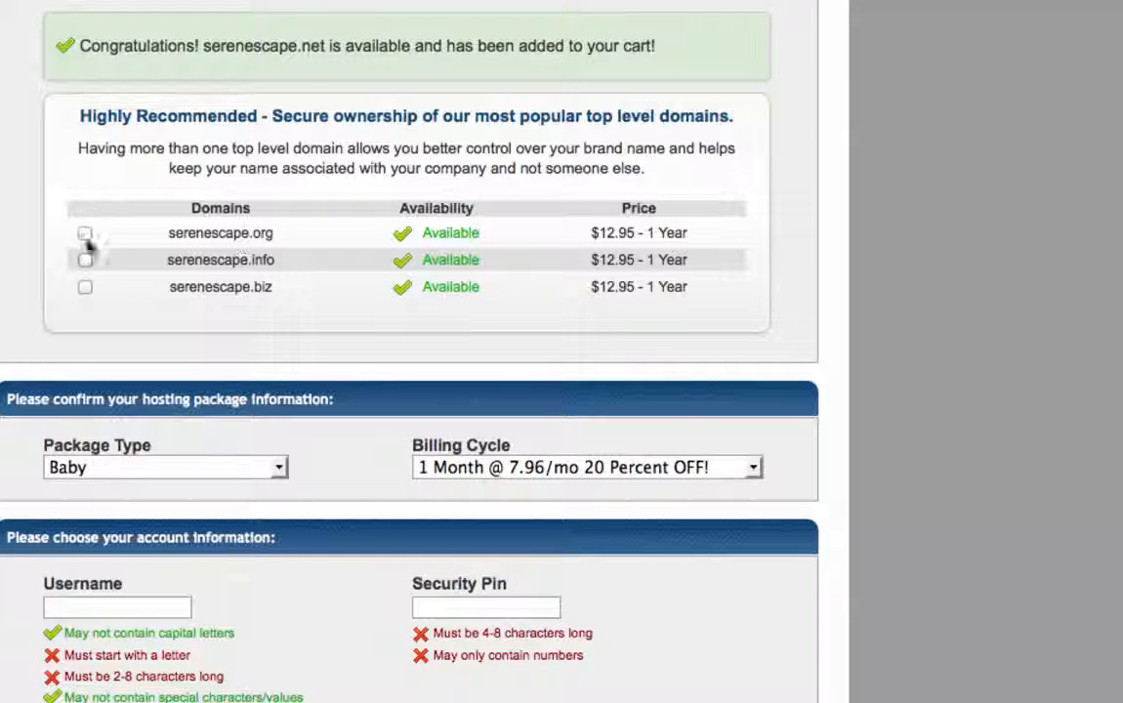
pyautogui.scroll(-5, 496, 123)
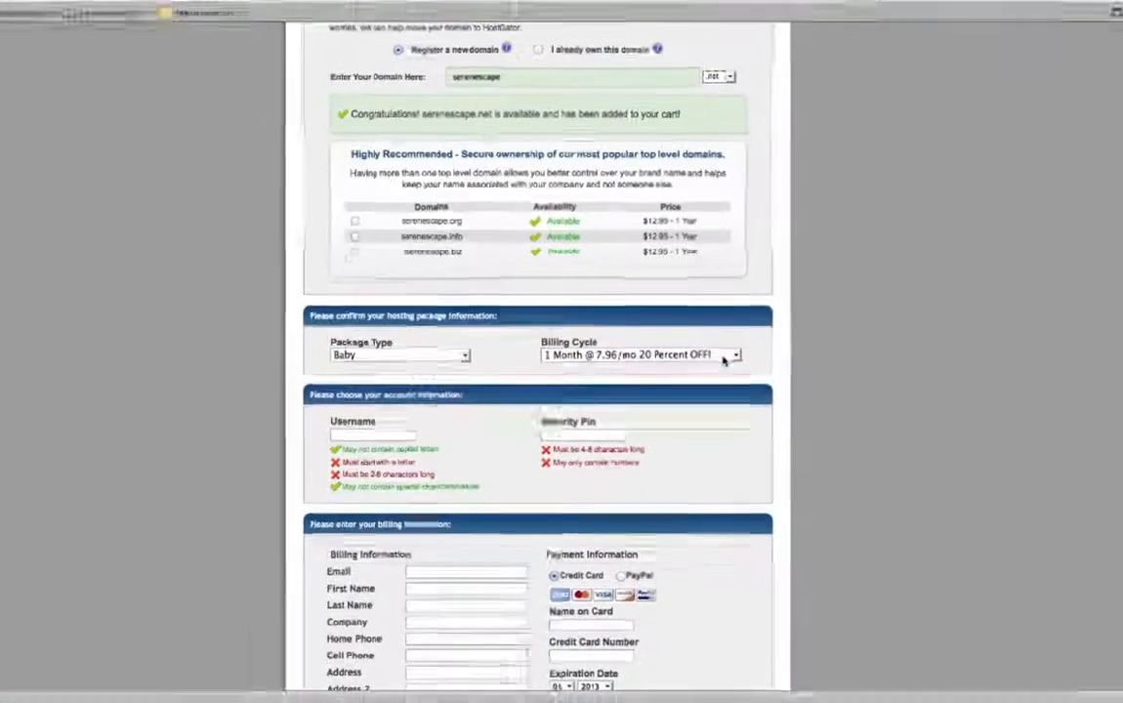
# Fill in the account username and the security PIN on the signup form.
pyautogui.click(143, 418)
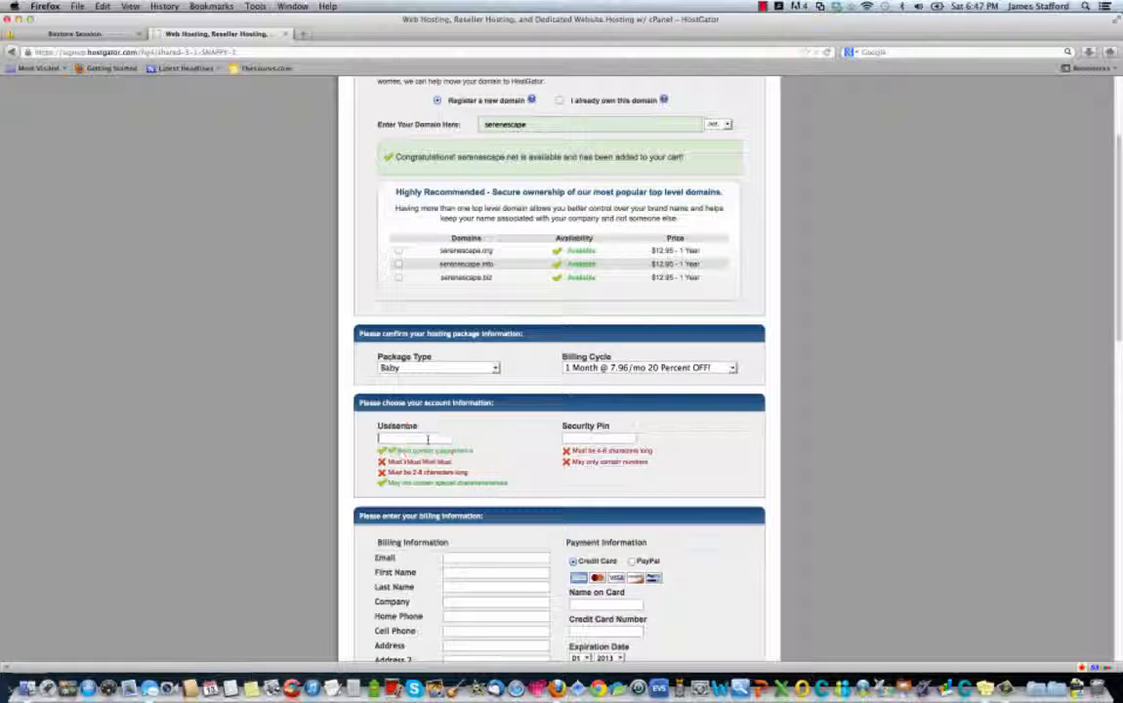
pyautogui.press('Tab')
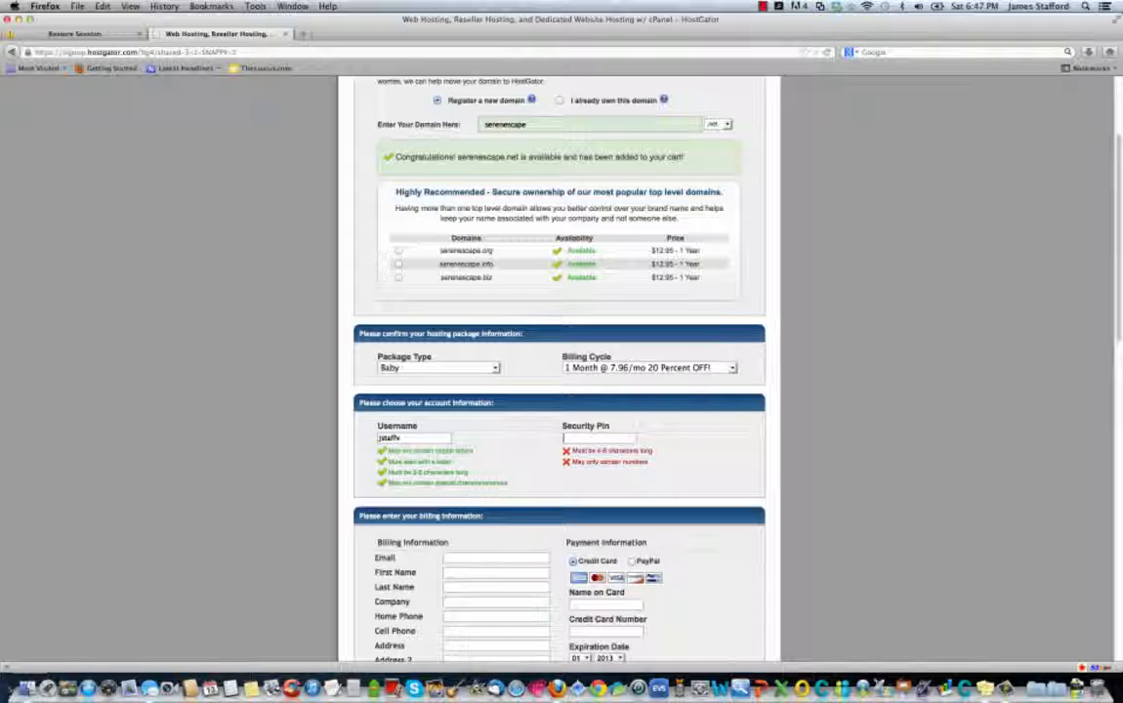
pyautogui.click(710, 436)
pyautogui.click(711, 438)
pyautogui.scroll(-4, 710, 440)
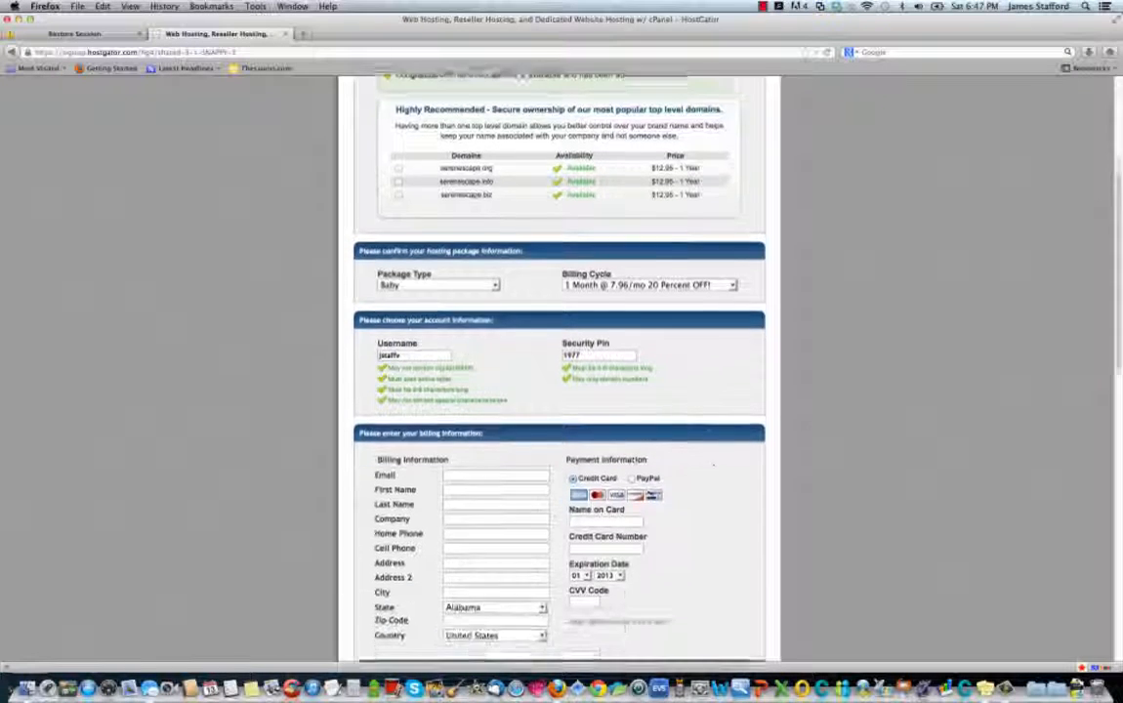
# Enter the billing email and choose PayPal as payment instead of a credit card.
pyautogui.click(469, 374)
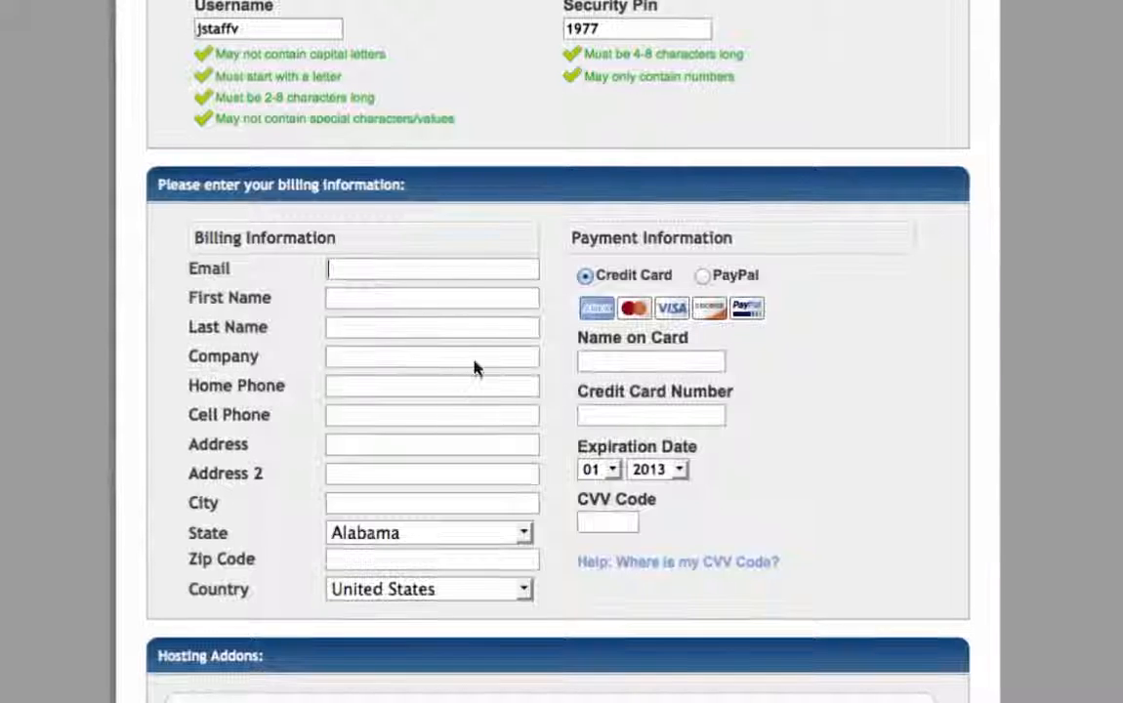
pyautogui.click(669, 354)
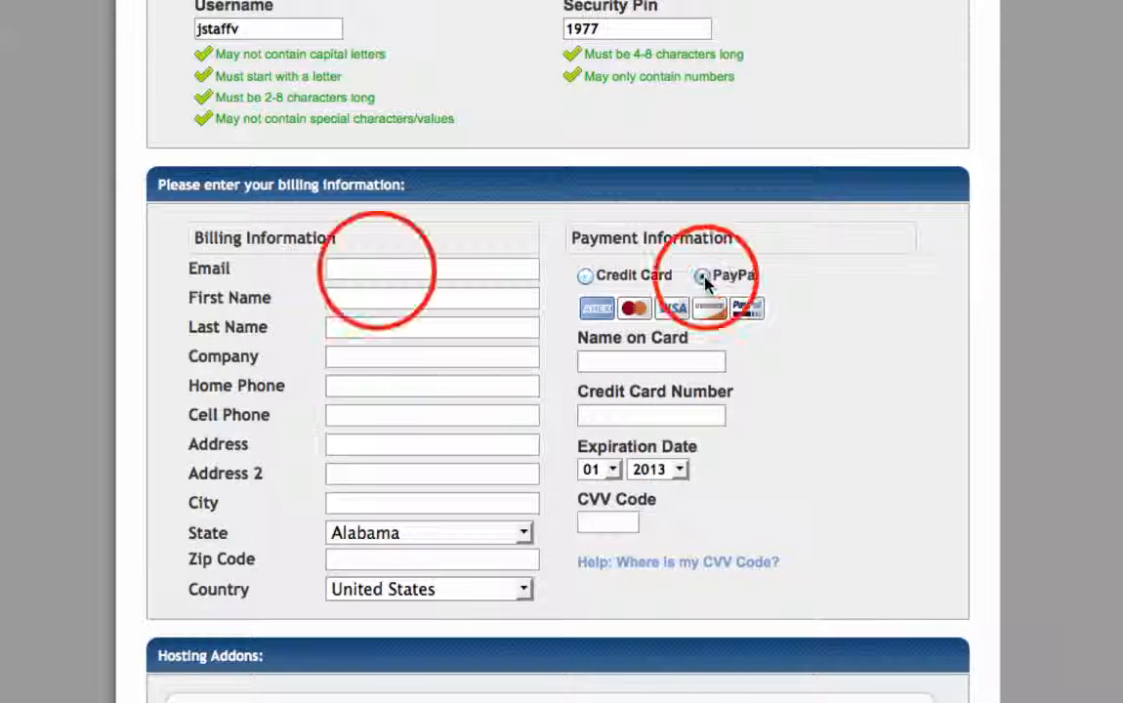
pyautogui.click(377, 272)
pyautogui.scroll(-3, 390, 371)
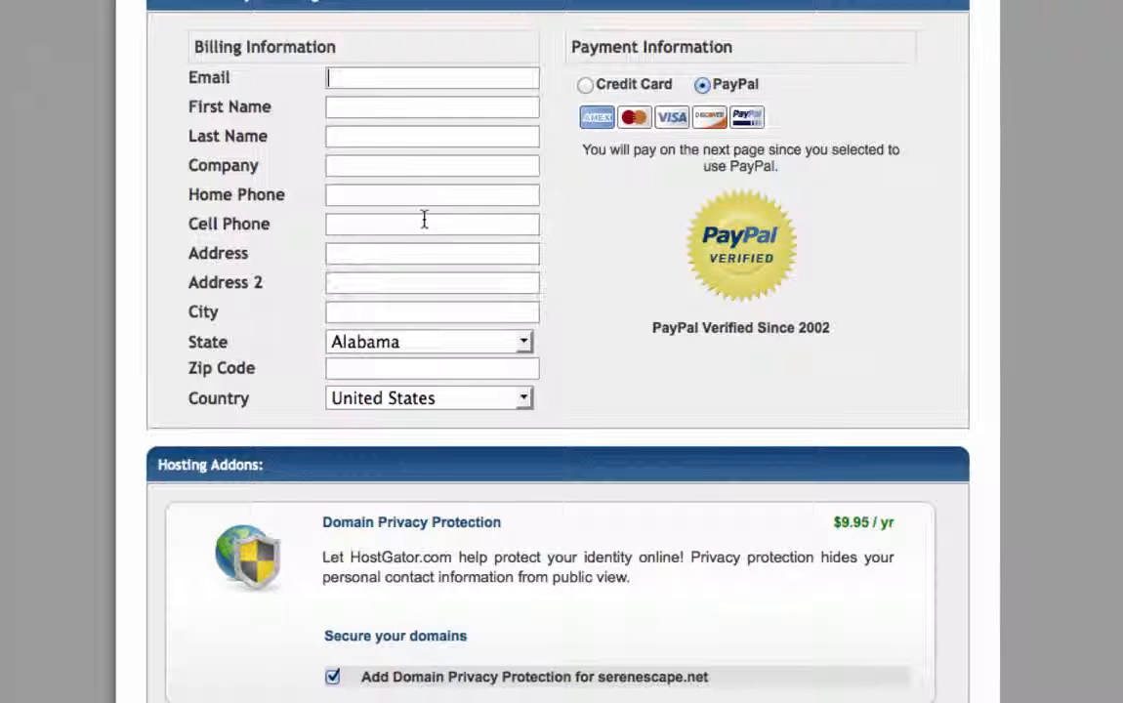
pyautogui.scroll(-2, 423, 219)
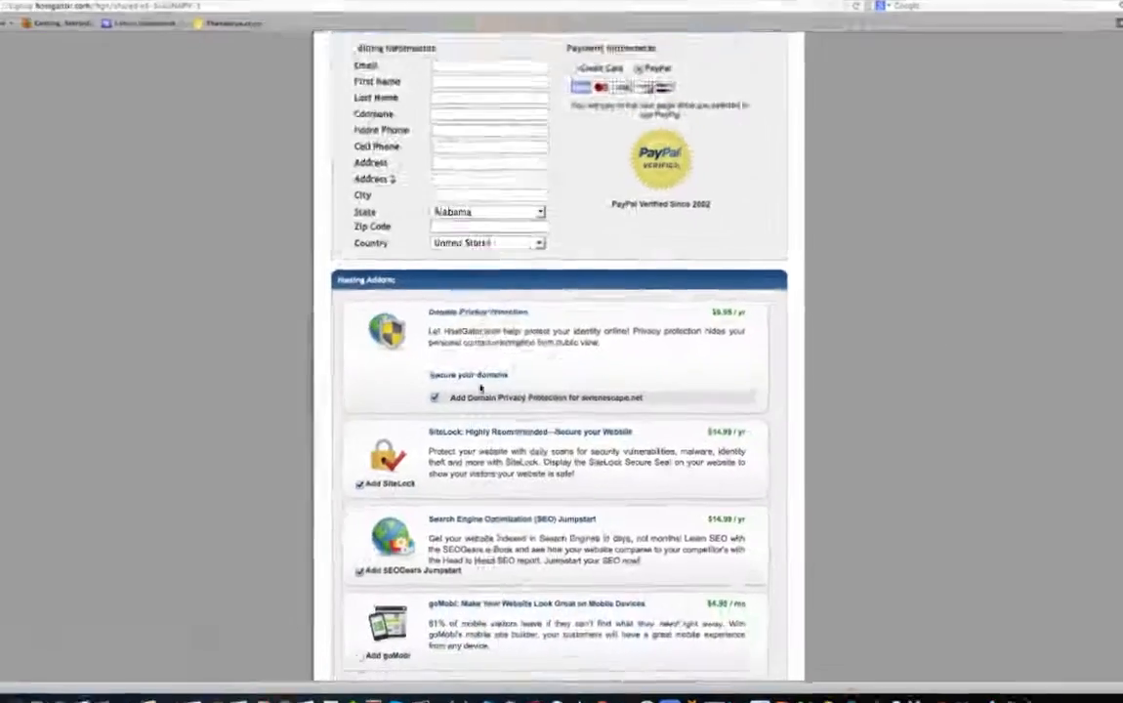
pyautogui.scroll(-2, 556, 381)
pyautogui.scroll(-3, 586, 410)
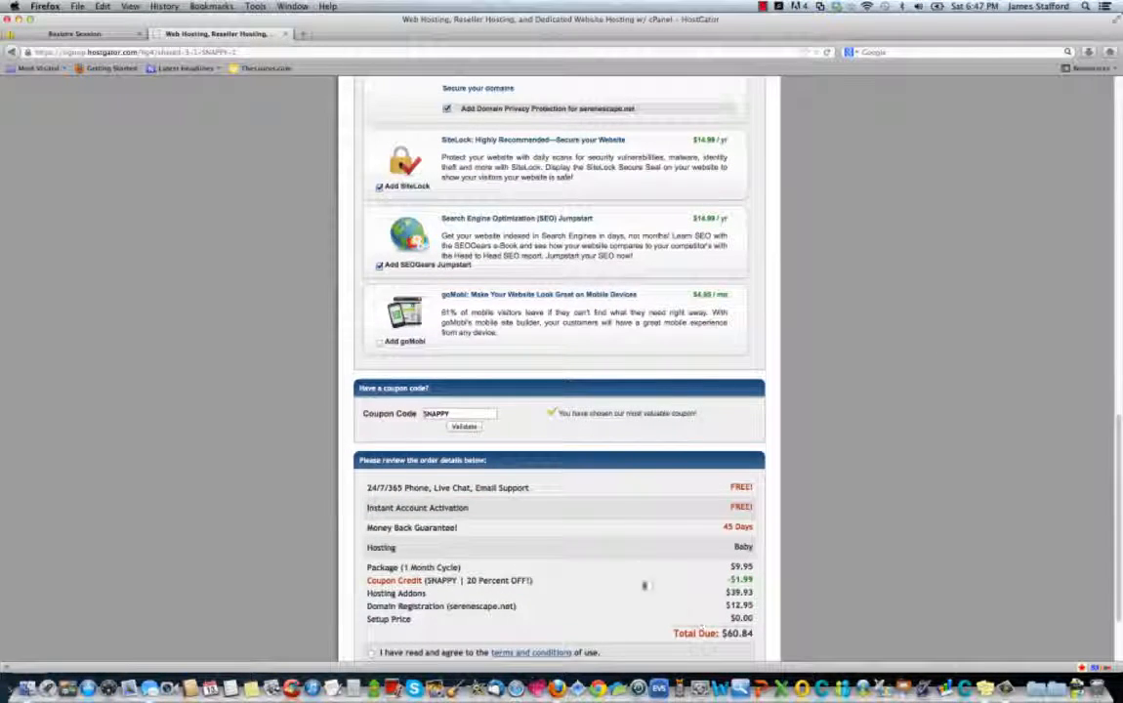
# Remove the Domain Privacy Protection, SiteLock and SEOGears Jumpstart add-ons from the order.
pyautogui.scroll(3, 610, 547)
pyautogui.click(448, 331)
pyautogui.click(379, 407)
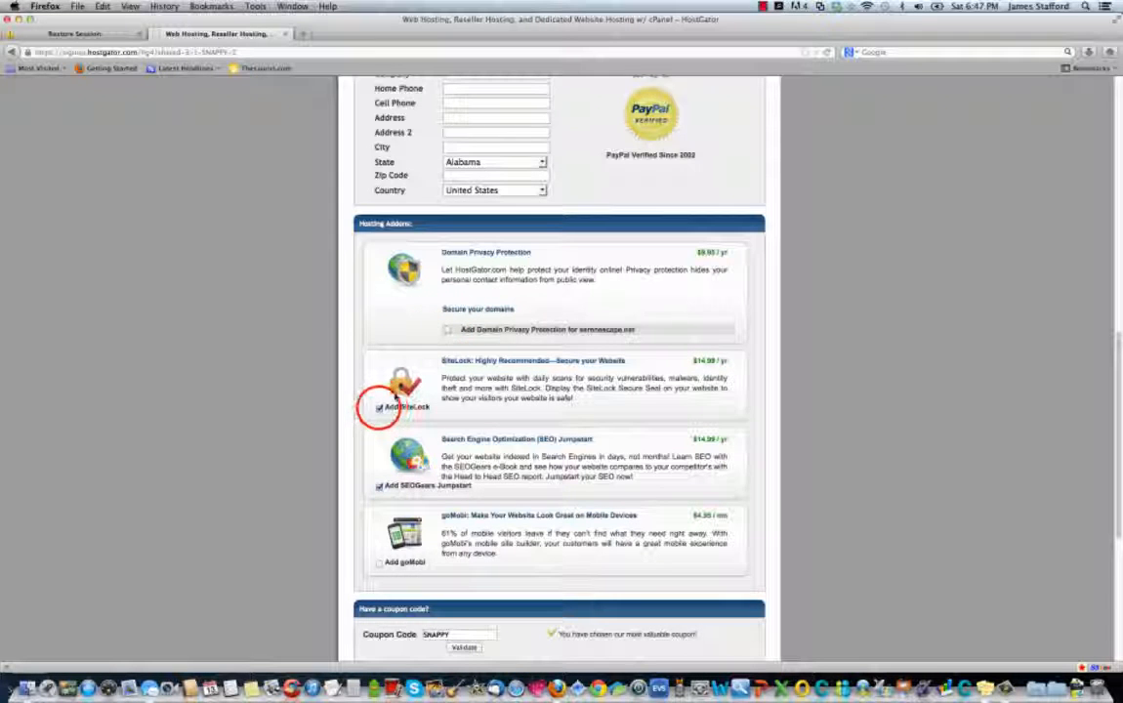
pyautogui.click(379, 486)
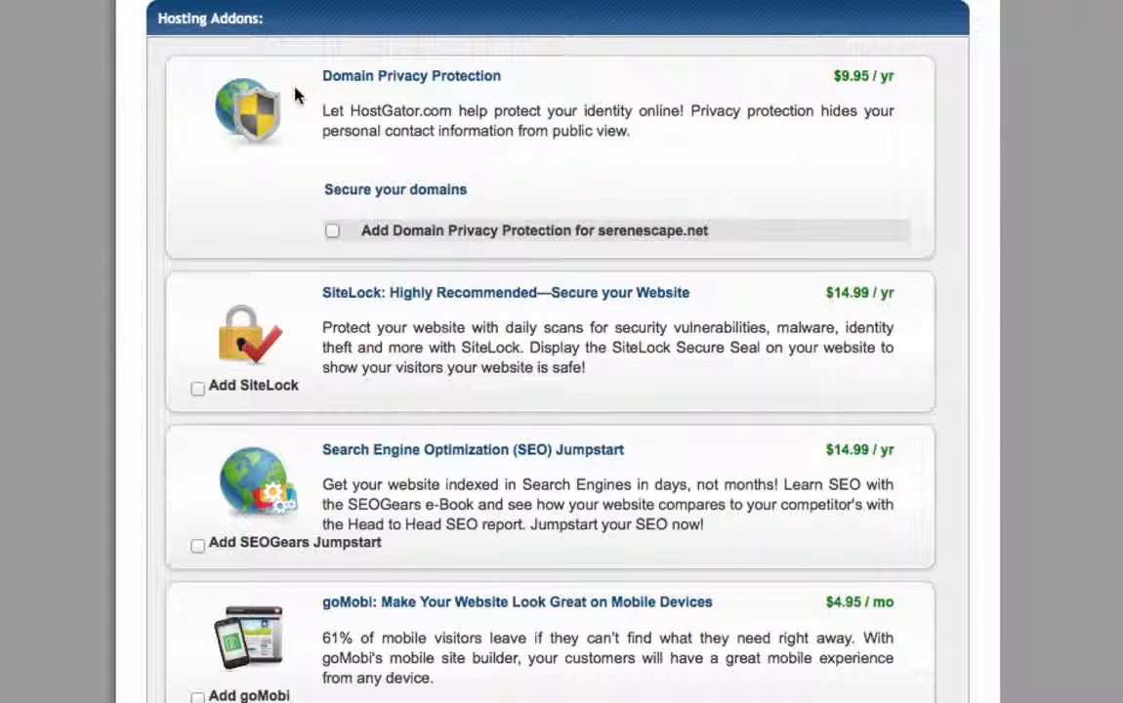
# Replace coupon SNAPPY with SAVENOWWITHONEPENNY and accept the terms and conditions.
pyautogui.scroll(-10, 301, 171)
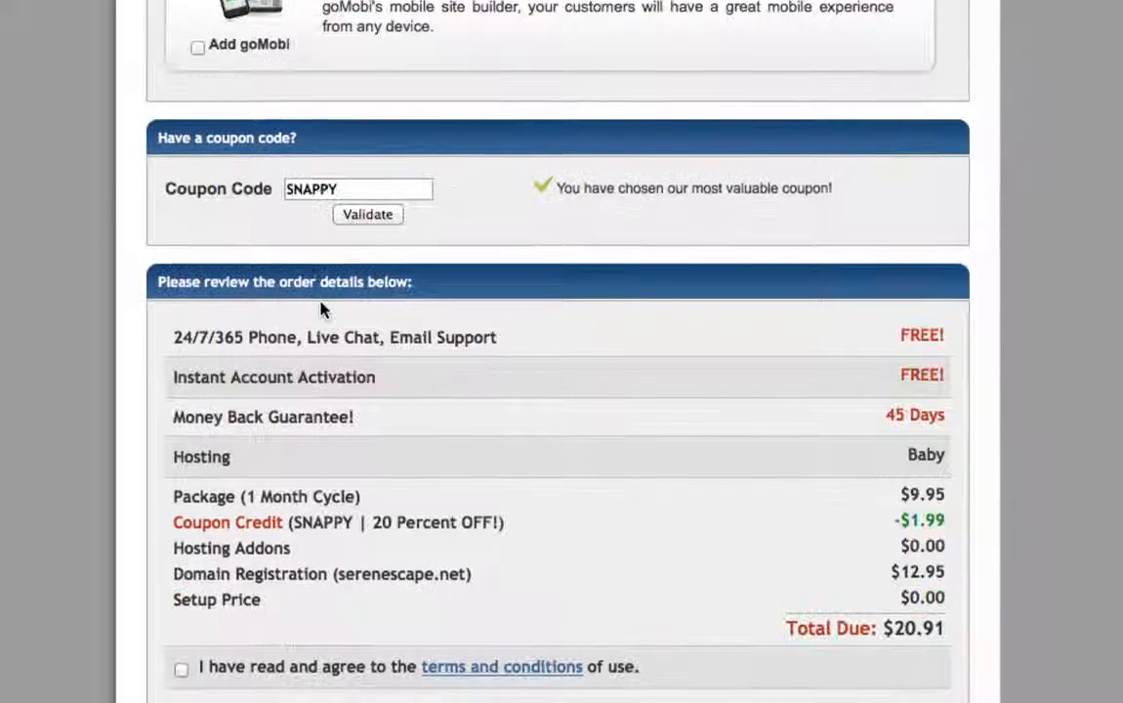
pyautogui.doubleClick(358, 187)
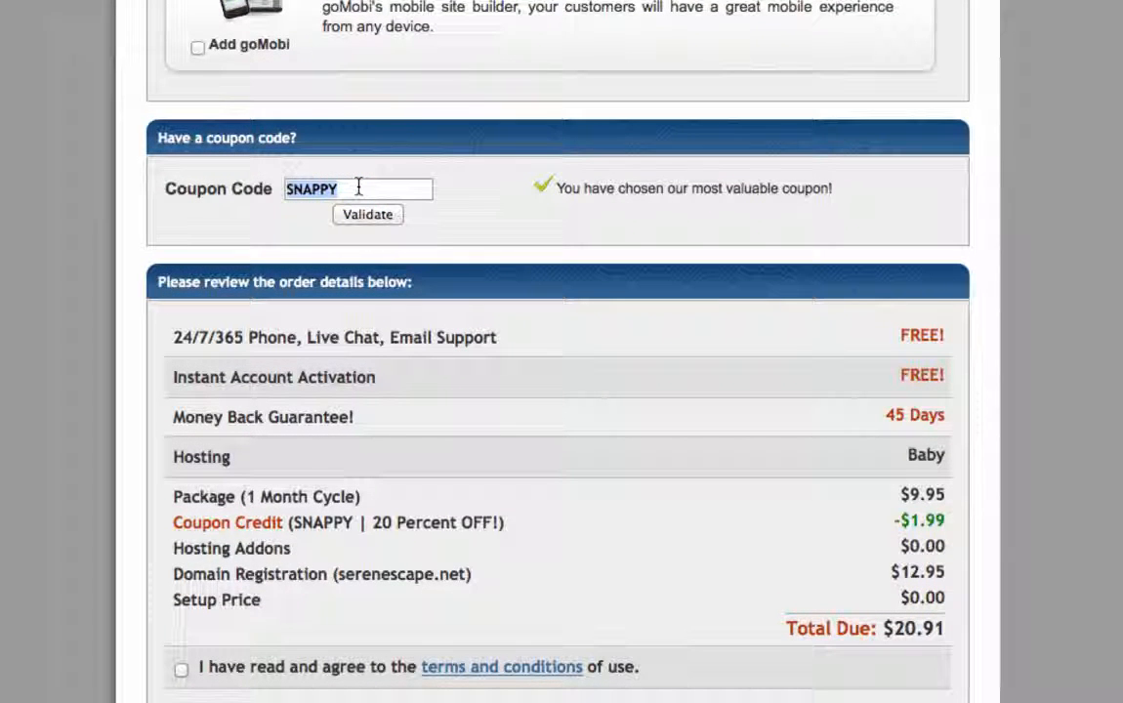
pyautogui.write('savenowwithonepenny')
pyautogui.click(367, 214)
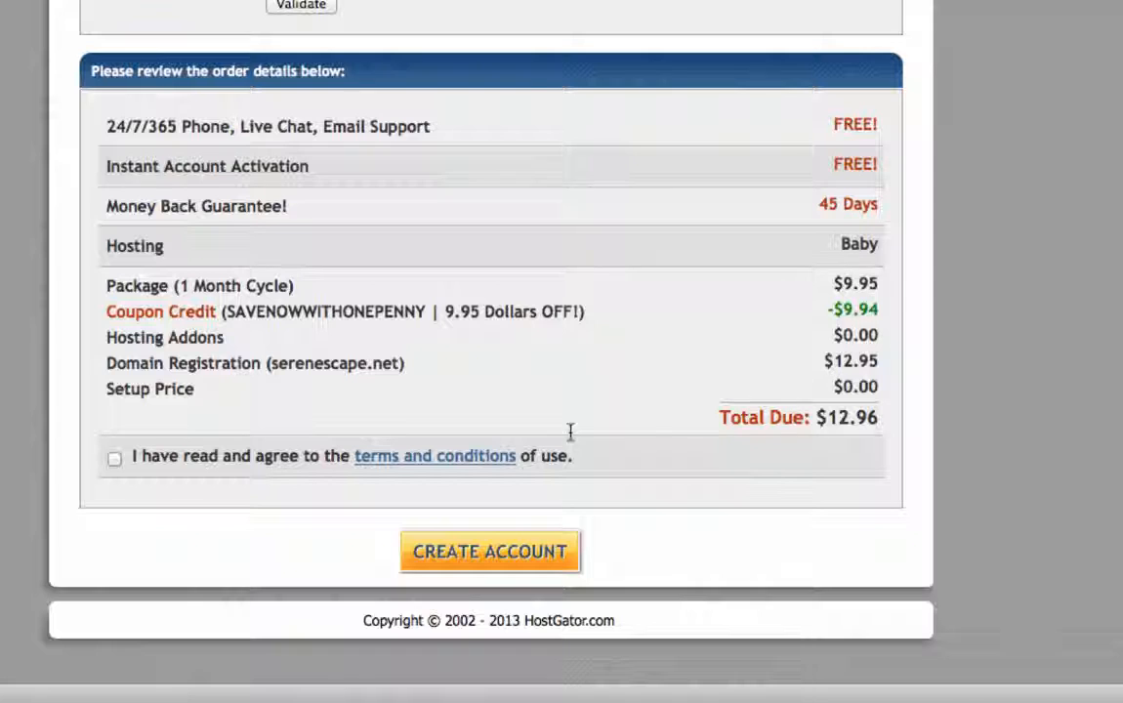
pyautogui.click(114, 458)
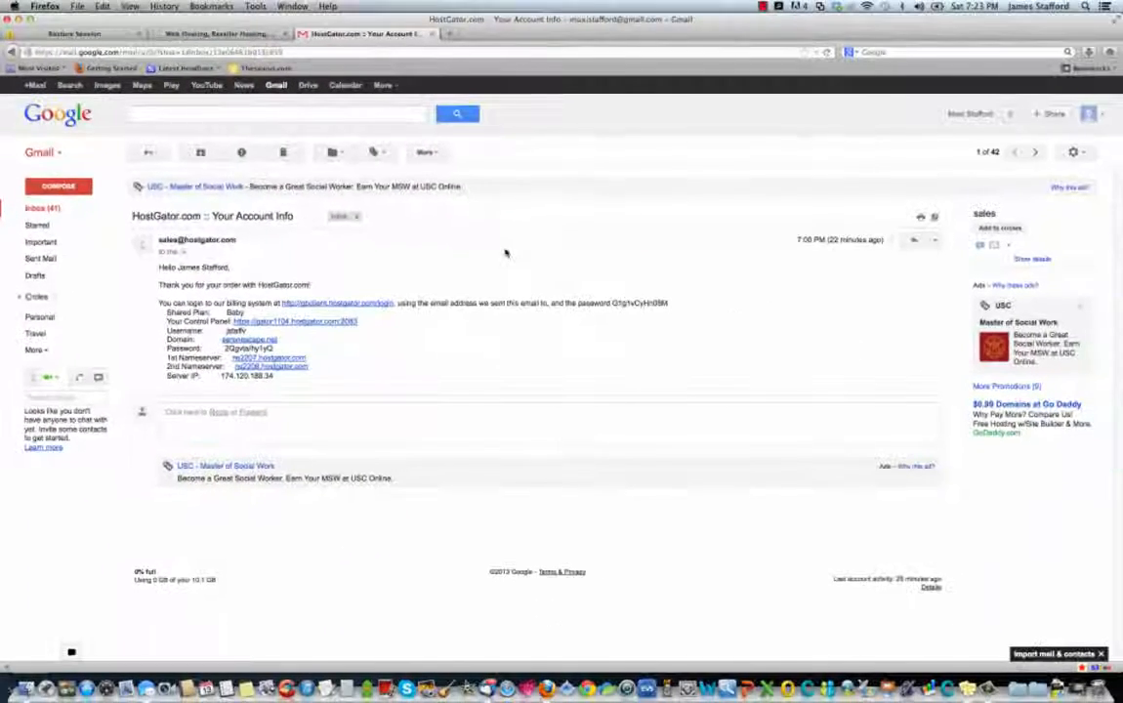
# Copy the control panel password from the HostGator account email.
pyautogui.moveTo(276, 351); pyautogui.dragTo(226, 349)
pyautogui.rightClick(241, 350)
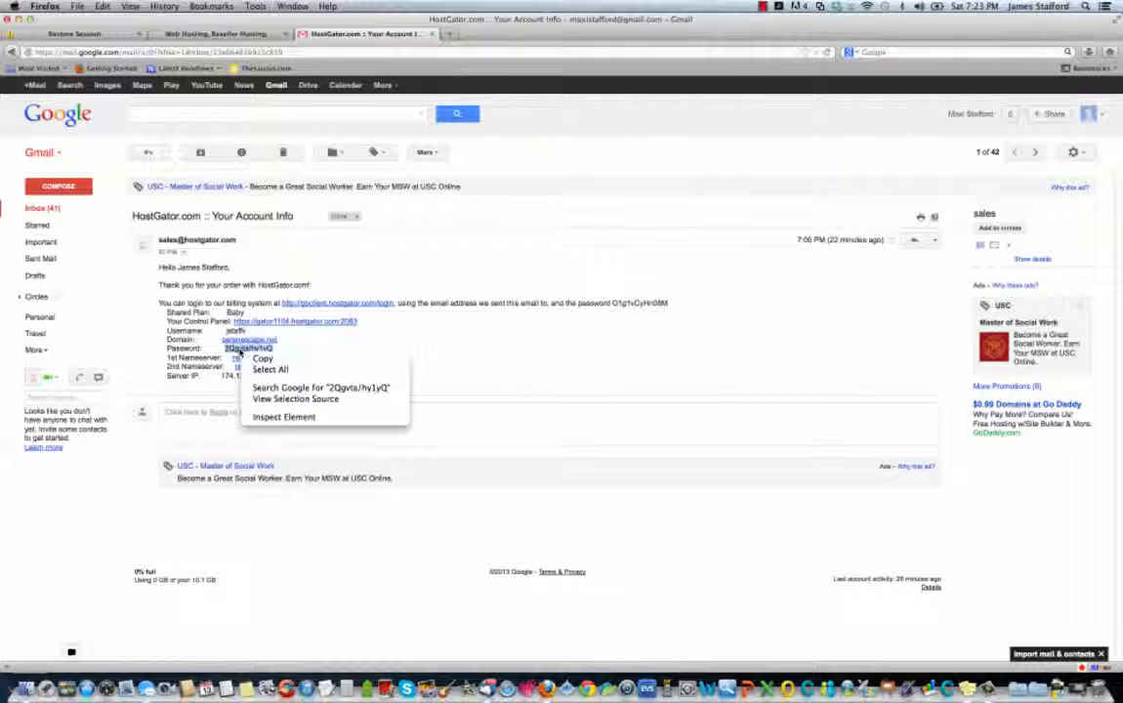
pyautogui.click(253, 359)
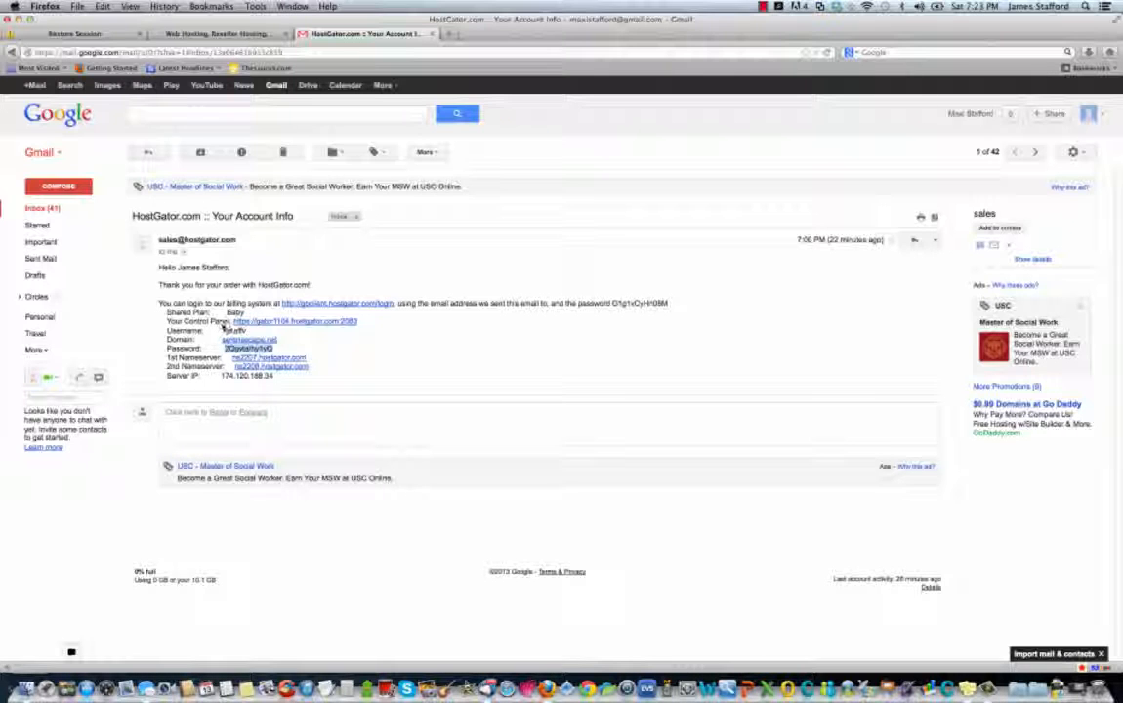
# Open the email's Control Panel link in a new tab and switch to it.
pyautogui.rightClick(308, 326)
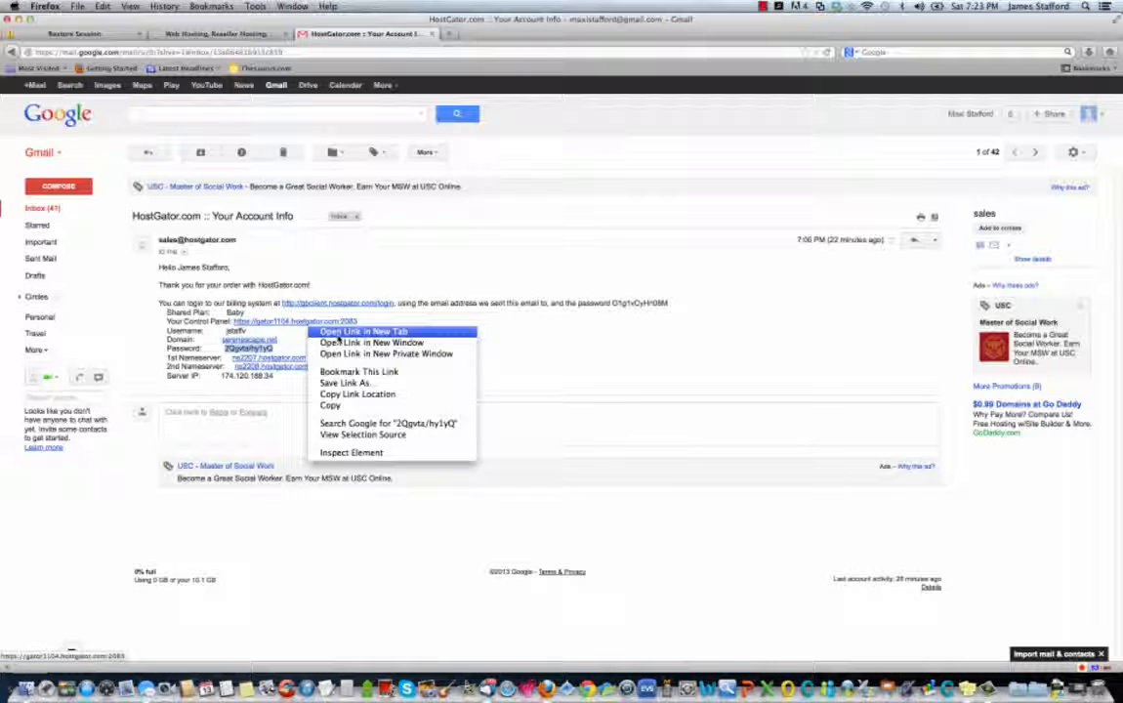
pyautogui.click(338, 332)
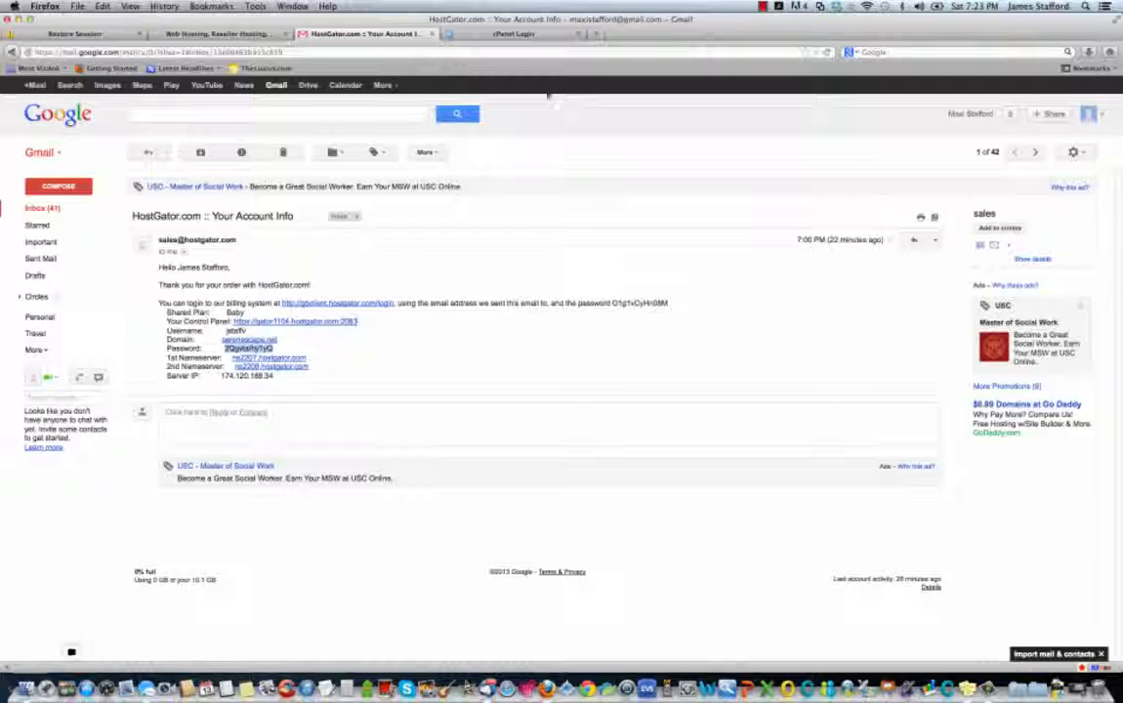
pyautogui.click(549, 34)
# Log in to cPanel with the account username and password.
pyautogui.click(558, 234)
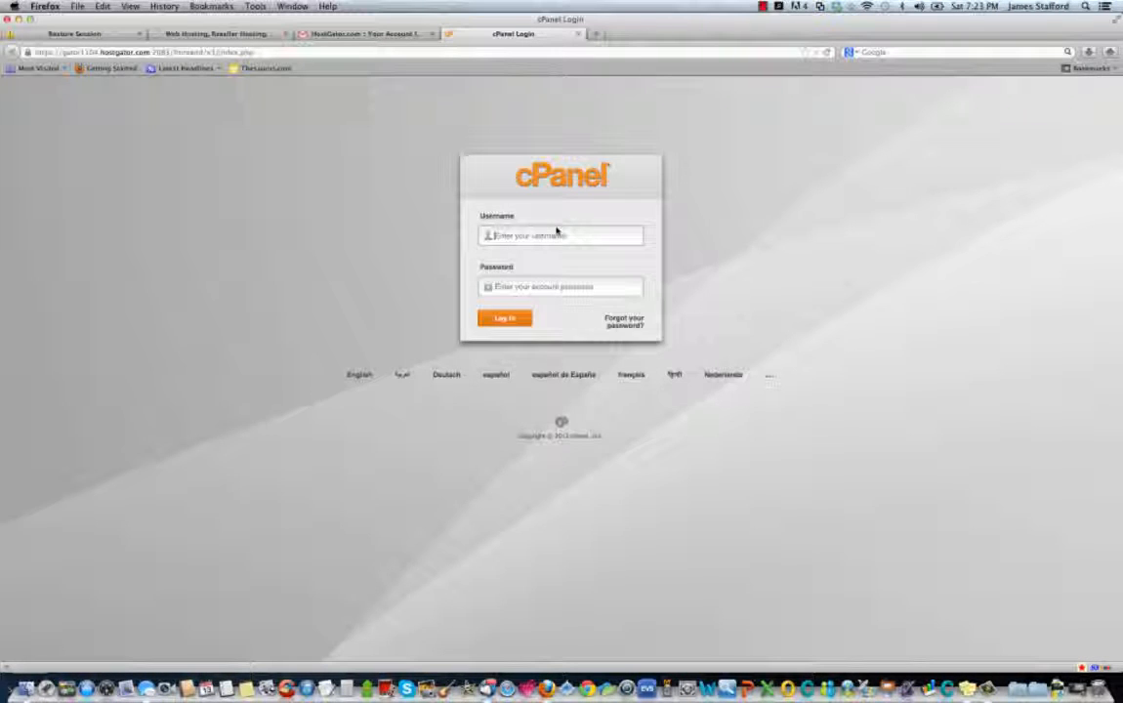
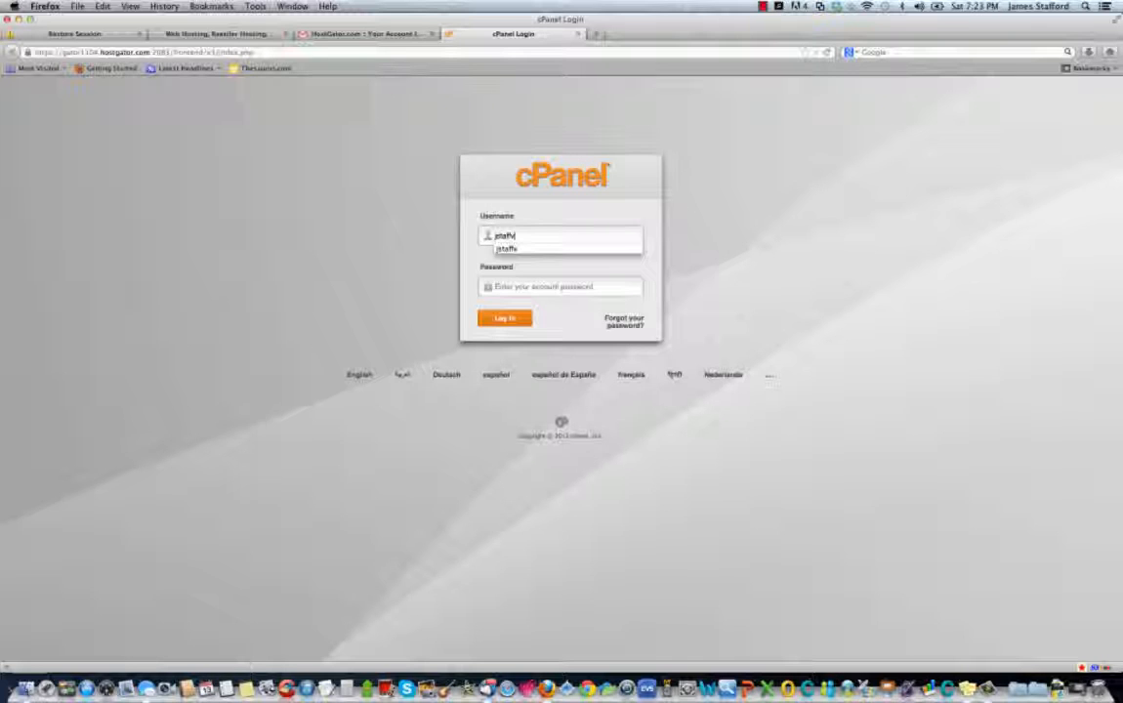
pyautogui.press('Tab')
pyautogui.write('••••••••••••')
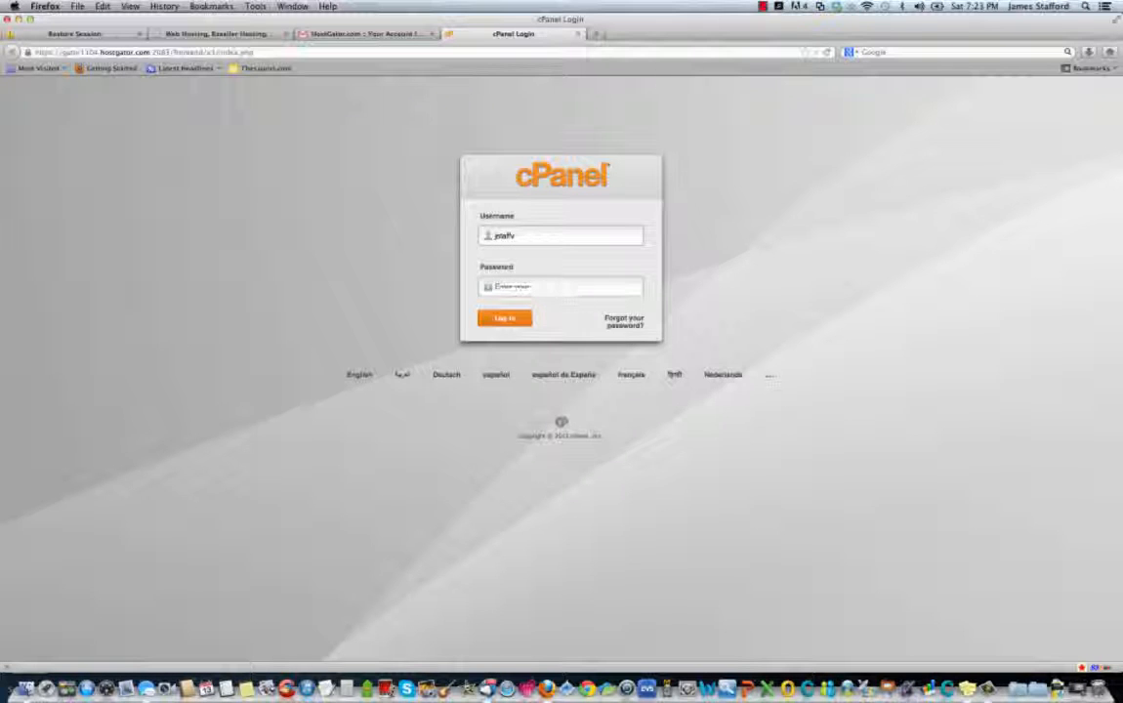
pyautogui.click(504, 318)
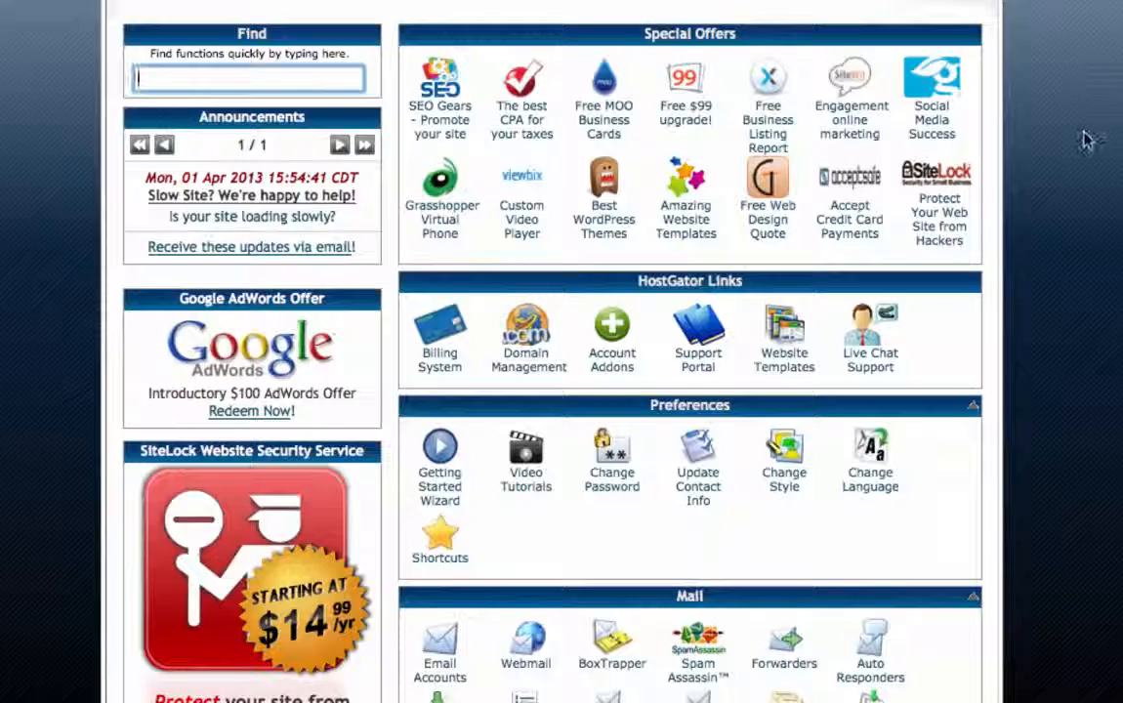
# Dismiss the SiteLock advertisement and go to QuickInstall under Software/Services.
pyautogui.scroll(-5, 1086, 146)
pyautogui.scroll(-8, 1084, 164)
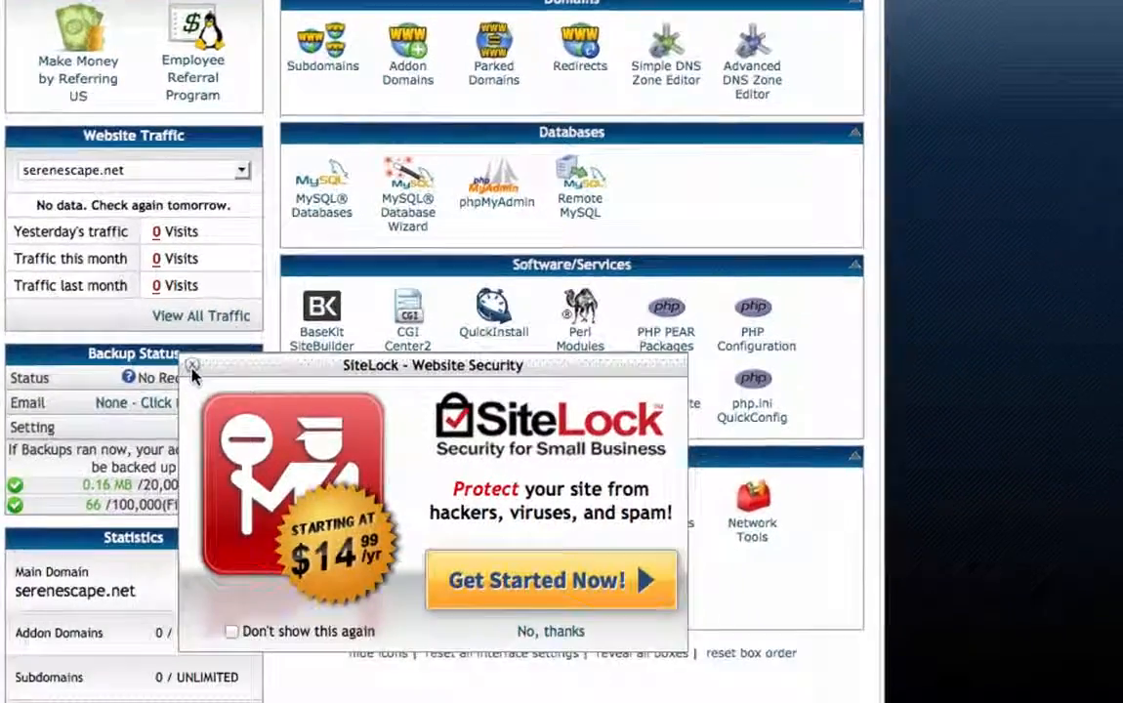
pyautogui.click(192, 369)
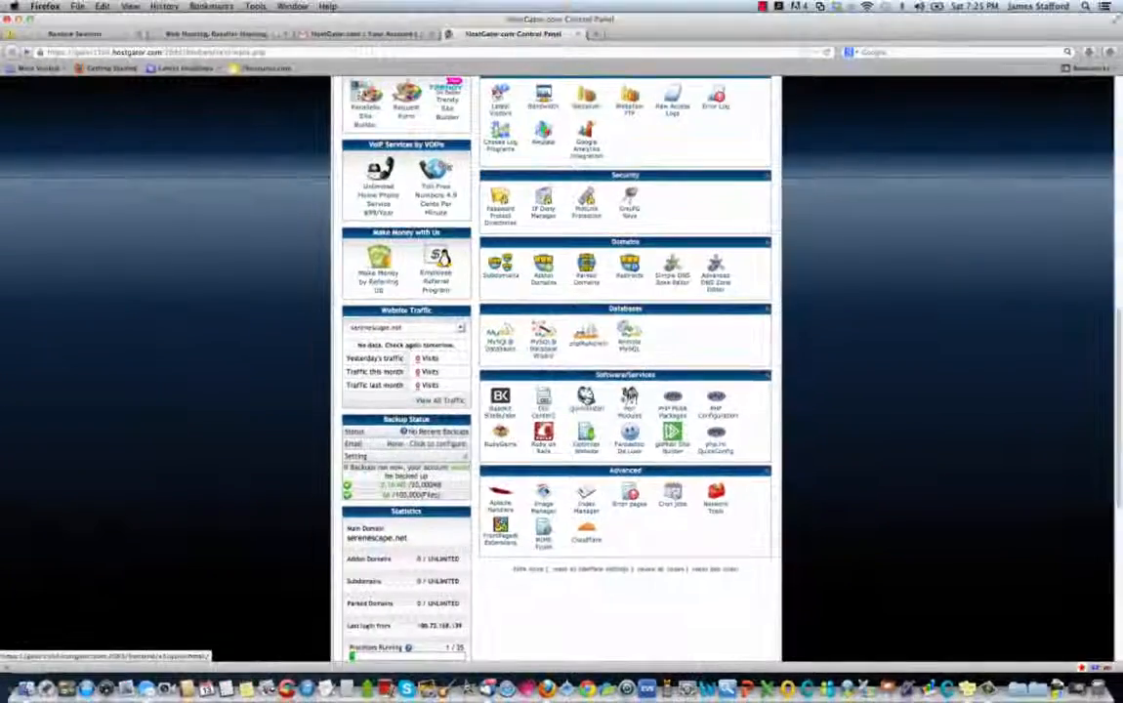
pyautogui.click(410, 220)
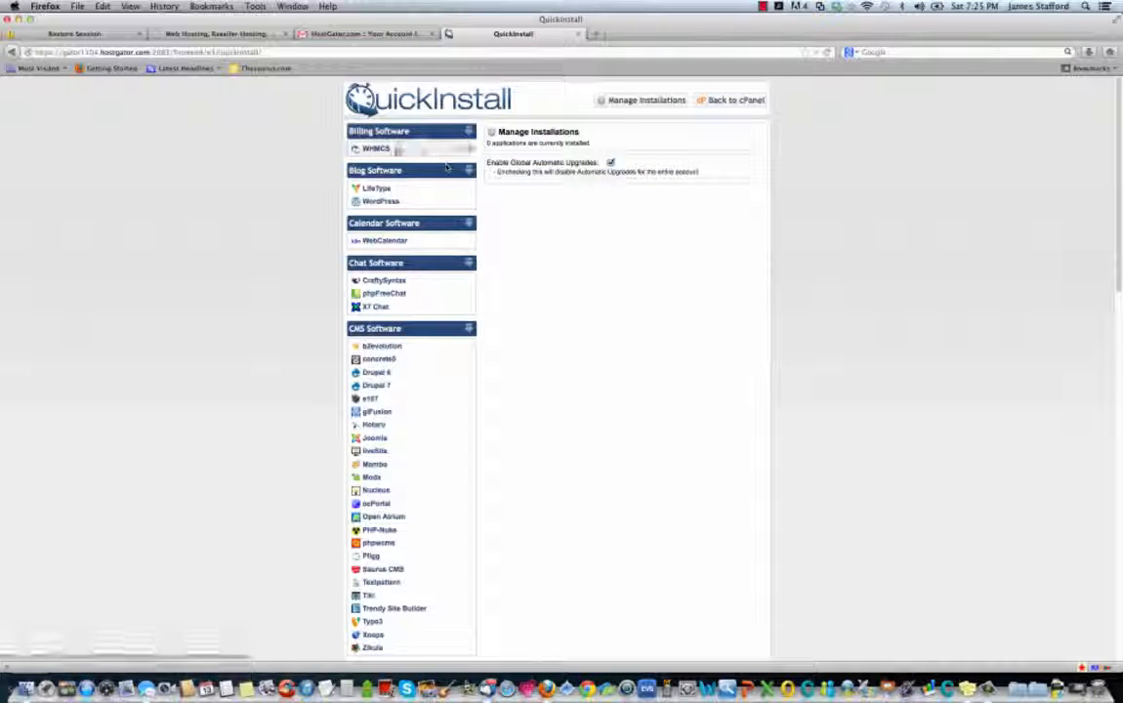
# Choose WordPress in QuickInstall and fill in the admin email from saved entries.
pyautogui.click(382, 202)
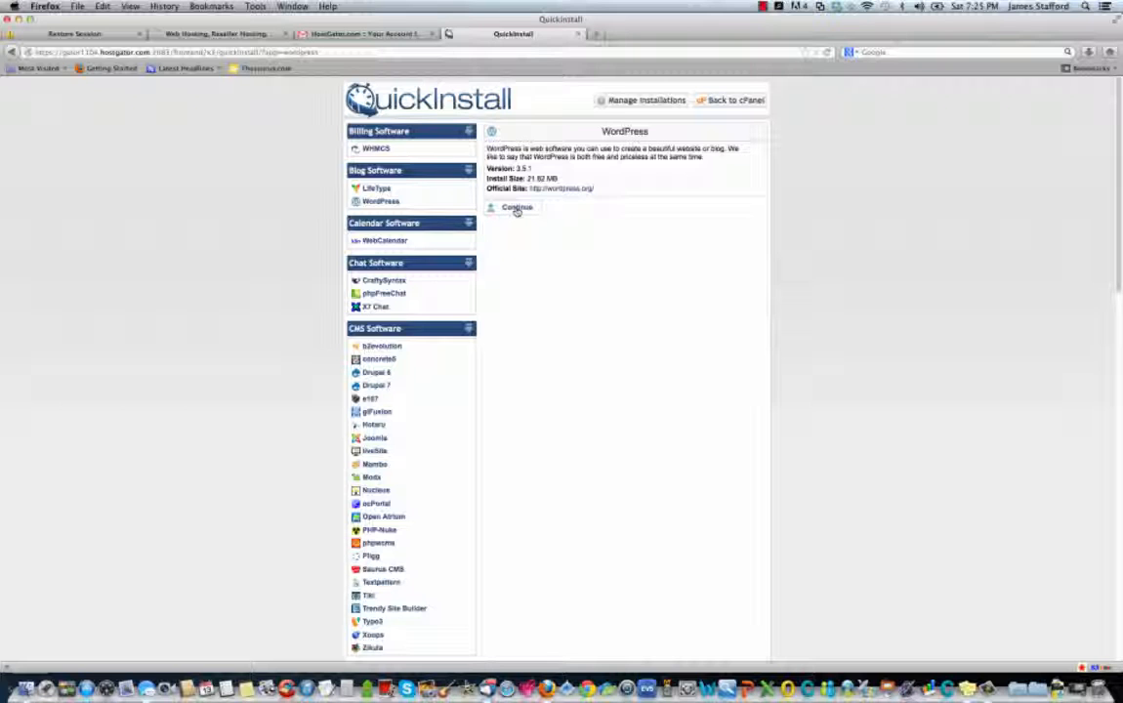
pyautogui.click(516, 209)
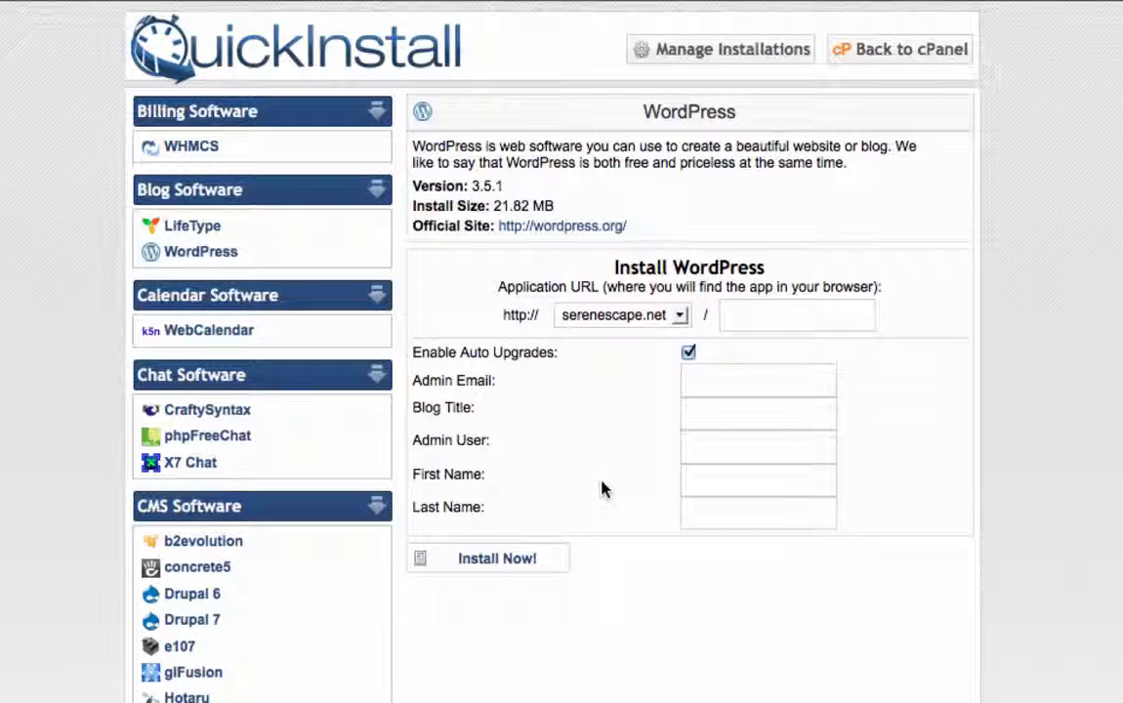
pyautogui.click(766, 380)
pyautogui.write('j')
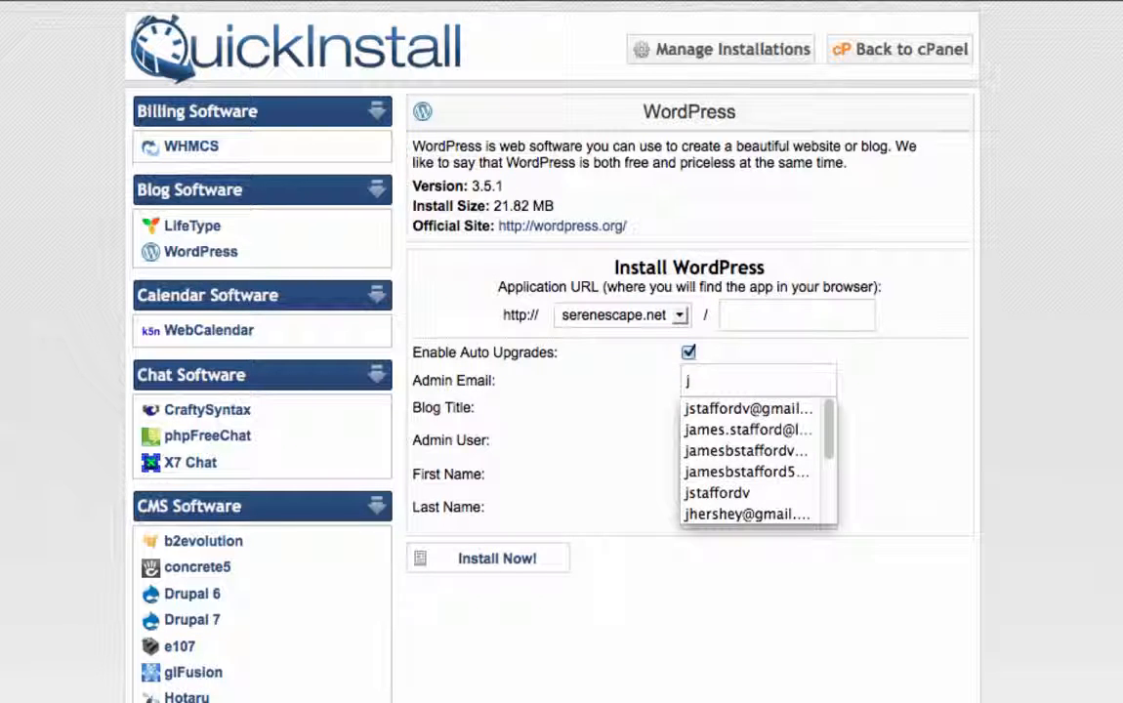
pyautogui.click(750, 408)
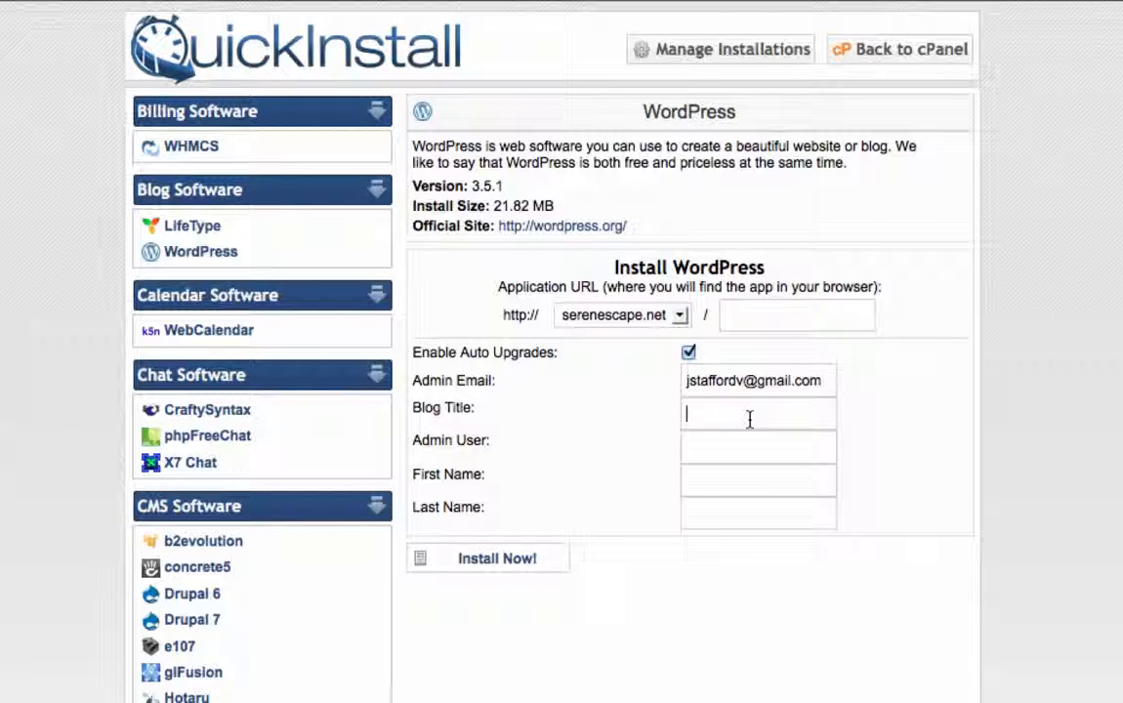
# Set blog title Serenescape, the admin username and owner's name, then start installing.
pyautogui.write('S')
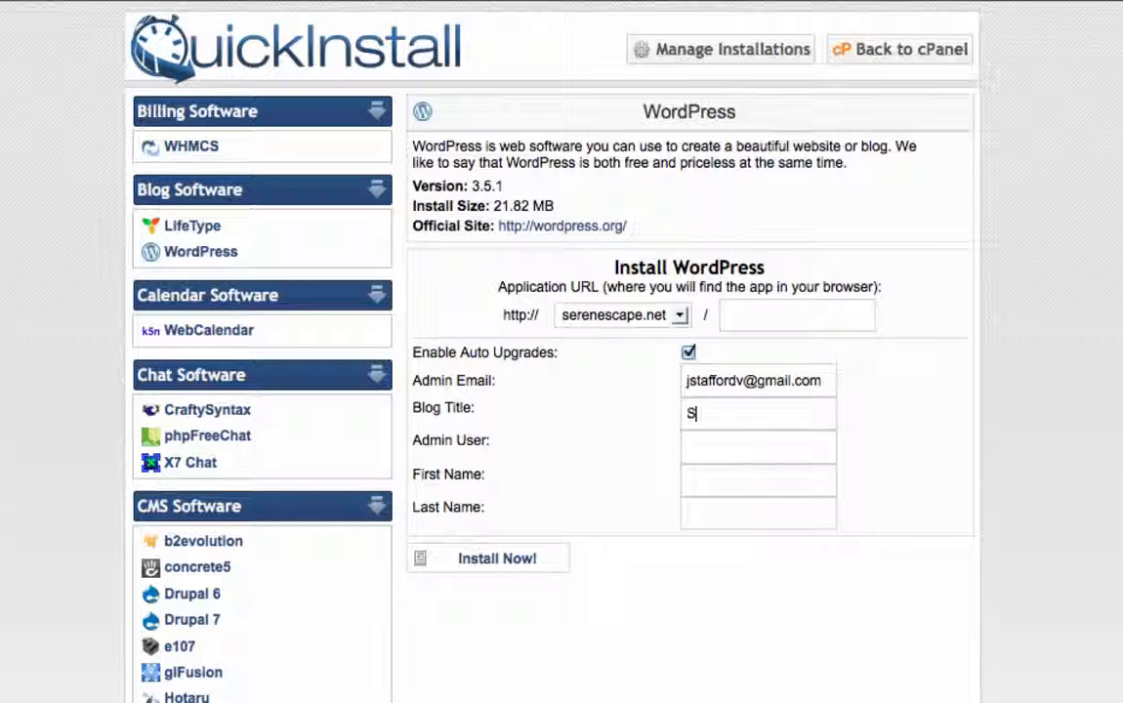
pyautogui.write('erenescape')
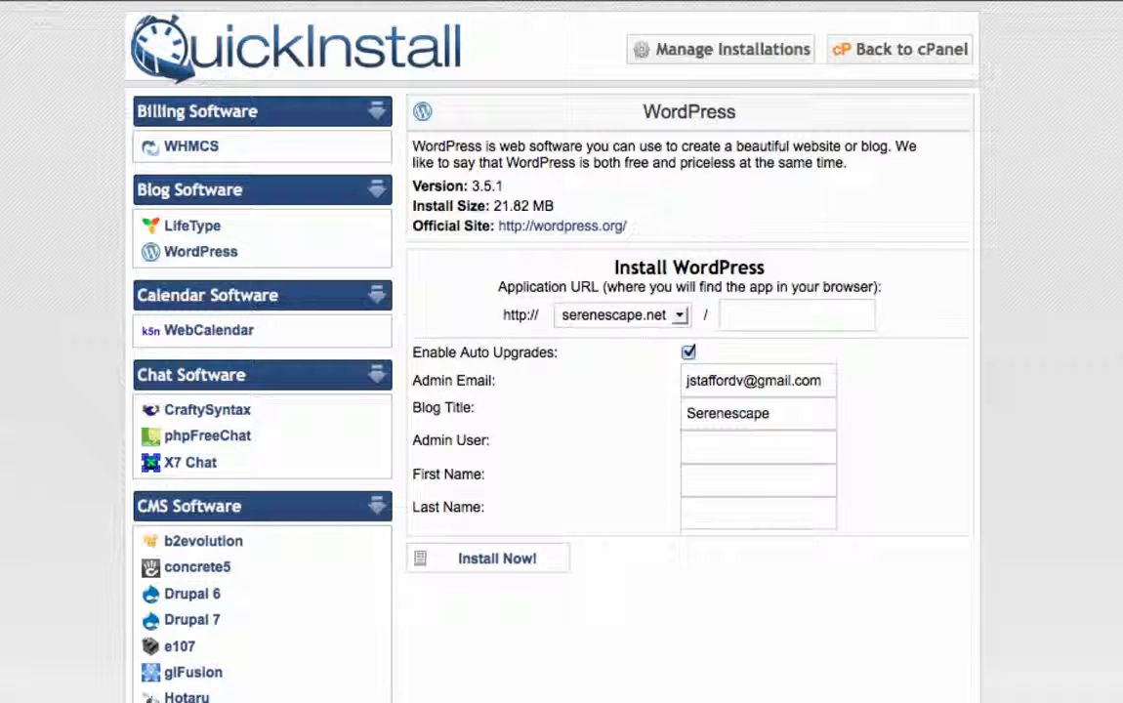
pyautogui.press('Tab')
pyautogui.write('James')
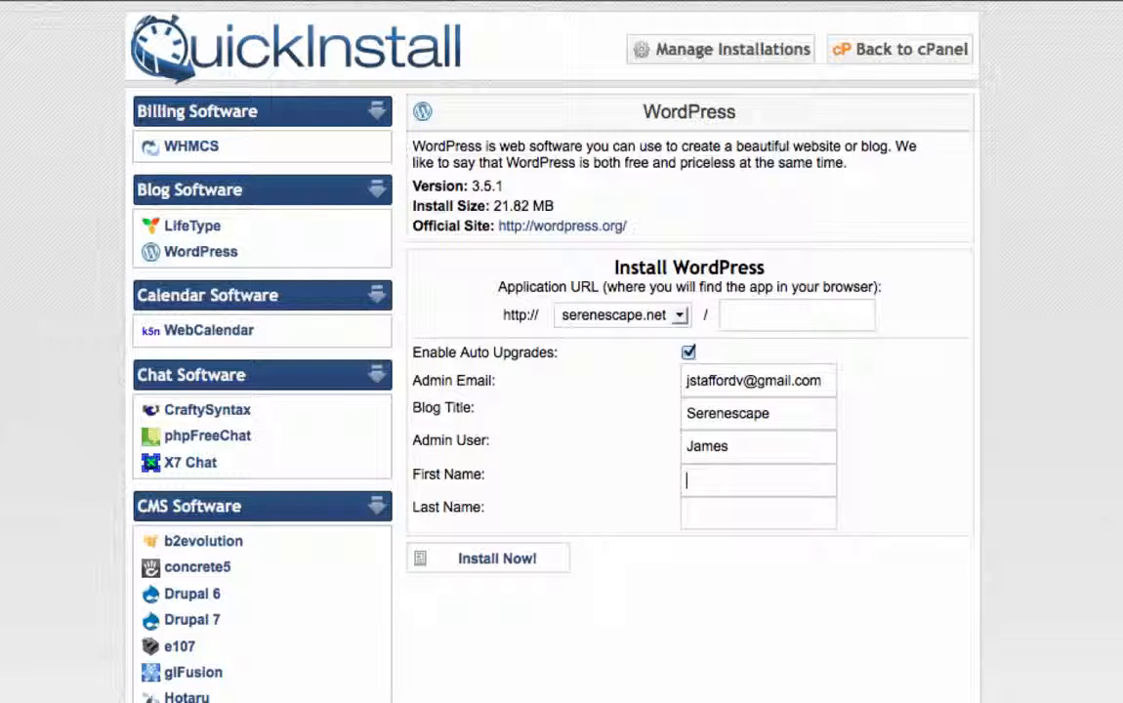
pyautogui.press('Tab')
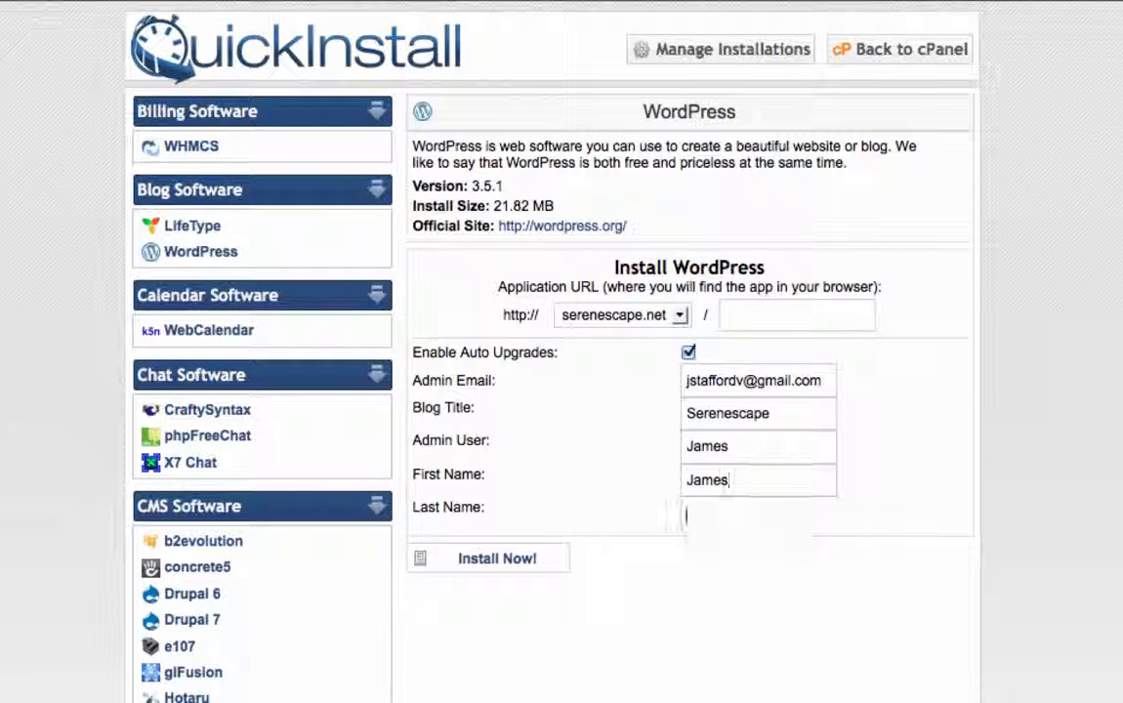
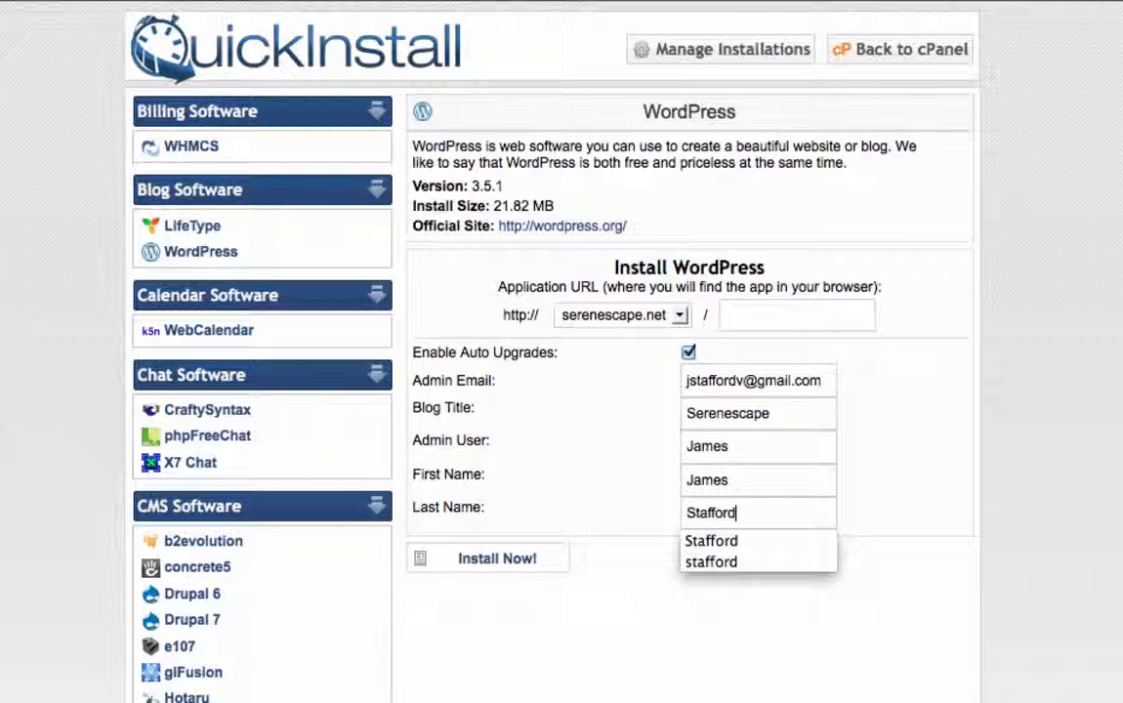
pyautogui.click(606, 606)
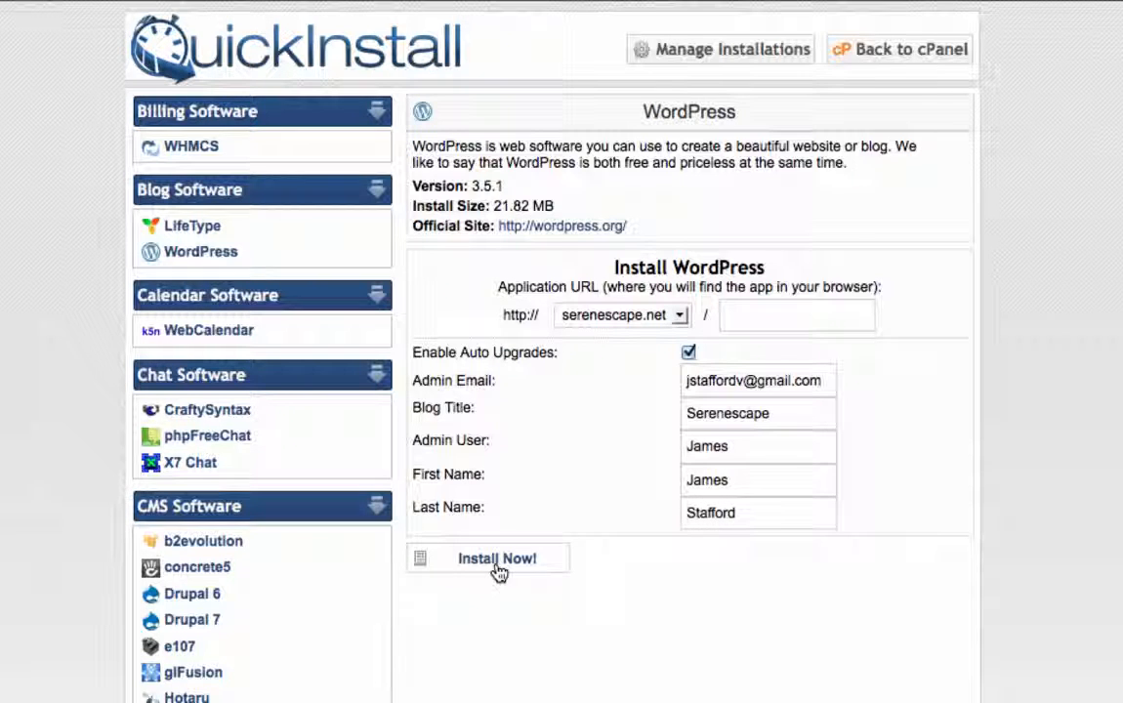
pyautogui.click(496, 562)
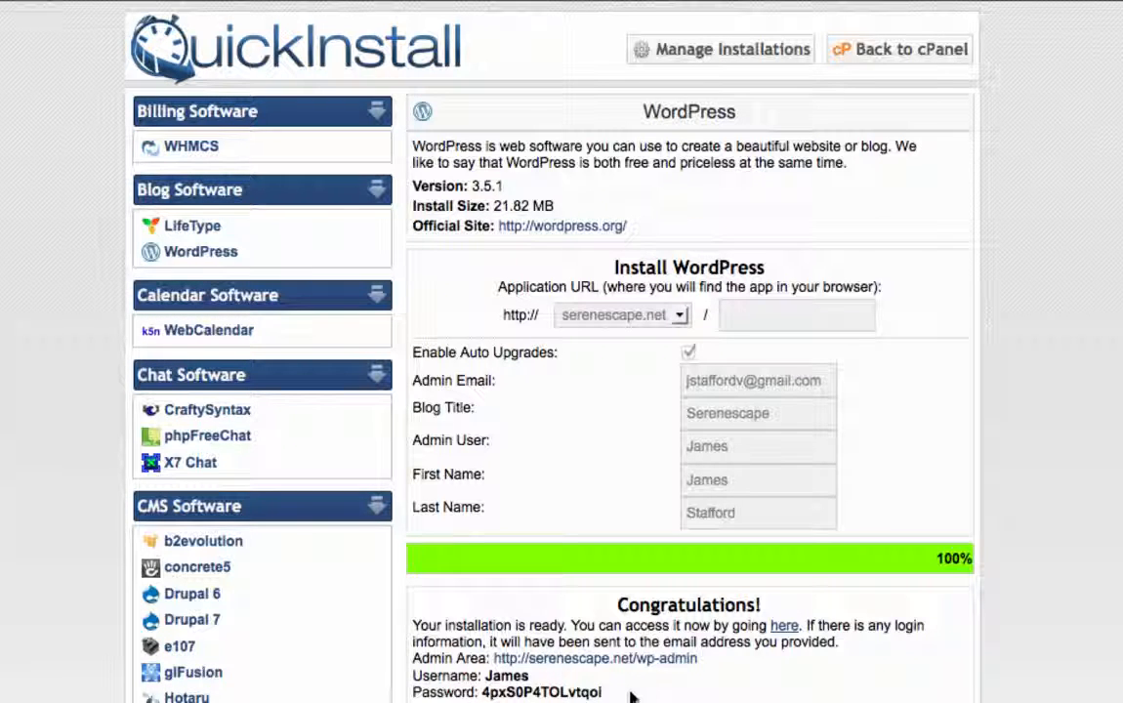
# Copy the new WordPress admin password from the Congratulations box.
pyautogui.moveTo(596, 689); pyautogui.dragTo(482, 692)
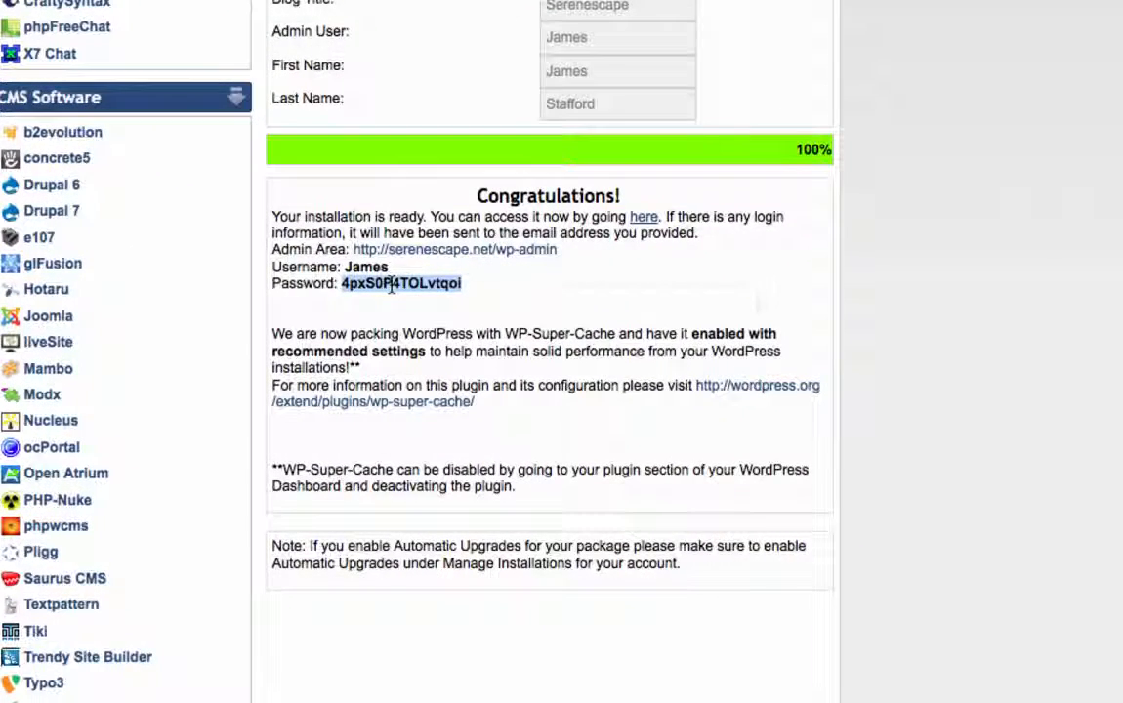
pyautogui.rightClick(441, 332)
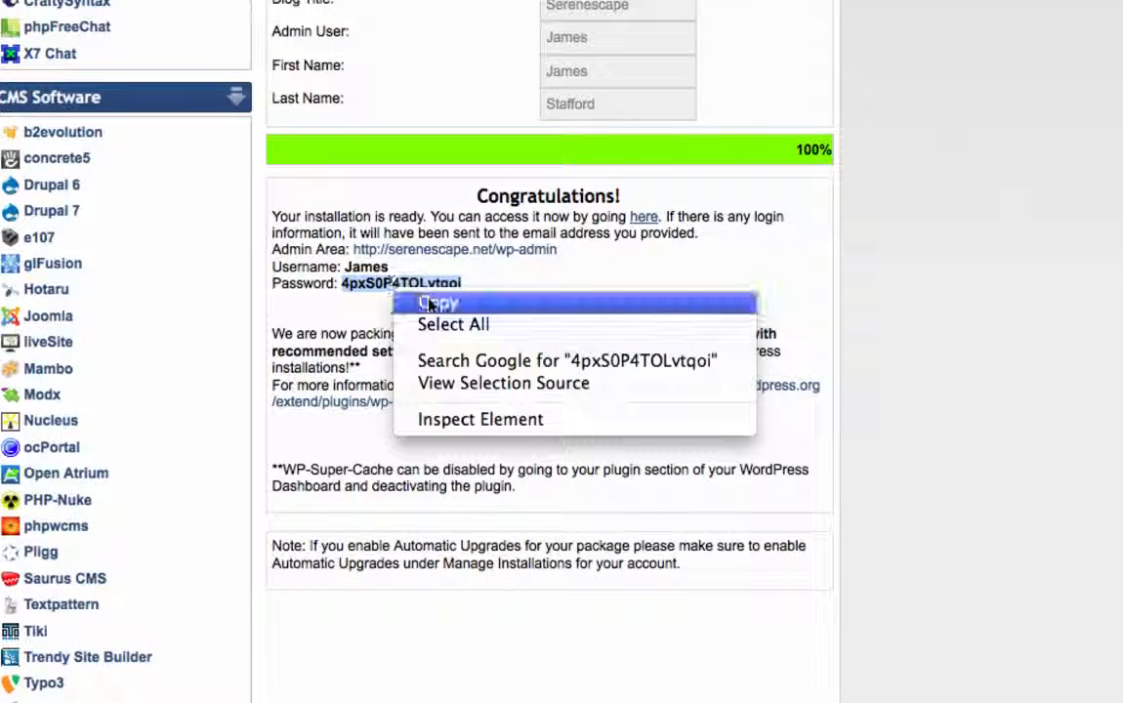
pyautogui.click(452, 350)
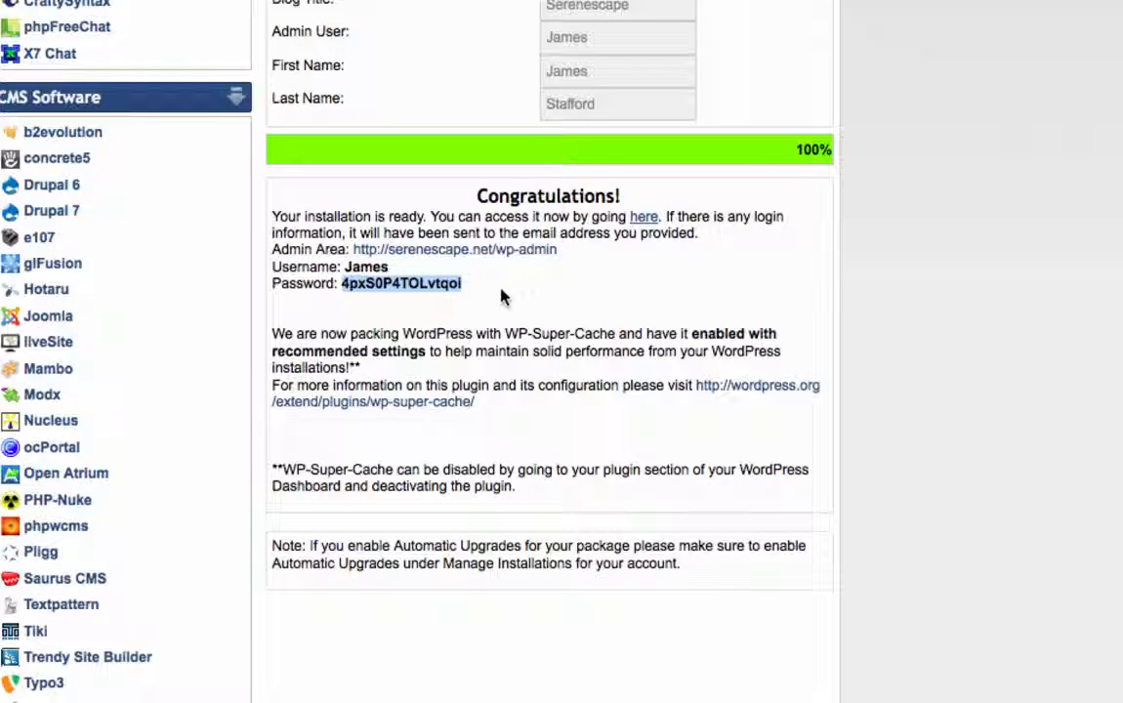
# Open the Serenescape WordPress admin area in a new browser tab.
pyautogui.scroll(-3, 500, 296)
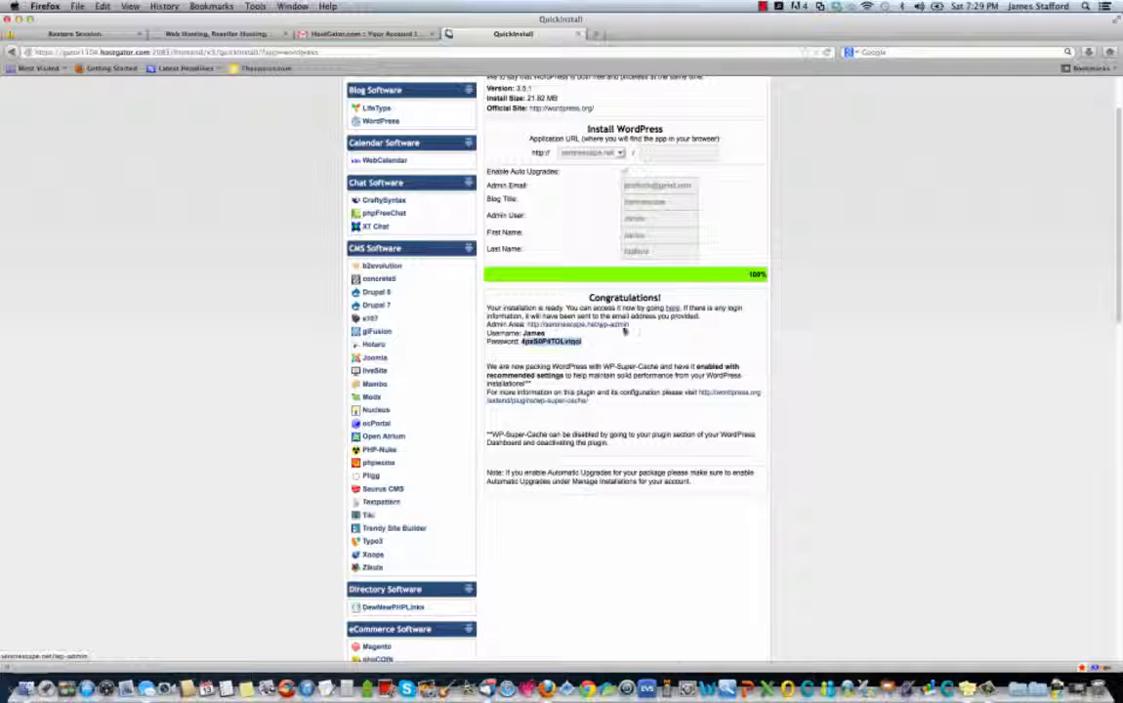
pyautogui.rightClick(598, 333)
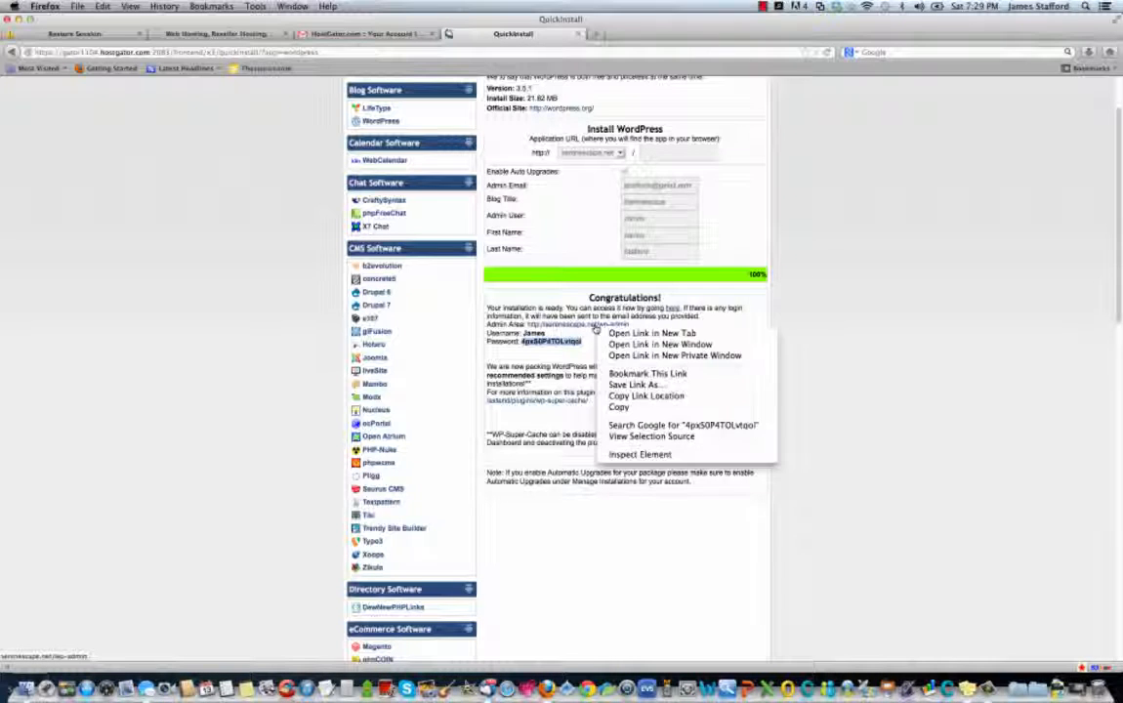
pyautogui.click(621, 333)
pyautogui.click(640, 34)
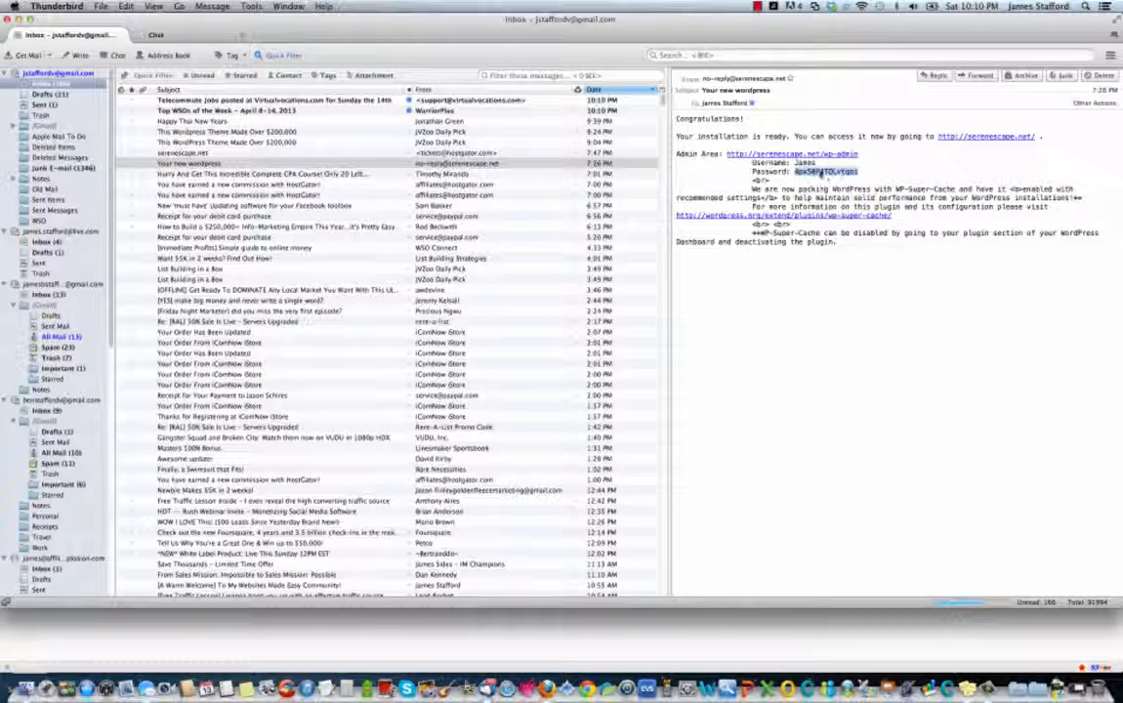
pyautogui.click(747, 153)
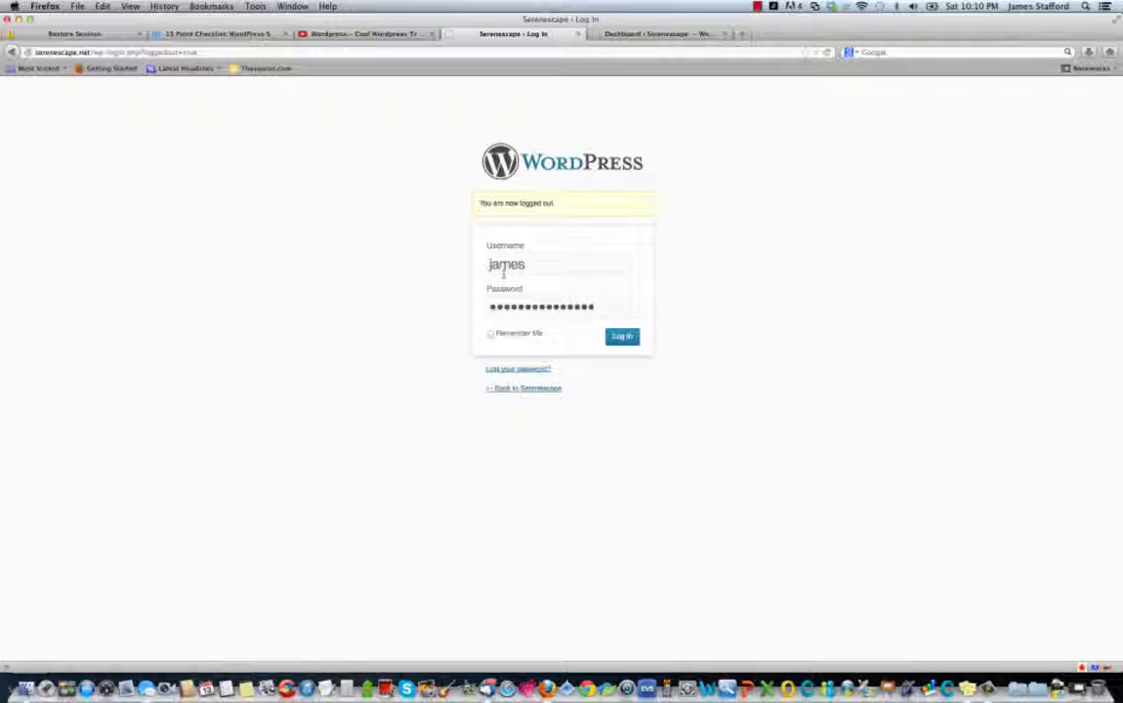
# From the dashboard's admin bar, open the Serenescape homepage with its Hello world! post in a new tab.
pyautogui.click(654, 35)
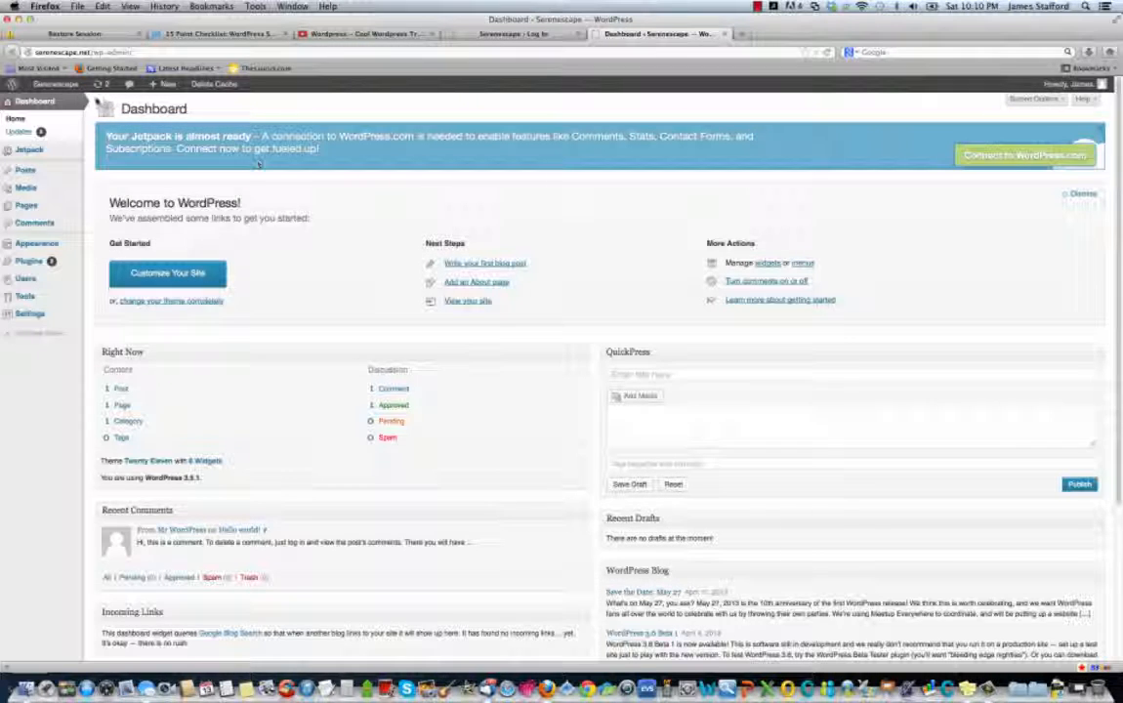
pyautogui.rightClick(78, 87)
pyautogui.click(118, 92)
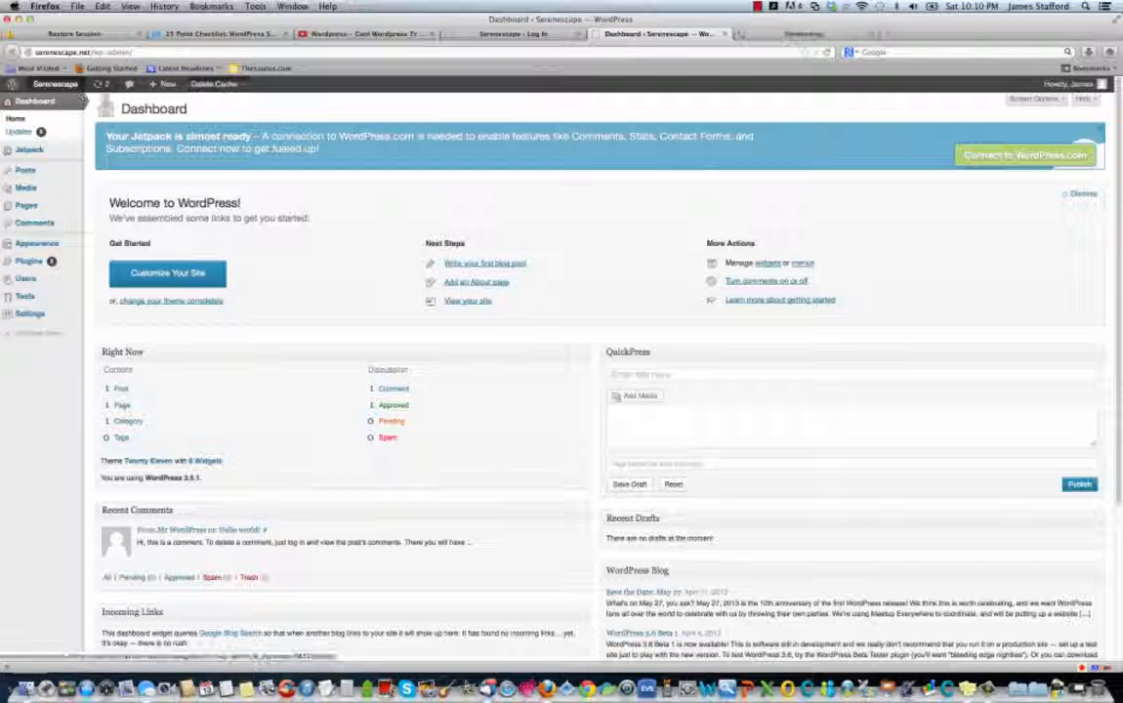
pyautogui.click(781, 34)
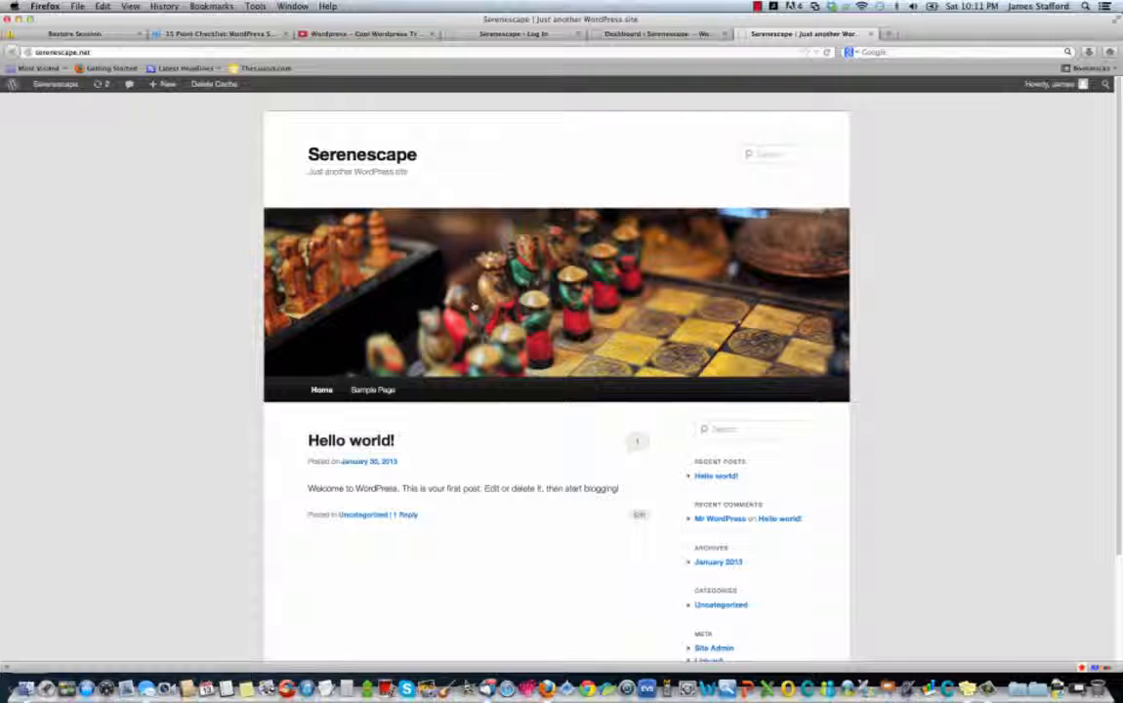
# Look over the live Serenescape front page, then close its tab to return to the dashboard.
pyautogui.scroll(-2, 538, 374)
pyautogui.scroll(-2, 536, 375)
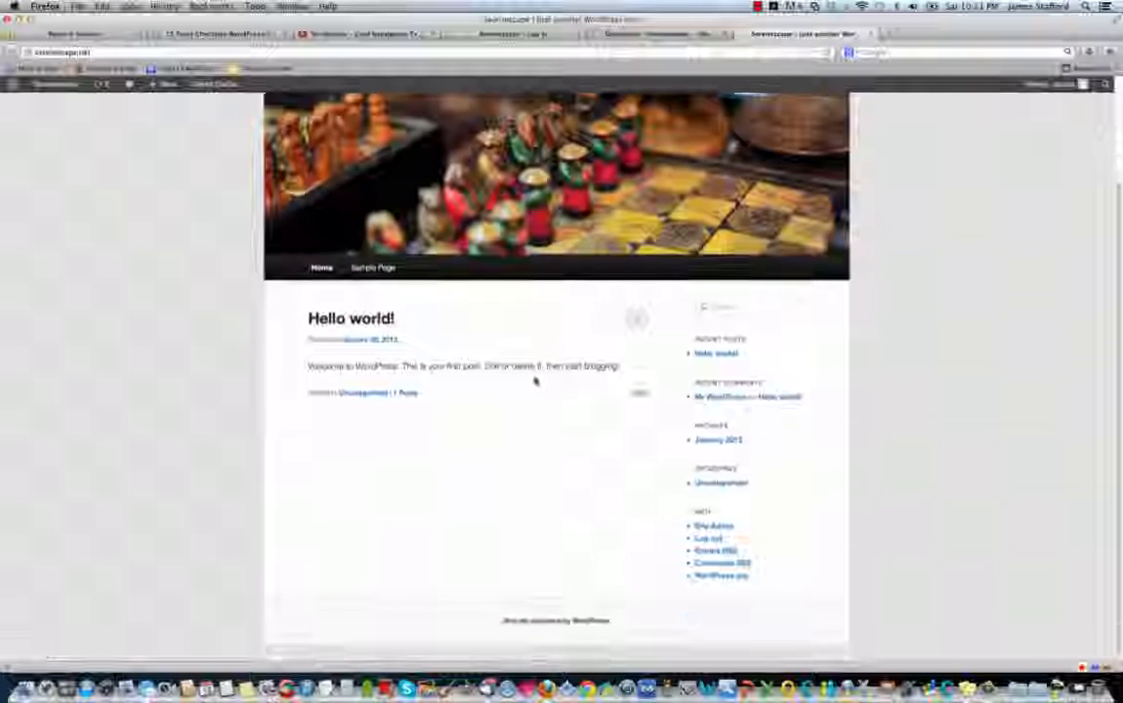
pyautogui.scroll(3, 542, 391)
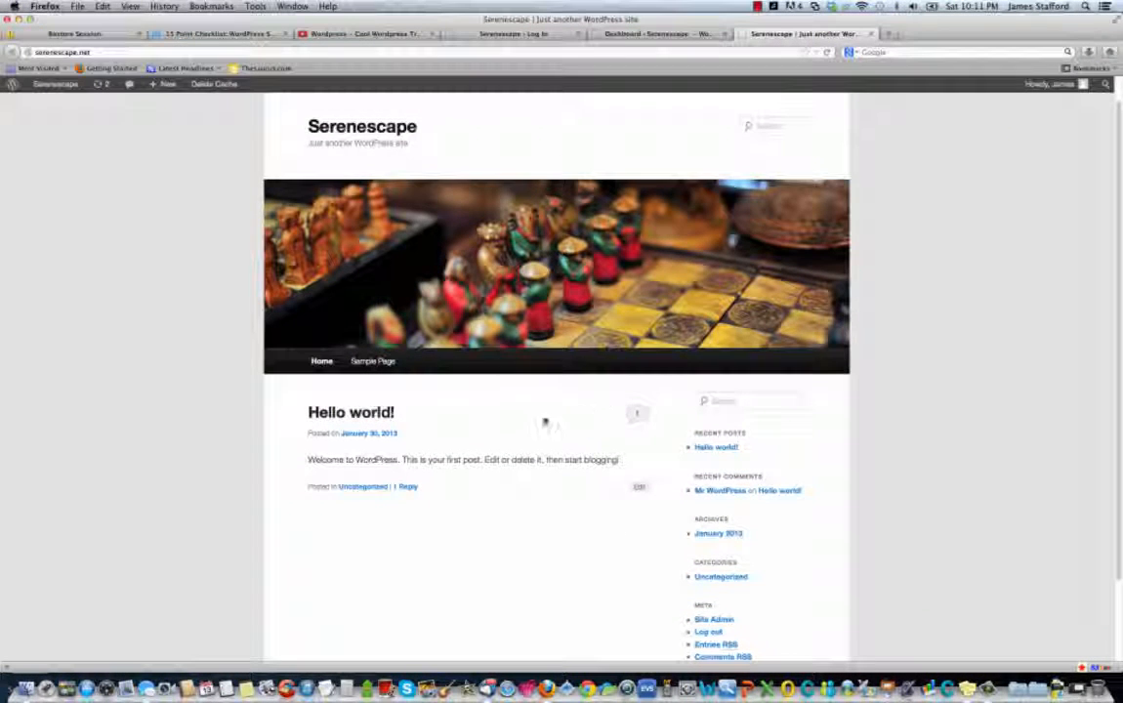
pyautogui.scroll(-2, 637, 413)
pyautogui.scroll(2, 723, 239)
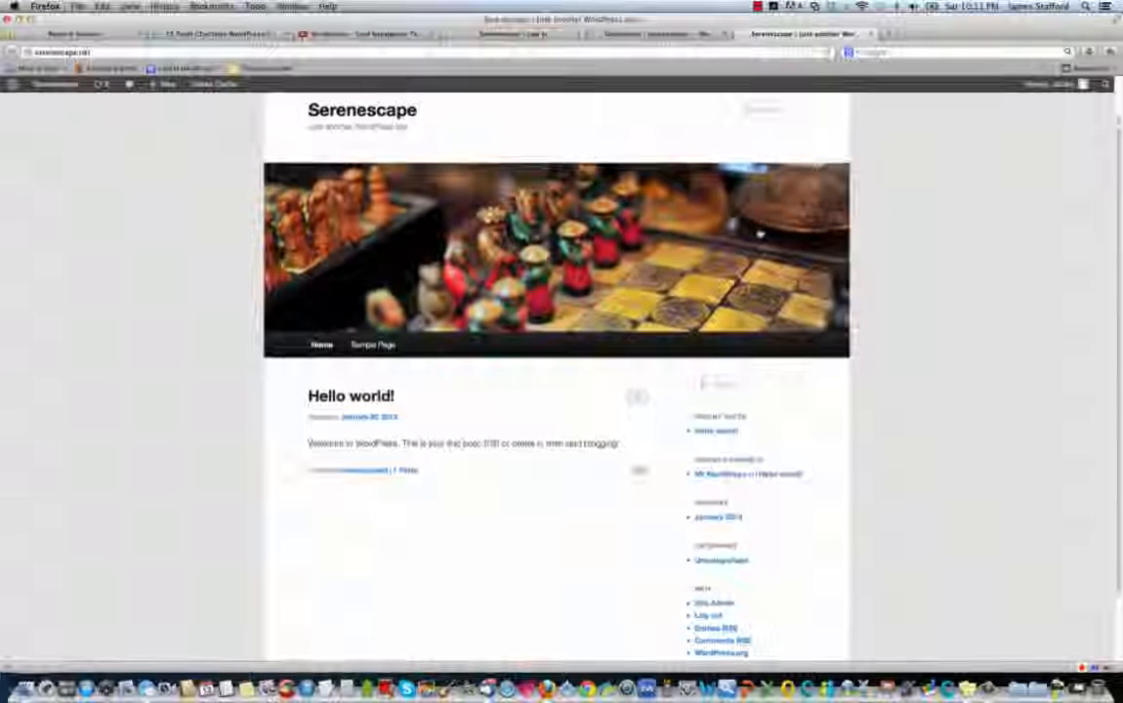
pyautogui.scroll(2, 723, 239)
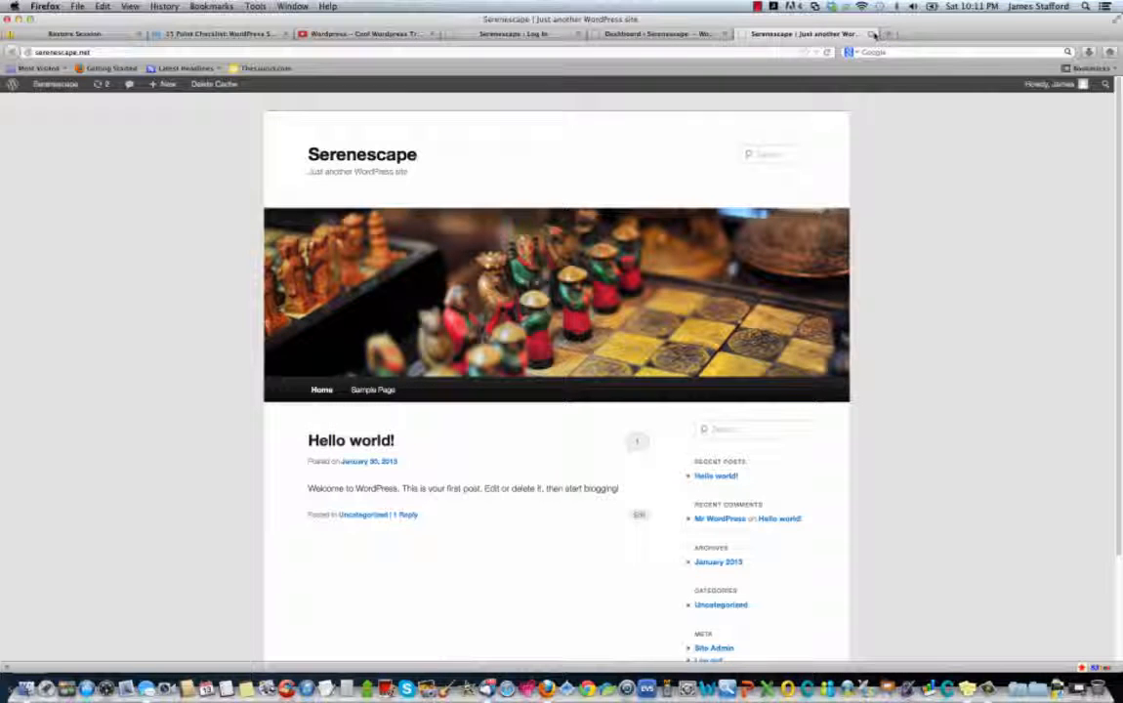
pyautogui.click(871, 35)
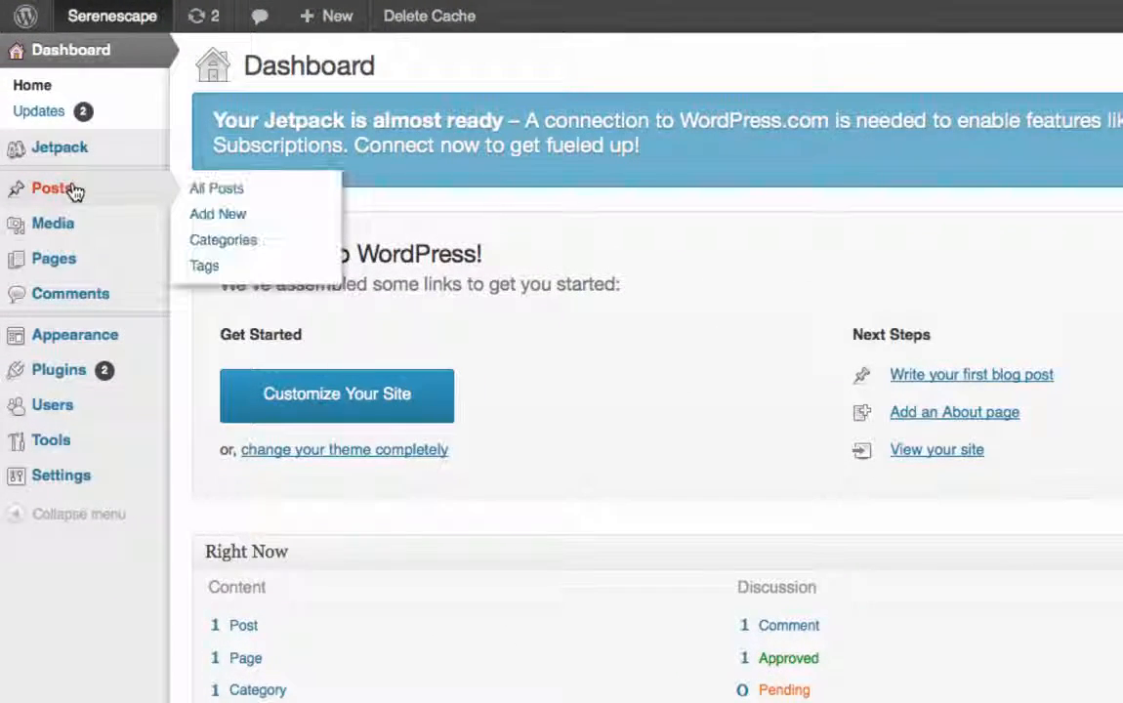
# Move the default Hello world! post to the Trash.
pyautogui.moveTo(51, 404)
pyautogui.moveTo(61, 188)
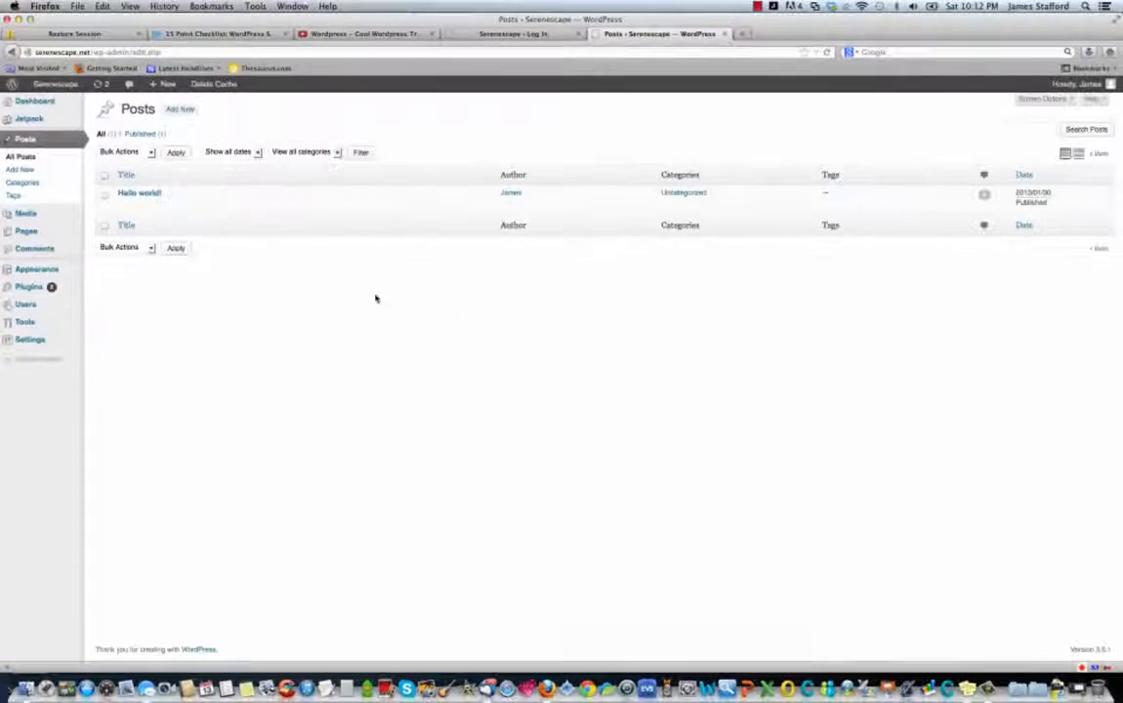
pyautogui.click(105, 195)
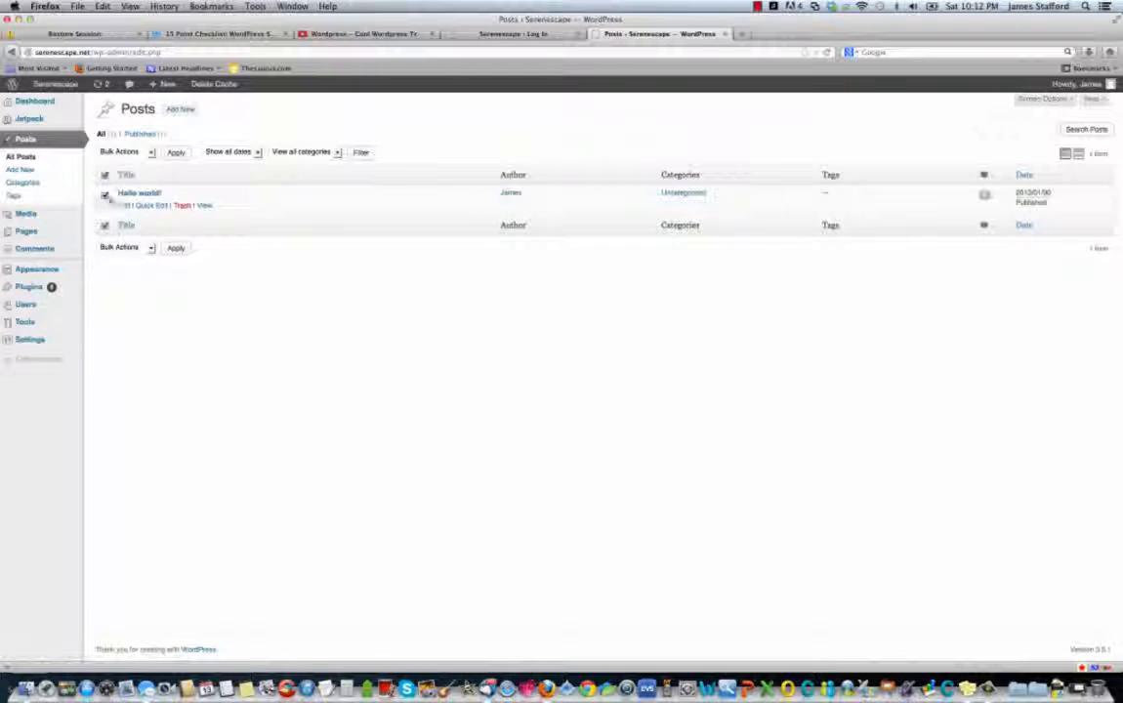
pyautogui.click(181, 208)
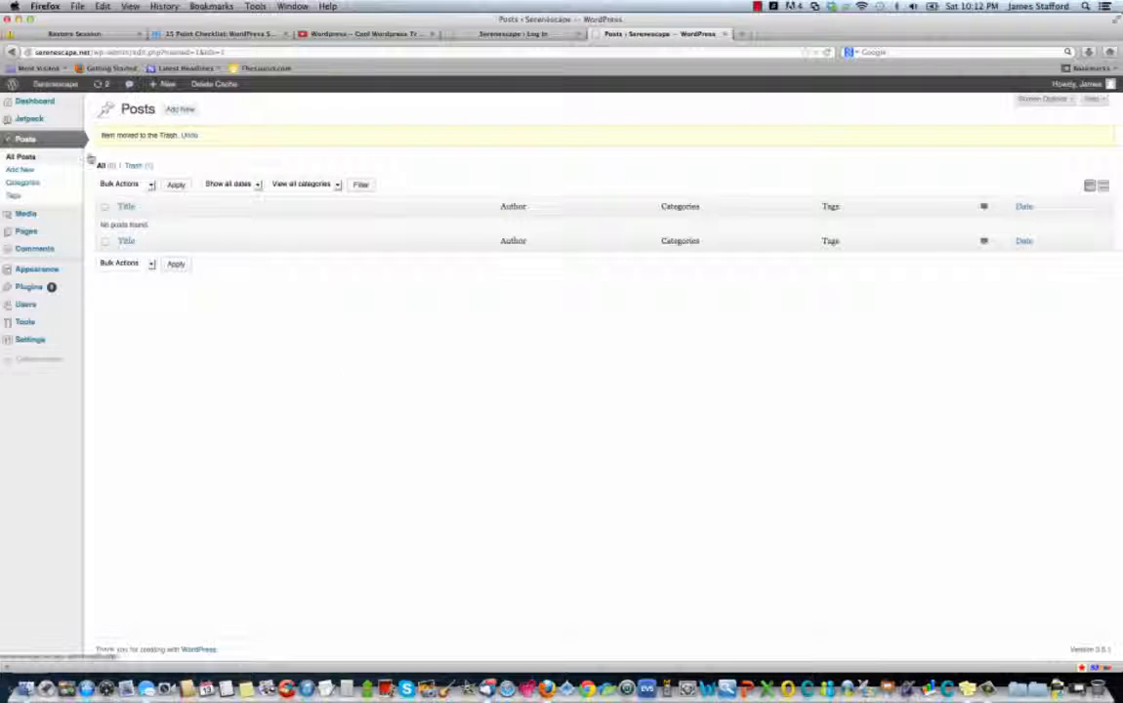
# Move the default Sample Page to the Trash.
pyautogui.moveTo(28, 236)
pyautogui.click(105, 231)
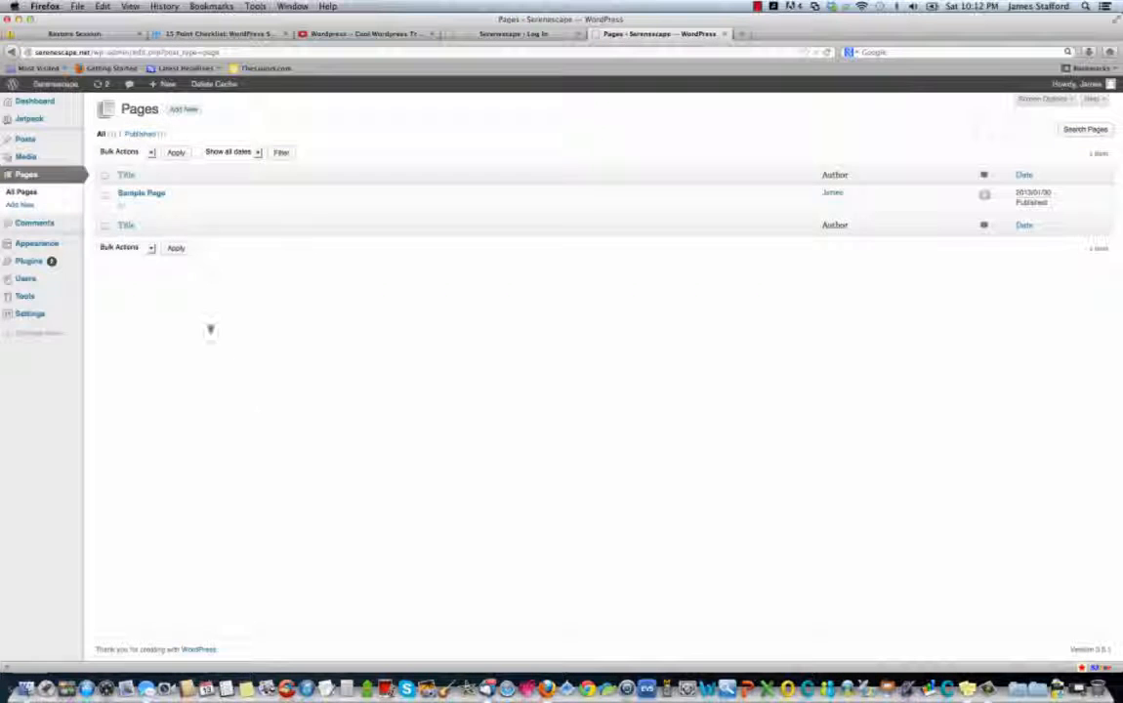
pyautogui.moveTo(130, 195)
pyautogui.click(183, 208)
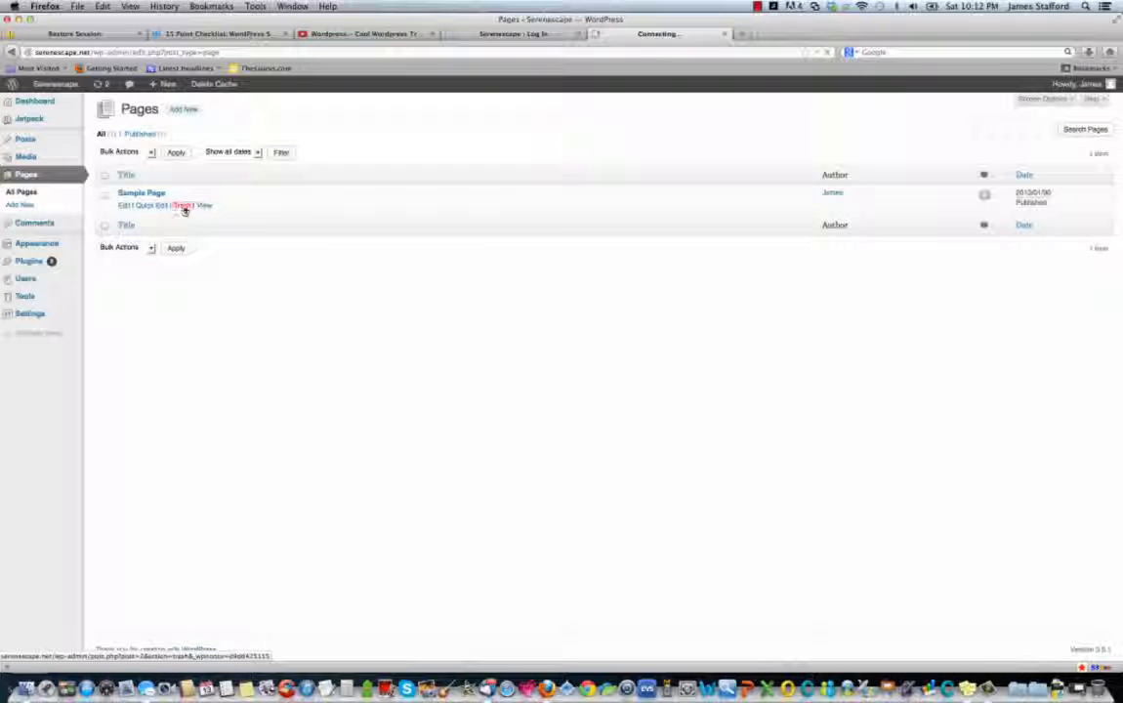
pyautogui.moveTo(26, 142)
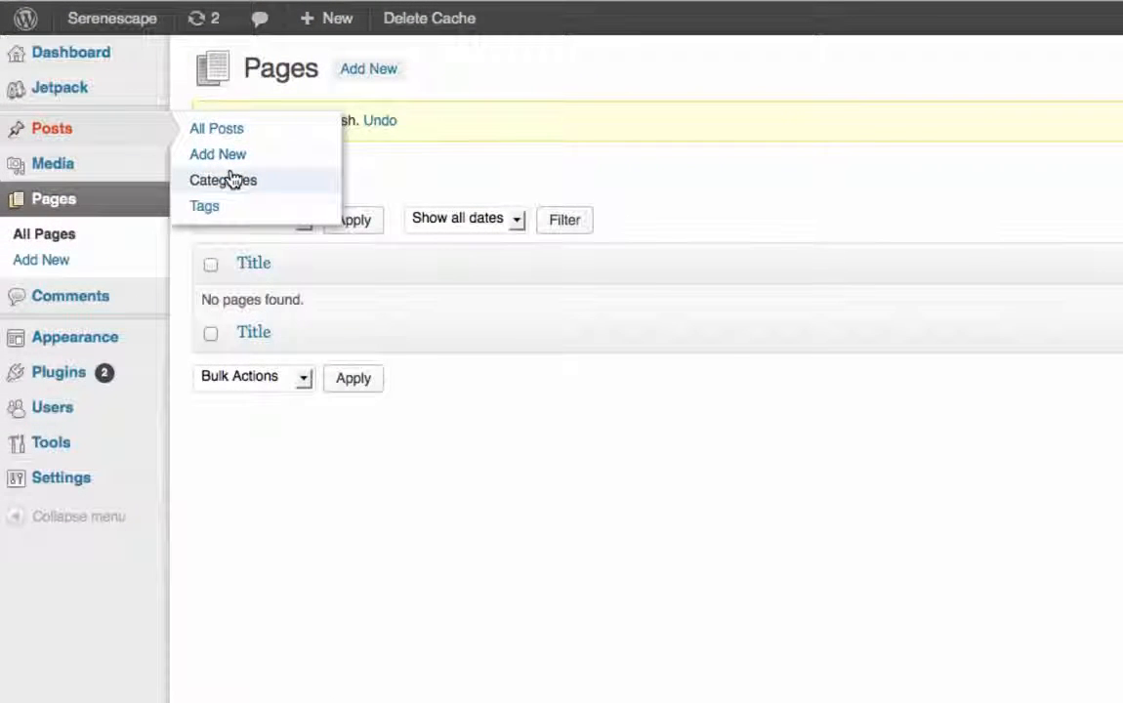
# Rename the Uncategorized category to Landscape Design.
pyautogui.click(234, 178)
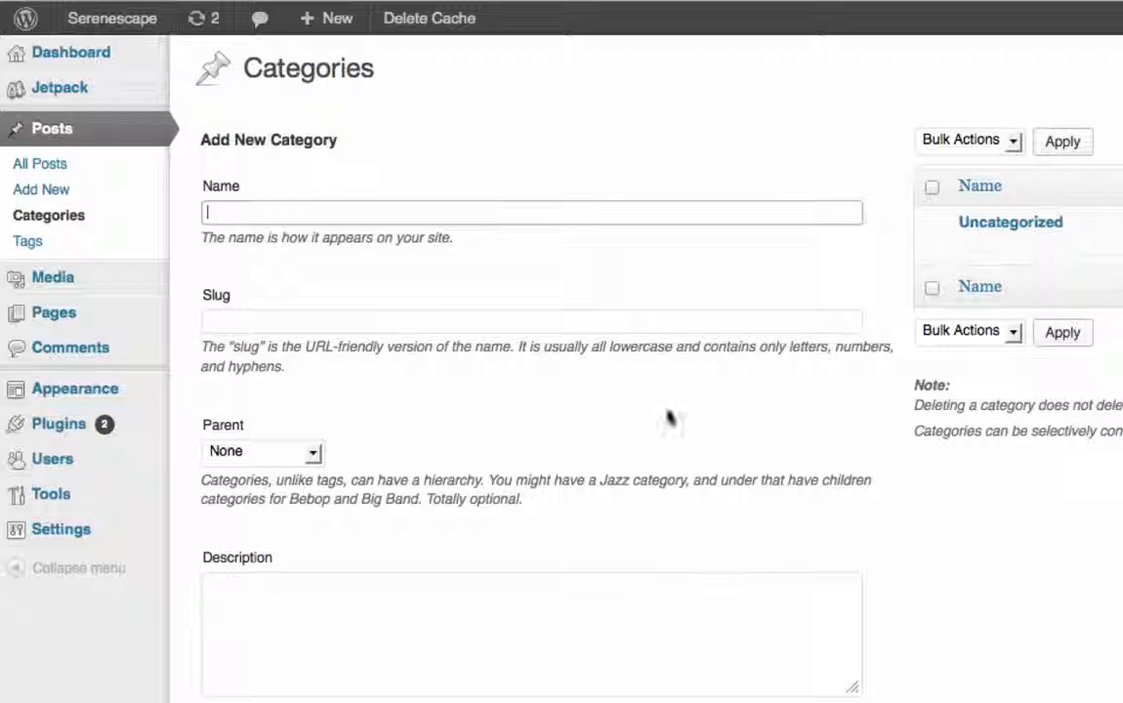
pyautogui.write('La')
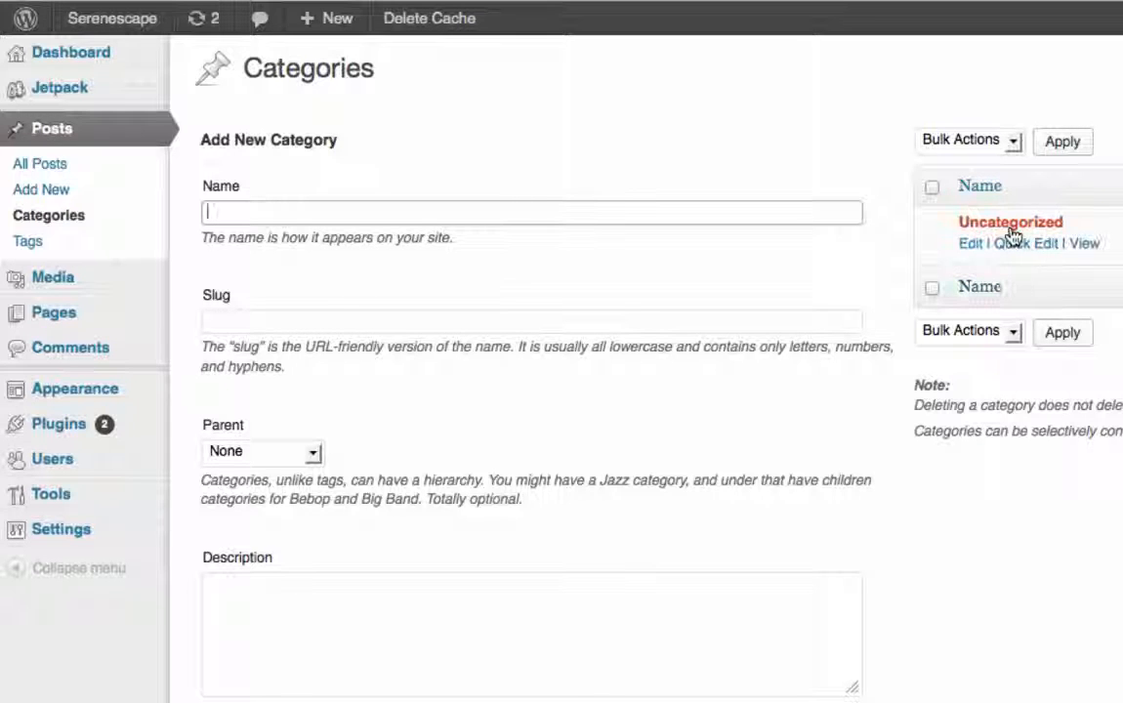
pyautogui.click(973, 244)
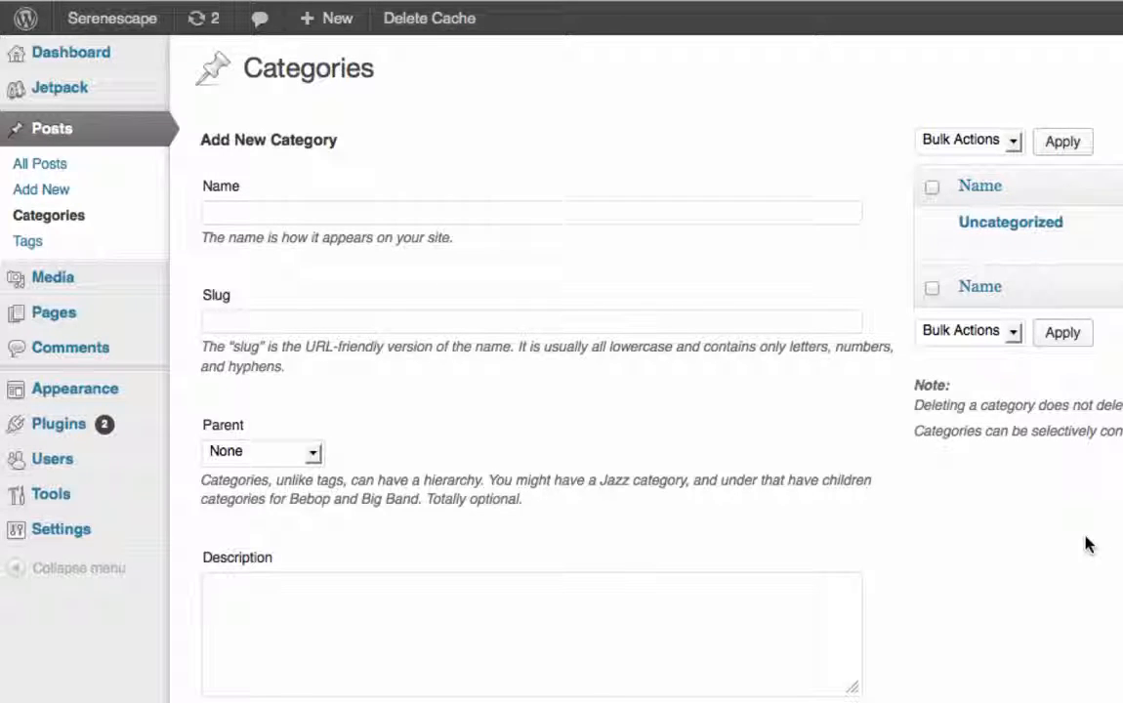
pyautogui.doubleClick(606, 119)
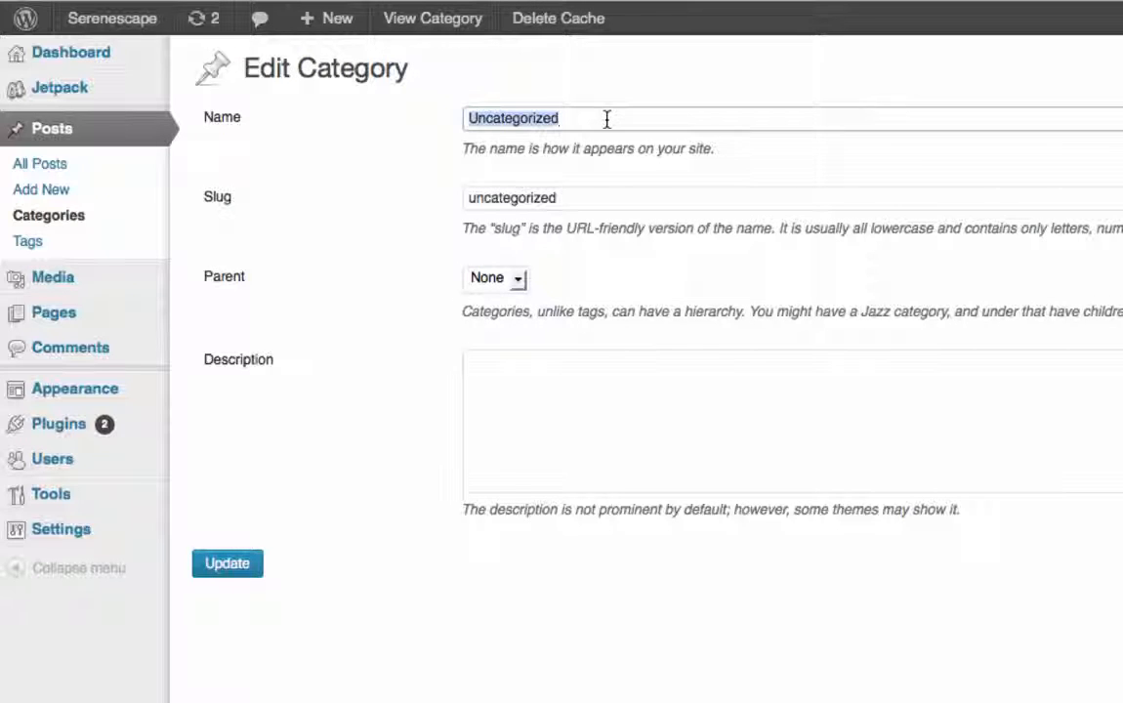
pyautogui.write('Land')
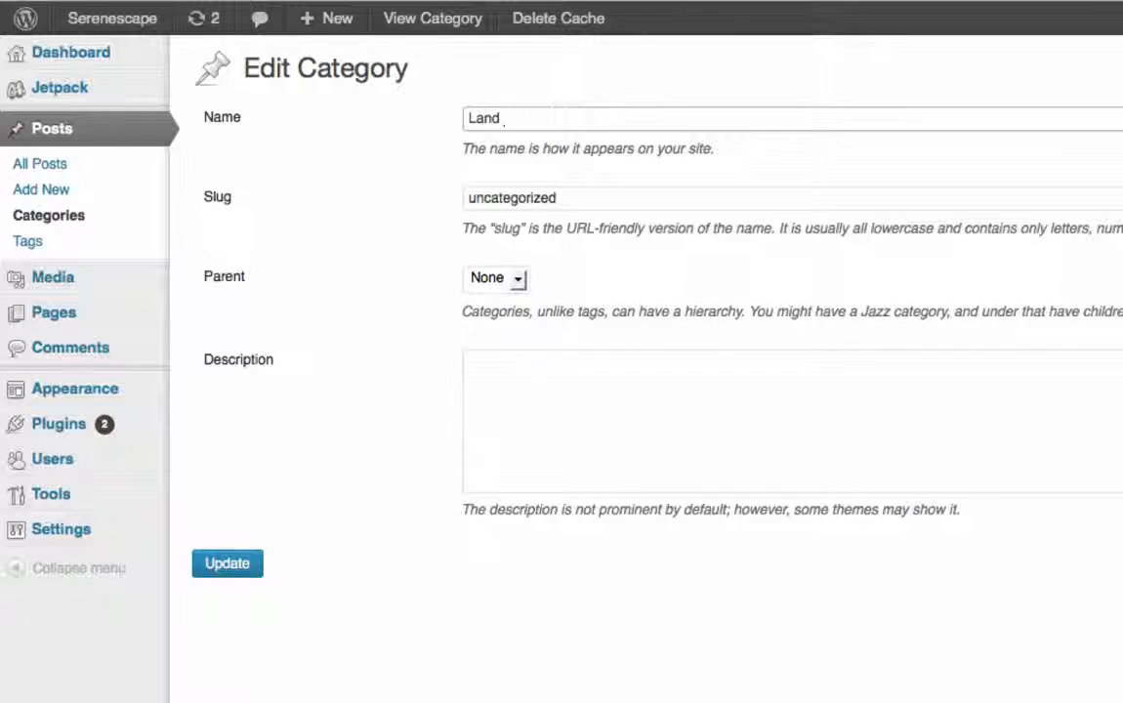
pyautogui.write('scape Design')
# Replace the uncategorized slug with the pasted name Landscape Design.
pyautogui.doubleClick(589, 200)
pyautogui.tripleClick(547, 115)
pyautogui.rightClick(548, 117)
pyautogui.click(605, 189)
pyautogui.doubleClick(533, 193)
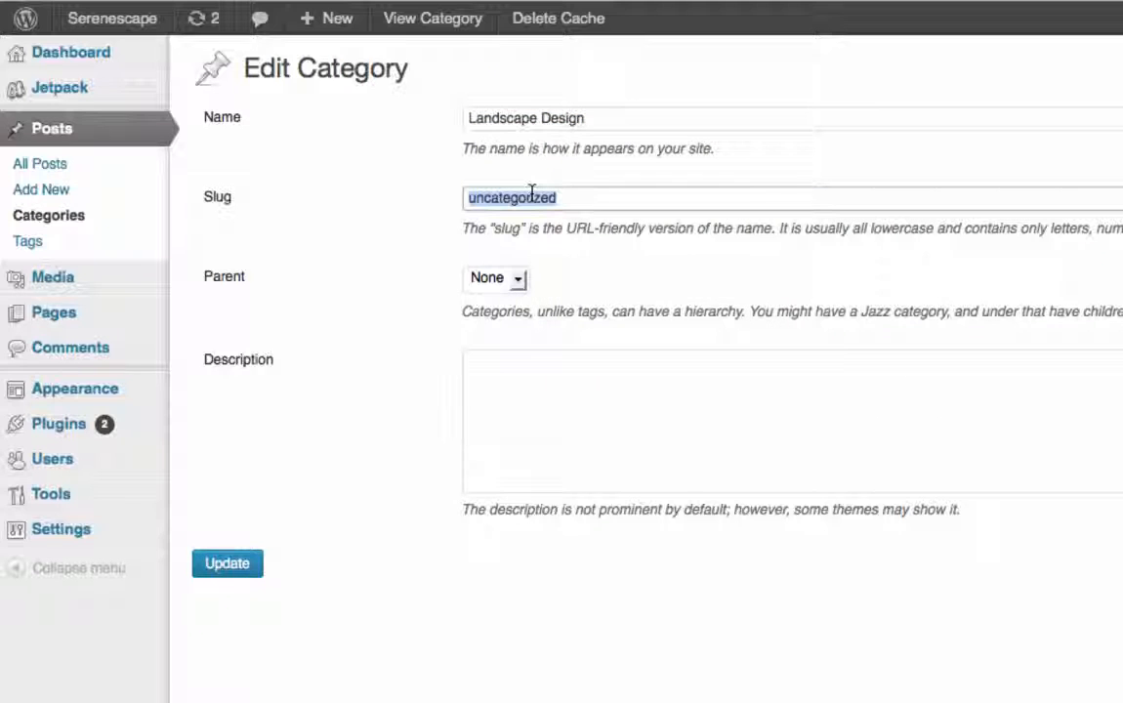
pyautogui.press('BackSpace')
pyautogui.hotkey('ctrl', 'v')
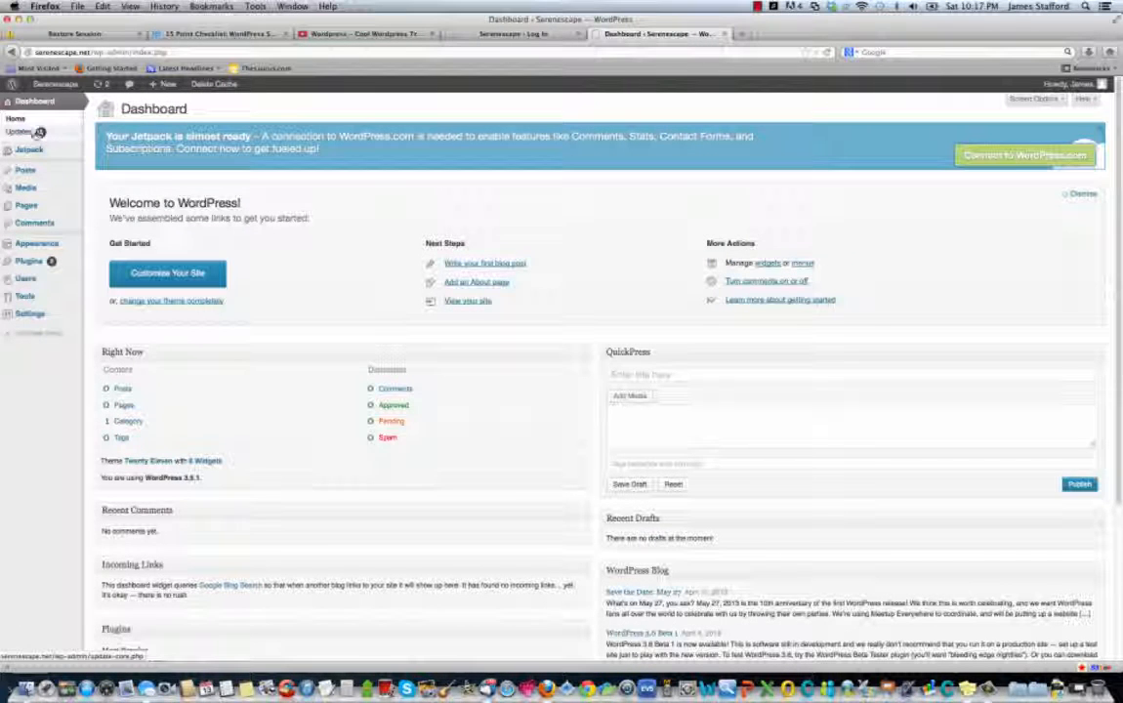
# Search the theme directory for 'business' and install the Local Business 1.1.5 theme.
pyautogui.moveTo(44, 247)
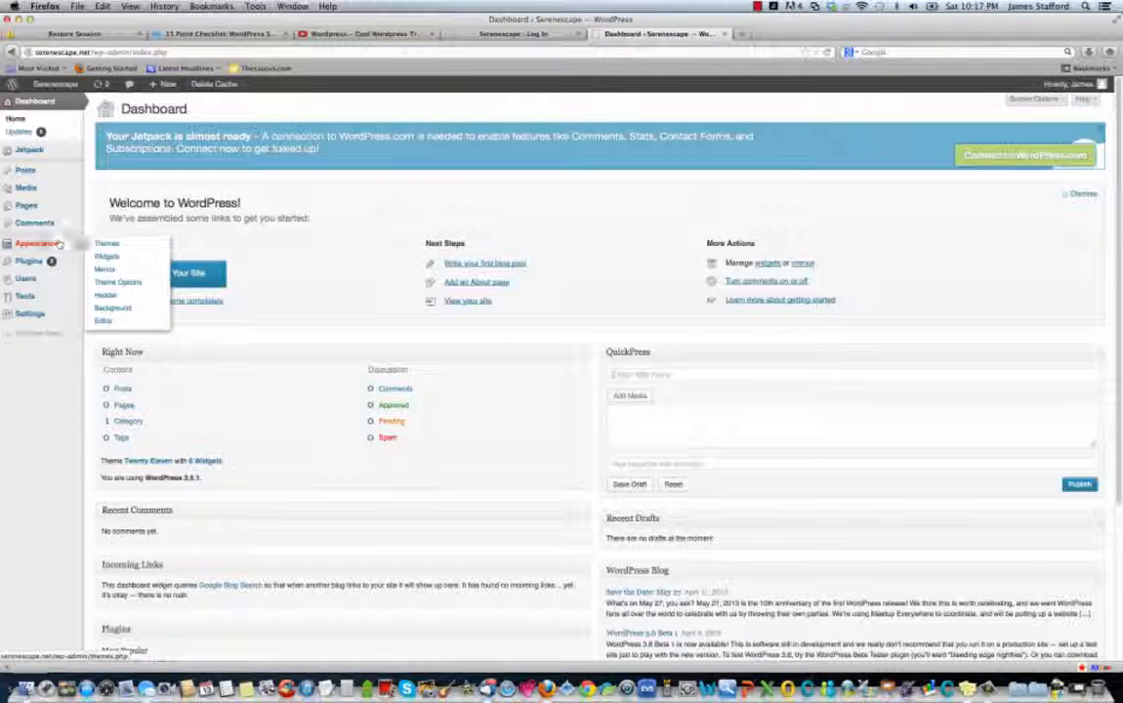
pyautogui.click(107, 256)
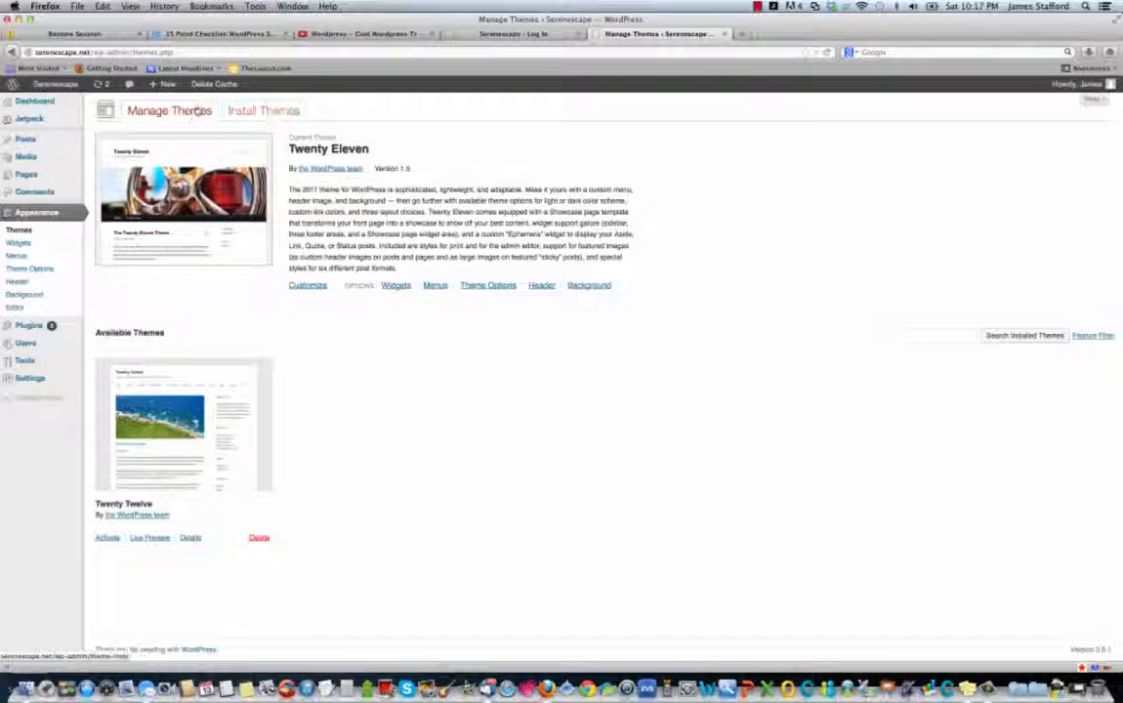
pyautogui.click(264, 111)
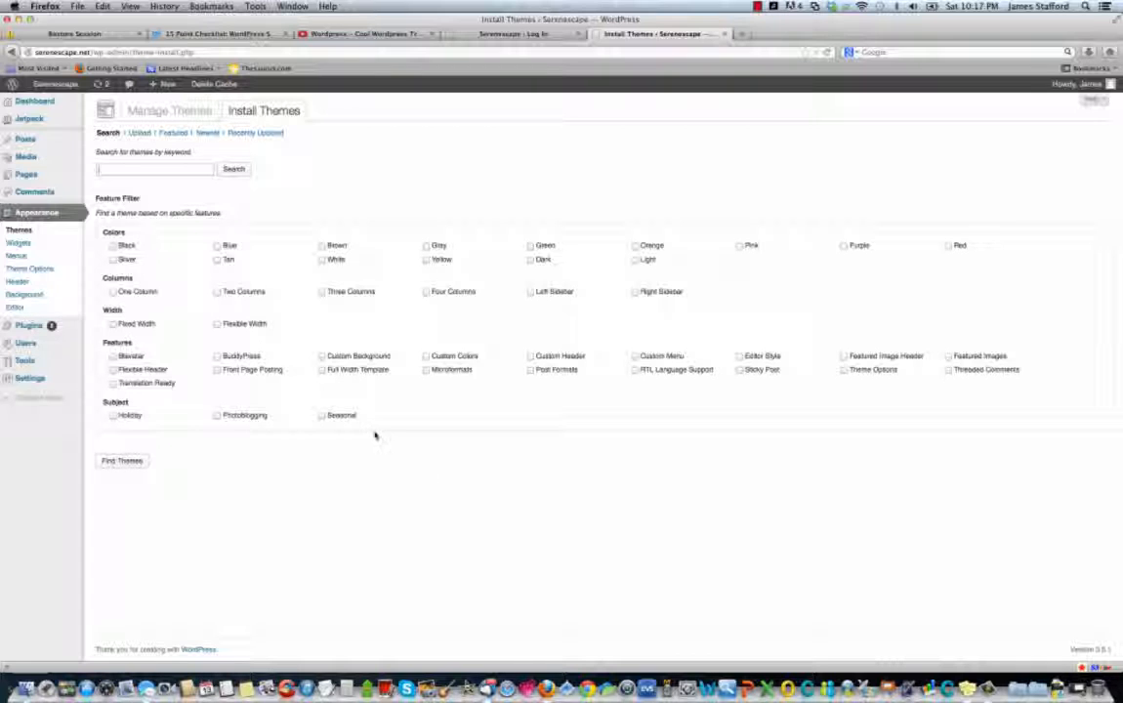
pyautogui.click(163, 169)
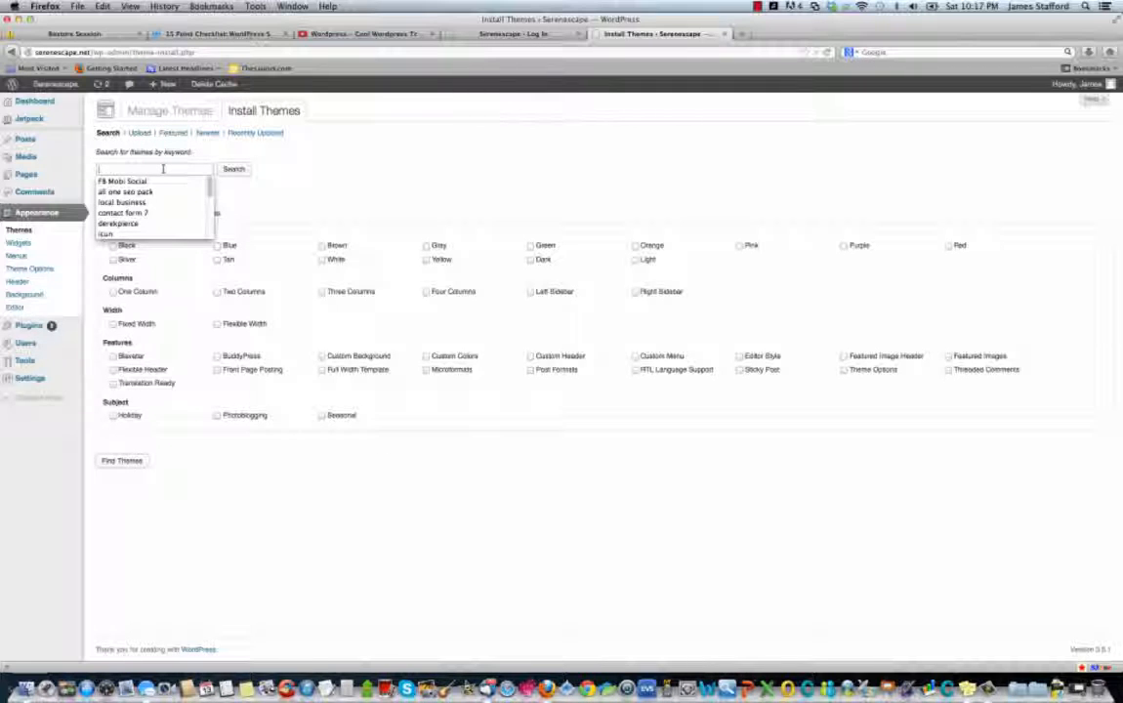
pyautogui.write('business')
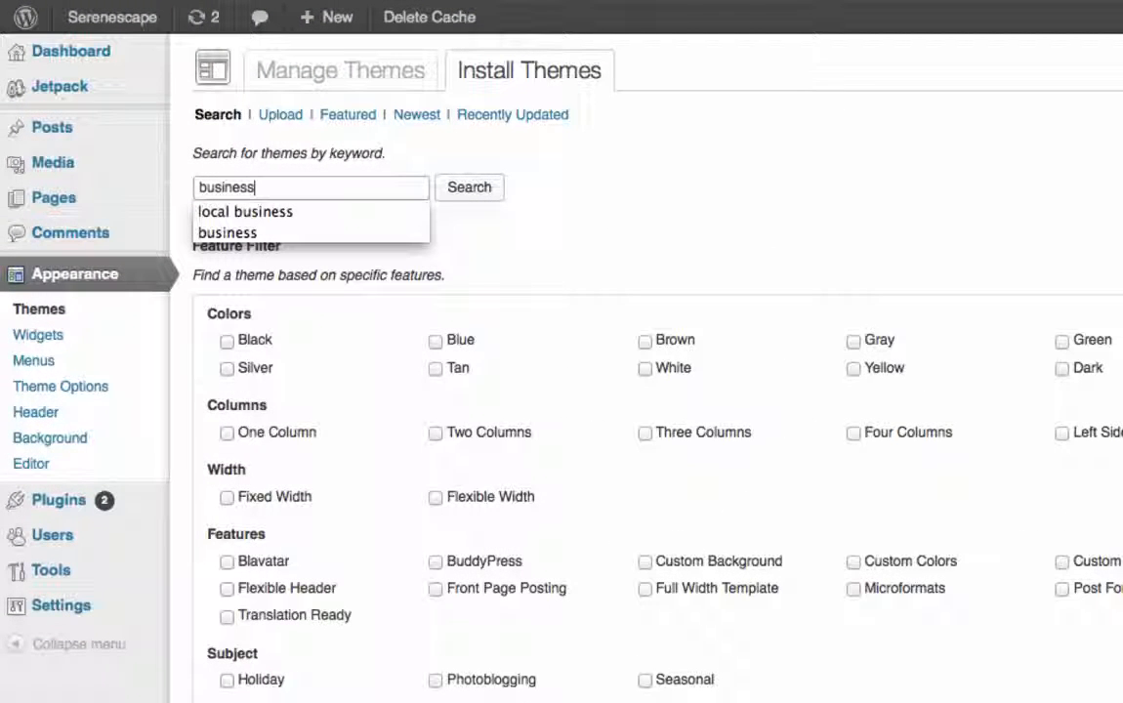
pyautogui.click(707, 201)
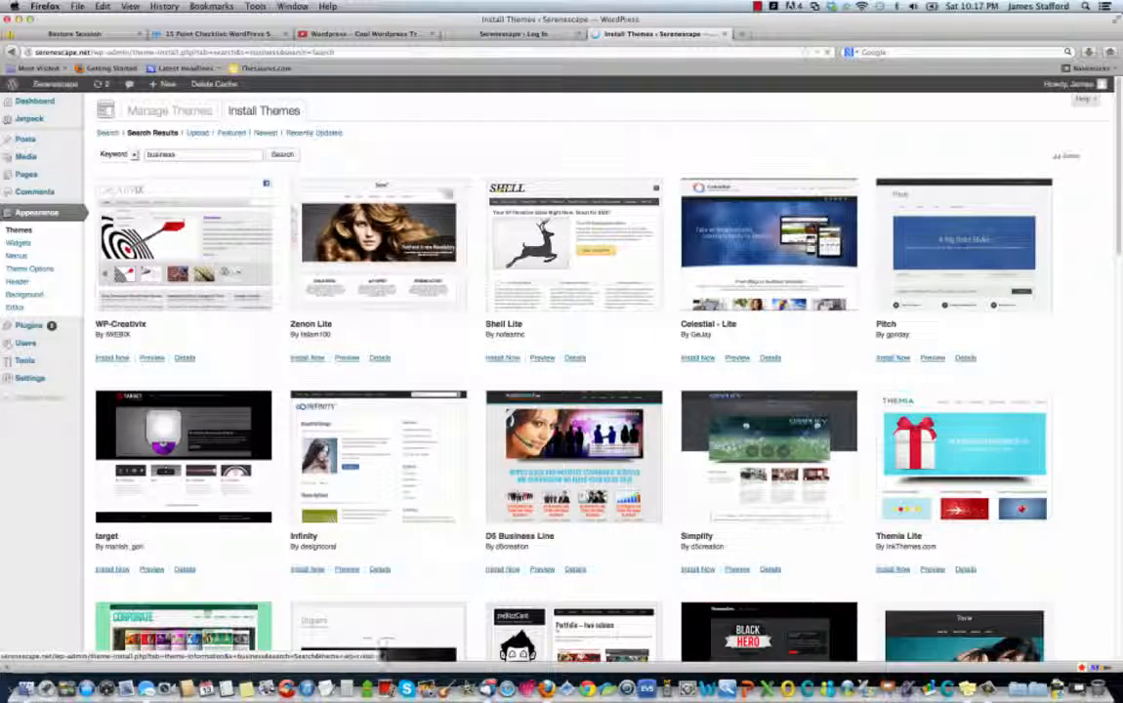
pyautogui.scroll(-5, 438, 274)
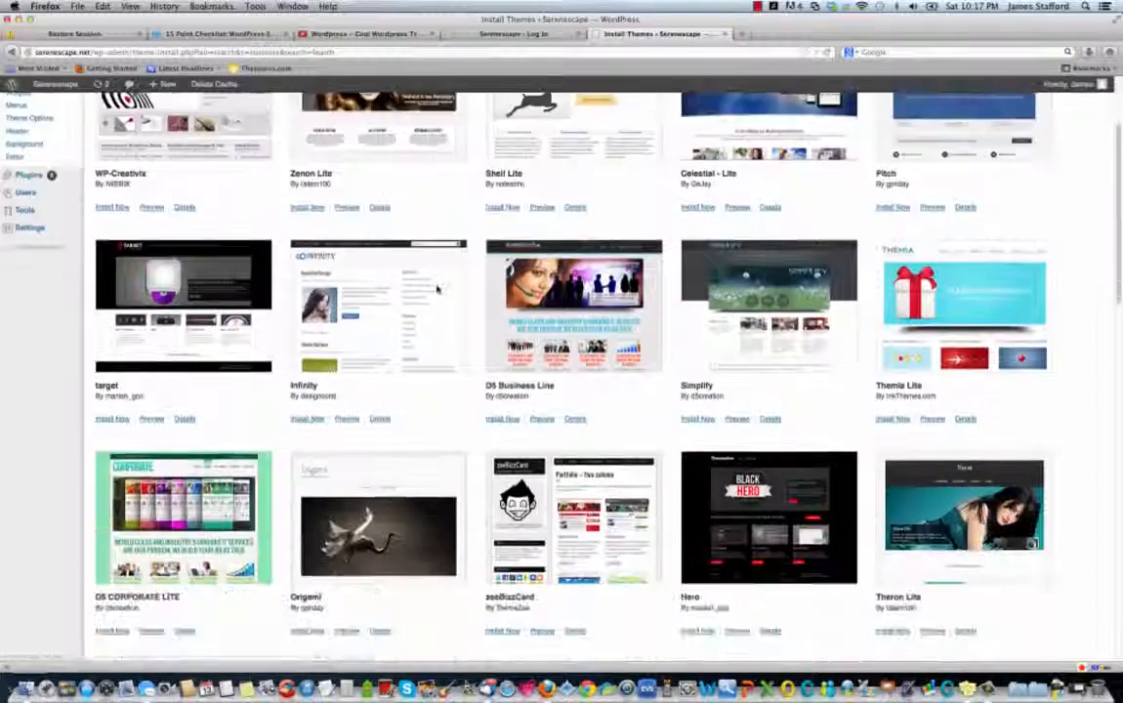
pyautogui.scroll(-3, 436, 291)
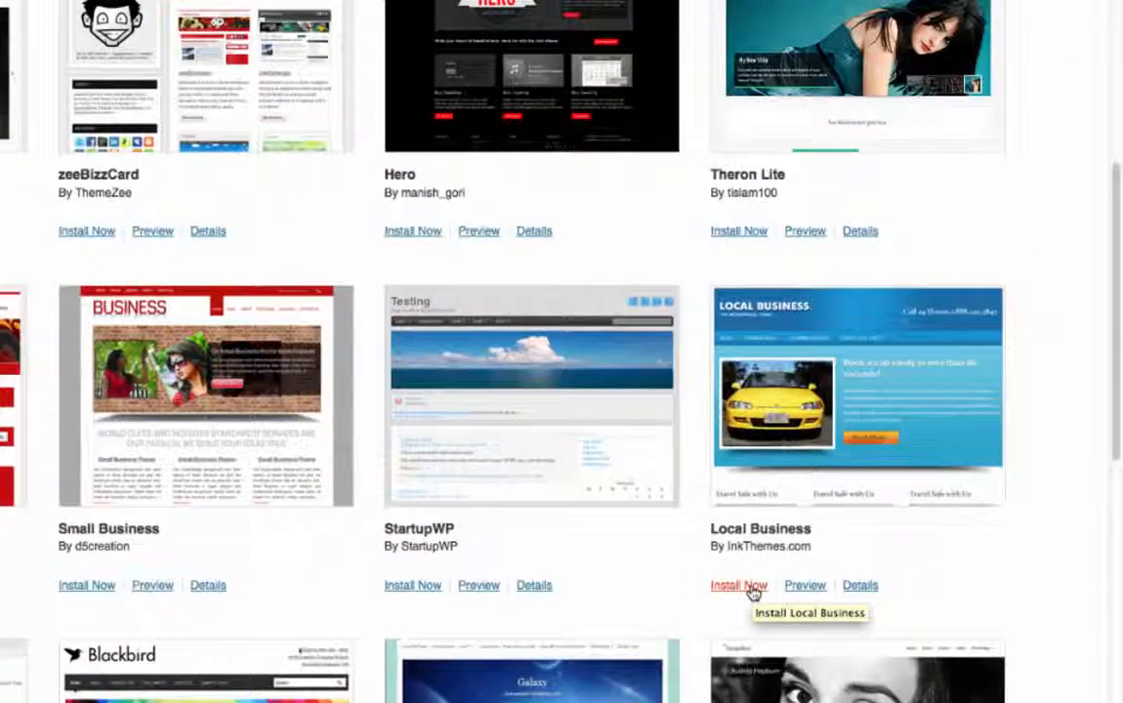
pyautogui.click(751, 588)
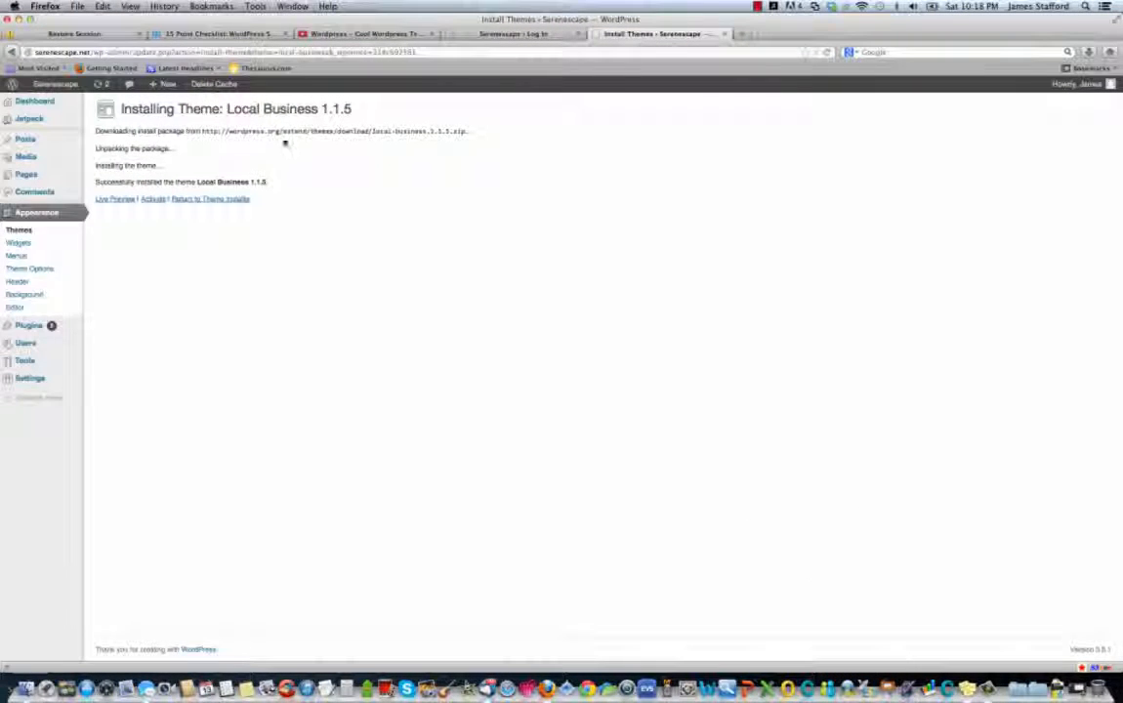
# Activate Local Business and preview the redesigned live homepage in a separate tab.
pyautogui.click(153, 200)
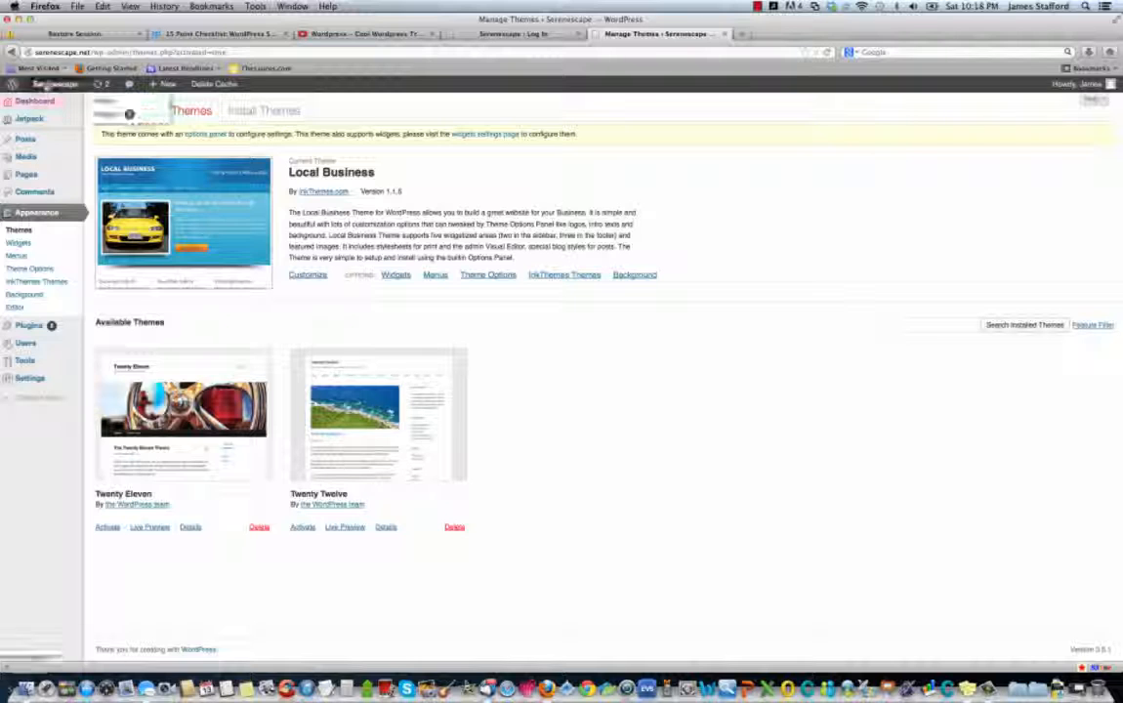
pyautogui.rightClick(58, 89)
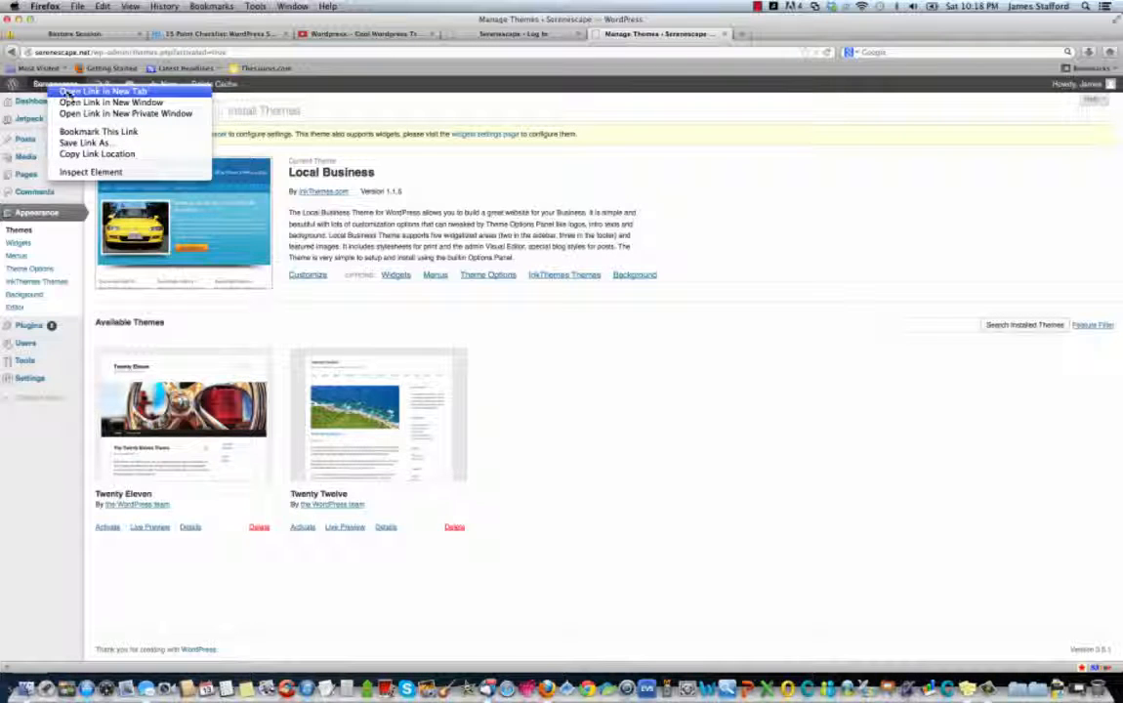
pyautogui.click(63, 90)
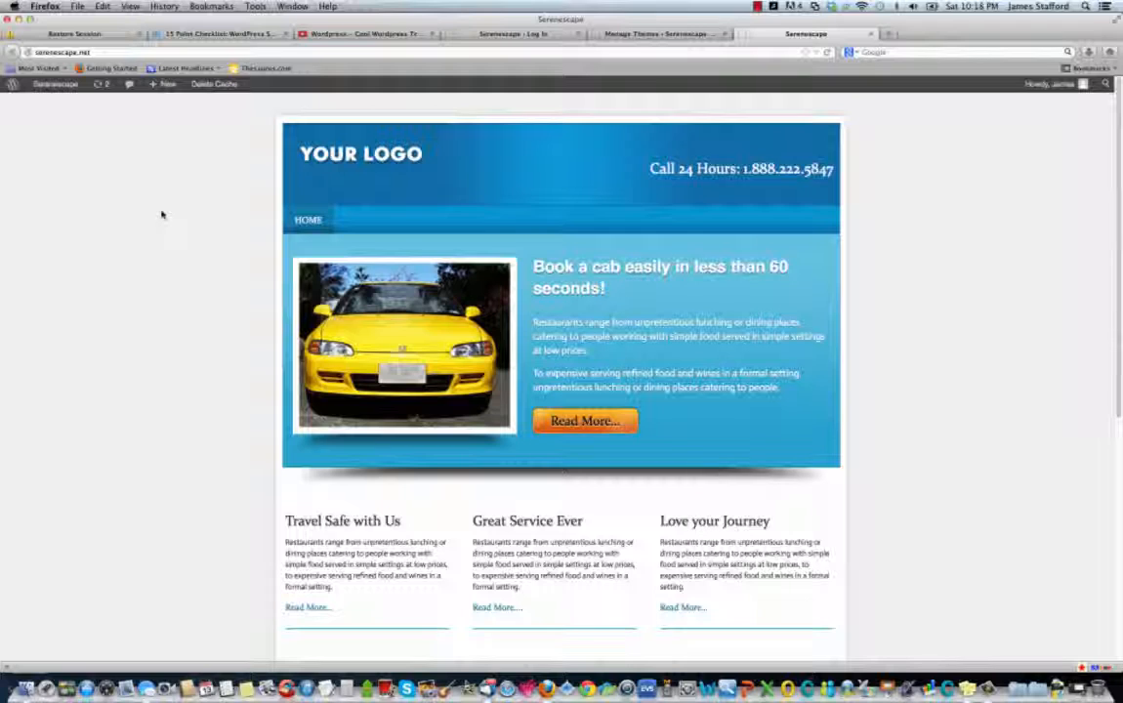
pyautogui.scroll(-8, 164, 223)
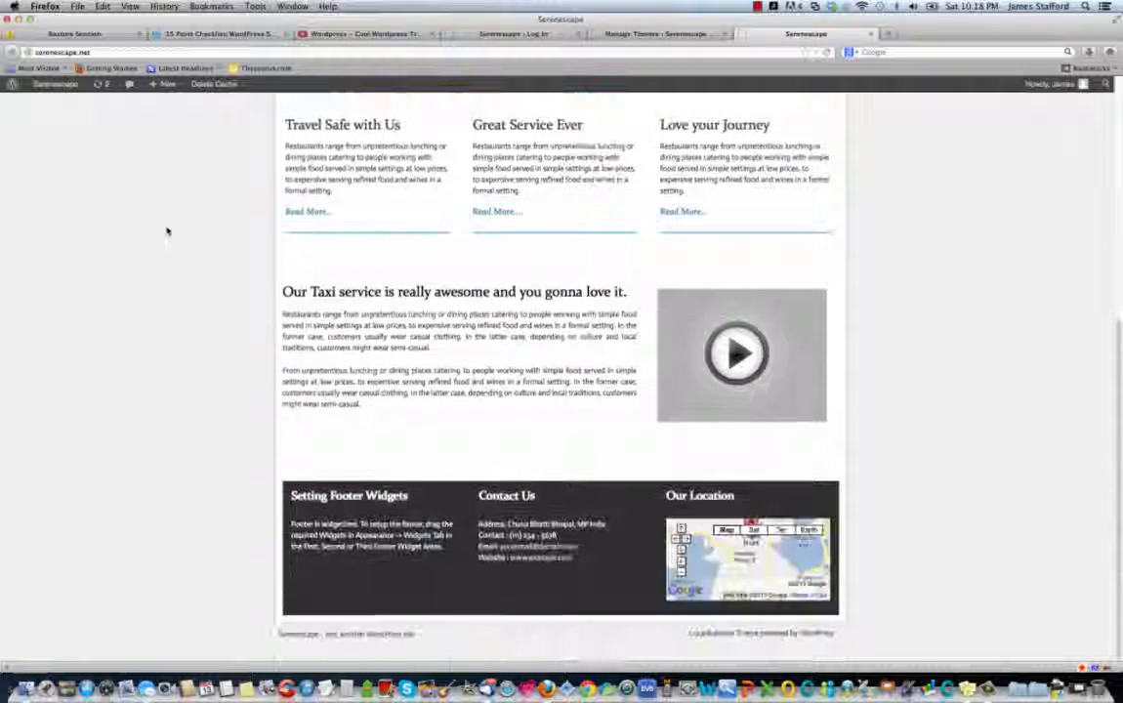
pyautogui.scroll(8, 167, 232)
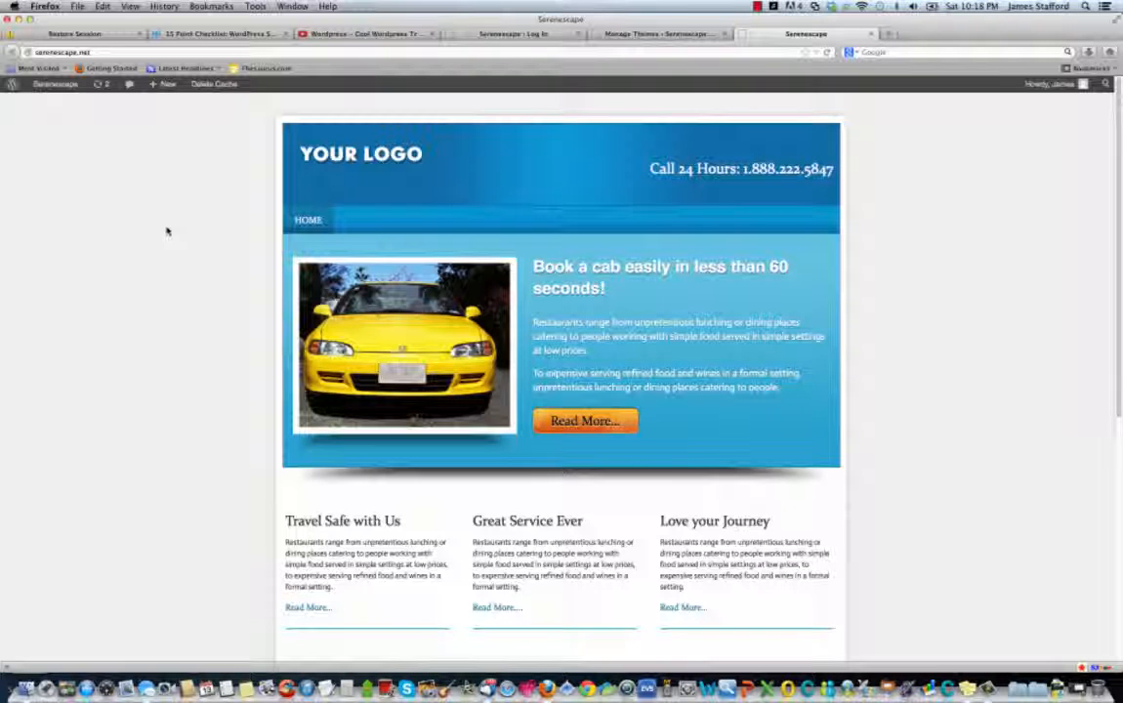
pyautogui.click(616, 34)
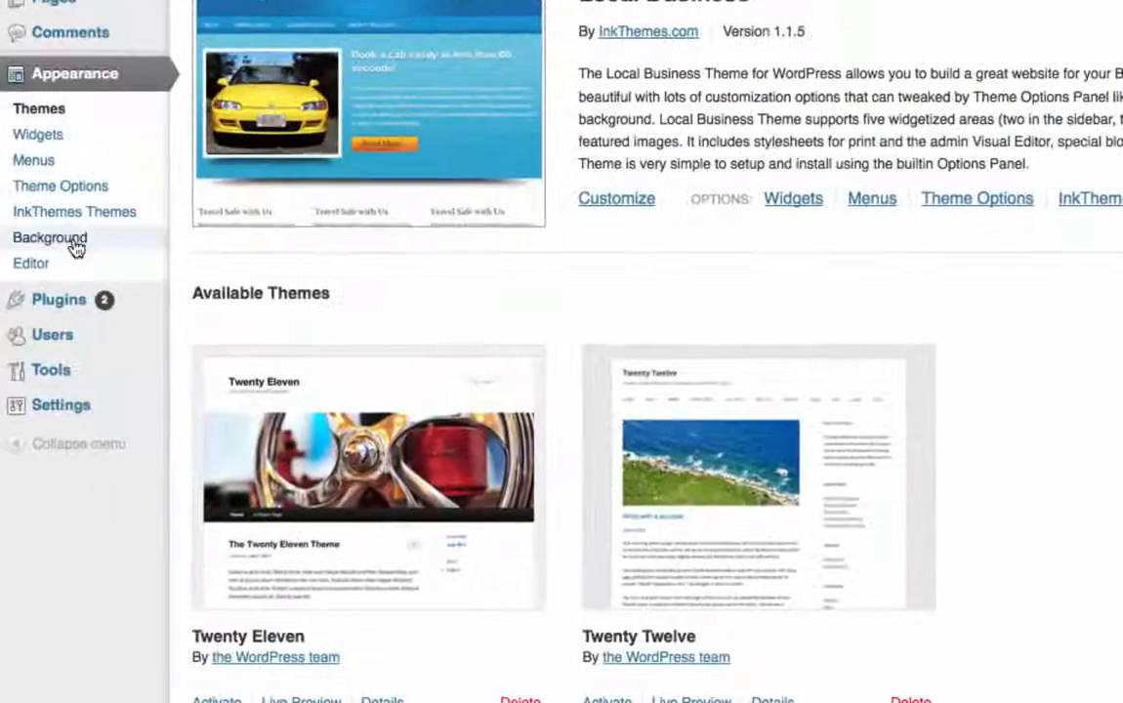
# Search for 'google analytics', then install and activate the Google Analytics 1.0.5 plugin.
pyautogui.moveTo(17, 302)
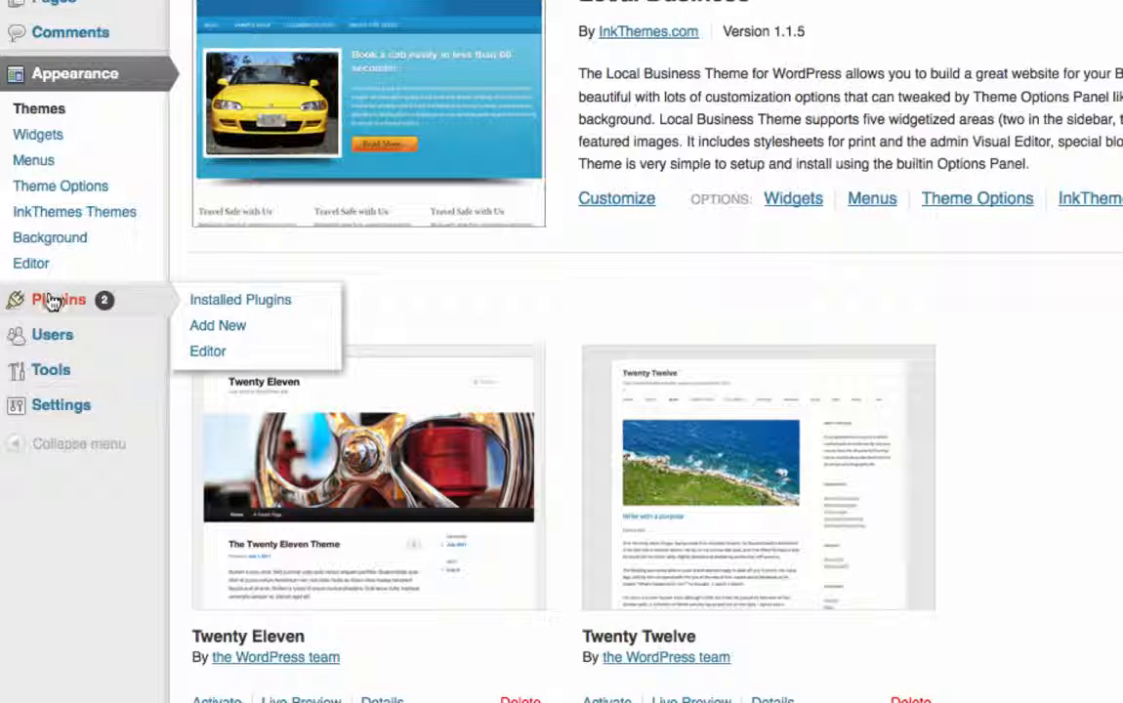
pyautogui.click(252, 308)
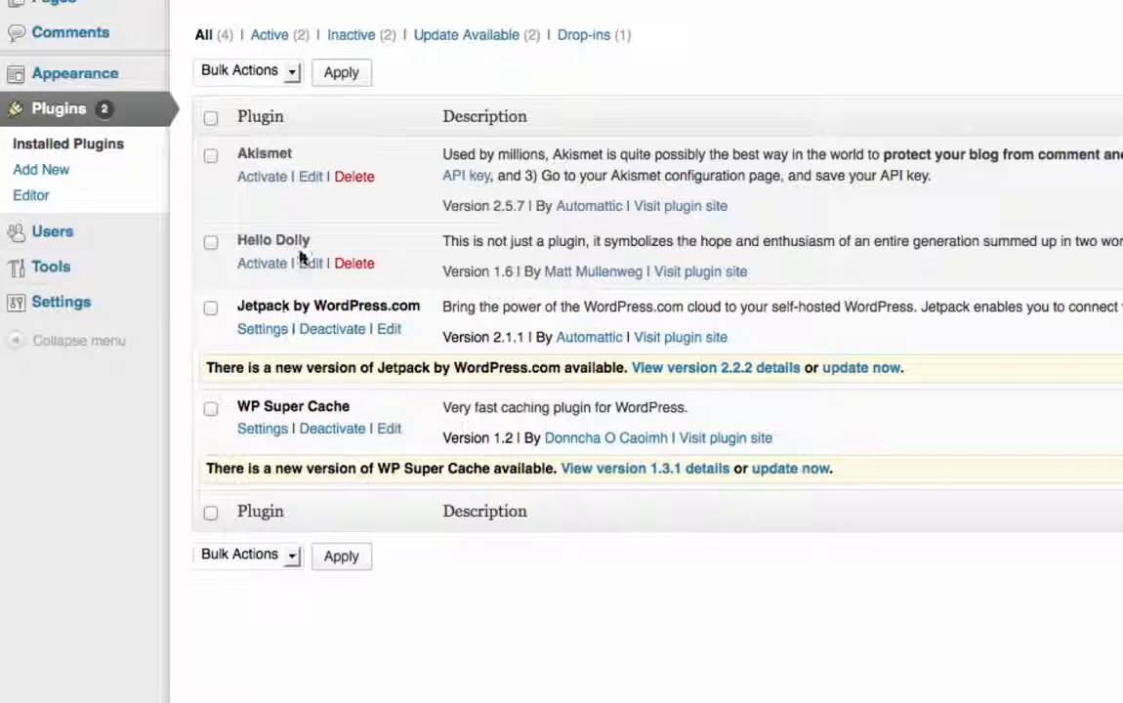
pyautogui.click(51, 174)
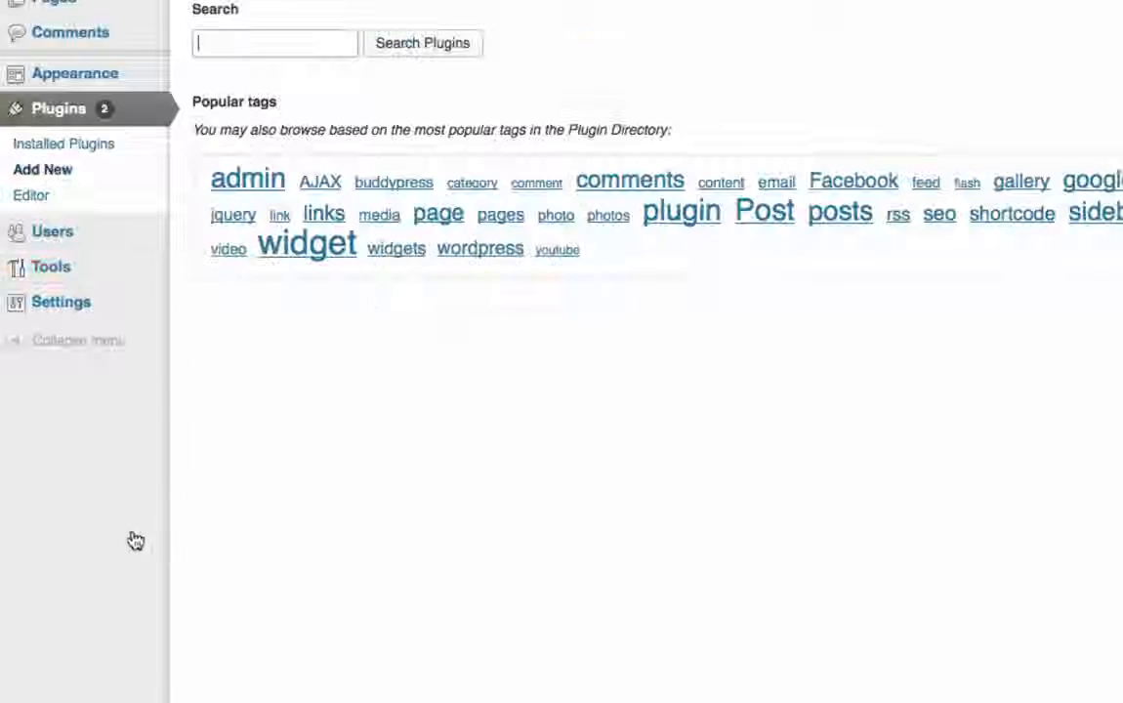
pyautogui.write('google an')
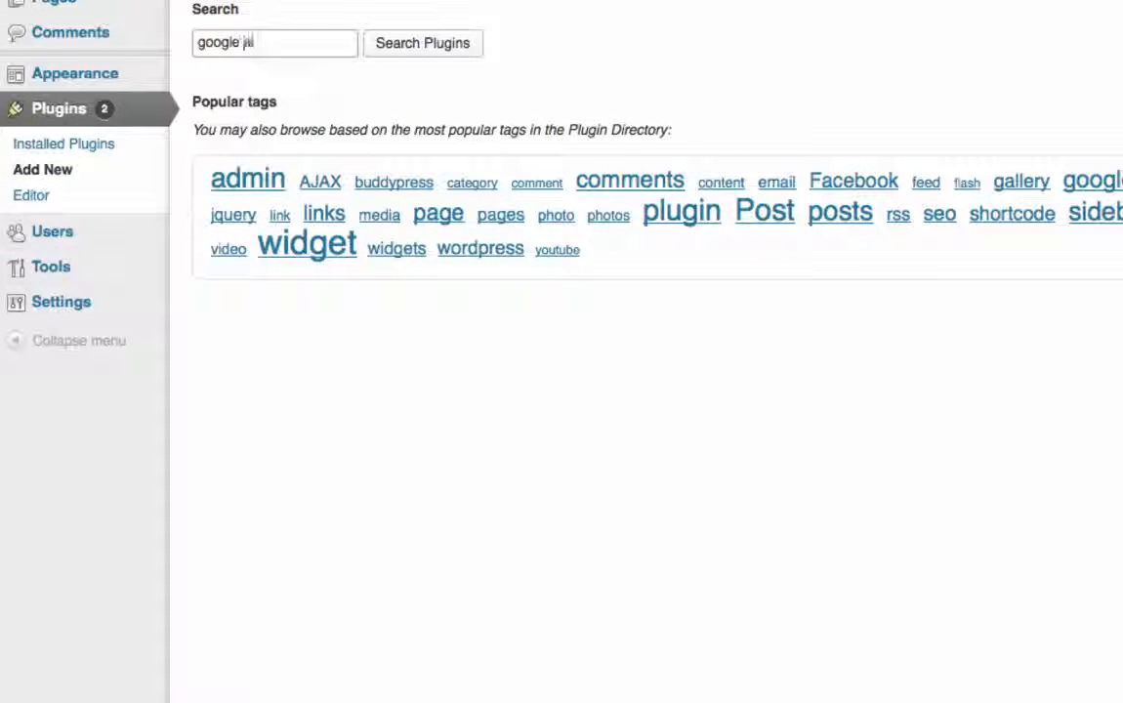
pyautogui.write('alytics')
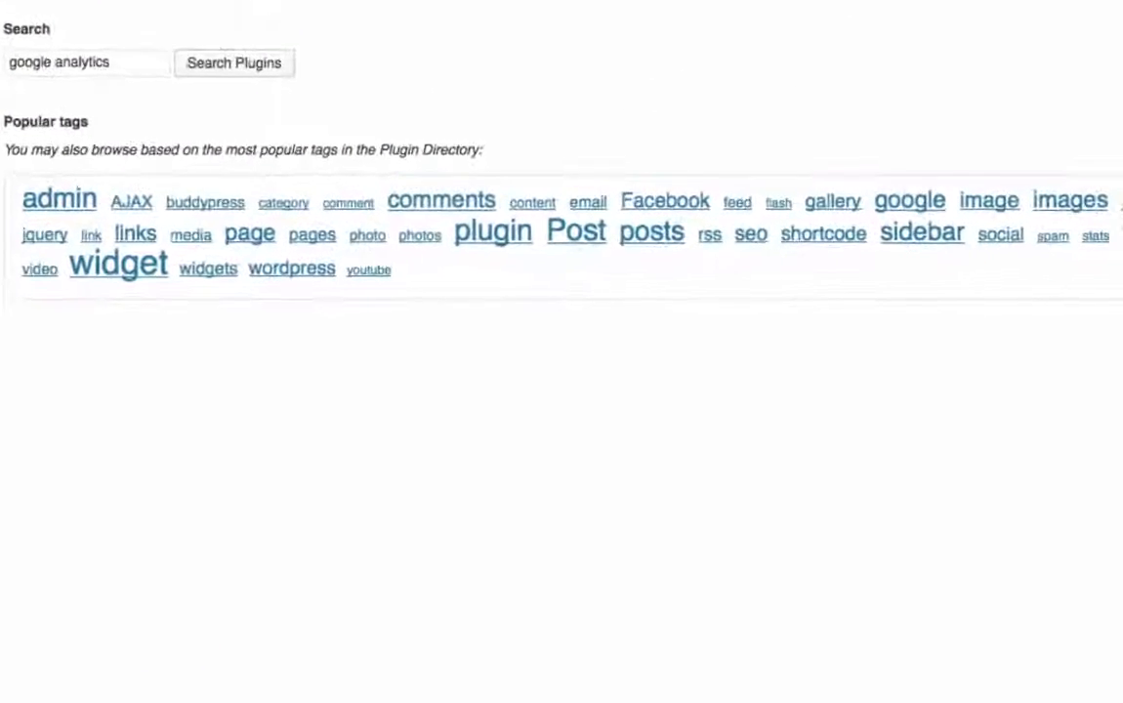
pyautogui.press('Return')
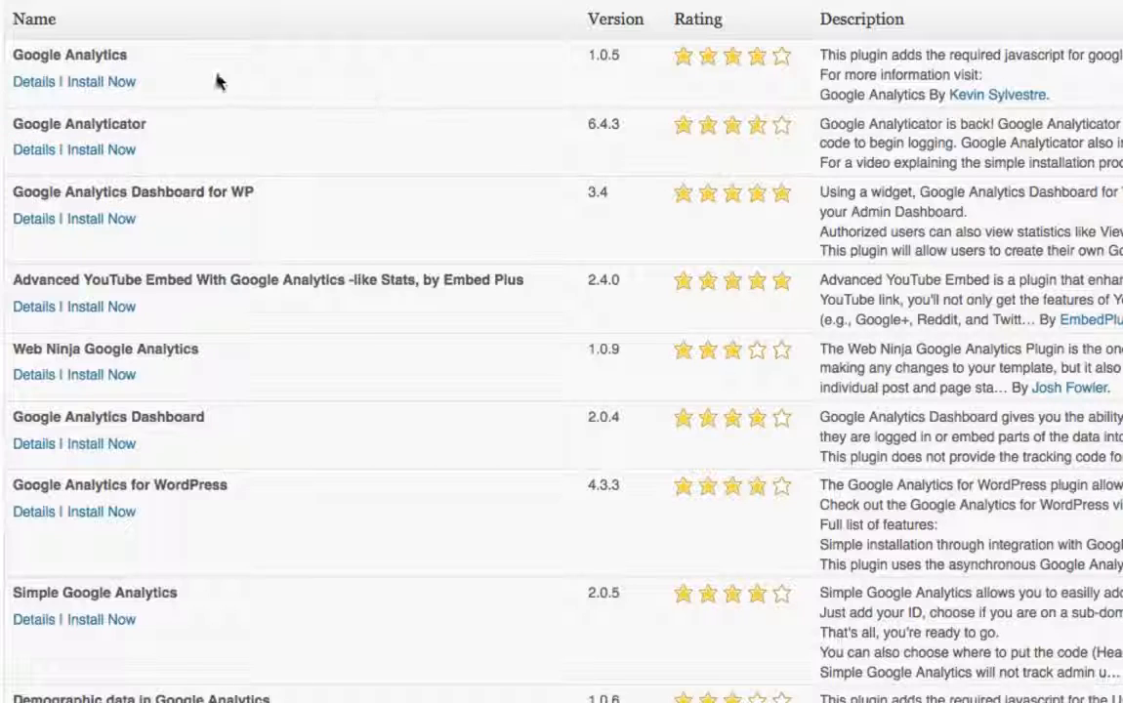
pyautogui.click(101, 83)
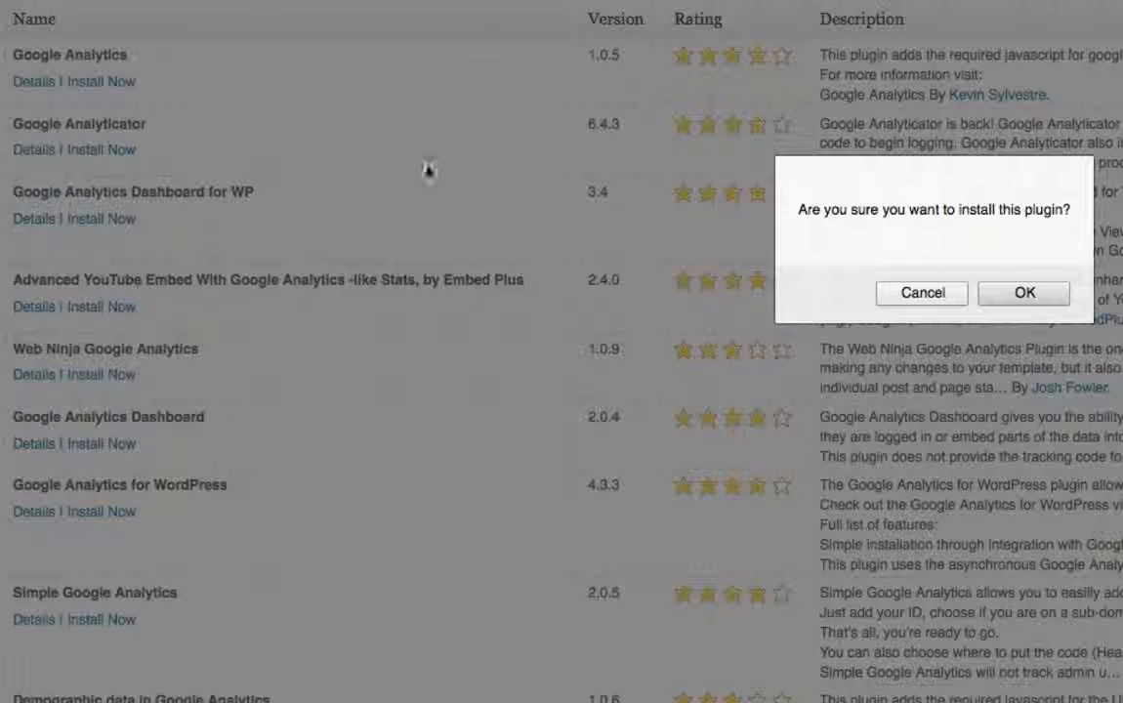
pyautogui.click(1012, 295)
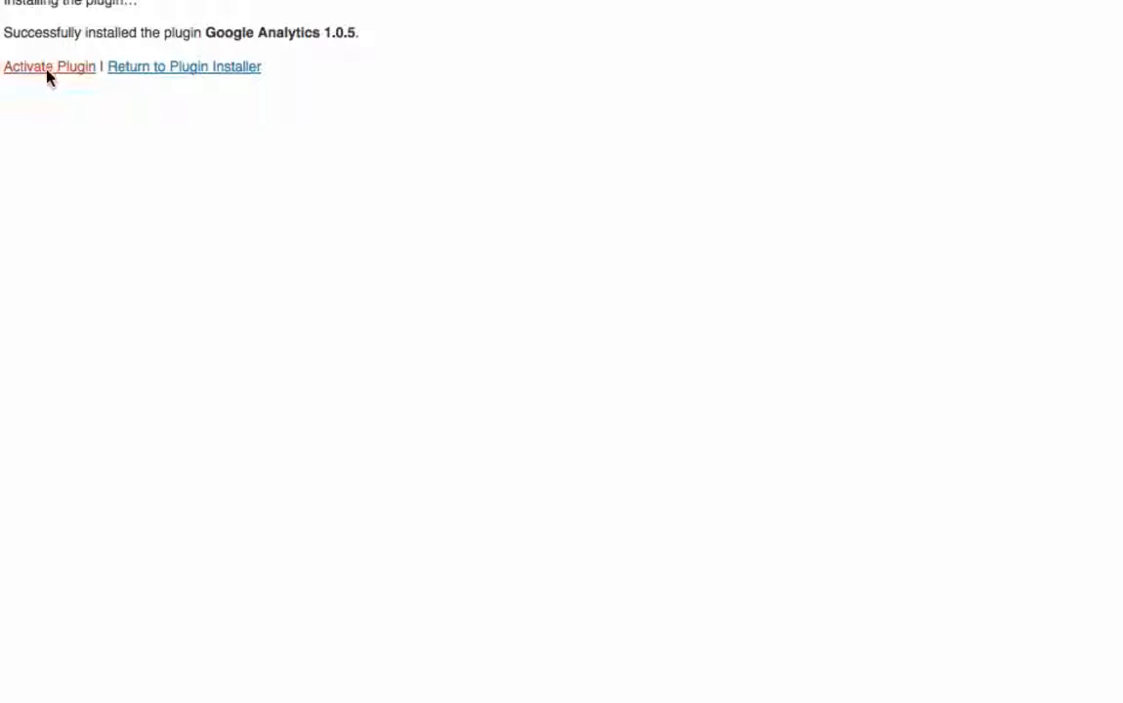
pyautogui.click(48, 78)
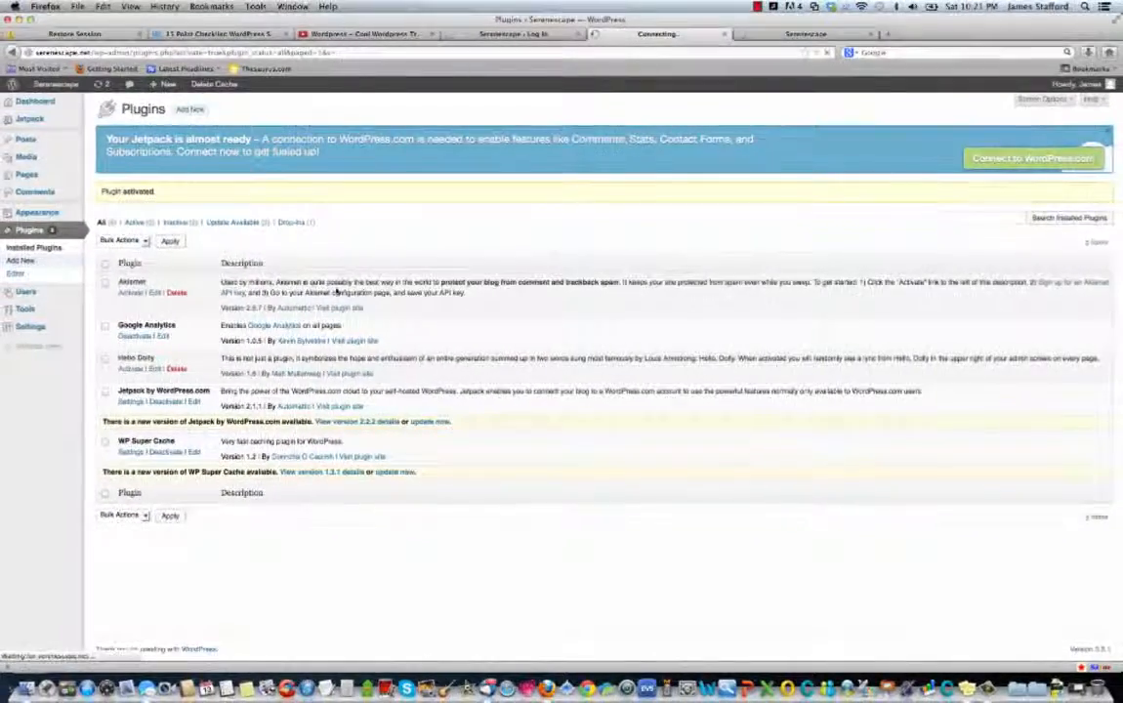
pyautogui.click(27, 260)
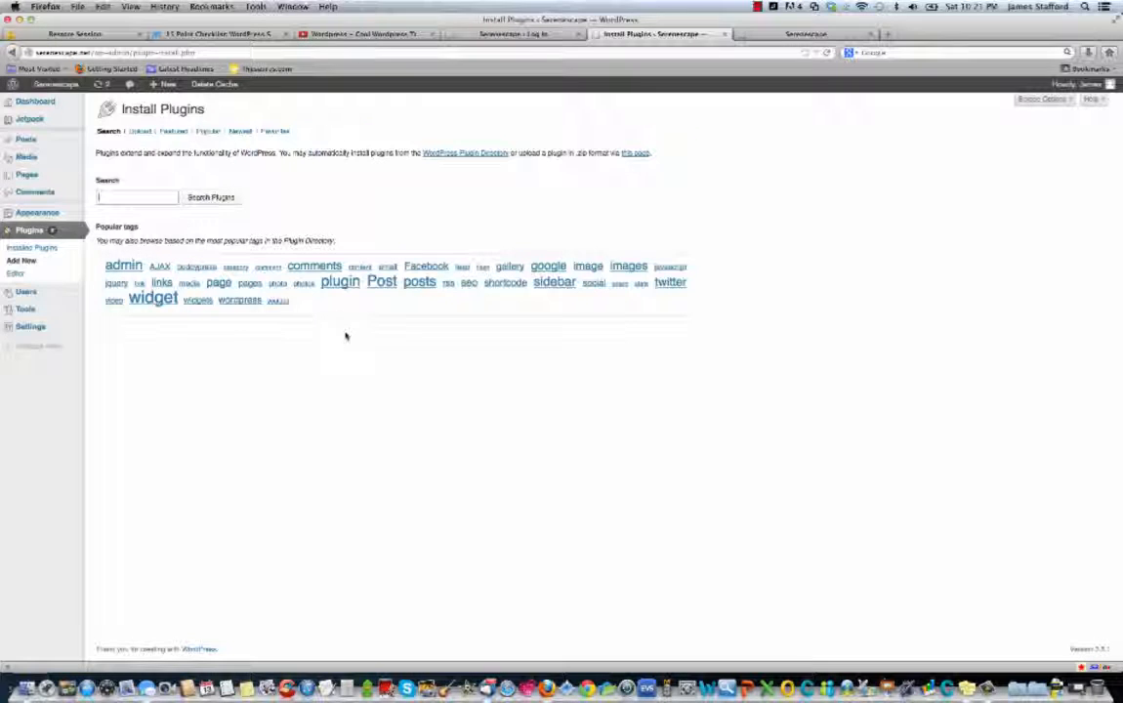
pyautogui.click(889, 35)
# Load websitesmadeeasy.tv/members-home/ in the new tab, then return to the plugin search box.
pyautogui.write('websitesmadeeasy.tv/')
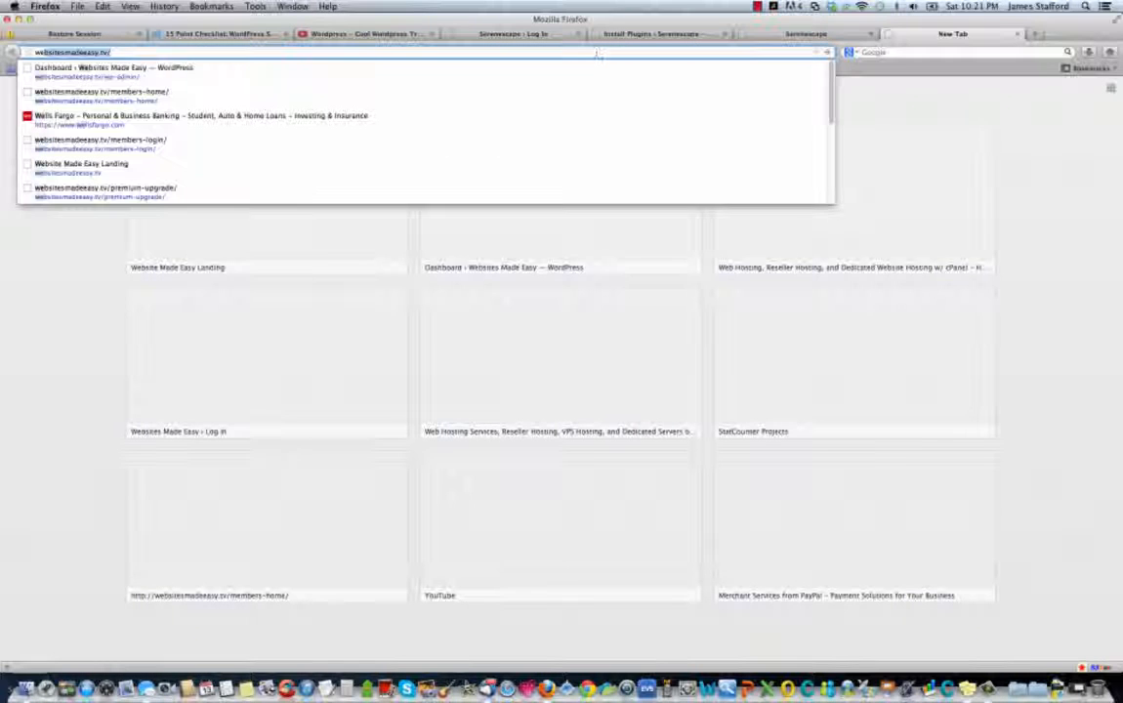
pyautogui.click(375, 92)
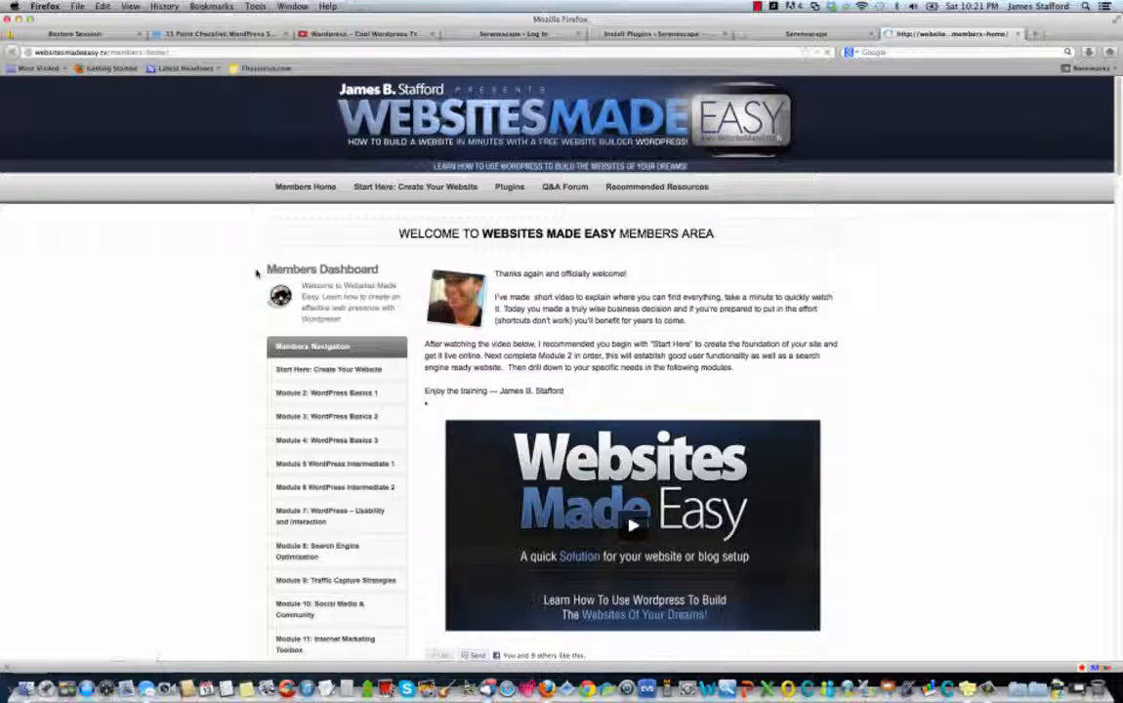
pyautogui.scroll(-2, 234, 276)
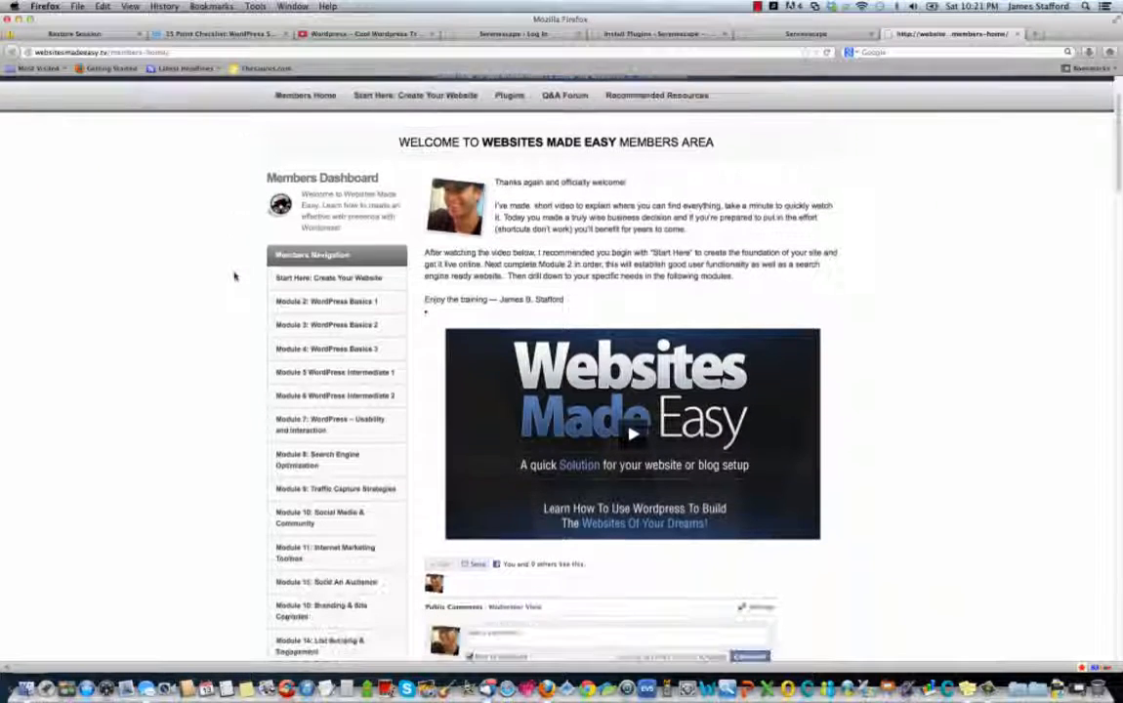
pyautogui.scroll(-2, 176, 328)
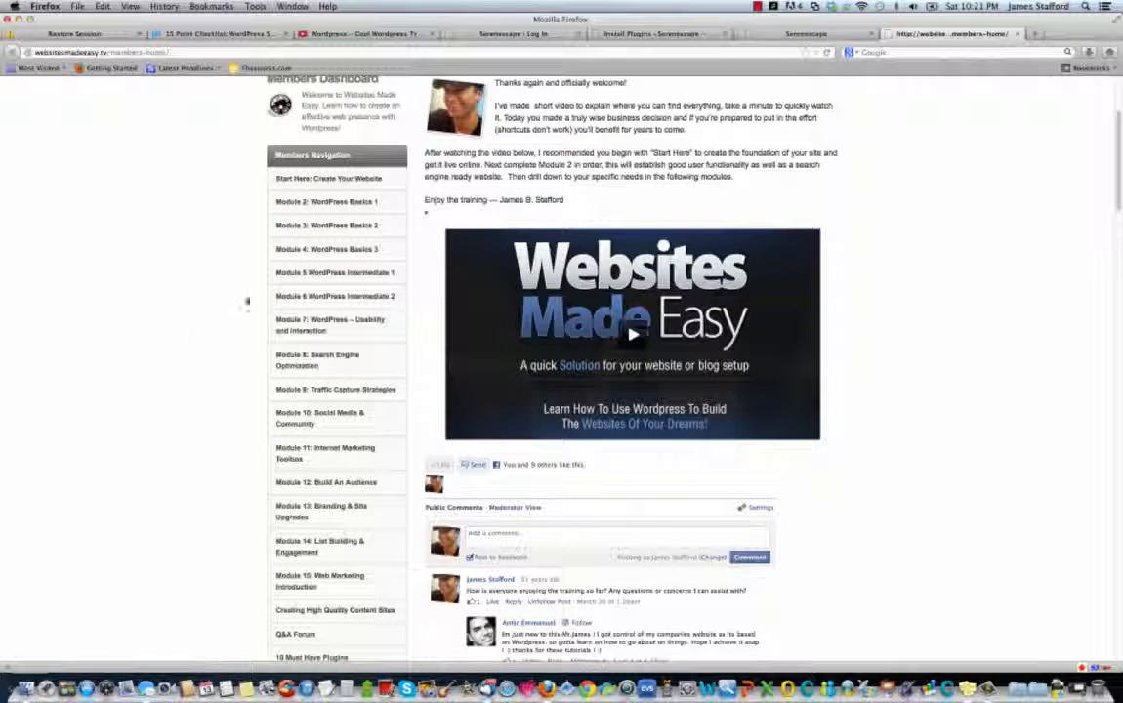
pyautogui.scroll(-1, 225, 276)
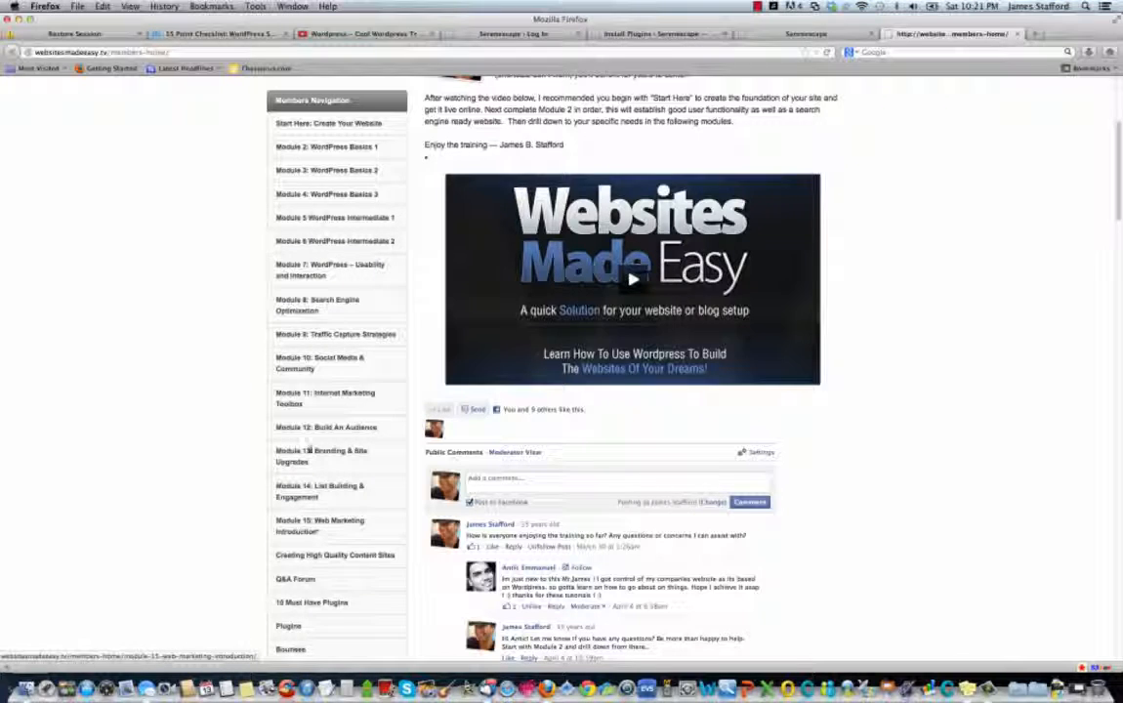
pyautogui.scroll(3, 348, 381)
pyautogui.scroll(3, 348, 381)
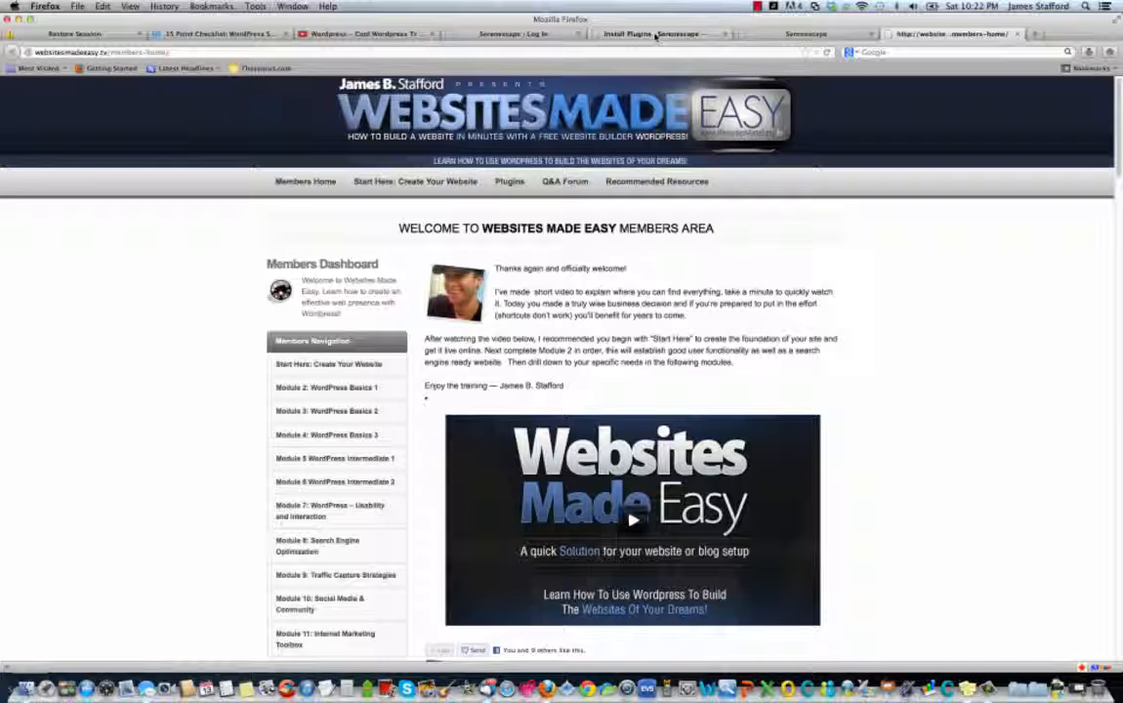
pyautogui.click(653, 37)
pyautogui.click(138, 199)
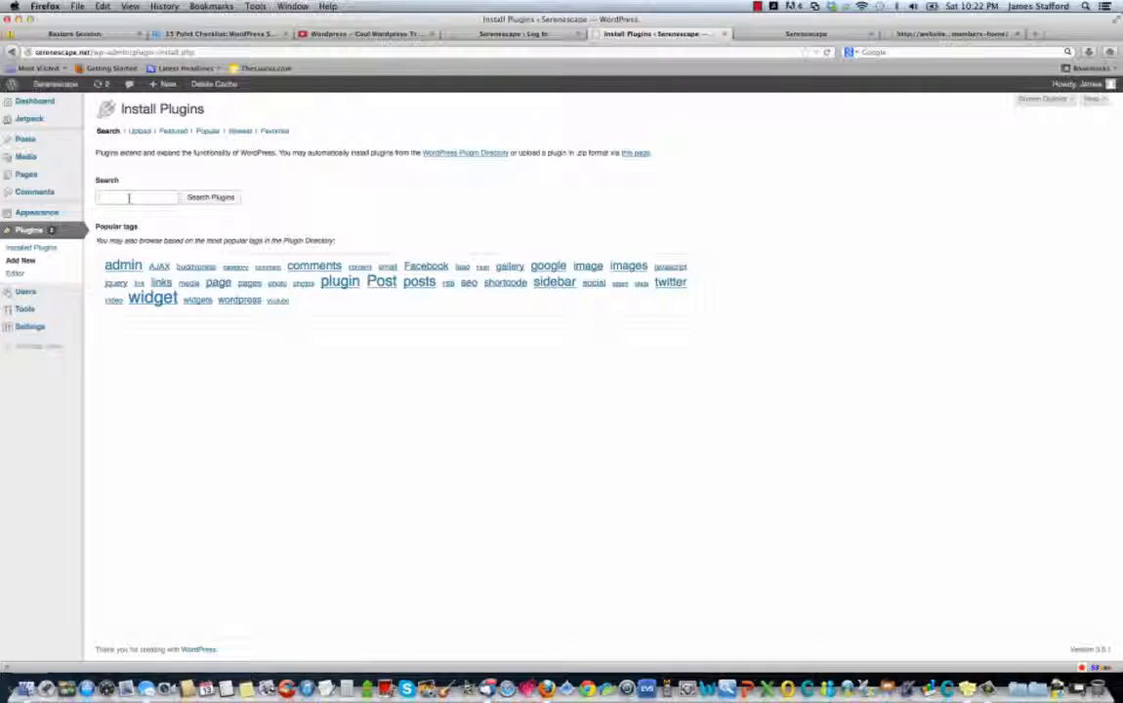
# Install and activate Google XML Sitemaps 3.2.9, then install the All in One SEO Pack.
pyautogui.write('google')
pyautogui.write('xml sitemaps')
pyautogui.press('Return')
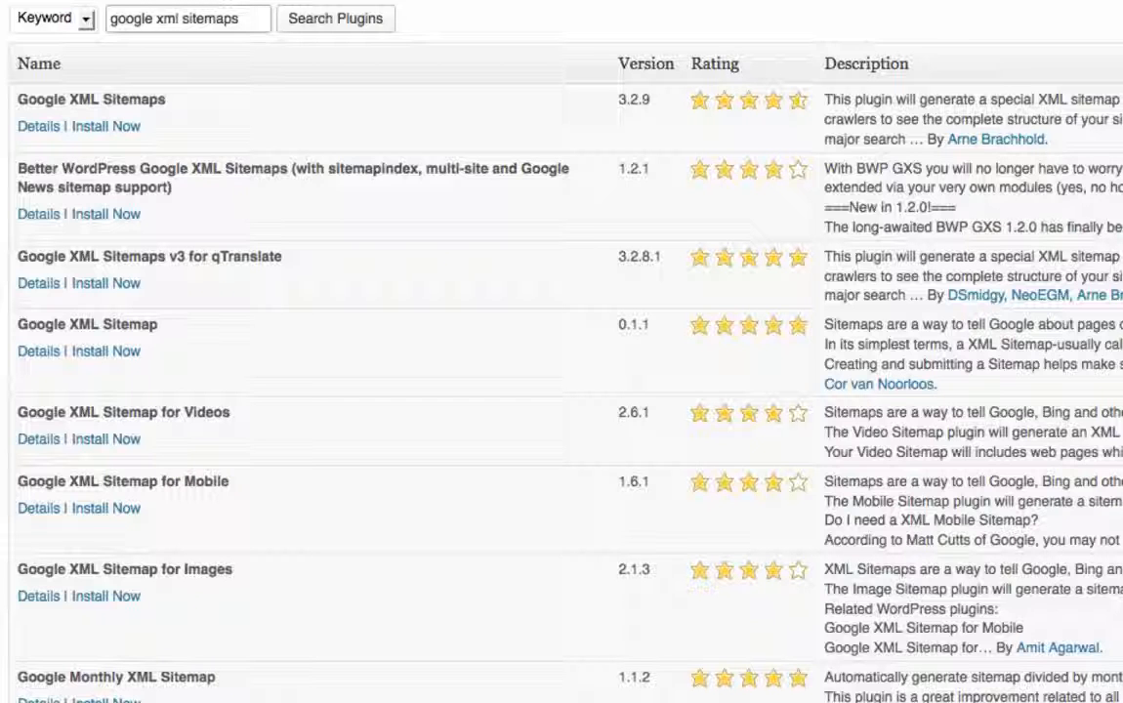
pyautogui.click(109, 127)
pyautogui.click(1035, 340)
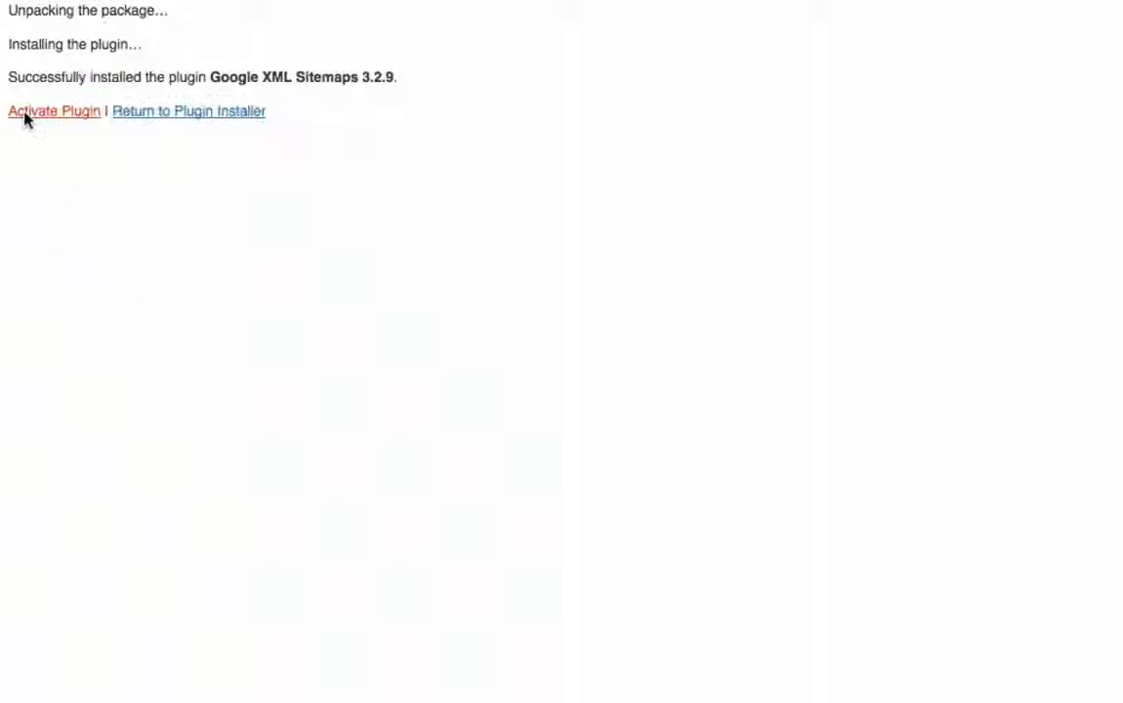
pyautogui.click(39, 113)
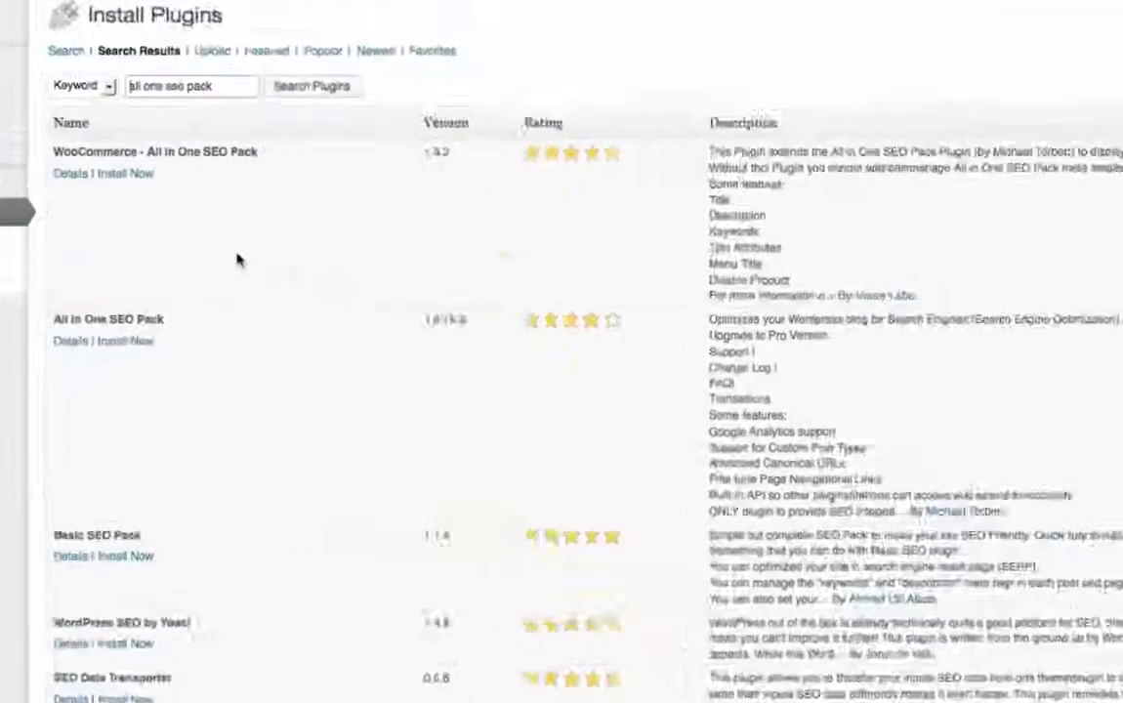
pyautogui.click(116, 362)
pyautogui.click(1056, 369)
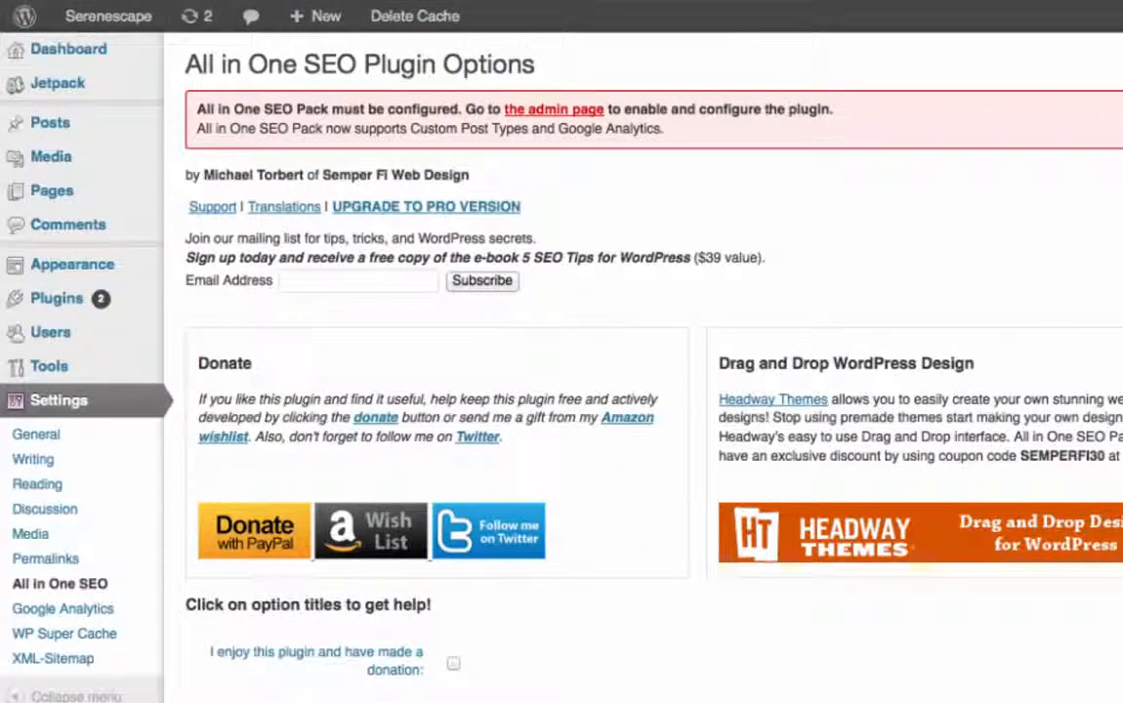
pyautogui.scroll(-5, 567, 488)
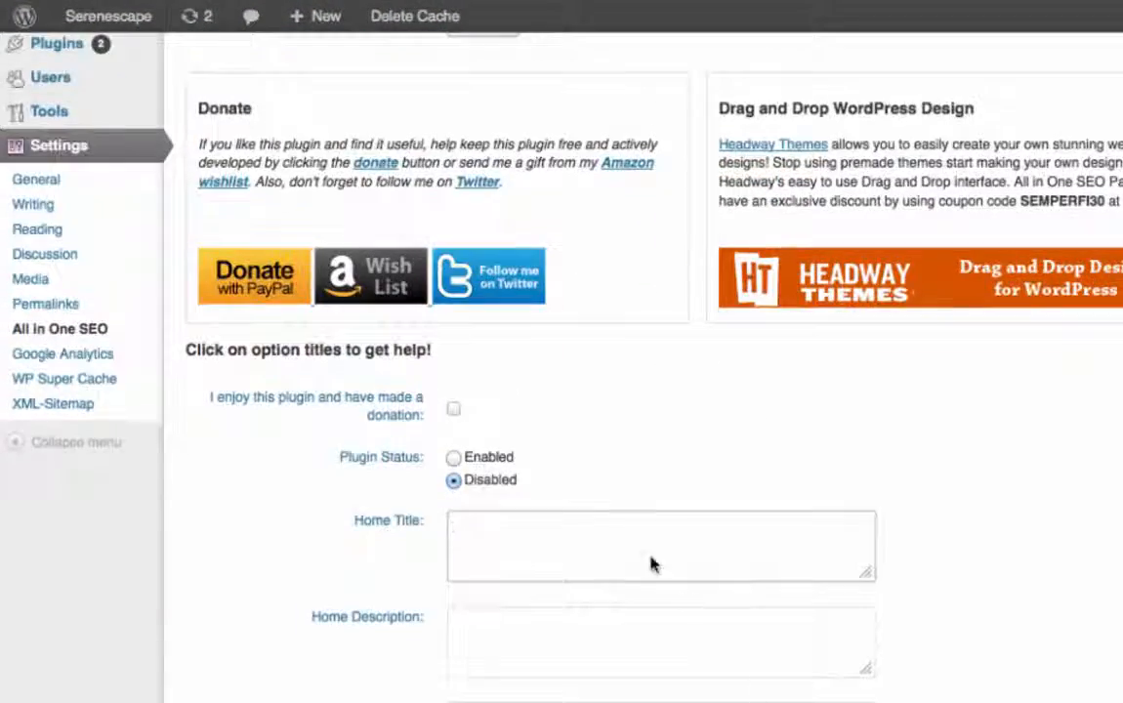
pyautogui.click(539, 557)
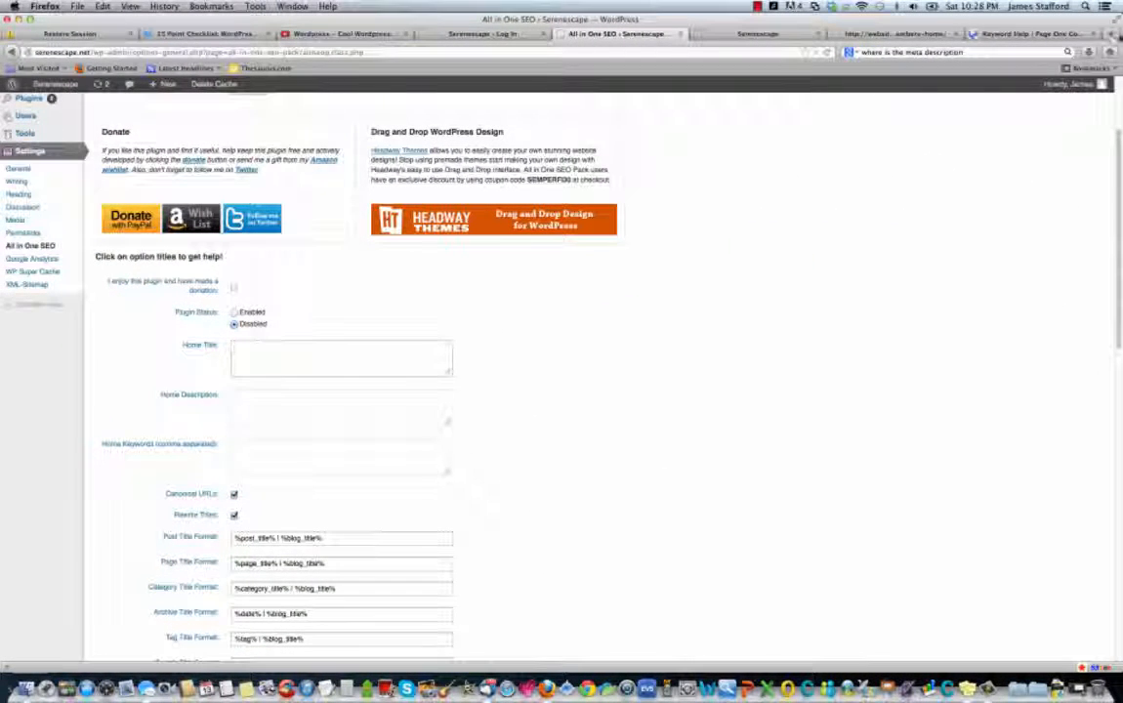
# Search Google for 'newport beach landscapers' in a new browser tab.
pyautogui.click(1113, 34)
pyautogui.click(989, 53)
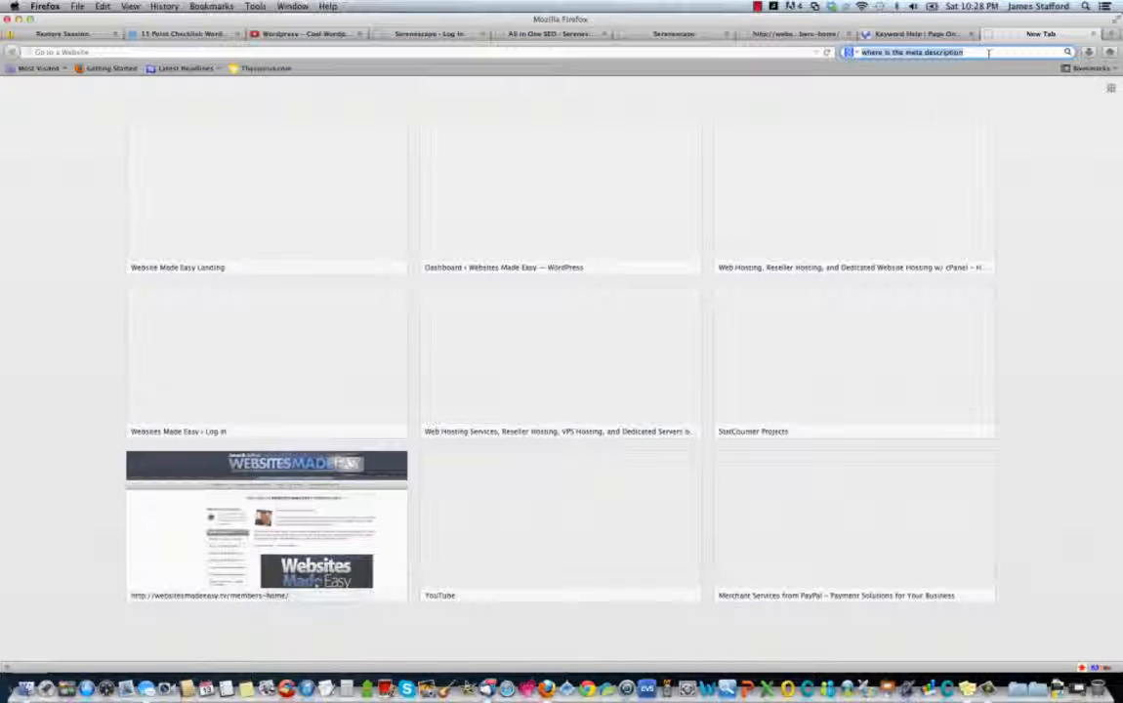
pyautogui.write('newport b')
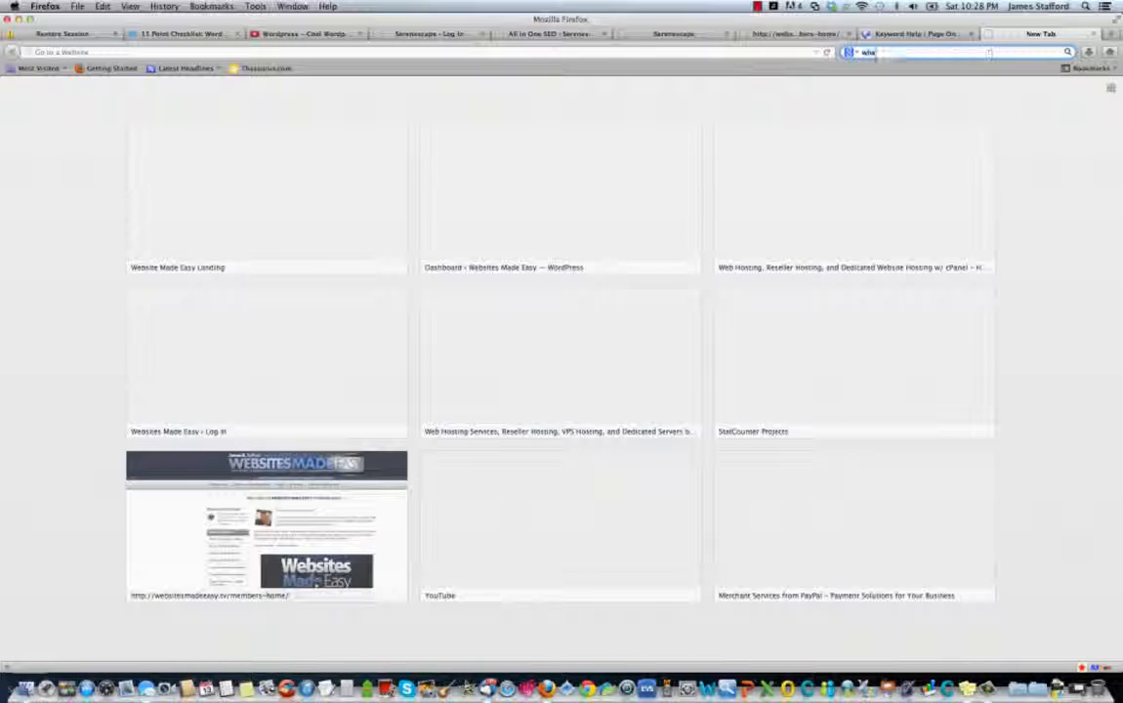
pyautogui.write('each ai')
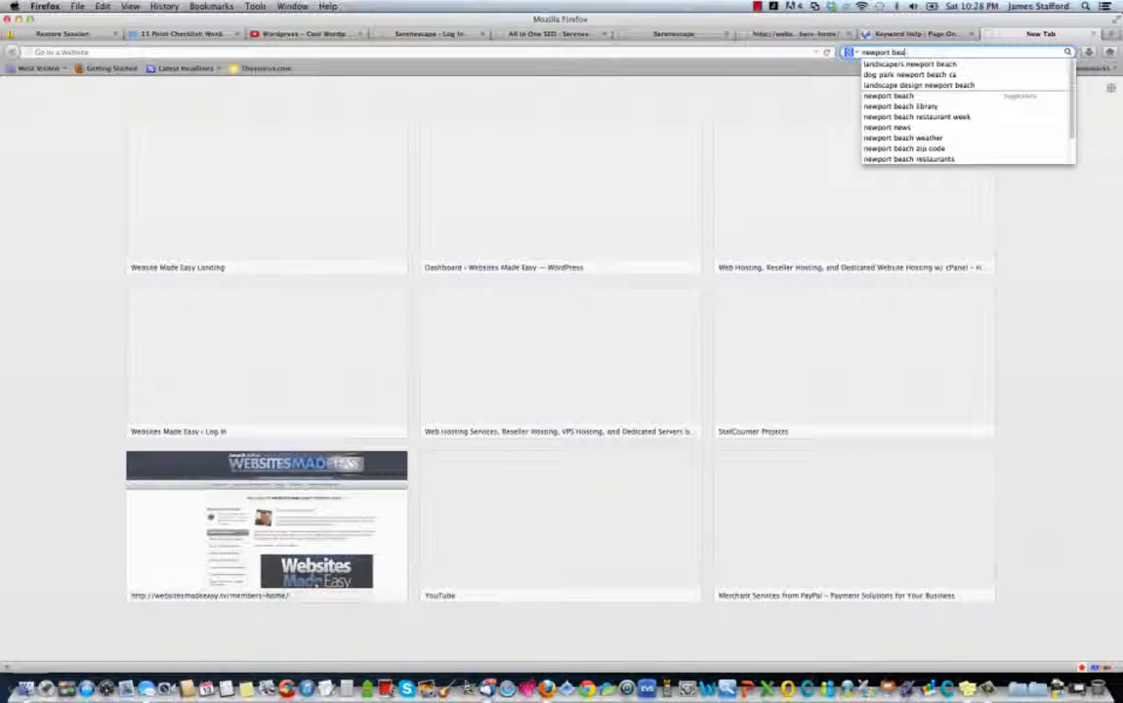
pyautogui.press('BackSpace')
pyautogui.press('BackSpace')
pyautogui.write('lands')
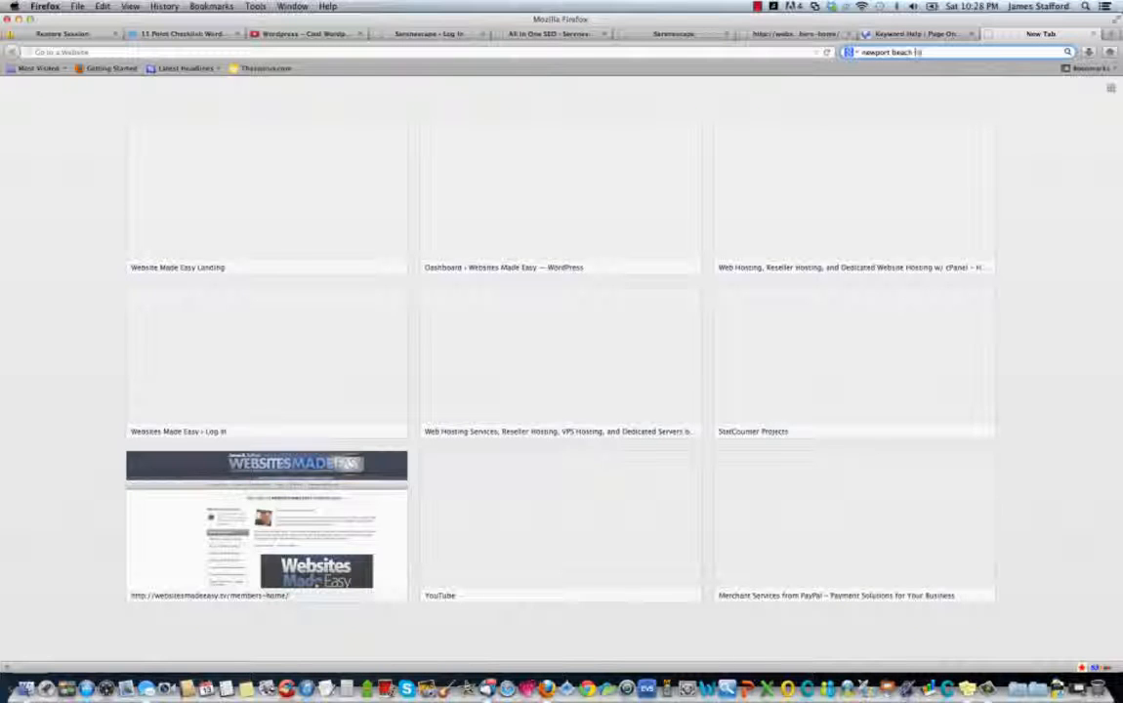
pyautogui.write('capers')
pyautogui.press('Return')
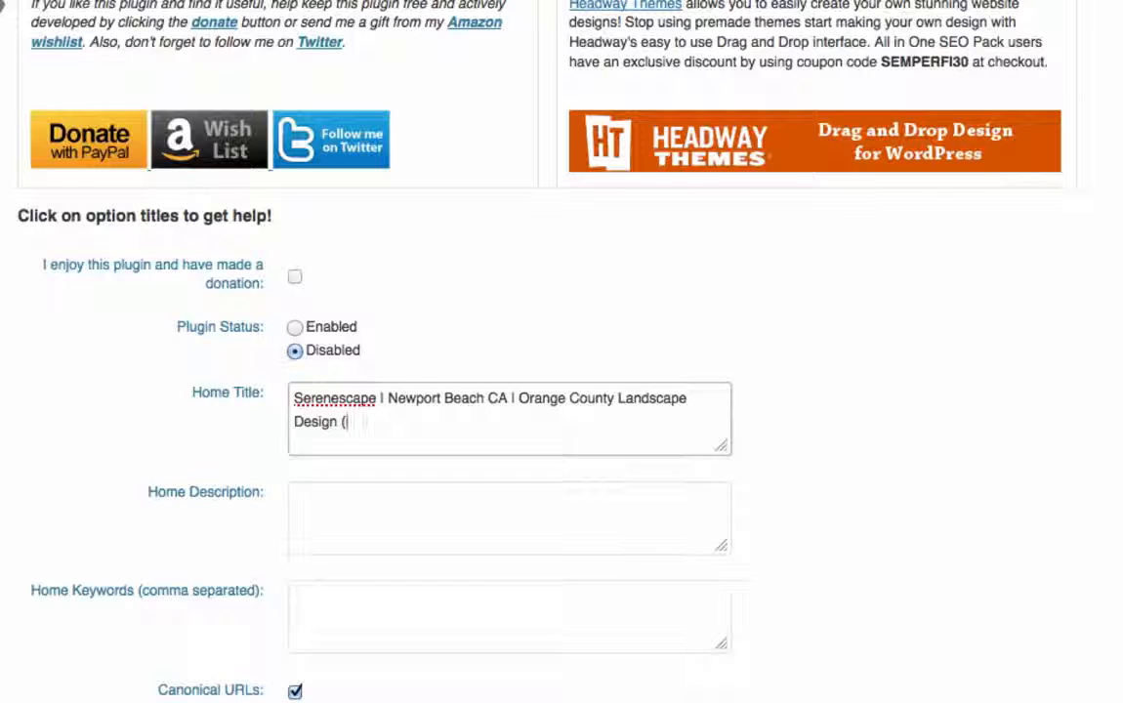
# End the home title with a (949) phone placeholder and paste the Tru Landscape snippet as home description.
pyautogui.press('BackSpace')
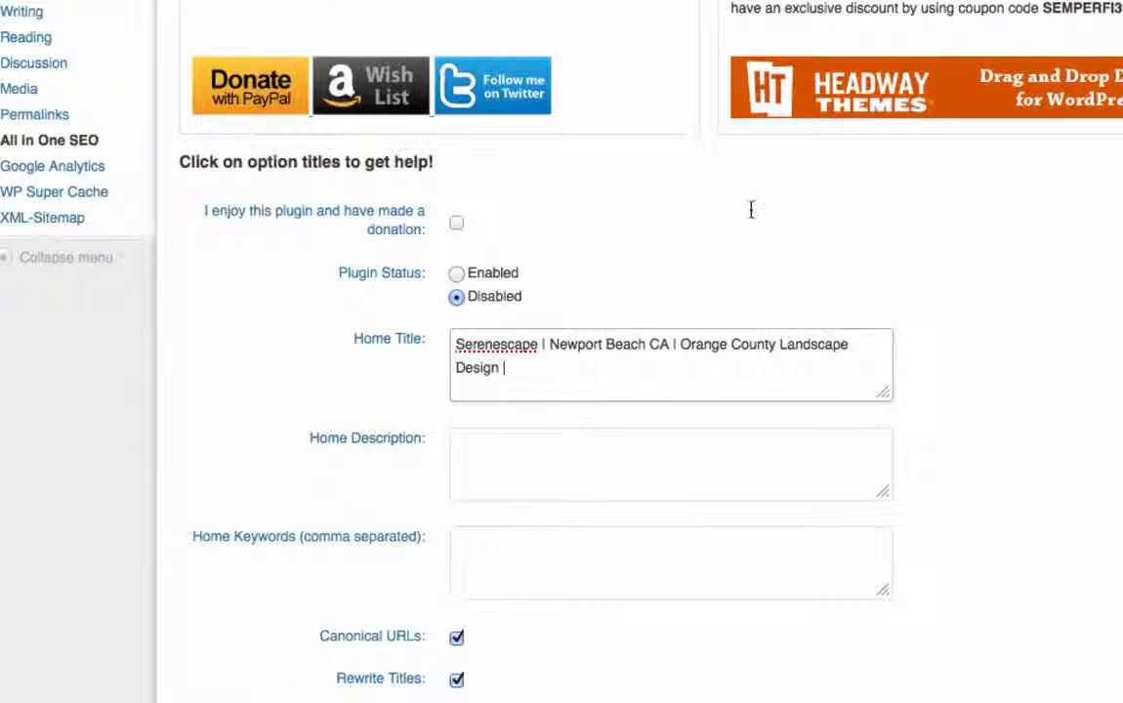
pyautogui.write('(949) XX')
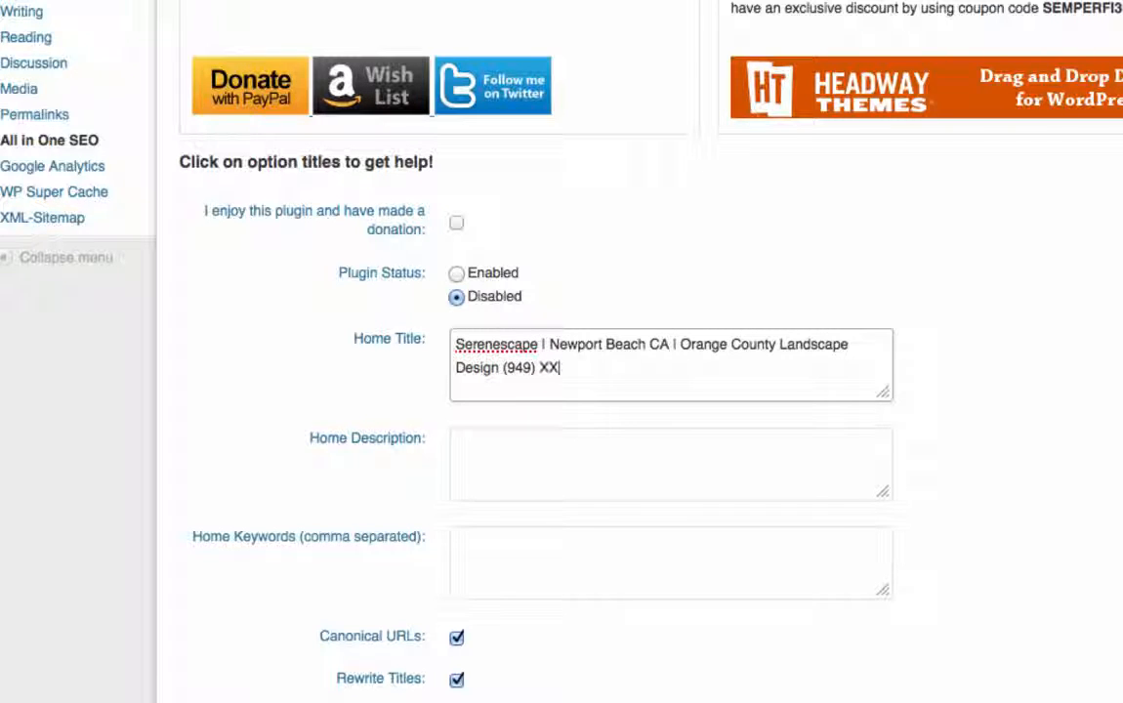
pyautogui.write('X-XXXX')
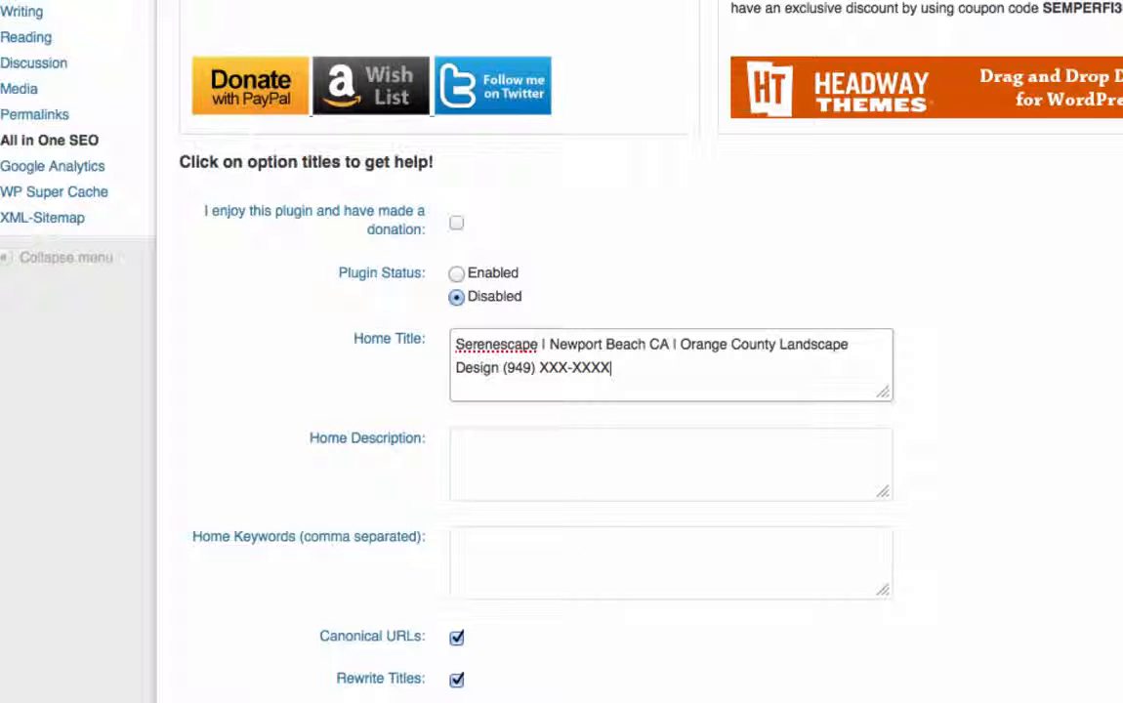
pyautogui.click(597, 454)
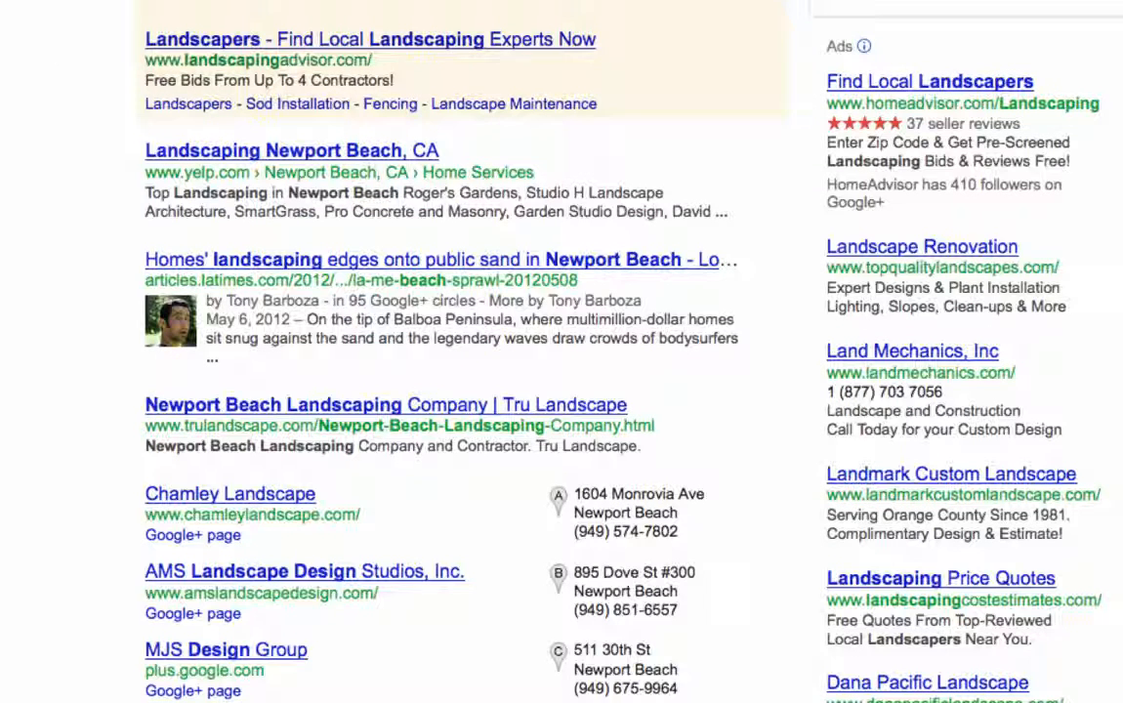
pyautogui.moveTo(143, 451); pyautogui.dragTo(525, 455)
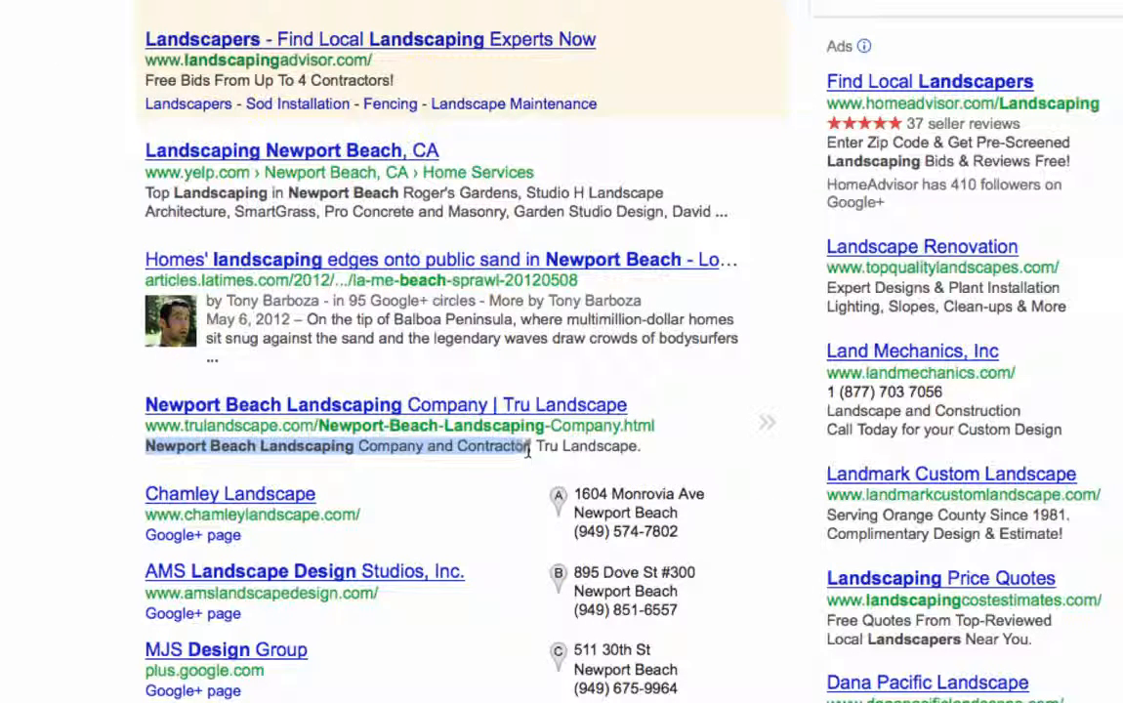
pyautogui.rightClick(518, 459)
pyautogui.click(522, 468)
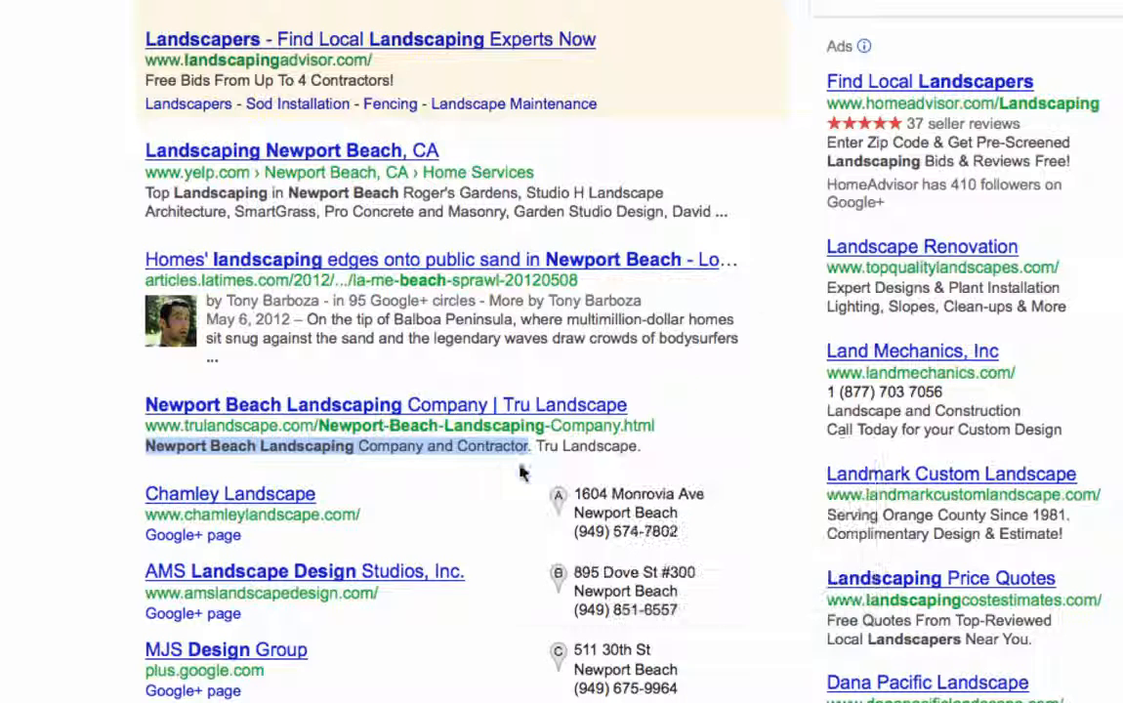
pyautogui.hotkey('ctrl', 'Tab')
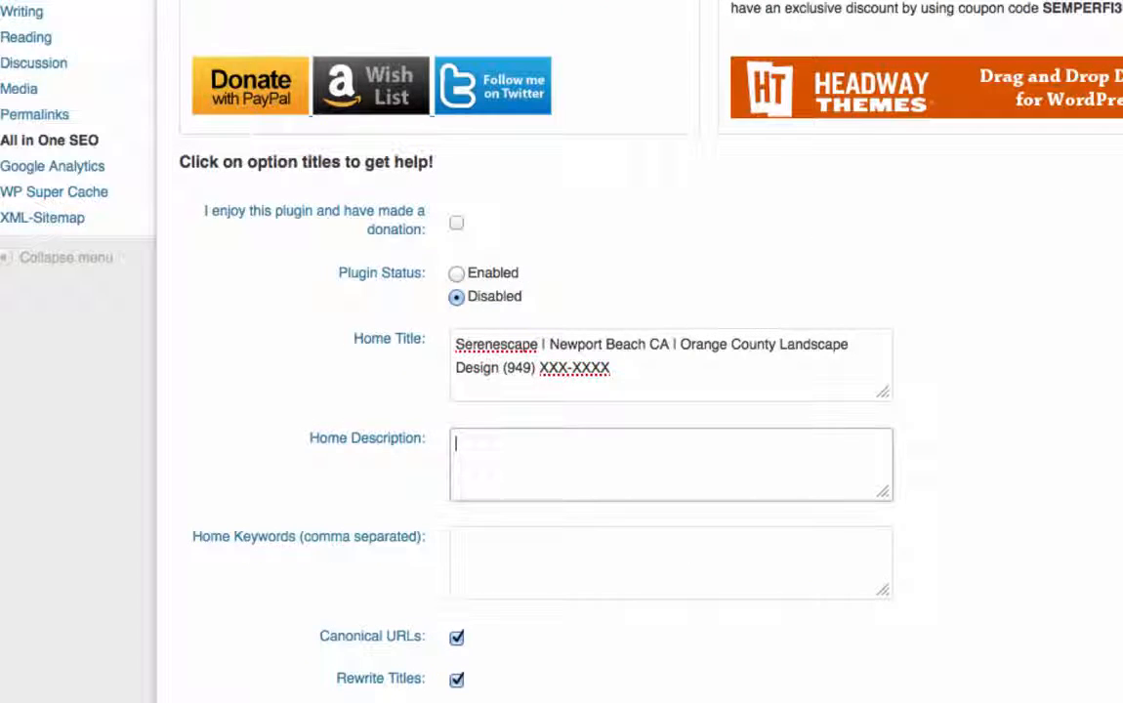
pyautogui.hotkey('ctrl', 'v')
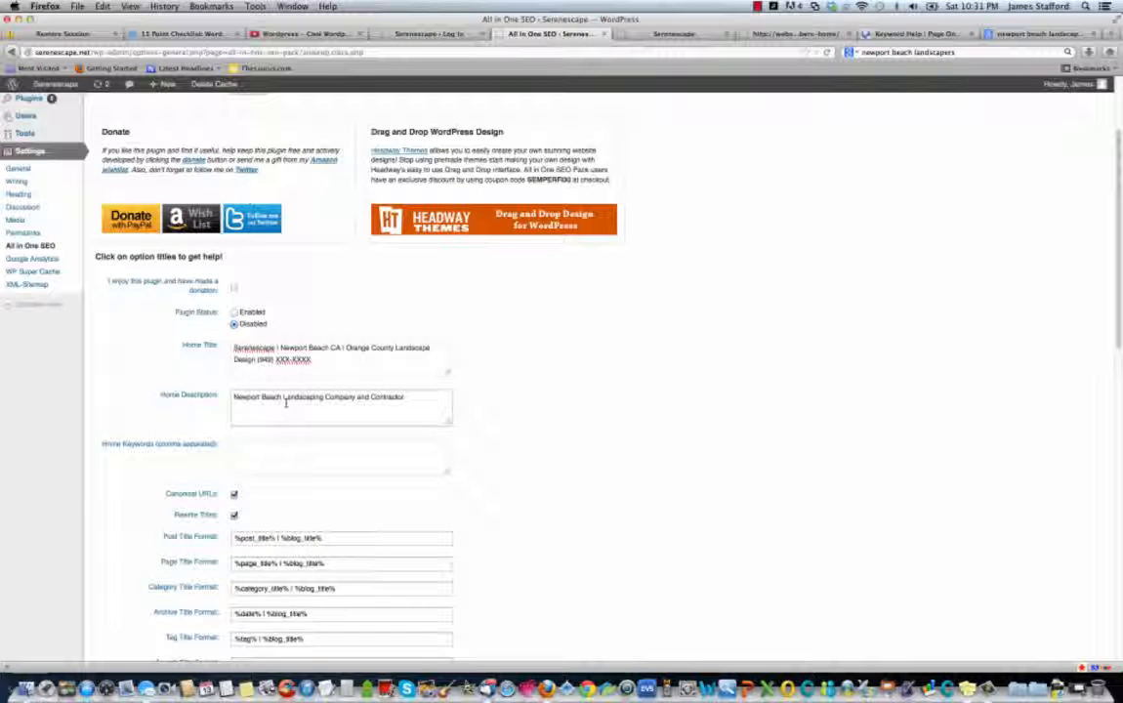
# Enter keywords 'landscaper, landscape design, landscape contractor' and set All in One SEO to Enabled.
pyautogui.click(723, 581)
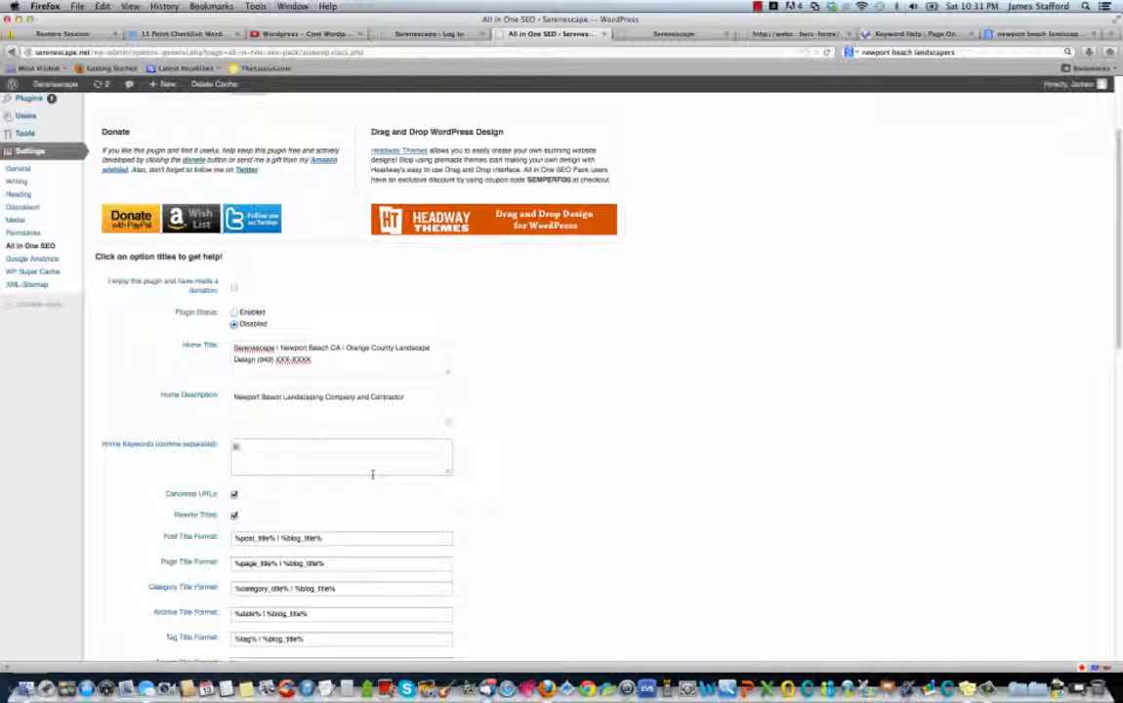
pyautogui.write('landscaper, landscape design, landscape contractor')
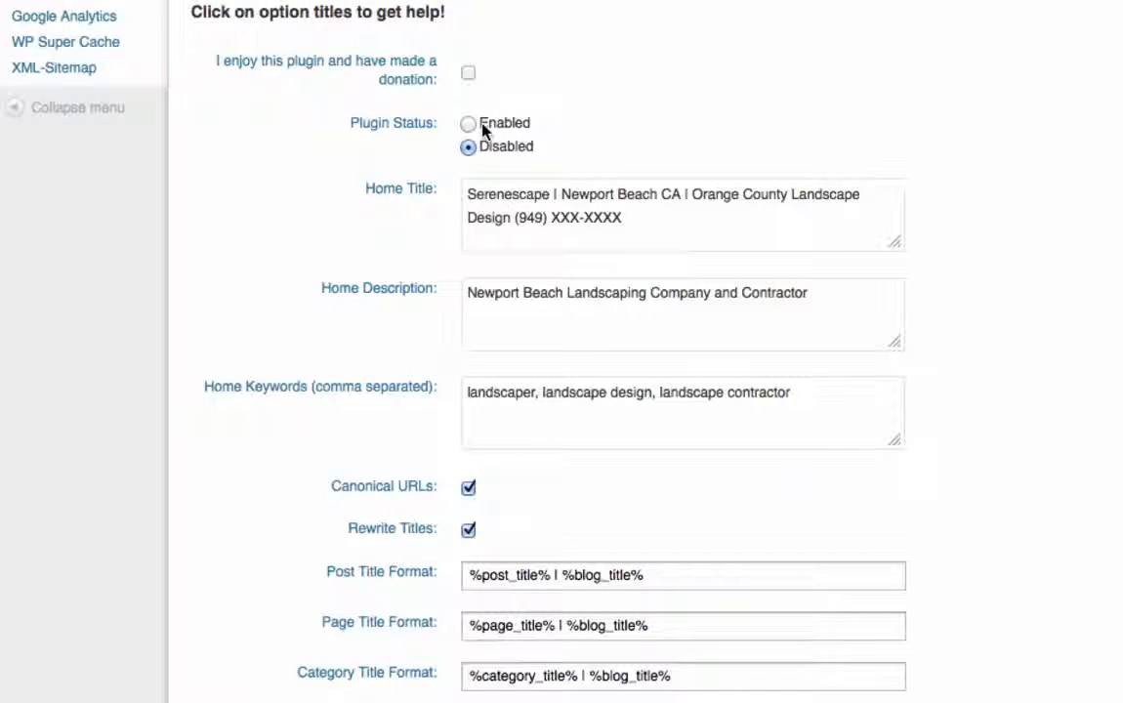
pyautogui.click(469, 124)
pyautogui.scroll(-20, 640, 359)
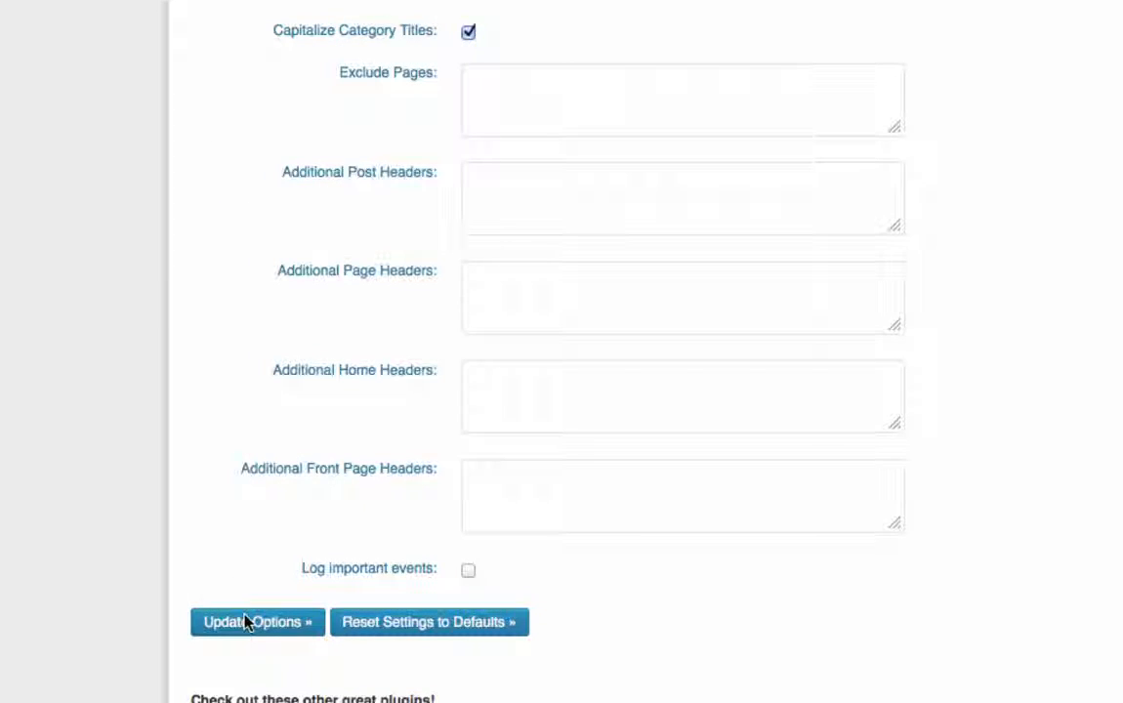
pyautogui.scroll(20, 658, 470)
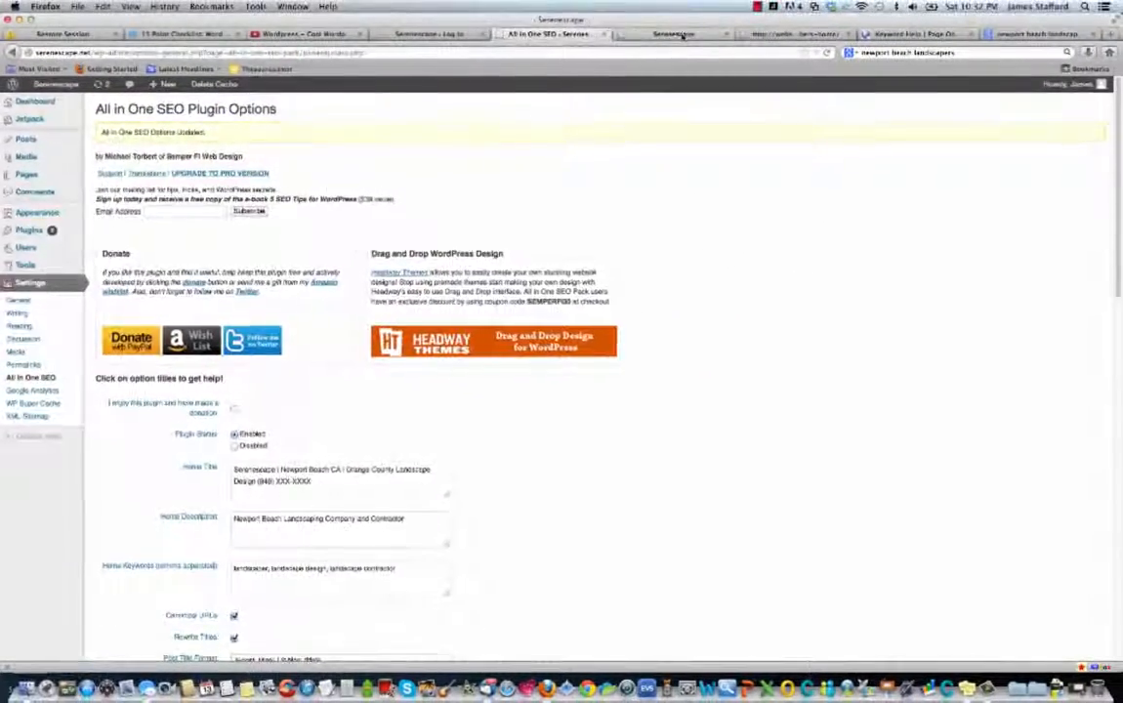
pyautogui.click(679, 31)
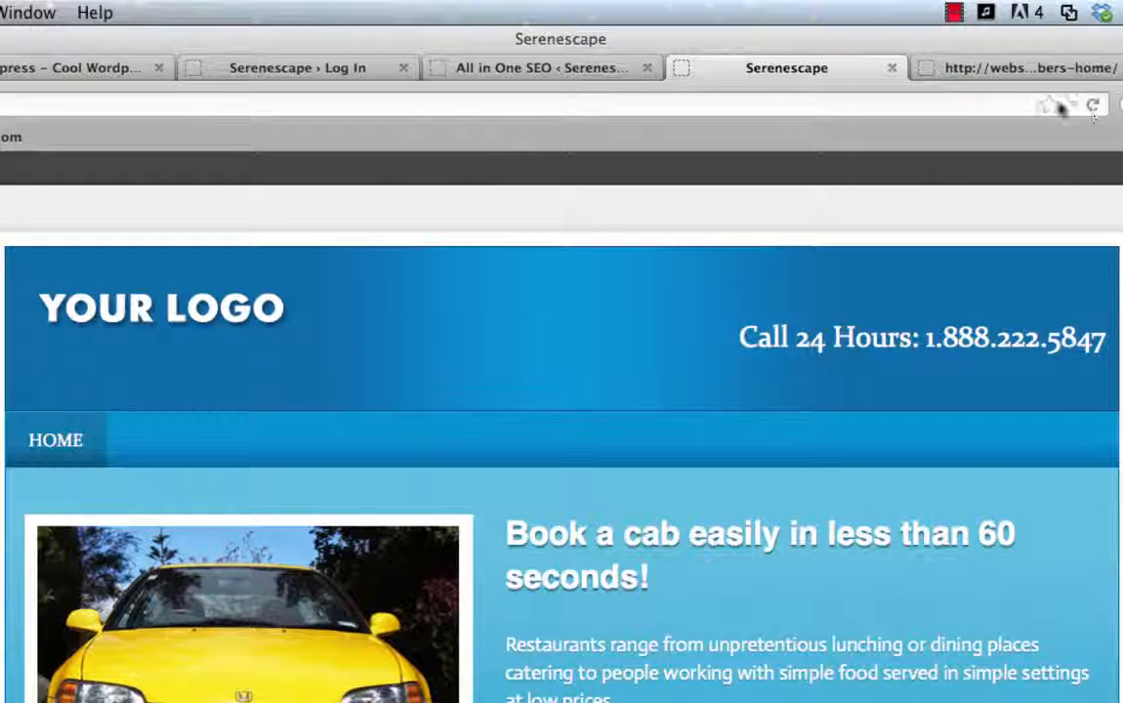
# Reload the homepage to see the new 'Serenescape | Newport Beach CA' title.
pyautogui.click(1090, 106)
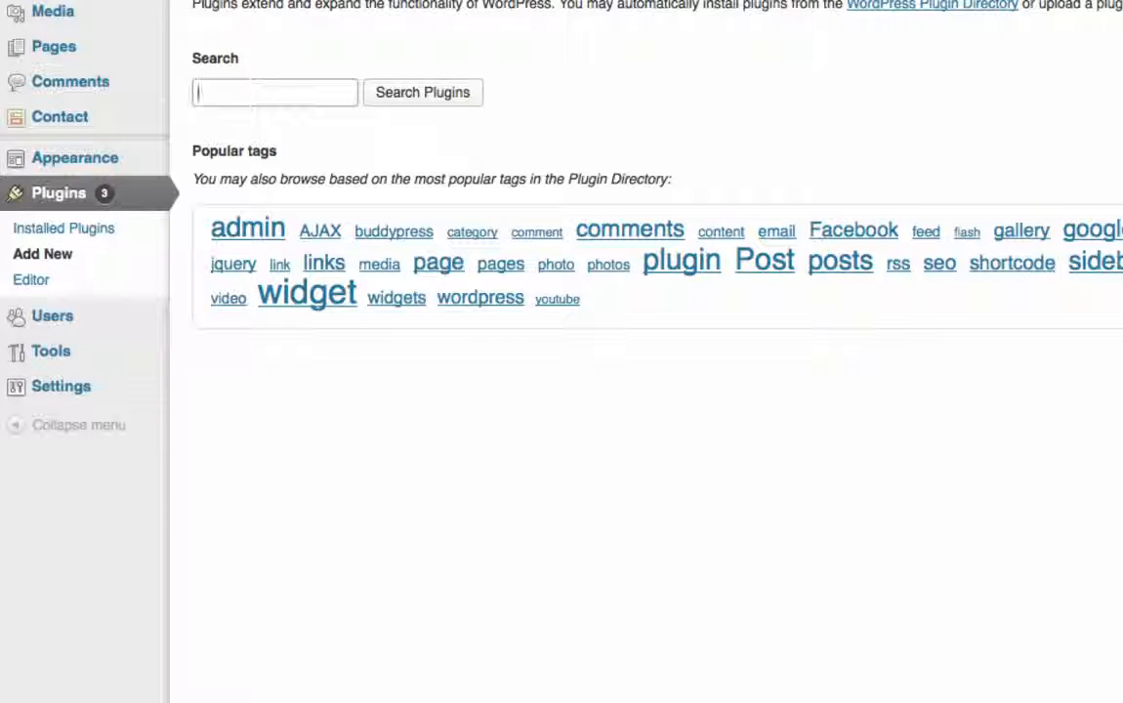
# Find 'seo friendly images' in the plugin directory, then install and activate SEO Friendly Images 2.7.5.
pyautogui.click(197, 91)
pyautogui.click(276, 96)
pyautogui.write('s')
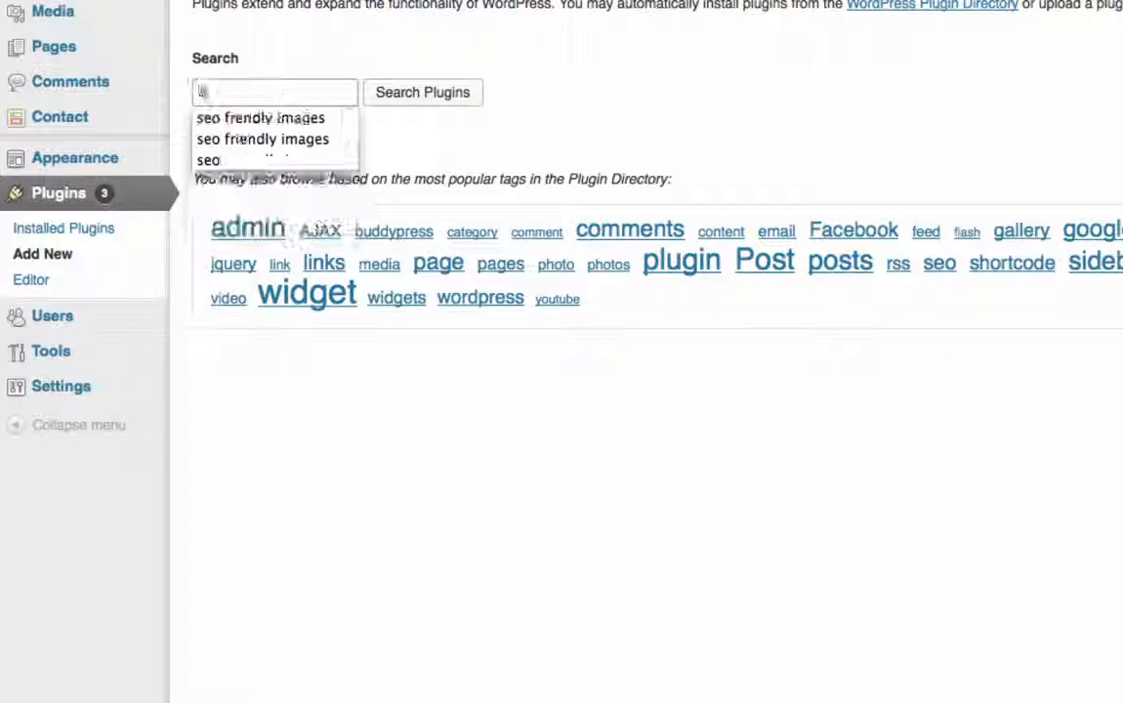
pyautogui.click(262, 138)
pyautogui.click(401, 98)
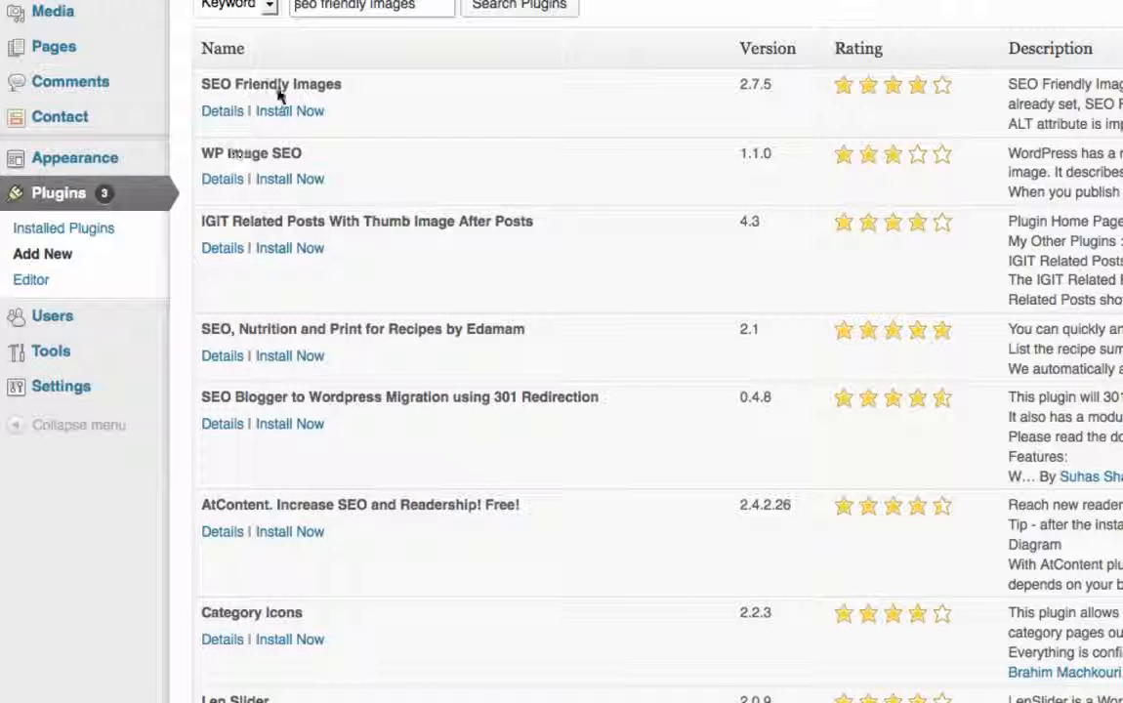
pyautogui.click(297, 111)
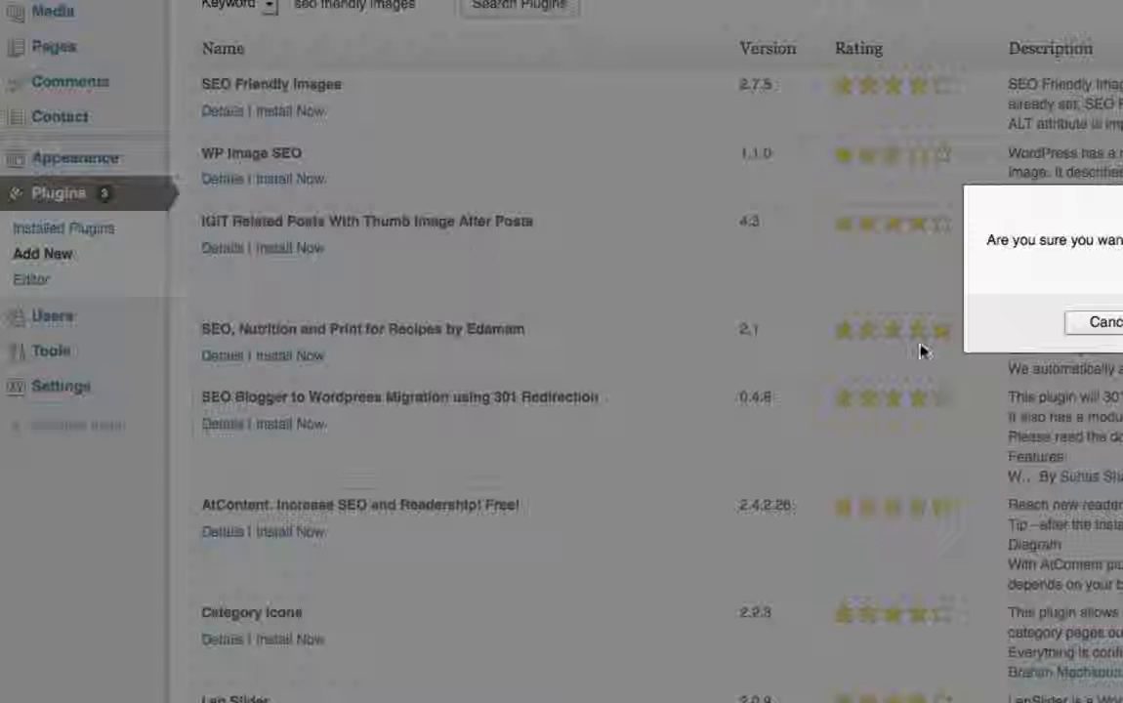
pyautogui.click(1122, 322)
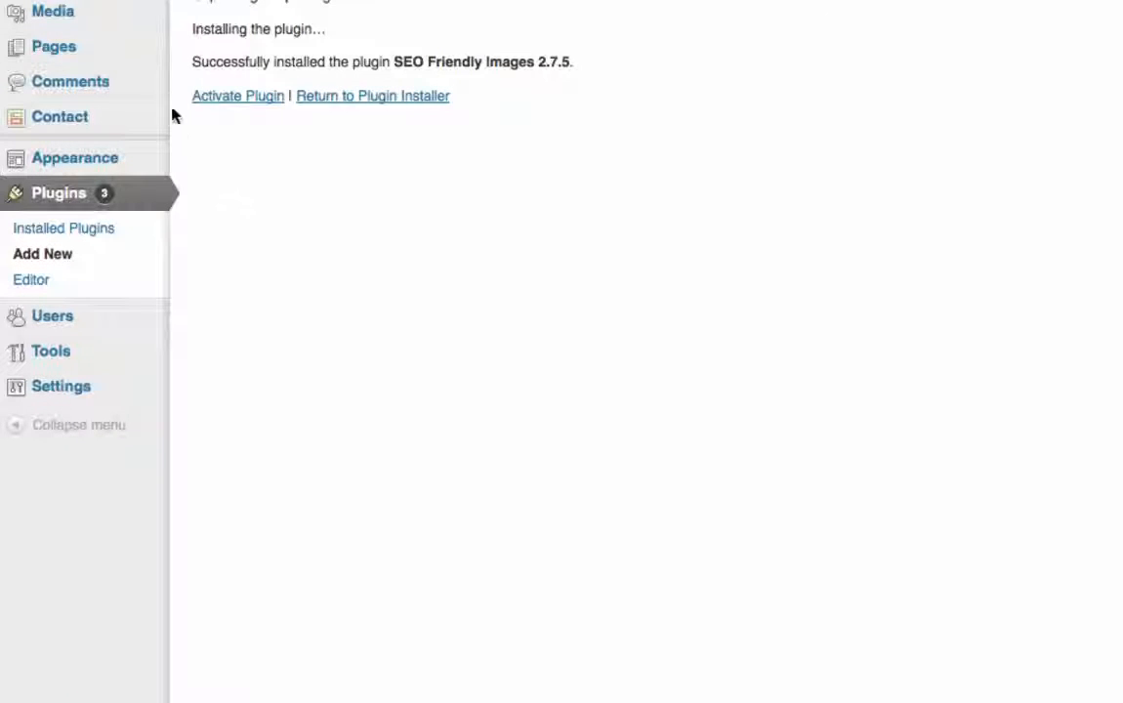
pyautogui.click(227, 98)
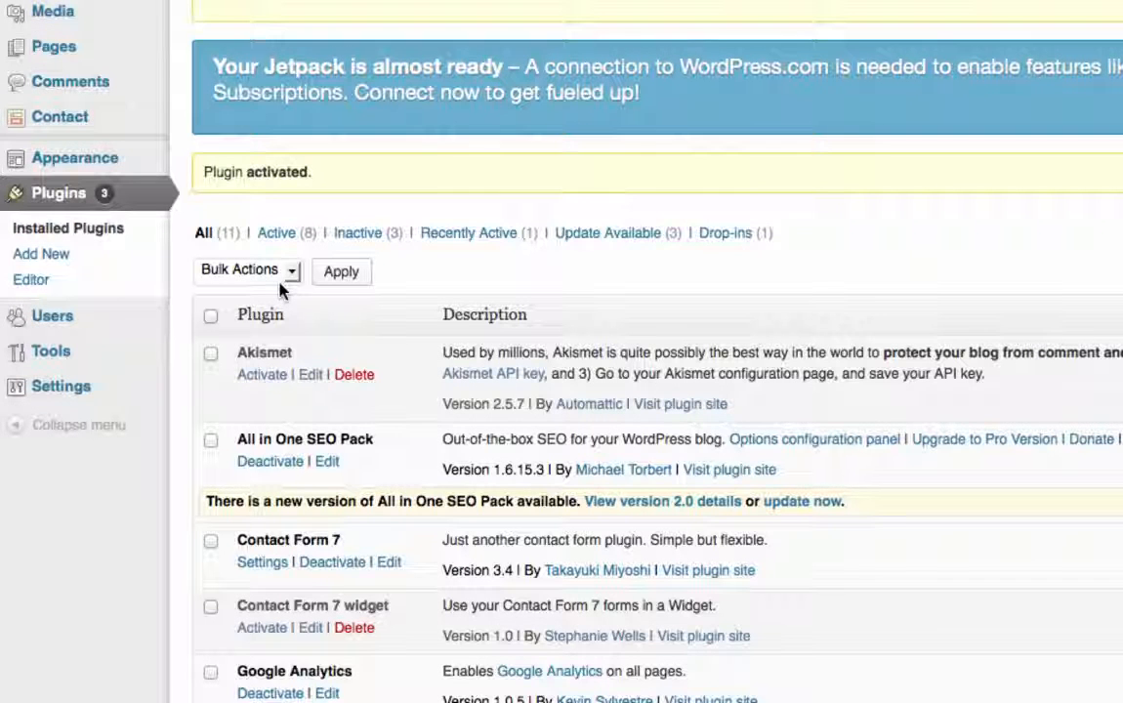
pyautogui.click(69, 390)
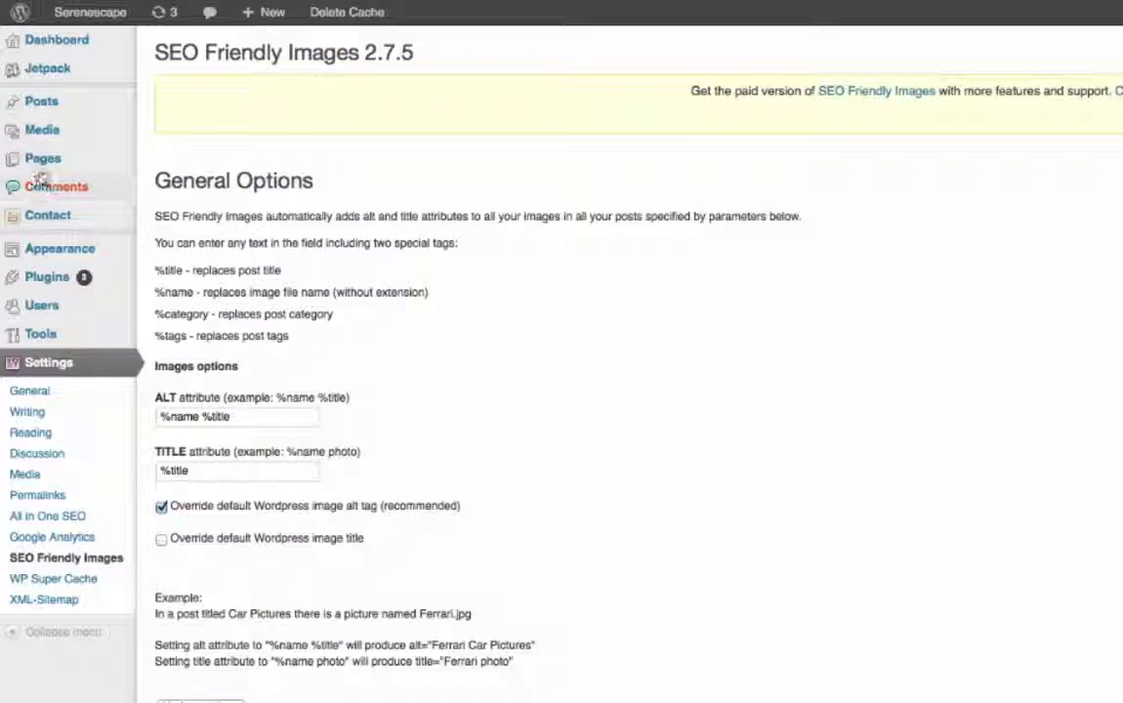
# Open the All Pages list in a new tab to view its SEO Title column.
pyautogui.moveTo(44, 162)
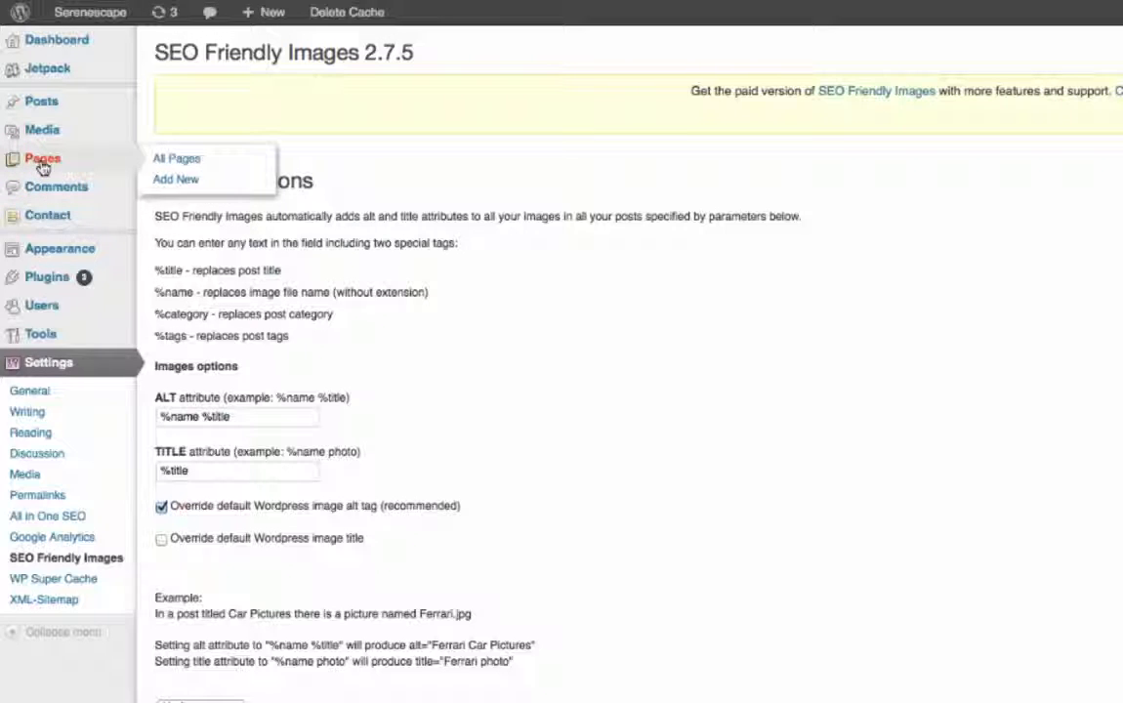
pyautogui.rightClick(185, 164)
pyautogui.click(214, 176)
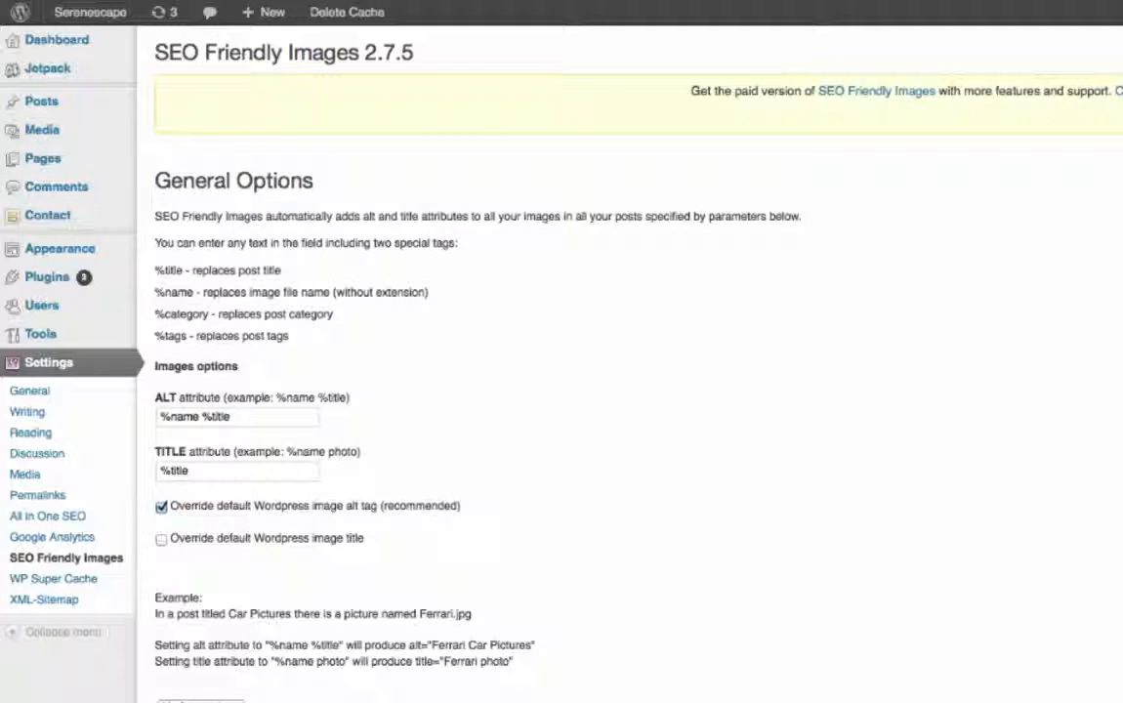
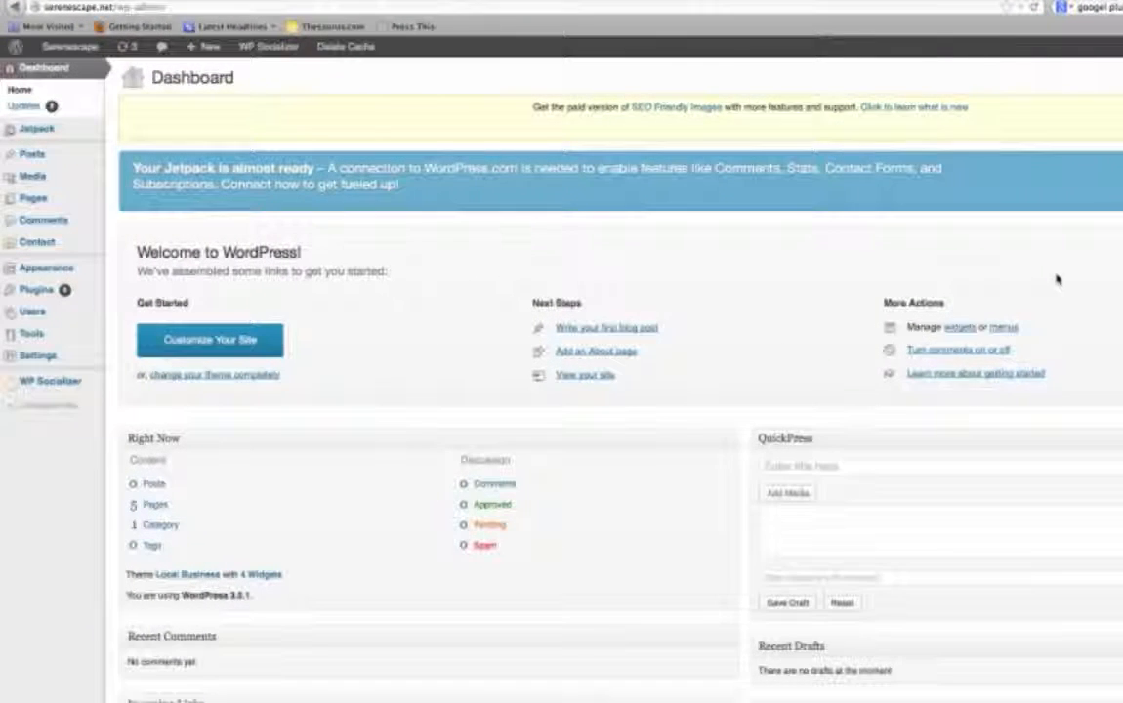
# Upload gplus-author.zip as a new plugin, install it, and activate the Google+ rel=author plugin.
pyautogui.moveTo(35, 292)
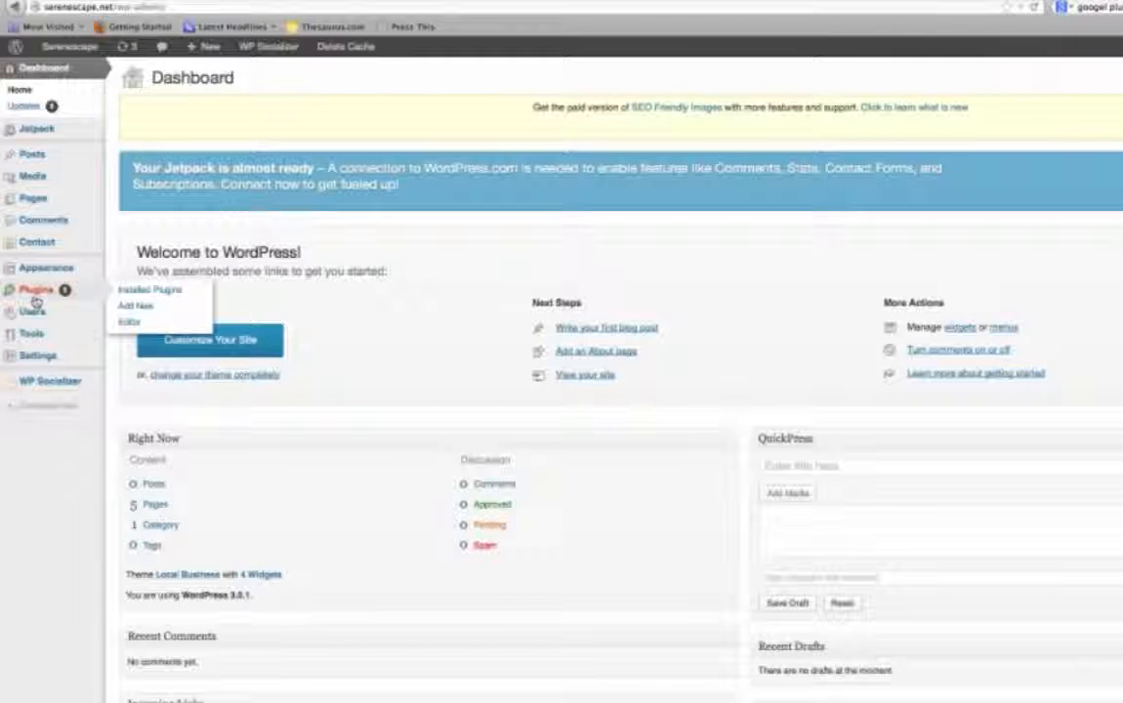
pyautogui.click(154, 307)
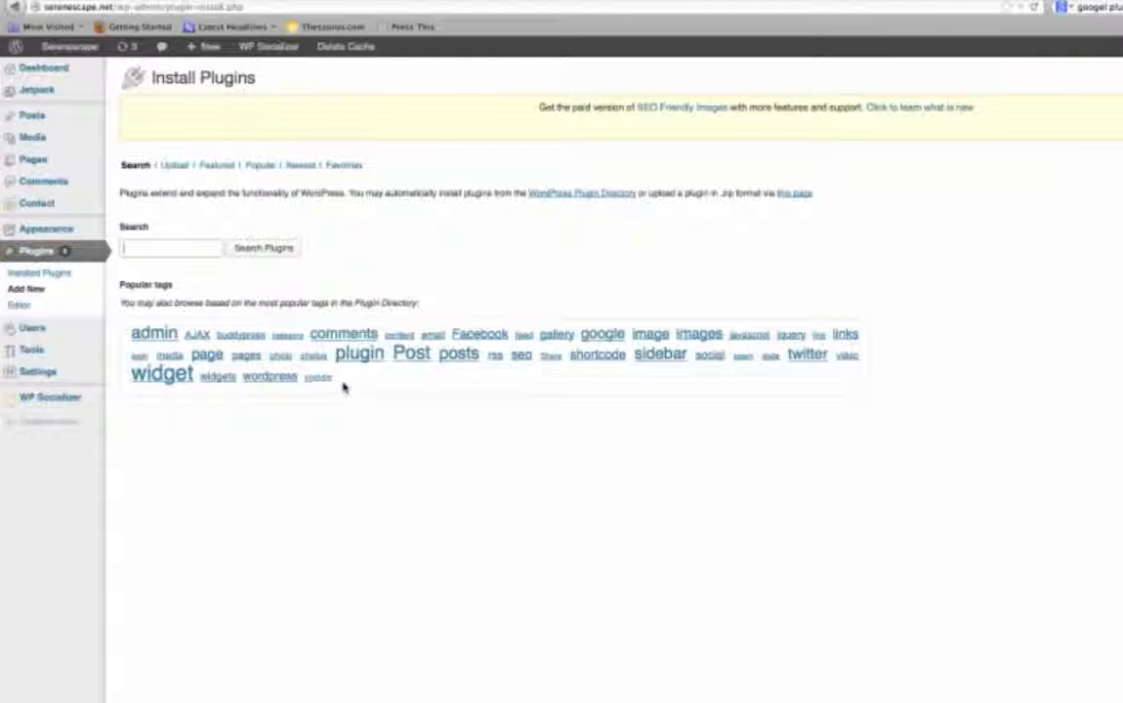
pyautogui.click(174, 165)
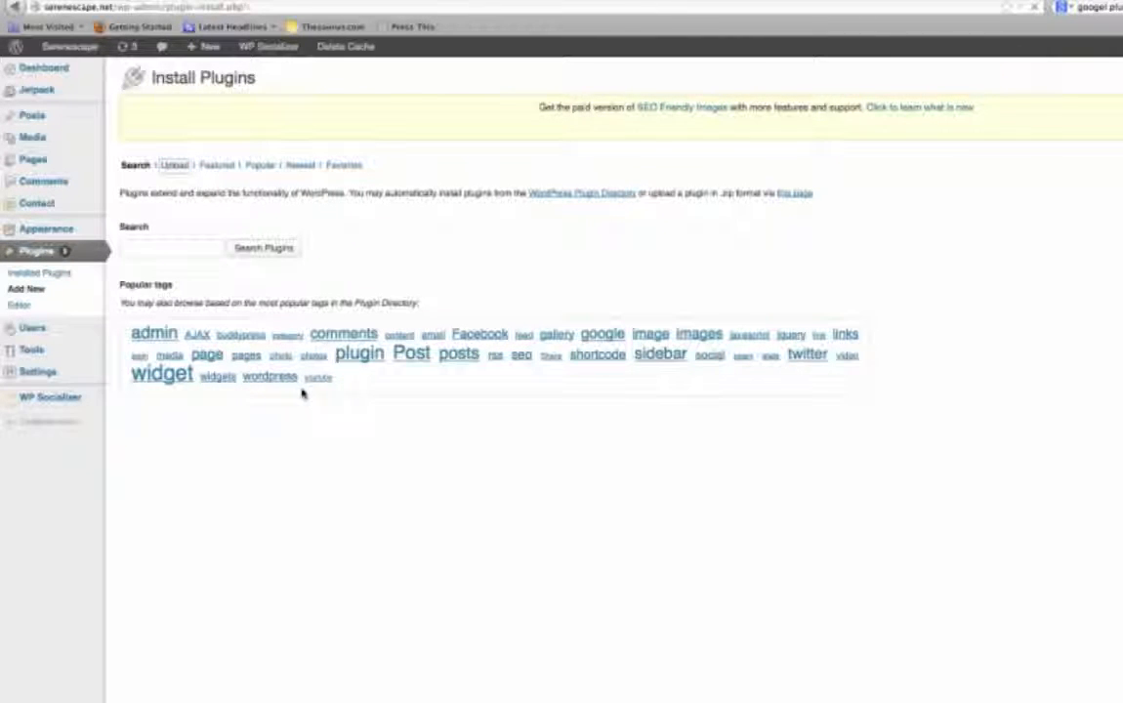
pyautogui.click(267, 246)
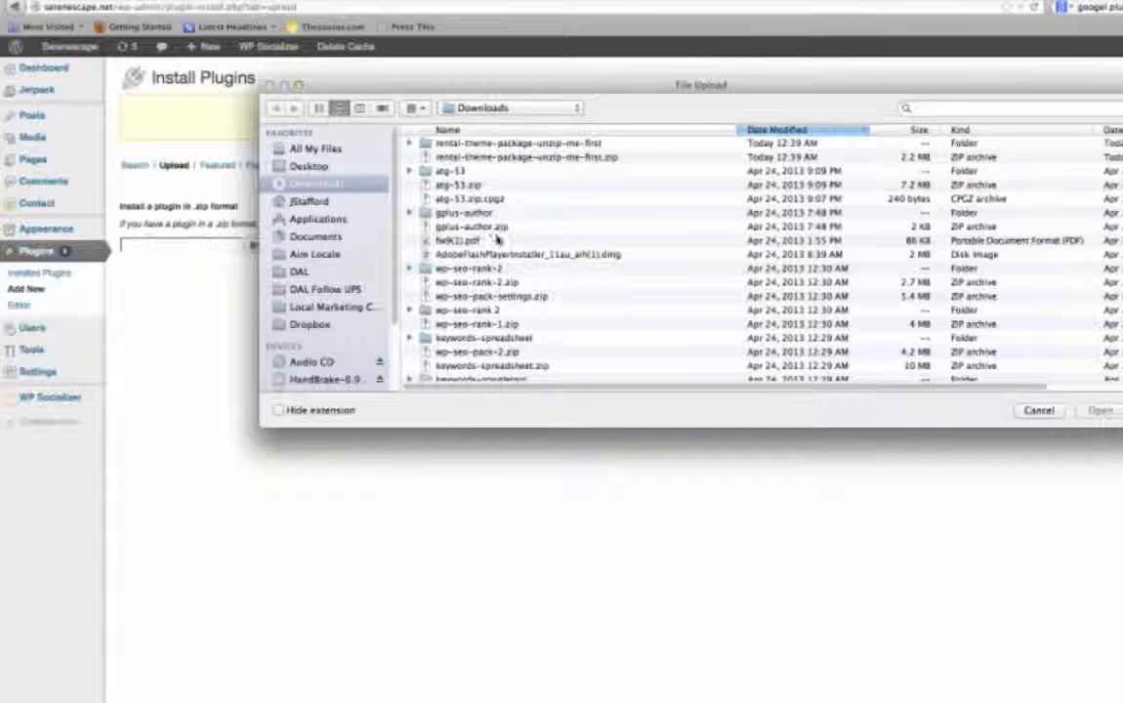
pyautogui.click(440, 226)
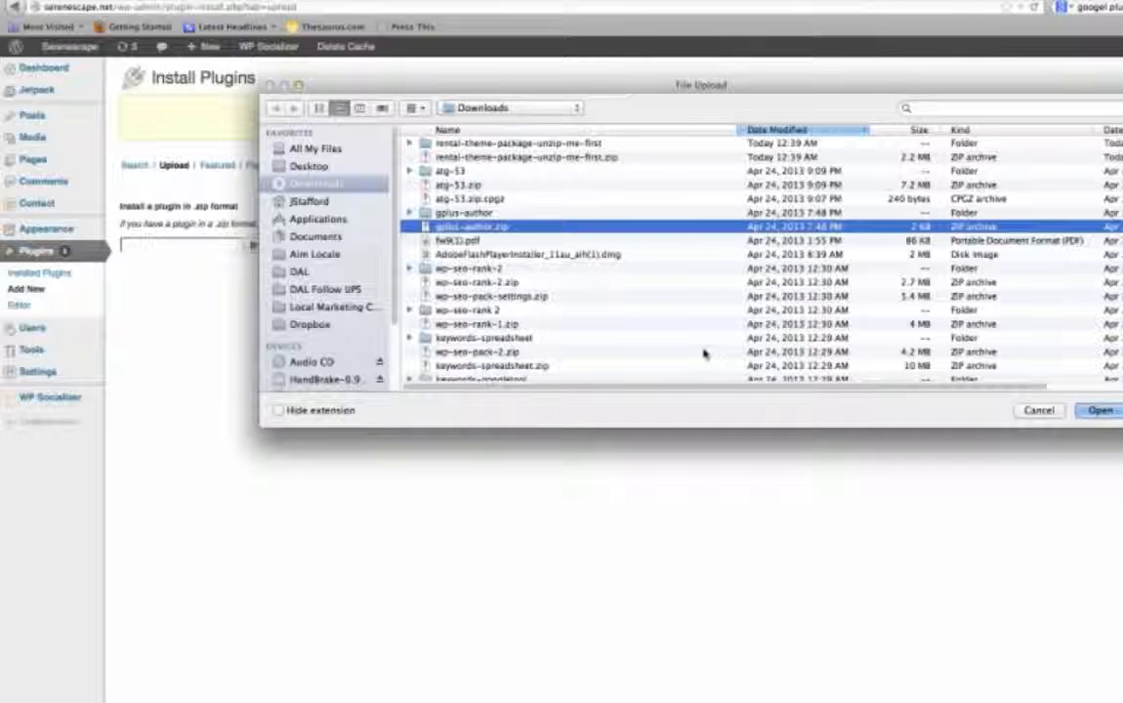
pyautogui.click(1096, 413)
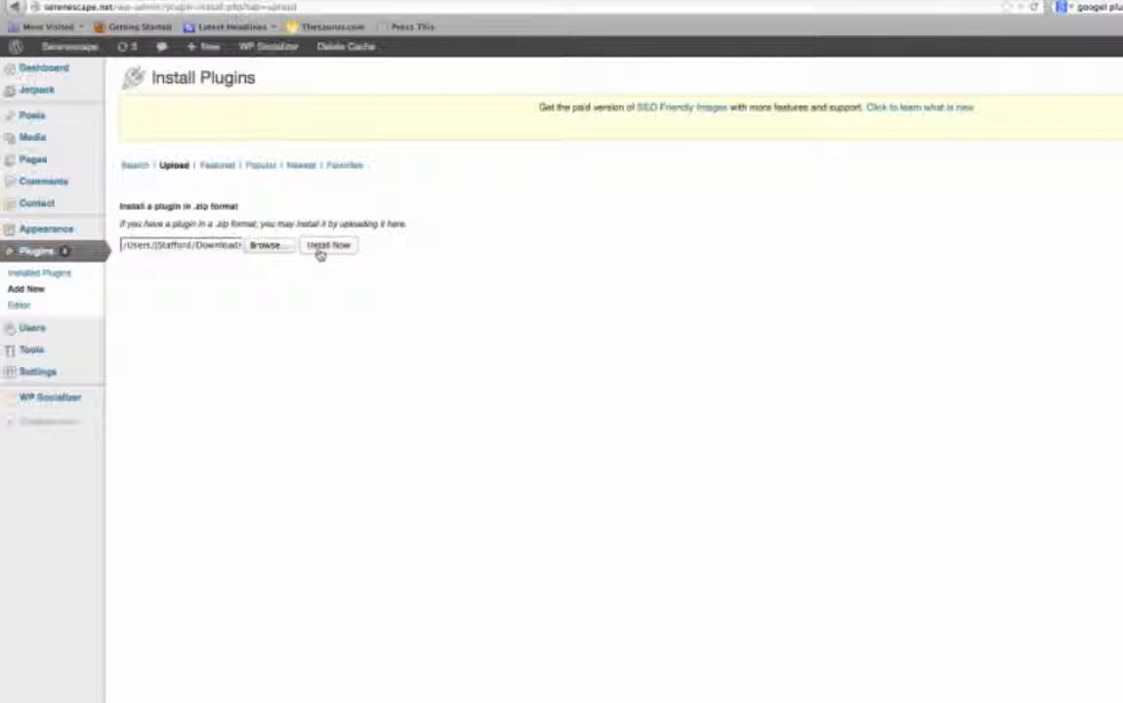
pyautogui.click(321, 250)
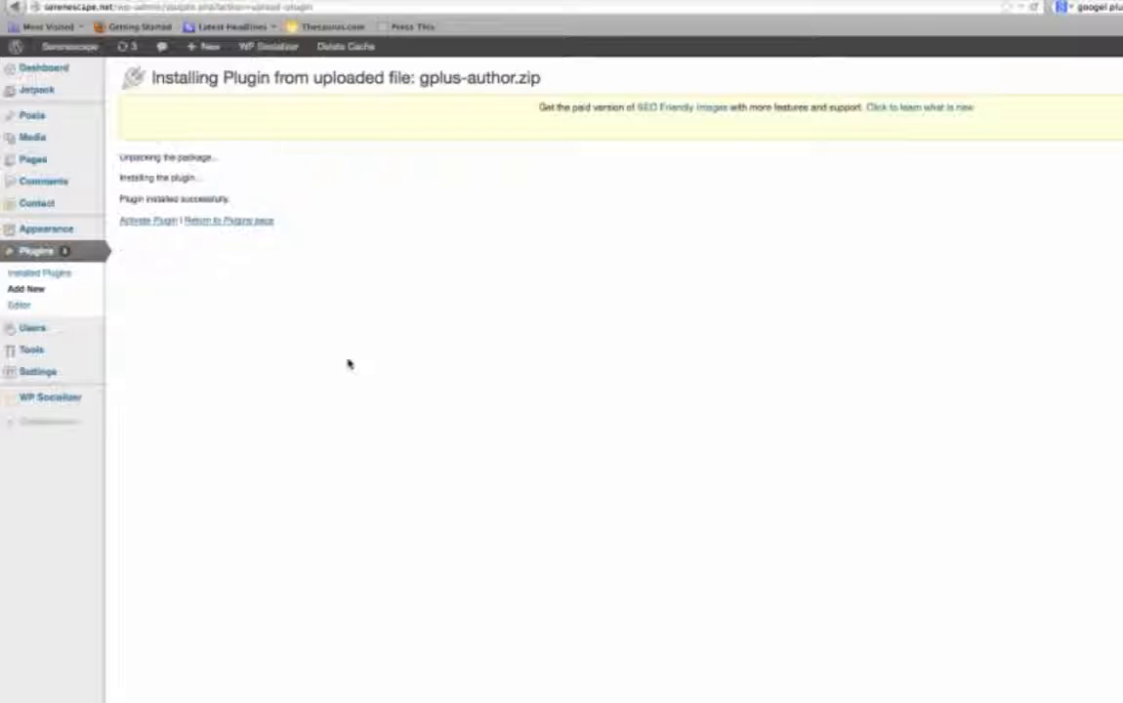
pyautogui.click(149, 222)
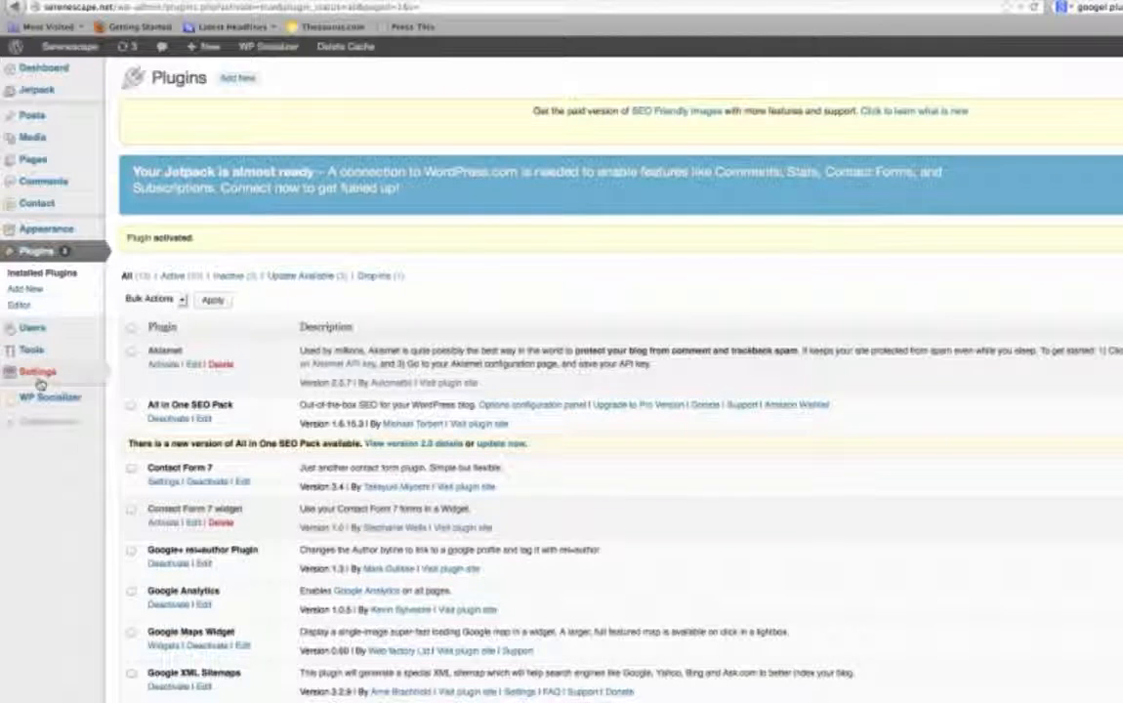
pyautogui.moveTo(55, 159)
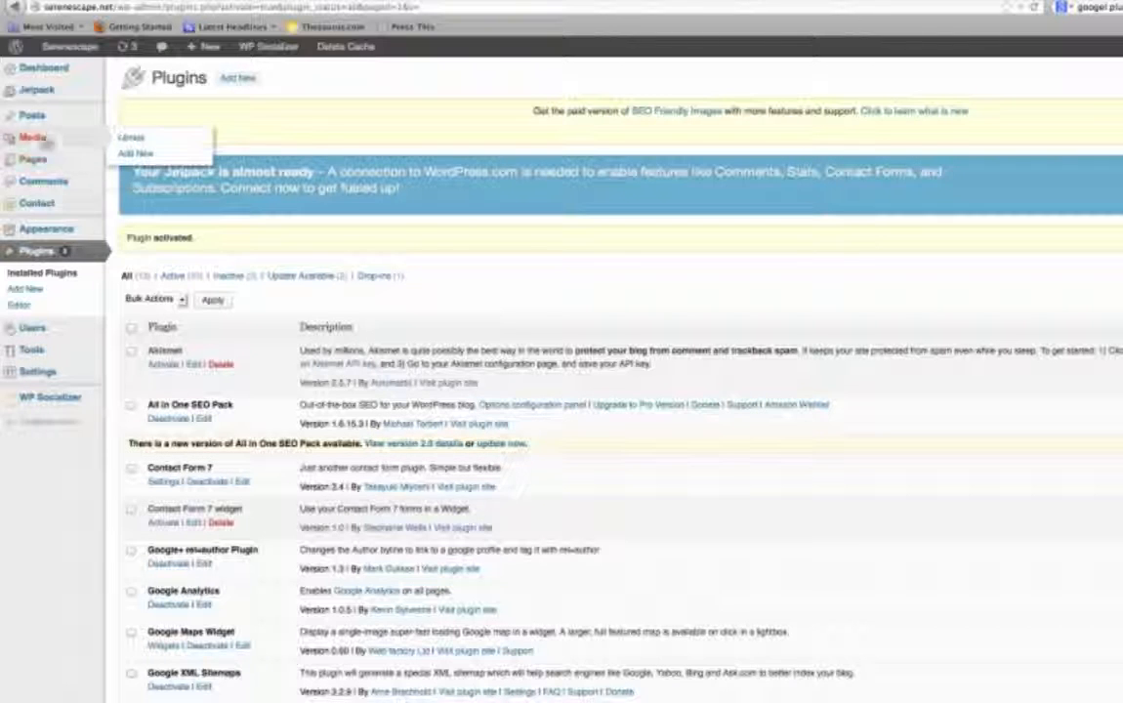
pyautogui.moveTo(45, 375)
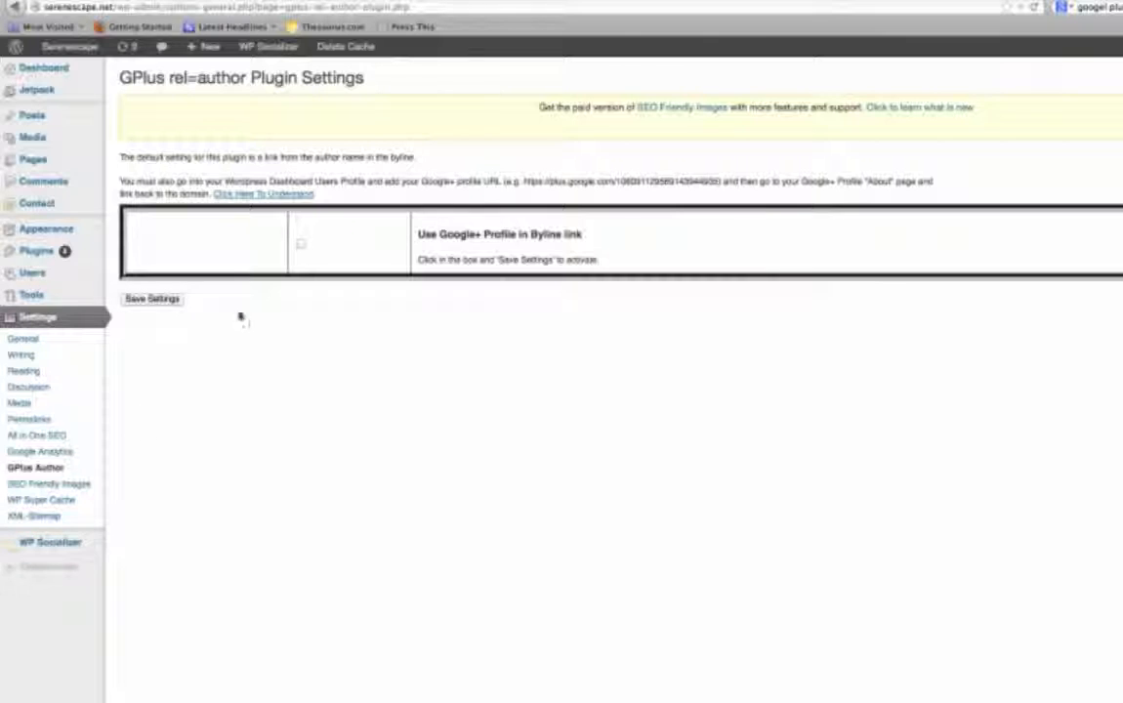
# Enable 'Use Google+ Profile in Byline link', save, then go to the profile's Google+ URL field.
pyautogui.click(301, 244)
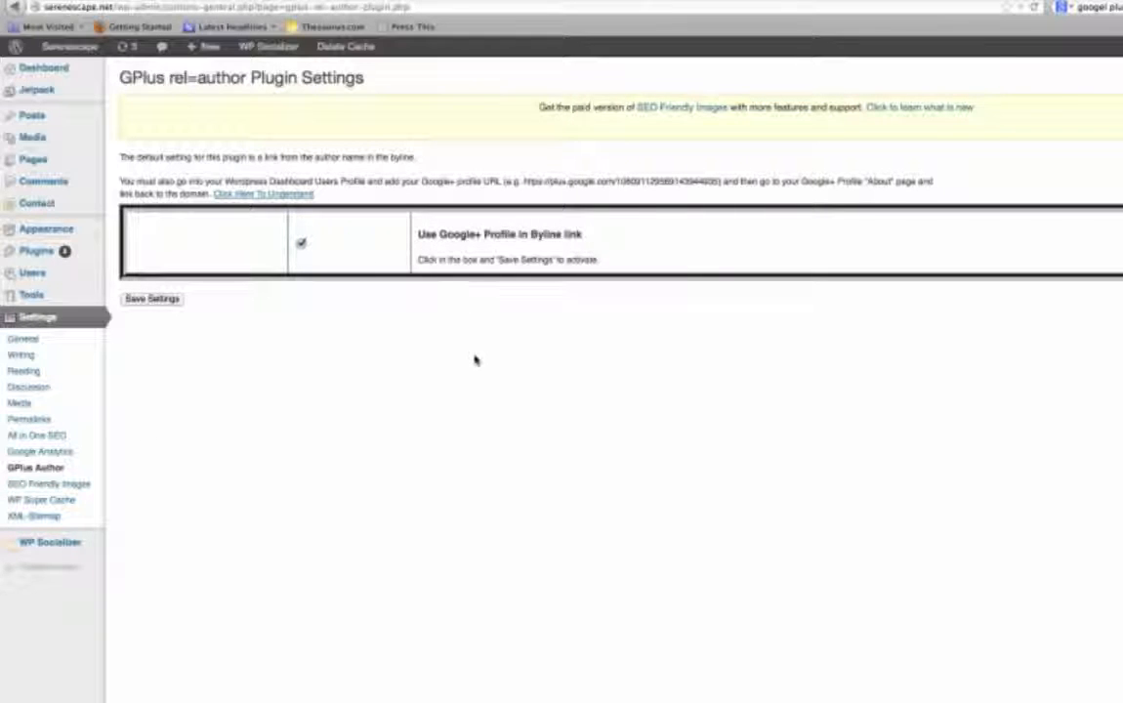
pyautogui.click(147, 302)
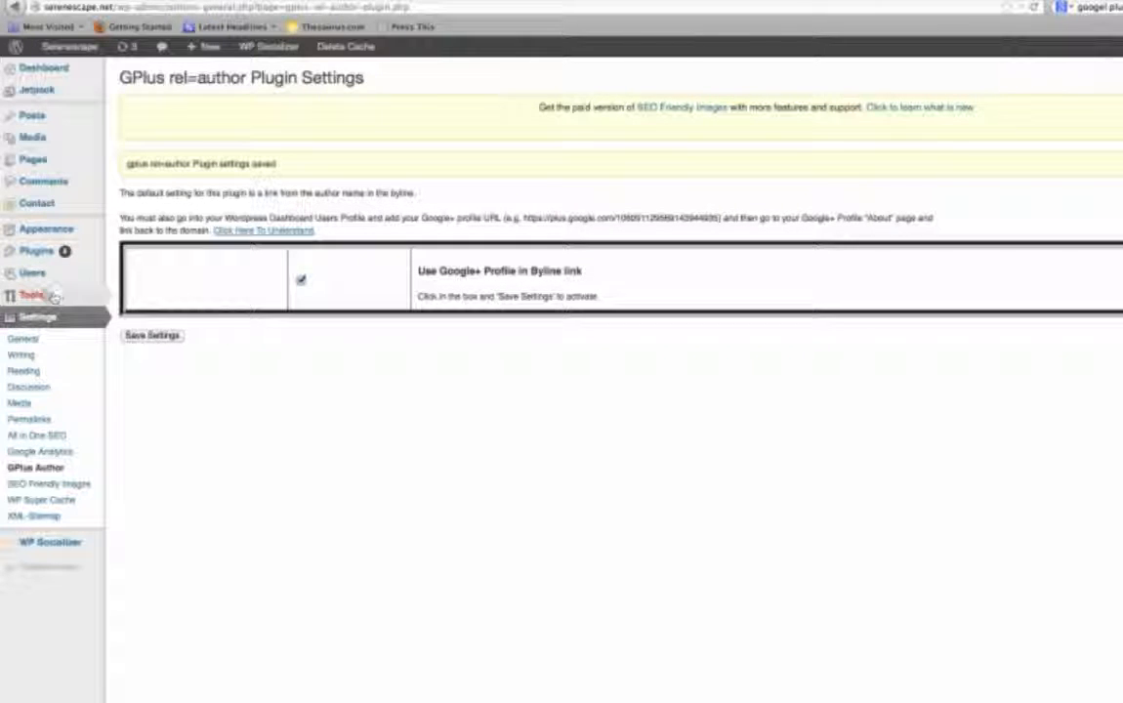
pyautogui.moveTo(40, 282)
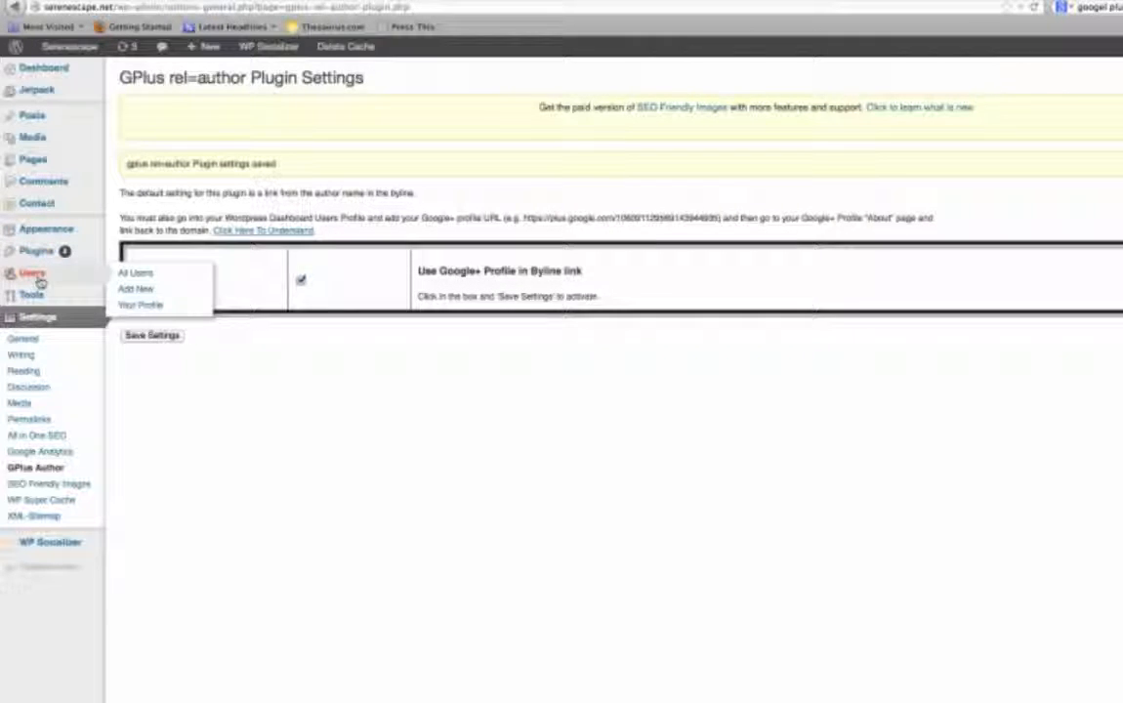
pyautogui.click(142, 307)
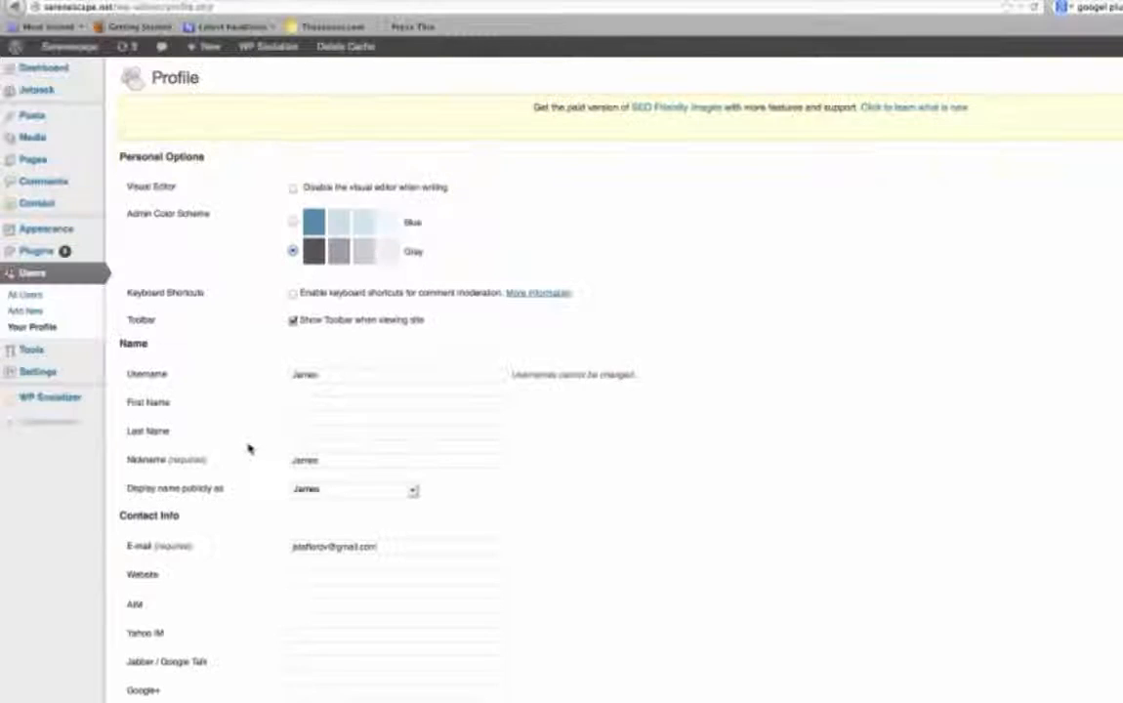
pyautogui.scroll(-5, 242, 447)
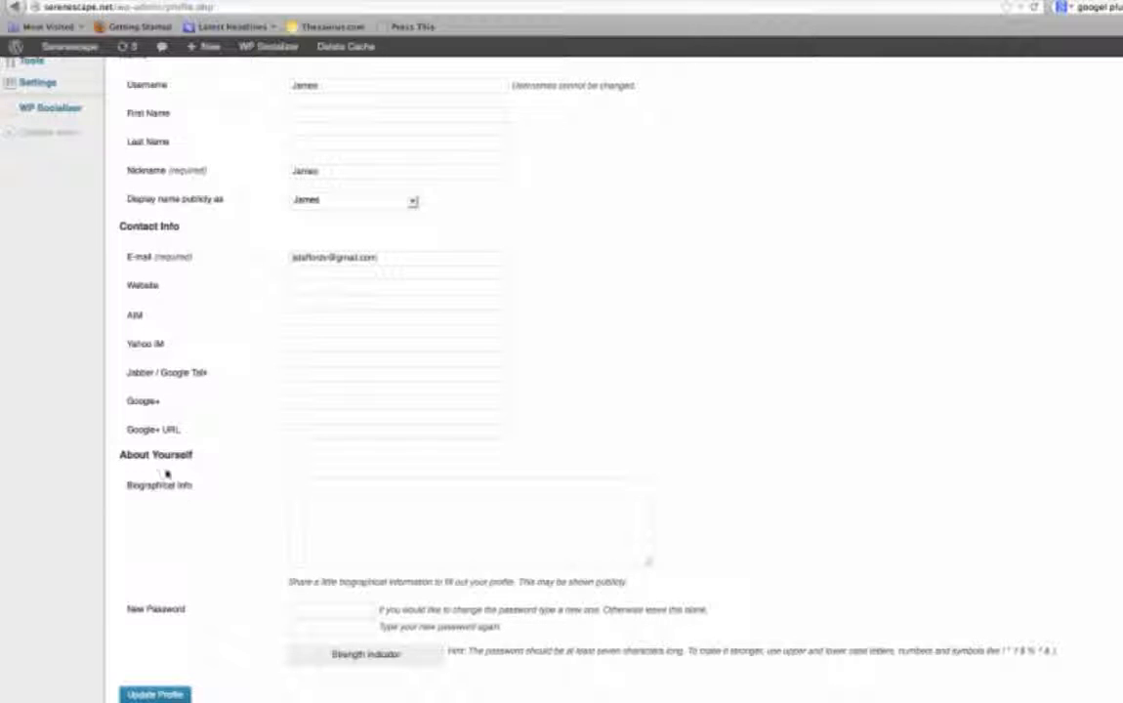
pyautogui.click(298, 430)
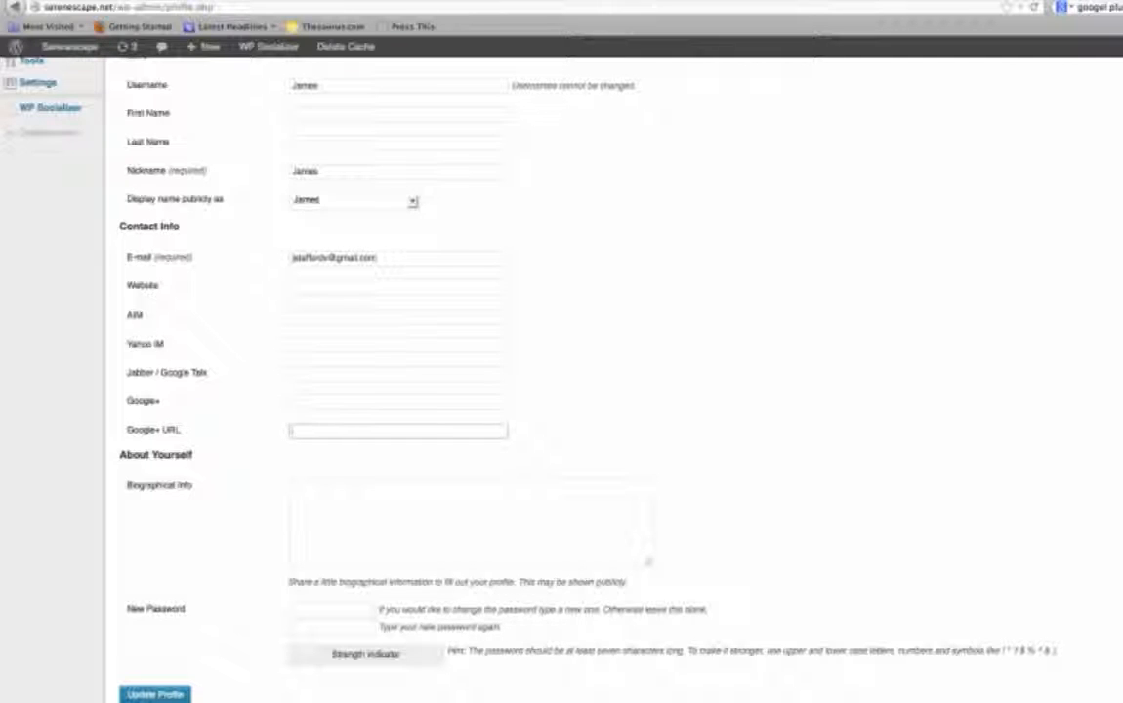
# Search for 'google plus' in a new tab and open the Google+ profile page.
pyautogui.click(1033, 1)
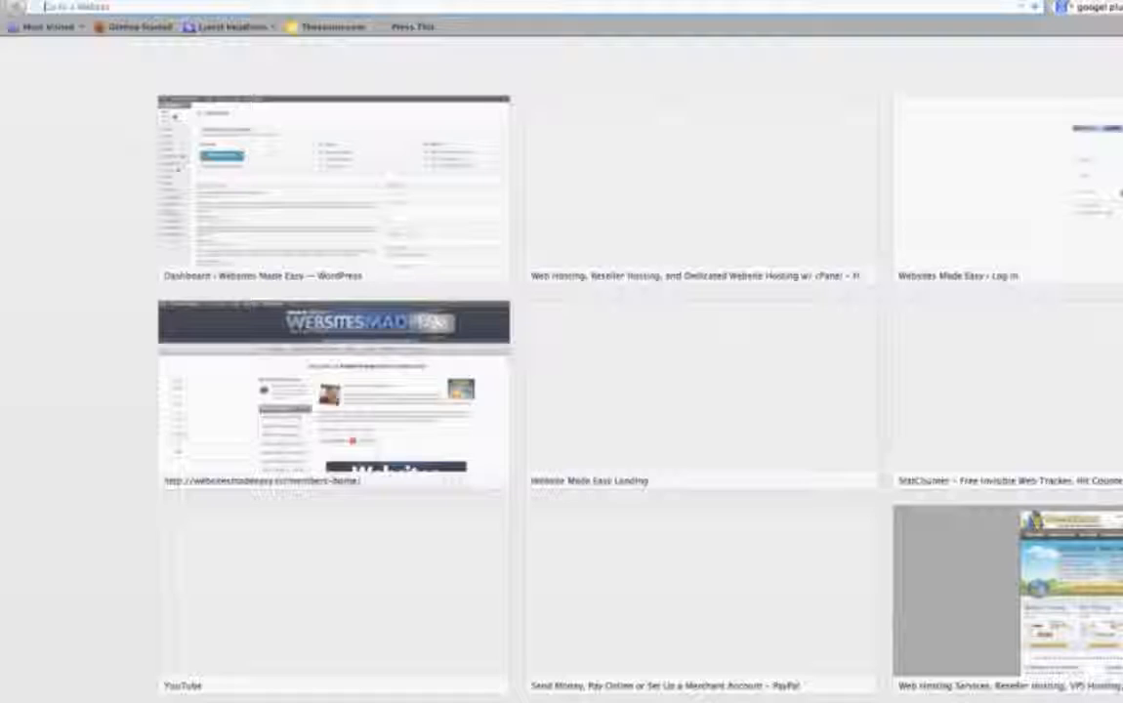
pyautogui.click(1102, 6)
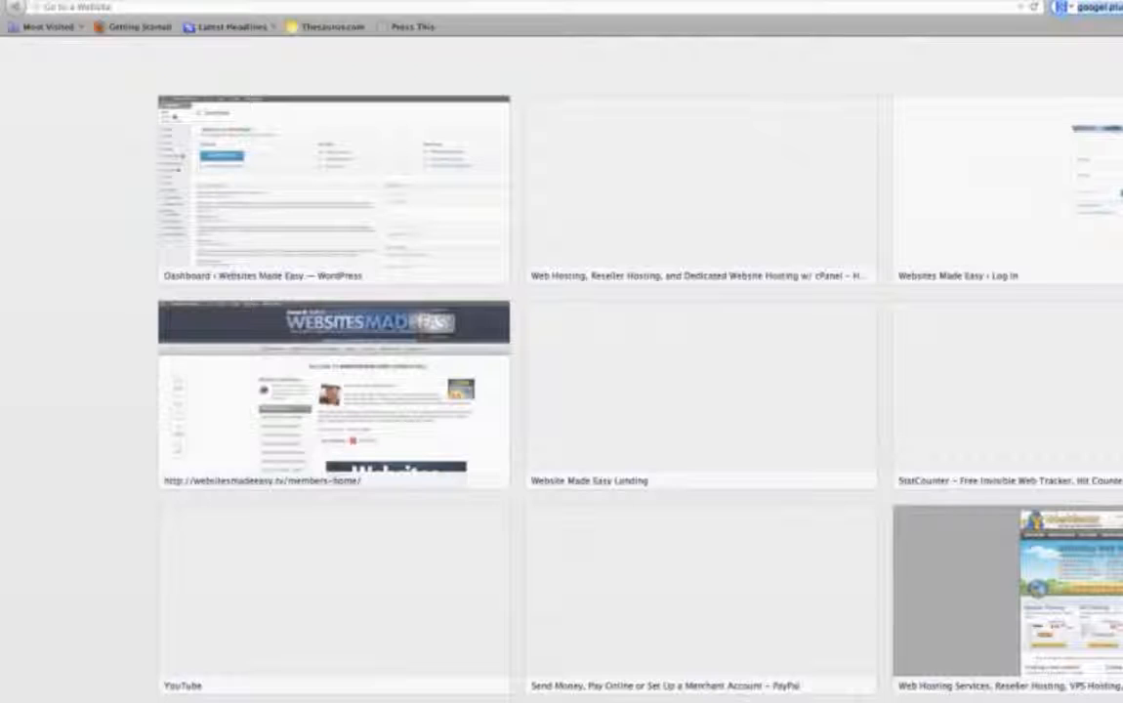
pyautogui.press('Return')
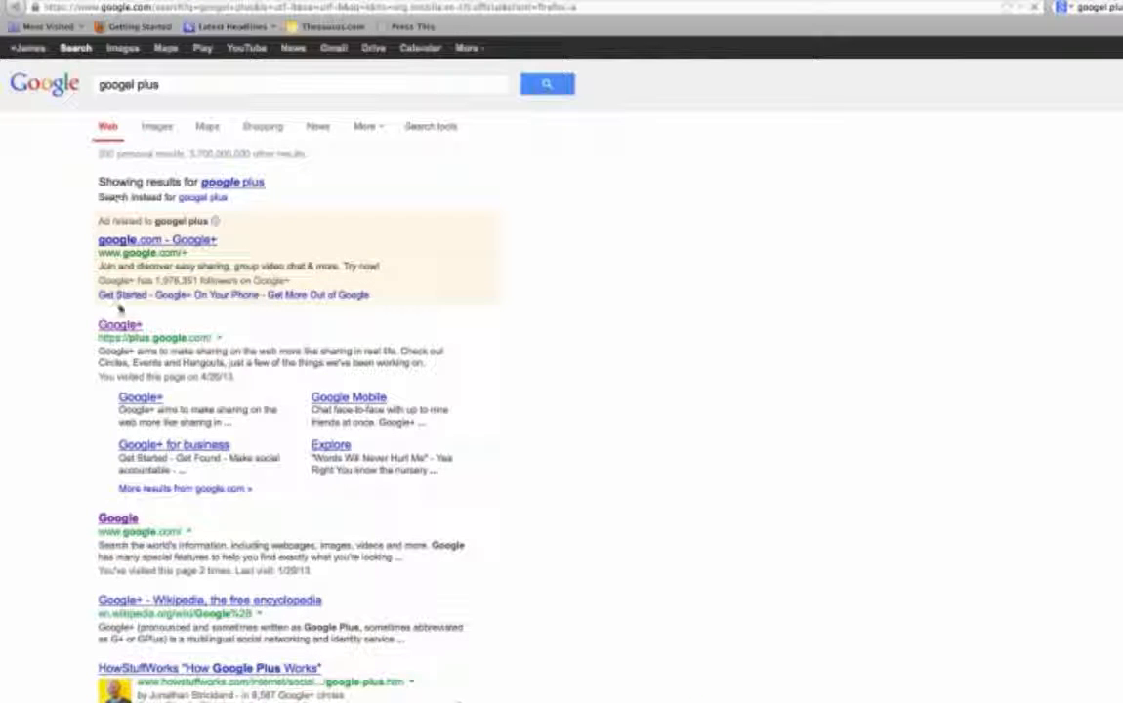
pyautogui.click(120, 328)
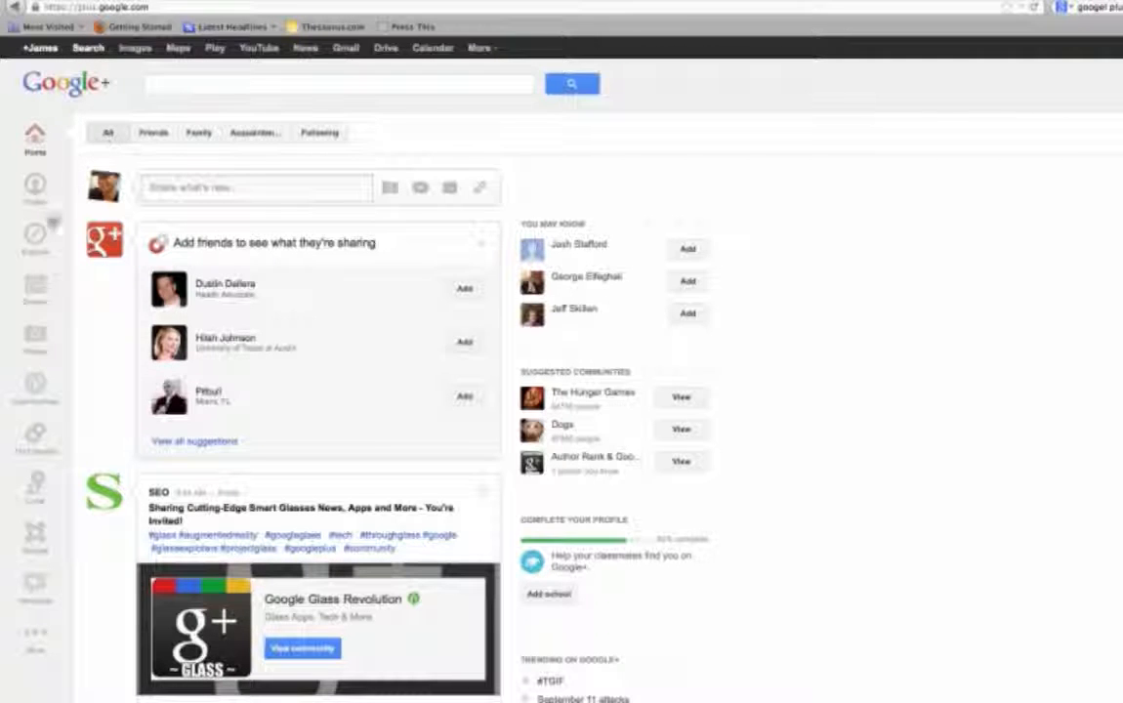
pyautogui.click(35, 188)
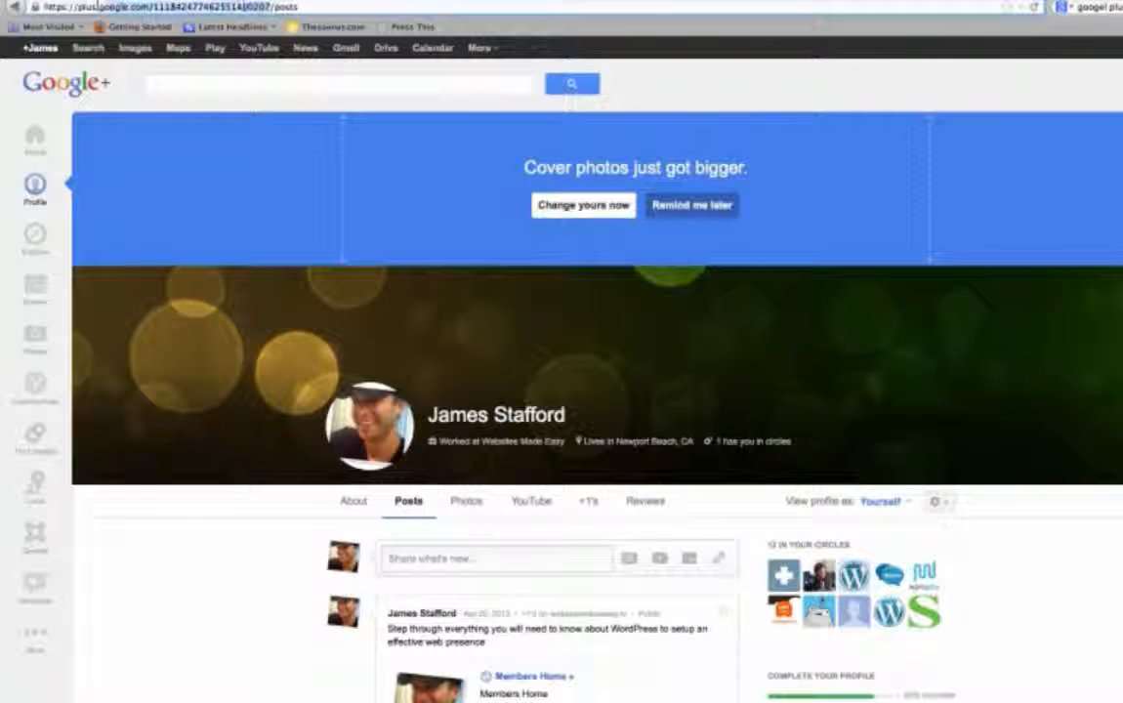
# Copy the Google+ profile page's address from the browser address bar.
pyautogui.moveTo(97, 7); pyautogui.dragTo(39, 8)
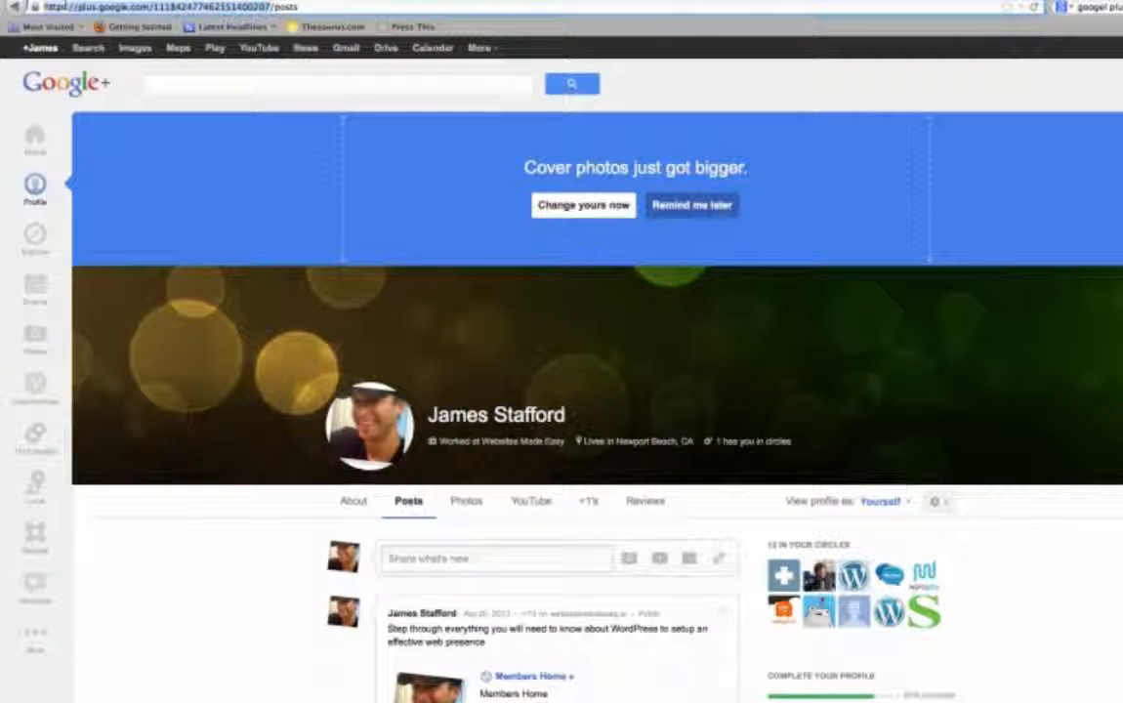
pyautogui.rightClick(102, 8)
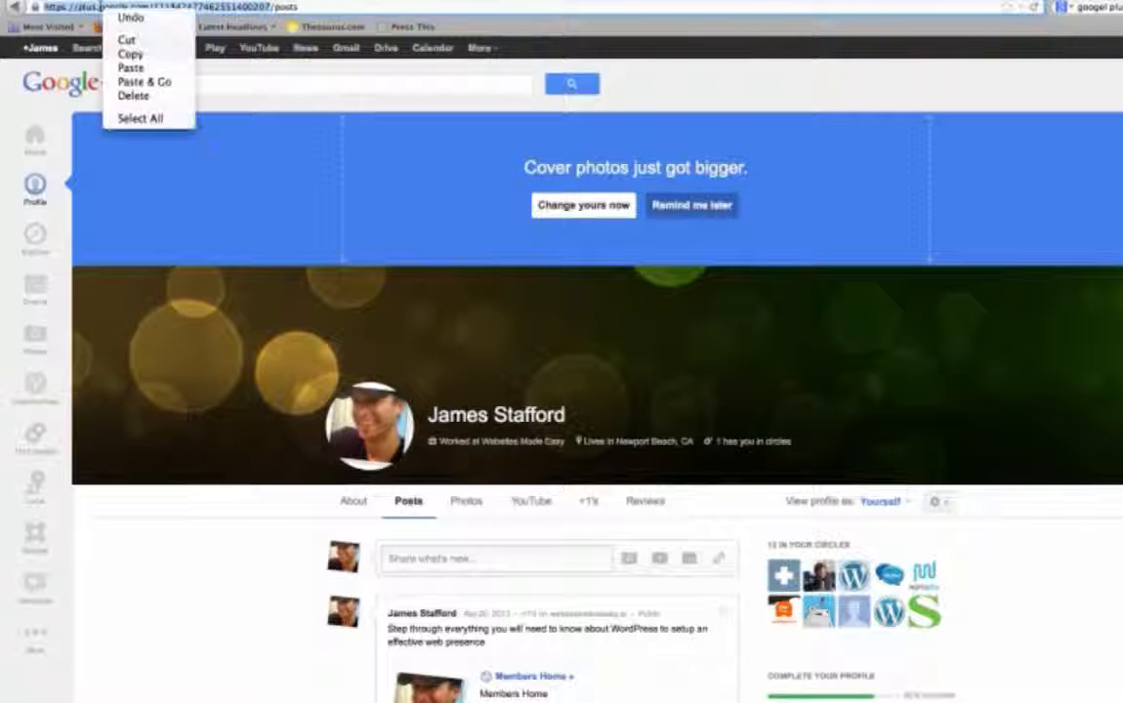
pyautogui.click(132, 54)
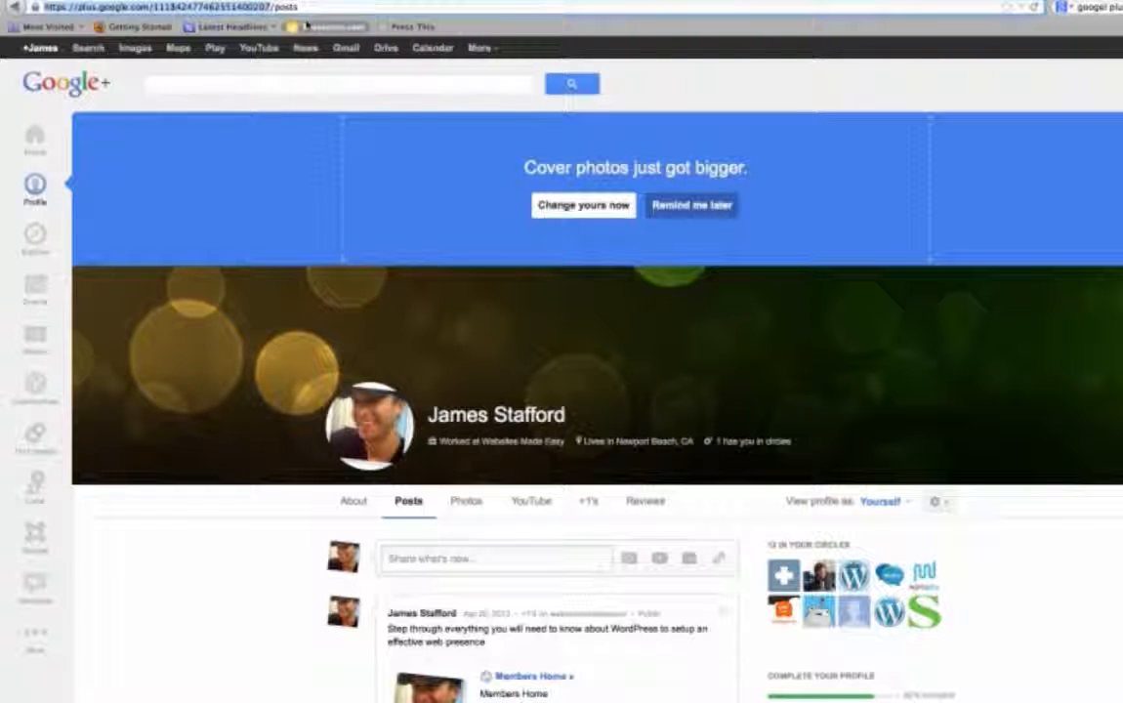
pyautogui.rightClick(236, 7)
pyautogui.click(261, 54)
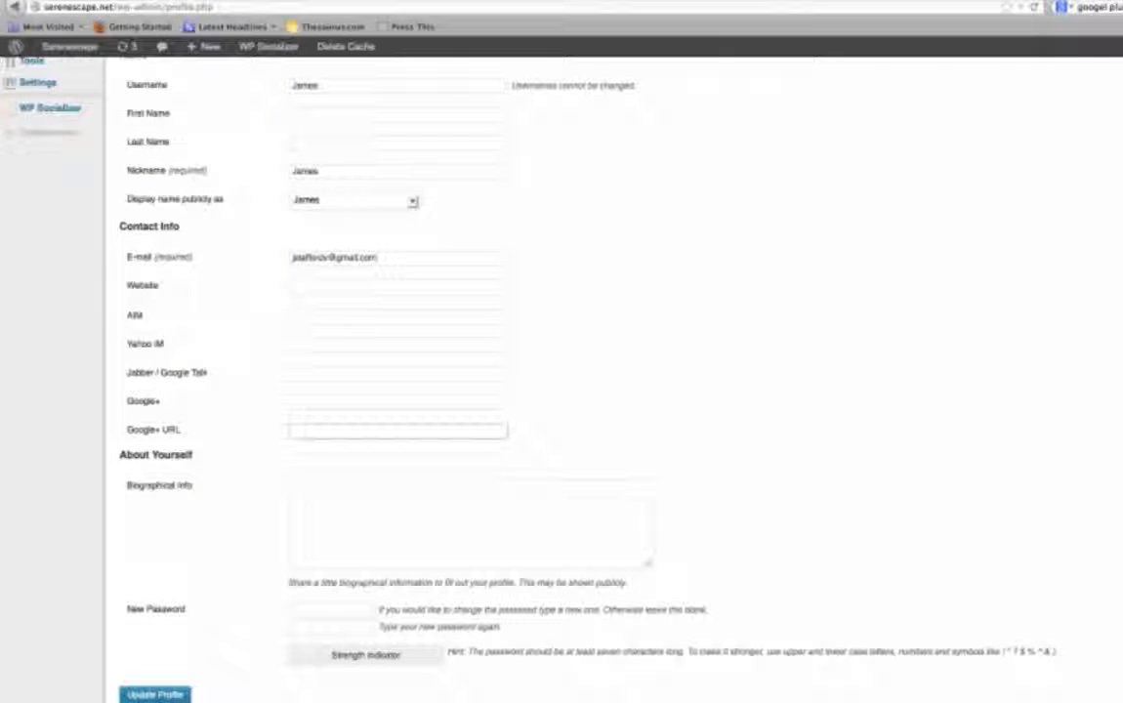
# Paste the Google+ profile address into the Google+ URL field and update the profile.
pyautogui.click(326, 427)
pyautogui.rightClick(327, 428)
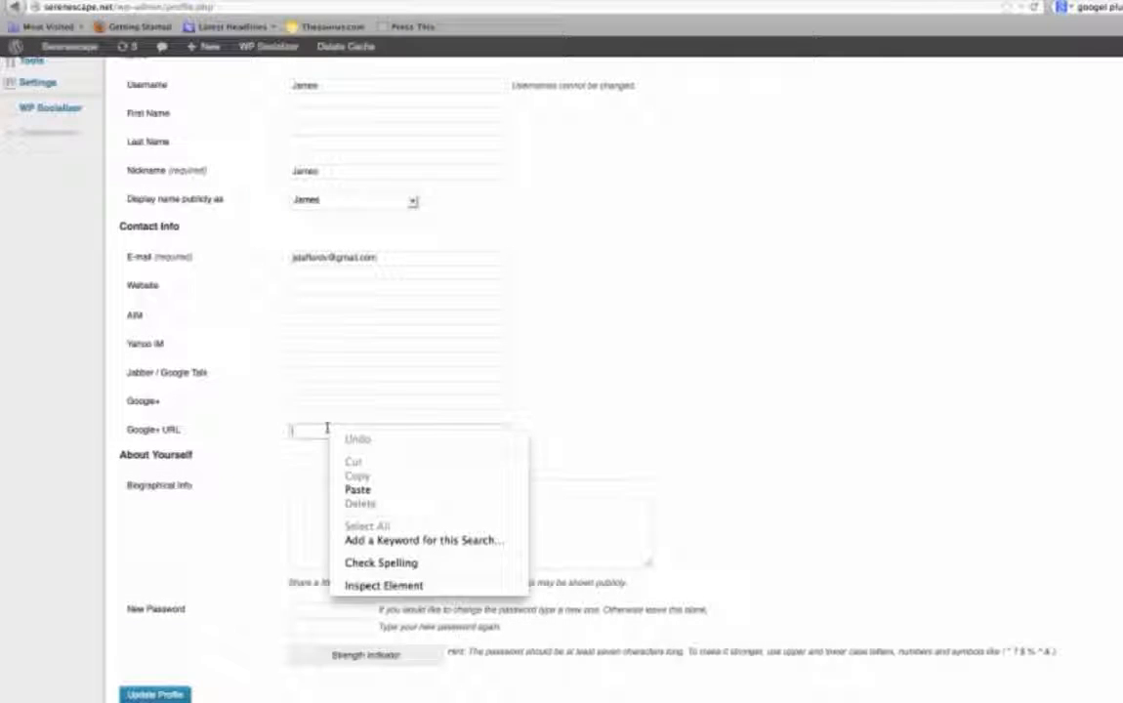
pyautogui.click(358, 489)
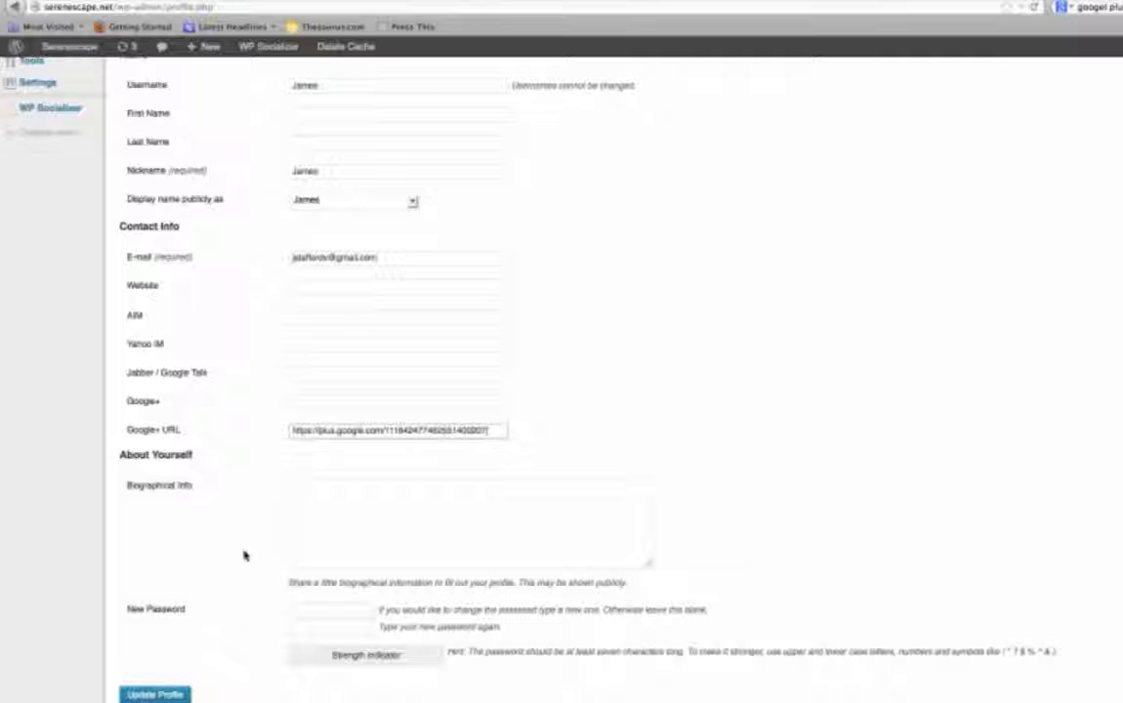
pyautogui.click(178, 695)
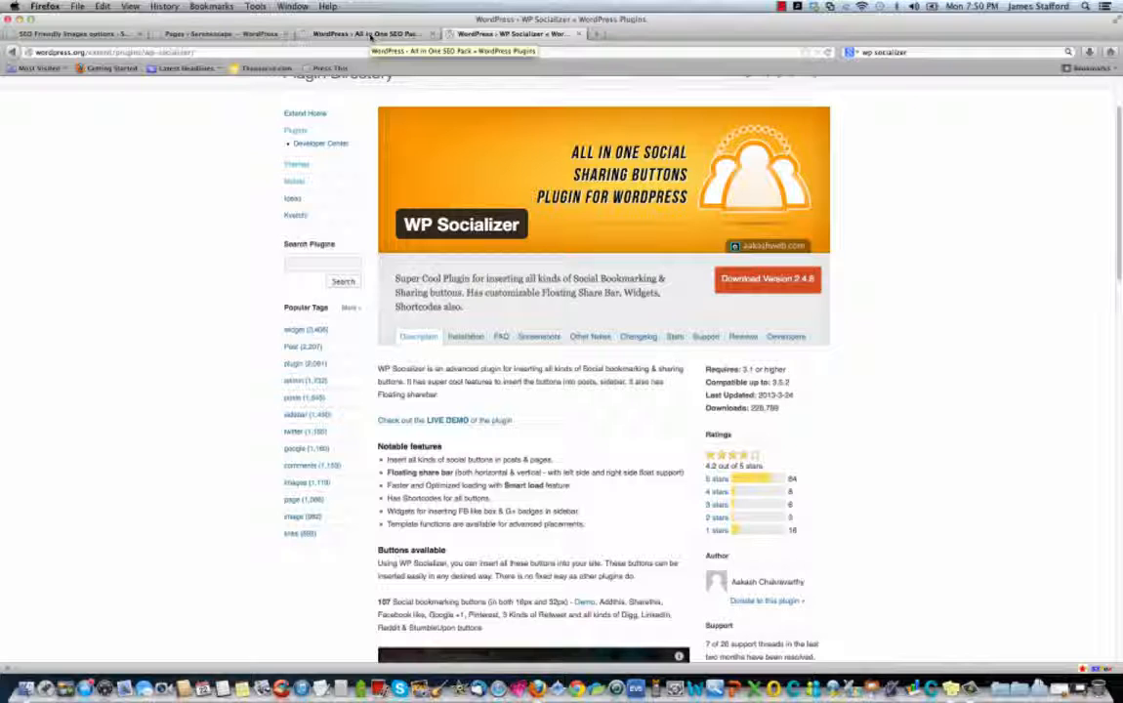
# Download wp-socializer.2.4.8.zip, then go back to the SEO Friendly Images settings tab.
pyautogui.click(776, 284)
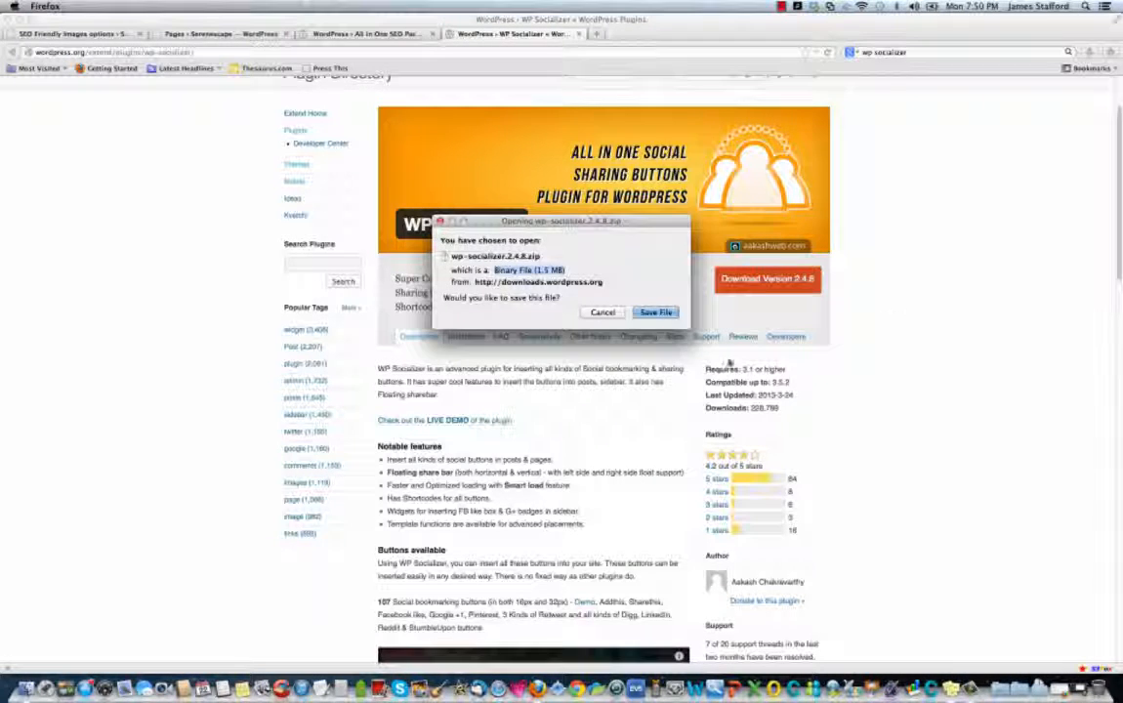
pyautogui.click(671, 316)
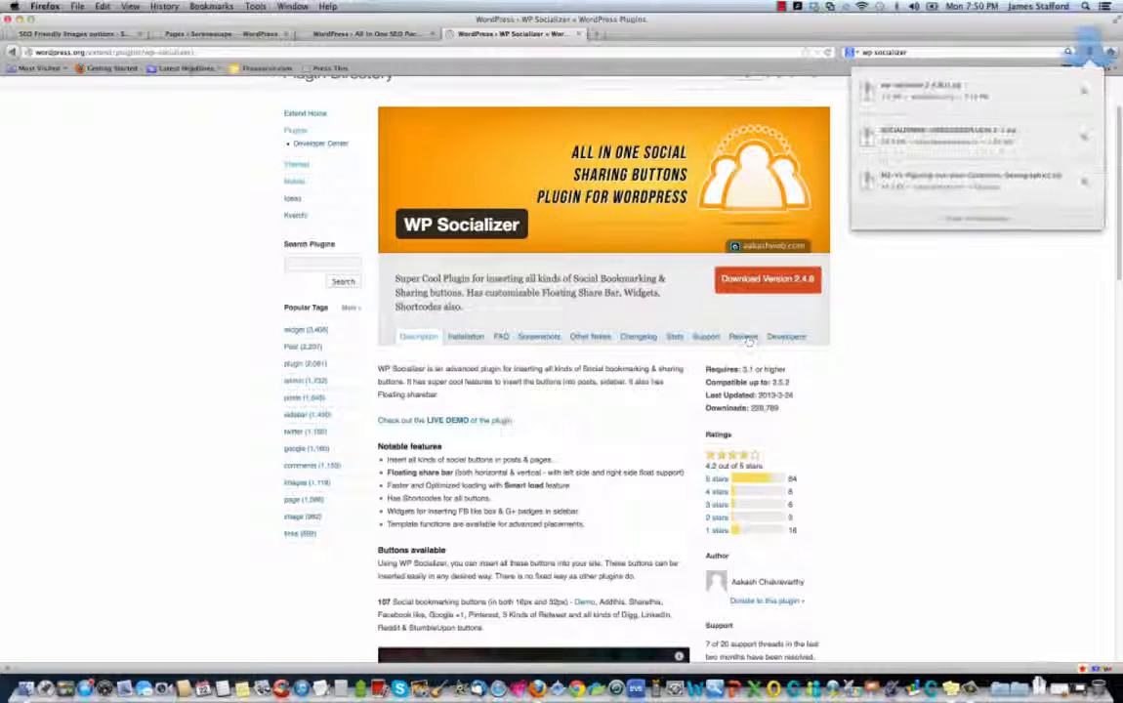
pyautogui.click(965, 362)
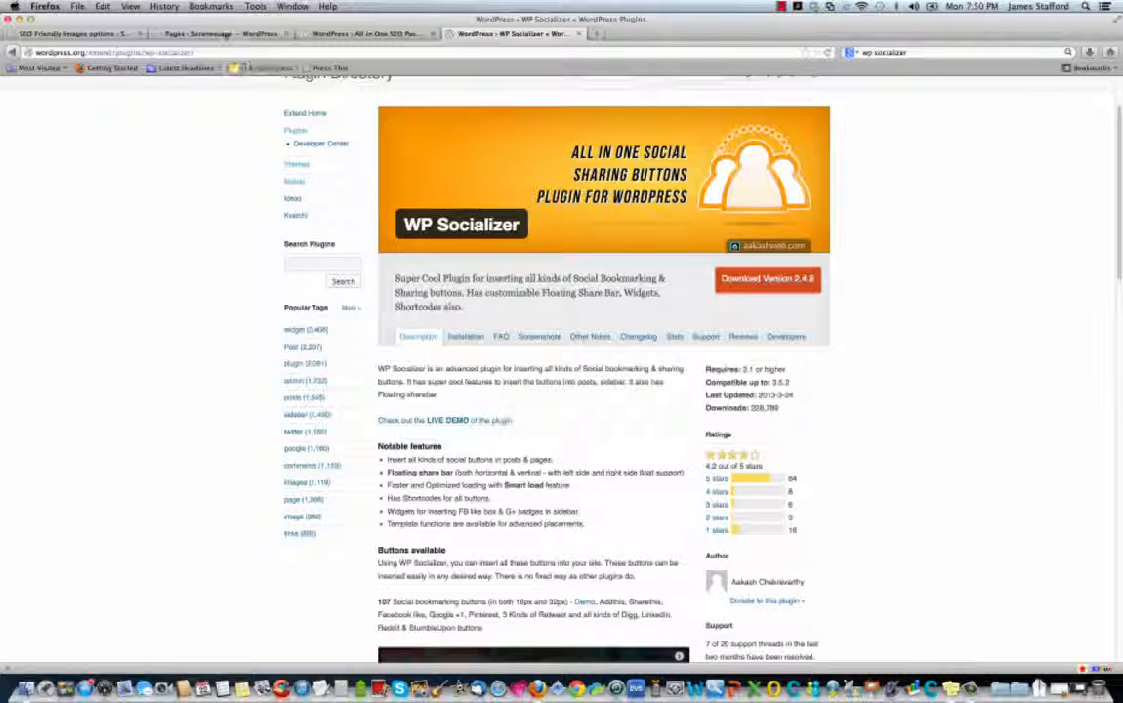
pyautogui.click(356, 35)
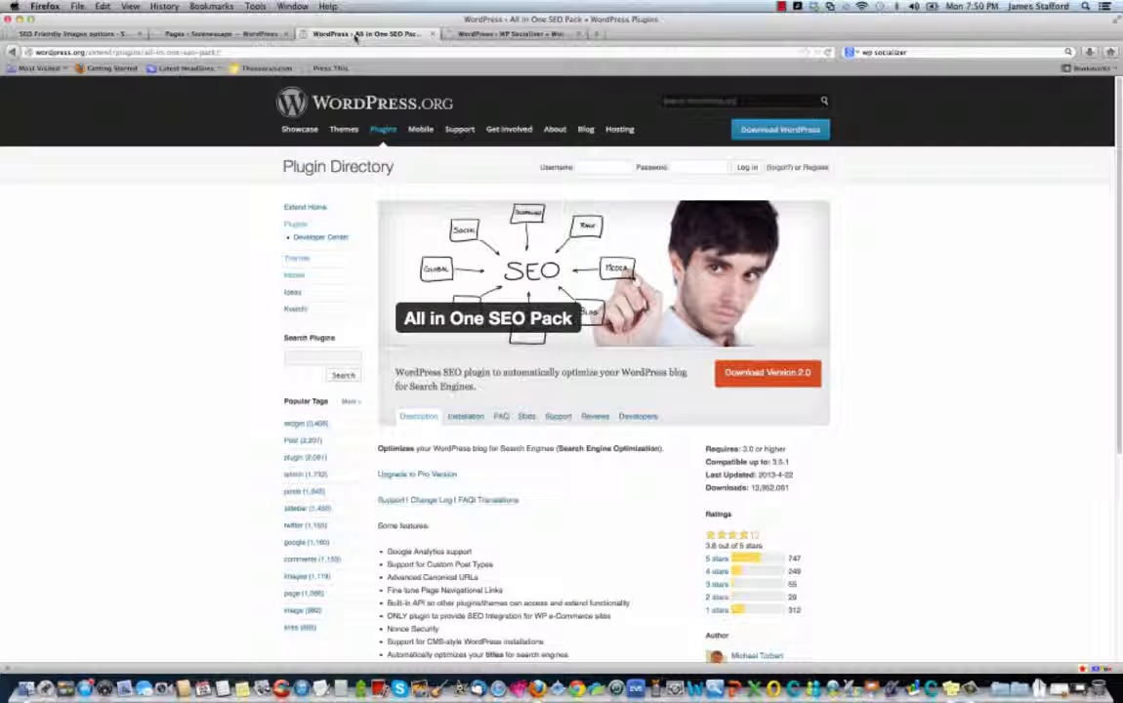
pyautogui.click(65, 34)
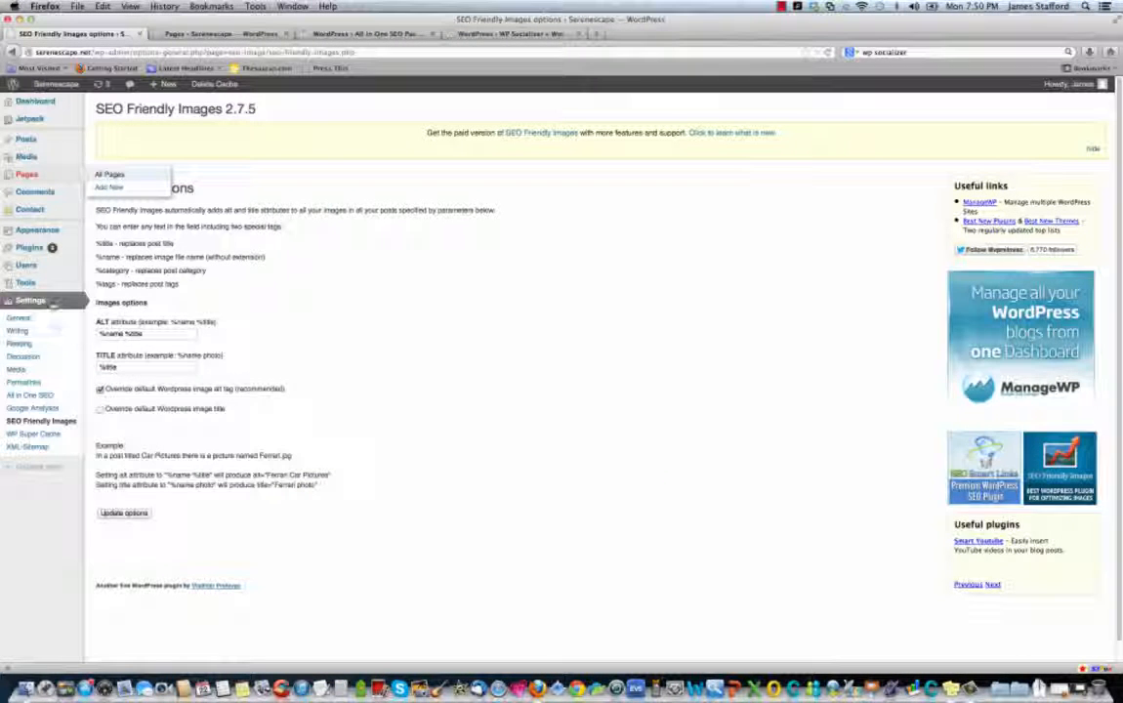
# Upload wp-socializer.2.4.8(1).zip from Downloads, install it, and activate WP Socializer.
pyautogui.moveTo(30, 247)
pyautogui.click(130, 259)
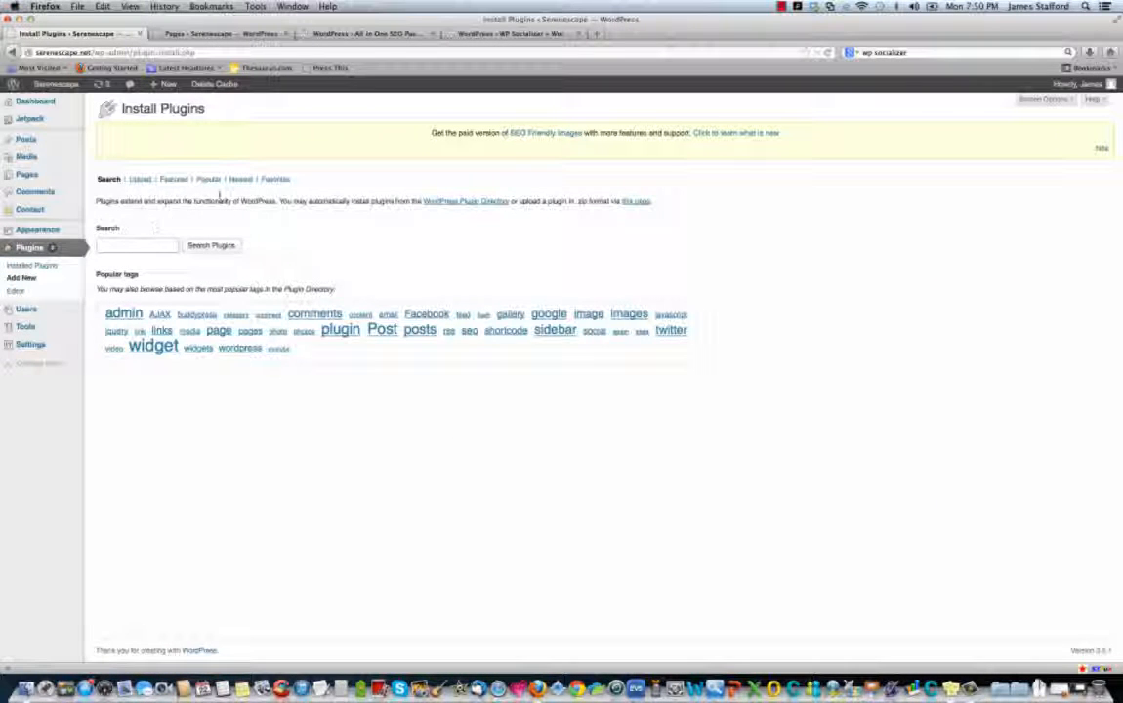
pyautogui.click(140, 180)
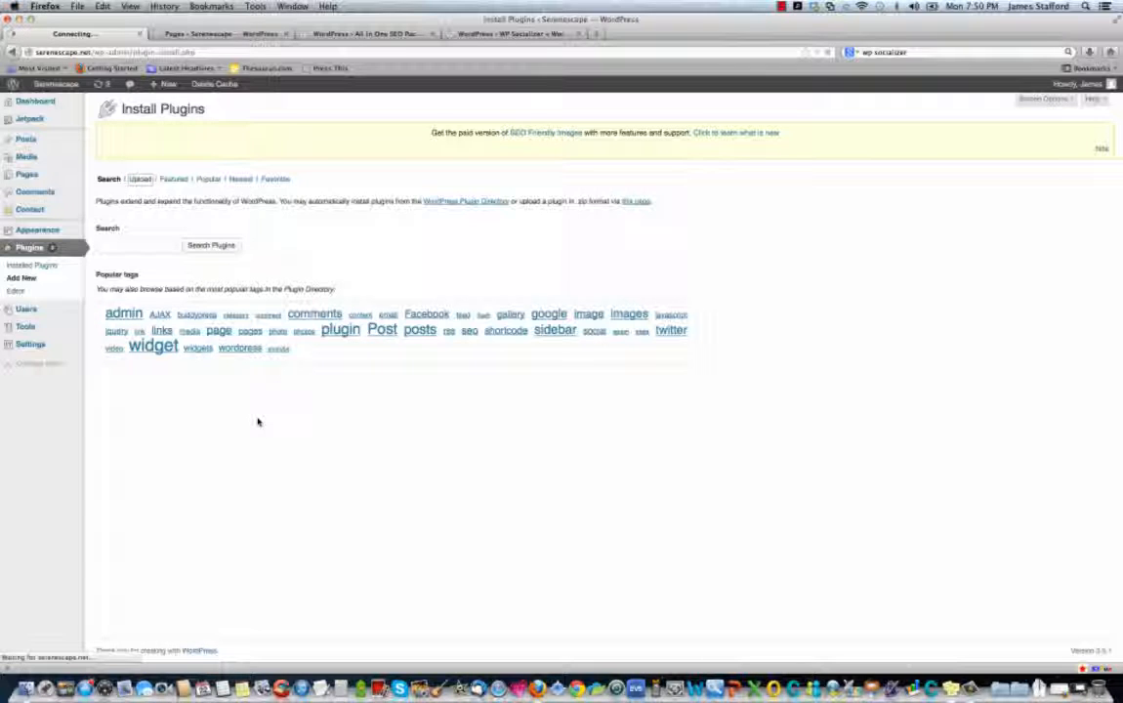
pyautogui.click(211, 243)
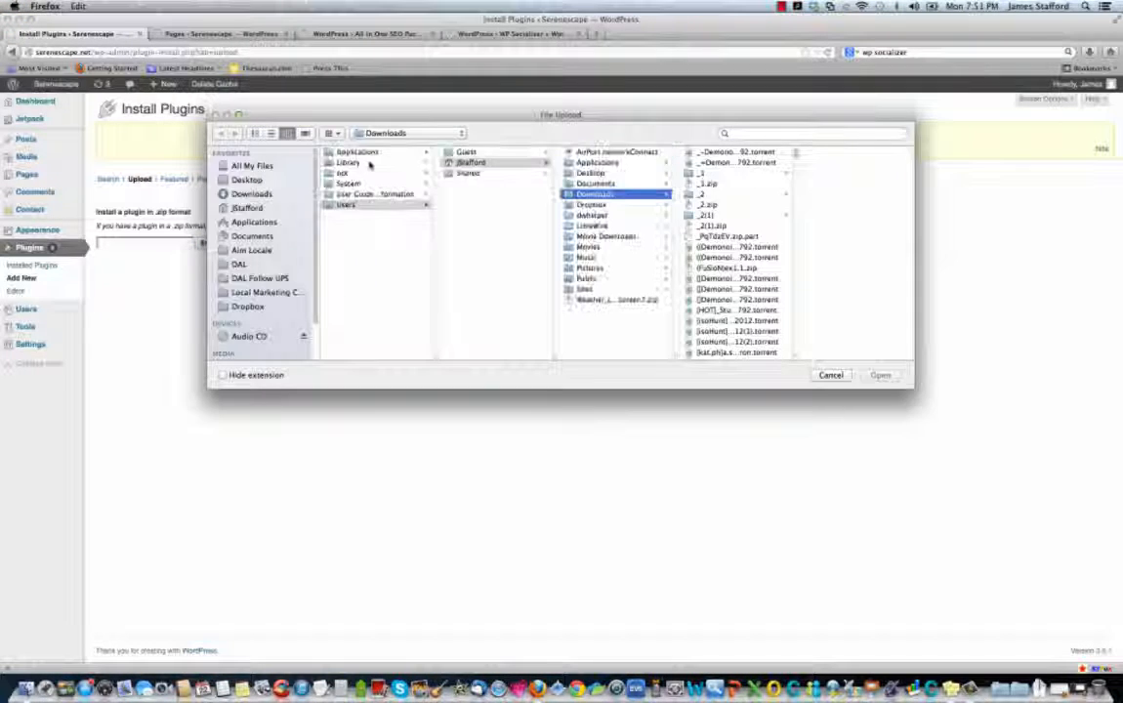
pyautogui.click(271, 134)
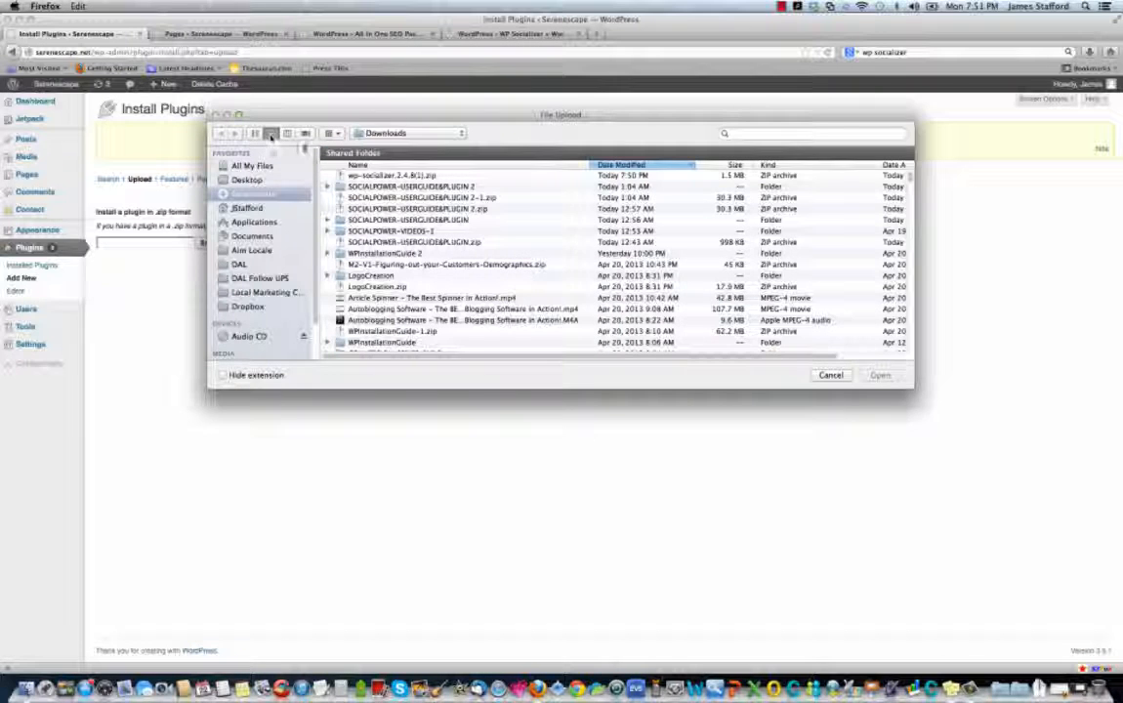
pyautogui.click(391, 175)
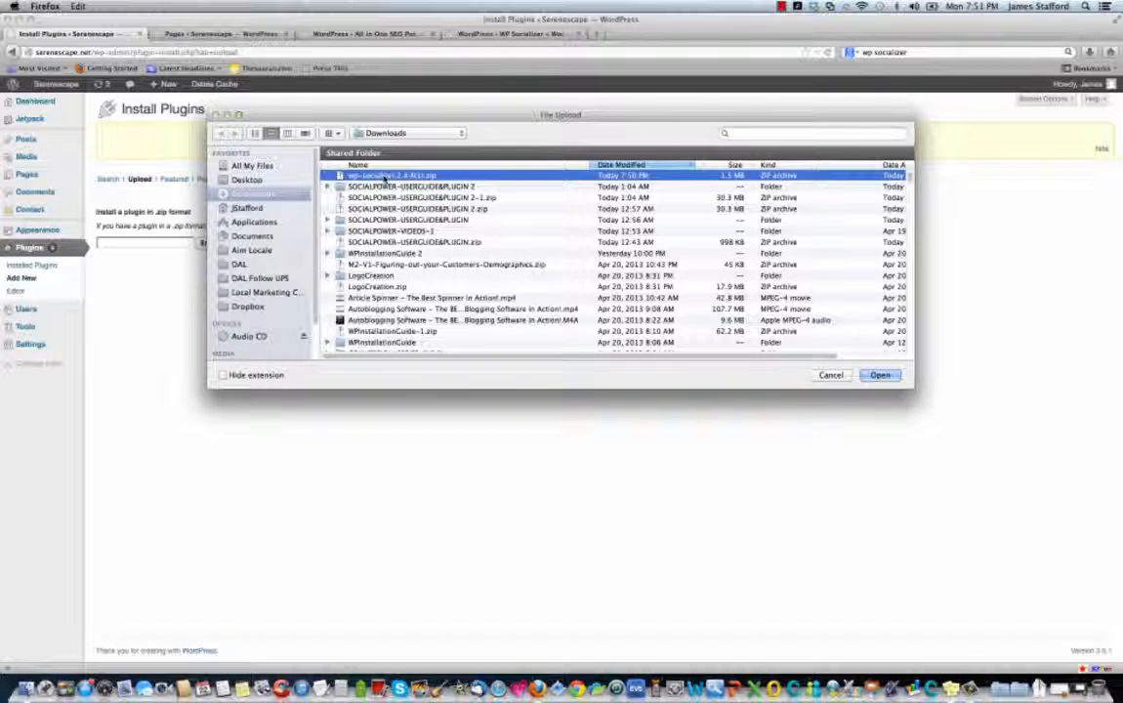
pyautogui.click(882, 376)
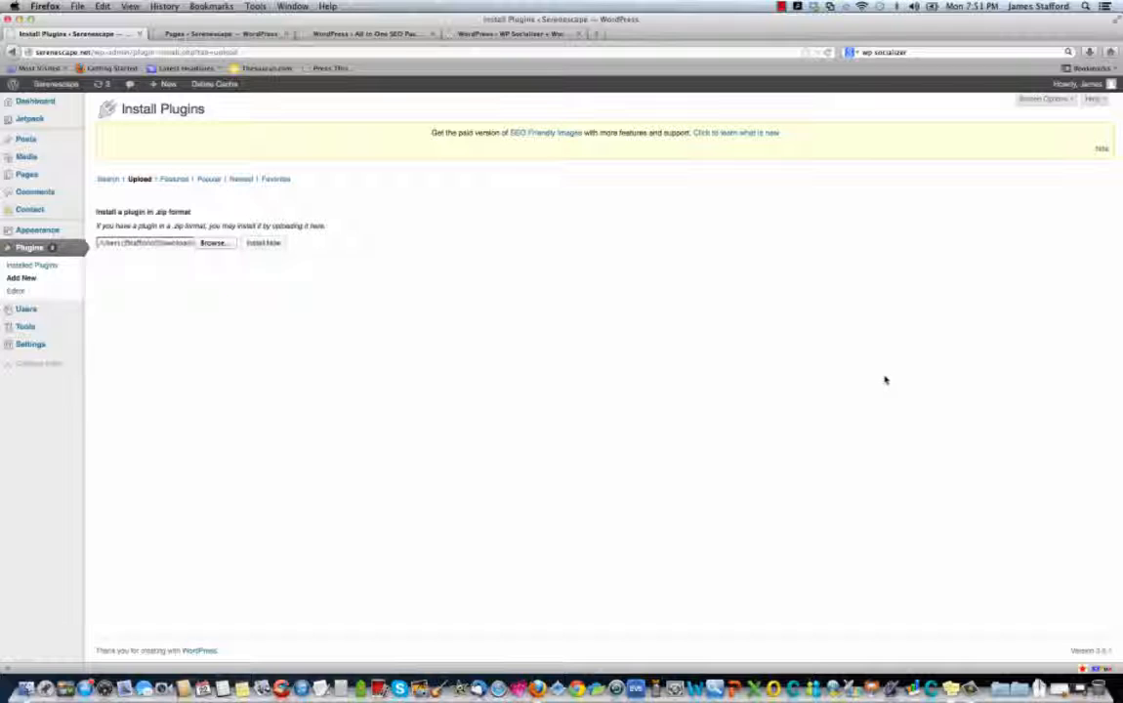
pyautogui.click(278, 245)
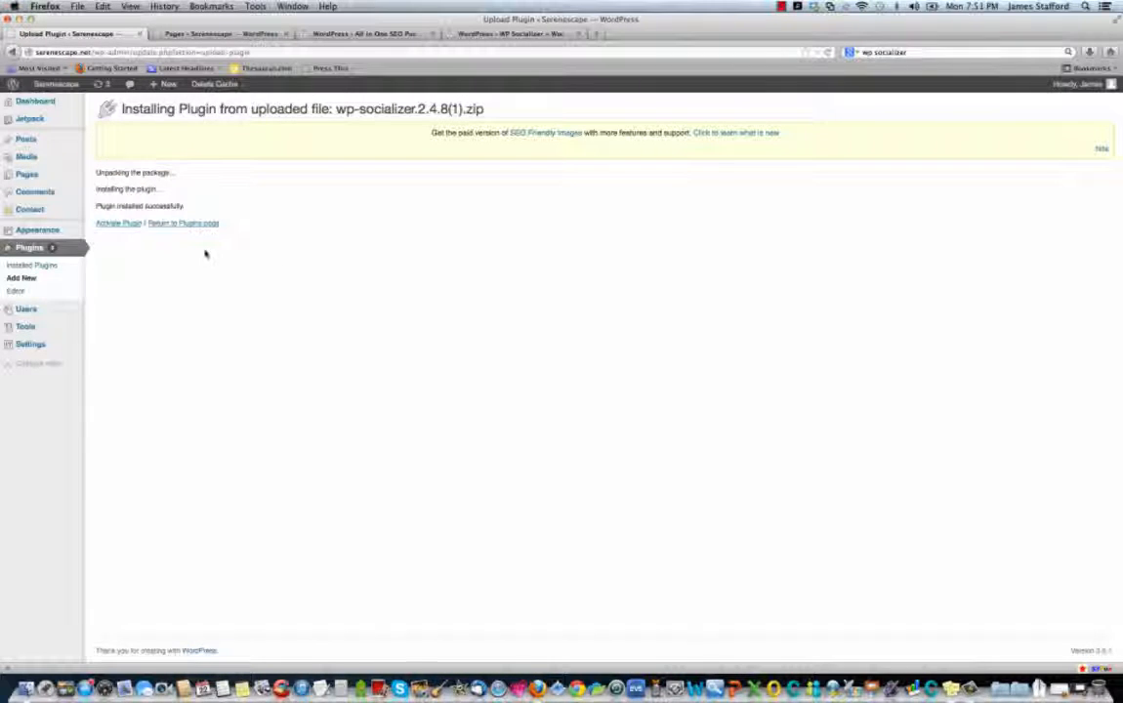
pyautogui.click(120, 223)
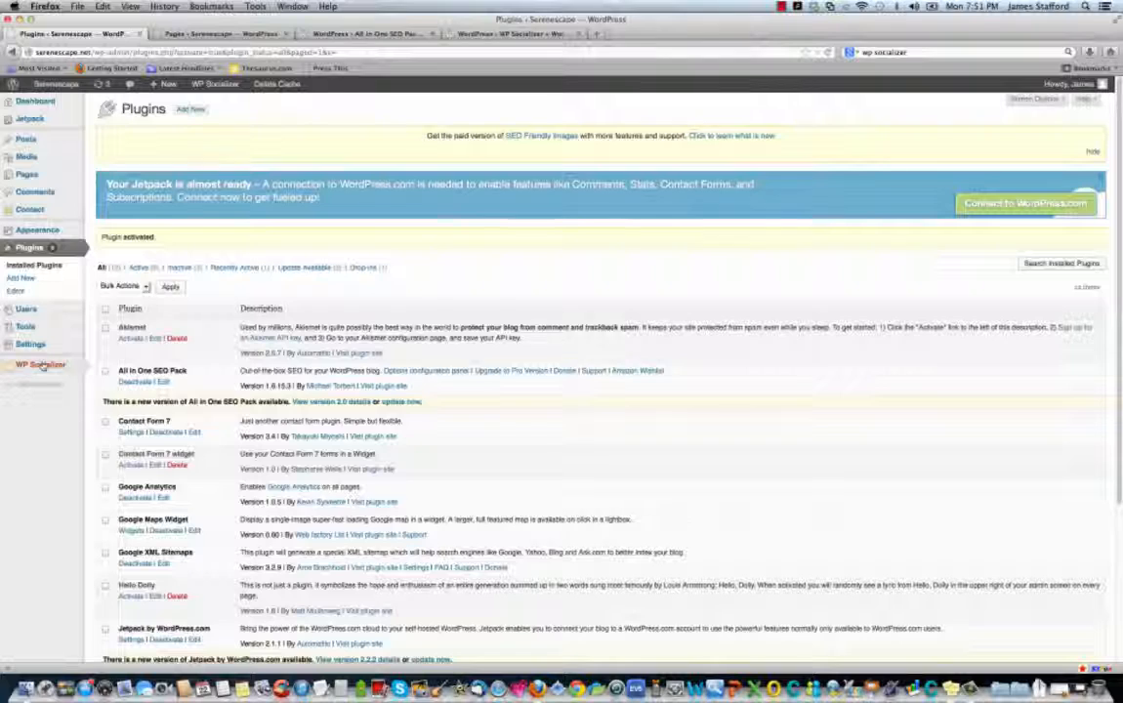
# Open WP Socializer's settings and proceed past the welcome screen to its Start page.
pyautogui.scroll(-5, 102, 426)
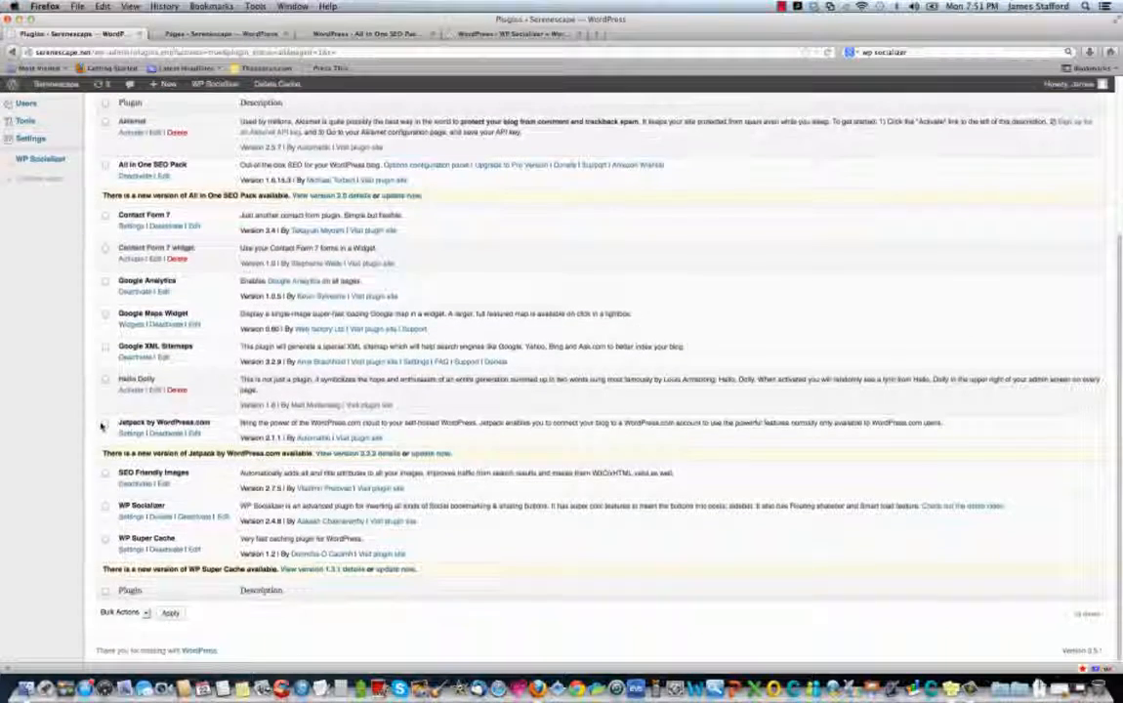
pyautogui.click(128, 516)
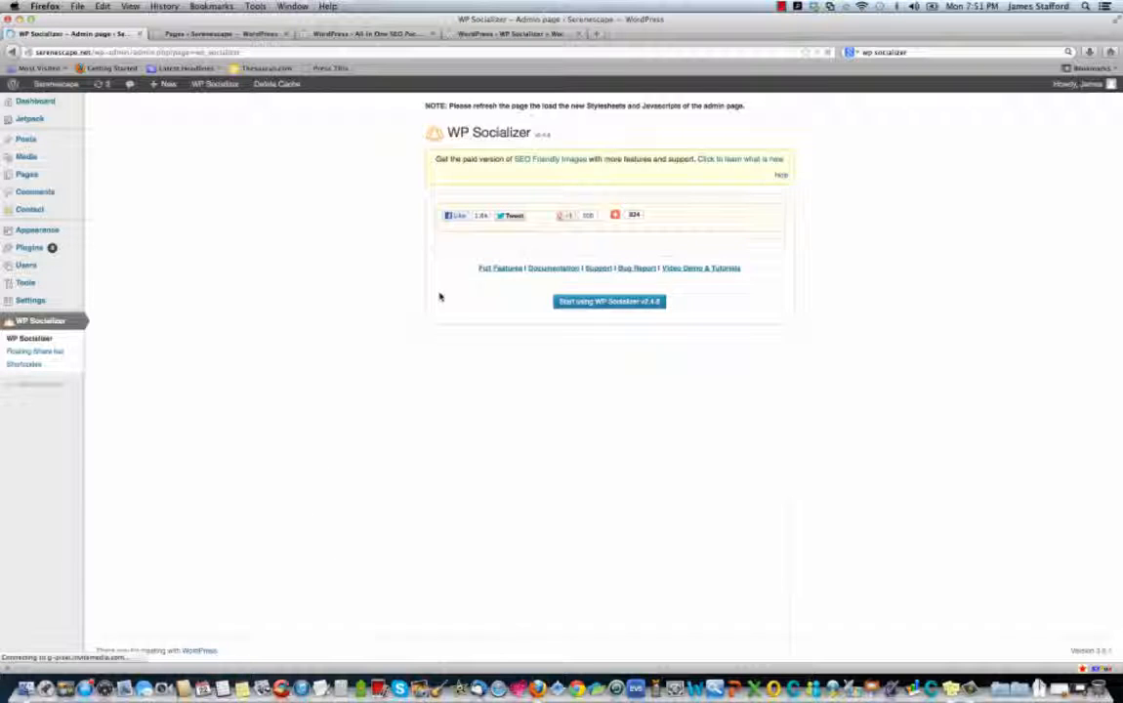
pyautogui.click(610, 302)
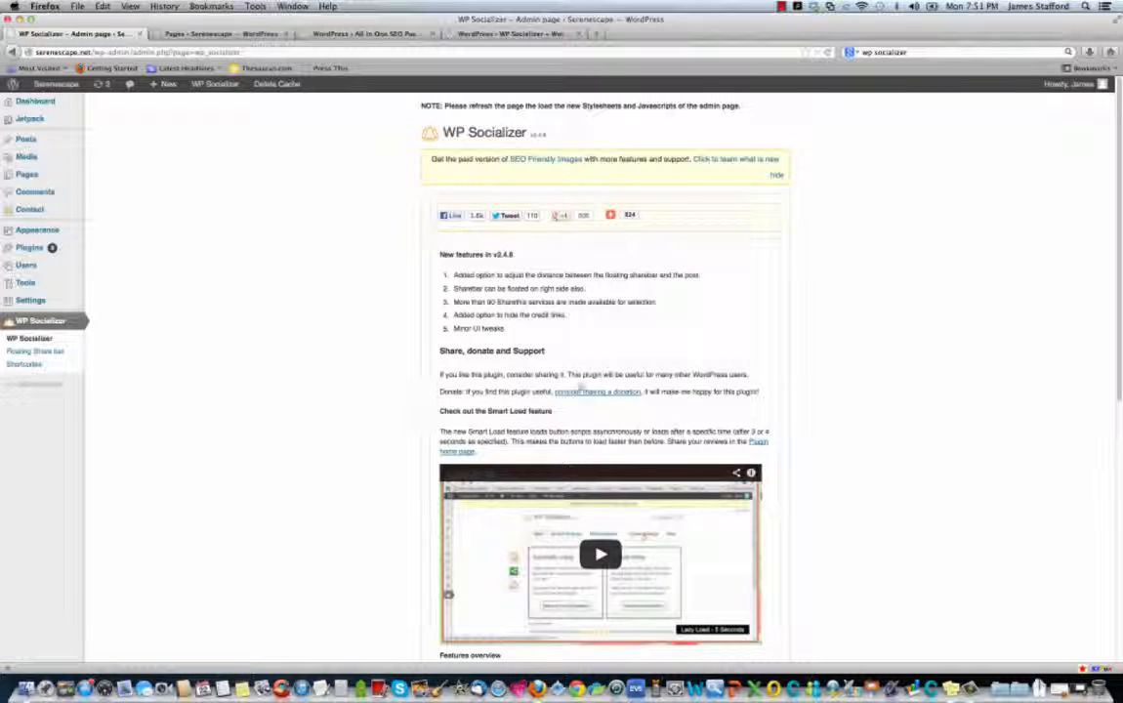
pyautogui.scroll(-3, 504, 309)
pyautogui.scroll(-7, 601, 371)
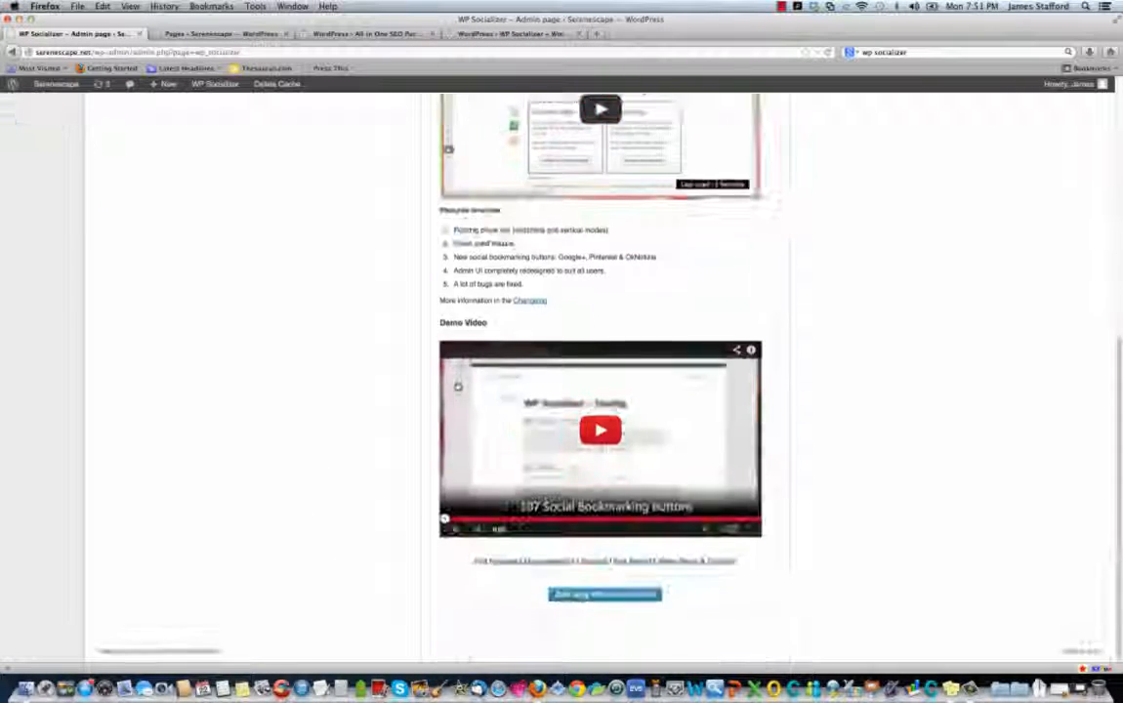
pyautogui.click(621, 597)
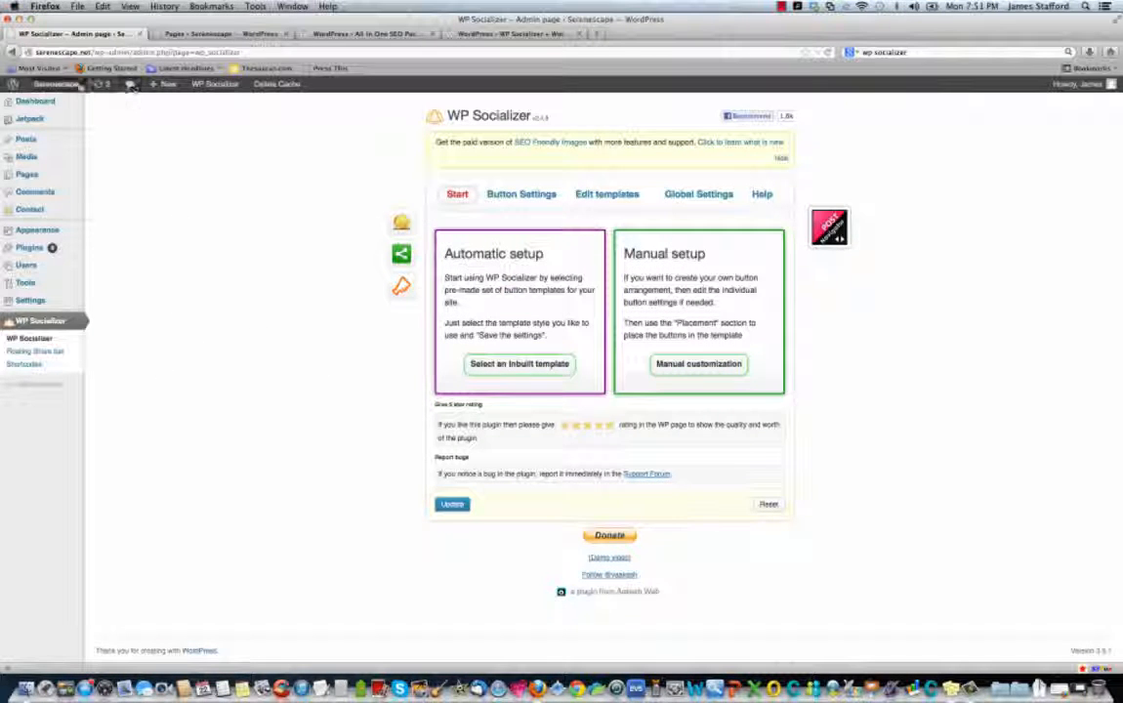
# Open the site in a new browser tab and switch to it.
pyautogui.rightClick(66, 87)
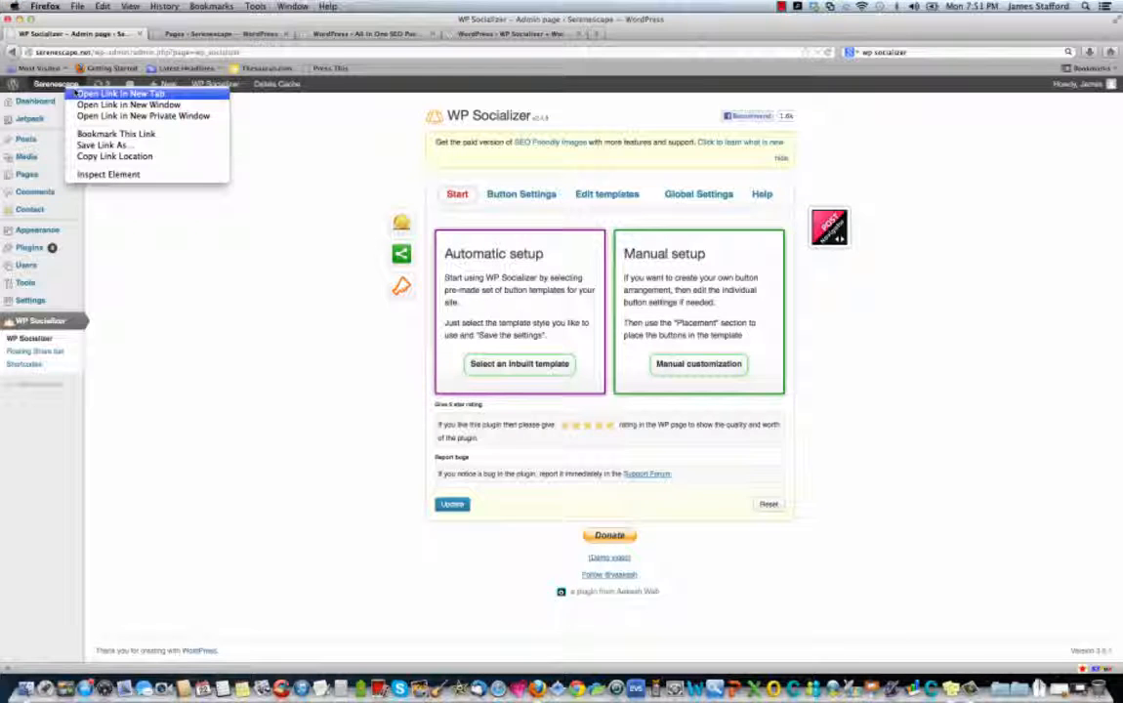
pyautogui.click(77, 93)
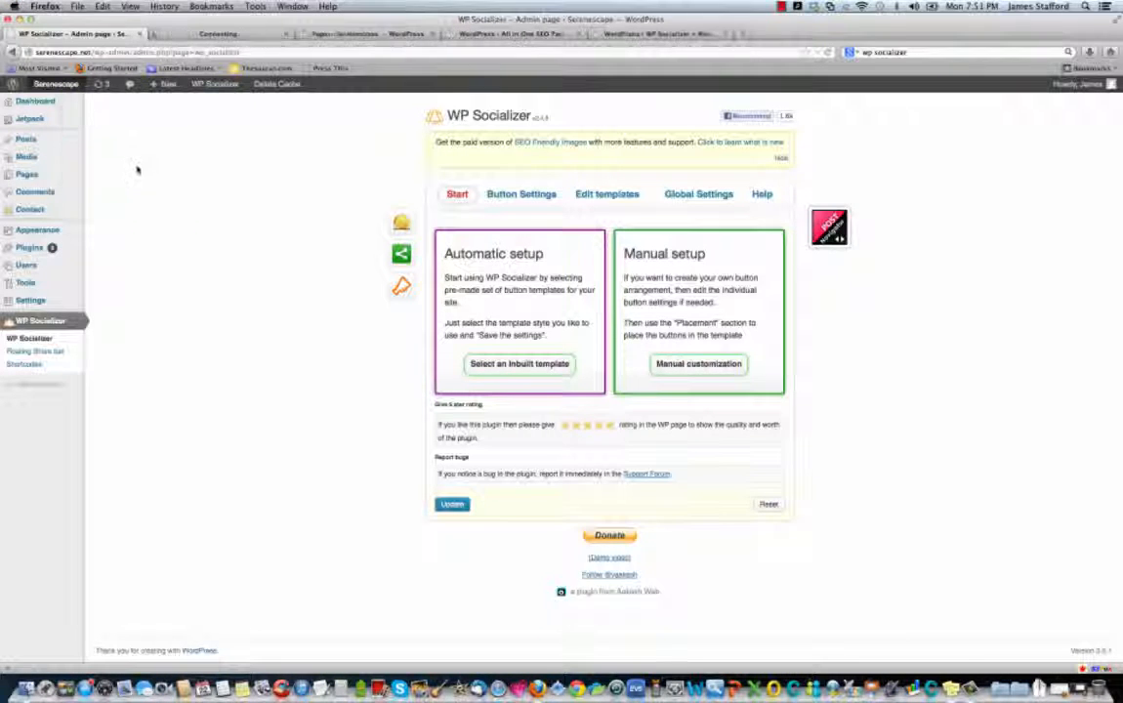
pyautogui.click(216, 35)
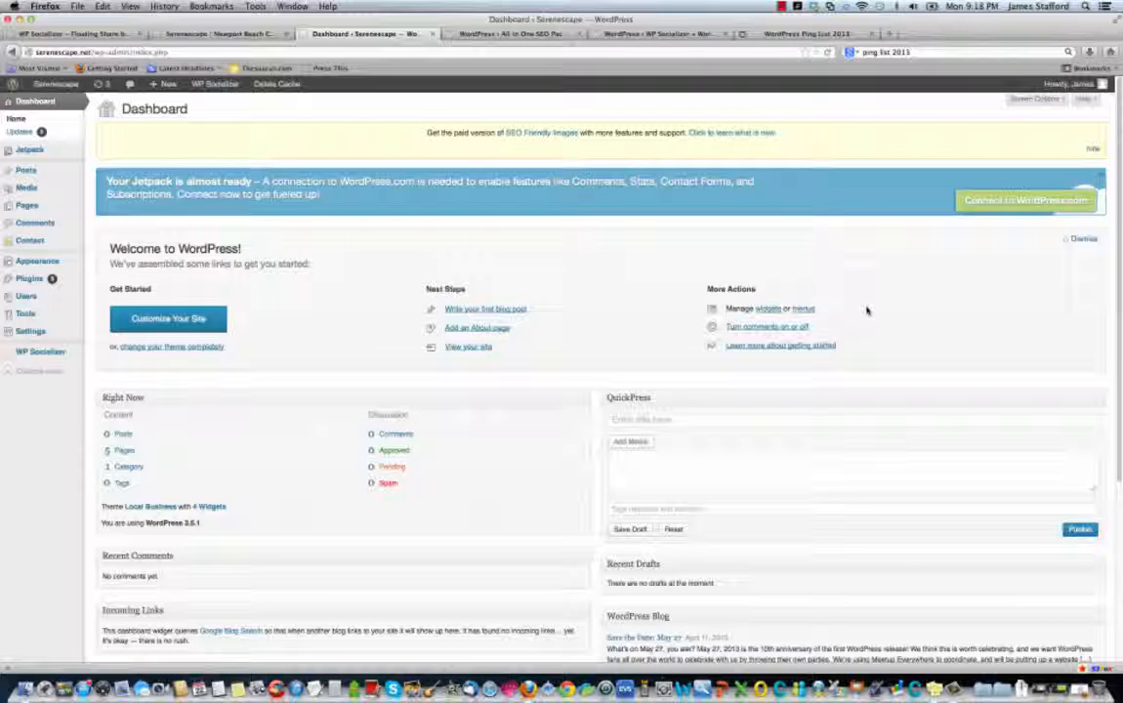
# Copy the full list of ping service URLs from the WordPress Ping List 2013 article.
pyautogui.click(807, 36)
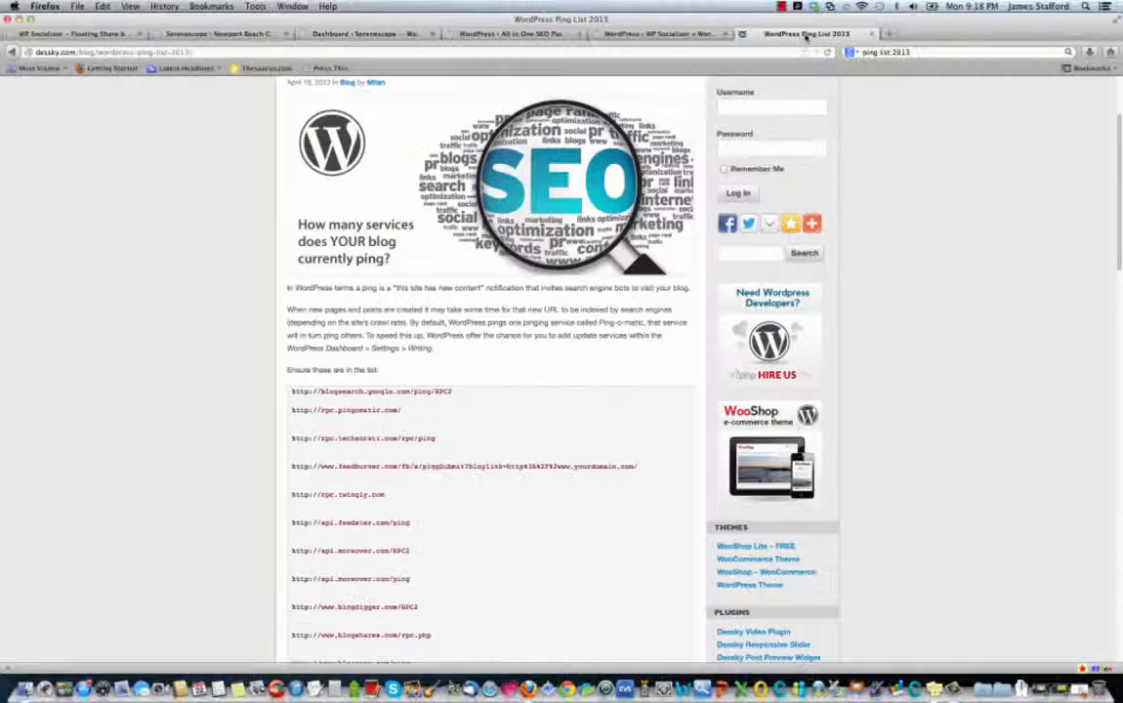
pyautogui.scroll(2, 455, 422)
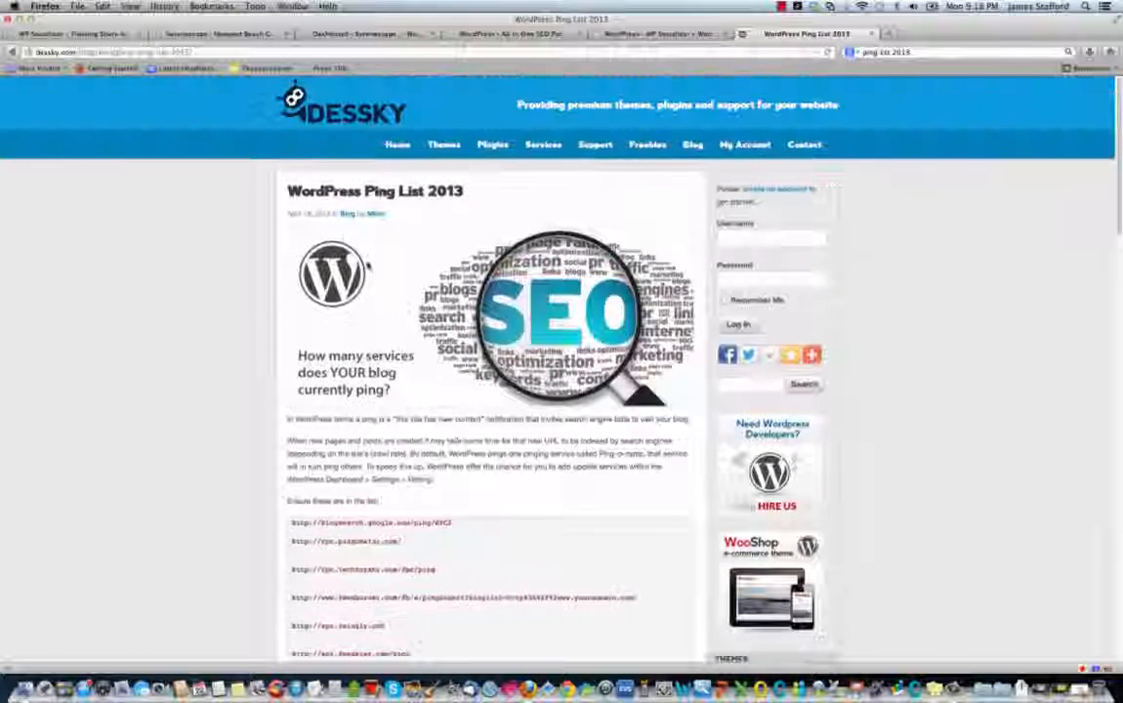
pyautogui.scroll(-10, 430, 459)
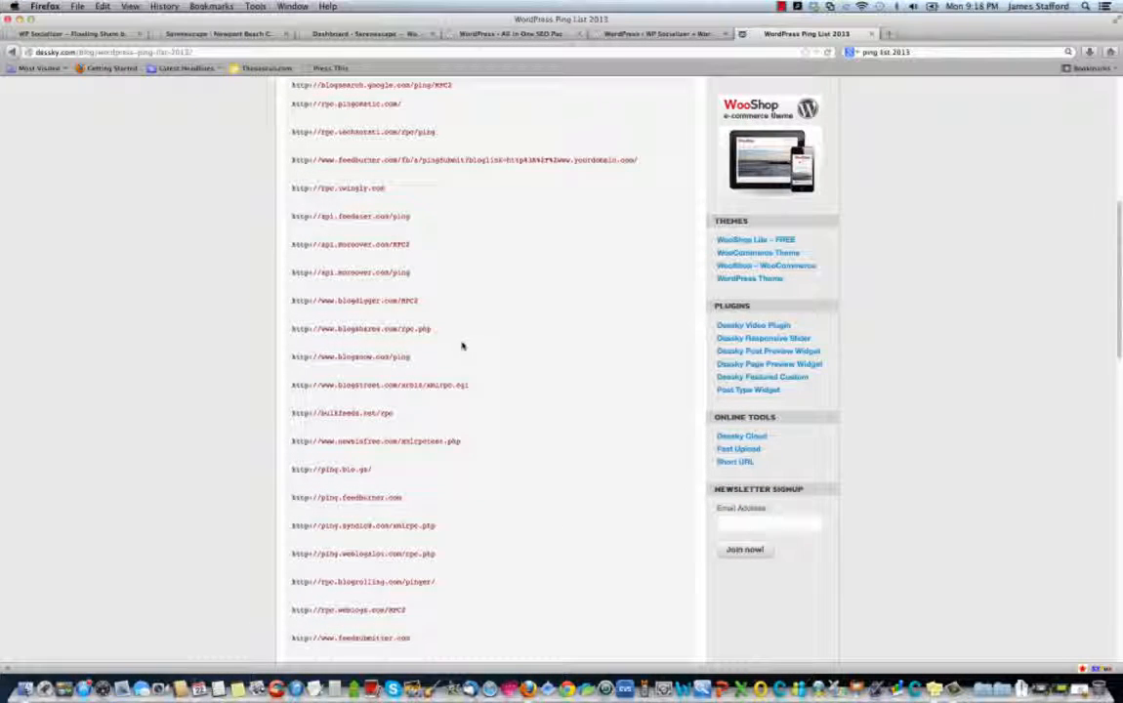
pyautogui.scroll(3, 368, 258)
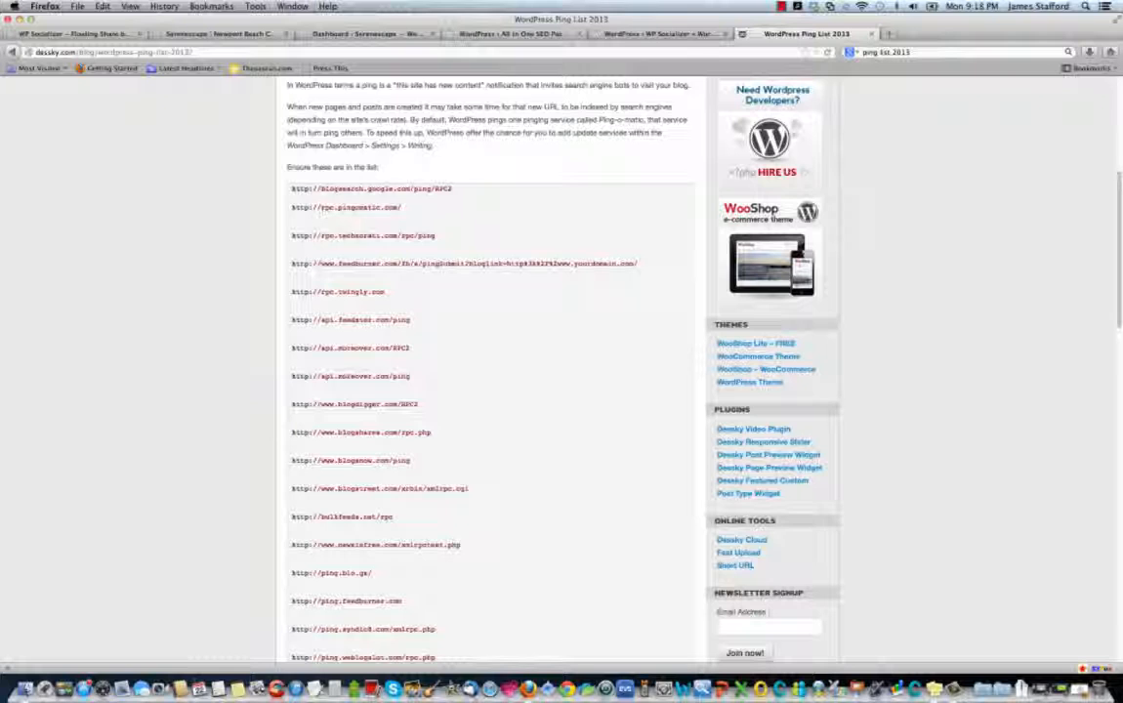
pyautogui.moveTo(449, 193); pyautogui.dragTo(477, 597)
pyautogui.rightClick(463, 515)
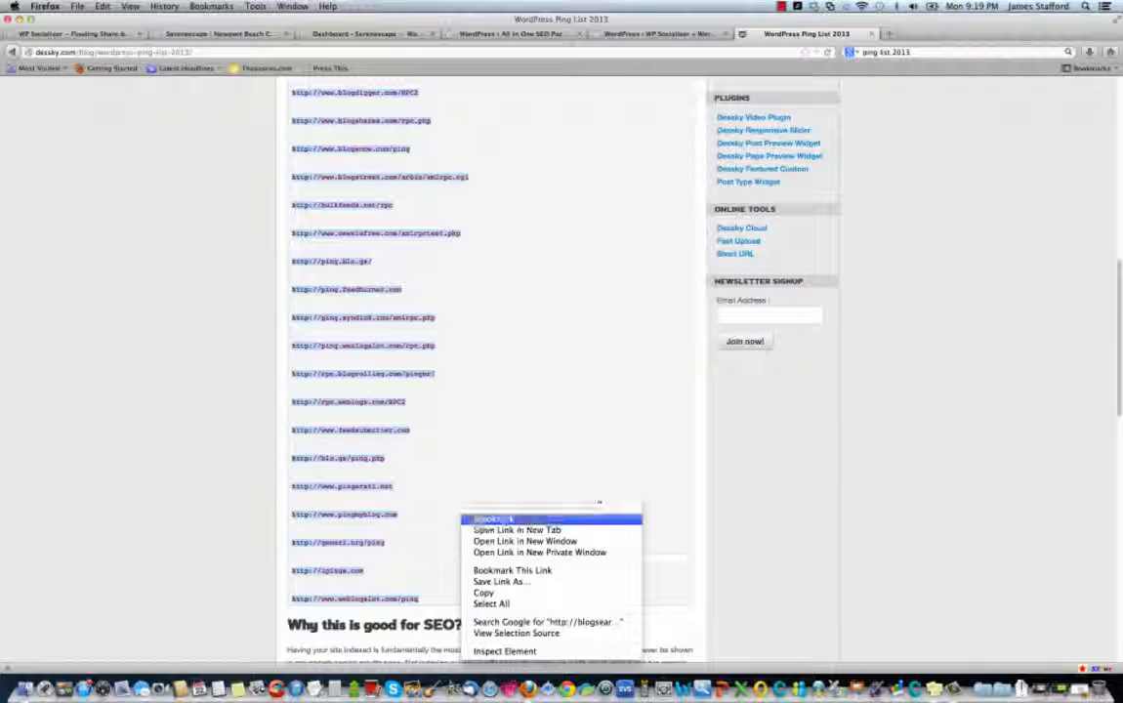
pyautogui.click(504, 593)
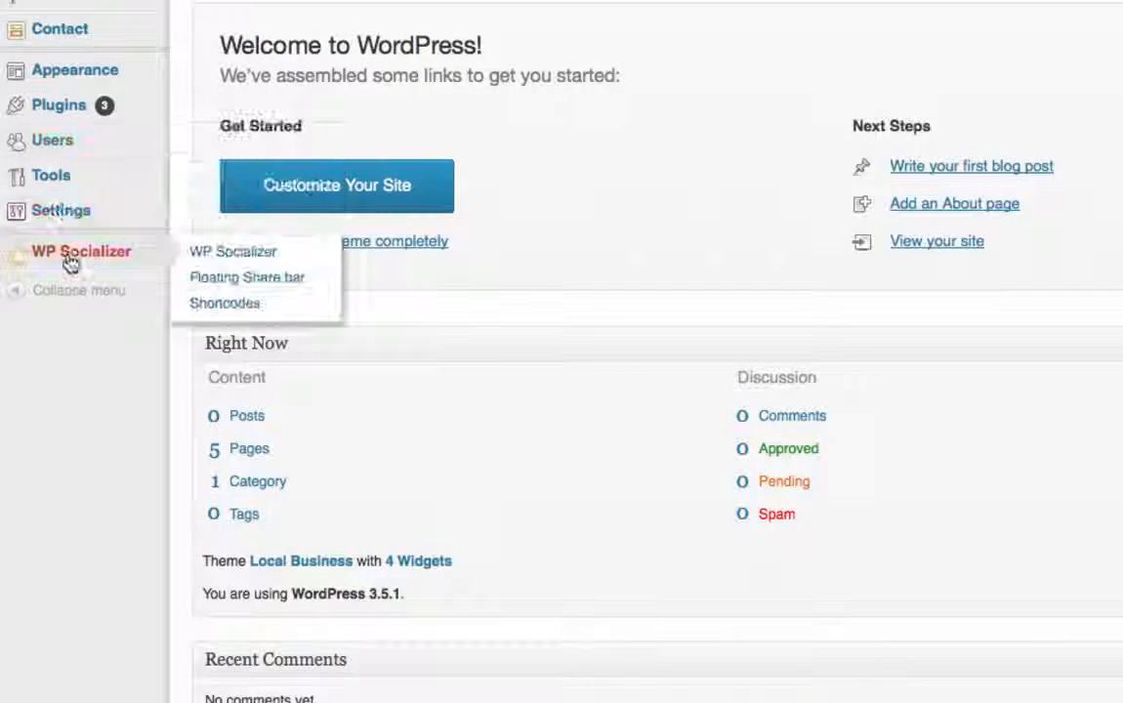
# Add the copied ping URLs to the Update Services list in Writing settings and save.
pyautogui.moveTo(71, 93)
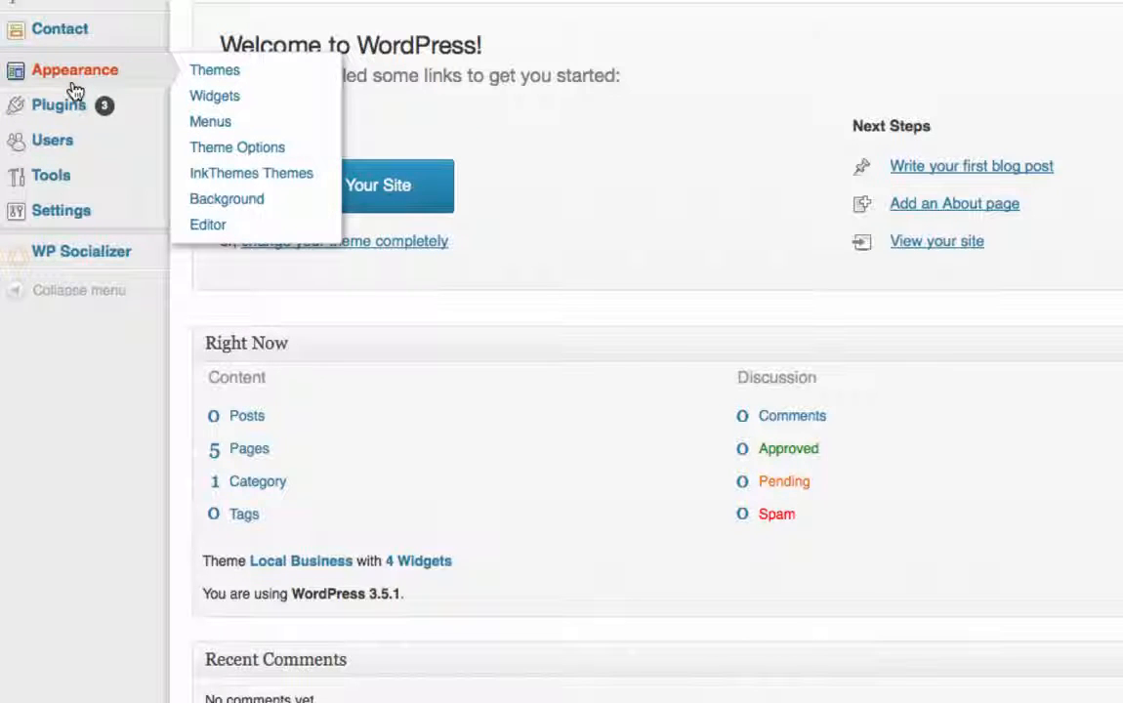
pyautogui.moveTo(61, 140)
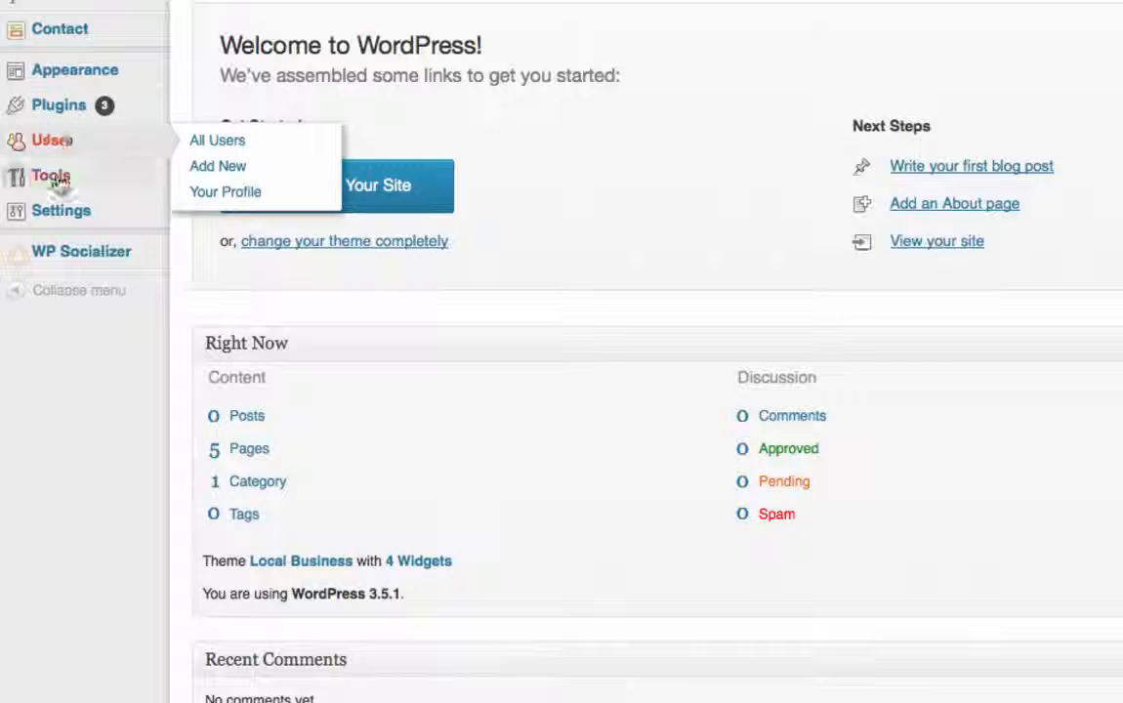
pyautogui.moveTo(32, 215)
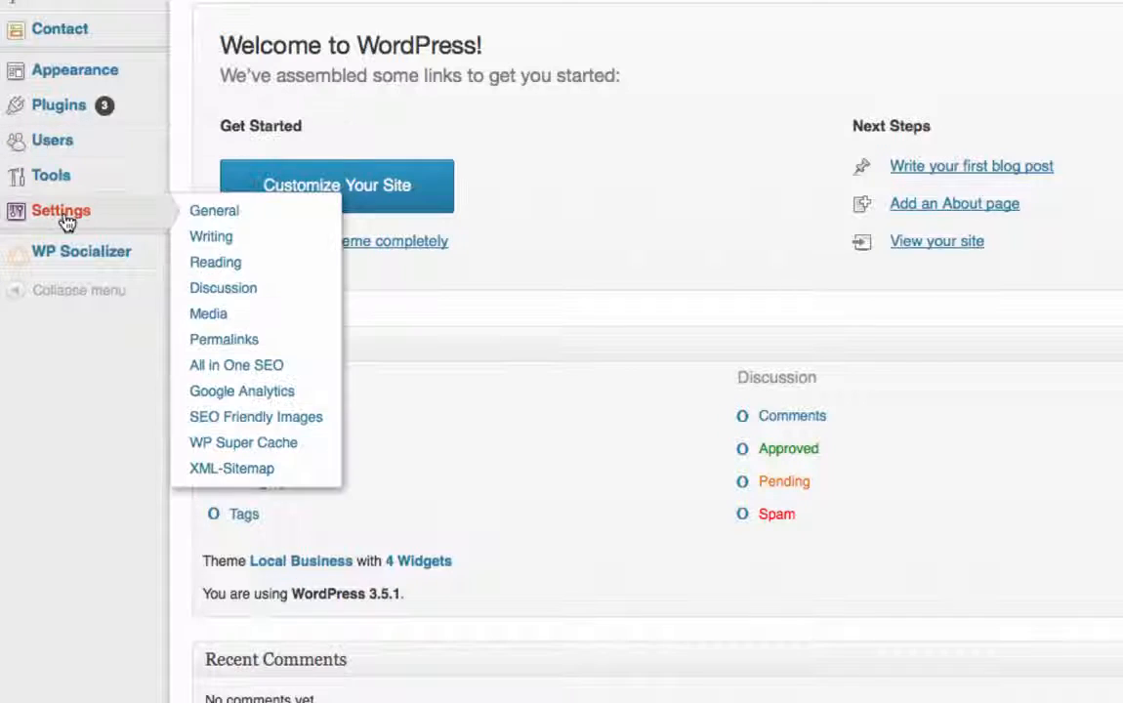
pyautogui.click(233, 244)
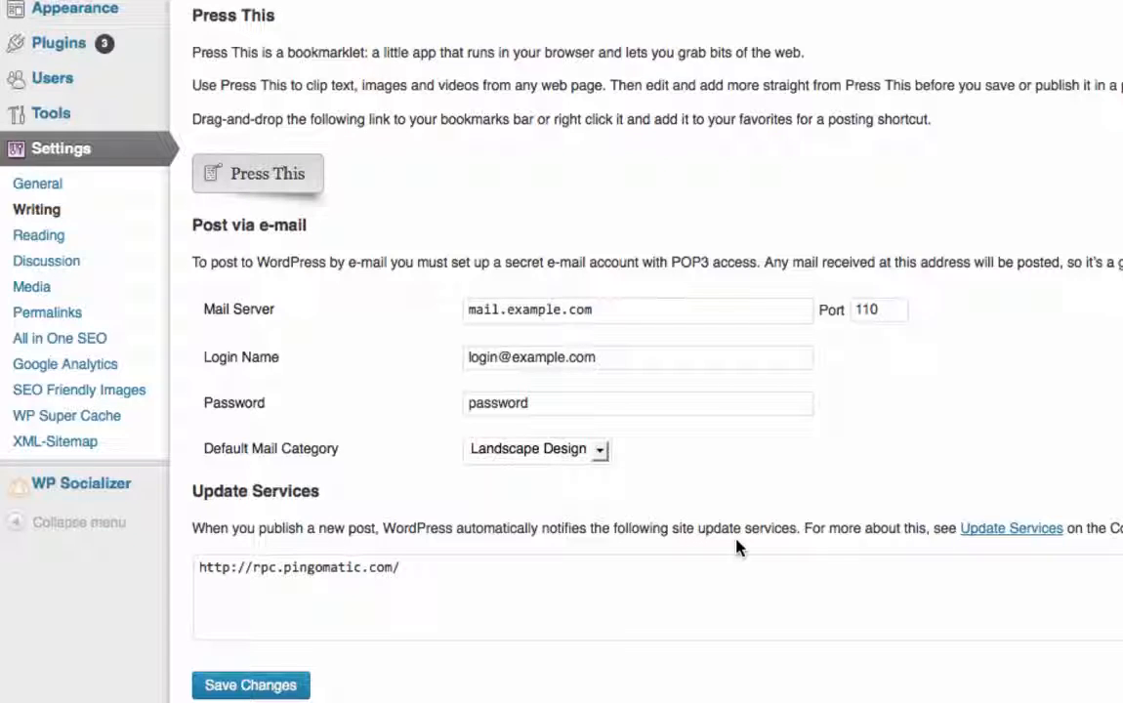
pyautogui.click(490, 580)
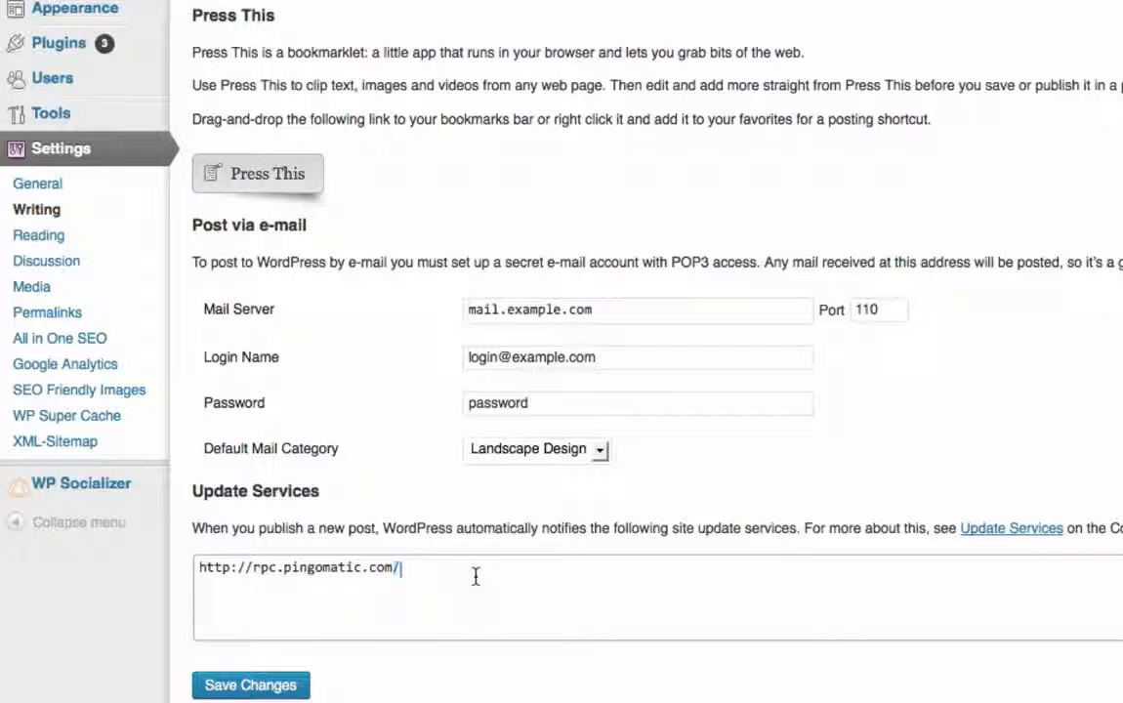
pyautogui.press('Return')
pyautogui.hotkey('ctrl', 'v')
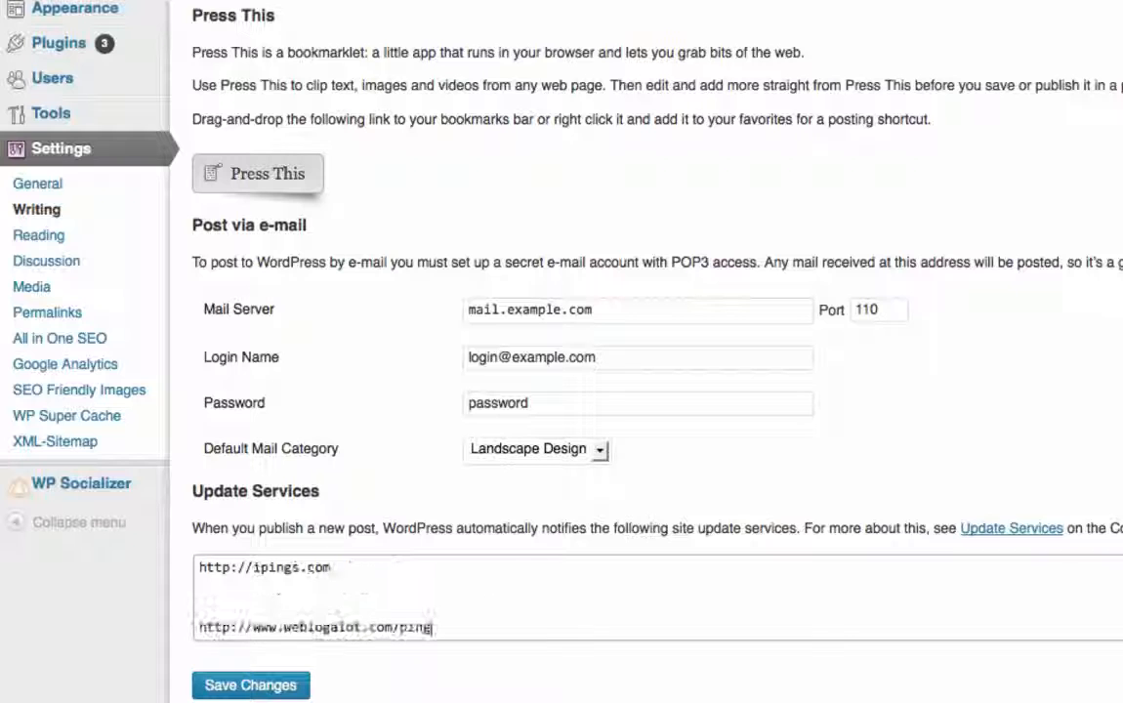
pyautogui.scroll(-2, 495, 584)
pyautogui.click(289, 686)
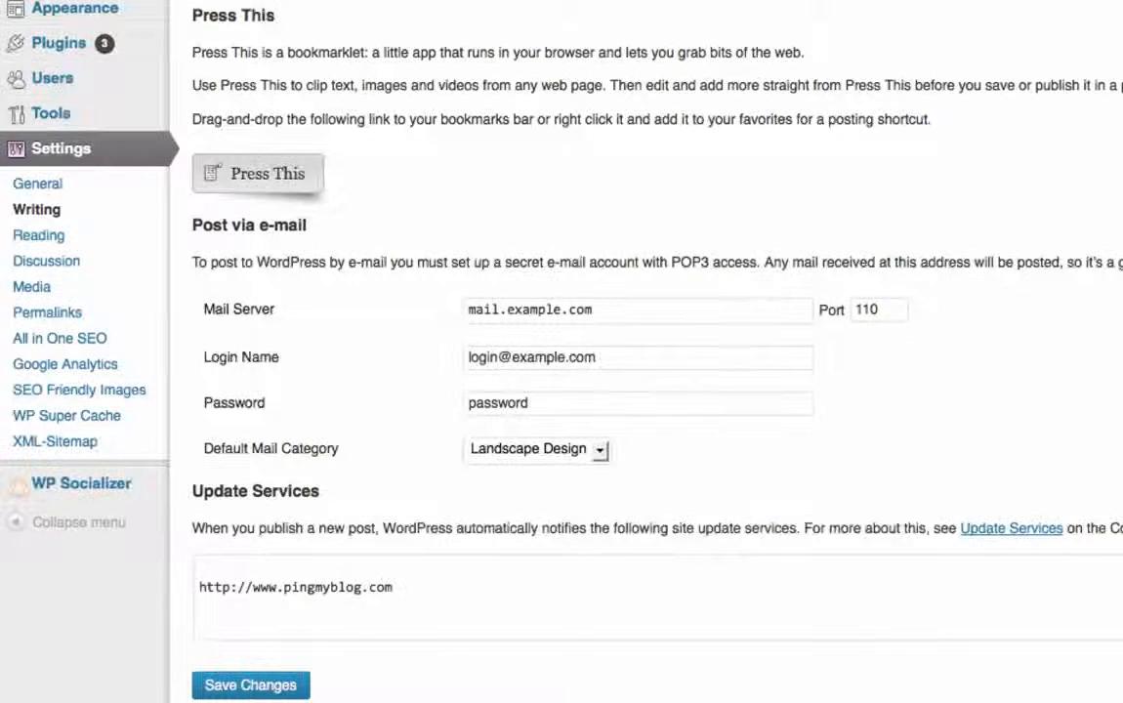
# Scroll through the saved Update Services ping list to review it.
pyautogui.scroll(-1, 562, 637)
pyautogui.scroll(-3, 562, 640)
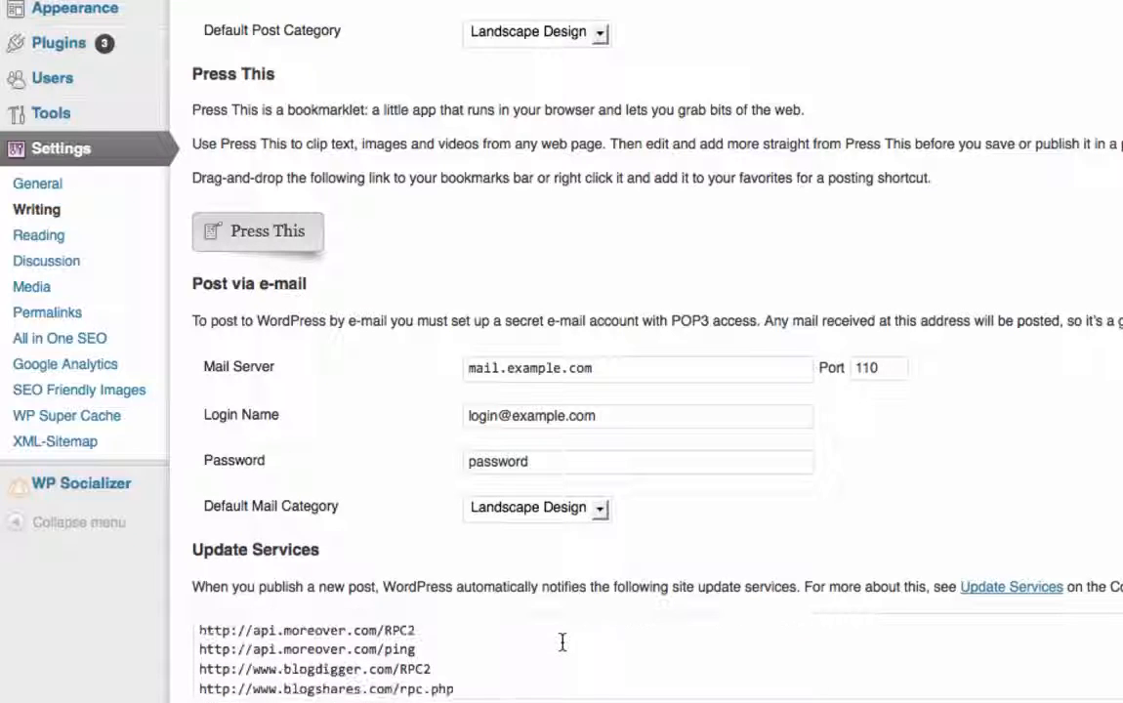
pyautogui.scroll(-2, 556, 642)
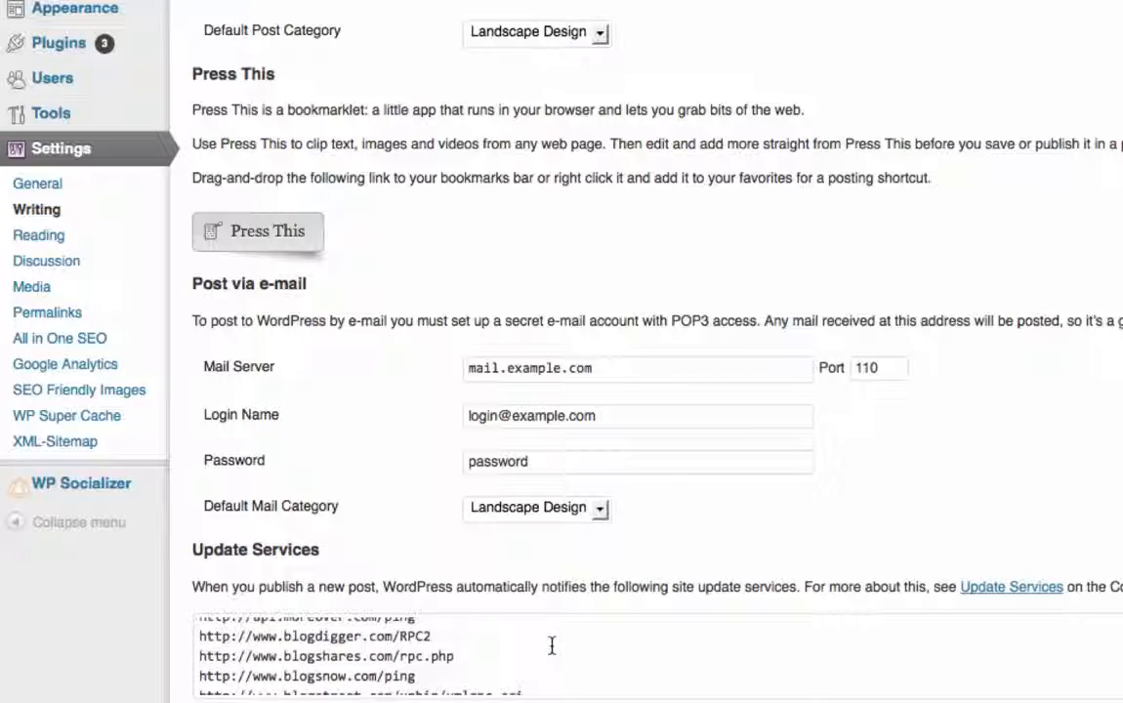
pyautogui.scroll(3, 552, 643)
pyautogui.scroll(2, 550, 646)
pyautogui.scroll(-4, 547, 648)
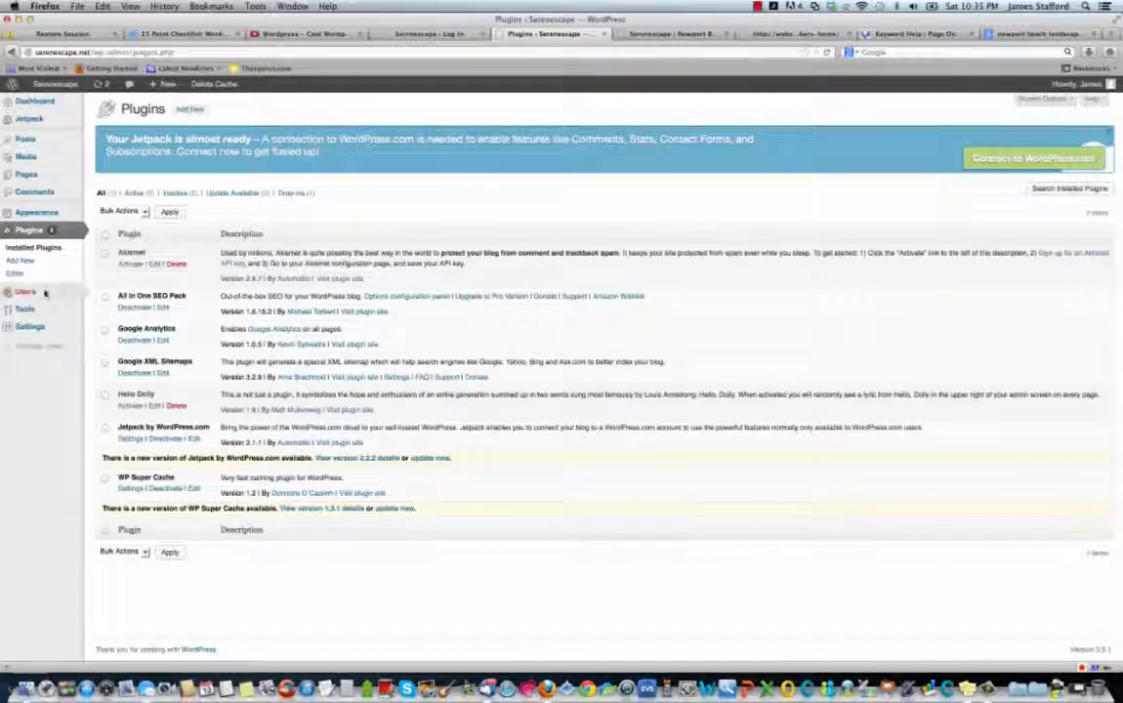
# Replace the default tagline in General Settings with 'Newport Beach Landscaping Company and Contractor'.
pyautogui.moveTo(27, 330)
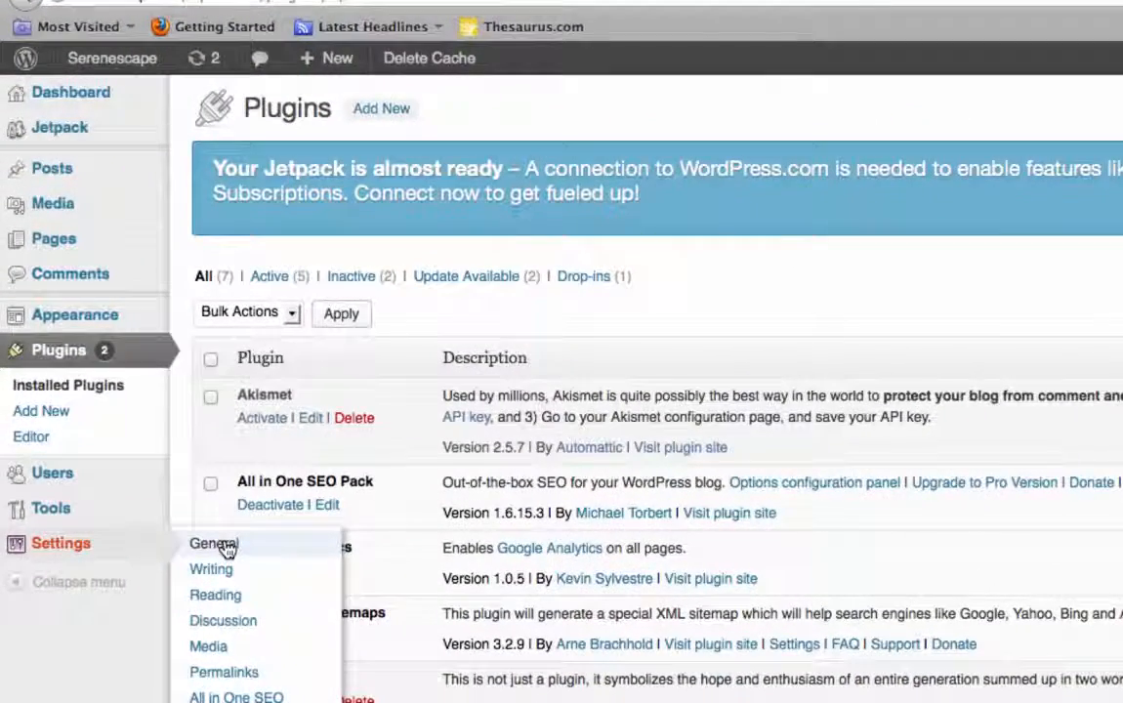
pyautogui.click(217, 544)
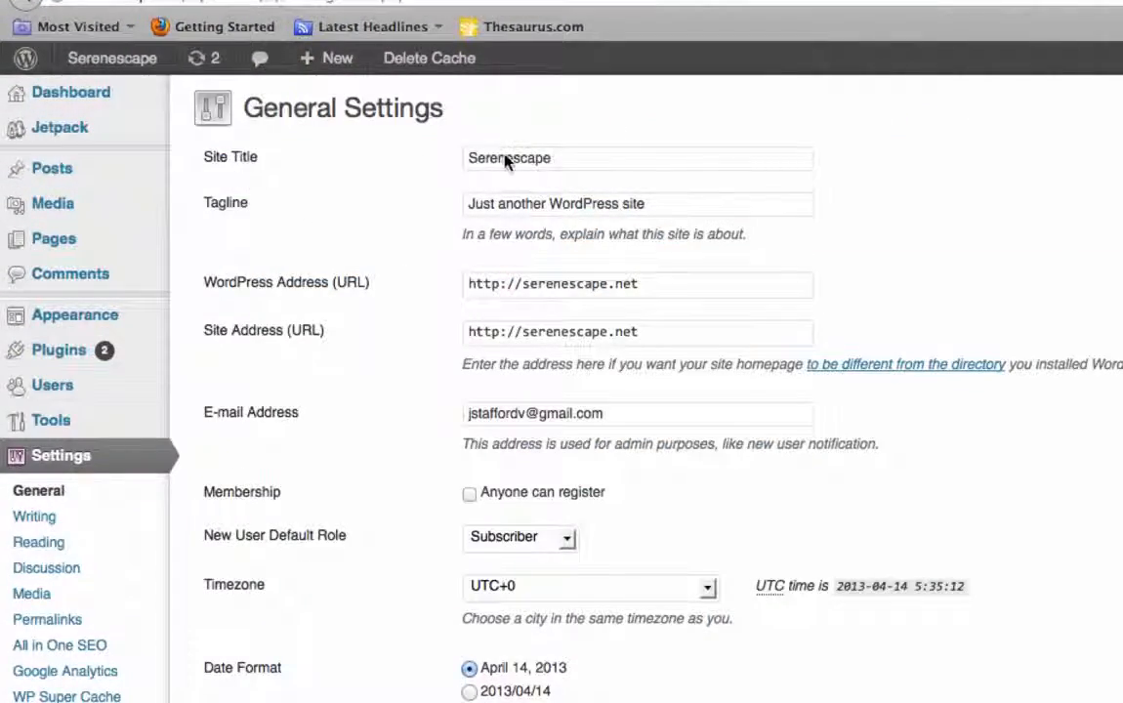
pyautogui.tripleClick(688, 206)
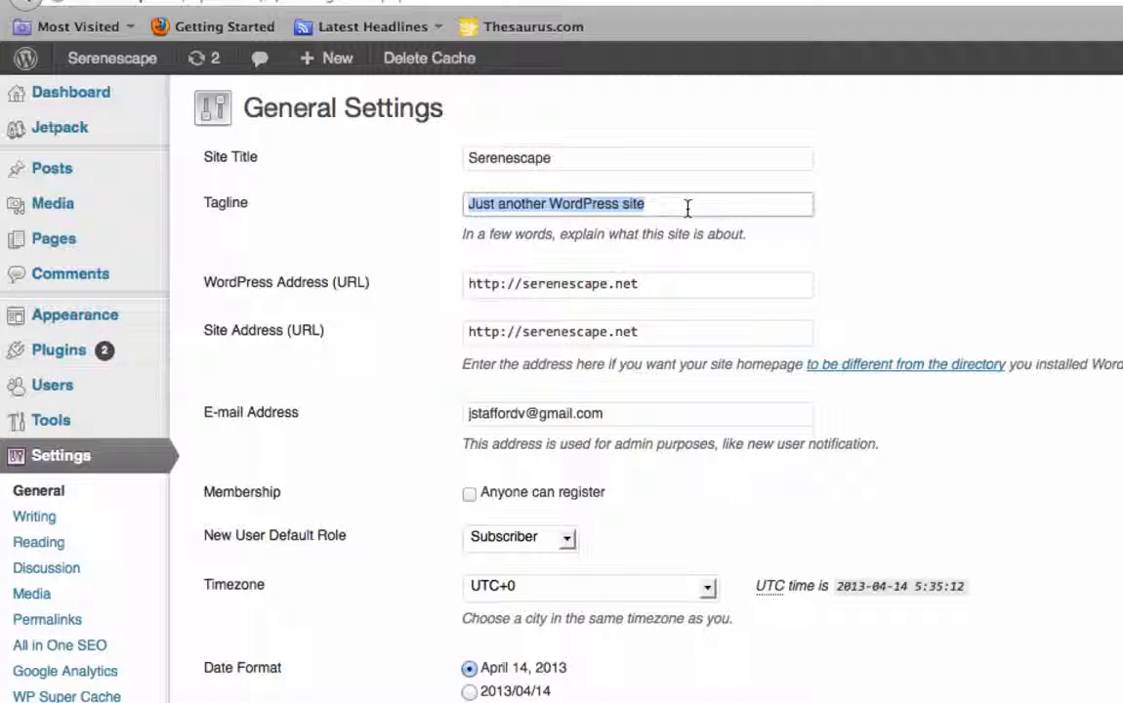
pyautogui.press('BackSpace')
pyautogui.press('super+v')
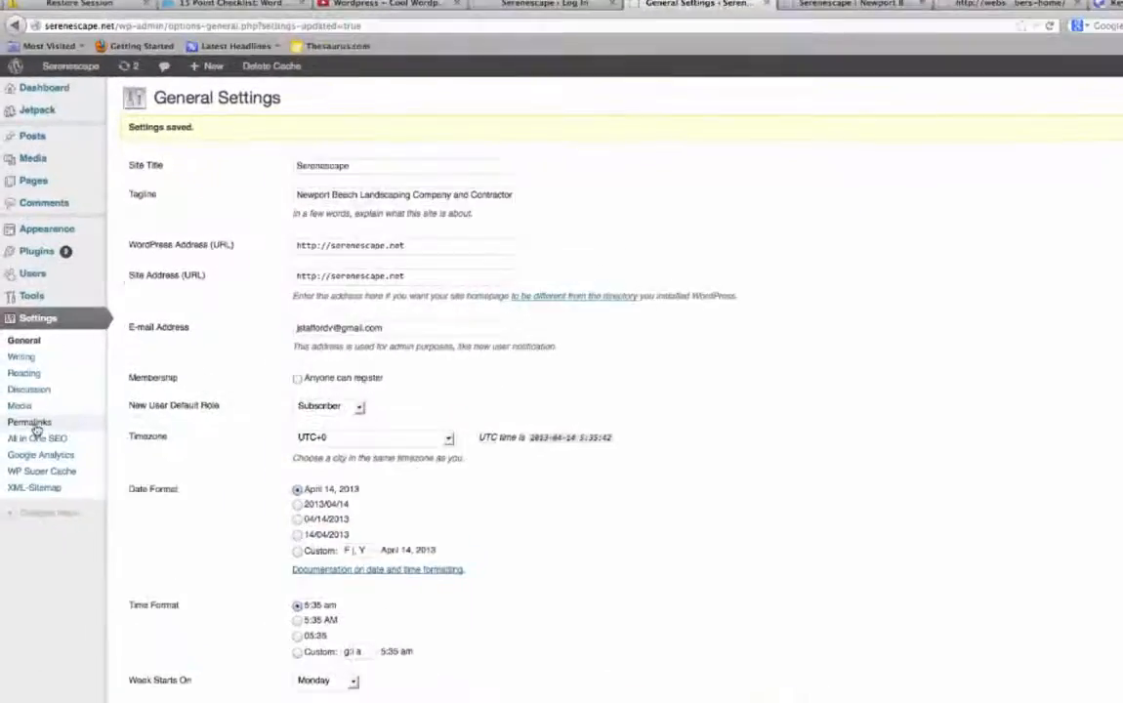
# Switch the WordPress permalinks from the date-based structure to Post name (/%postname%/).
pyautogui.click(49, 579)
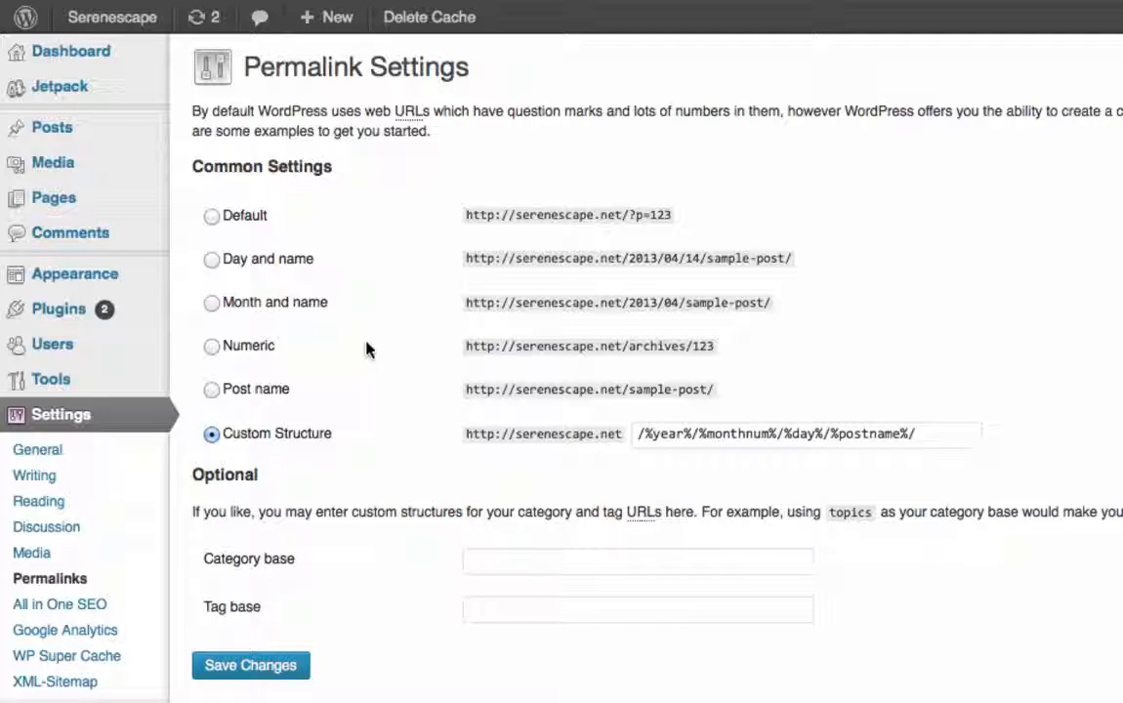
pyautogui.click(211, 390)
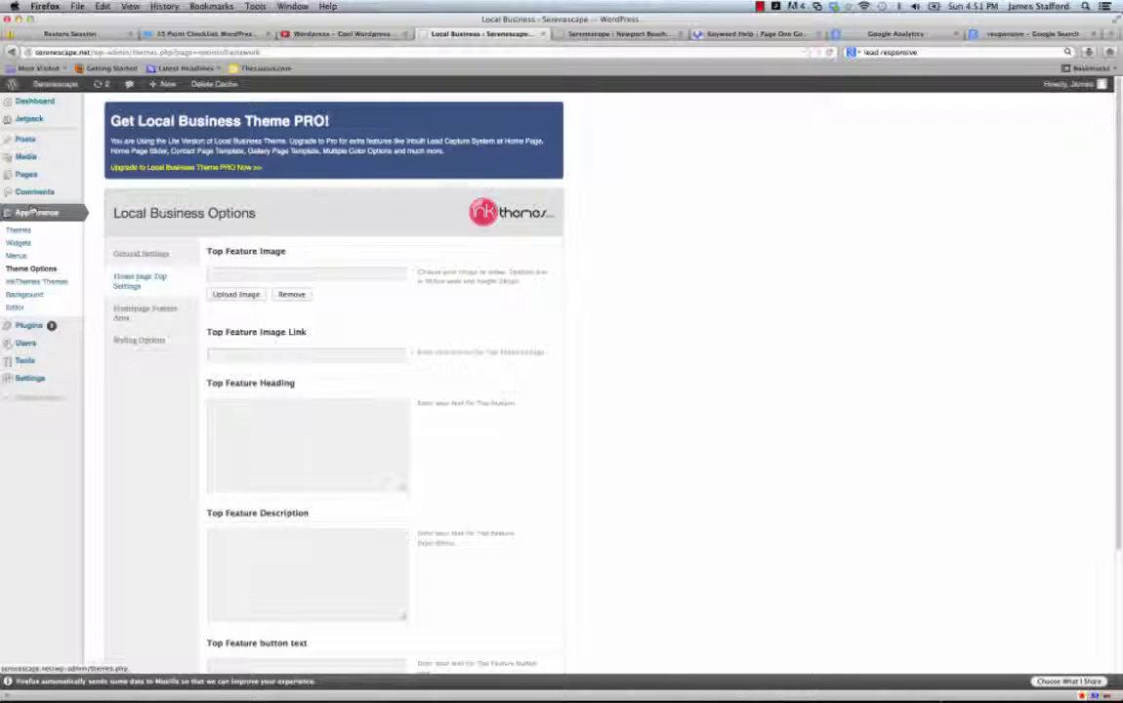
# Open the Local Business General Settings and compare them with the live homepage's YOUR LOGO placeholder.
pyautogui.click(26, 282)
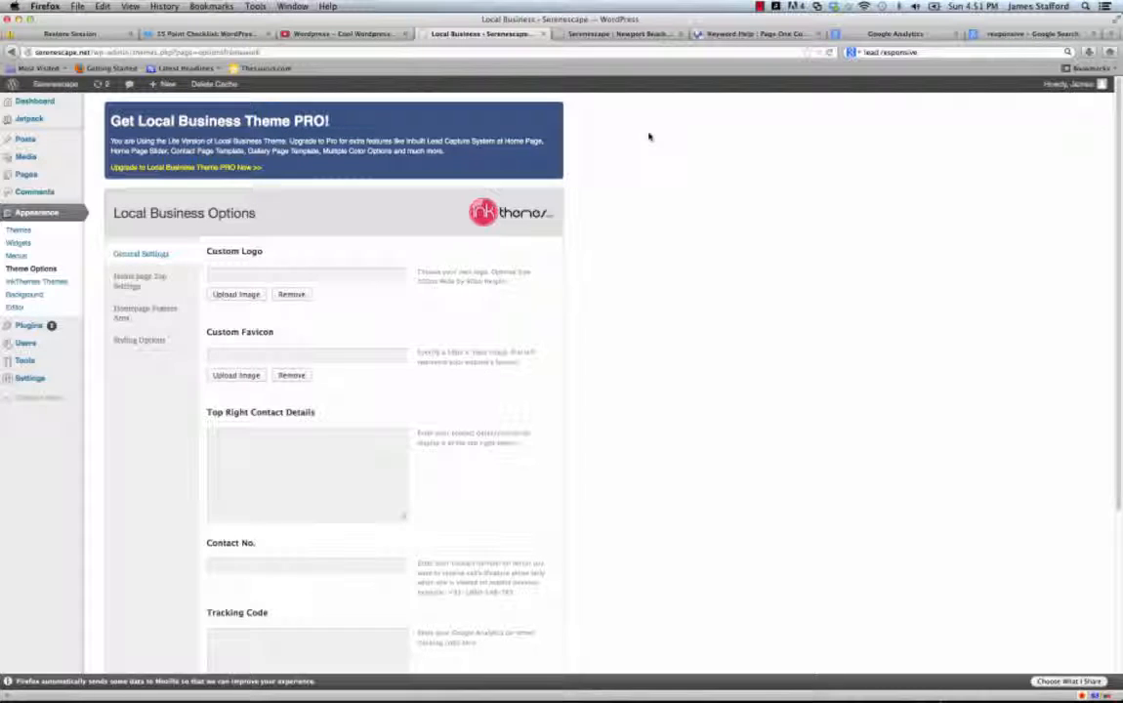
pyautogui.click(626, 35)
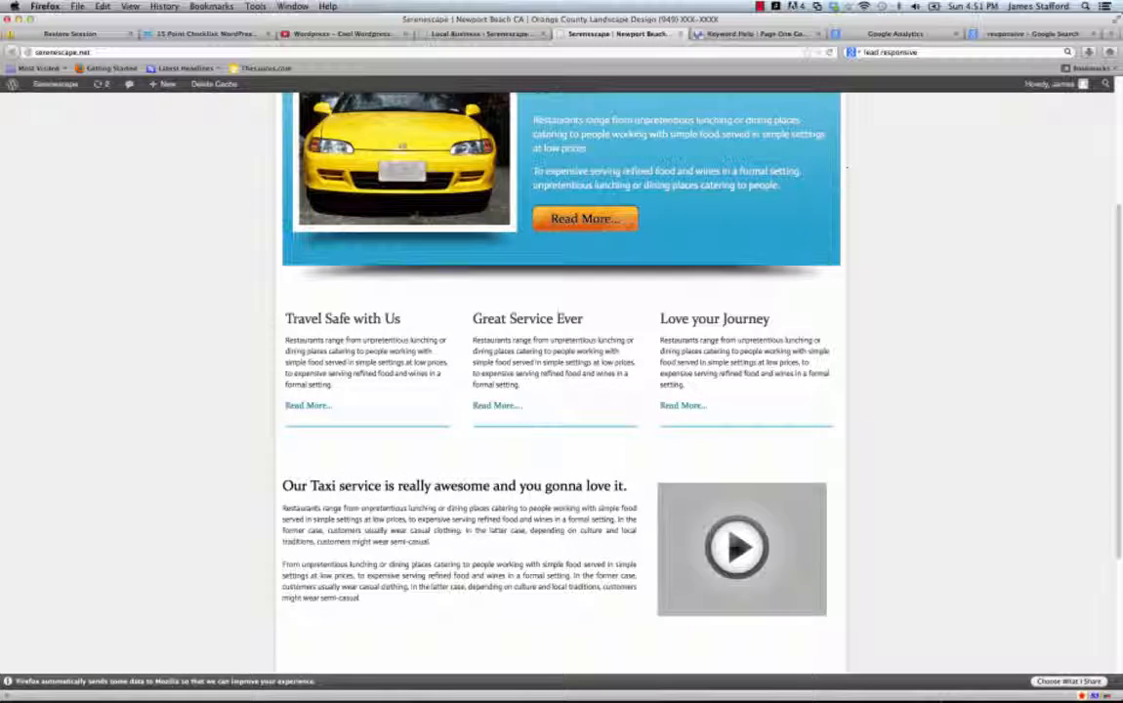
pyautogui.scroll(4, 810, 224)
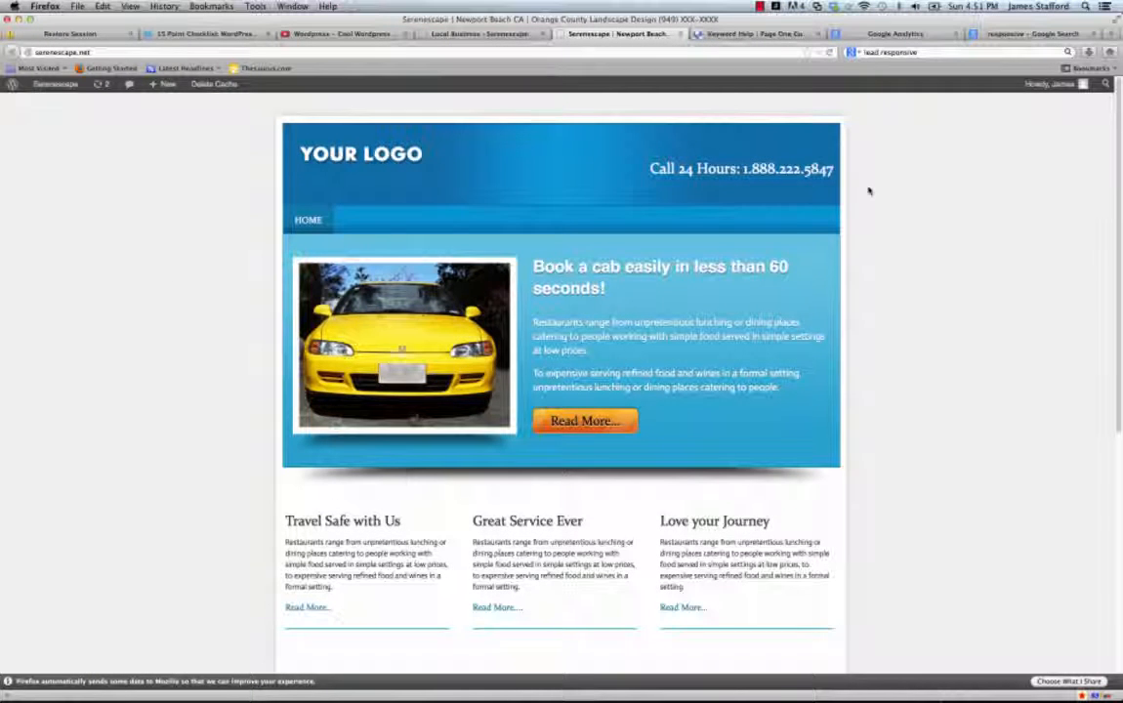
pyautogui.click(489, 34)
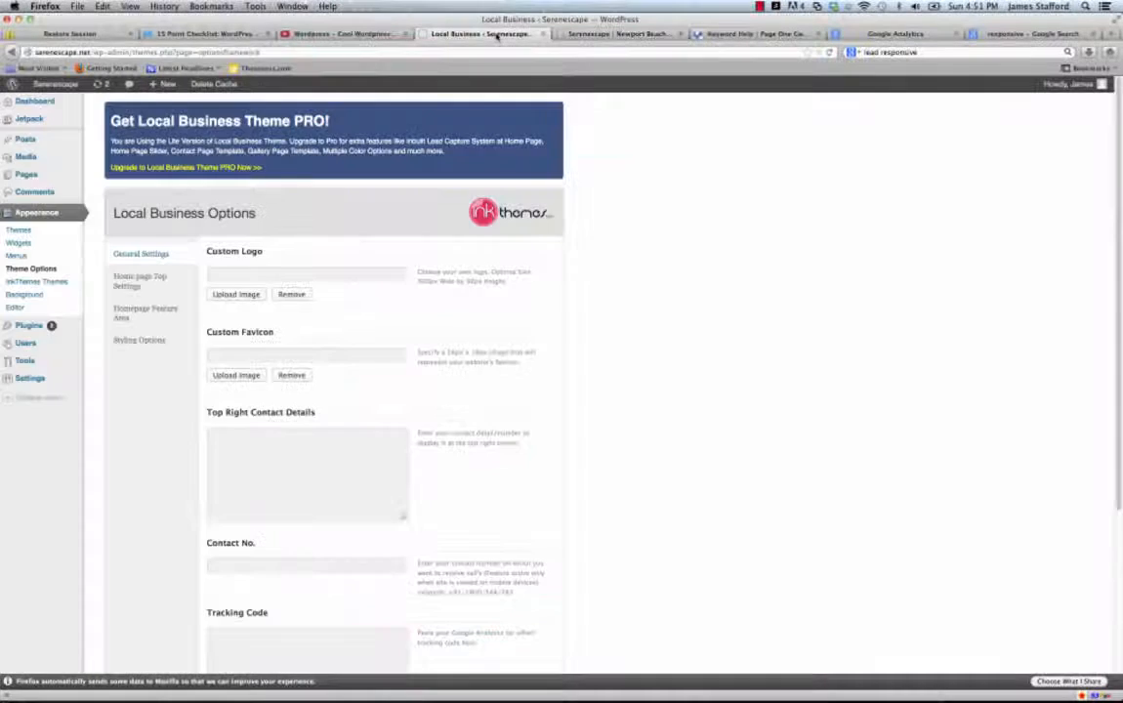
pyautogui.scroll(-3, 300, 443)
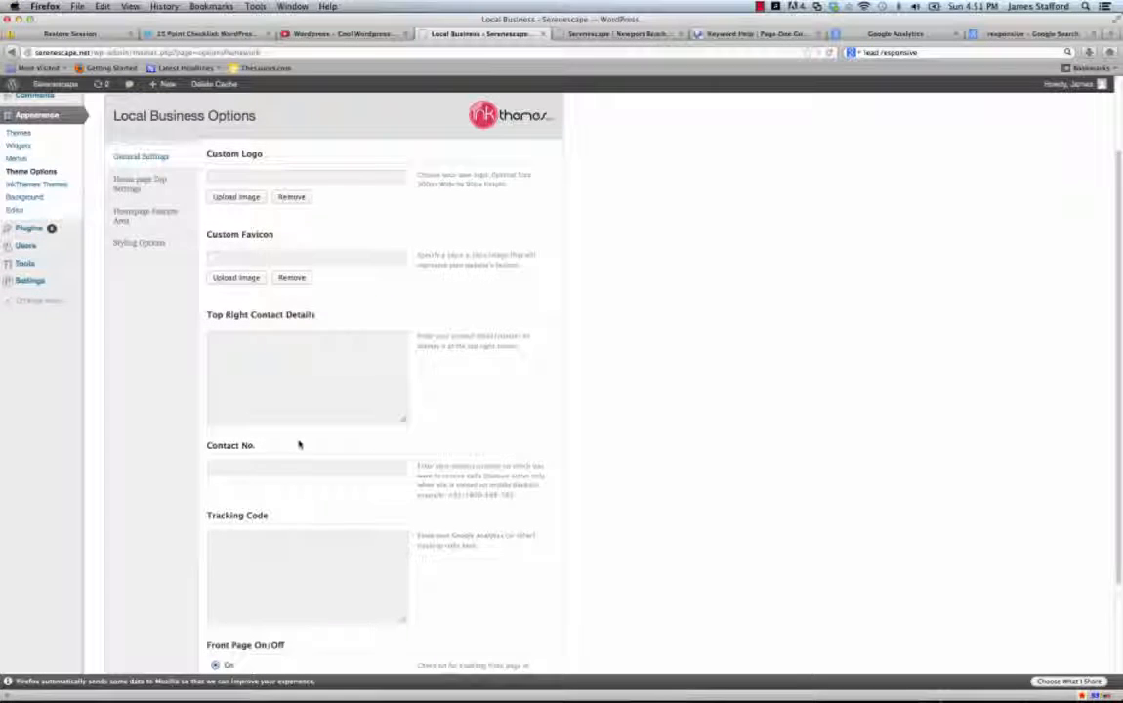
# Upload the Desktop image Landscape-Designs-Orange-County1 copy into the theme options and save all changes.
pyautogui.click(253, 177)
pyautogui.click(236, 197)
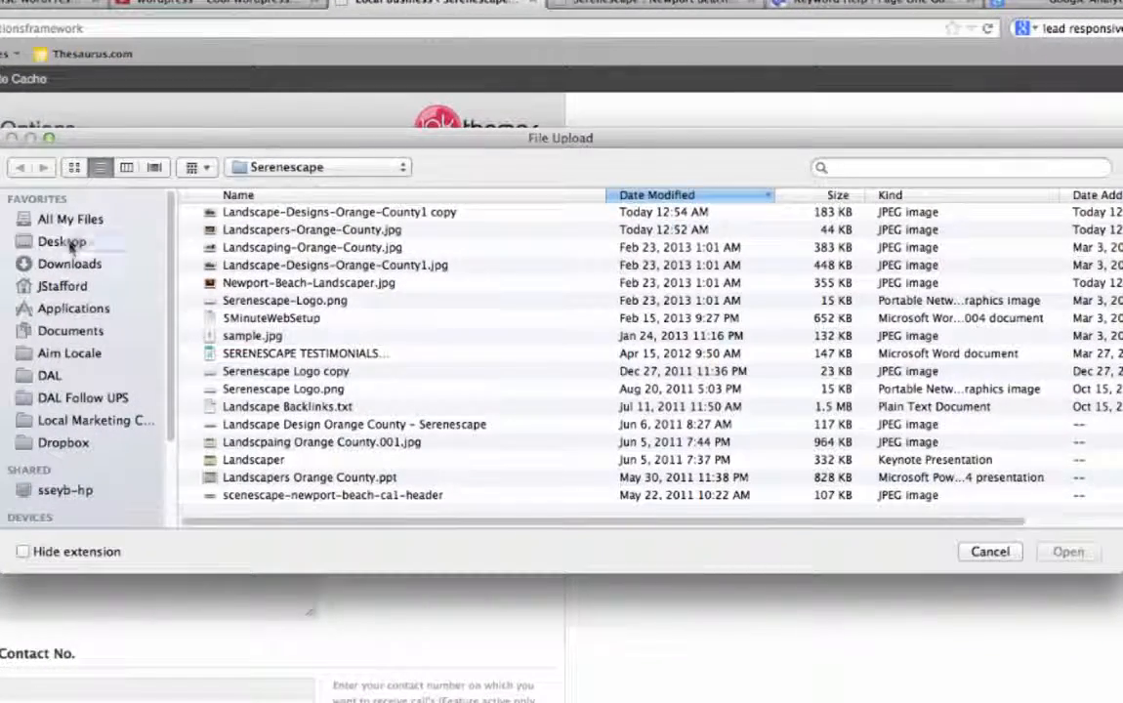
pyautogui.click(64, 242)
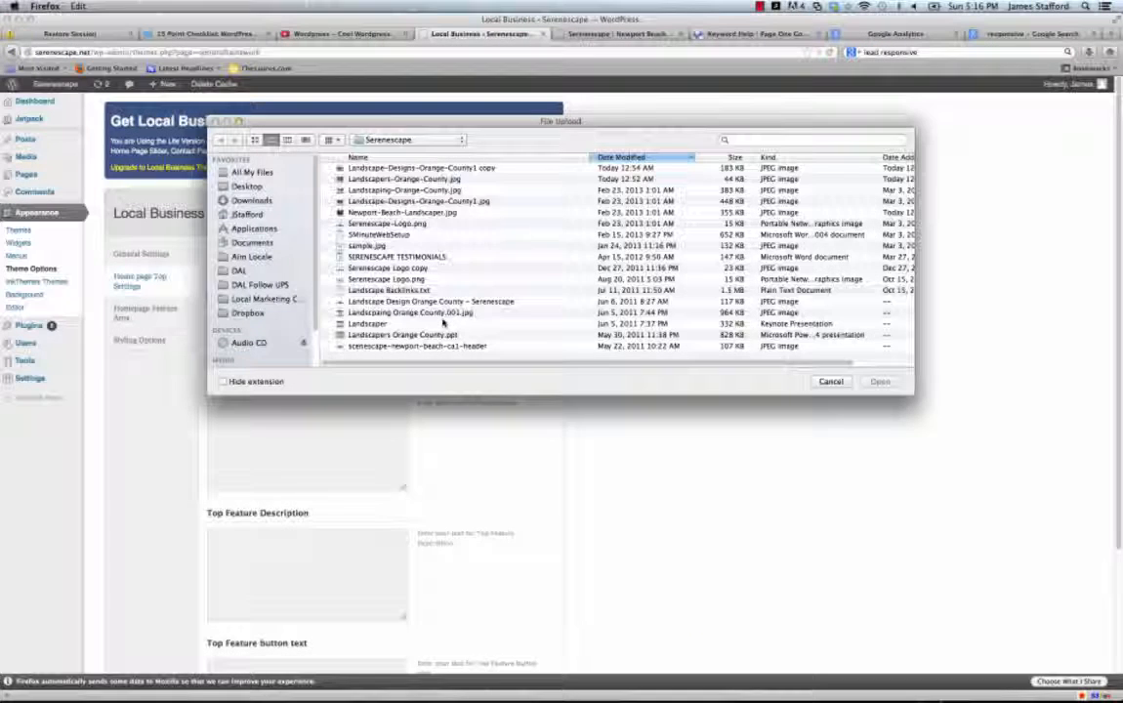
pyautogui.click(429, 167)
pyautogui.click(879, 382)
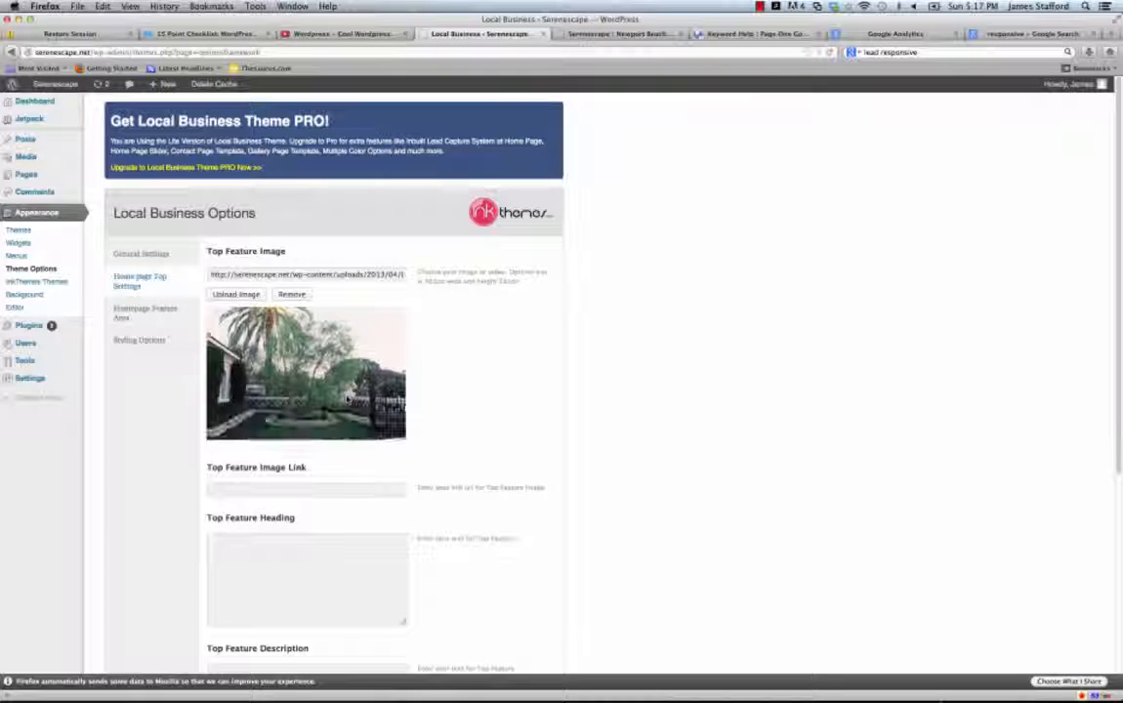
pyautogui.scroll(-5, 376, 415)
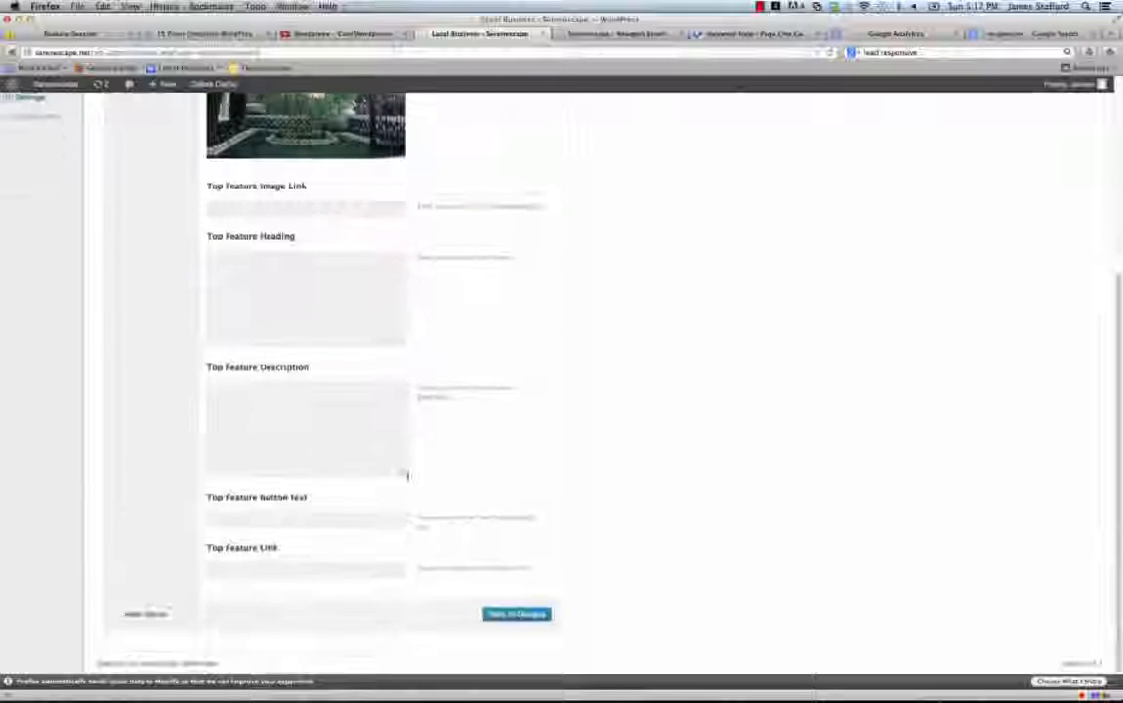
pyautogui.click(513, 613)
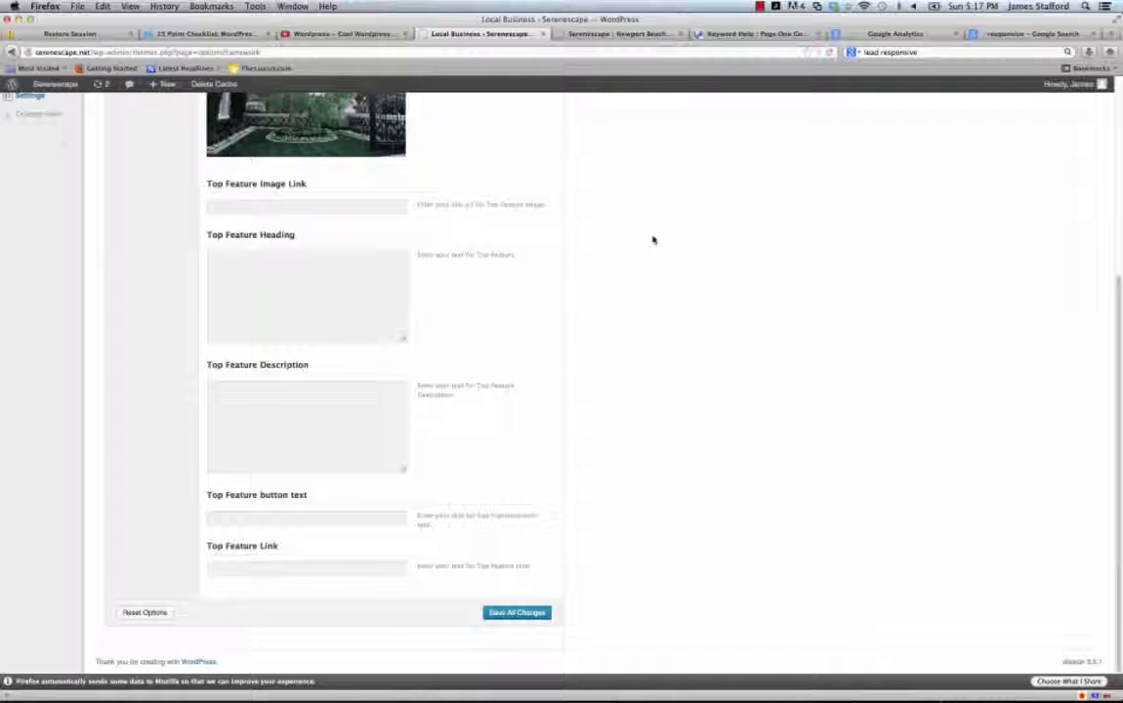
pyautogui.scroll(5, 654, 235)
# Reload the live homepage to check the new logo and image, then return to the theme options.
pyautogui.click(611, 34)
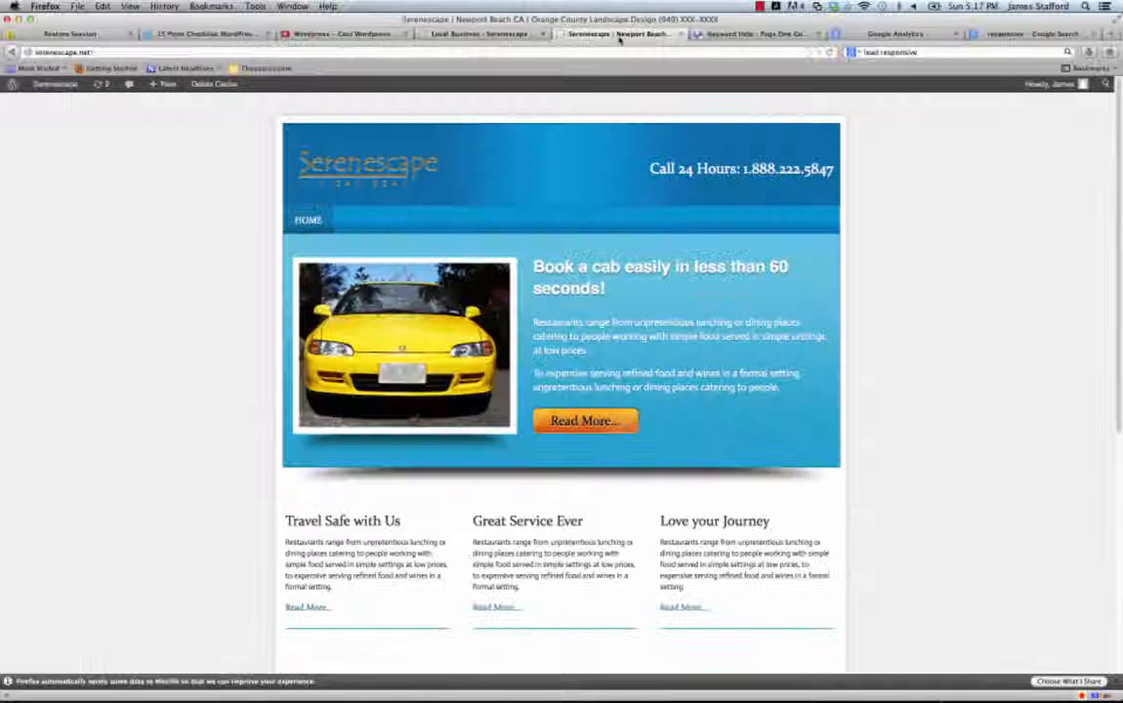
pyautogui.click(832, 54)
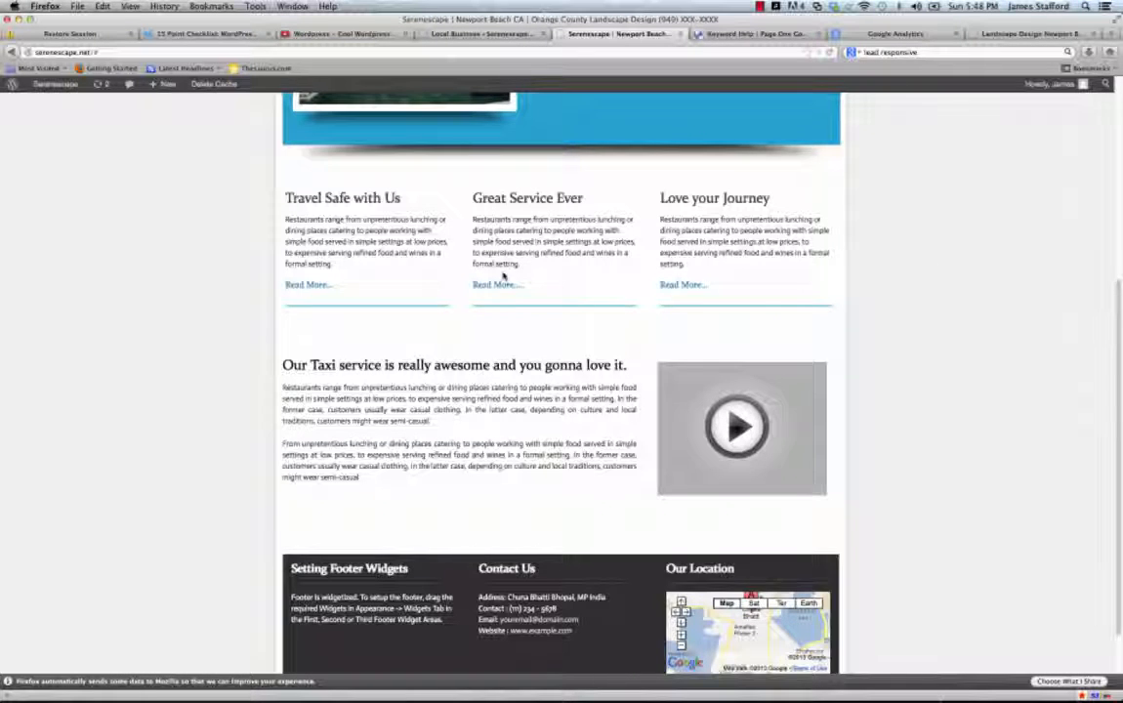
pyautogui.scroll(5, 504, 278)
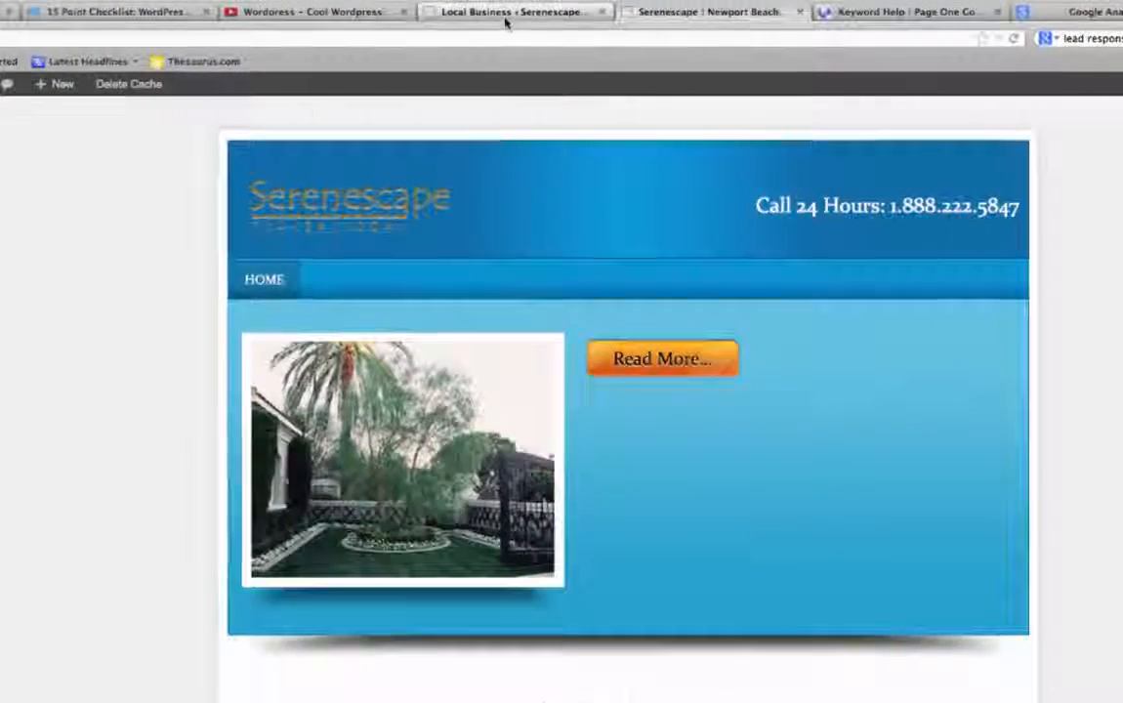
pyautogui.click(506, 14)
pyautogui.scroll(5, 60, 314)
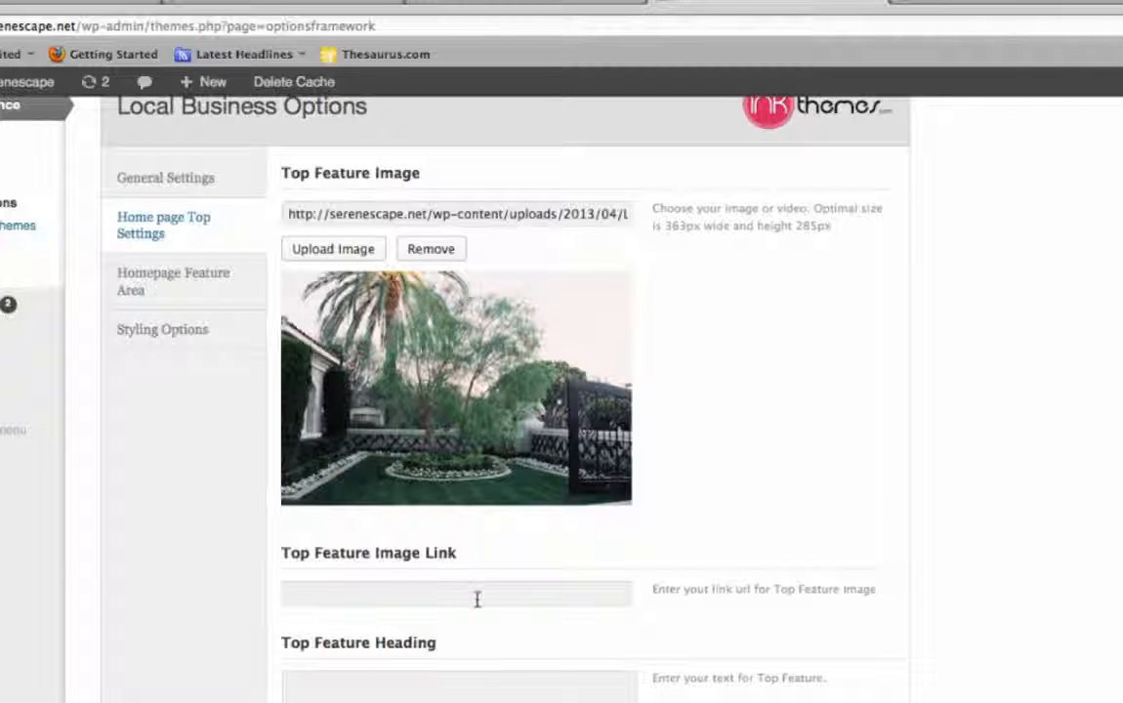
pyautogui.scroll(-3, 389, 683)
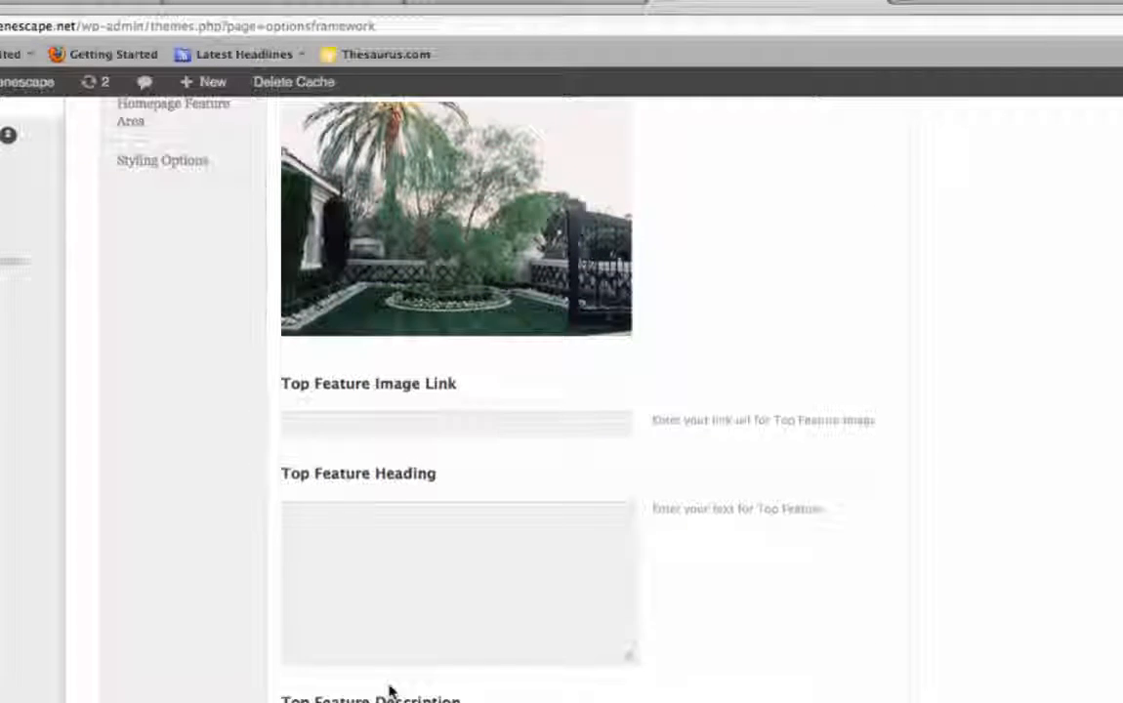
pyautogui.scroll(-2, 392, 692)
pyautogui.scroll(-1, 421, 695)
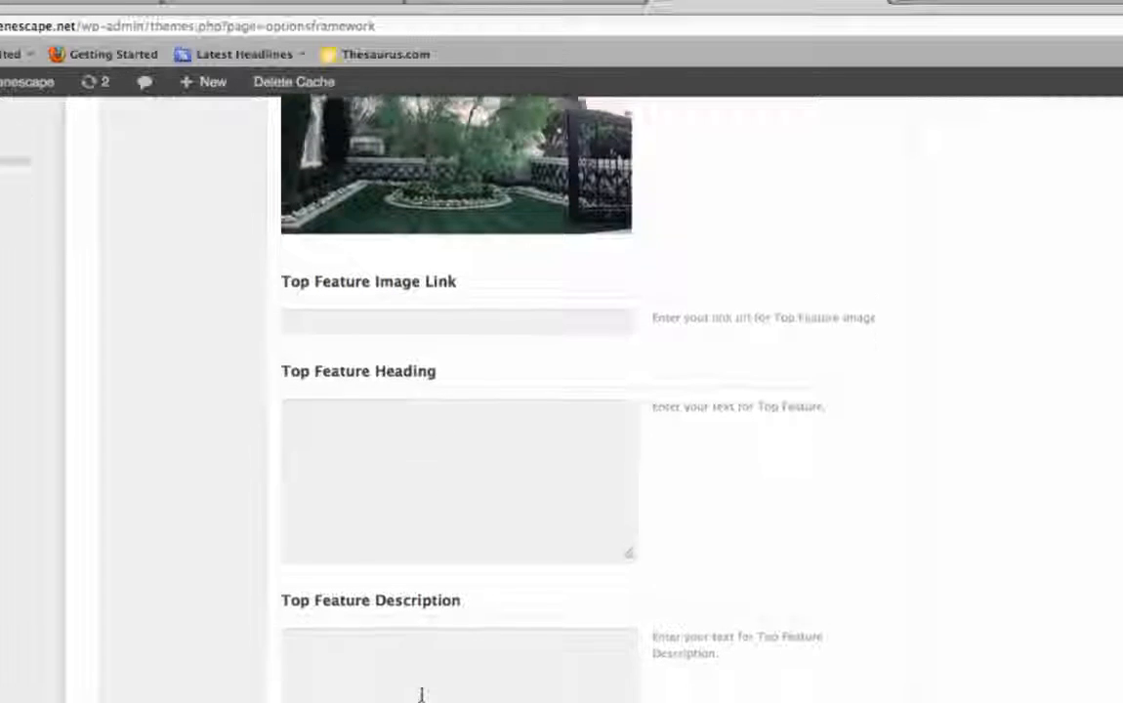
pyautogui.scroll(3, 410, 694)
pyautogui.scroll(2, 190, 478)
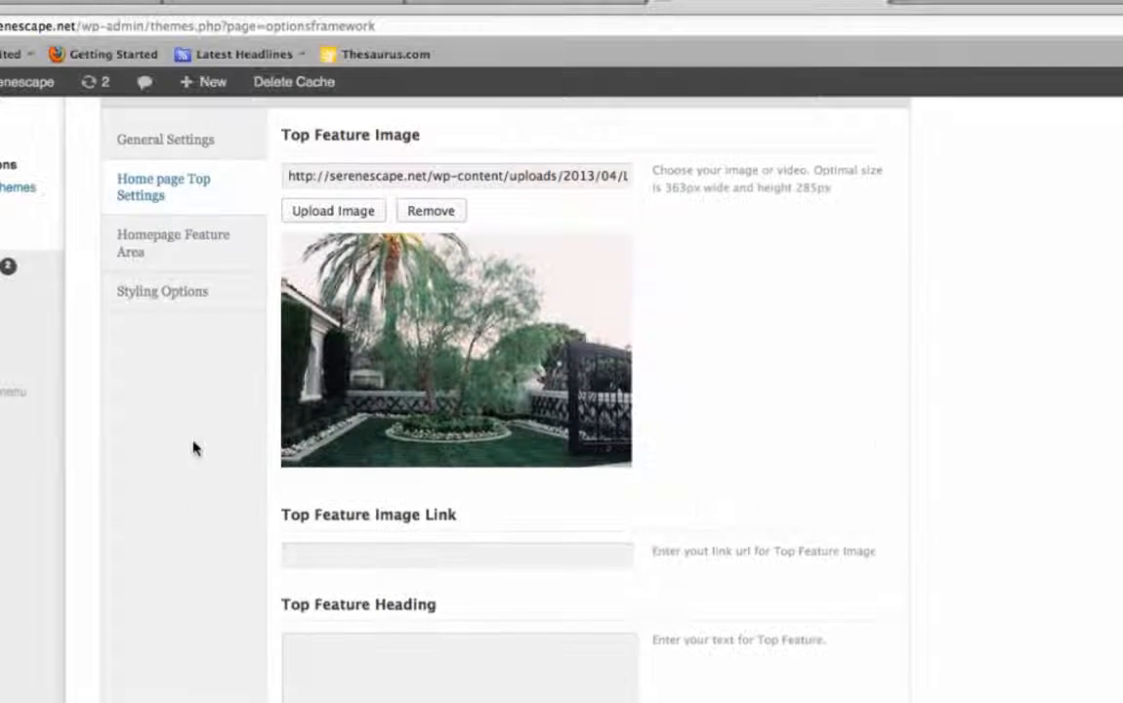
# Review the Homepage Feature Area headings, Landscape Contractor and Areas We Serve, against the live site.
pyautogui.click(171, 250)
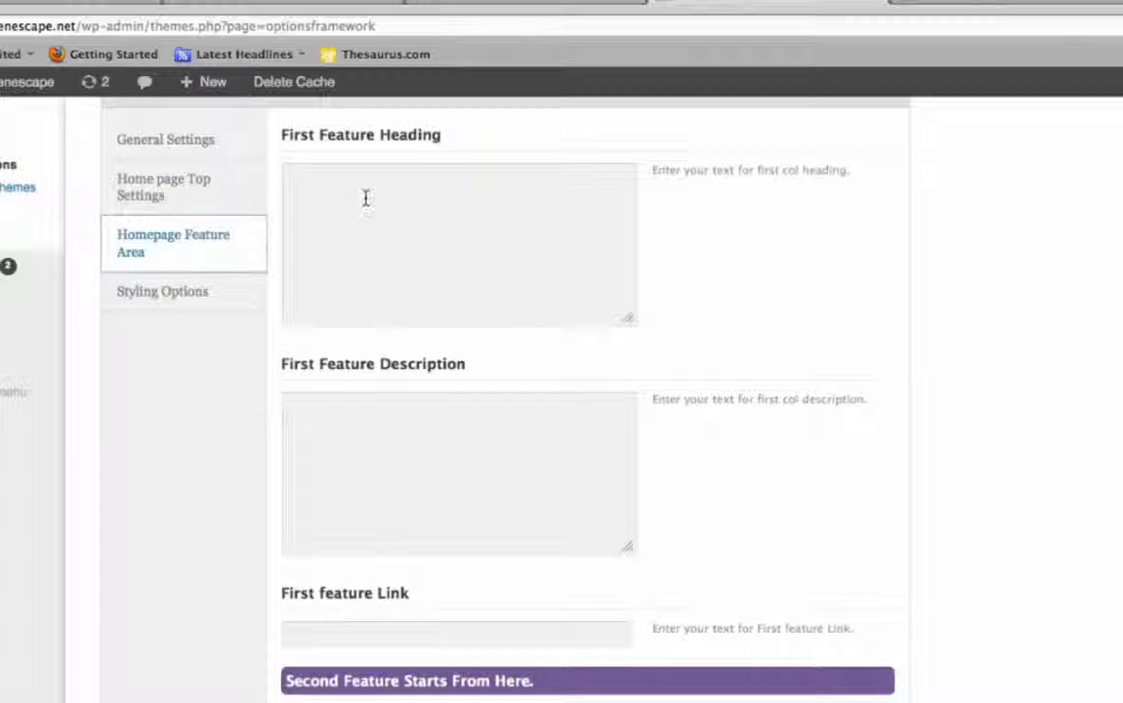
pyautogui.click(620, 36)
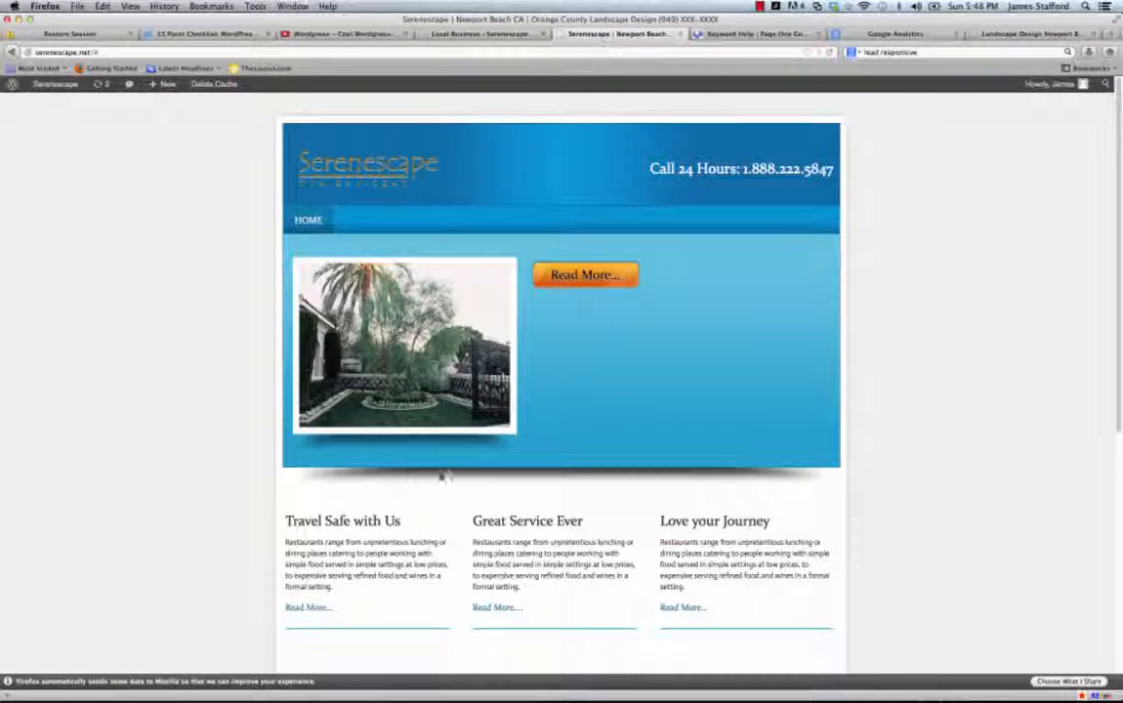
pyautogui.scroll(-5, 438, 523)
pyautogui.scroll(4, 472, 405)
pyautogui.click(488, 38)
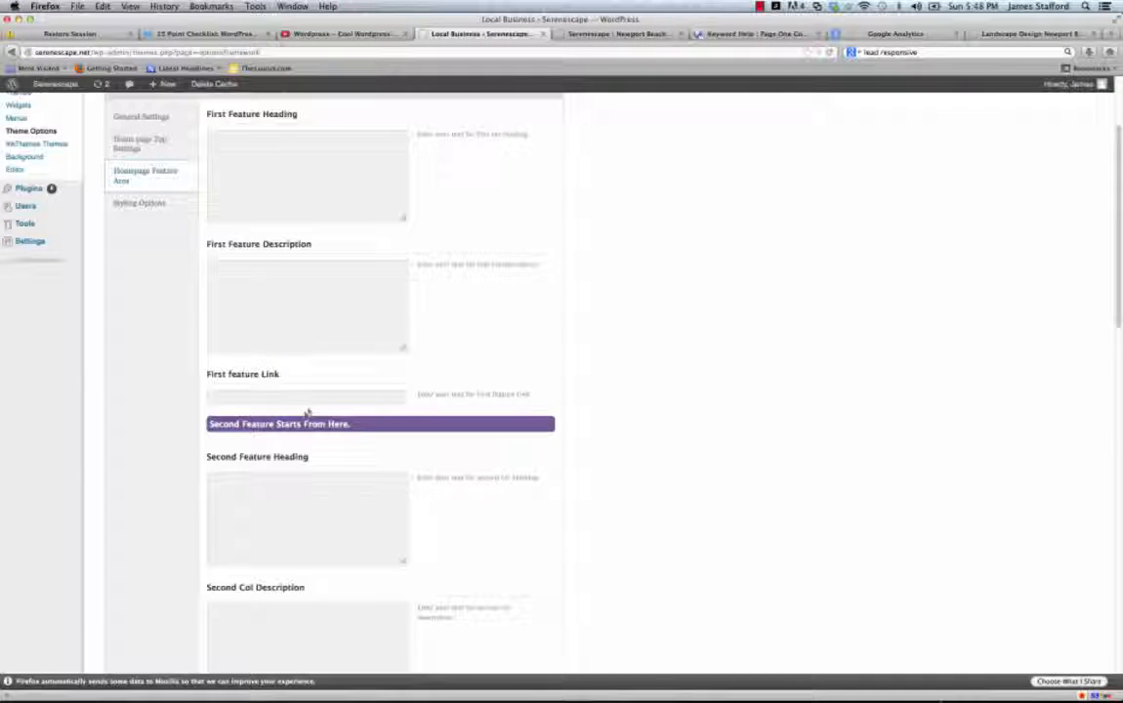
pyautogui.scroll(-4, 309, 410)
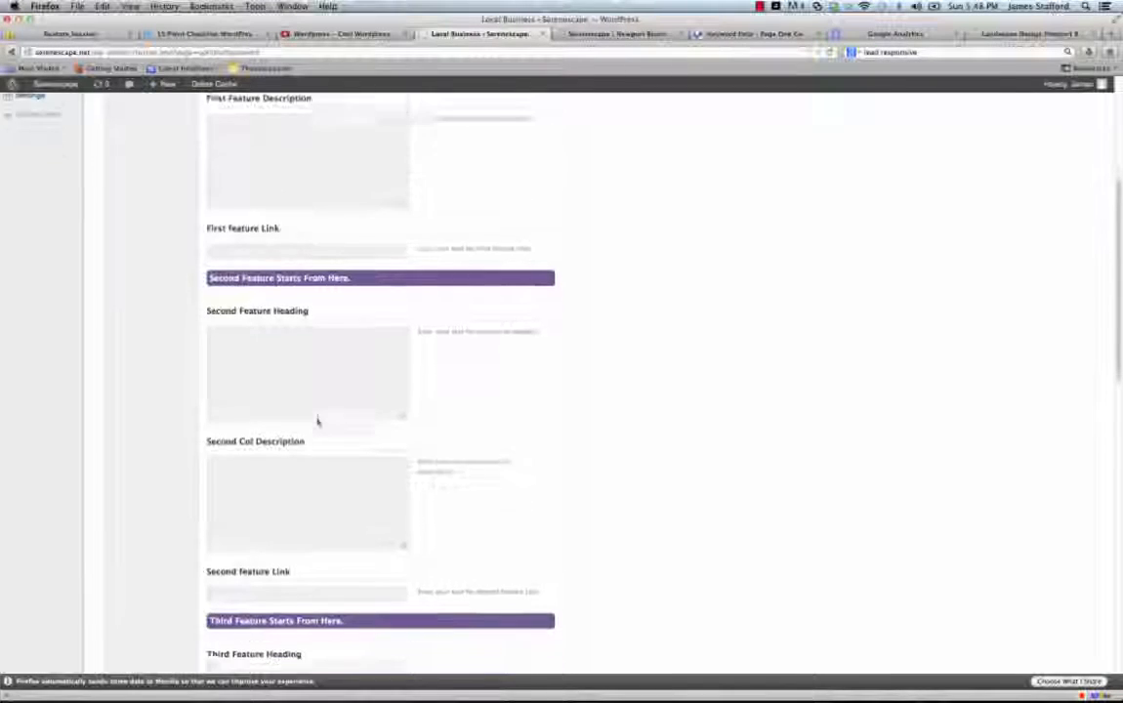
pyautogui.scroll(-3, 318, 422)
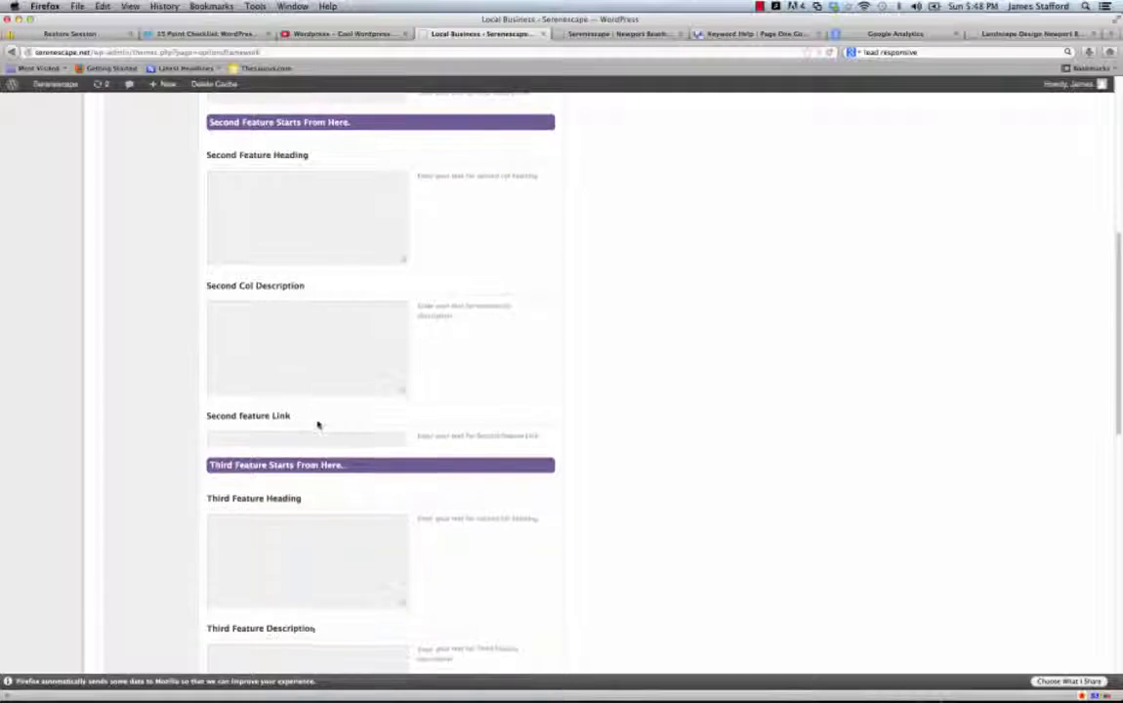
pyautogui.scroll(8, 317, 425)
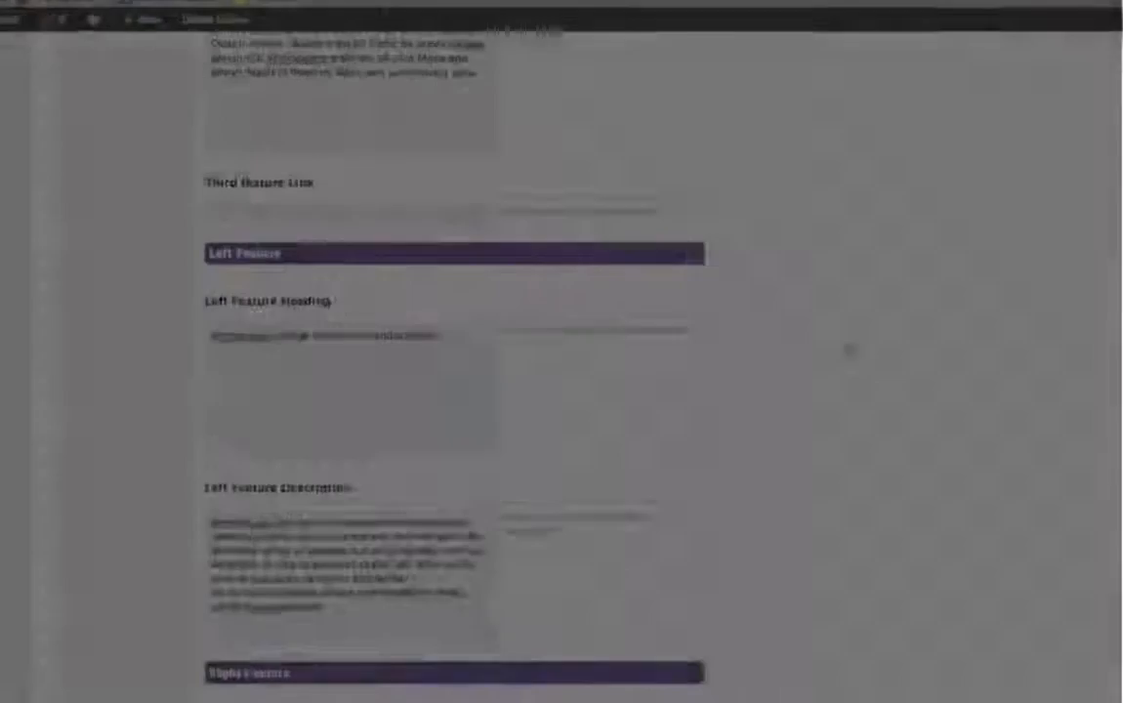
pyautogui.scroll(20, 1092, 394)
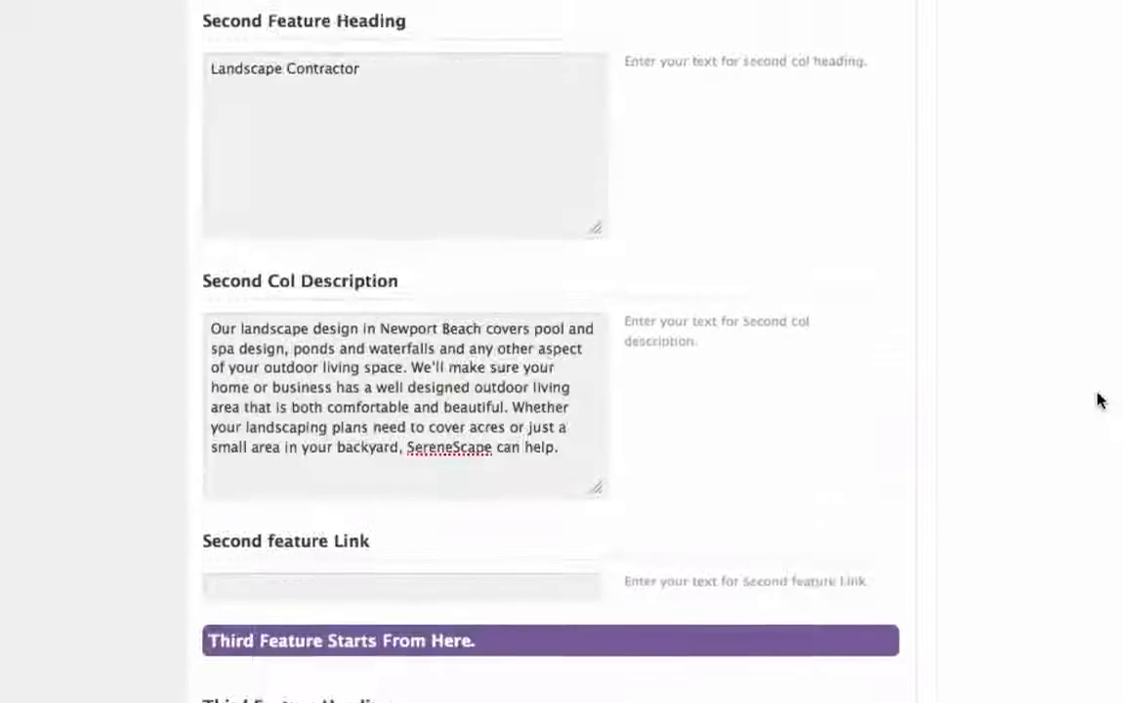
pyautogui.scroll(8, 1098, 400)
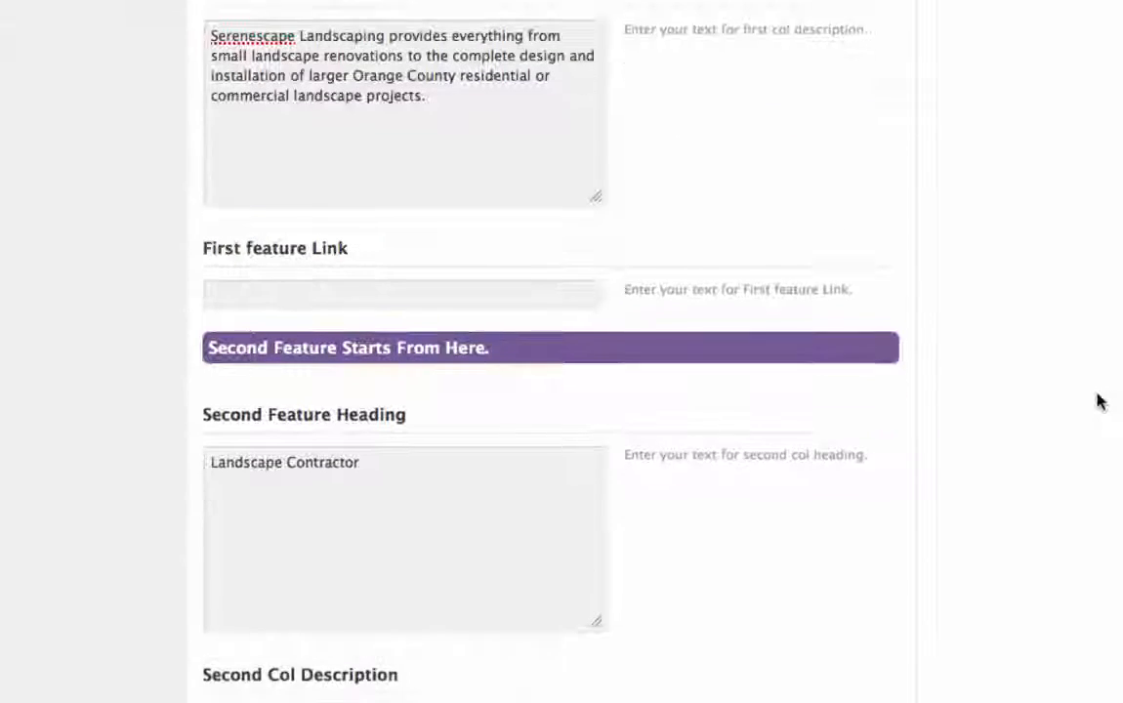
pyautogui.scroll(7, 1098, 401)
pyautogui.scroll(-20, 1096, 401)
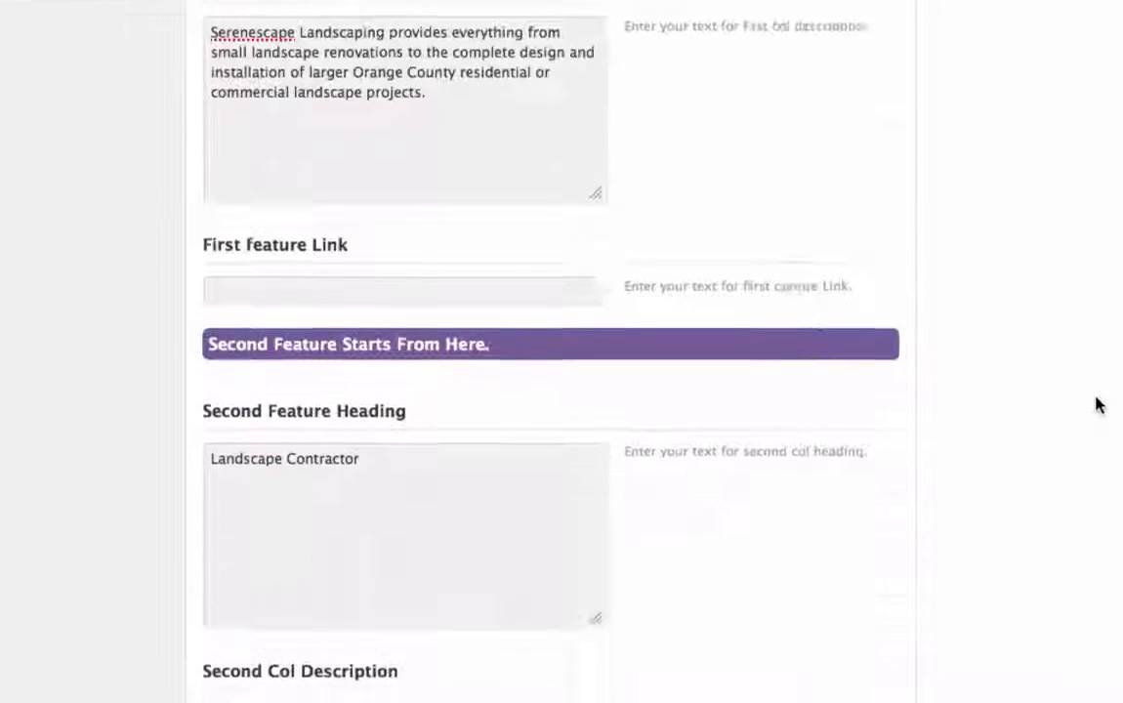
pyautogui.scroll(-20, 1098, 405)
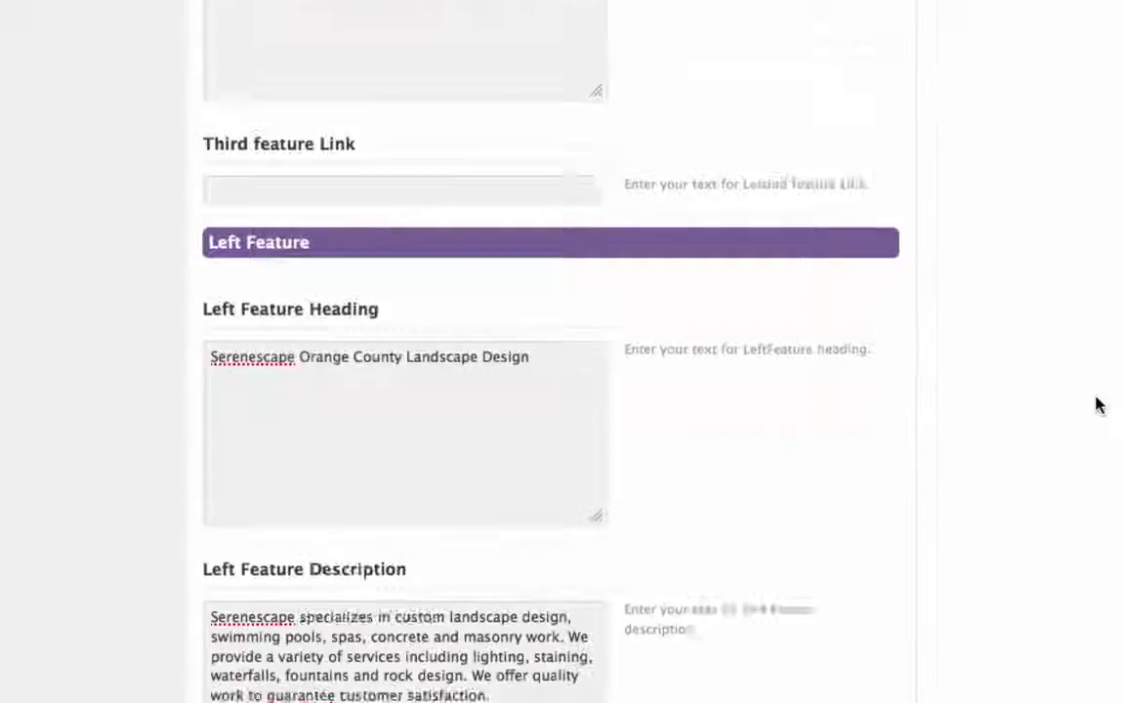
pyautogui.scroll(9, 1096, 401)
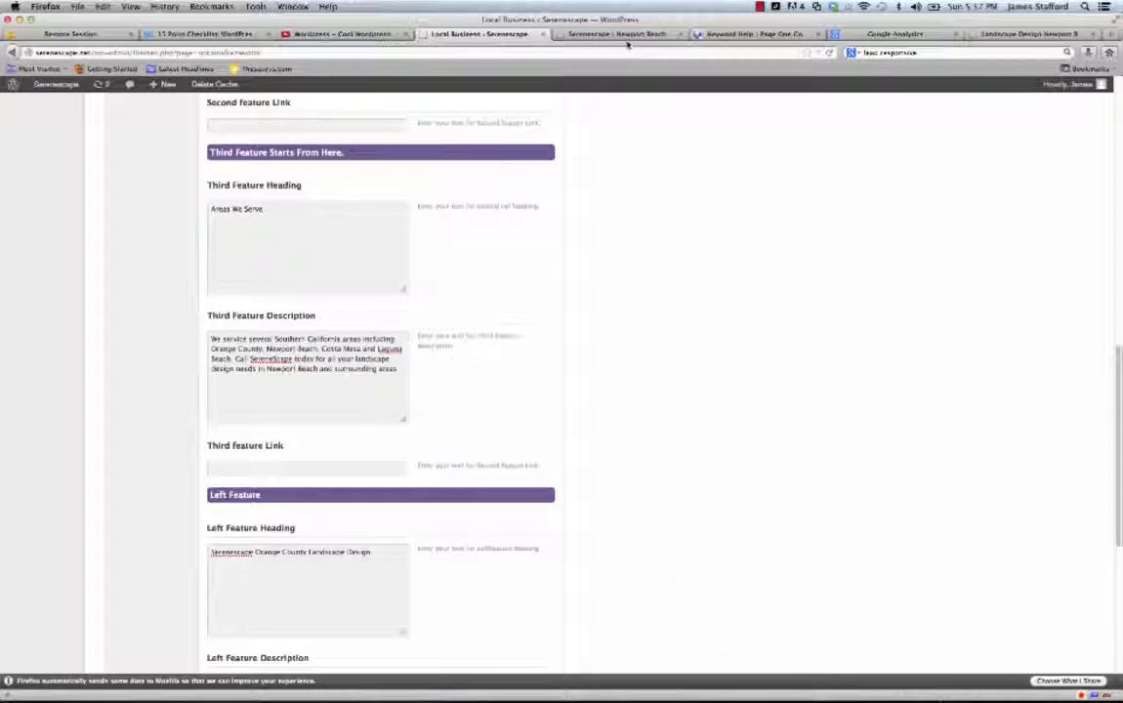
# Scroll the live Serenescape homepage to check the About Us, Landscape Contractor and Areas We Serve columns.
pyautogui.click(626, 37)
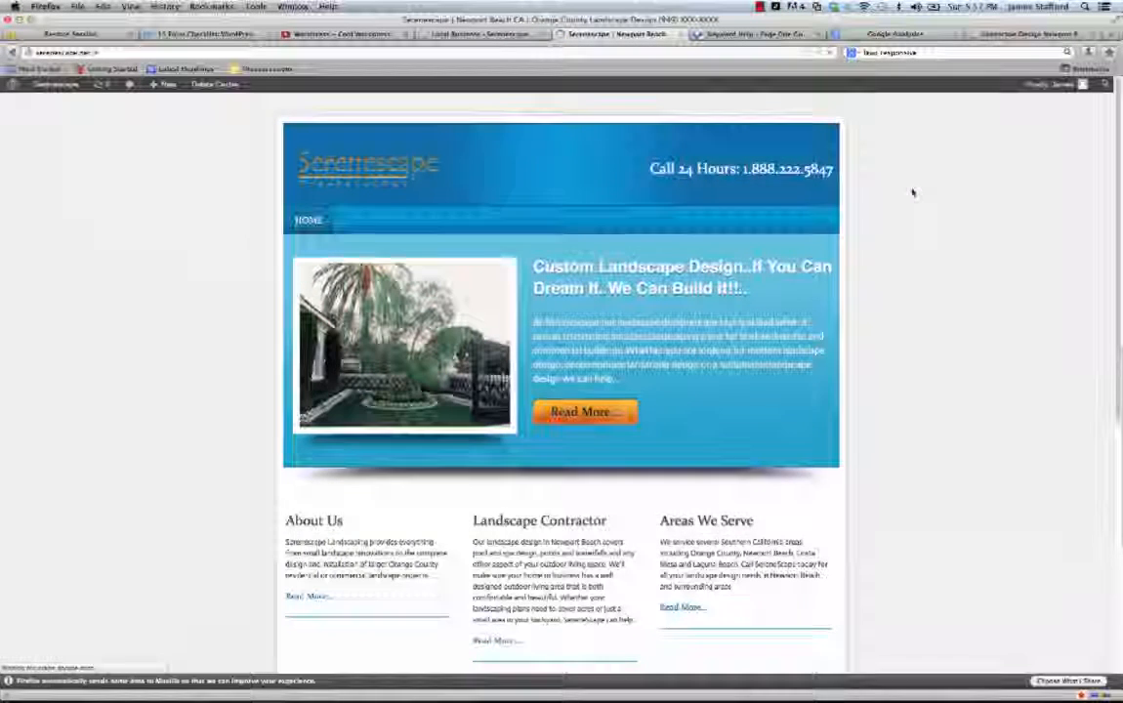
pyautogui.scroll(-4, 910, 195)
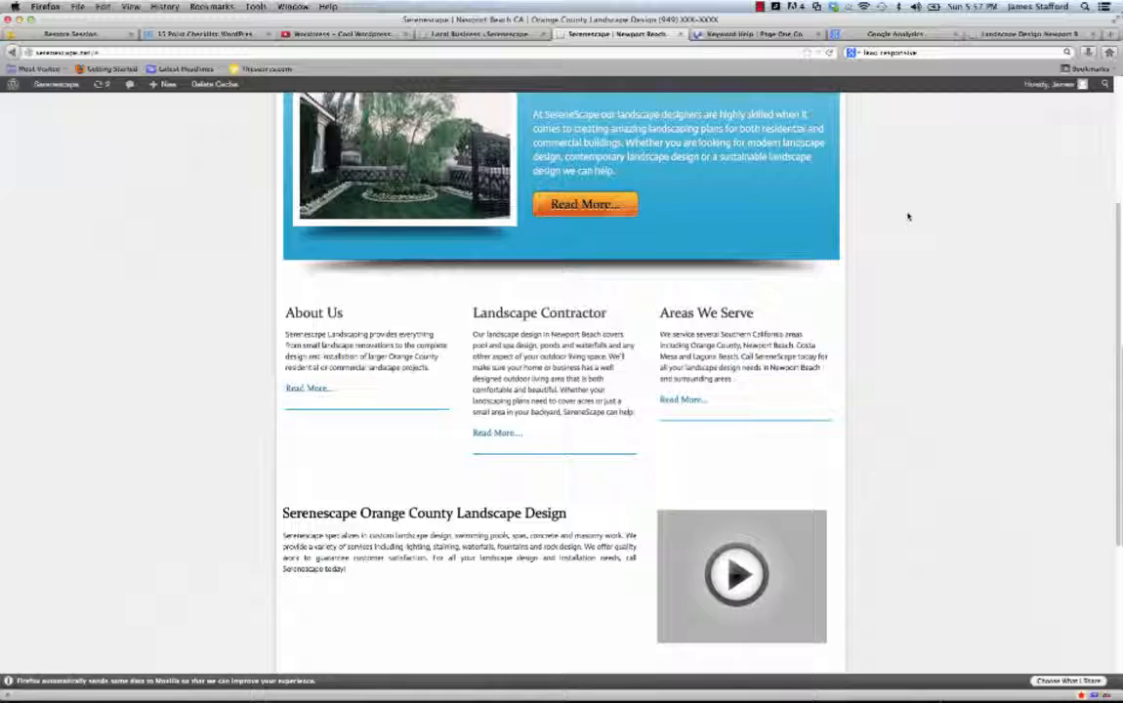
pyautogui.scroll(4, 908, 217)
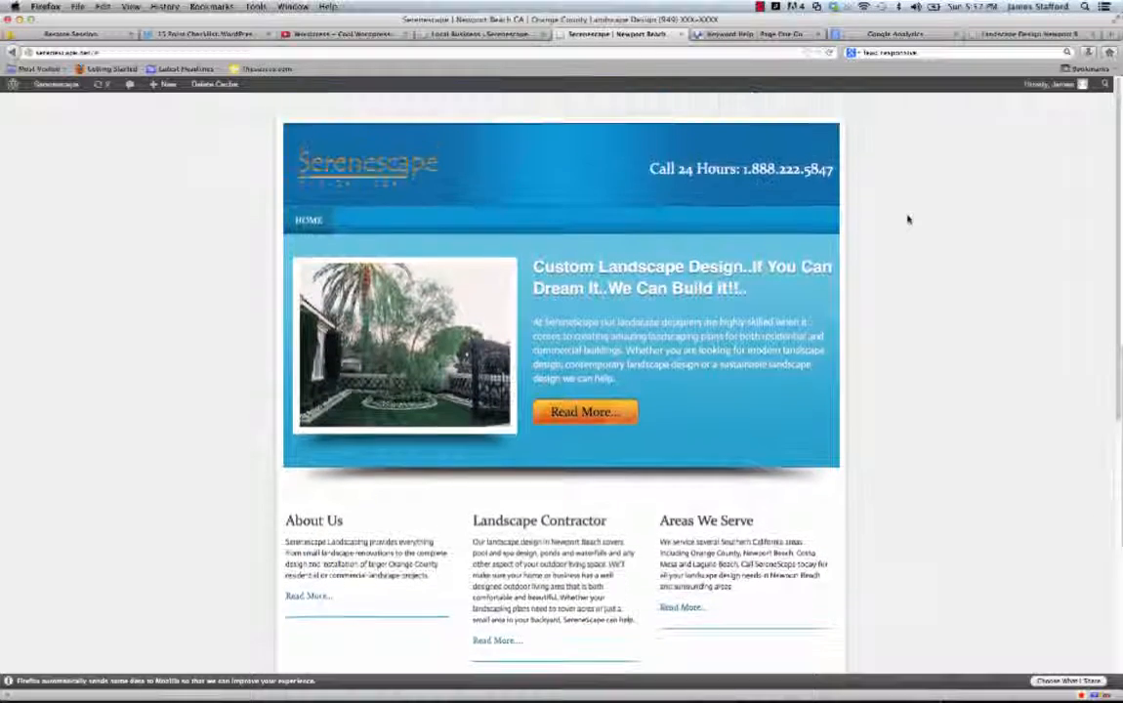
pyautogui.scroll(-8, 907, 219)
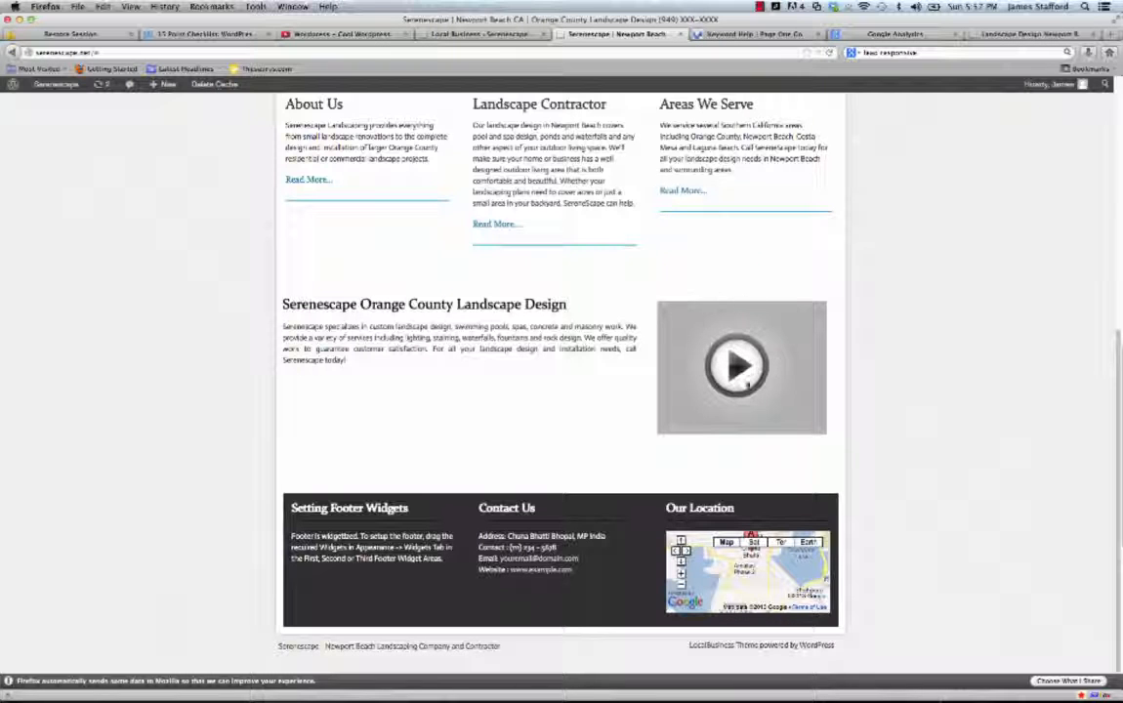
pyautogui.scroll(5, 633, 315)
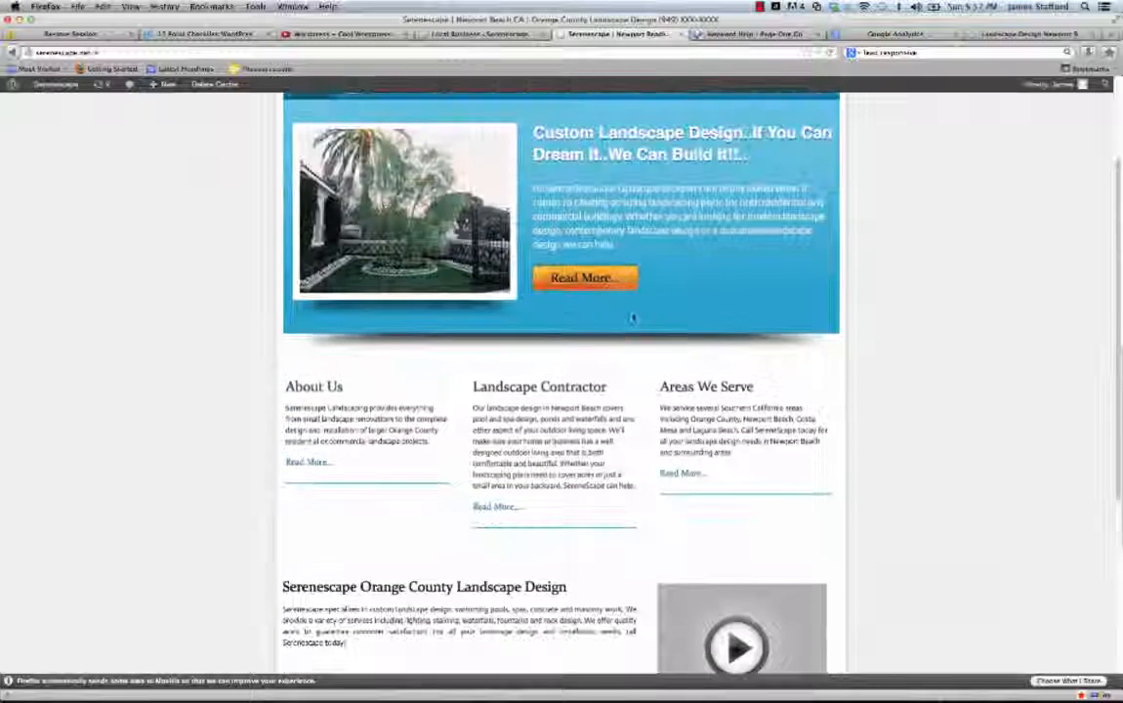
pyautogui.scroll(2, 633, 318)
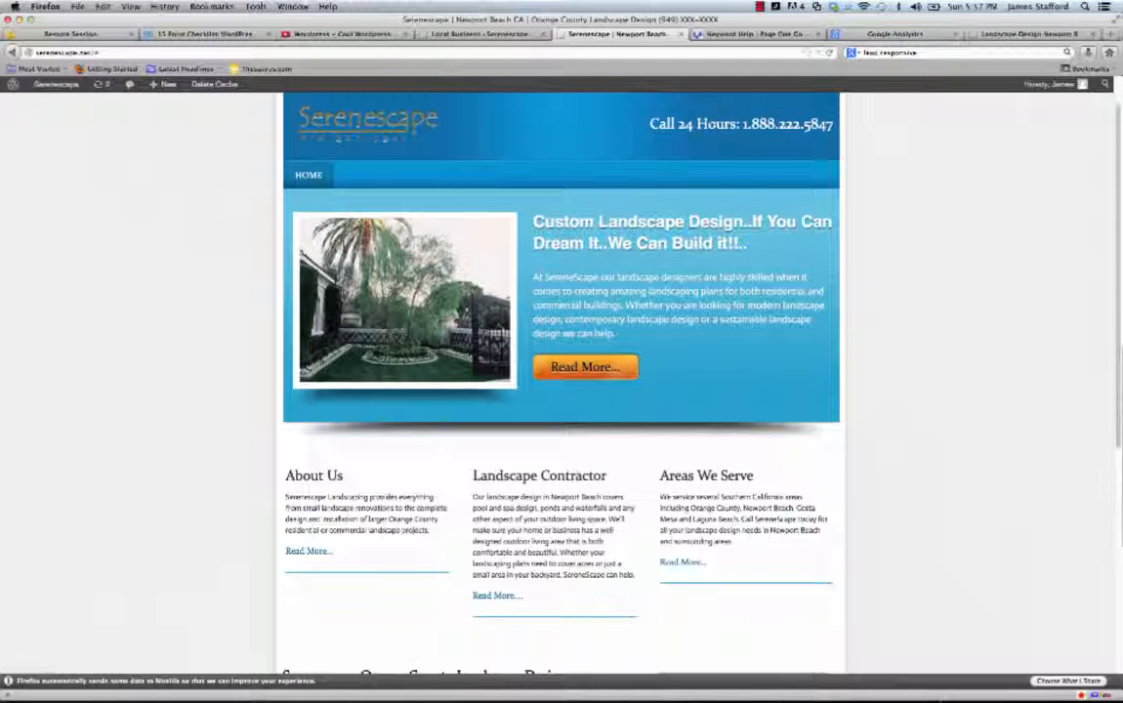
pyautogui.scroll(-7, 608, 367)
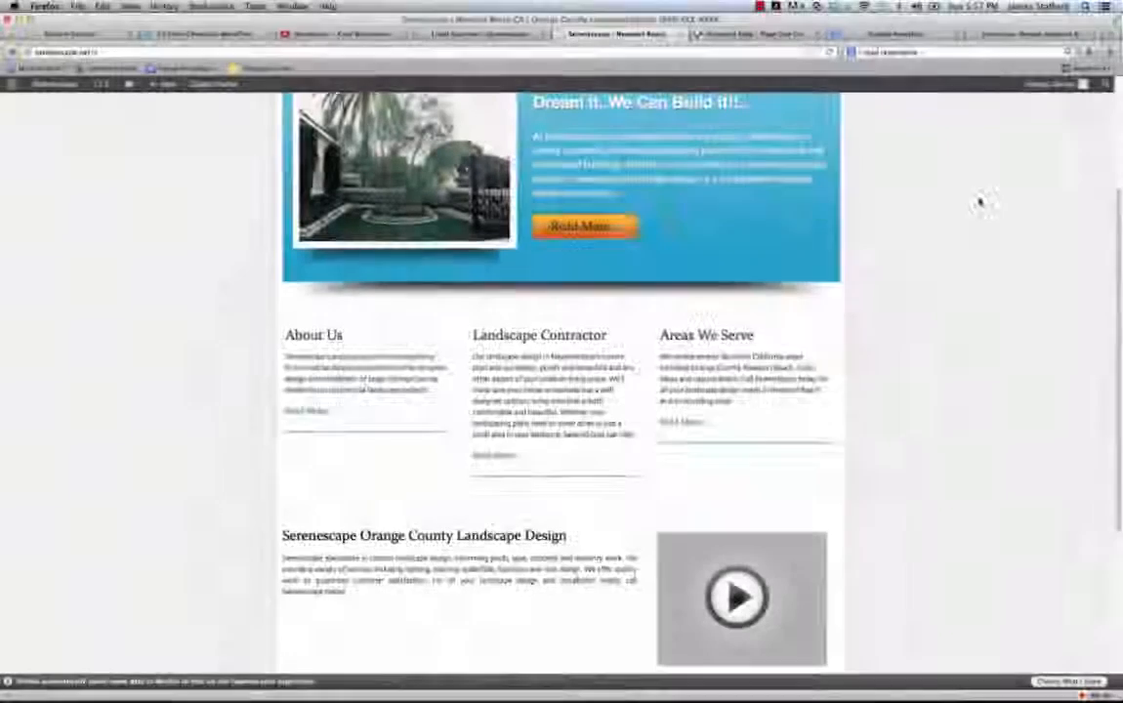
# On youtube.com, search landscape design newport beach and open the Serenescape video.
pyautogui.click(1110, 34)
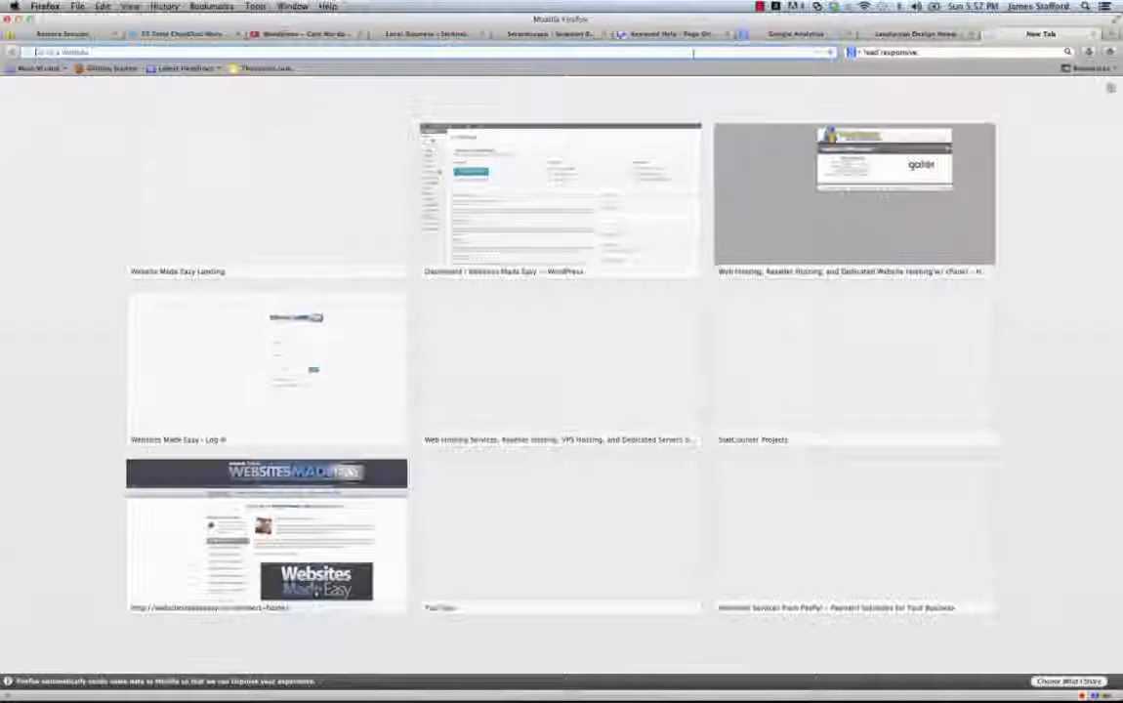
pyautogui.write('youtube.com/')
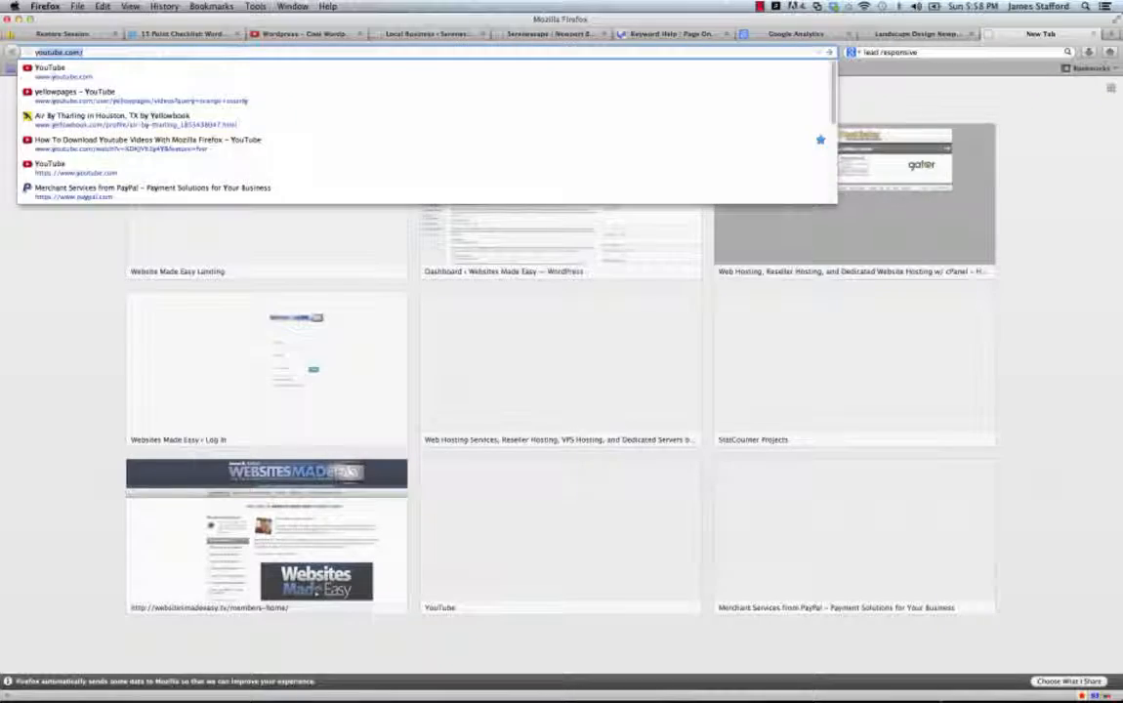
pyautogui.press('Return')
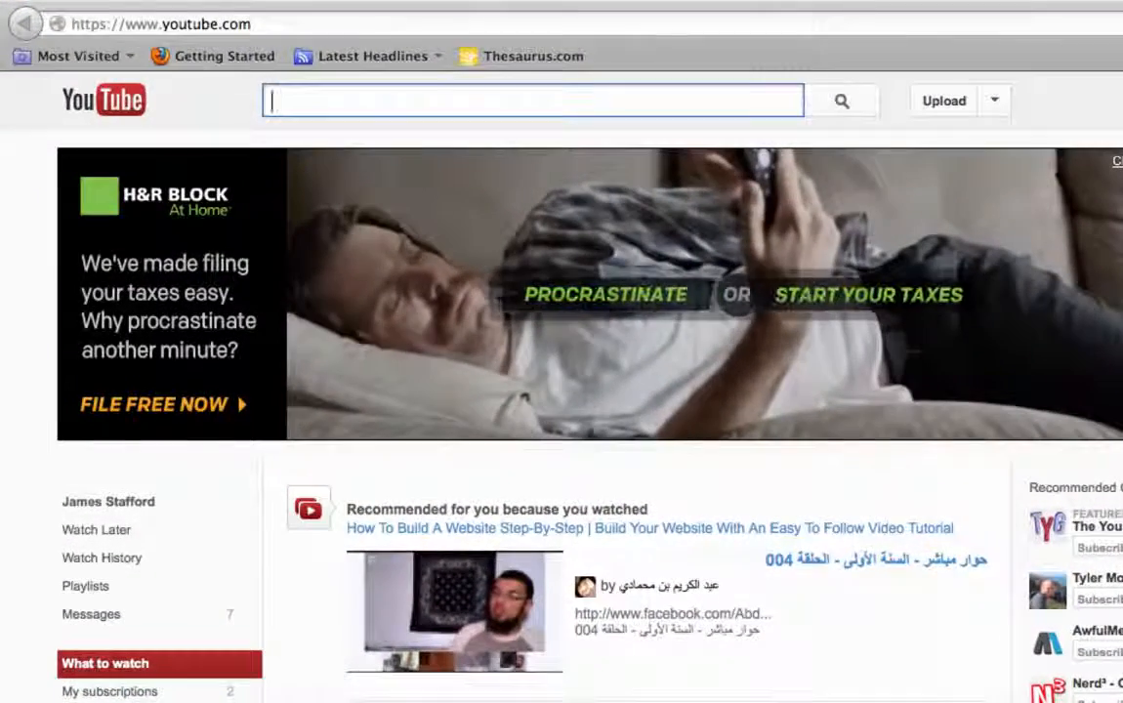
pyautogui.scroll(-1, 928, 627)
pyautogui.scroll(-4, 371, 696)
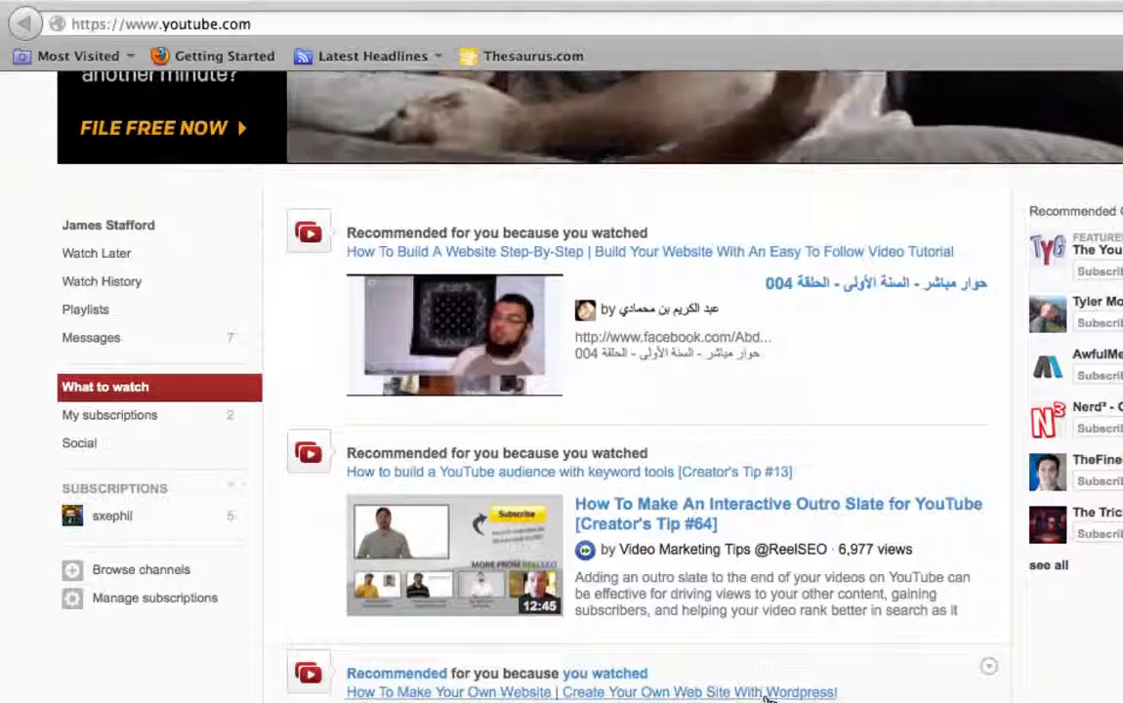
pyautogui.scroll(5, 371, 697)
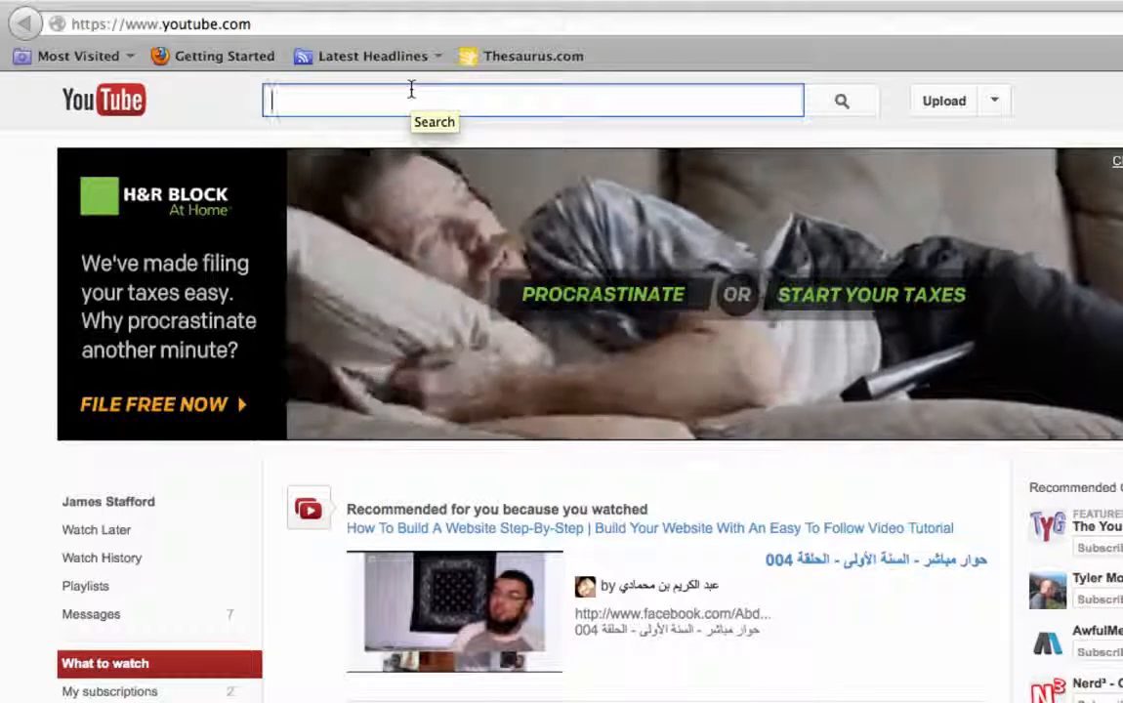
pyautogui.write('land')
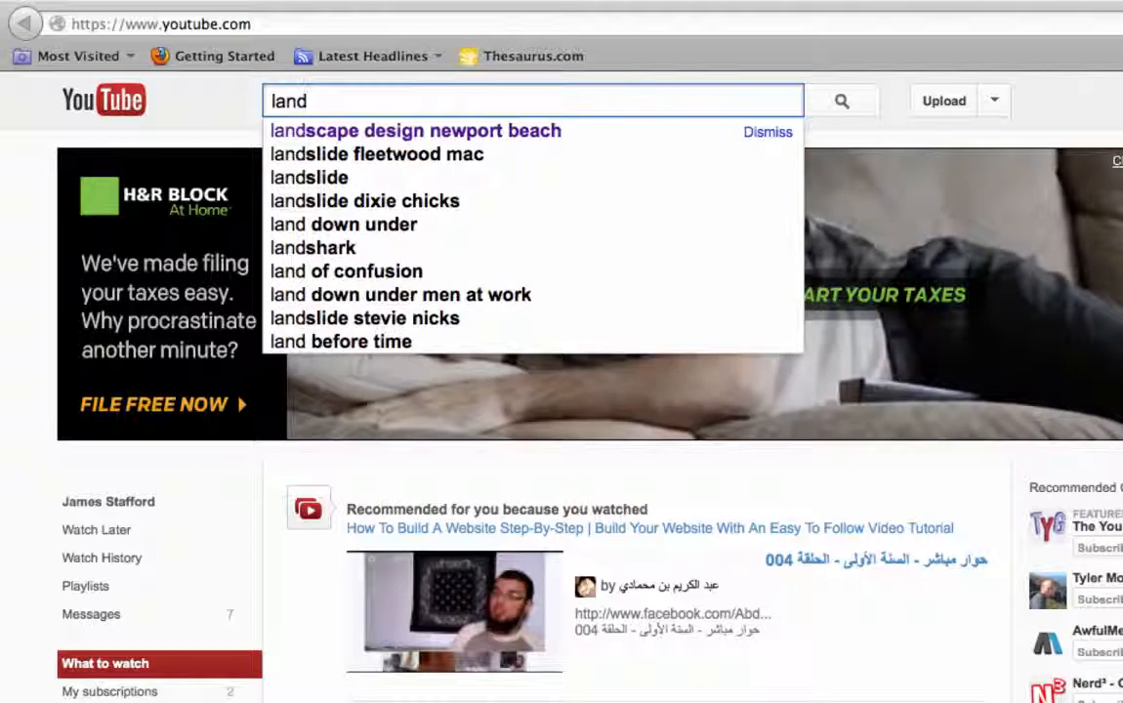
pyautogui.click(459, 131)
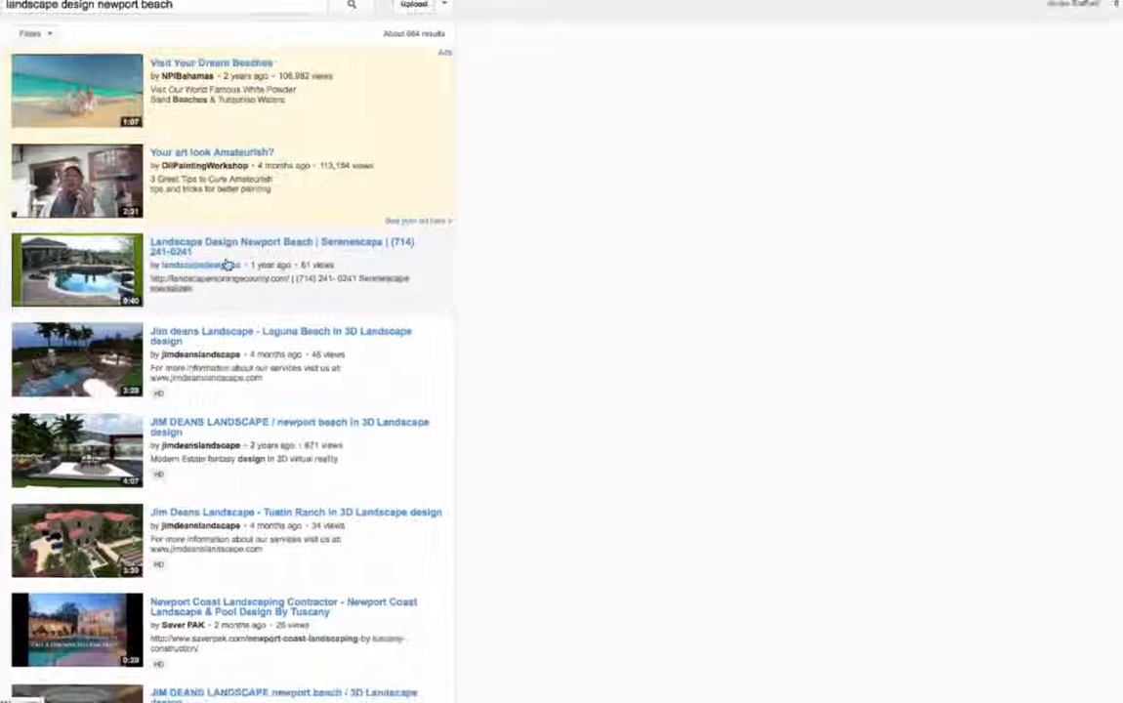
pyautogui.click(290, 242)
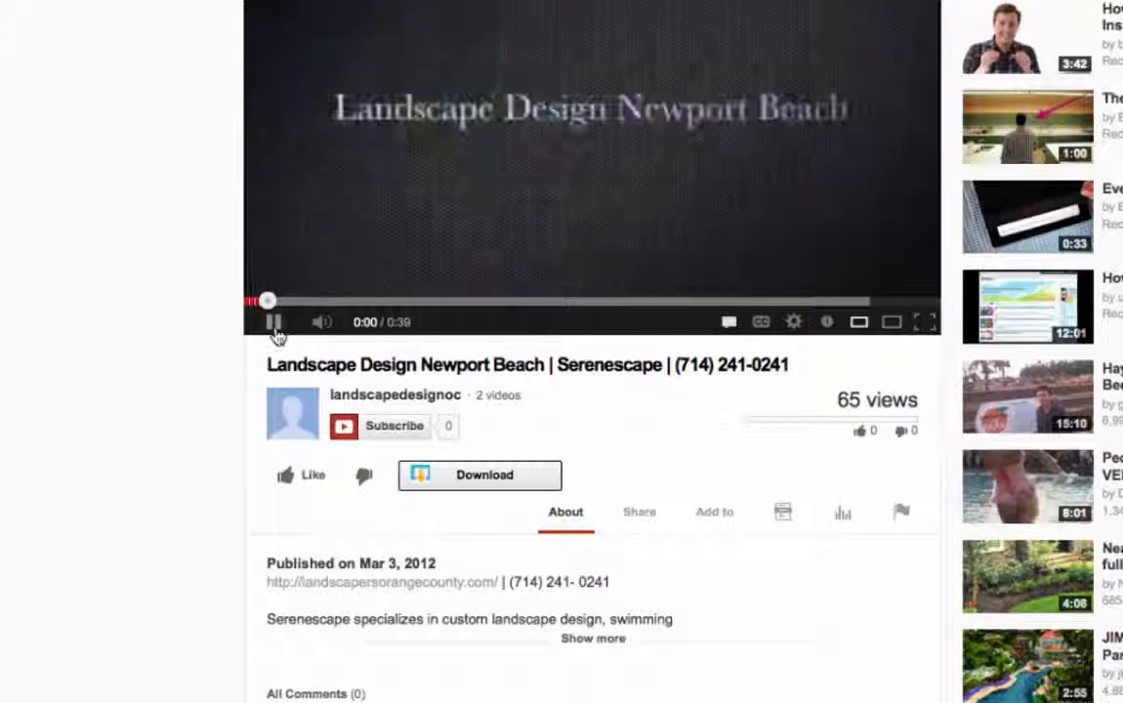
# Pause the video and copy its 560 × 315 iframe embed code from Share > Embed.
pyautogui.click(277, 332)
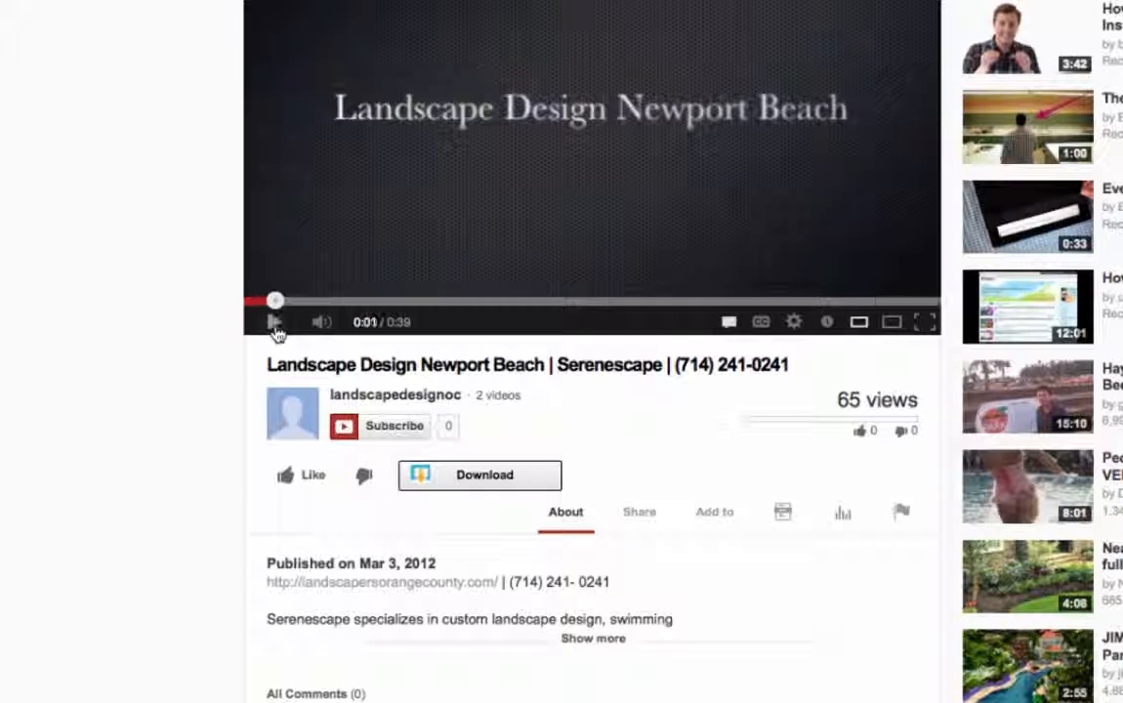
pyautogui.click(637, 517)
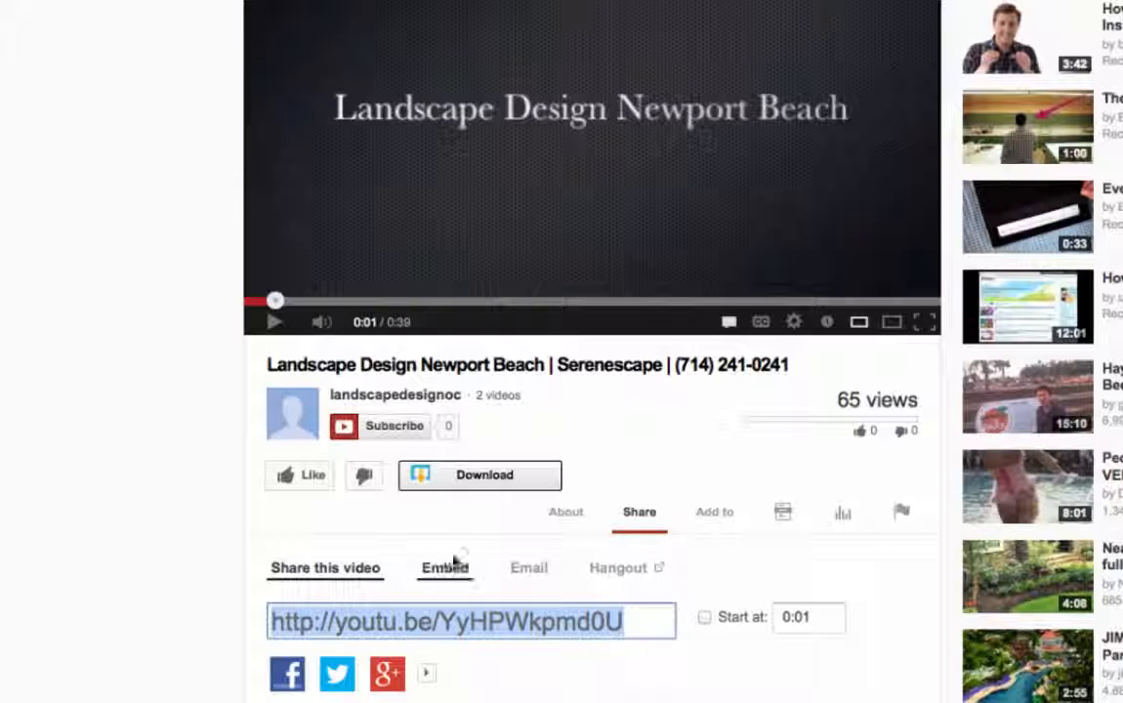
pyautogui.click(451, 571)
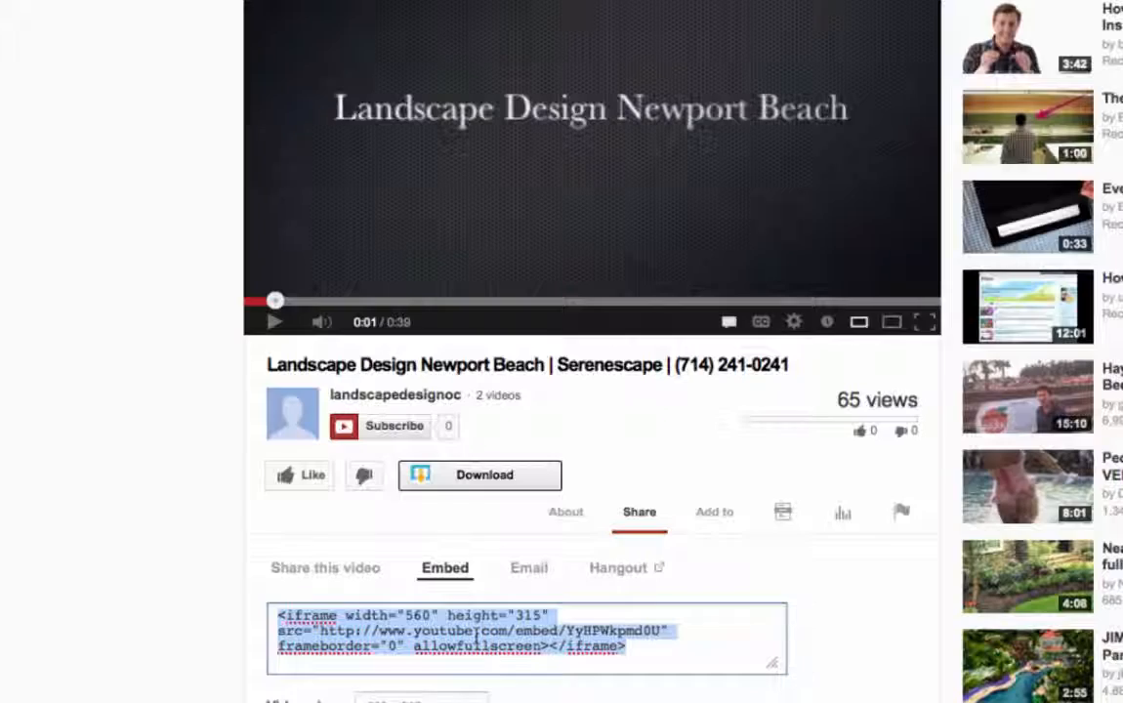
pyautogui.rightClick(476, 633)
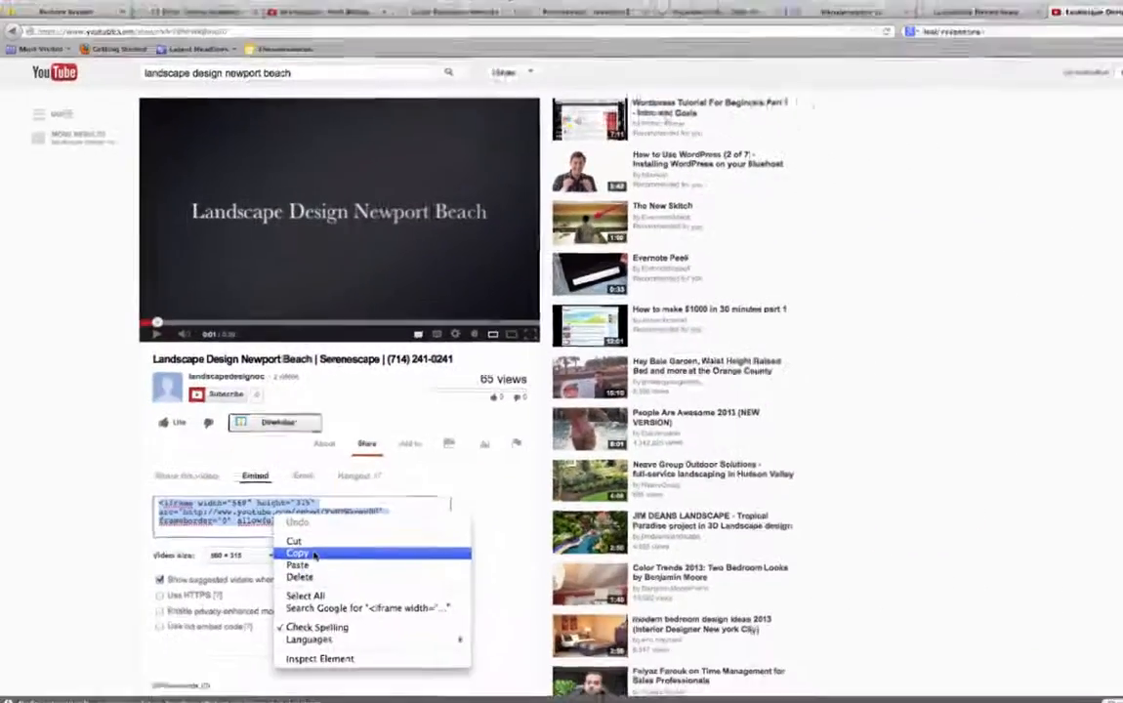
pyautogui.click(516, 701)
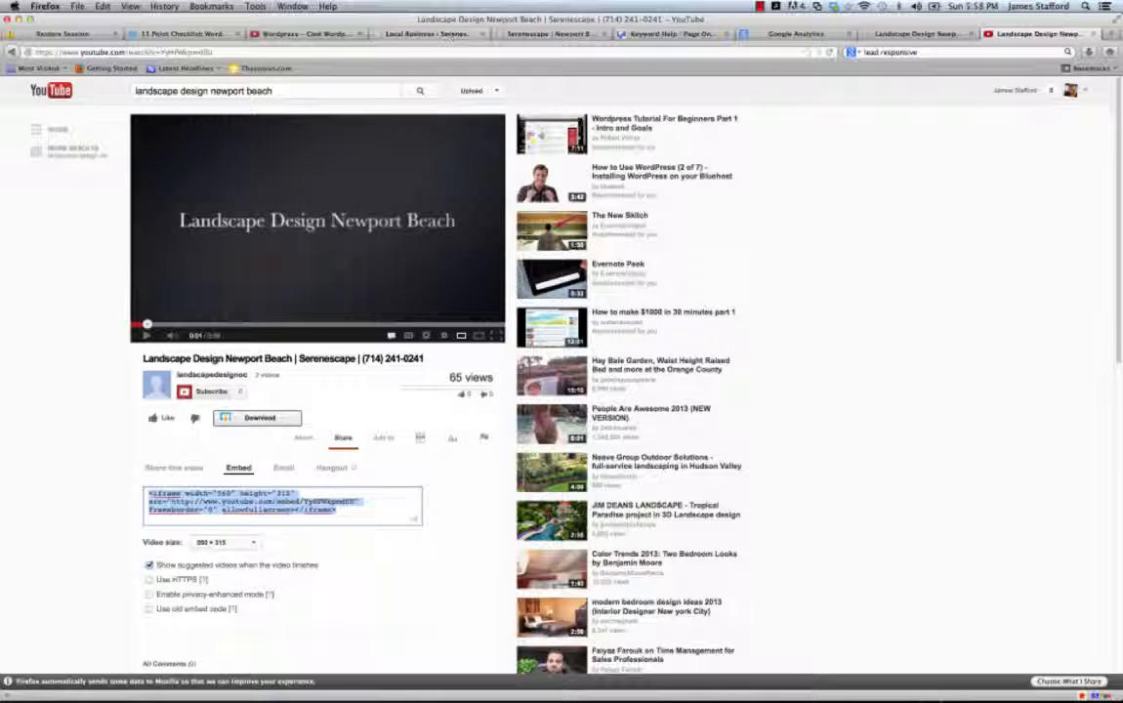
pyautogui.click(430, 34)
# Paste the YouTube iframe code into the Right Feature Section and save all changes.
pyautogui.scroll(-10, 356, 308)
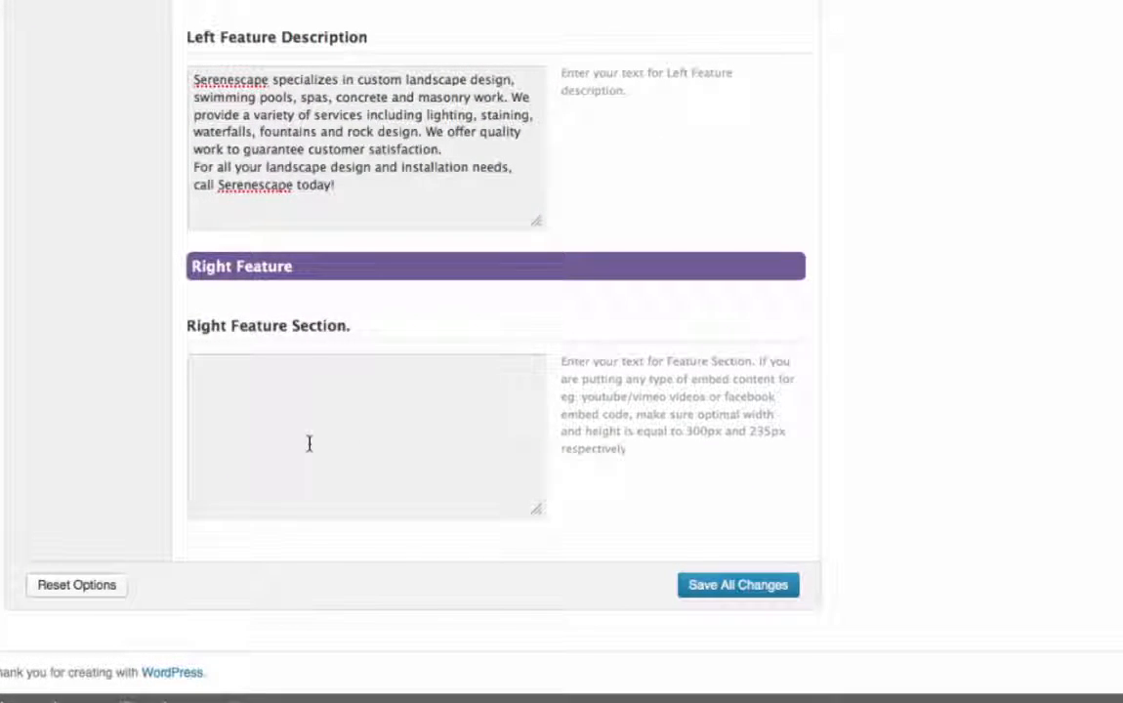
pyautogui.rightClick(309, 444)
pyautogui.click(361, 540)
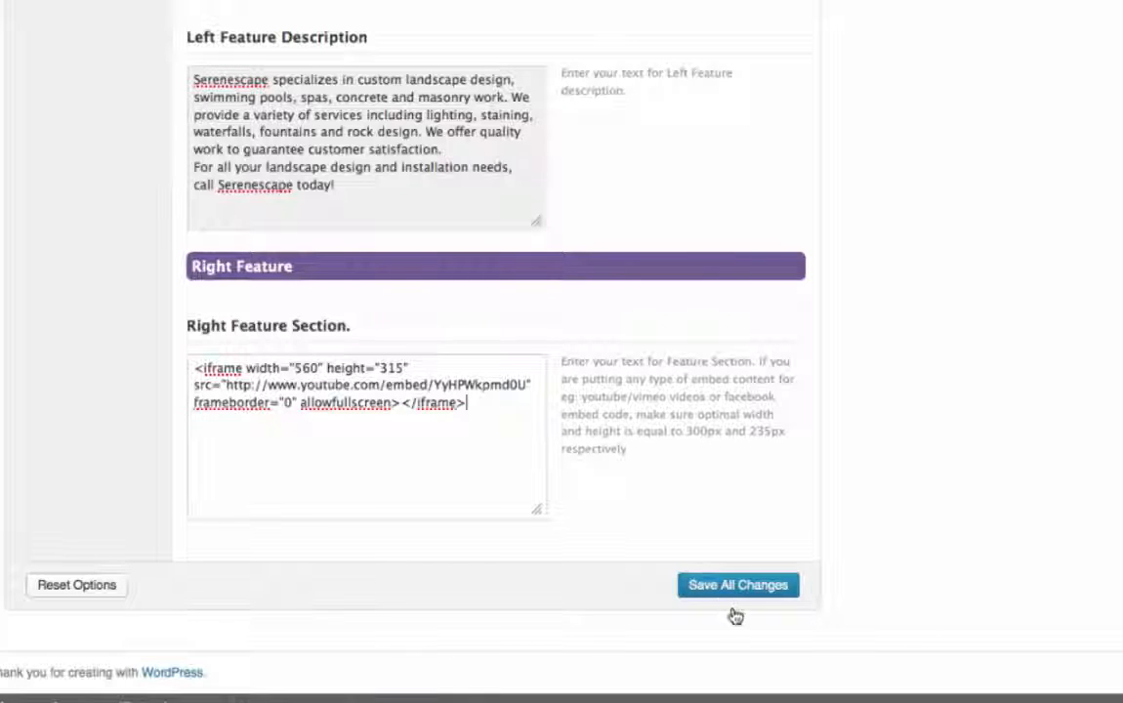
pyautogui.click(729, 596)
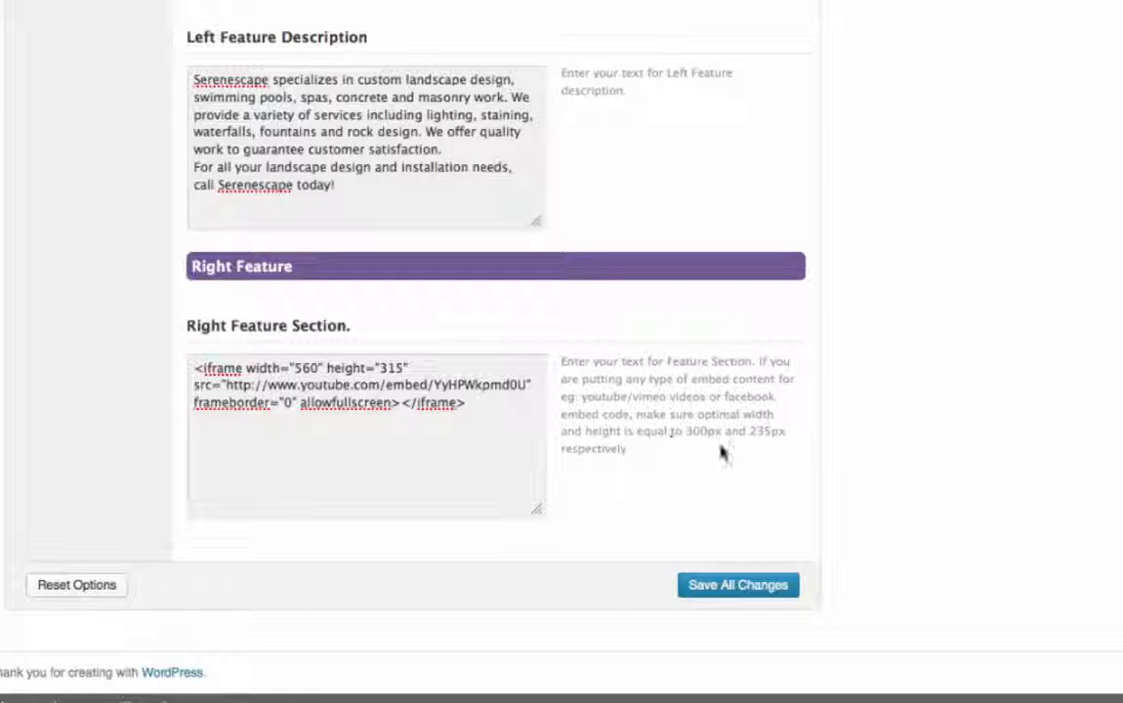
pyautogui.scroll(10, 785, 381)
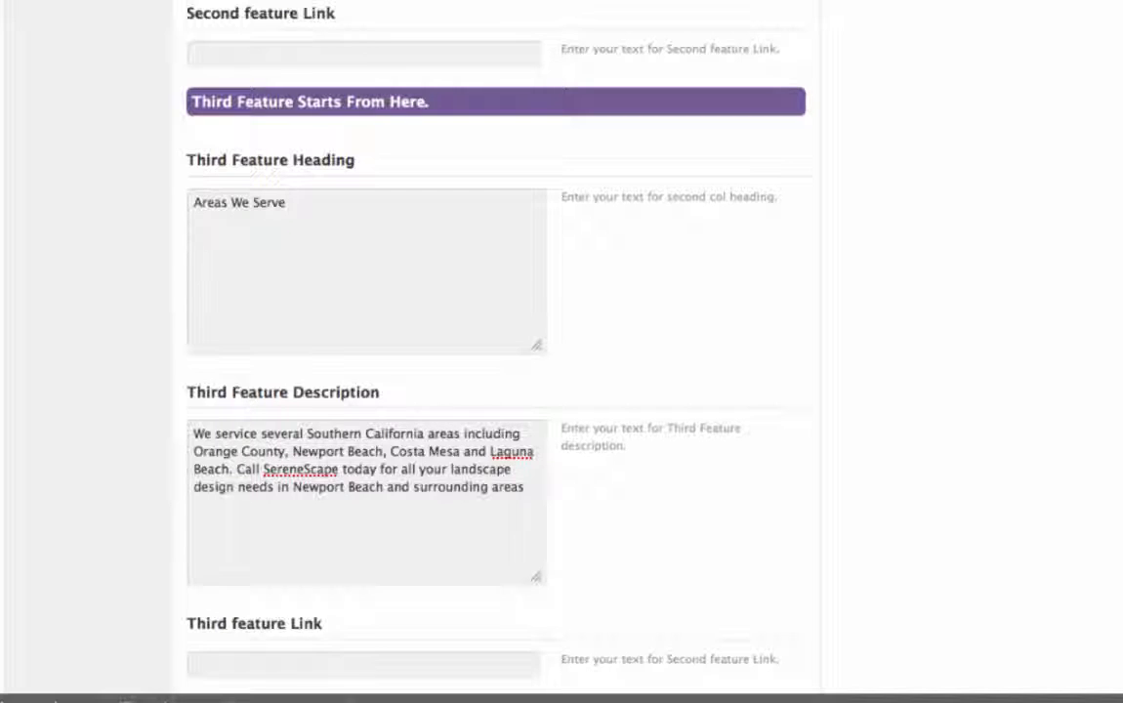
# Reload the live Serenescape site, then play and pause the embedded Newport Beach landscape video.
pyautogui.click(550, 35)
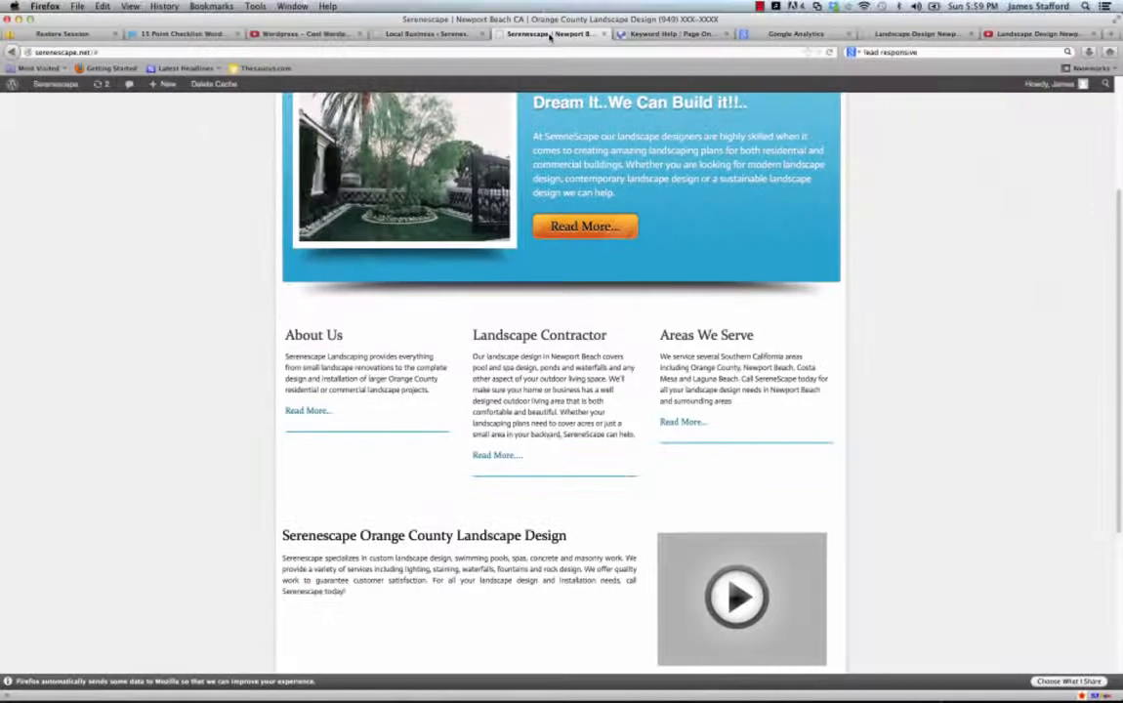
pyautogui.click(829, 52)
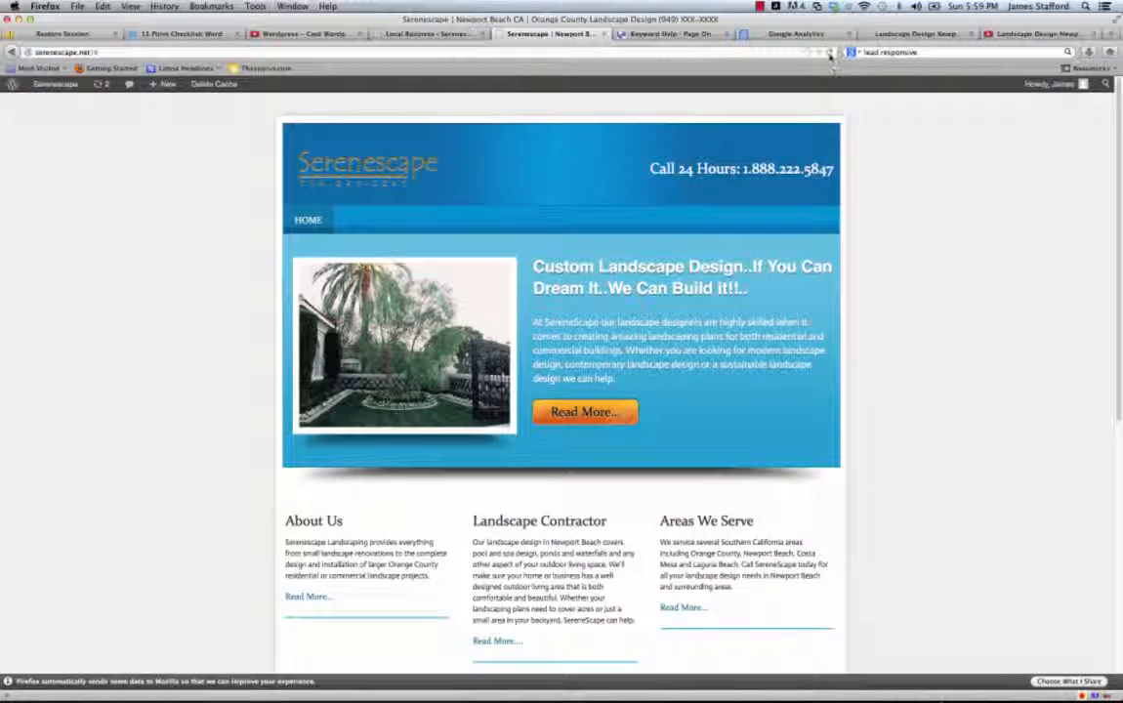
pyautogui.scroll(-4, 932, 311)
pyautogui.scroll(4, 933, 320)
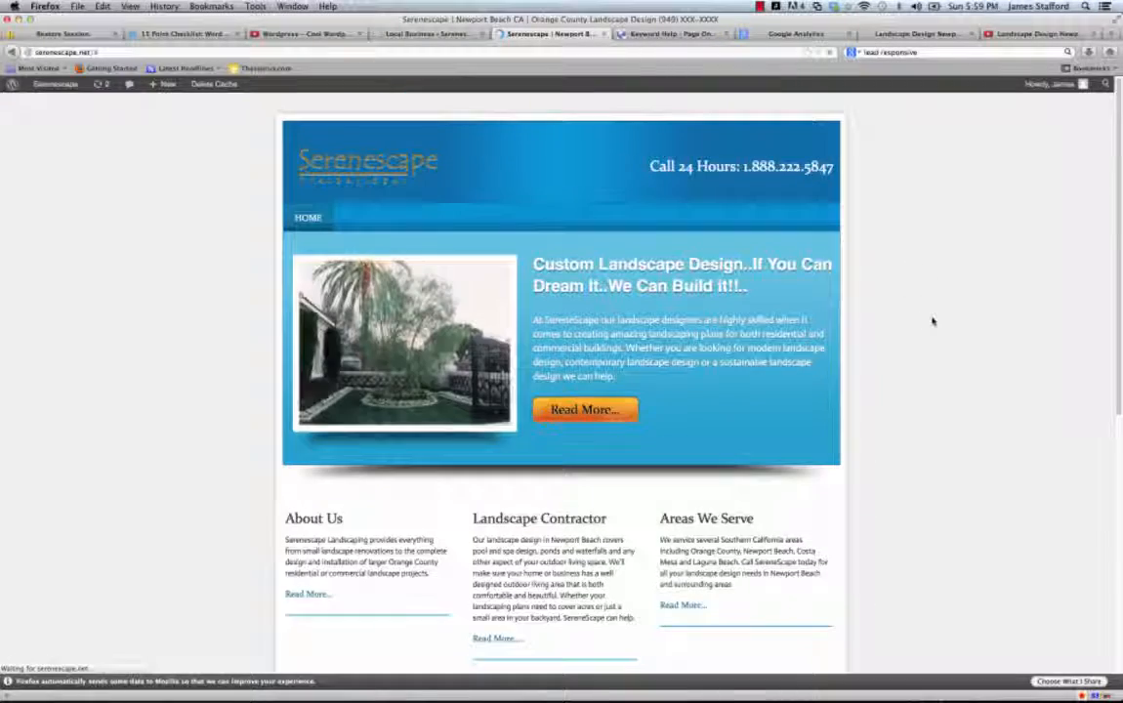
pyautogui.scroll(-5, 933, 320)
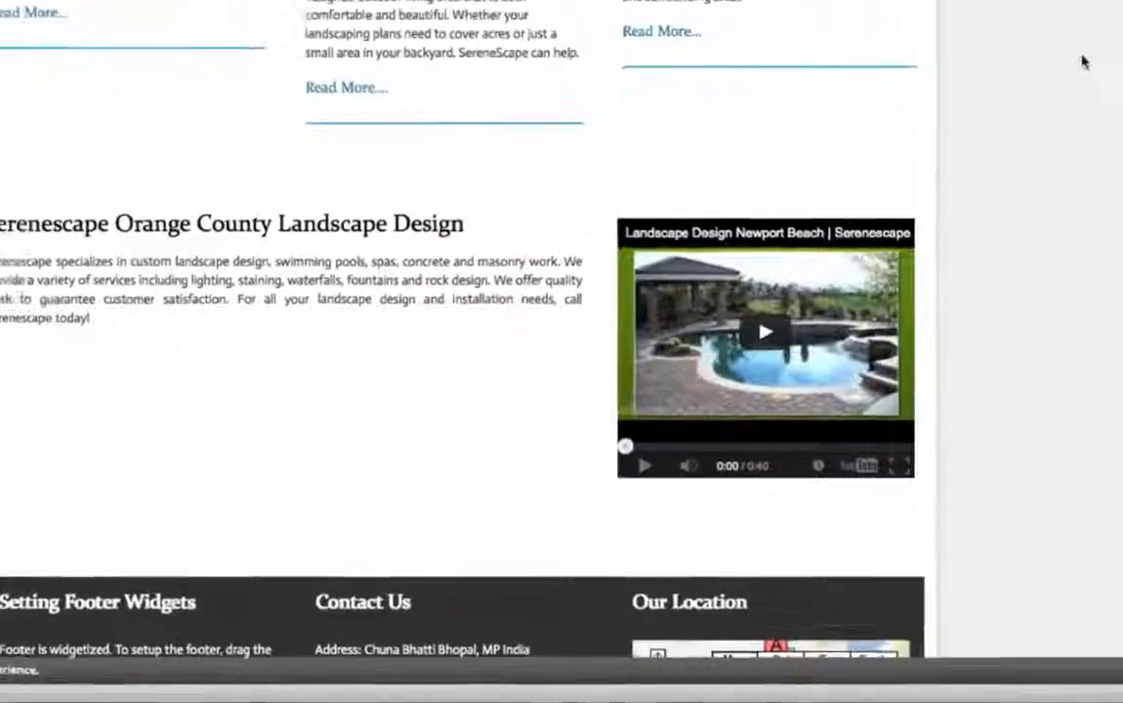
pyautogui.click(766, 337)
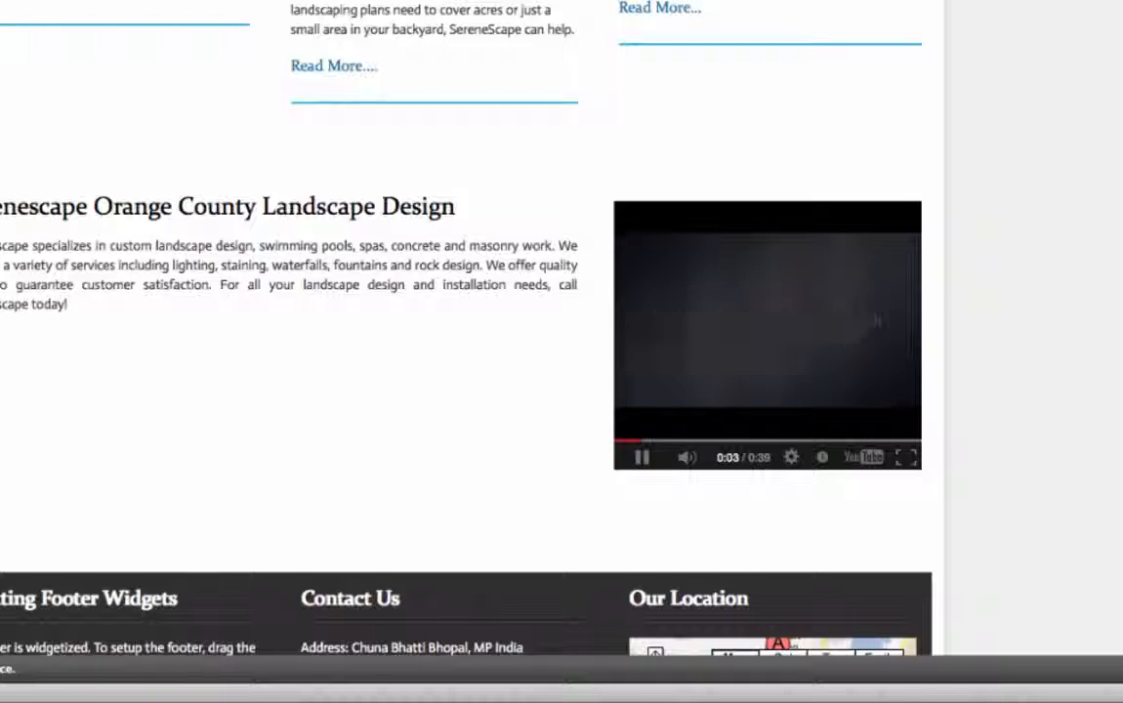
pyautogui.click(640, 458)
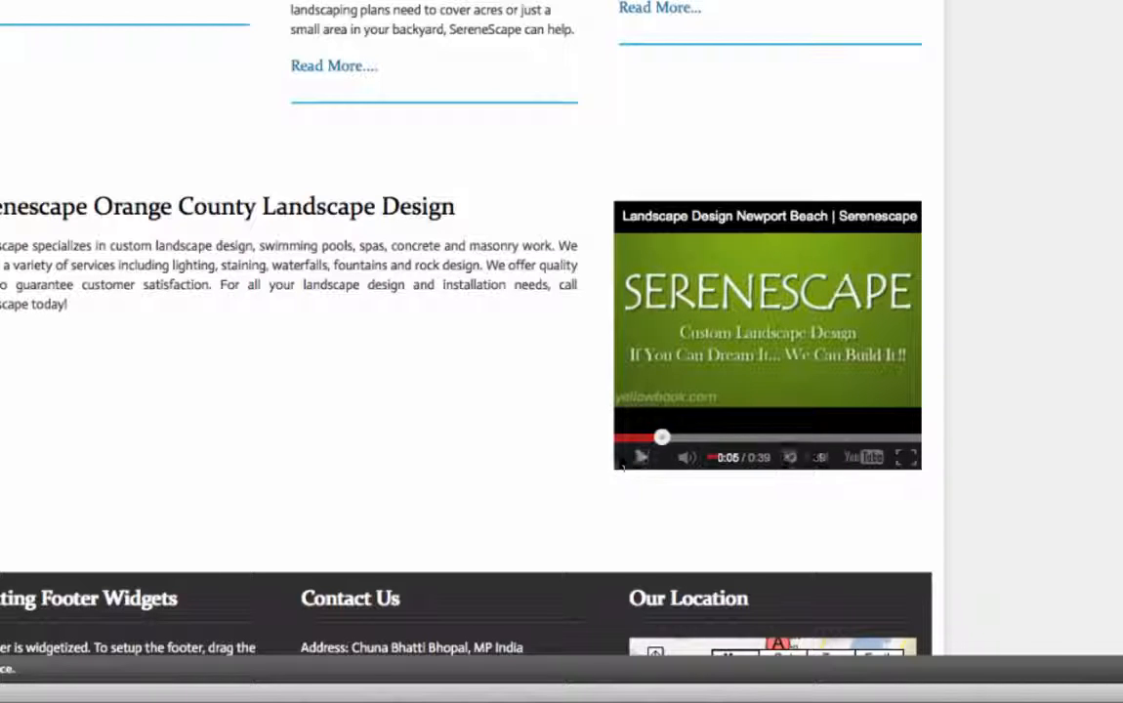
pyautogui.scroll(2, 1066, 120)
pyautogui.scroll(2, 561, 352)
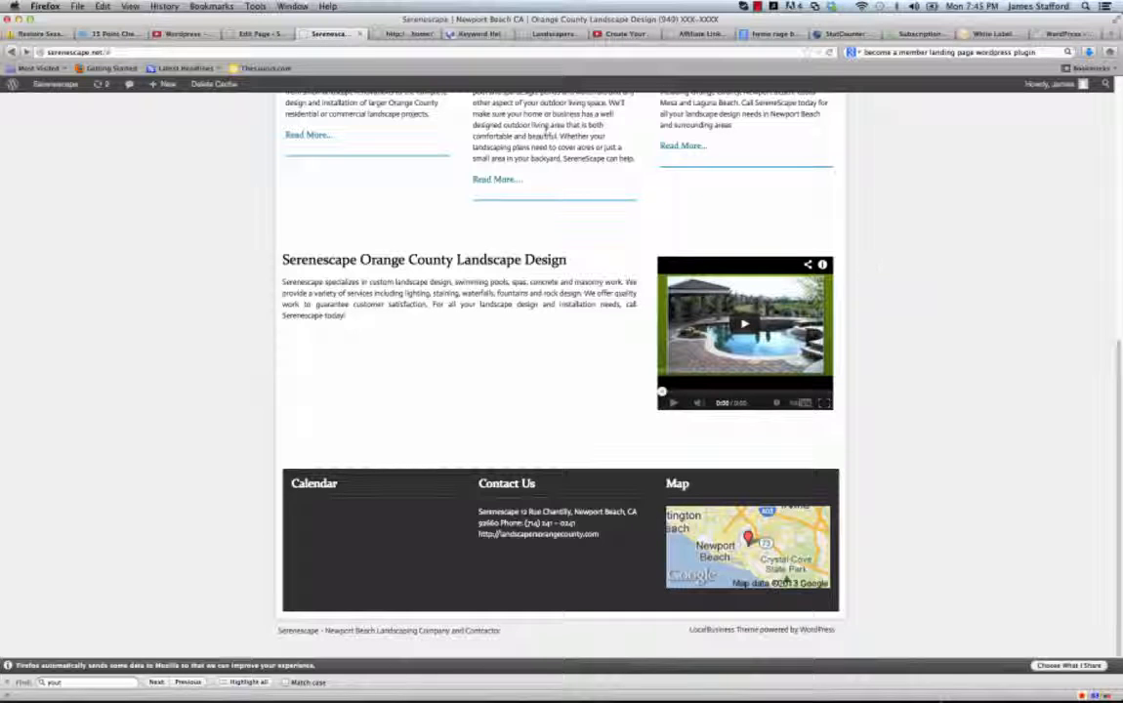
# In the Websites Made Easy members area, open Module 11: Internet Marketing Toolbox and browse its videos.
pyautogui.click(400, 35)
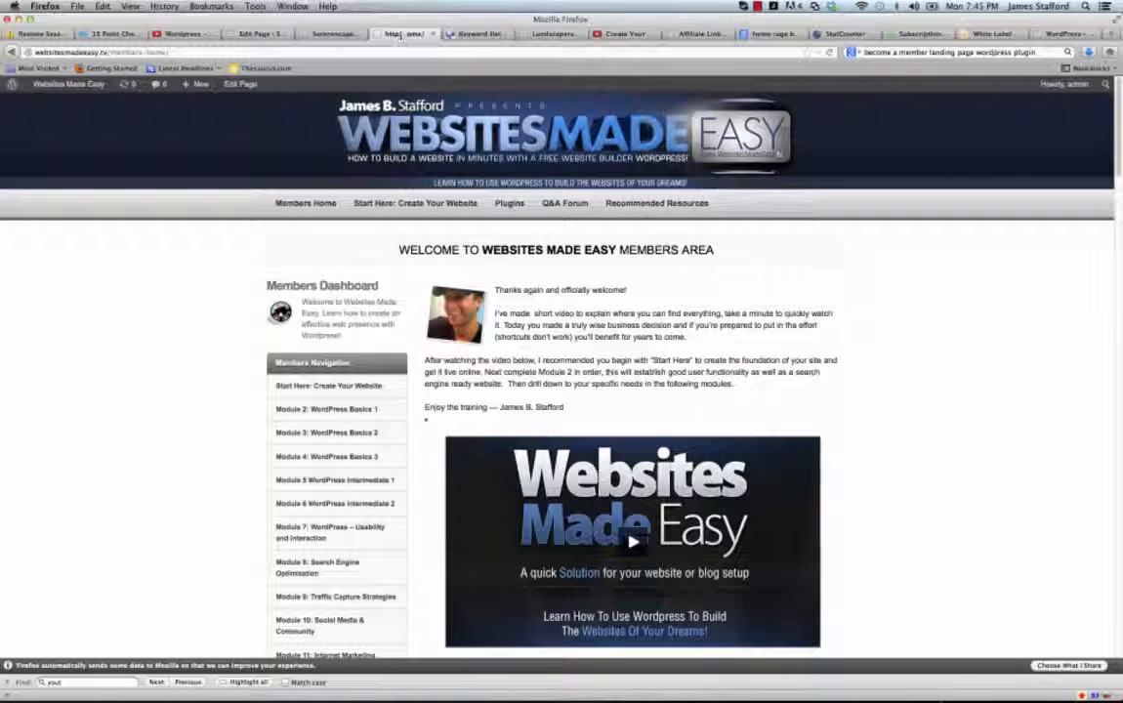
pyautogui.scroll(-5, 293, 371)
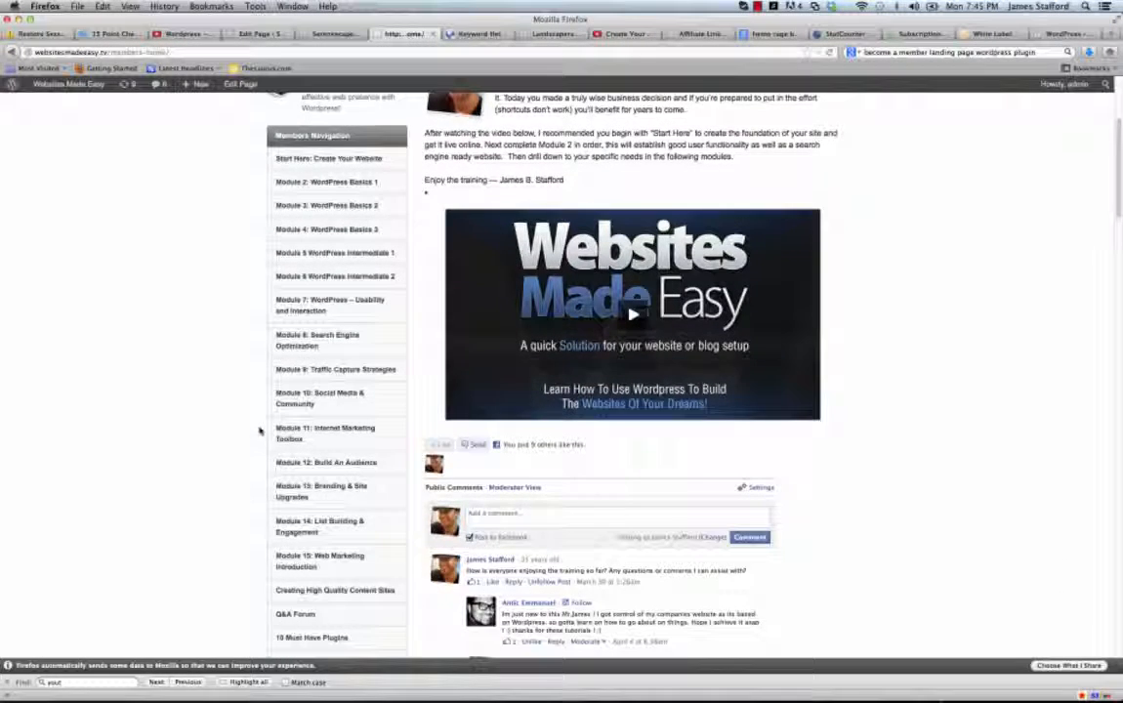
pyautogui.click(323, 430)
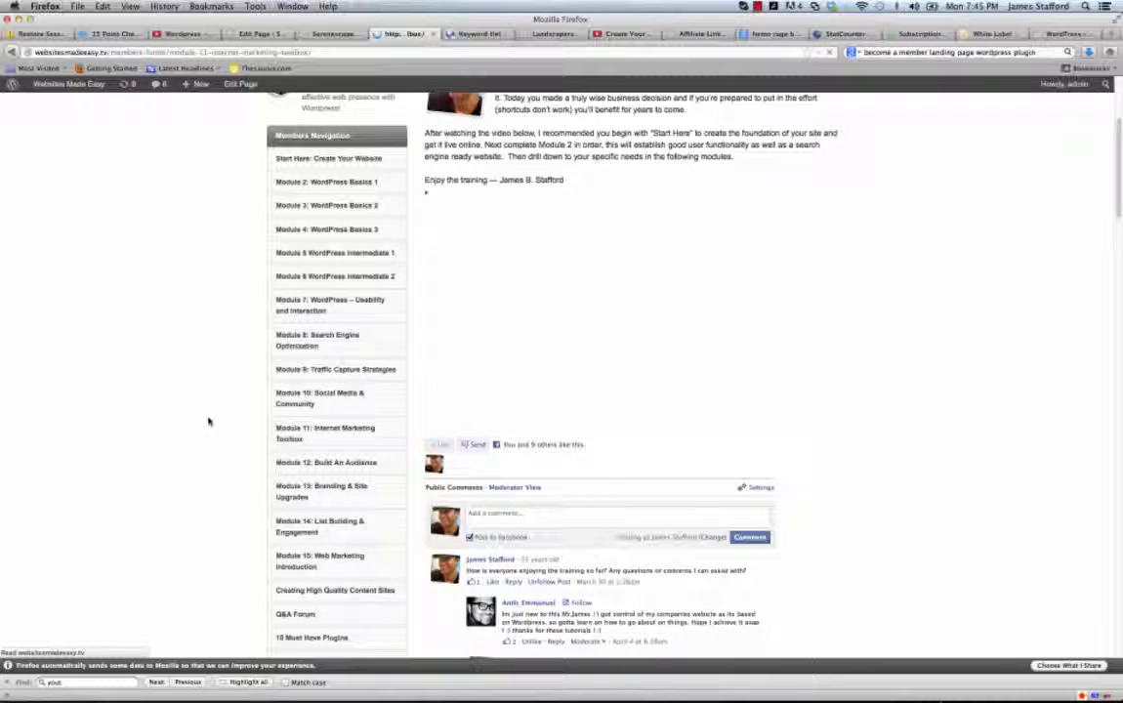
pyautogui.scroll(-8, 572, 401)
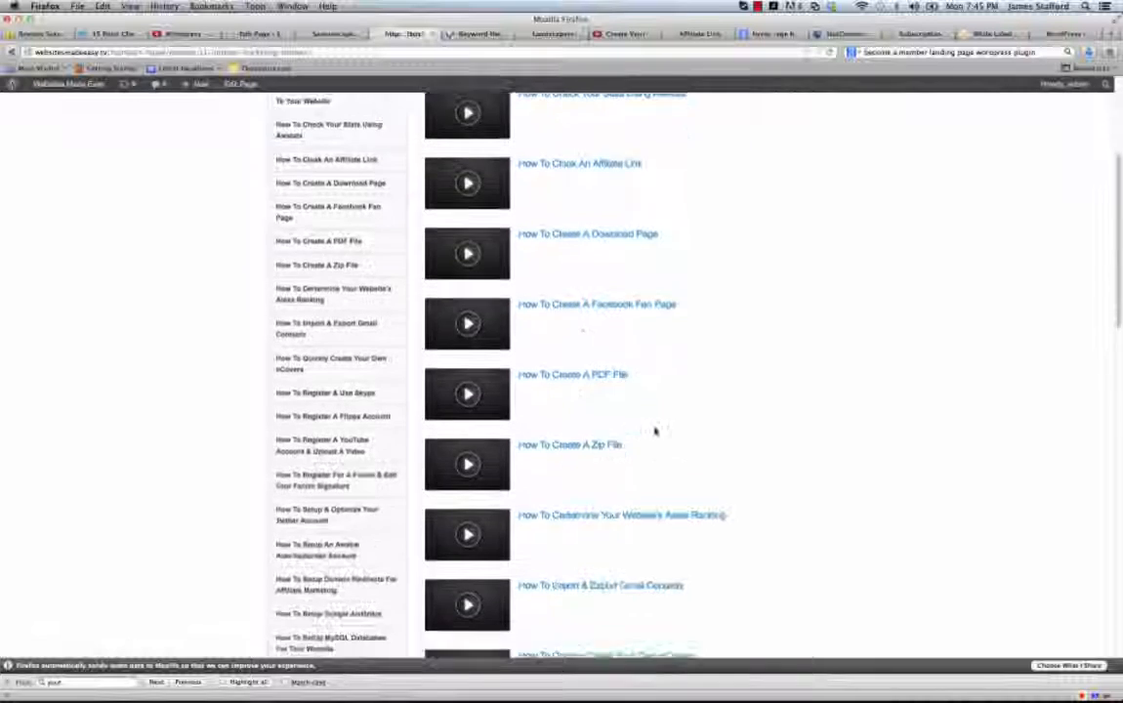
pyautogui.scroll(-3, 654, 434)
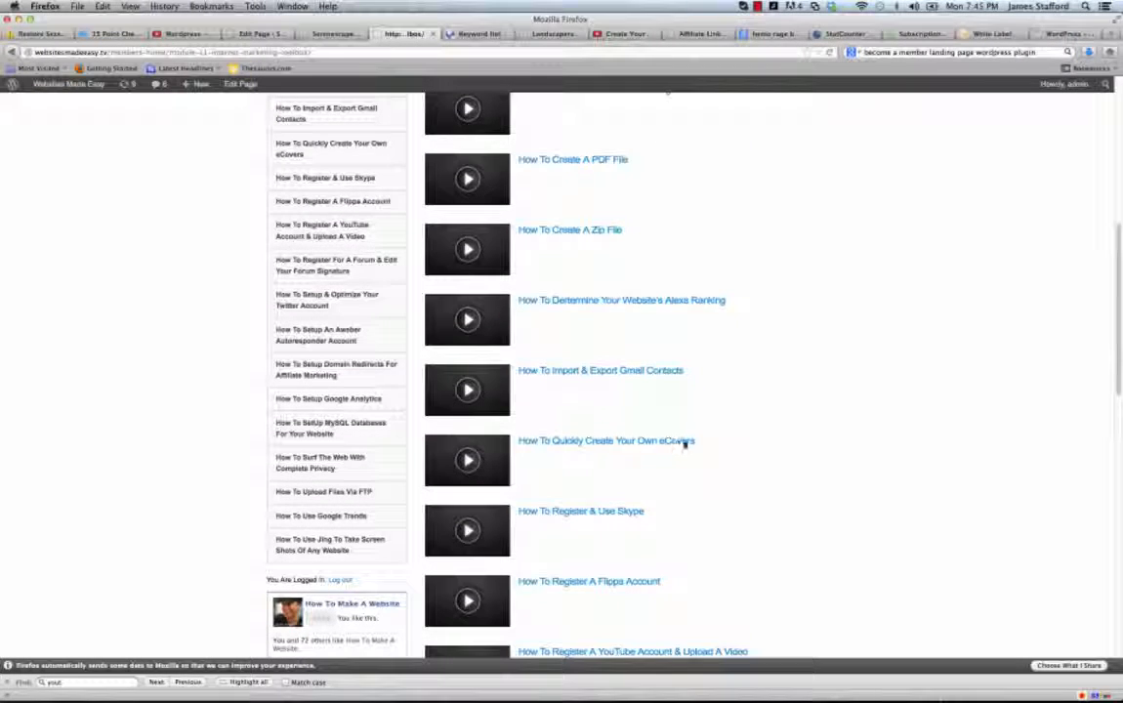
pyautogui.scroll(-6, 684, 442)
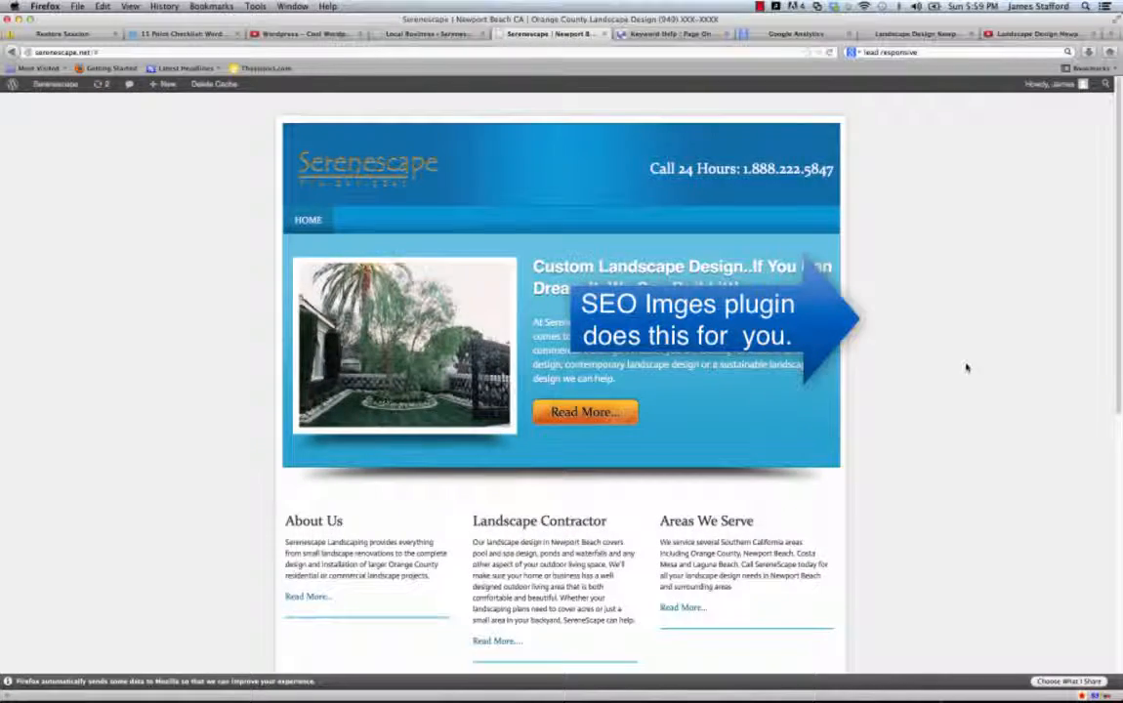
# Check the homepage's 'Call Us Today!' phone header, then return to the theme options tab.
pyautogui.scroll(-9, 958, 366)
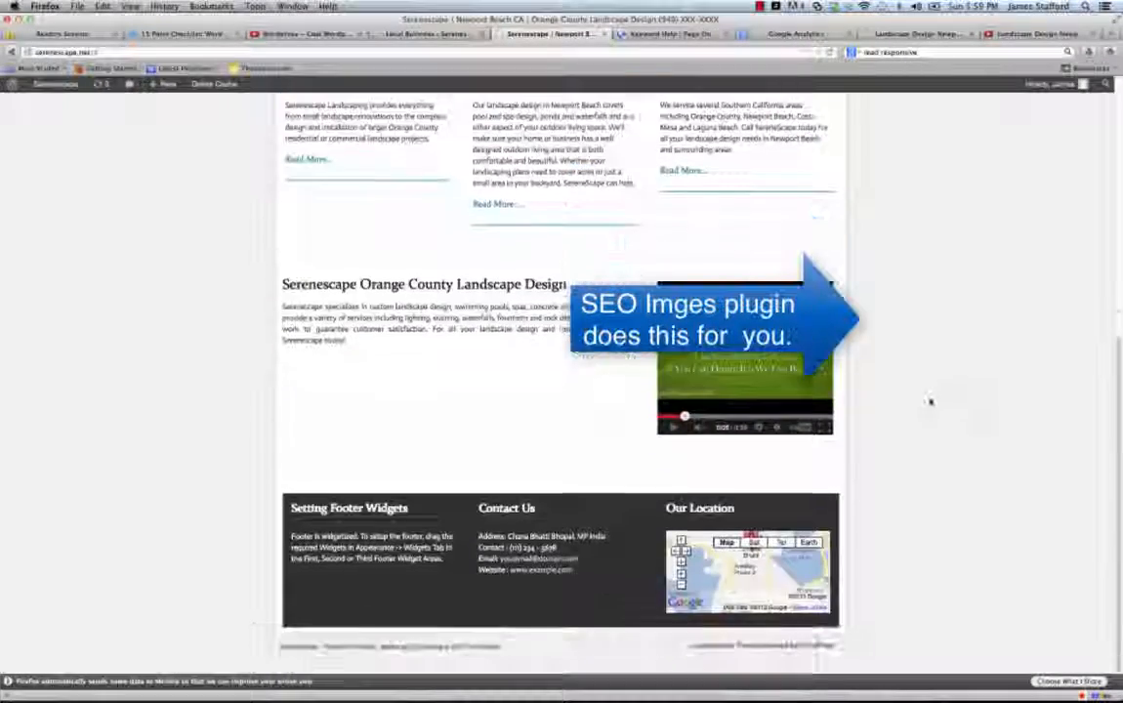
pyautogui.scroll(10, 929, 401)
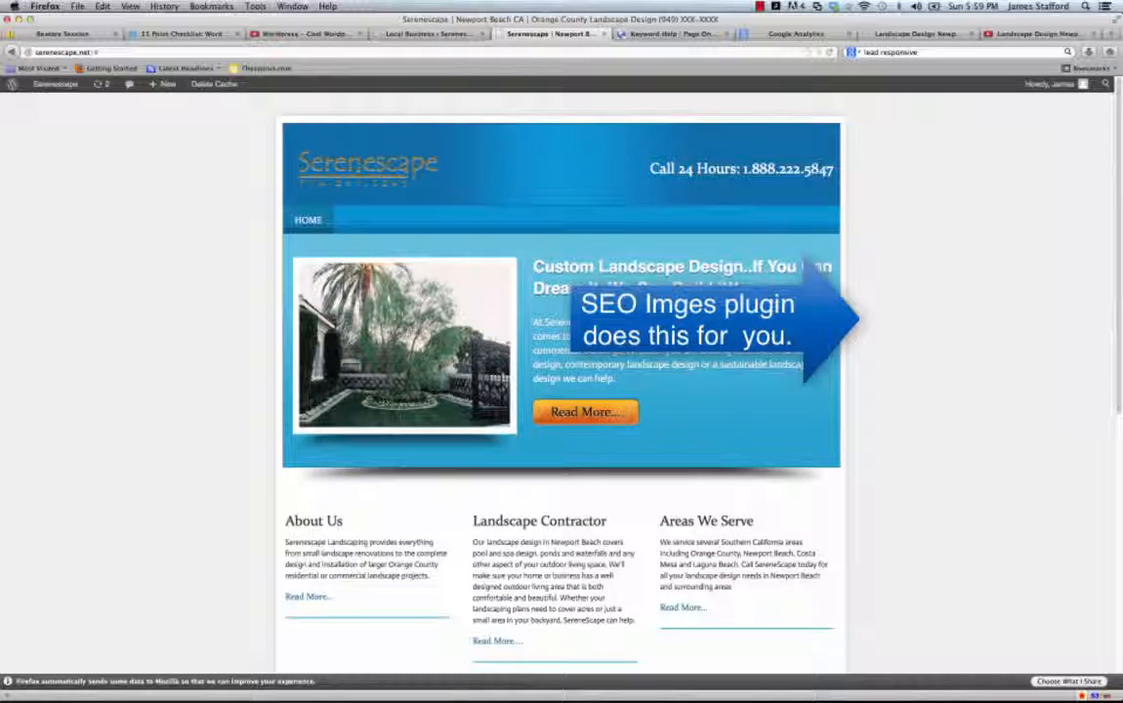
pyautogui.scroll(-9, 368, 474)
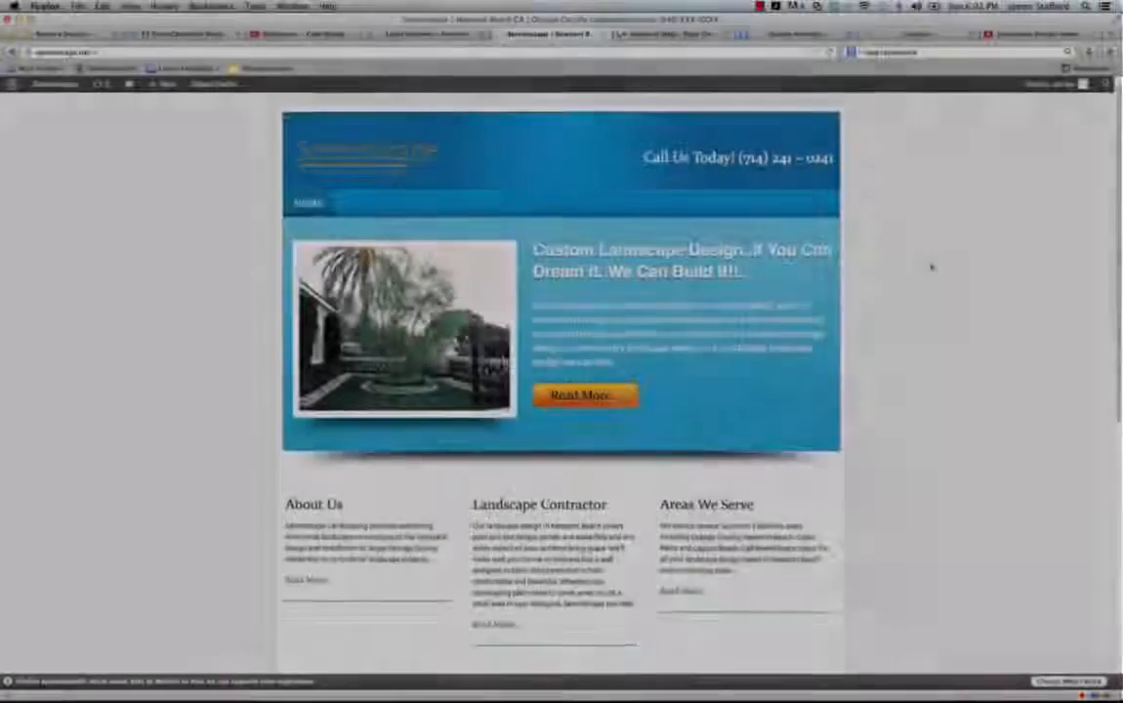
pyautogui.scroll(-5, 927, 270)
pyautogui.scroll(5, 925, 276)
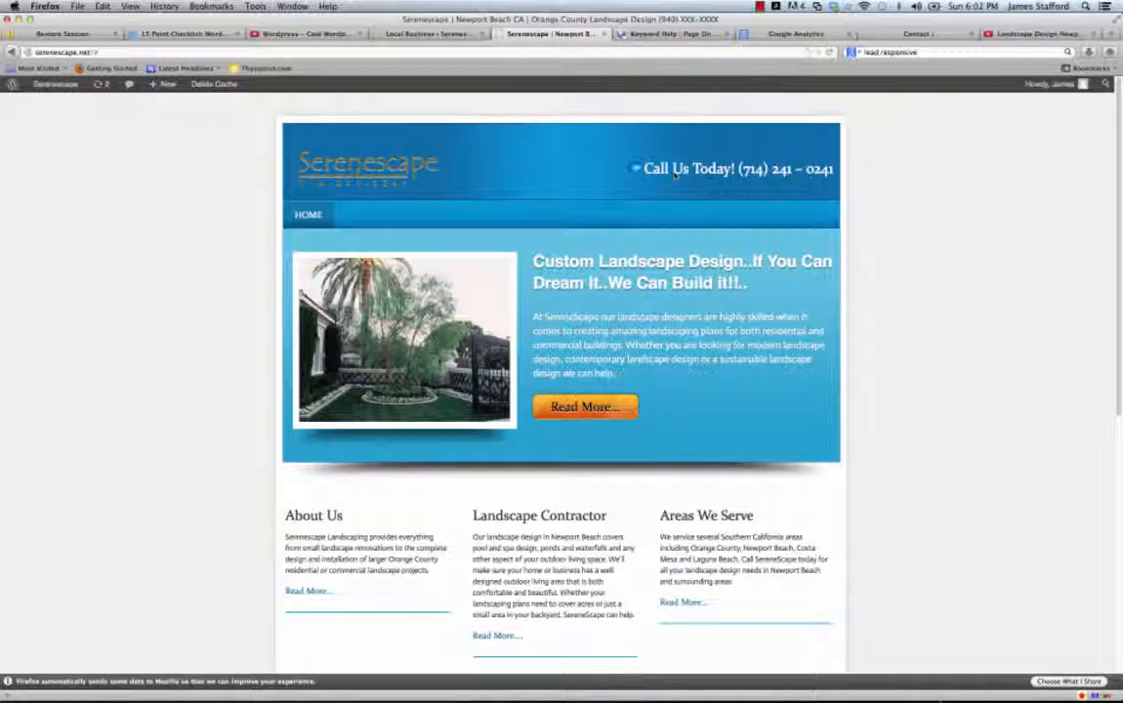
pyautogui.click(396, 34)
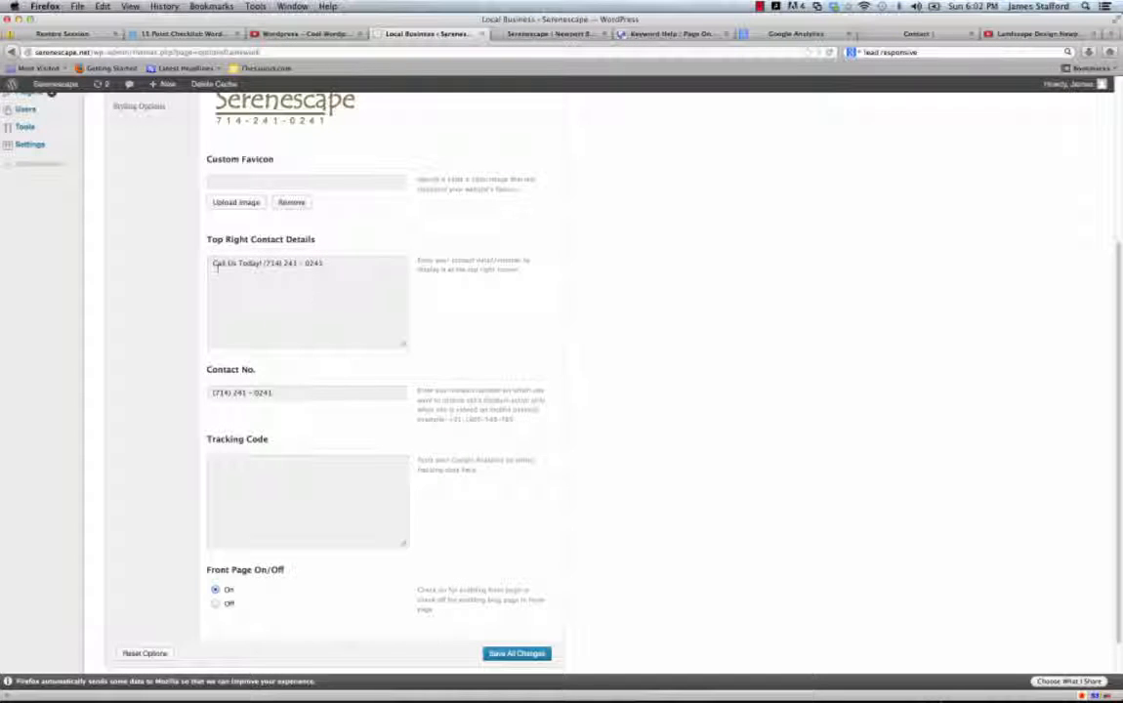
# Scroll to the Tracking Code field in the theme options and click into its textarea.
pyautogui.scroll(-1, 302, 445)
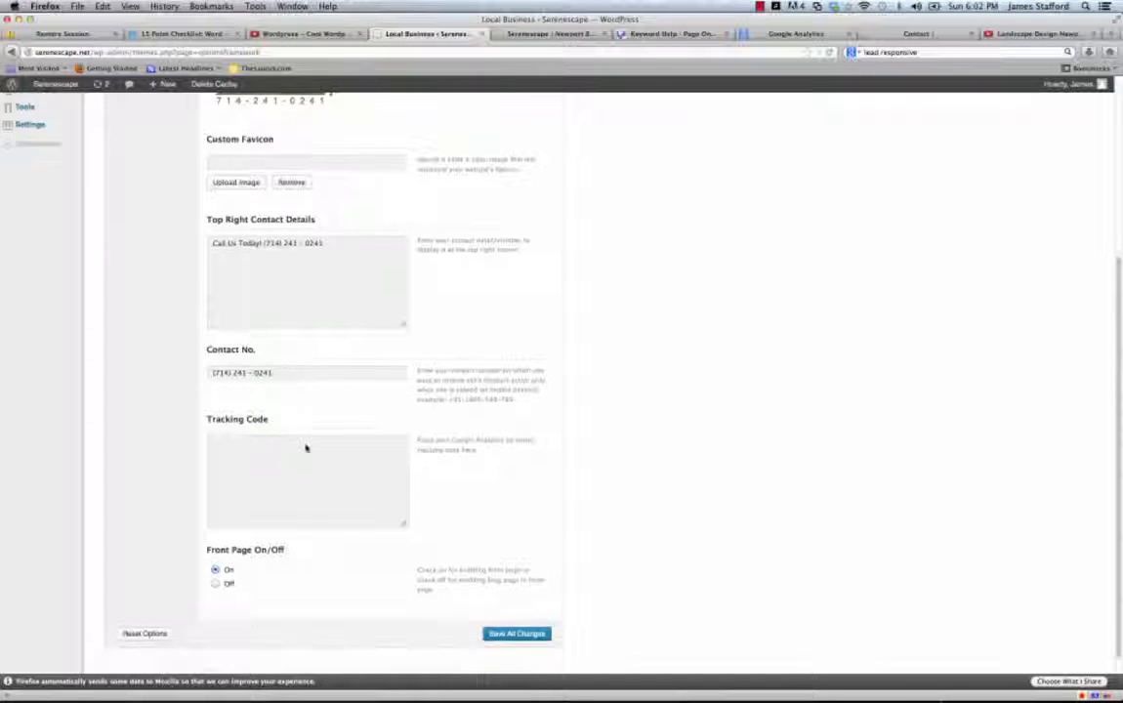
pyautogui.scroll(2, 300, 446)
pyautogui.scroll(-3, 305, 426)
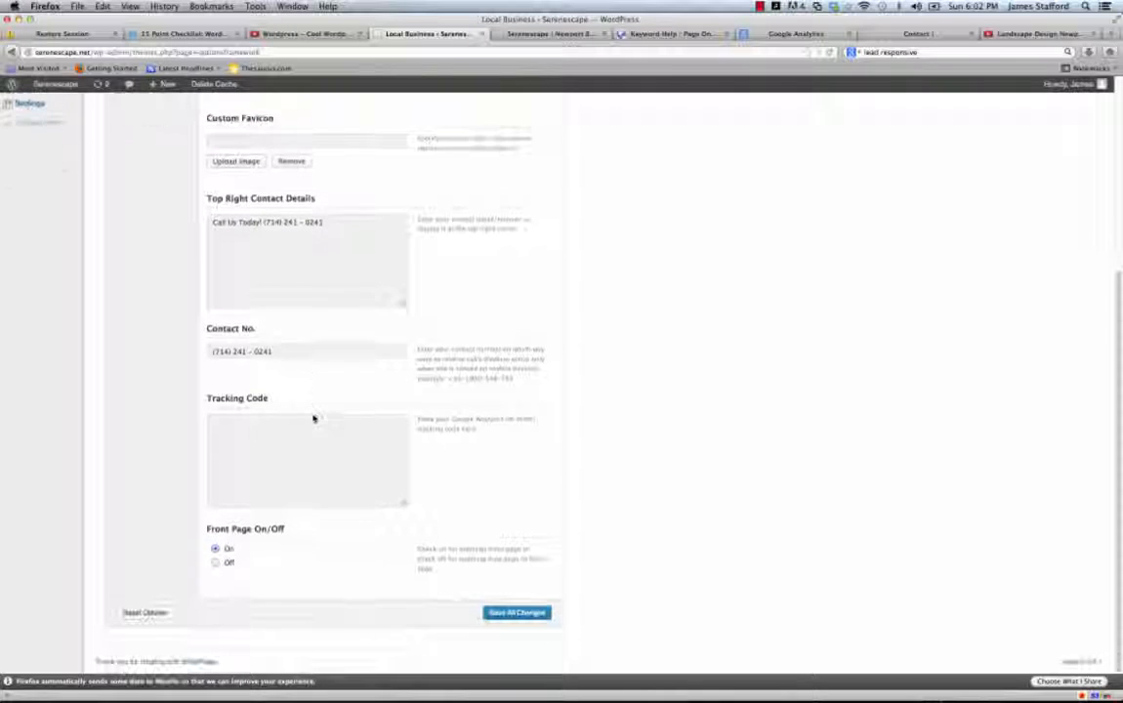
pyautogui.click(309, 444)
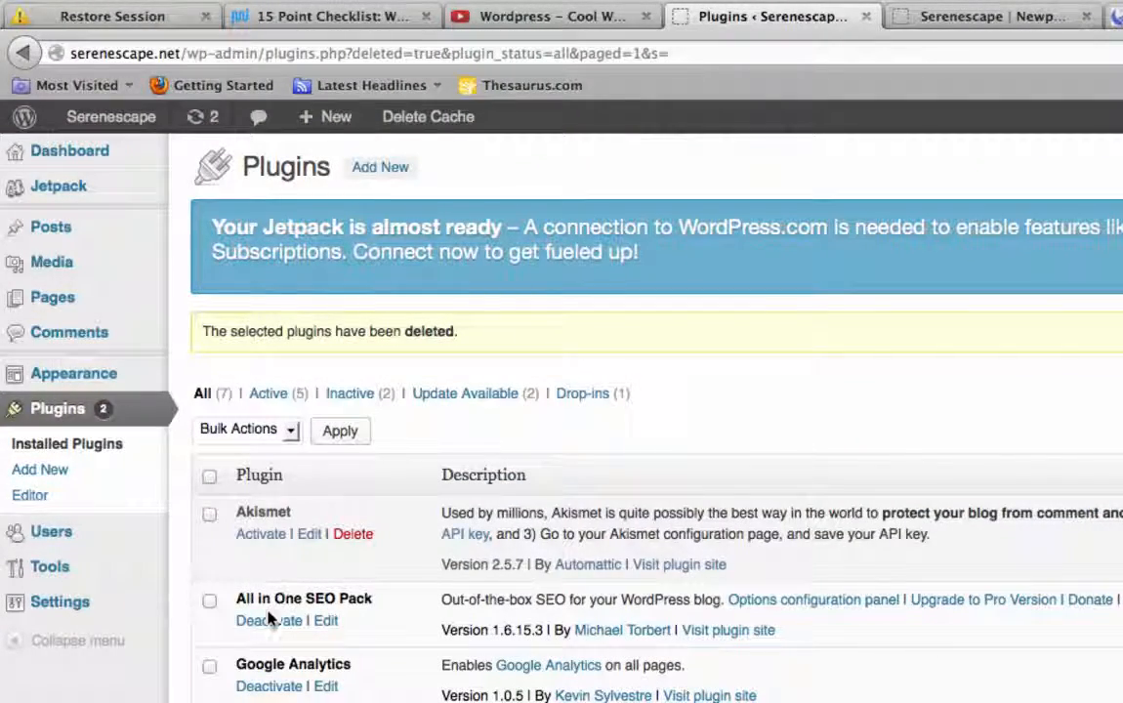
# Go to Appearance > Widgets to manage the site's widgets.
pyautogui.moveTo(43, 371)
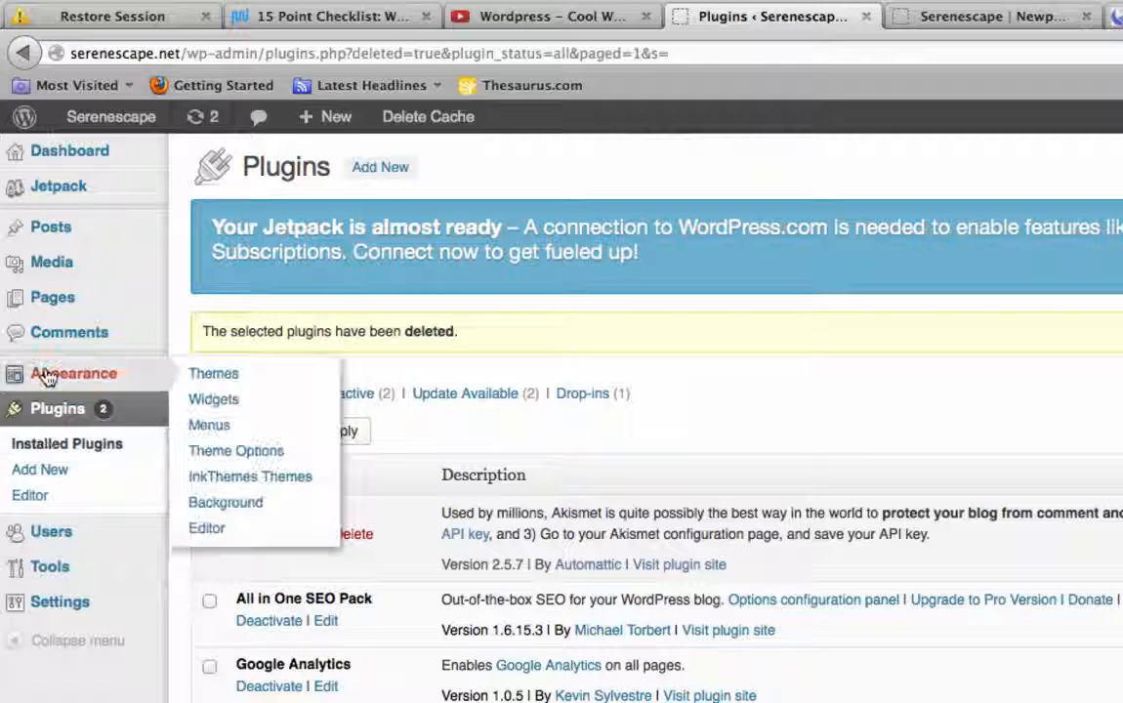
pyautogui.click(249, 400)
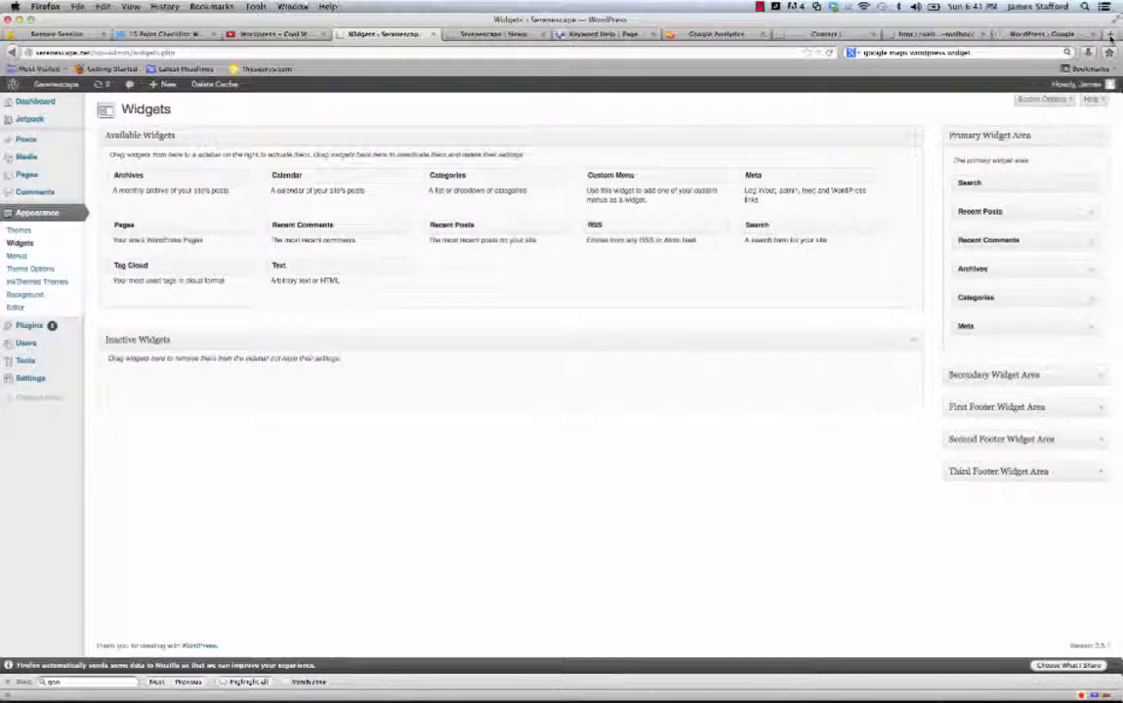
# In a new Firefox tab, search Google for 'google maps wordpress widget'.
pyautogui.click(1111, 36)
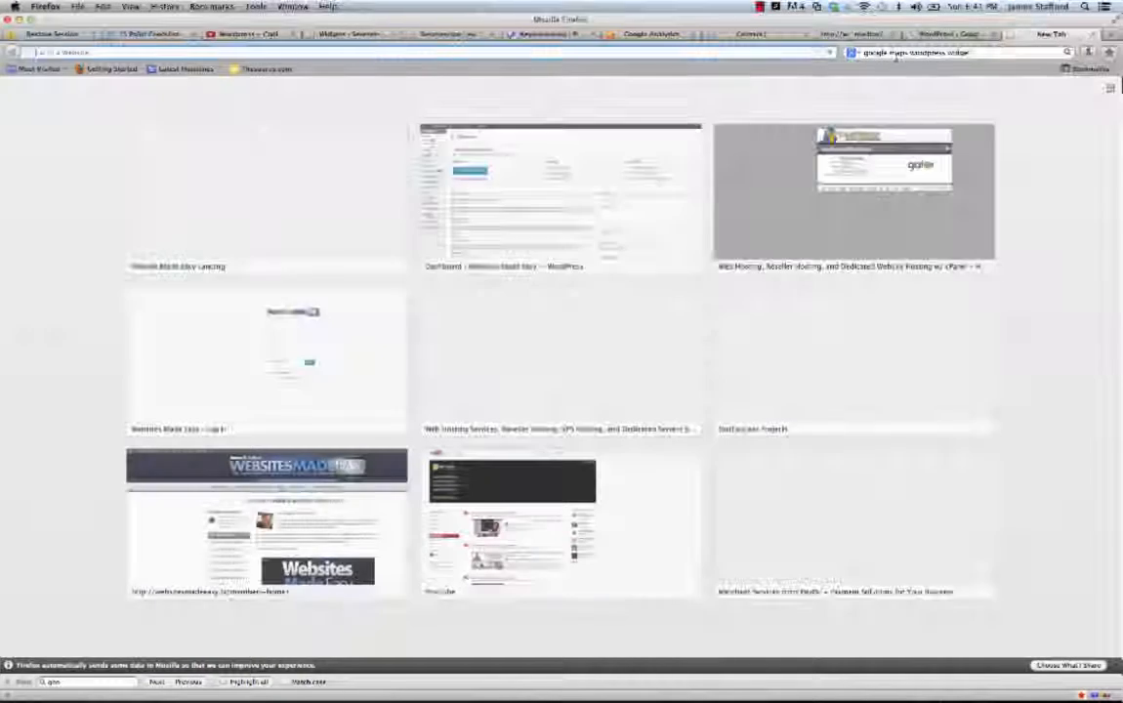
pyautogui.click(898, 53)
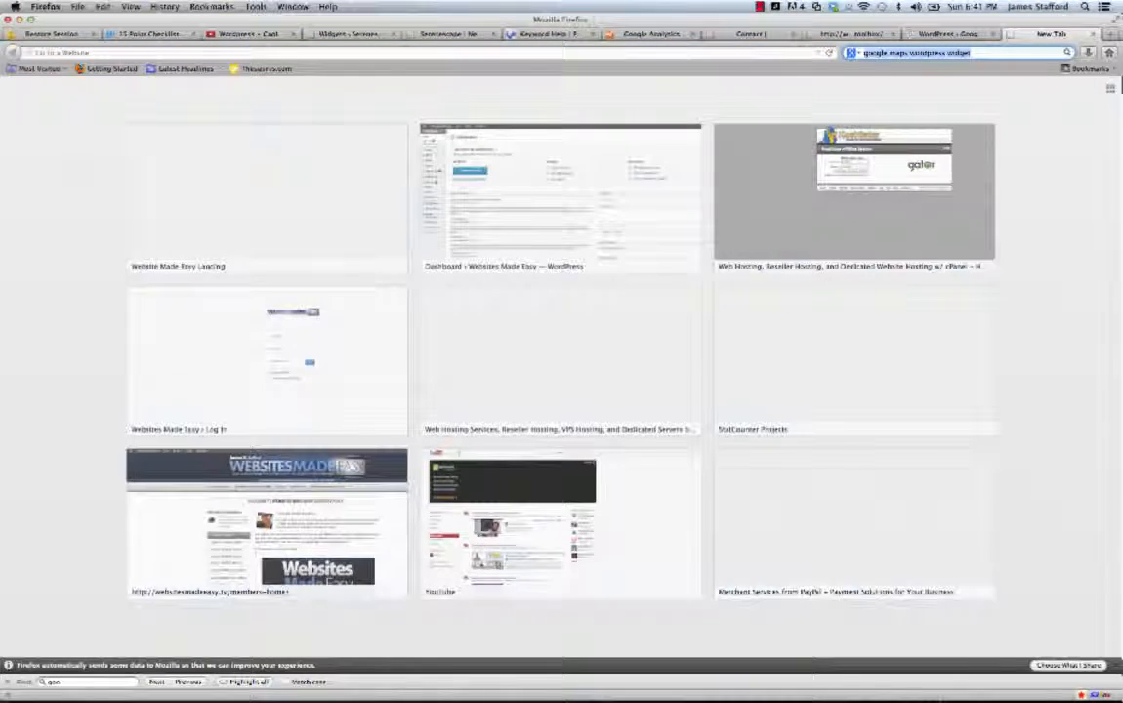
pyautogui.write('google')
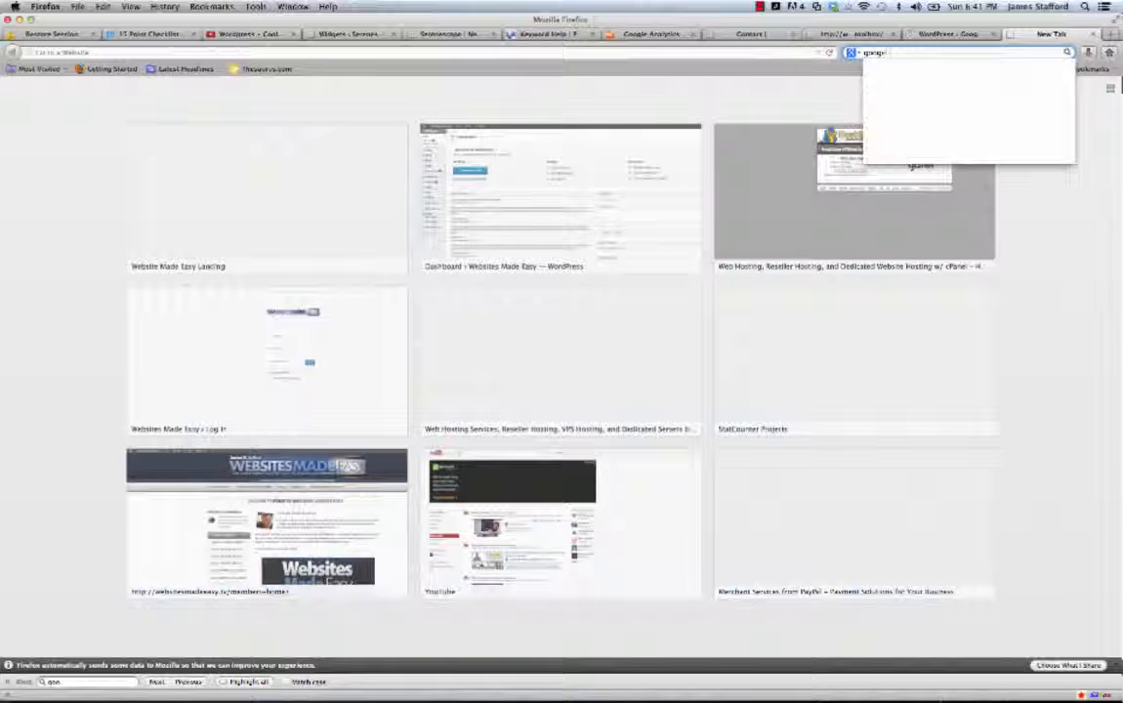
pyautogui.write(' ma')
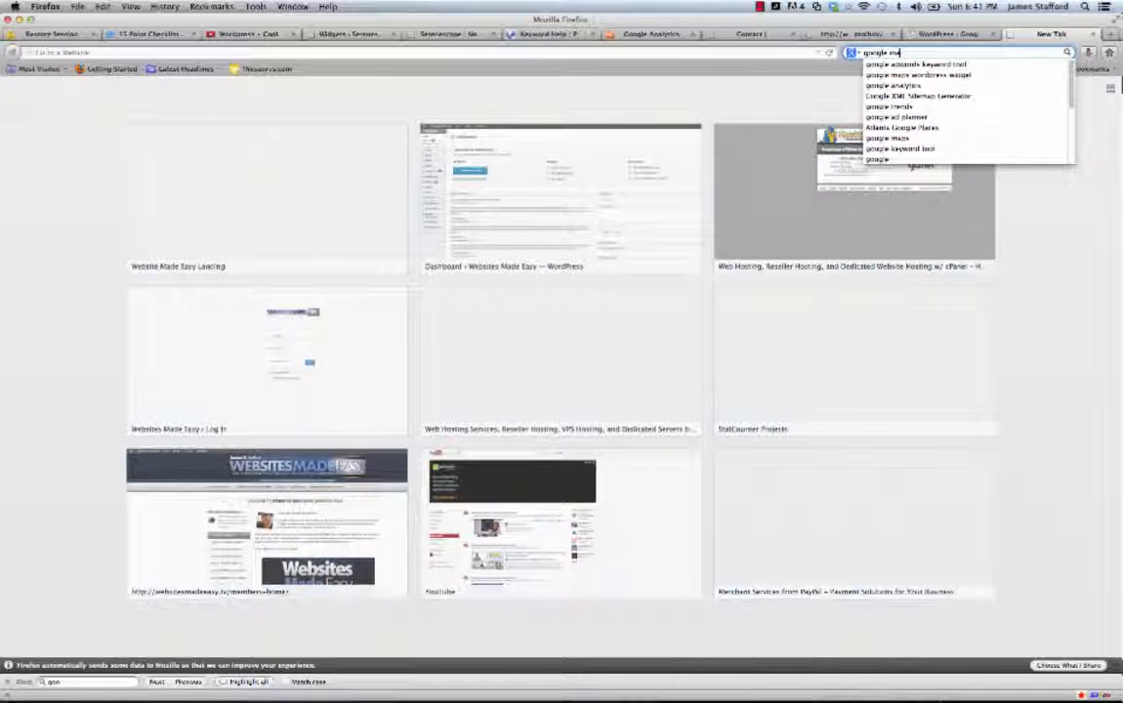
pyautogui.write('ps')
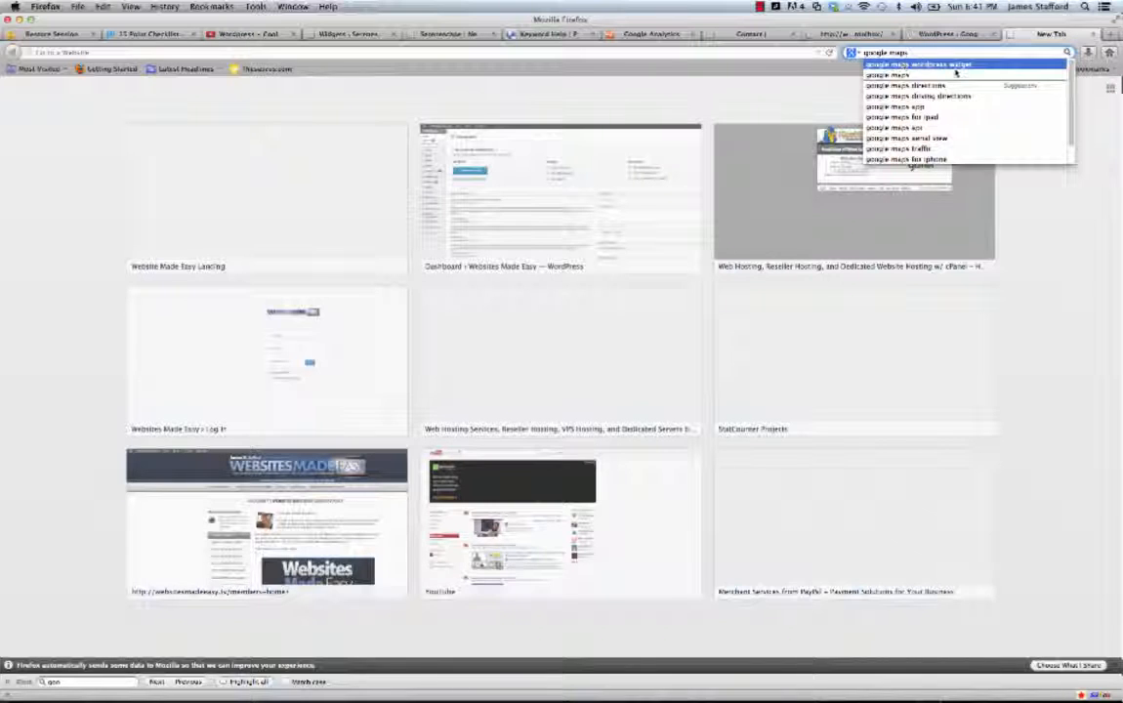
pyautogui.click(955, 65)
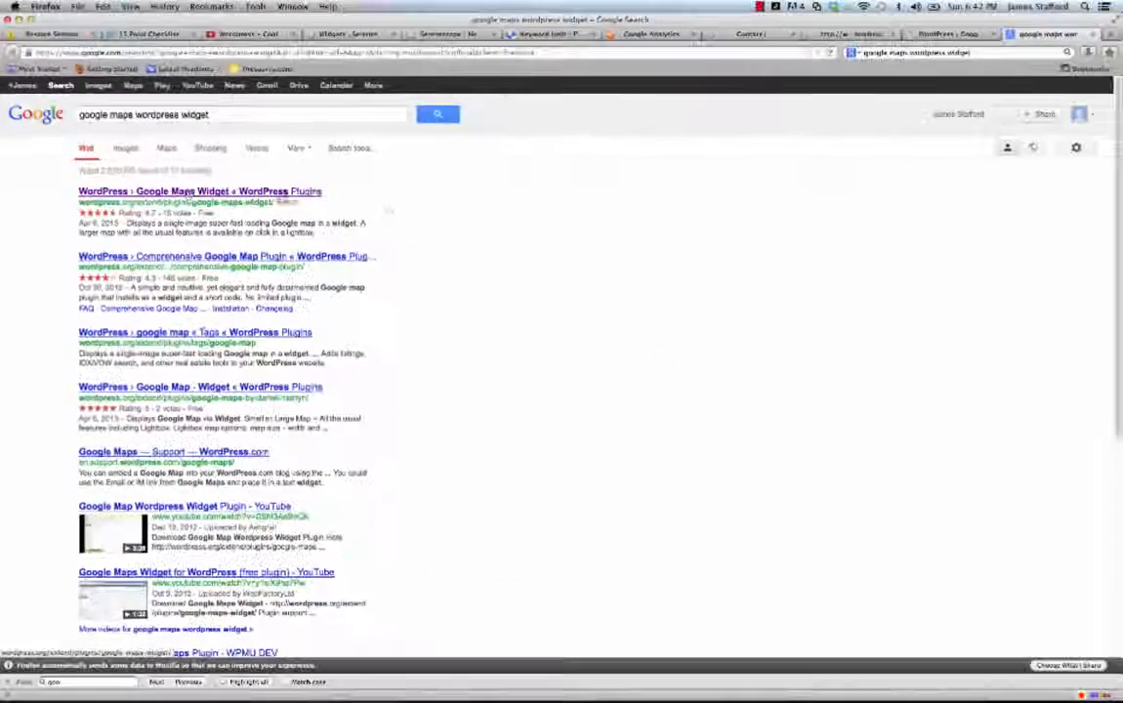
# Download google-maps-widget.0.60.zip from the Google Maps Widget plugin page and close the downloads list.
pyautogui.click(195, 192)
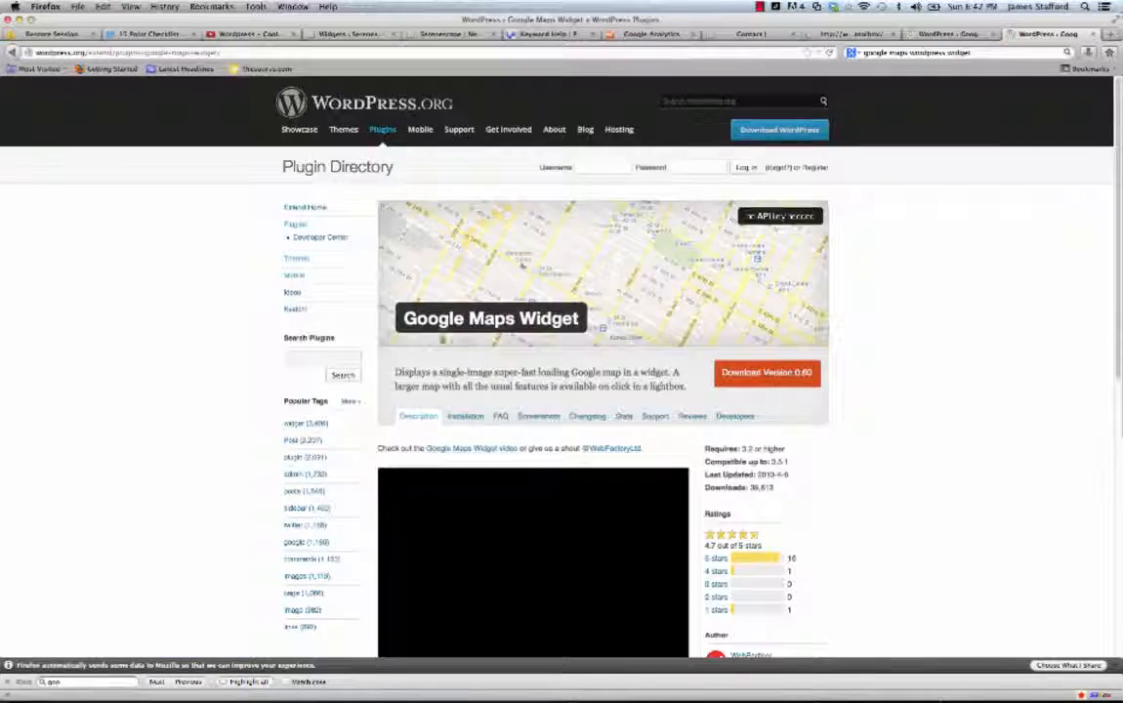
pyautogui.scroll(-2, 240, 340)
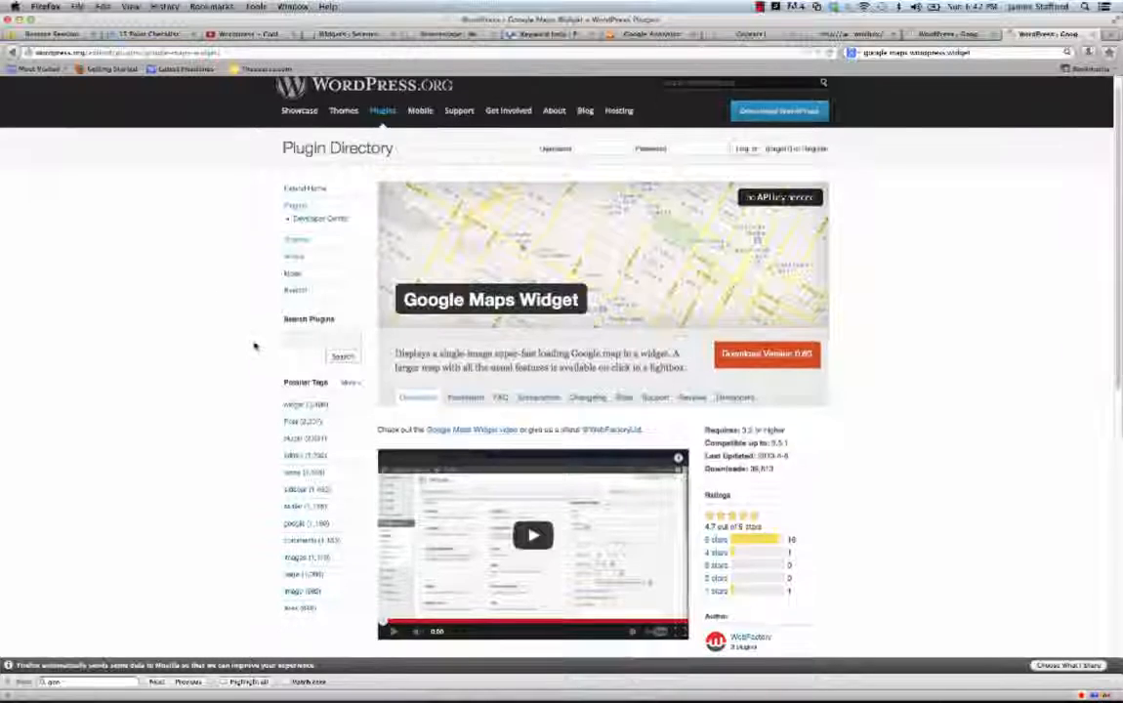
pyautogui.click(777, 330)
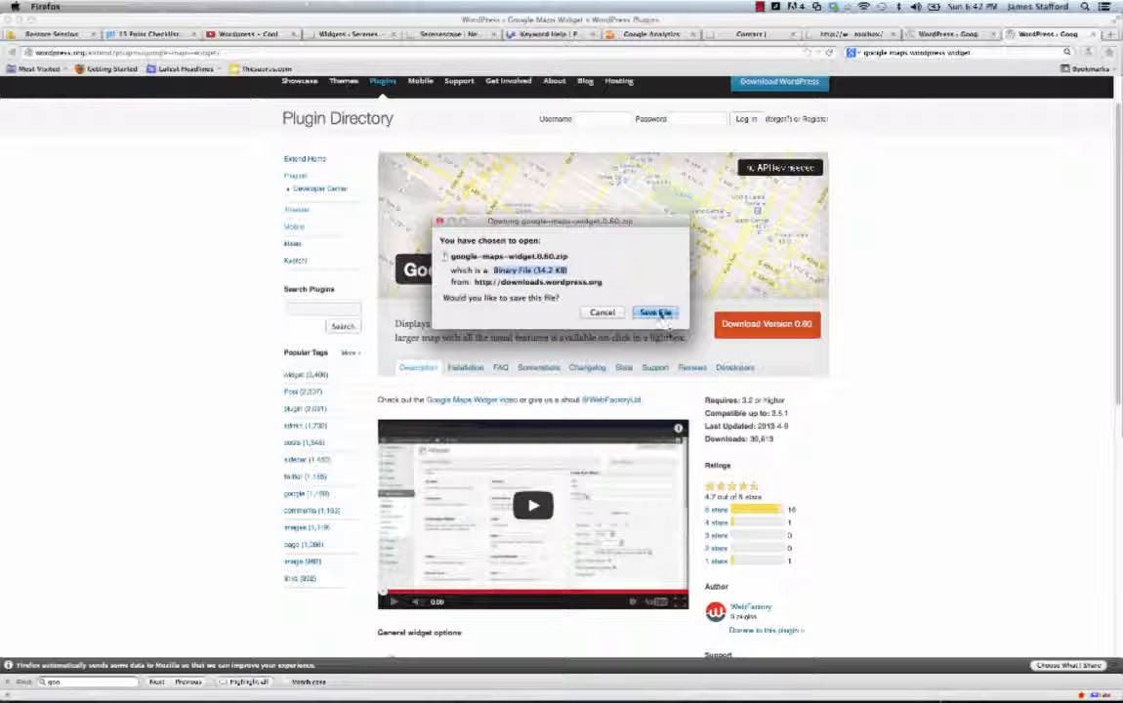
pyautogui.click(656, 313)
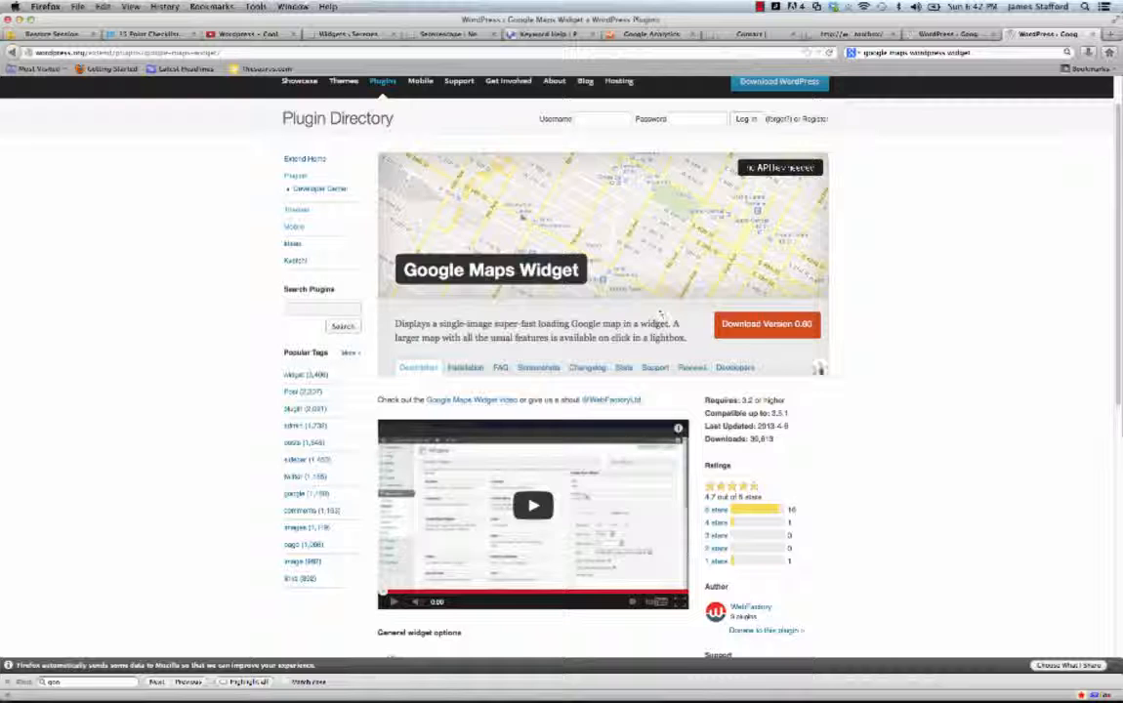
pyautogui.click(900, 413)
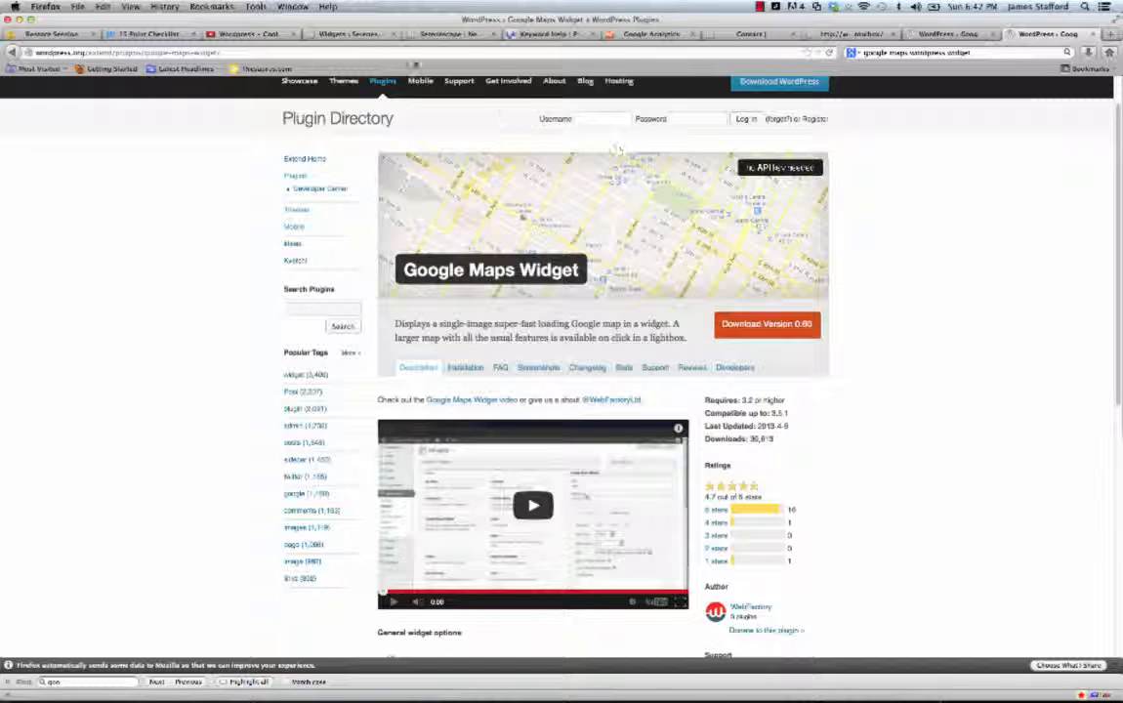
pyautogui.click(342, 34)
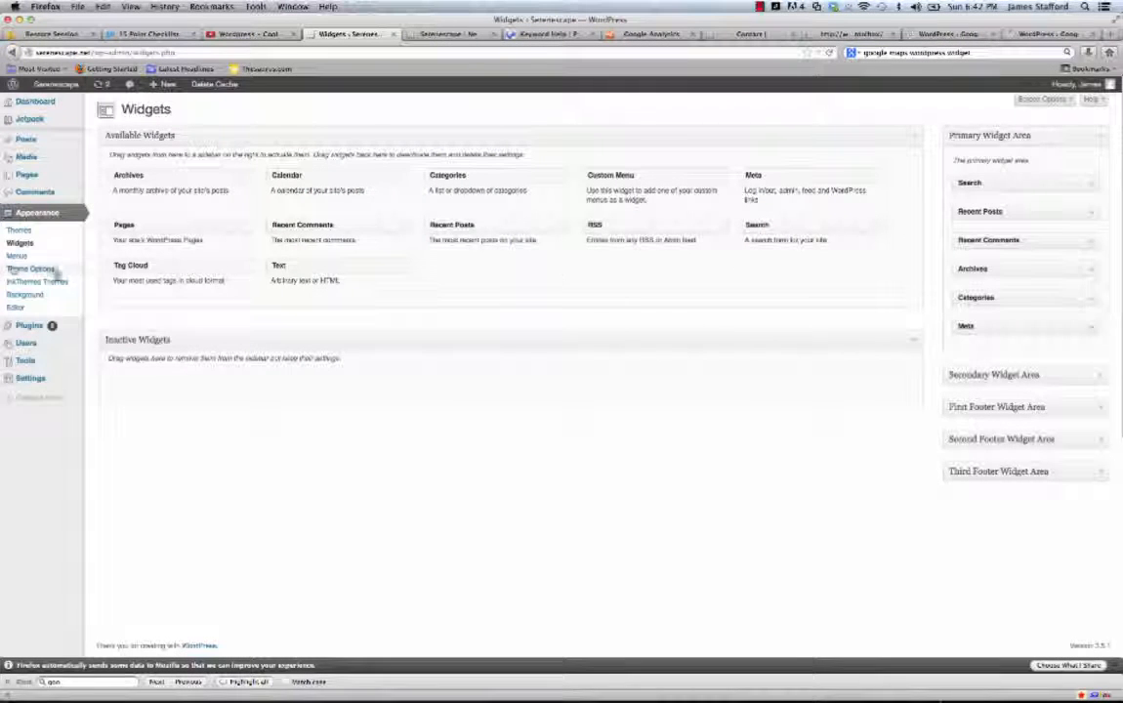
# Upload google-maps-widget.0.60.zip from Downloads via Plugins > Add New, then install and activate it.
pyautogui.moveTo(31, 329)
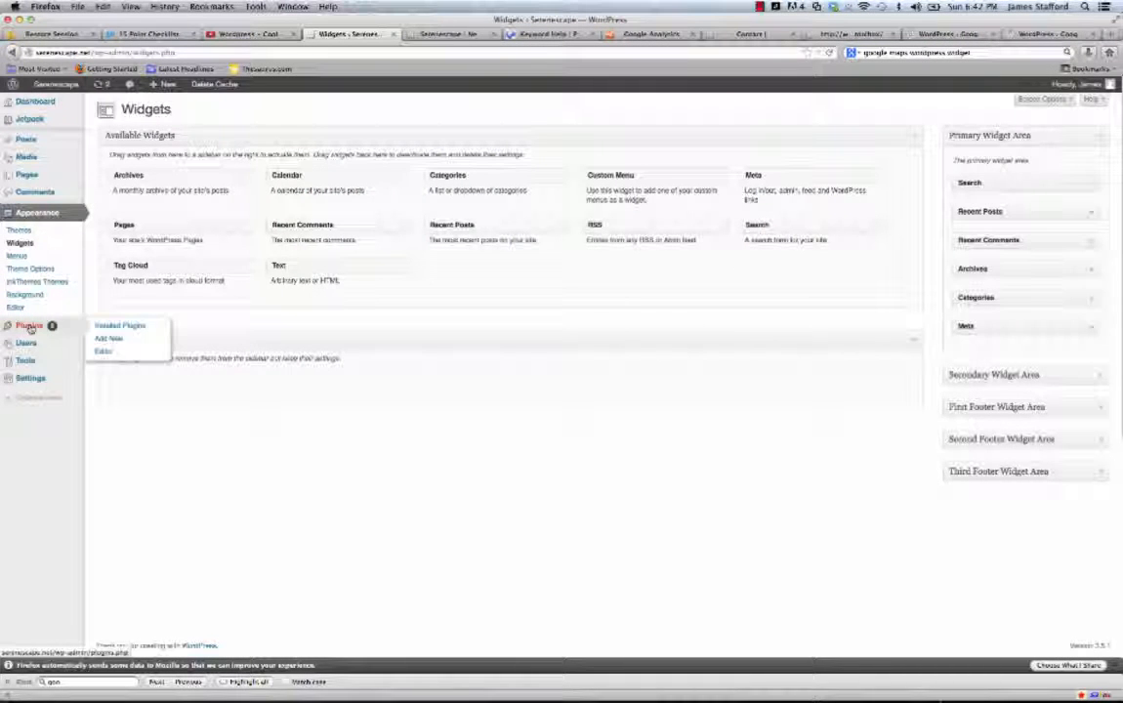
pyautogui.click(109, 338)
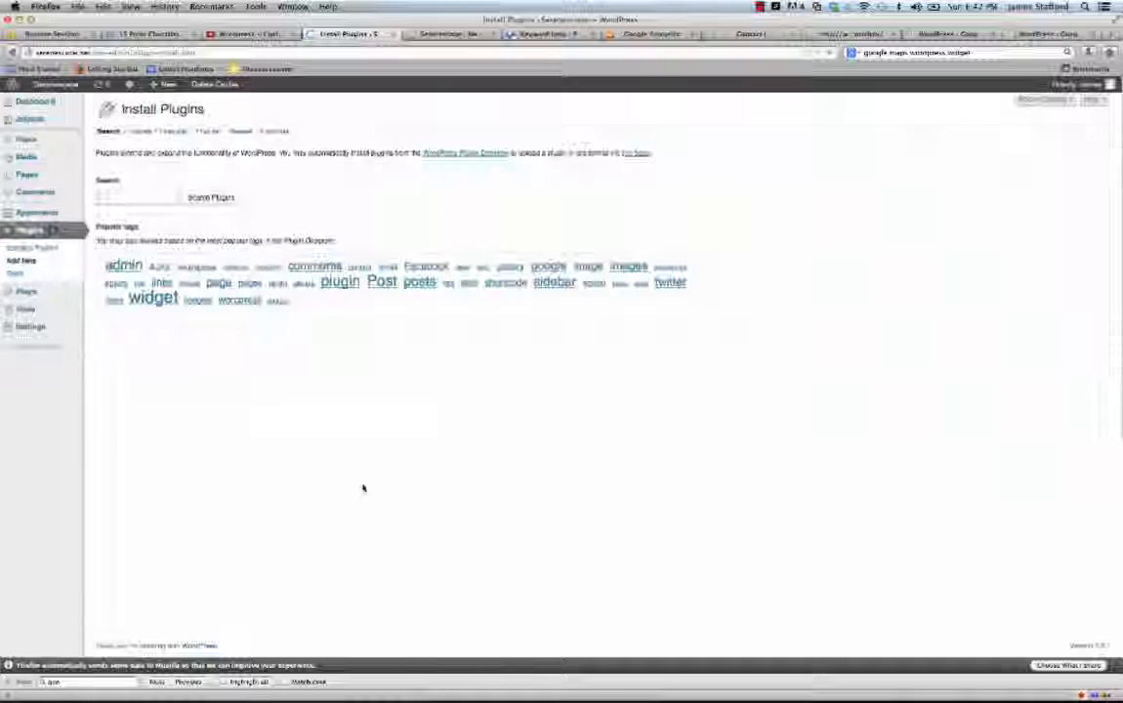
pyautogui.click(140, 131)
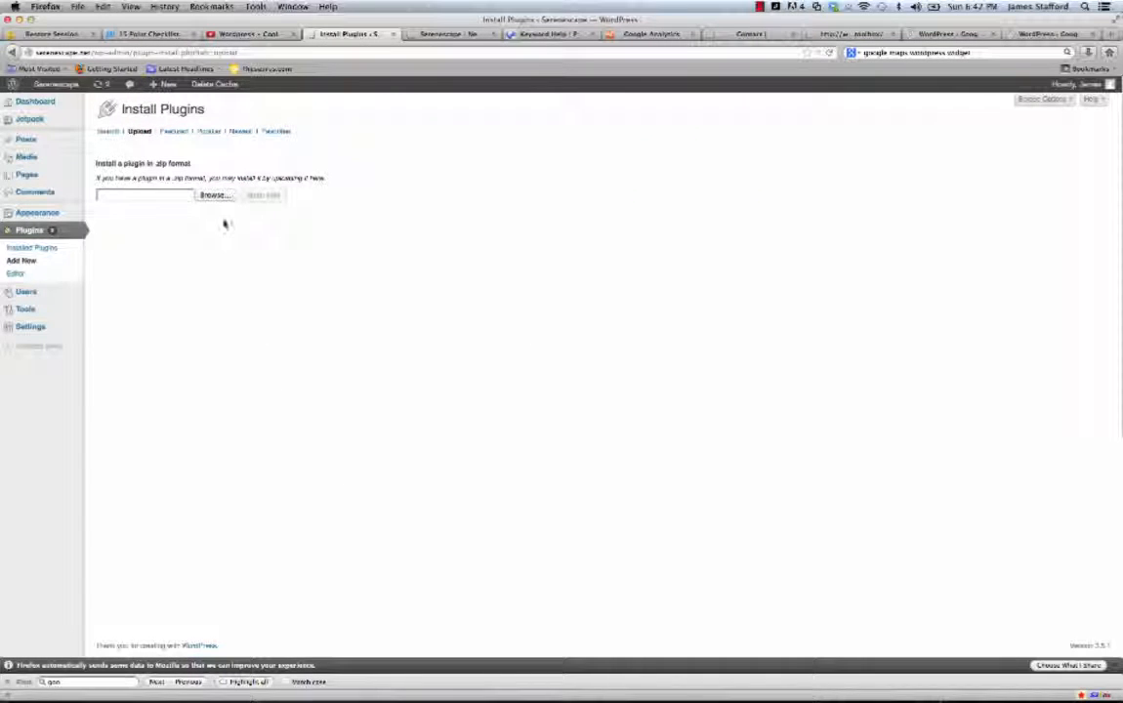
pyautogui.click(217, 196)
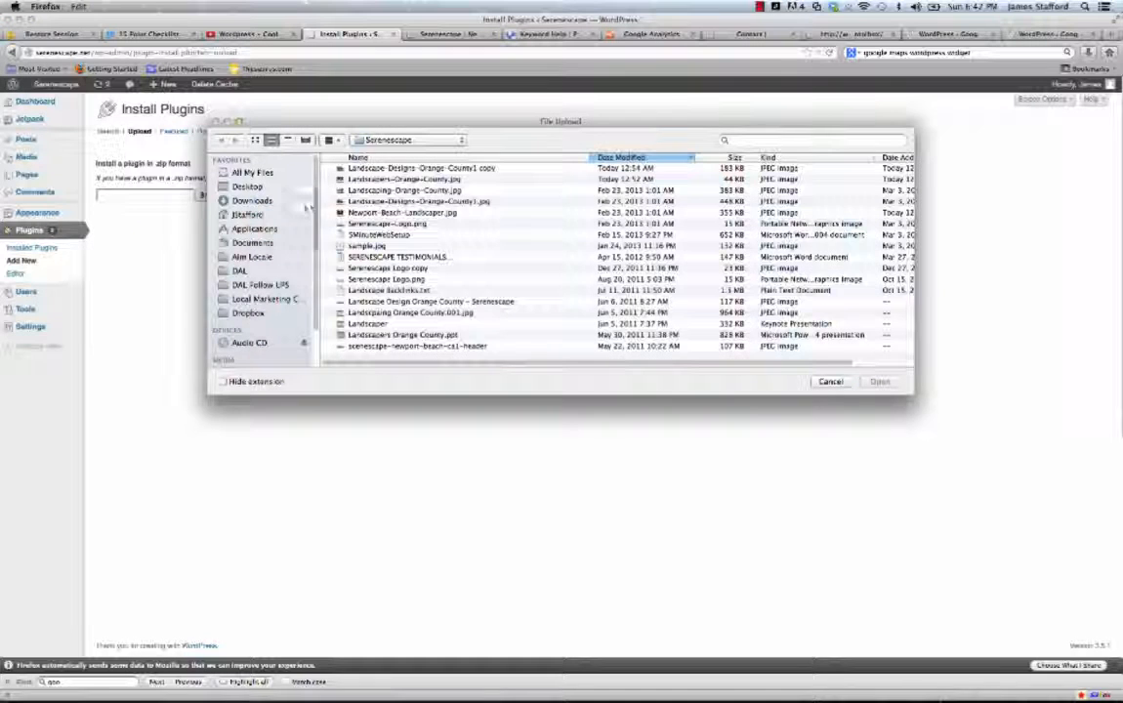
pyautogui.click(268, 202)
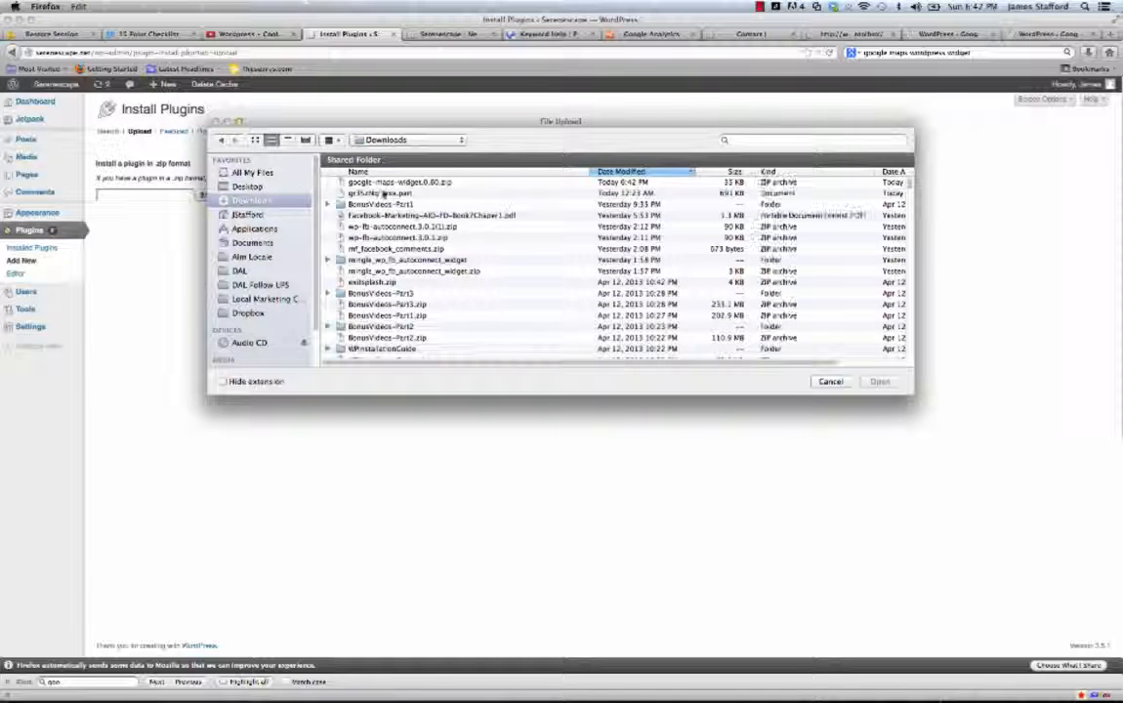
pyautogui.click(369, 182)
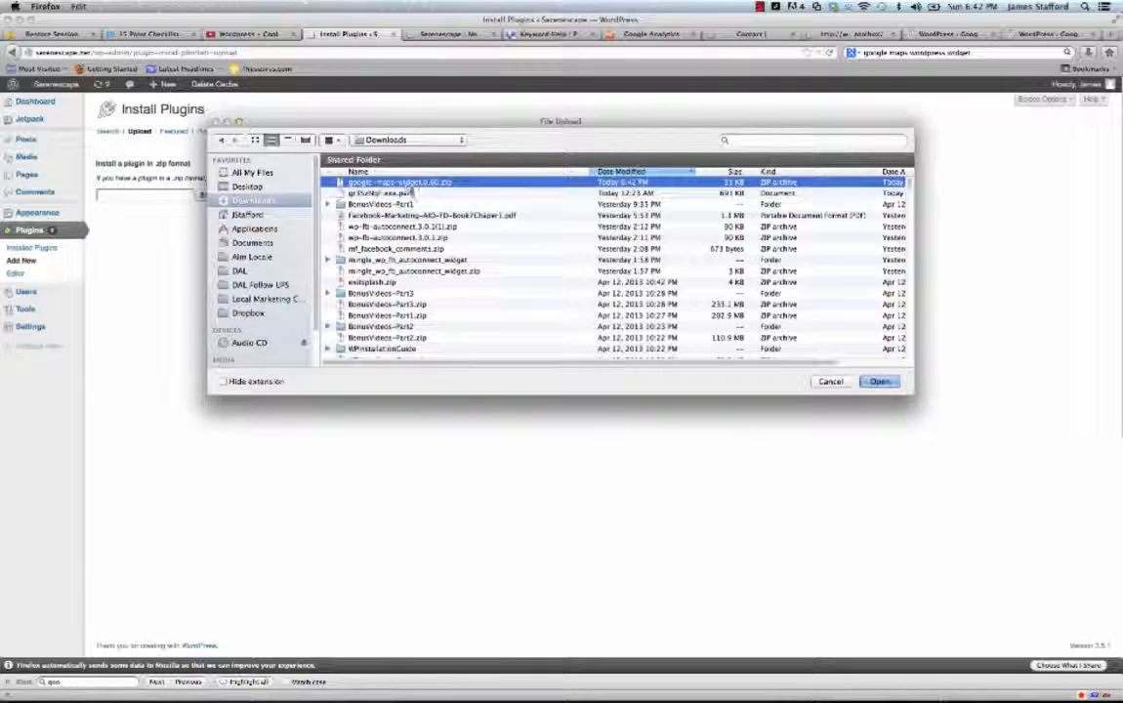
pyautogui.click(882, 383)
pyautogui.click(264, 194)
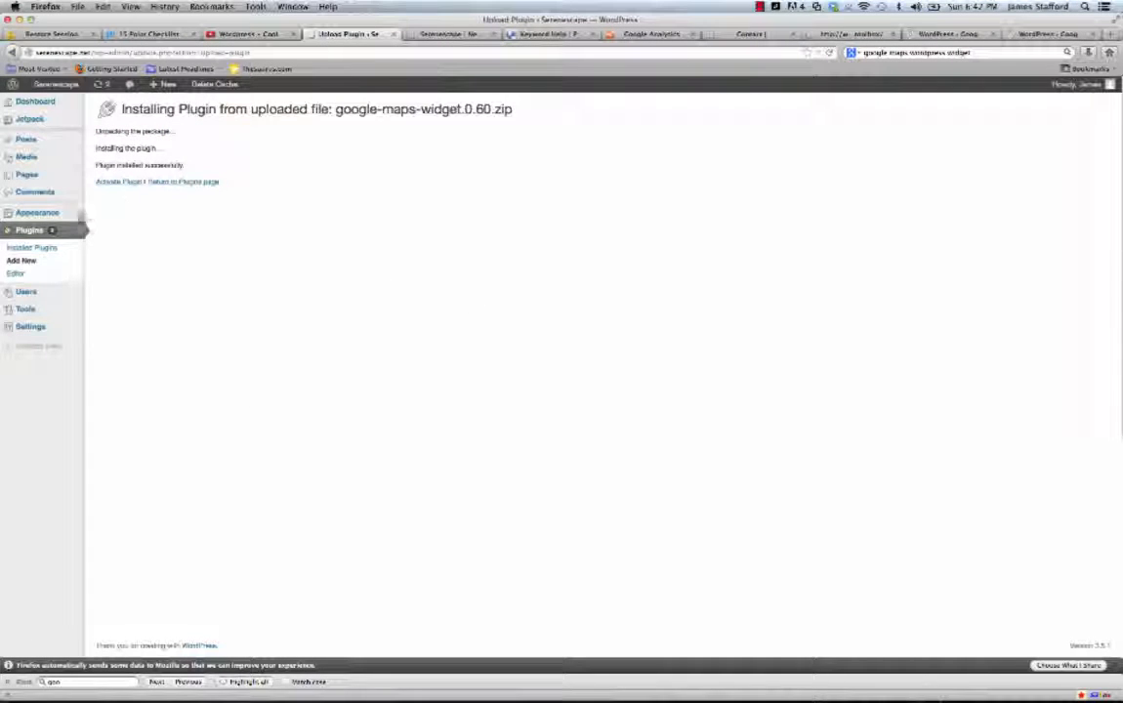
pyautogui.click(115, 183)
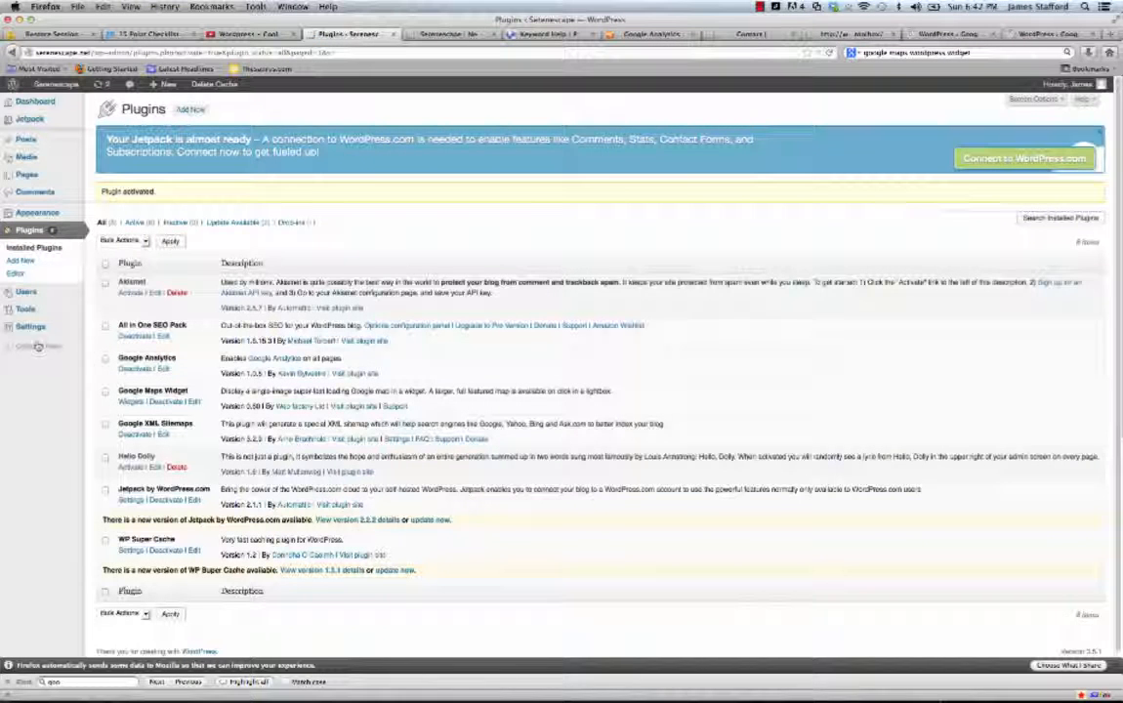
pyautogui.moveTo(44, 212)
pyautogui.click(117, 225)
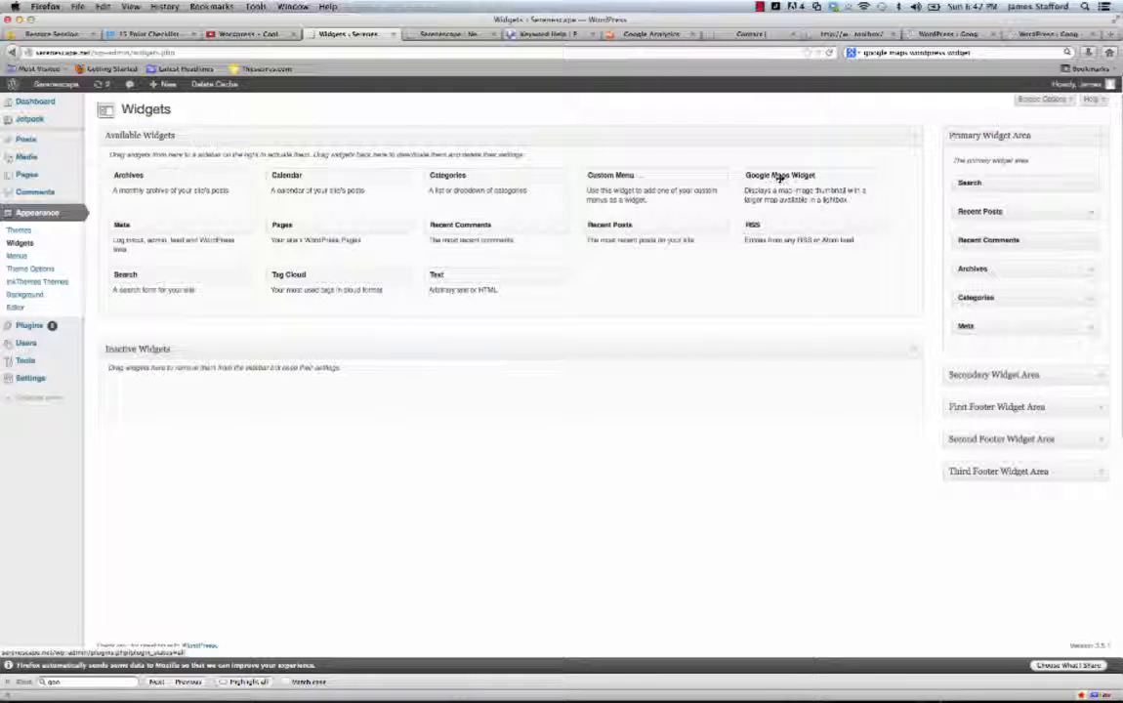
# Drag the Google Maps Widget into the Third Footer Widget Area and select its placeholder address 'New York, USA'.
pyautogui.click(1102, 472)
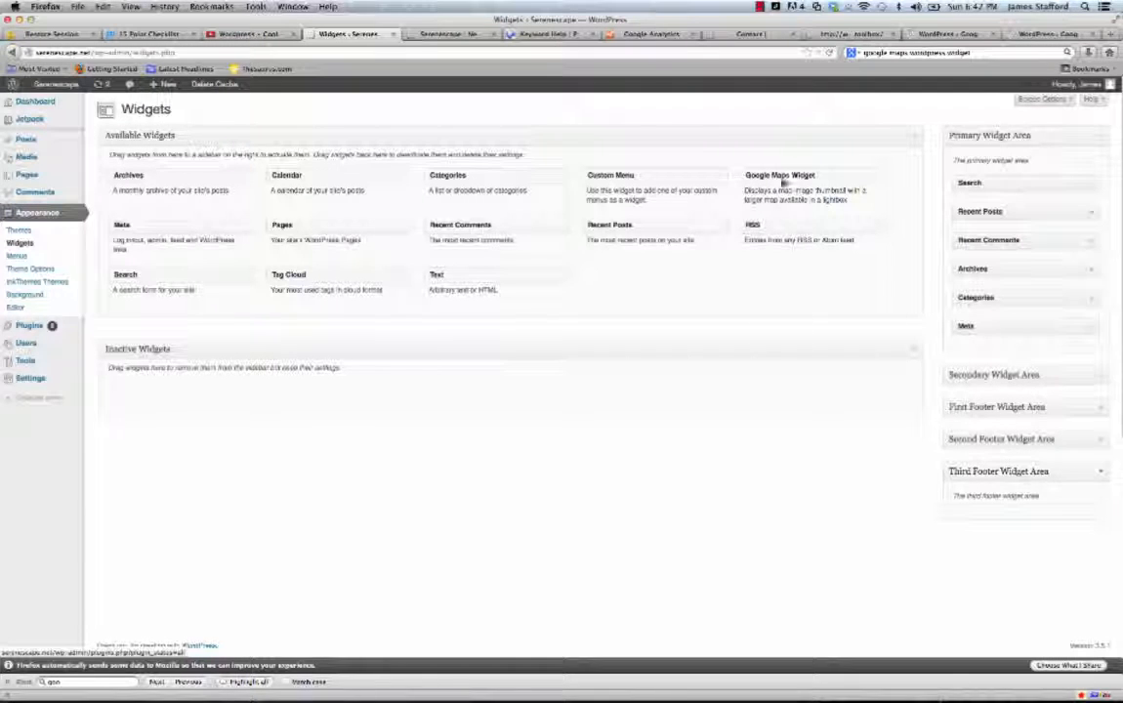
pyautogui.moveTo(783, 177); pyautogui.dragTo(1001, 525)
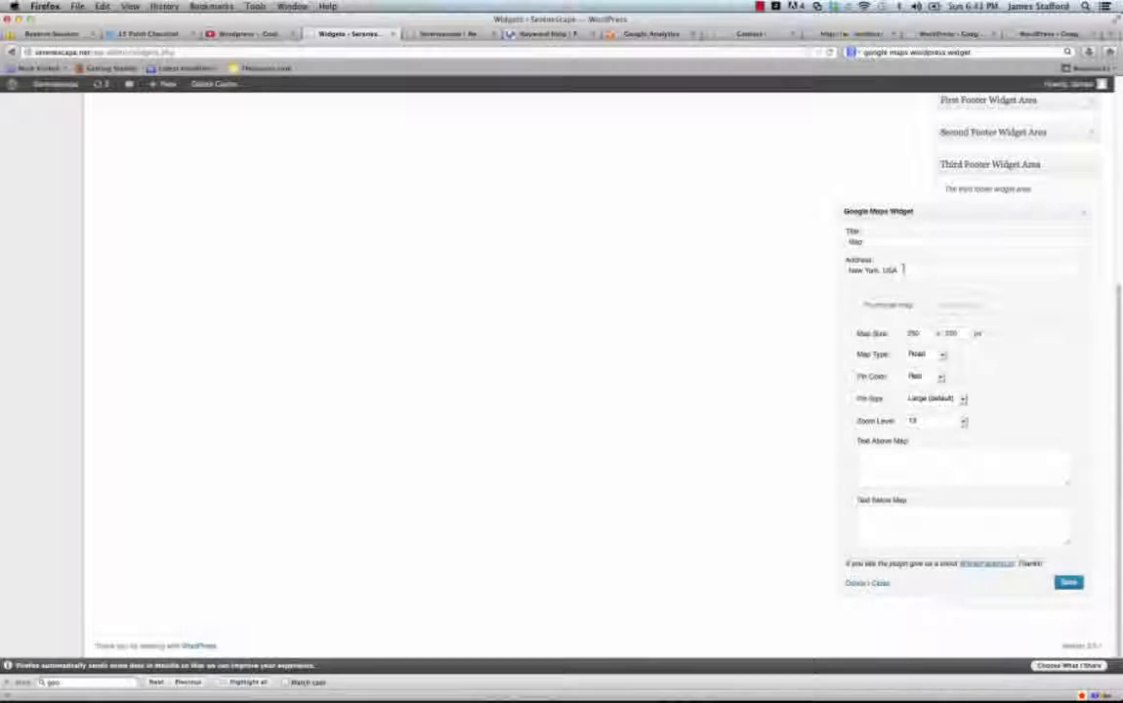
pyautogui.tripleClick(904, 269)
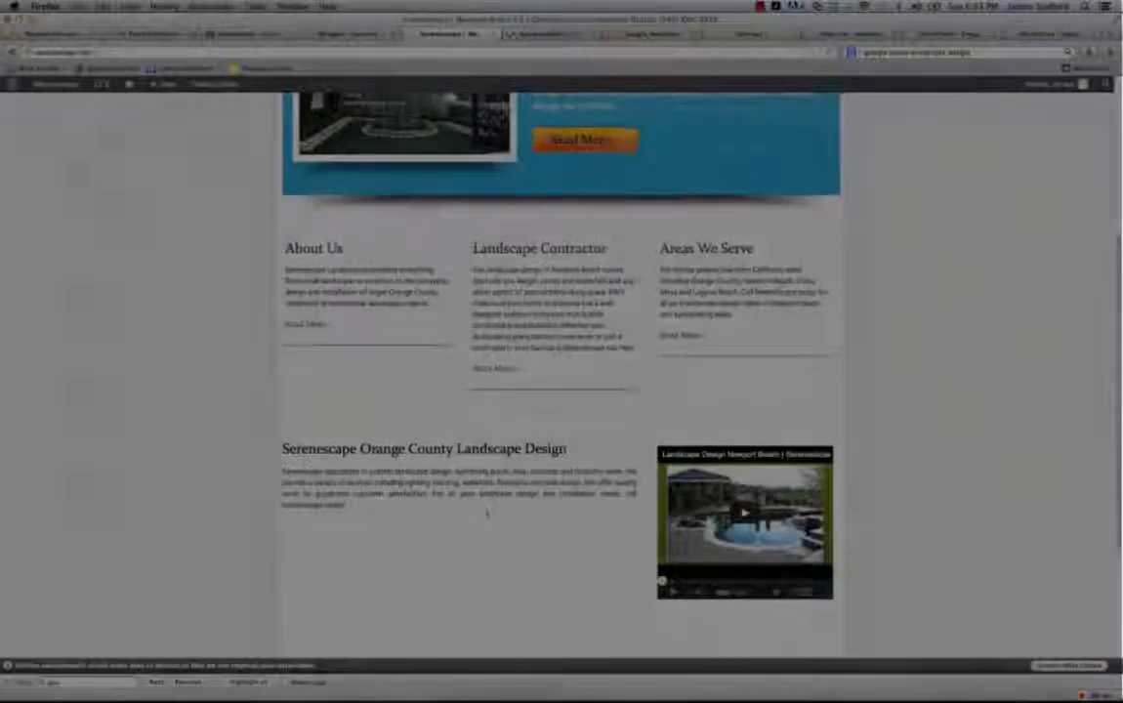
pyautogui.scroll(-5, 561, 552)
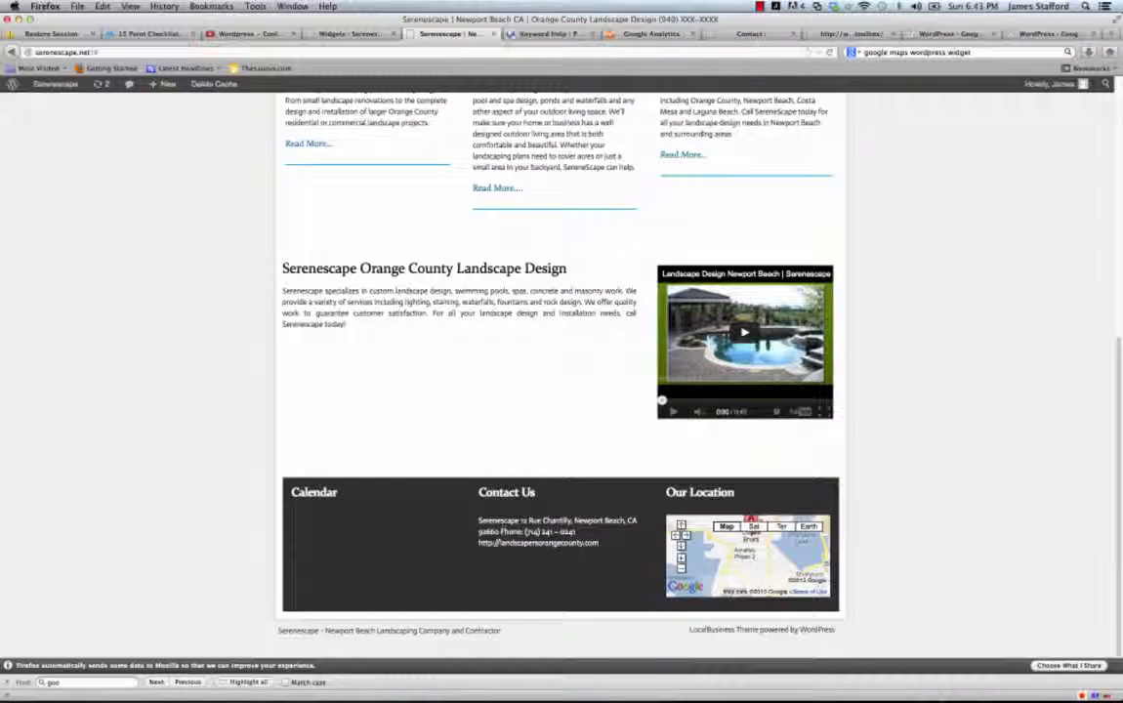
# Copy the business address from the Contact Us footer into the map widget's Address field and save.
pyautogui.moveTo(486, 521); pyautogui.dragTo(500, 532)
pyautogui.rightClick(483, 521)
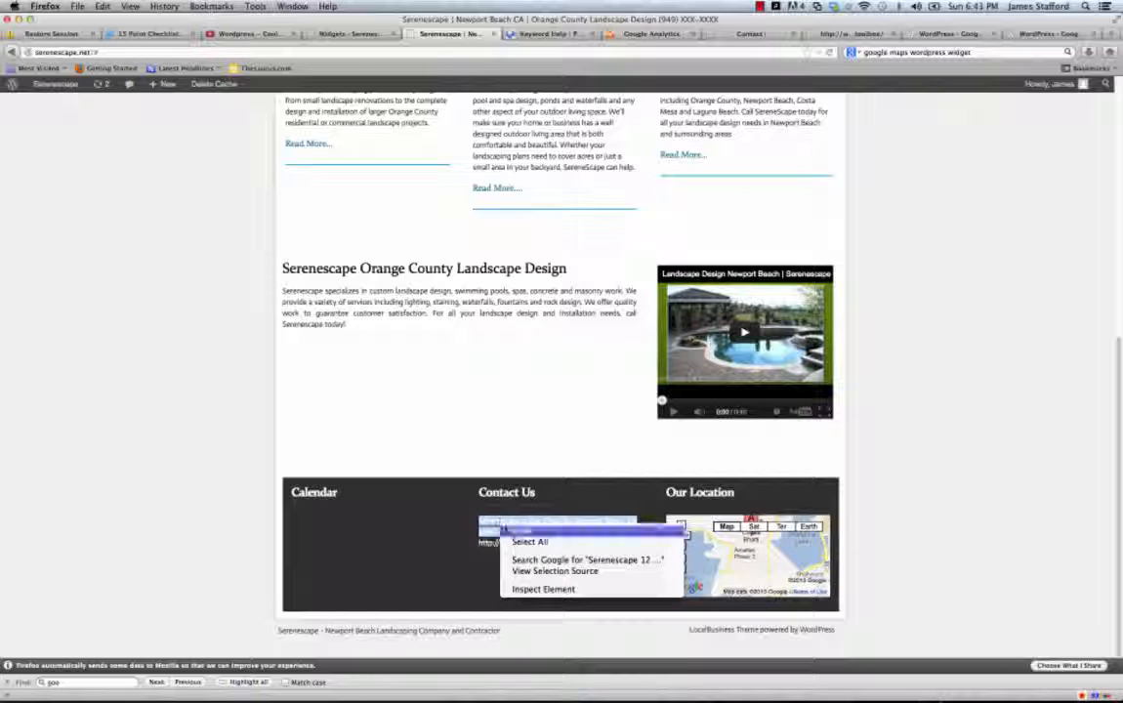
pyautogui.click(513, 529)
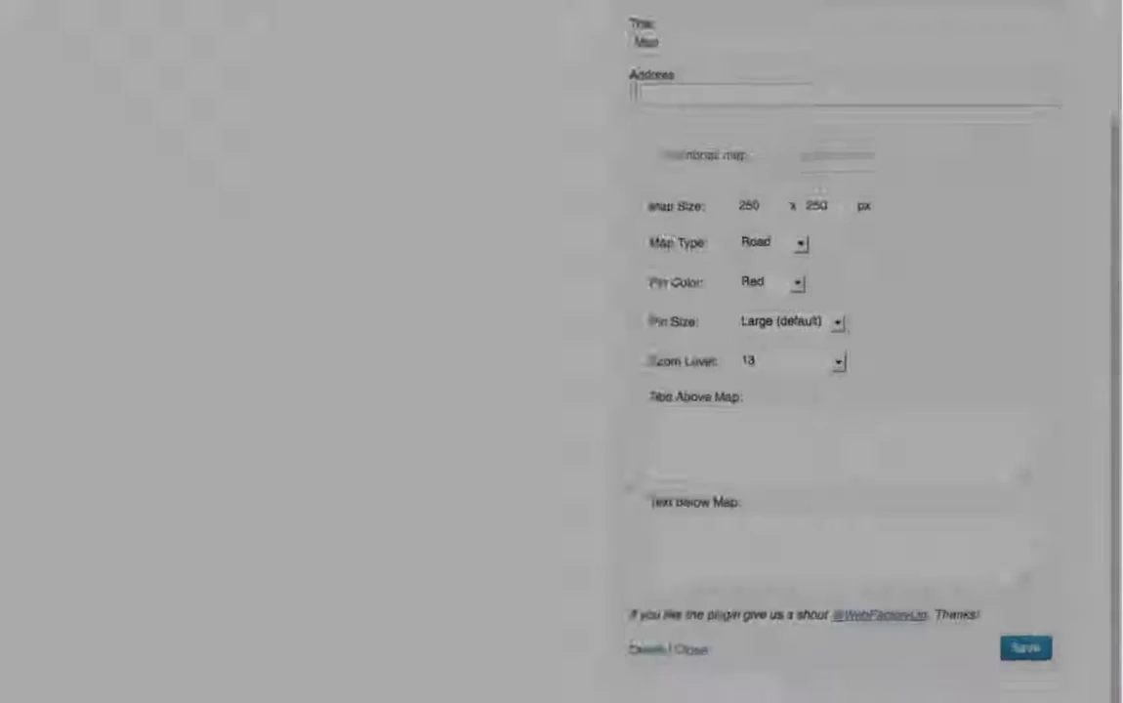
pyautogui.press('super+v')
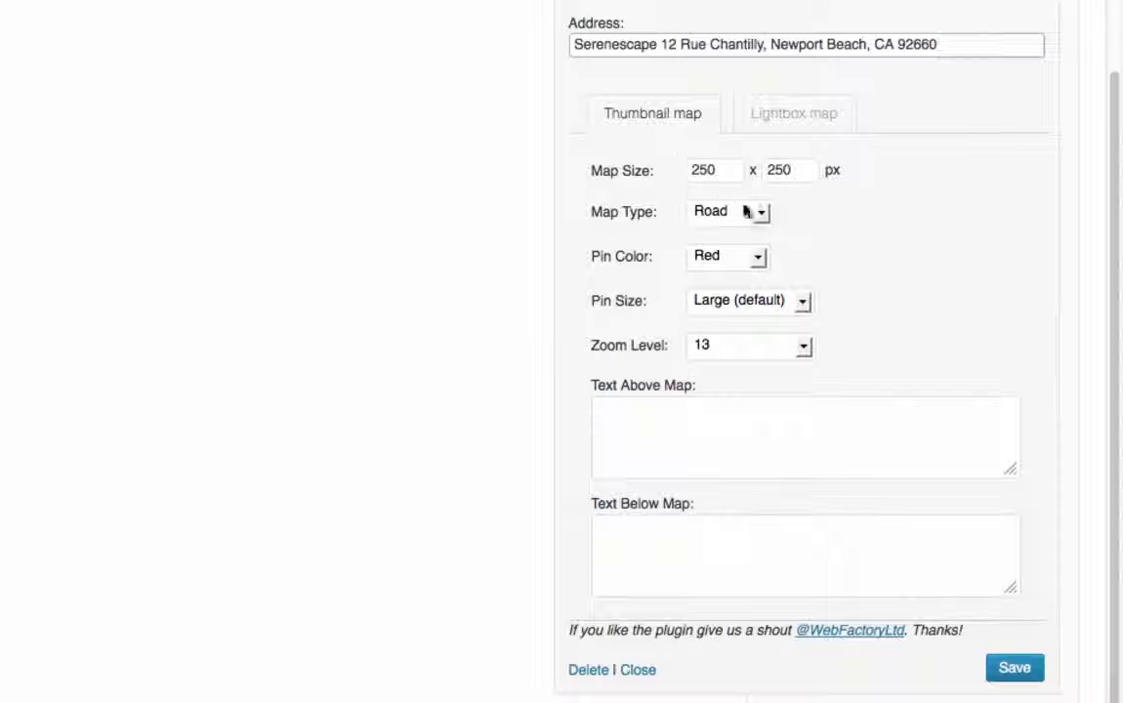
pyautogui.click(1013, 667)
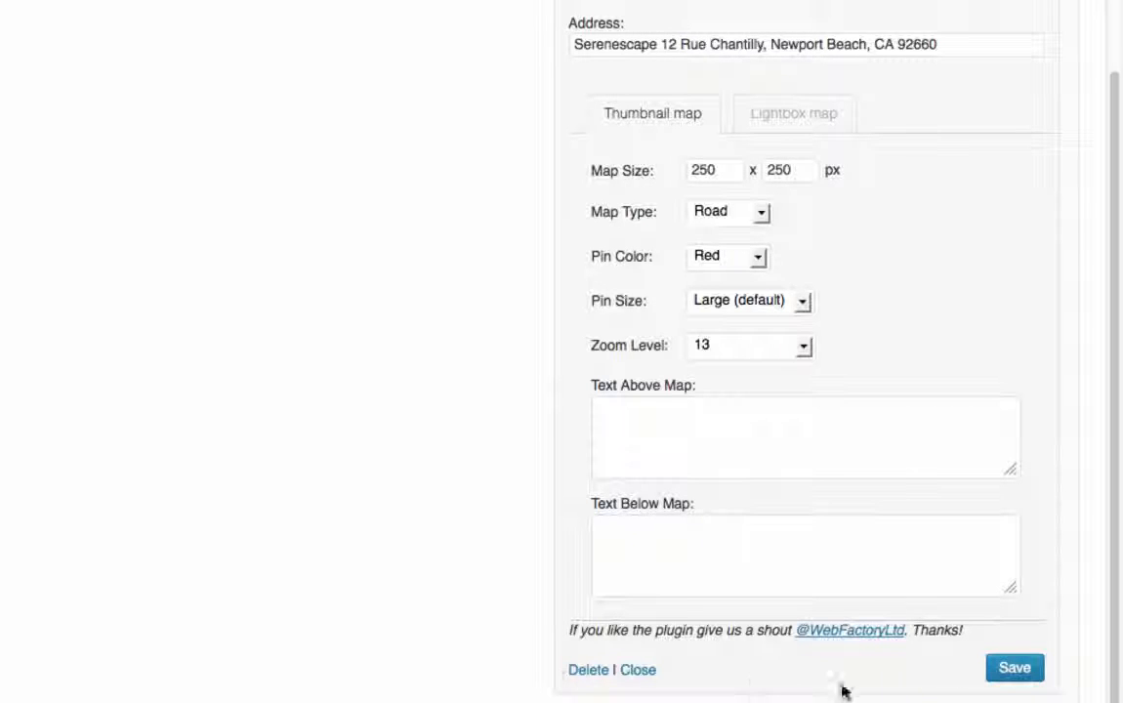
pyautogui.click(639, 671)
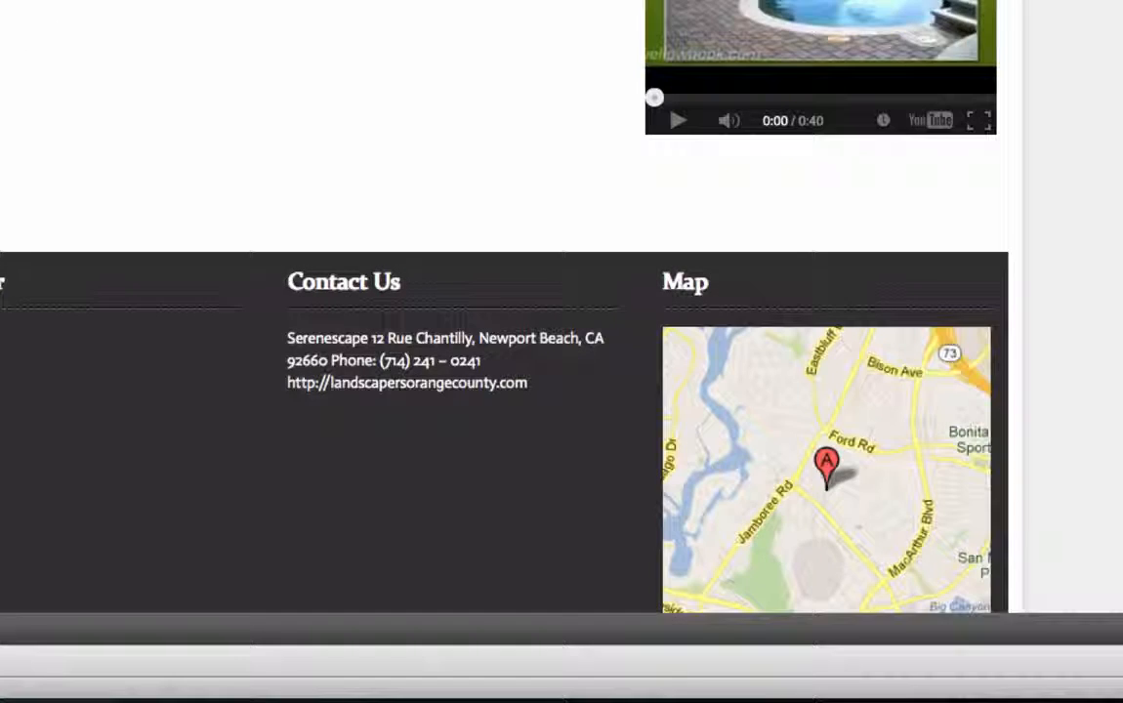
# Resize the map widget to 200 × 125 px by replacing its 100 height value.
pyautogui.scroll(-2, 488, 342)
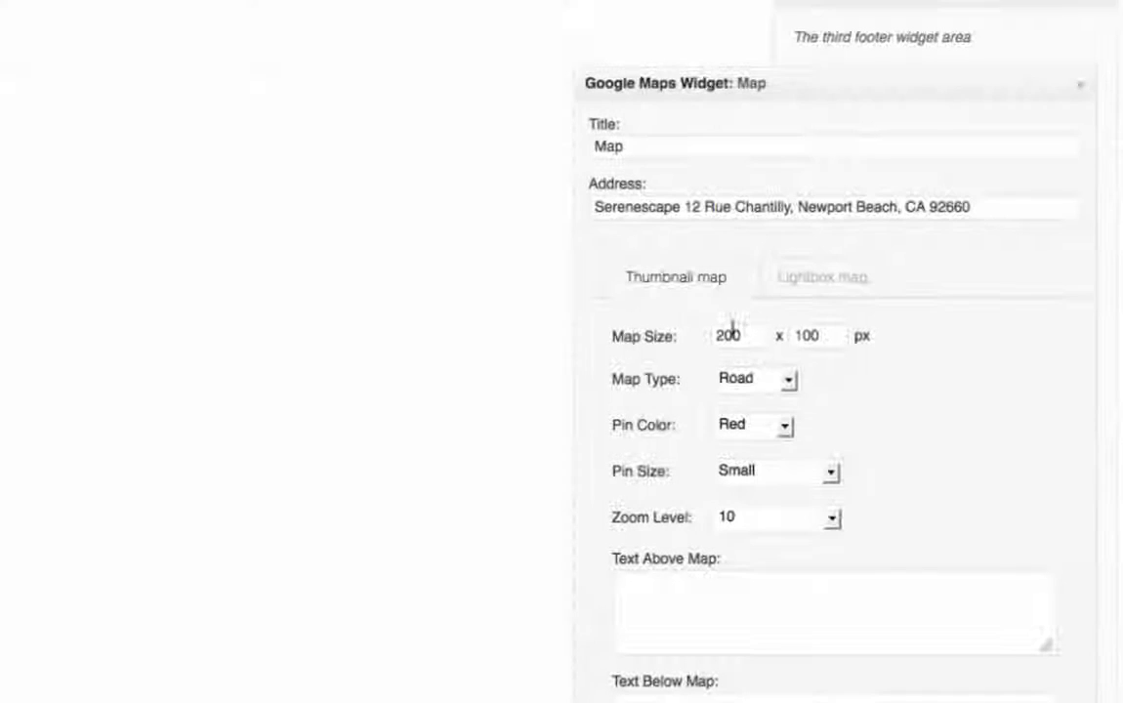
pyautogui.doubleClick(825, 337)
pyautogui.click(742, 343)
pyautogui.doubleClick(830, 340)
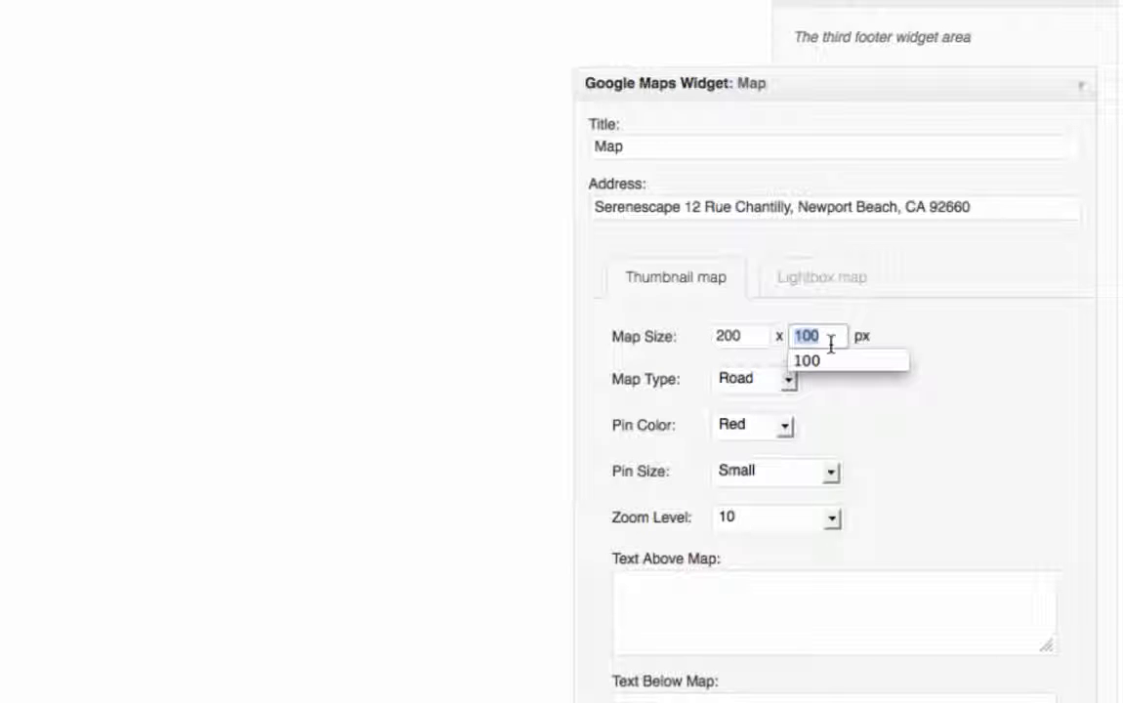
pyautogui.write('125')
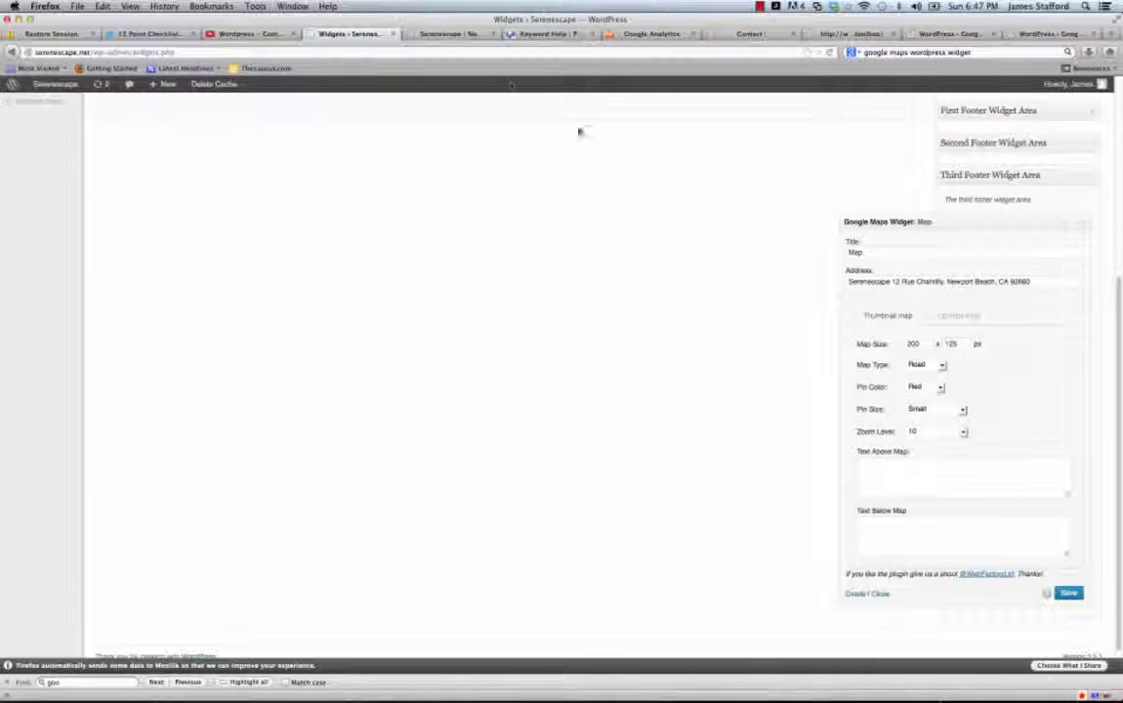
pyautogui.click(448, 34)
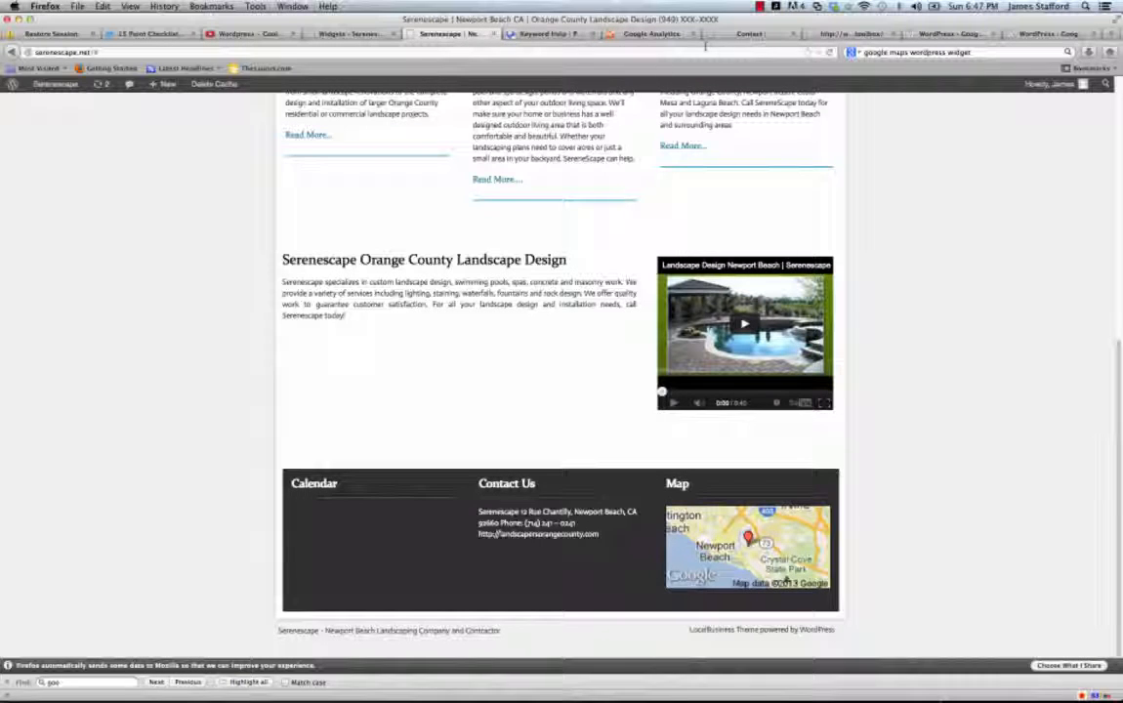
# Reload the live site to check the footer map, then narrow the window to mobile width.
pyautogui.click(835, 55)
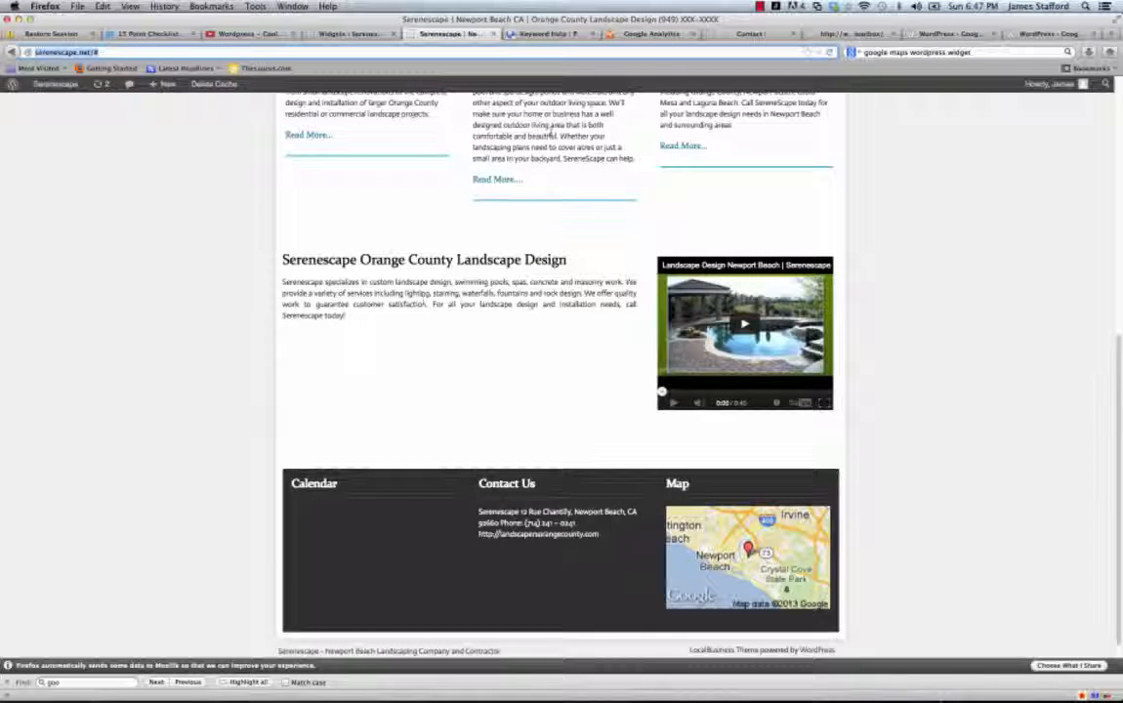
pyautogui.click(831, 54)
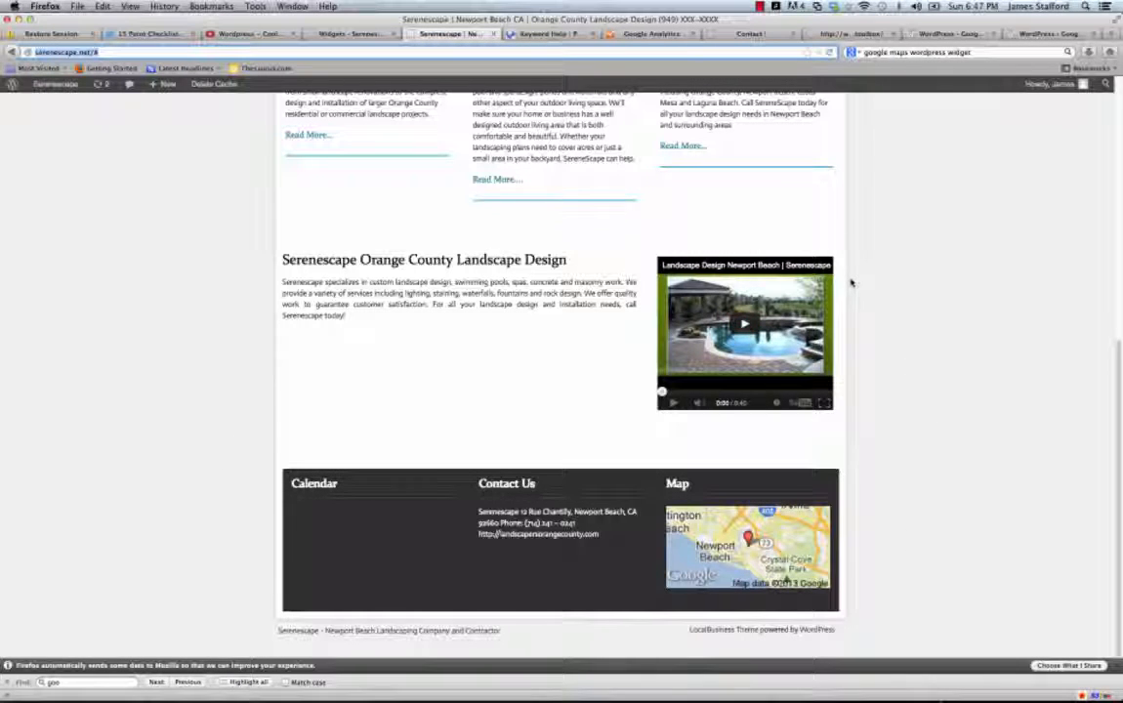
pyautogui.scroll(5, 852, 286)
pyautogui.scroll(3, 868, 322)
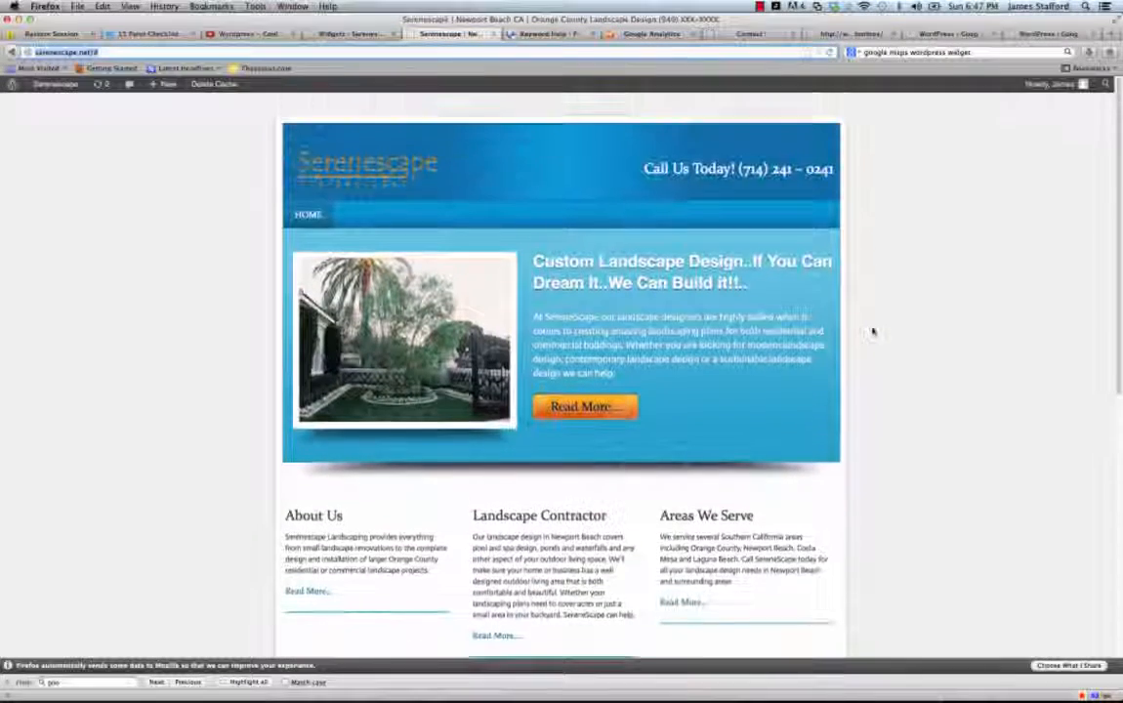
pyautogui.scroll(-4, 872, 328)
pyautogui.scroll(-4, 878, 336)
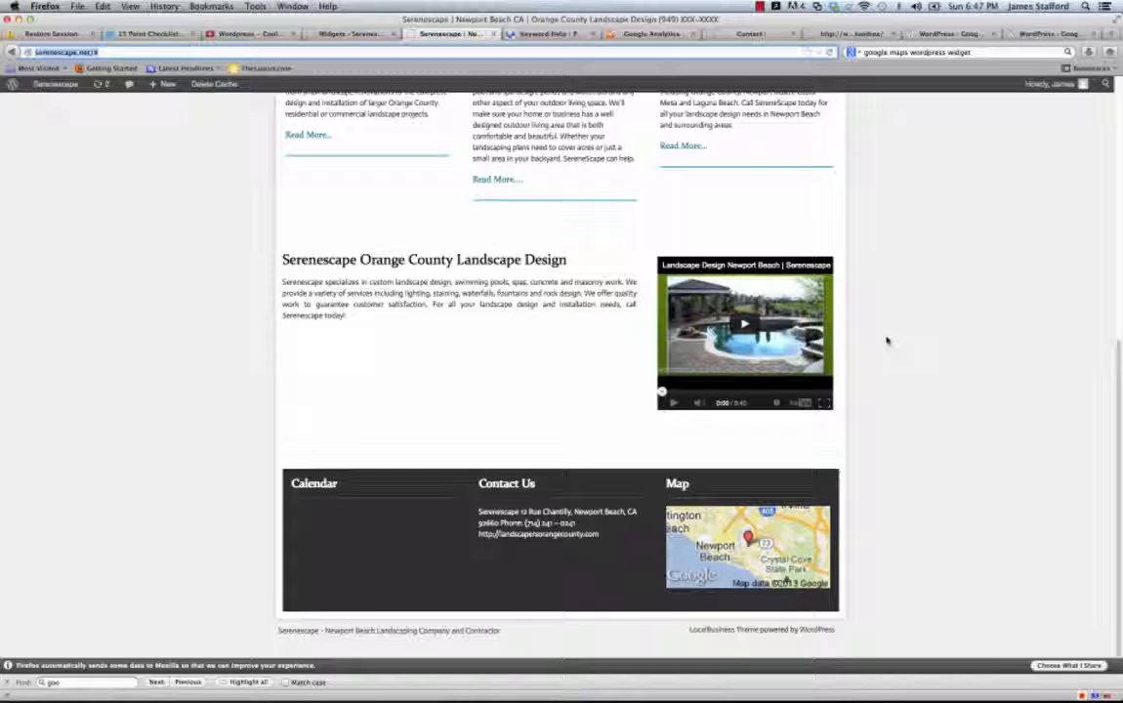
pyautogui.scroll(1, 887, 340)
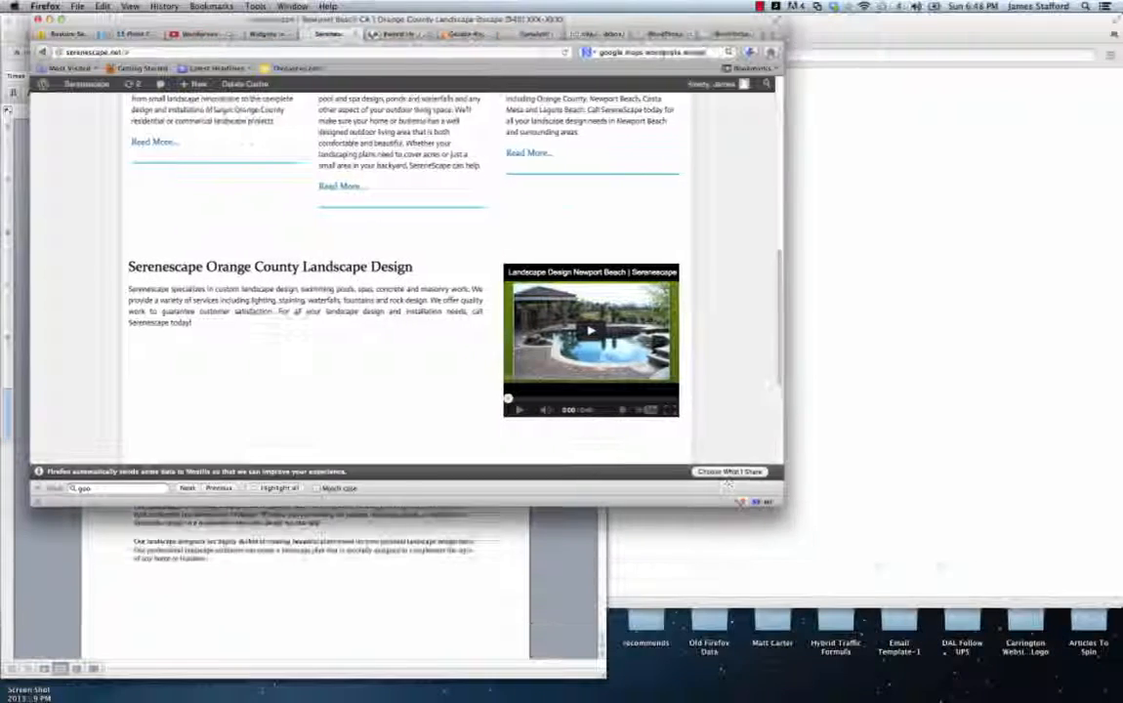
pyautogui.moveTo(781, 504); pyautogui.dragTo(366, 647)
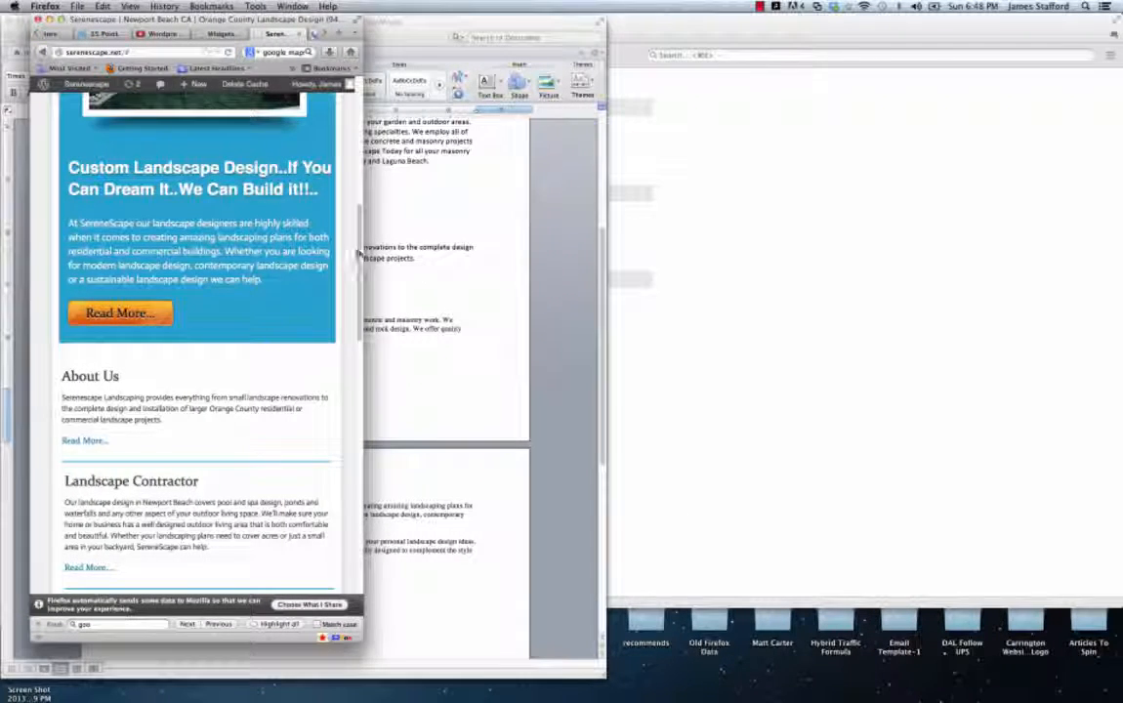
# Scroll through the mobile-width homepage down to its map footer.
pyautogui.moveTo(359, 252); pyautogui.dragTo(351, 128)
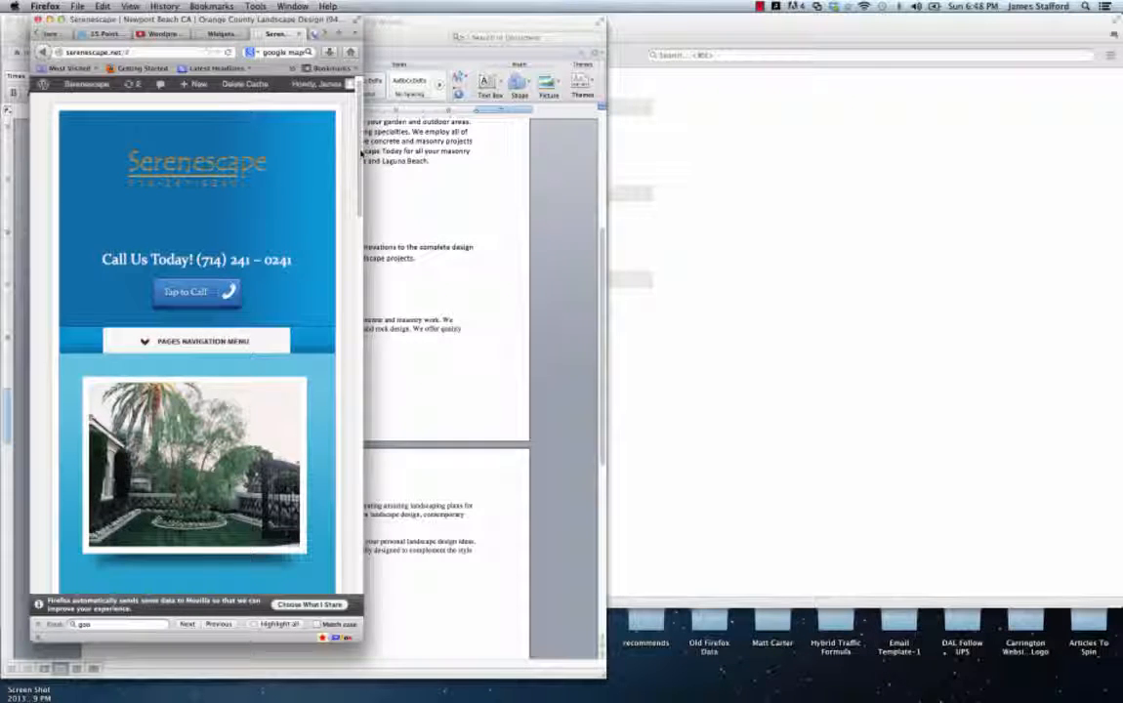
pyautogui.scroll(-5, 360, 152)
pyautogui.moveTo(347, 213); pyautogui.dragTo(336, 534)
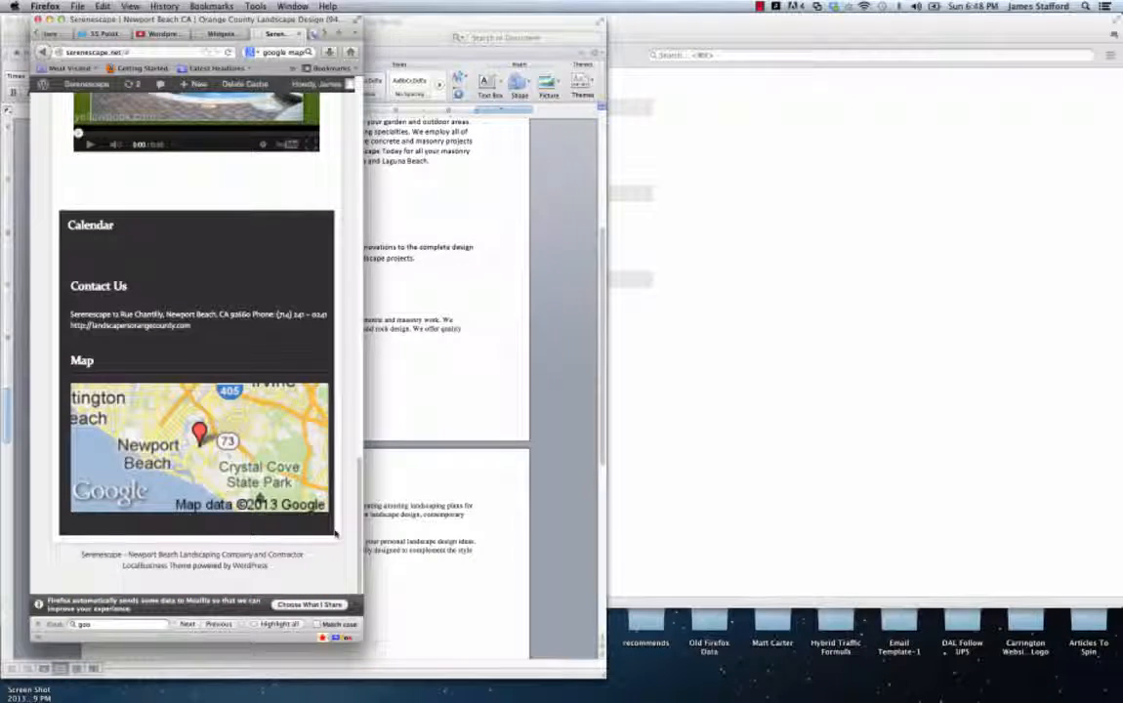
pyautogui.scroll(15, 335, 541)
pyautogui.scroll(-5, 335, 540)
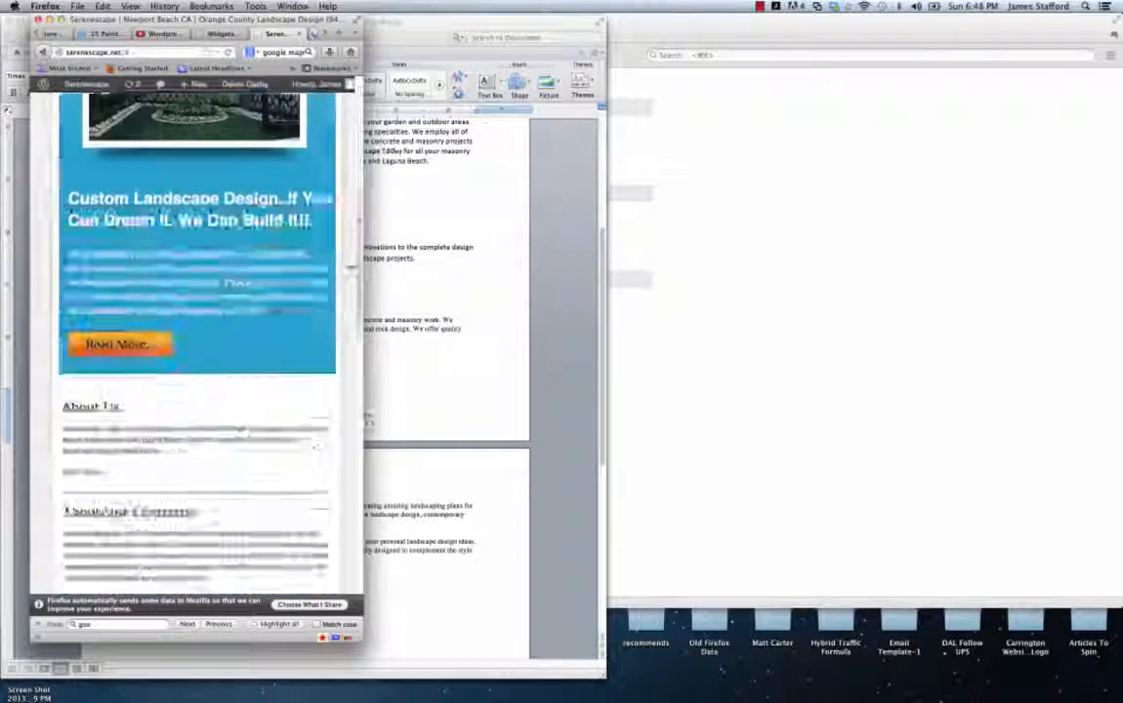
pyautogui.scroll(-5, 713, 391)
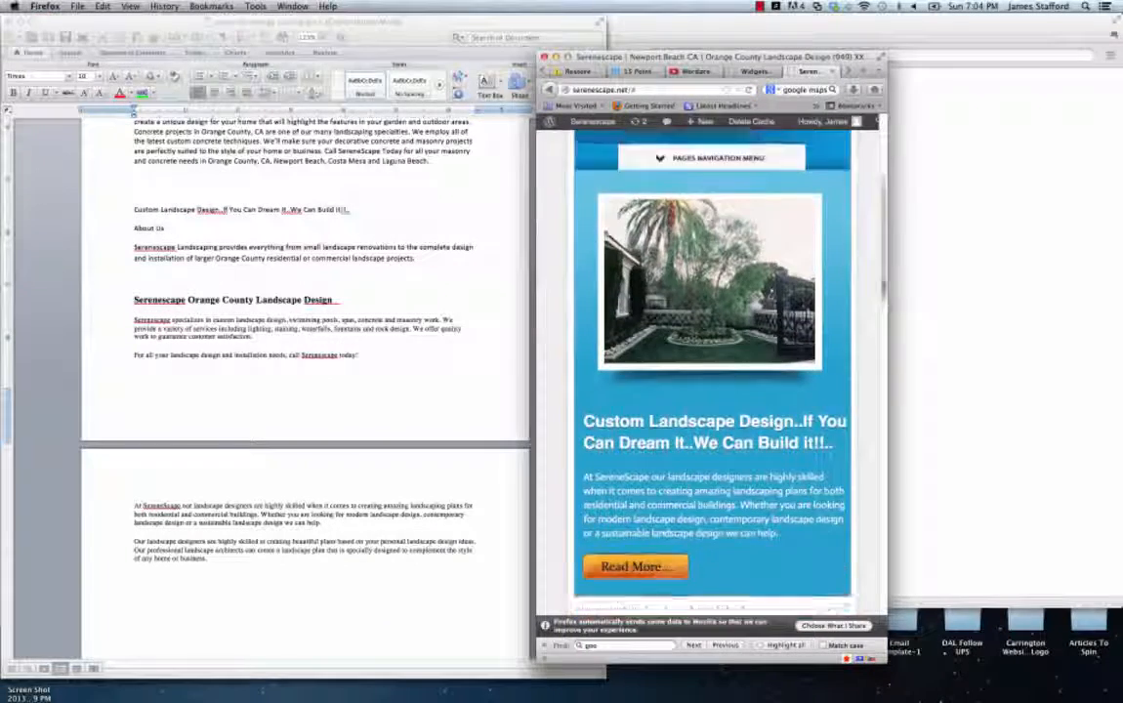
pyautogui.scroll(-8, 713, 390)
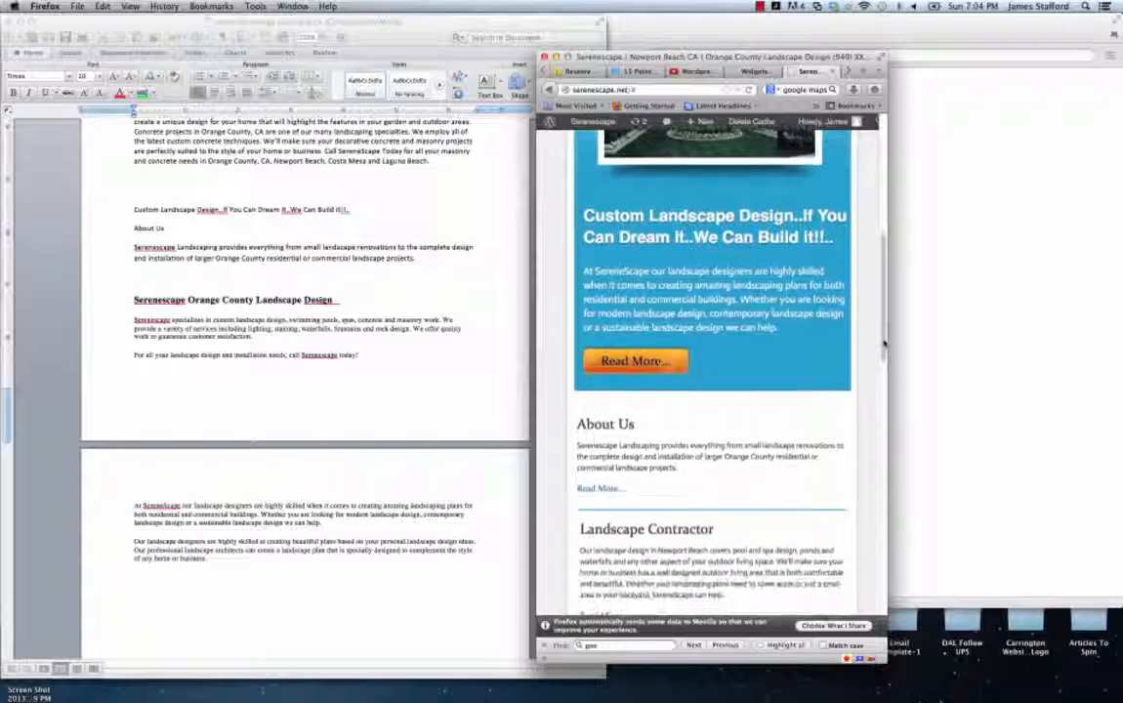
# Shrink the browser window further and review the page layout at the smaller size.
pyautogui.moveTo(885, 376); pyautogui.dragTo(875, 230)
pyautogui.moveTo(885, 670); pyautogui.dragTo(851, 500)
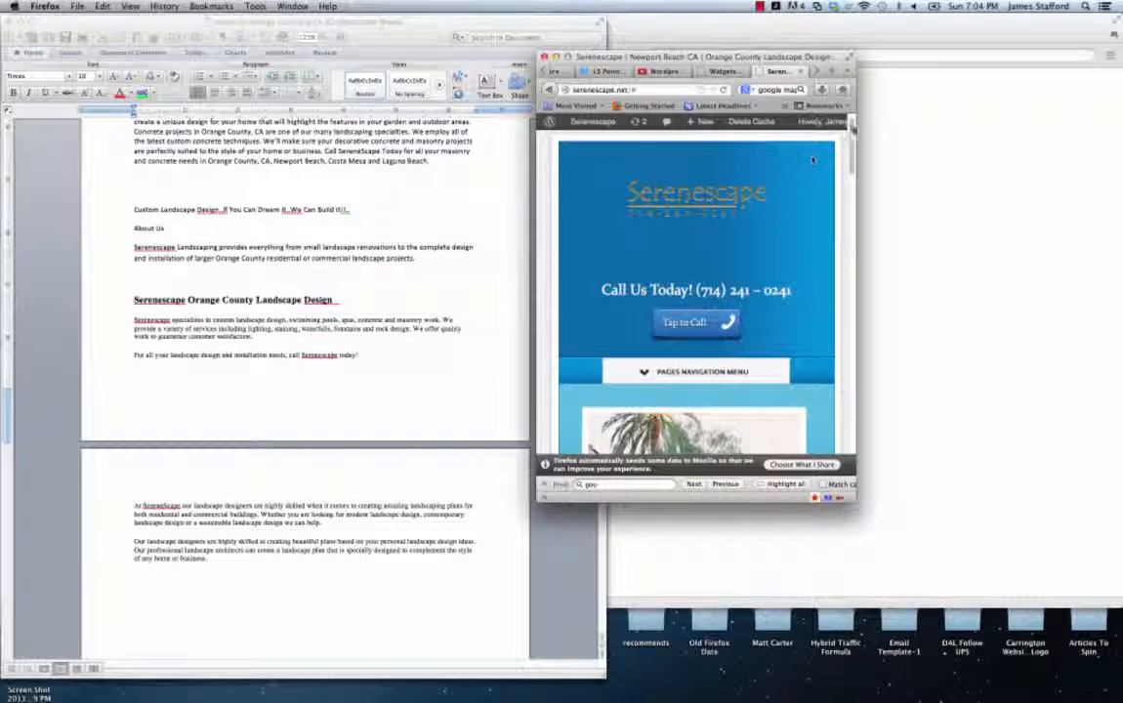
pyautogui.moveTo(853, 140); pyautogui.dragTo(852, 147)
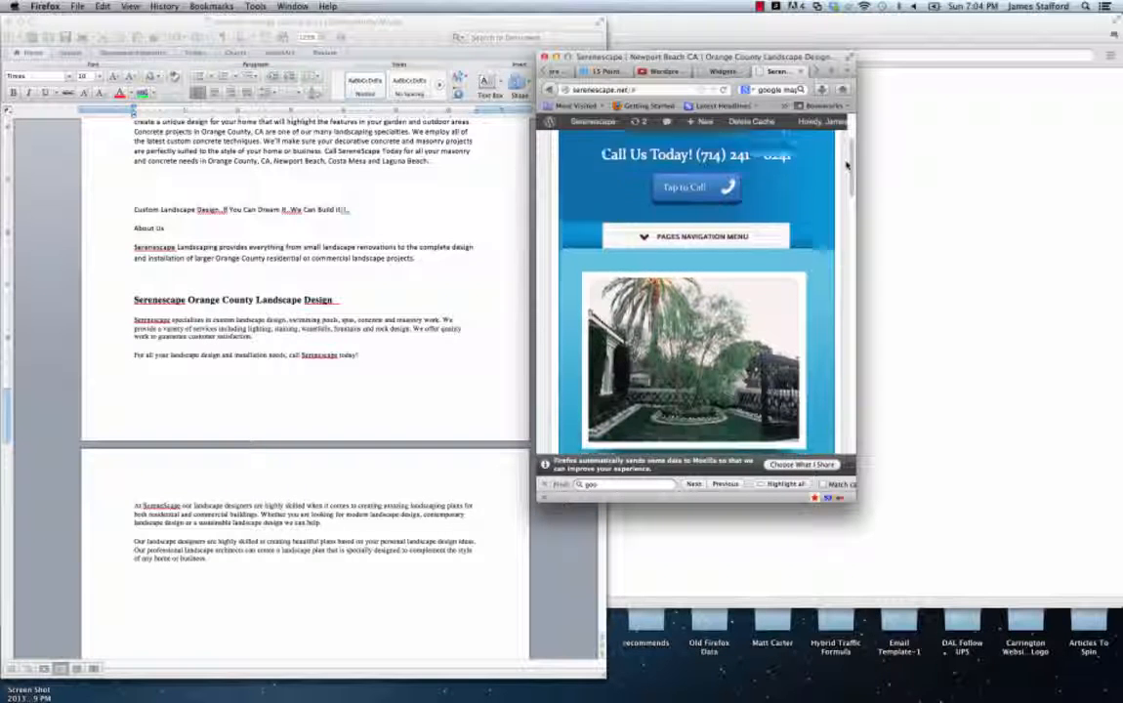
pyautogui.moveTo(842, 191); pyautogui.dragTo(842, 231)
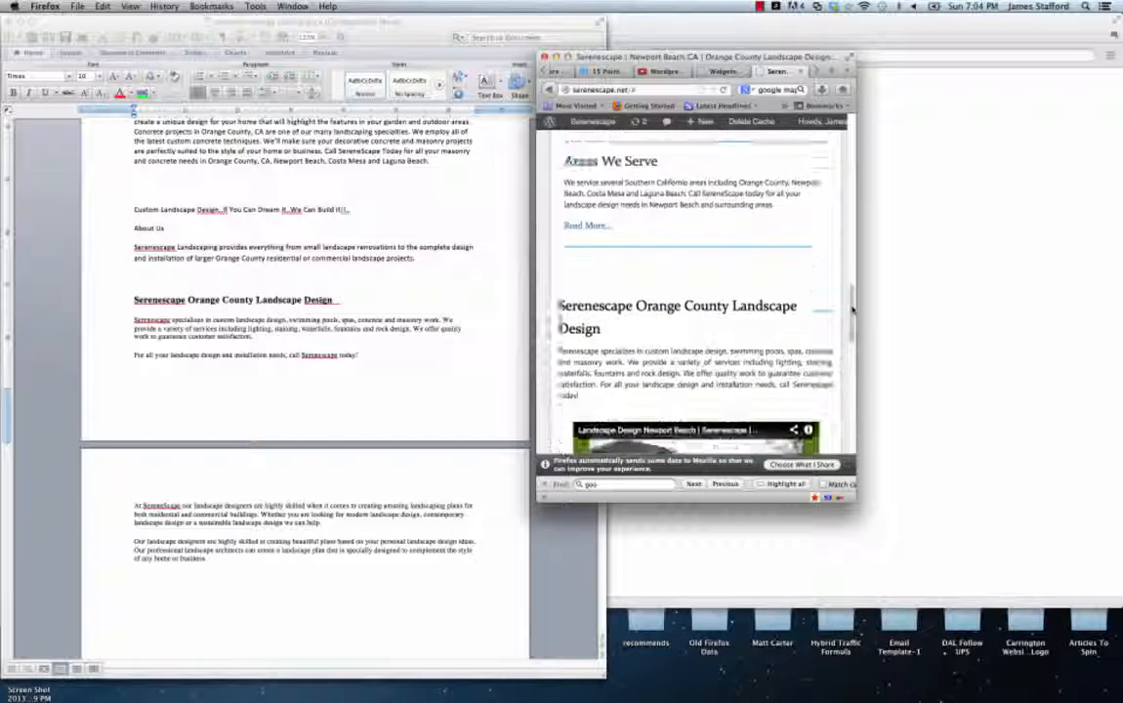
pyautogui.moveTo(855, 339); pyautogui.dragTo(854, 371)
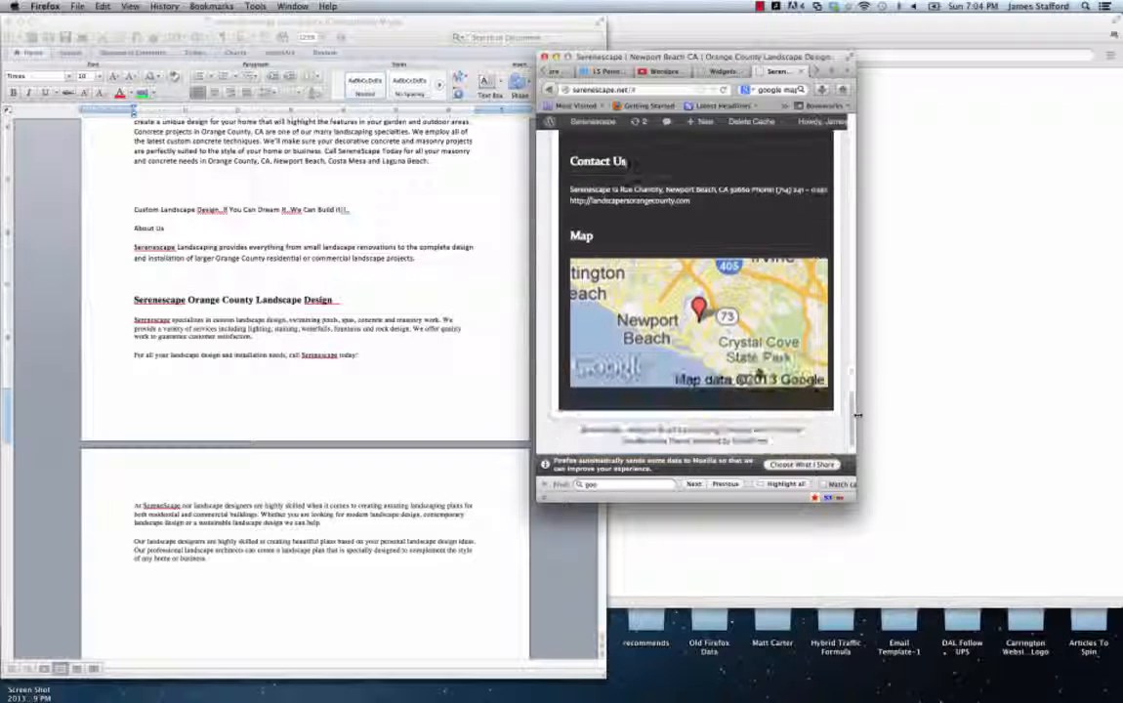
pyautogui.moveTo(855, 422); pyautogui.dragTo(854, 207)
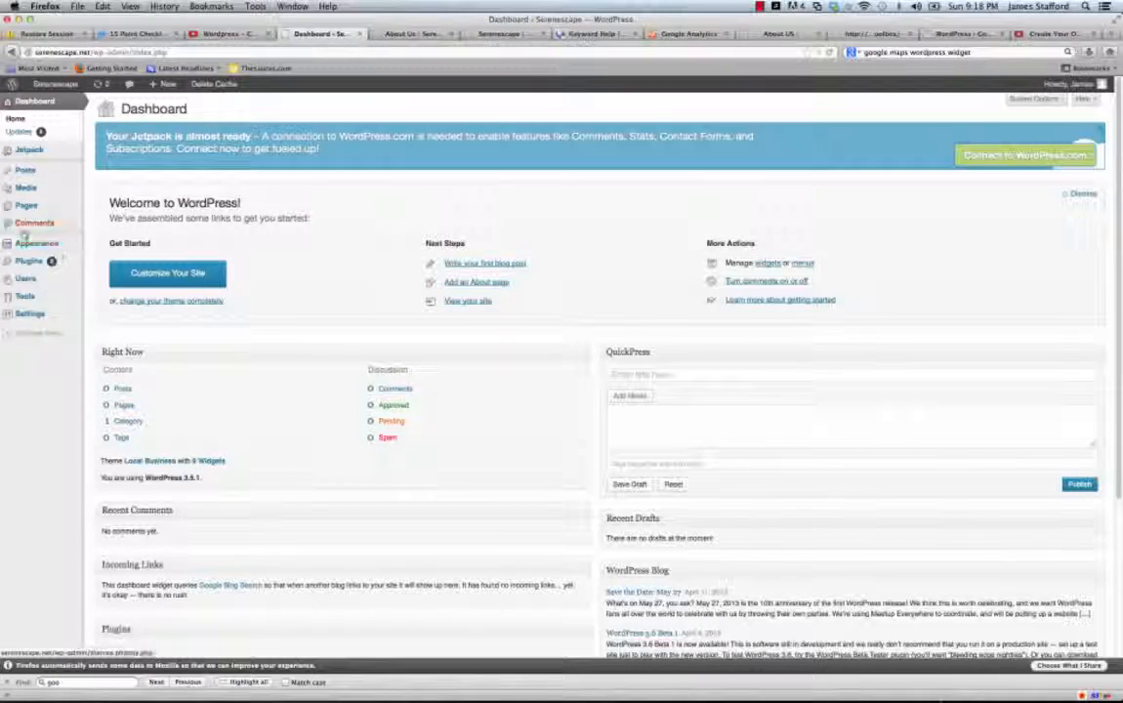
# Create a new page from Pages > Add New and type 'ABout Us' as its title.
pyautogui.moveTo(58, 207)
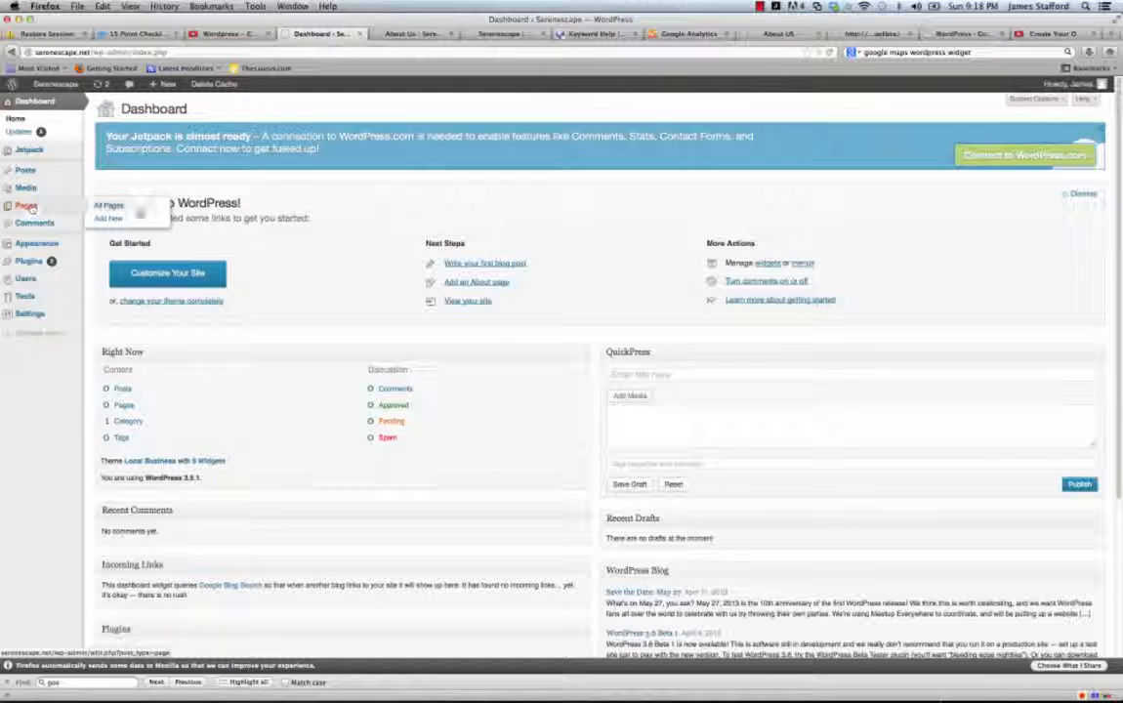
pyautogui.click(137, 223)
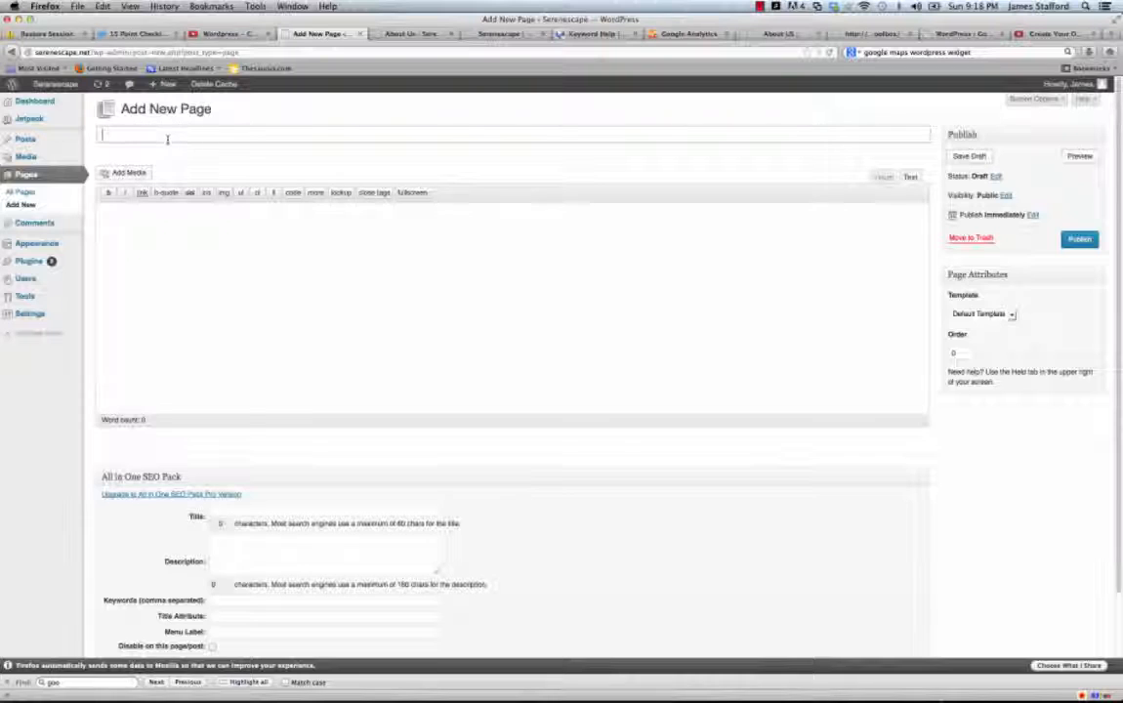
pyautogui.write('ABou')
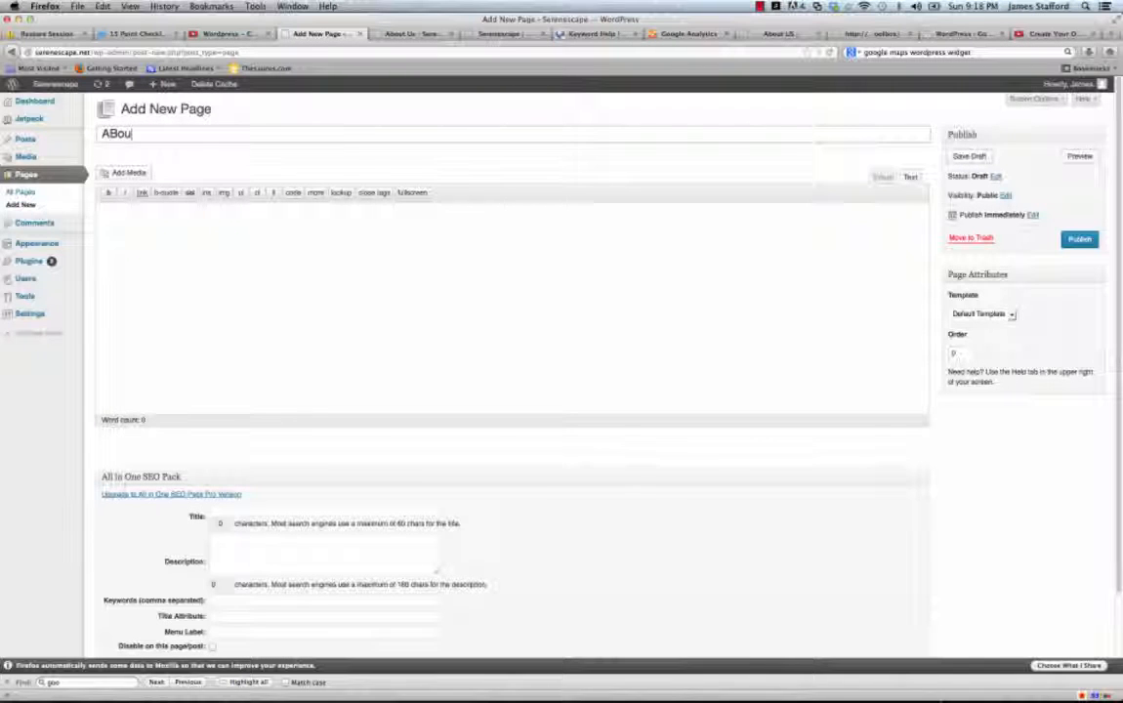
pyautogui.write('t Us')
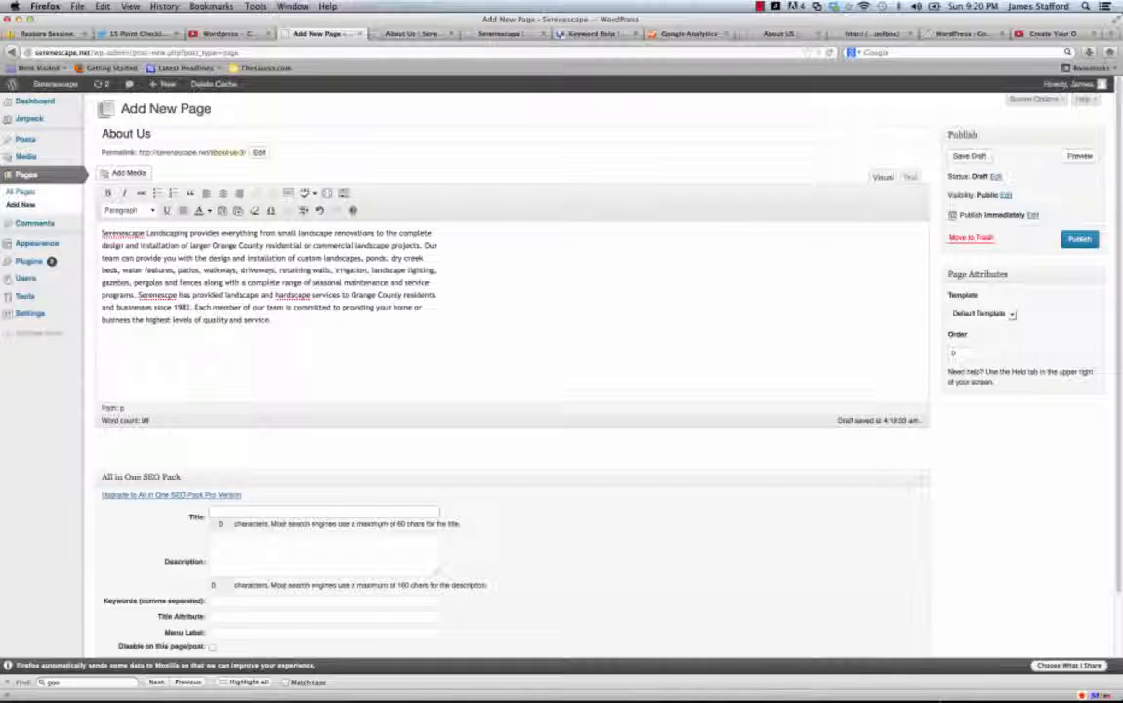
# Enter 'About Us' as the SEO title and paste the About Us paragraph into the SEO description.
pyautogui.click(272, 512)
pyautogui.write('About')
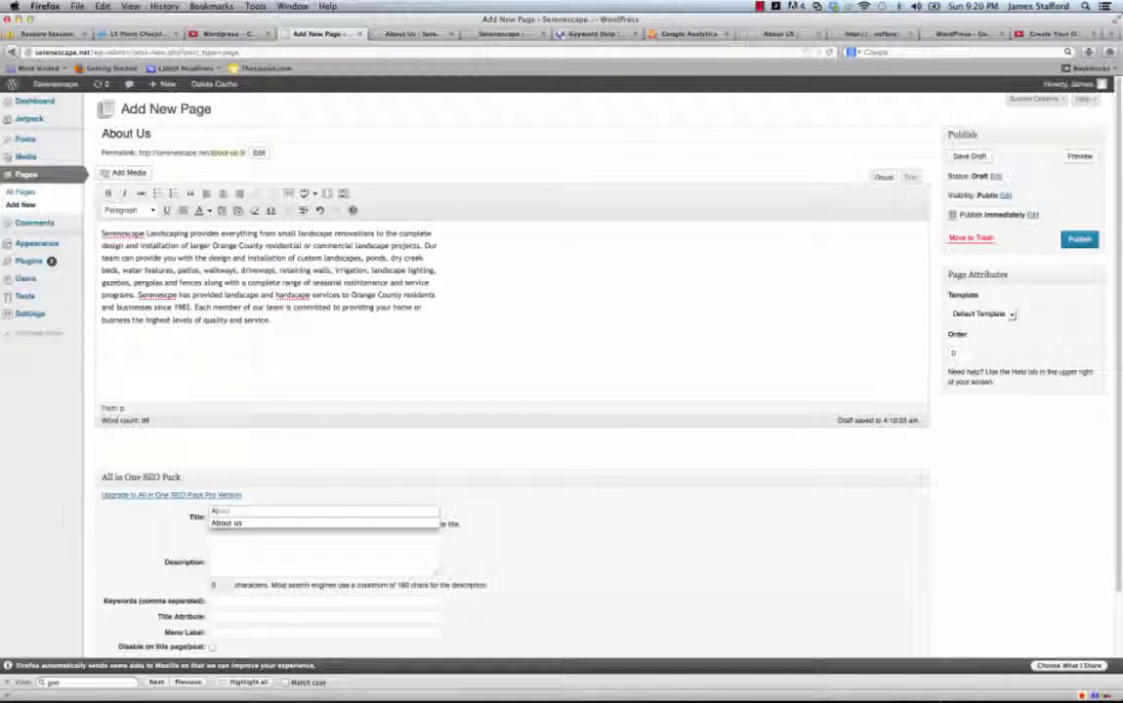
pyautogui.write(' Us |')
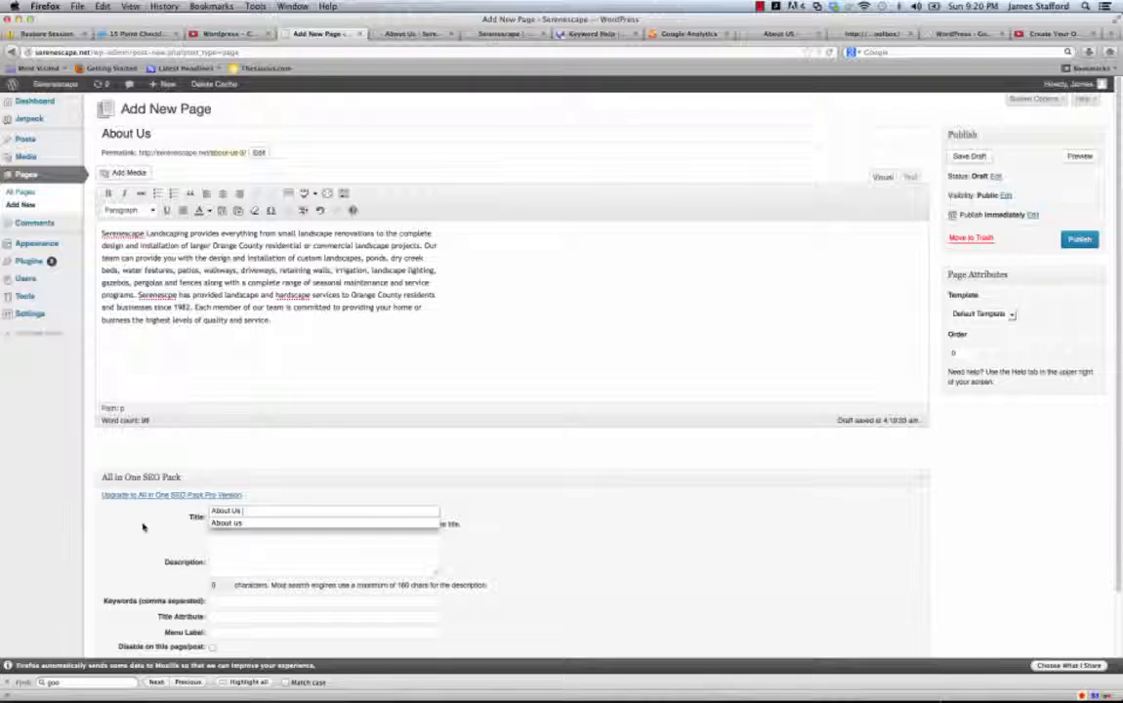
pyautogui.click(244, 525)
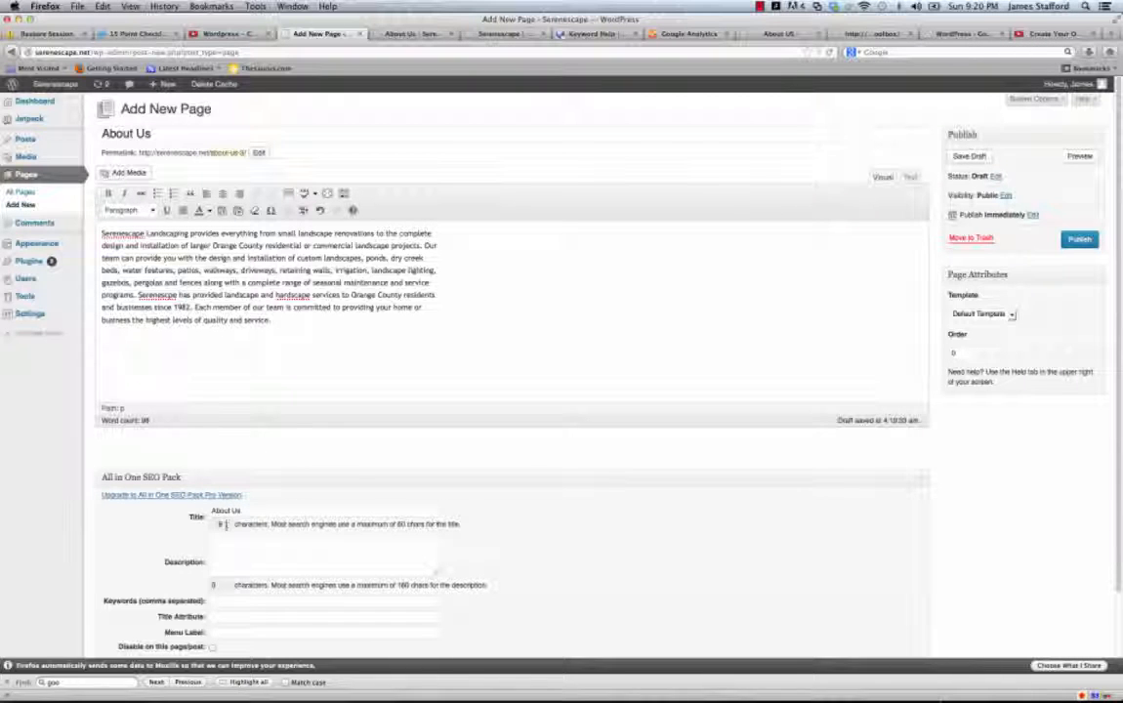
pyautogui.click(259, 555)
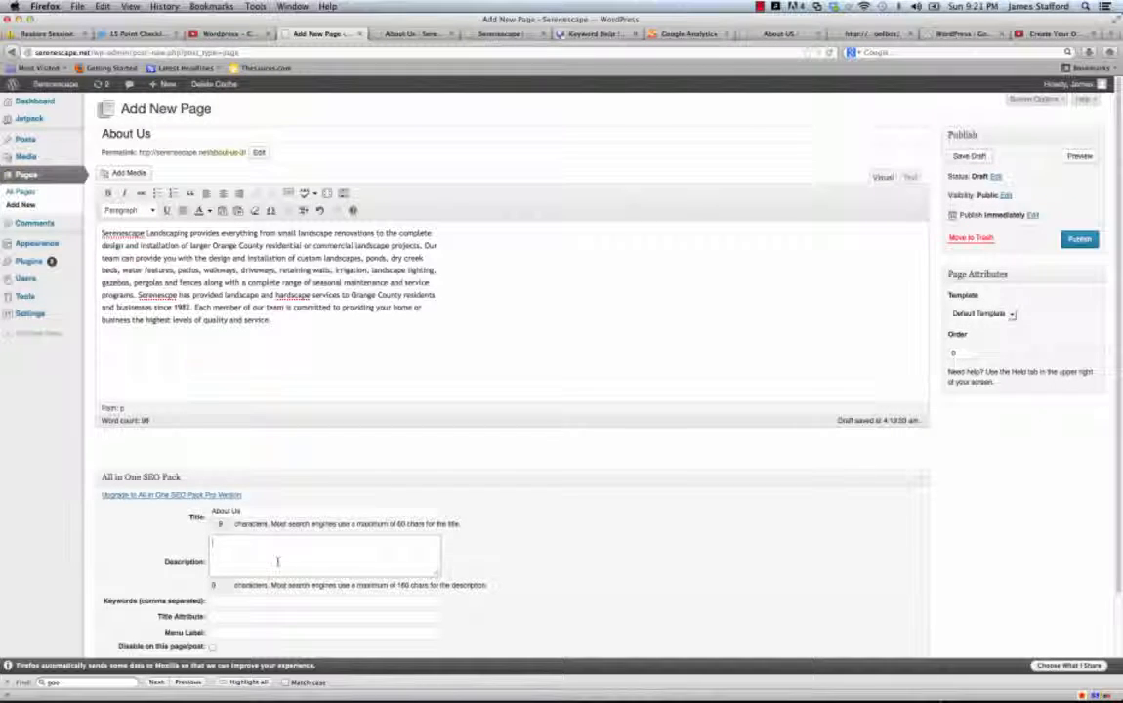
pyautogui.rightClick(253, 547)
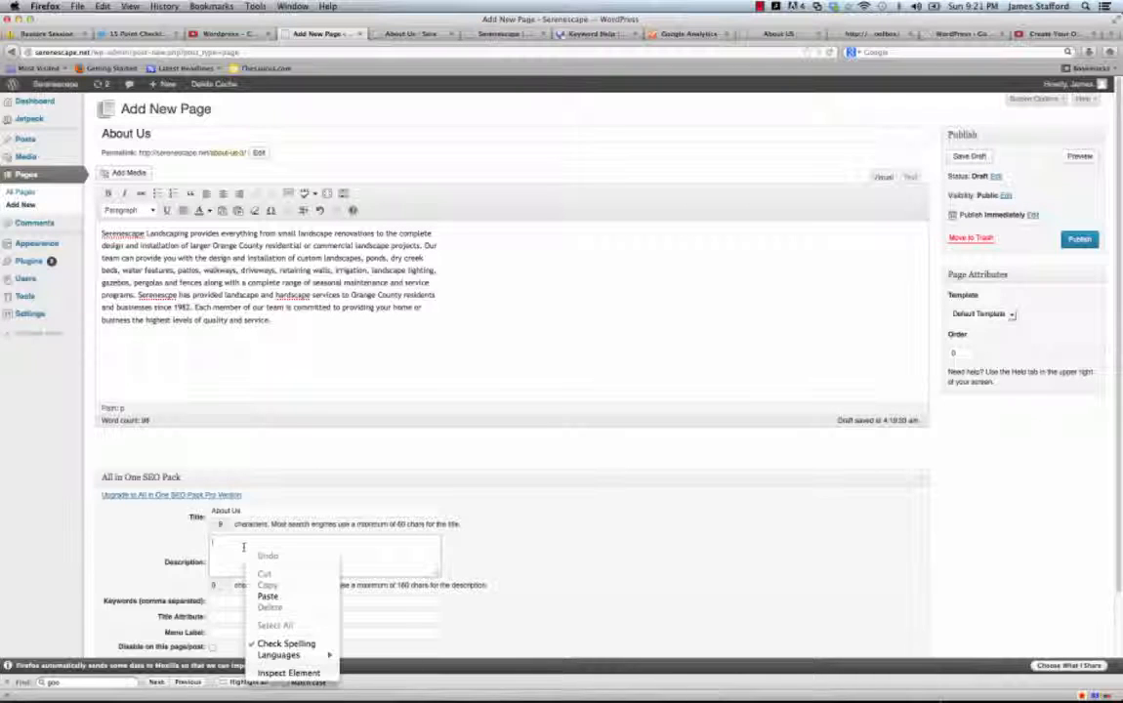
pyautogui.click(276, 596)
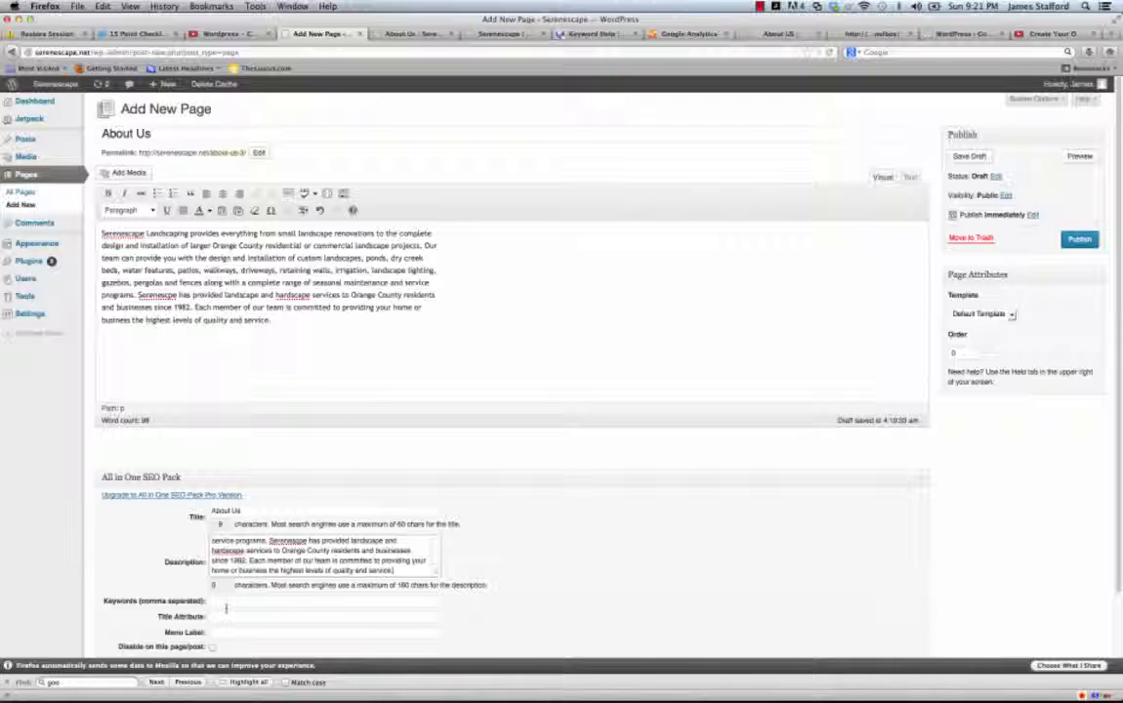
# Append '|' and the company phone number, checked on the live homepage, to the SEO title.
pyautogui.click(296, 510)
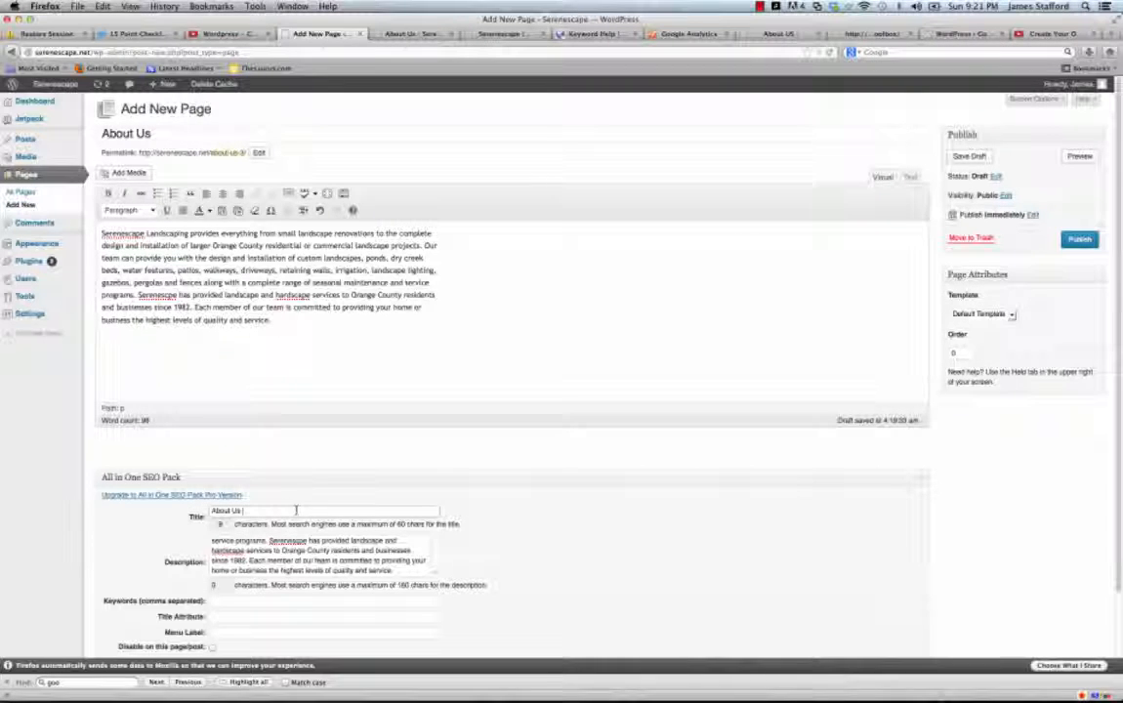
pyautogui.write('|')
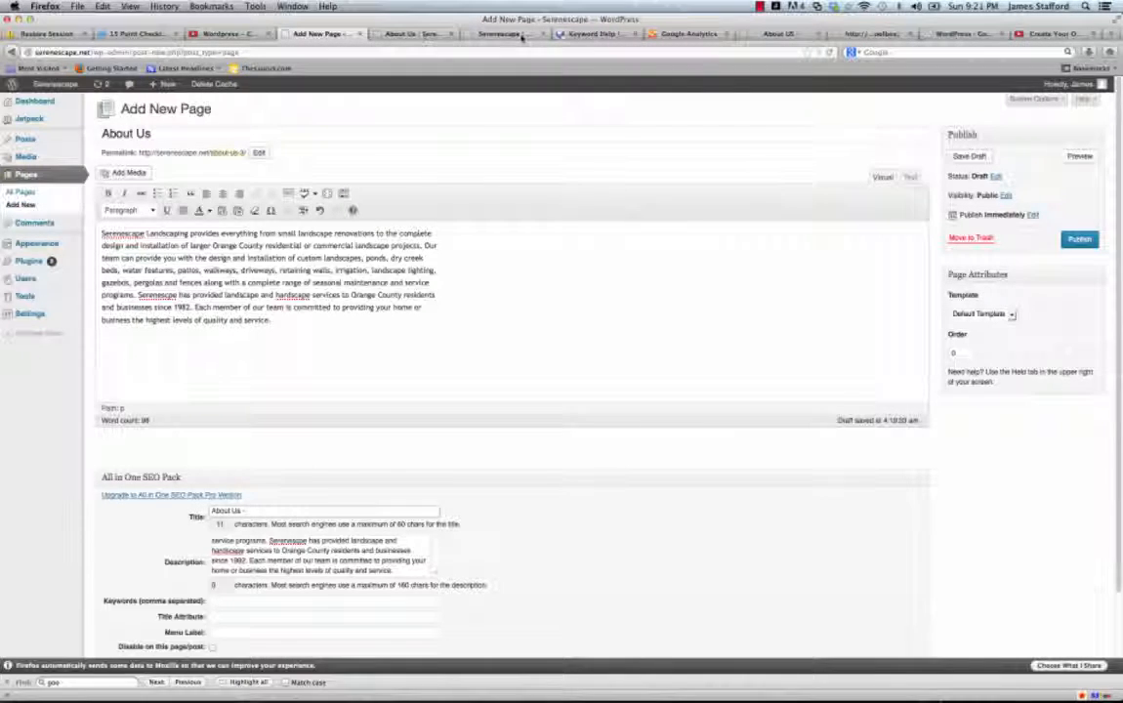
pyautogui.click(476, 34)
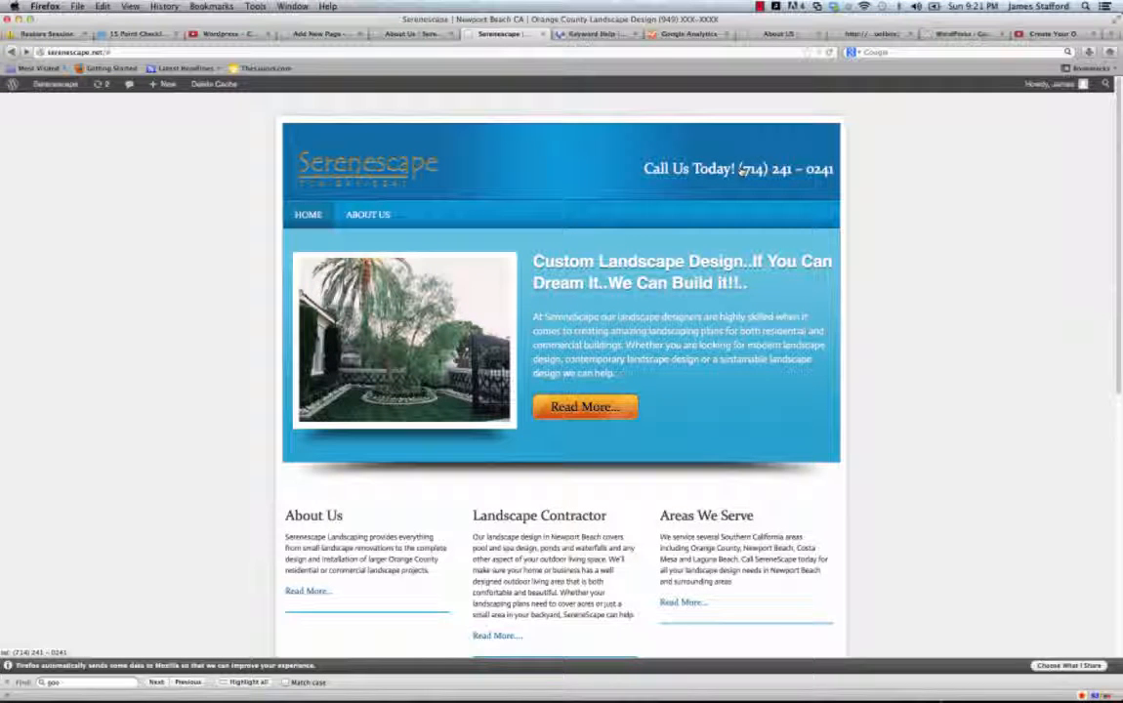
pyautogui.click(317, 34)
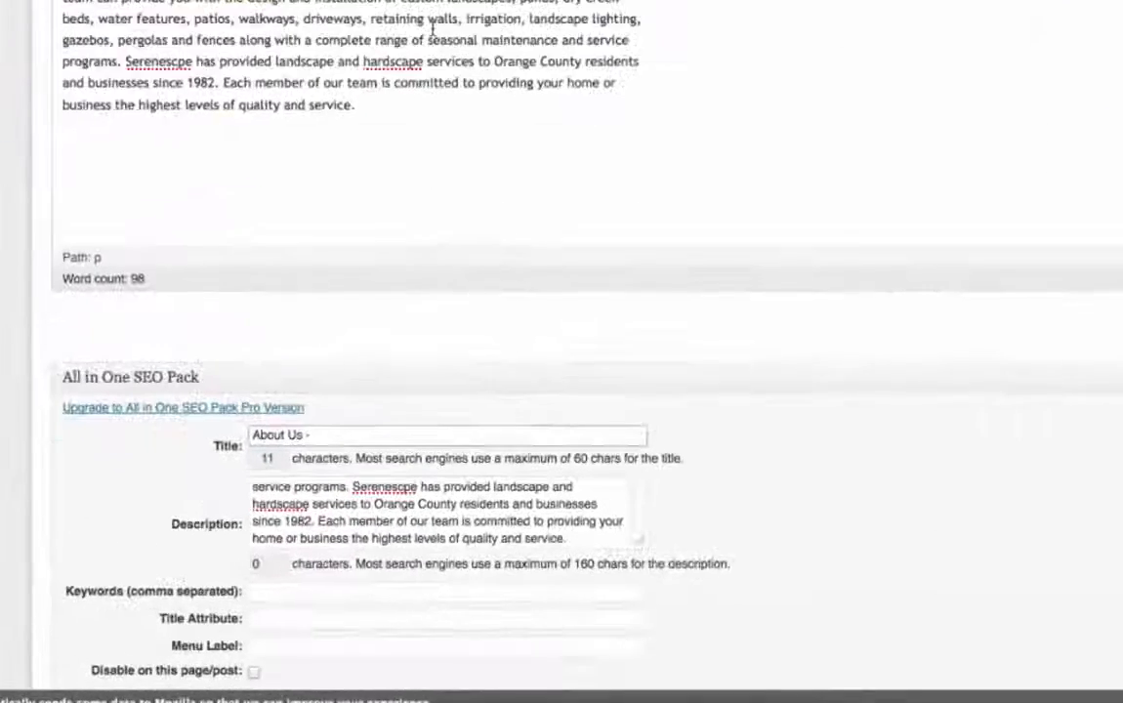
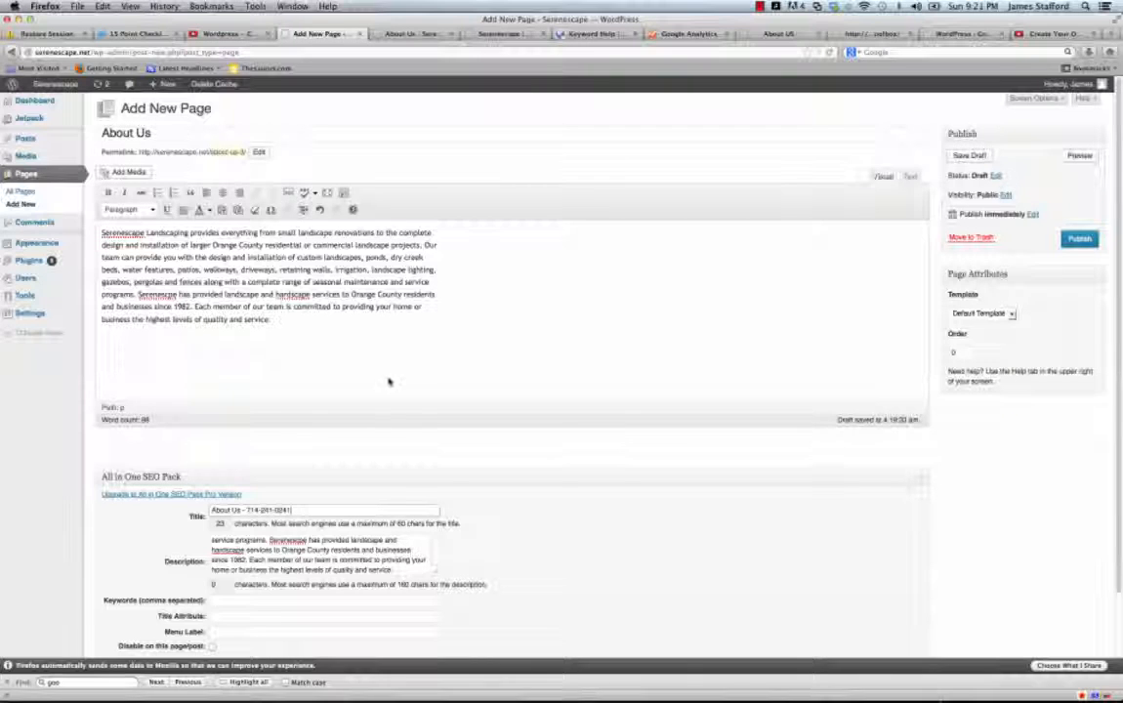
pyautogui.scroll(-3, 395, 410)
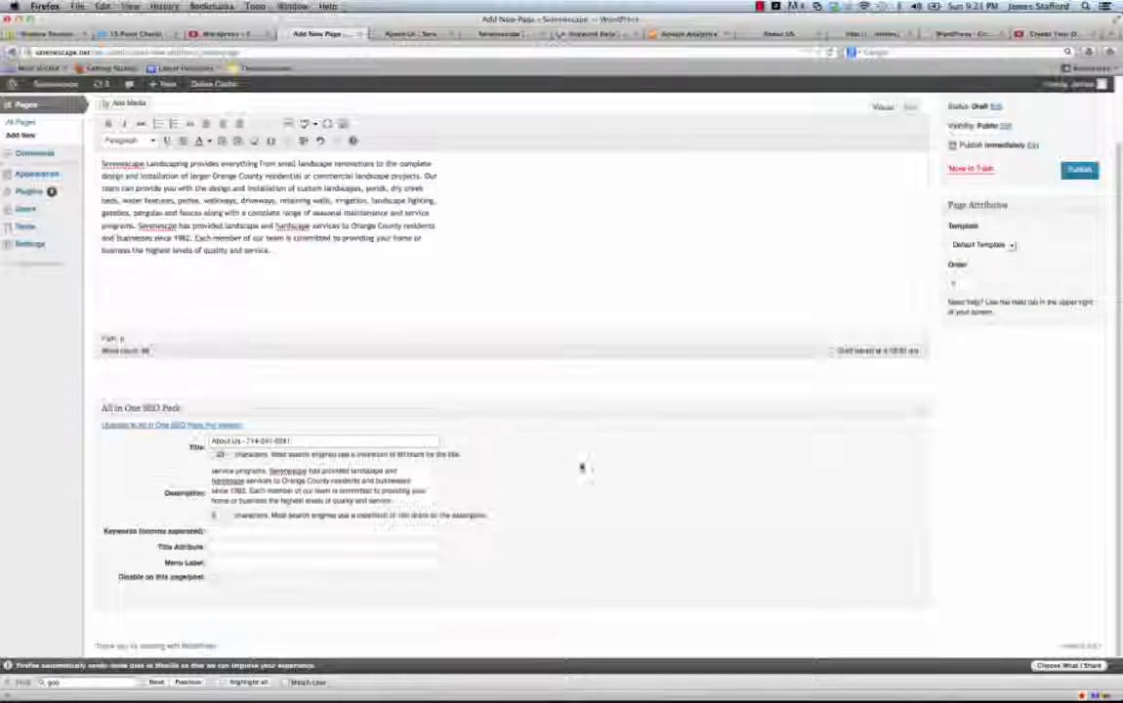
pyautogui.scroll(3, 571, 469)
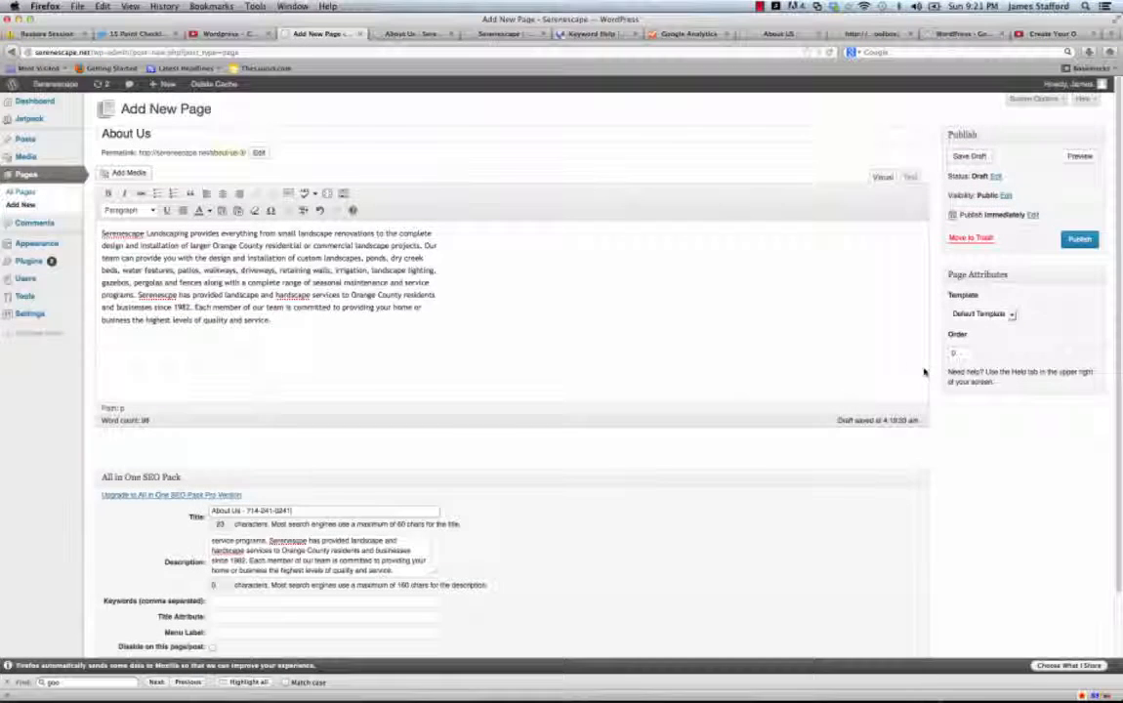
# Publish the About Us page, close the older About Us tab, and check the live page in a new tab.
pyautogui.click(1079, 241)
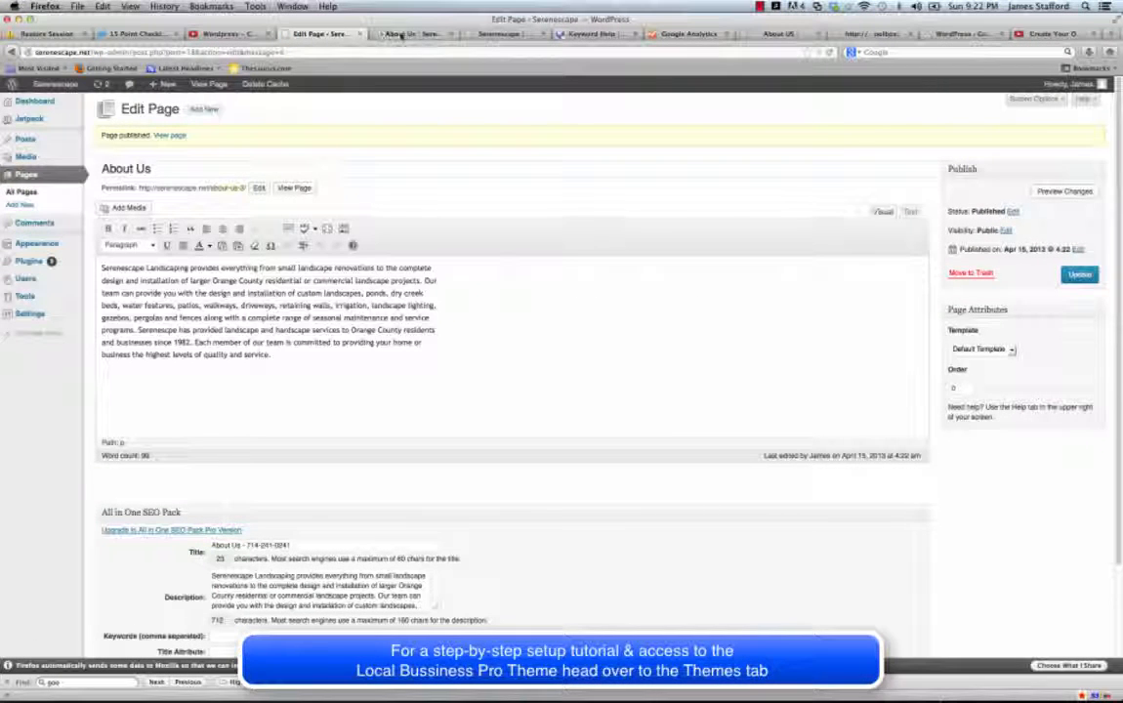
pyautogui.click(450, 34)
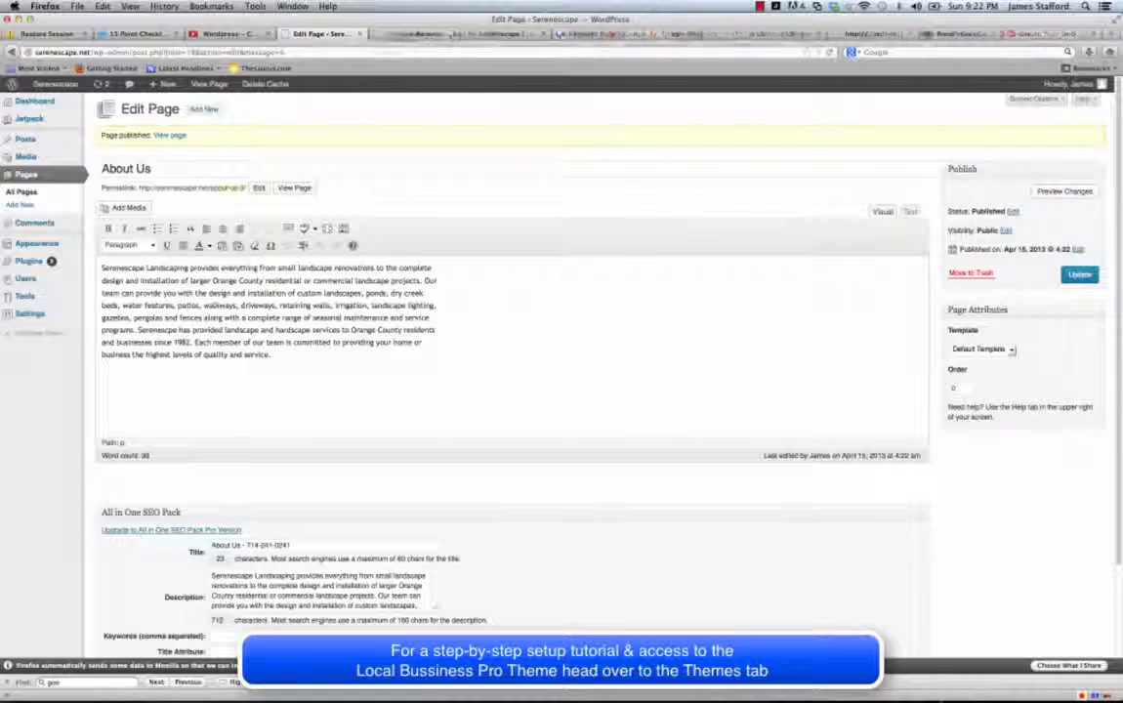
pyautogui.rightClick(296, 189)
pyautogui.click(337, 193)
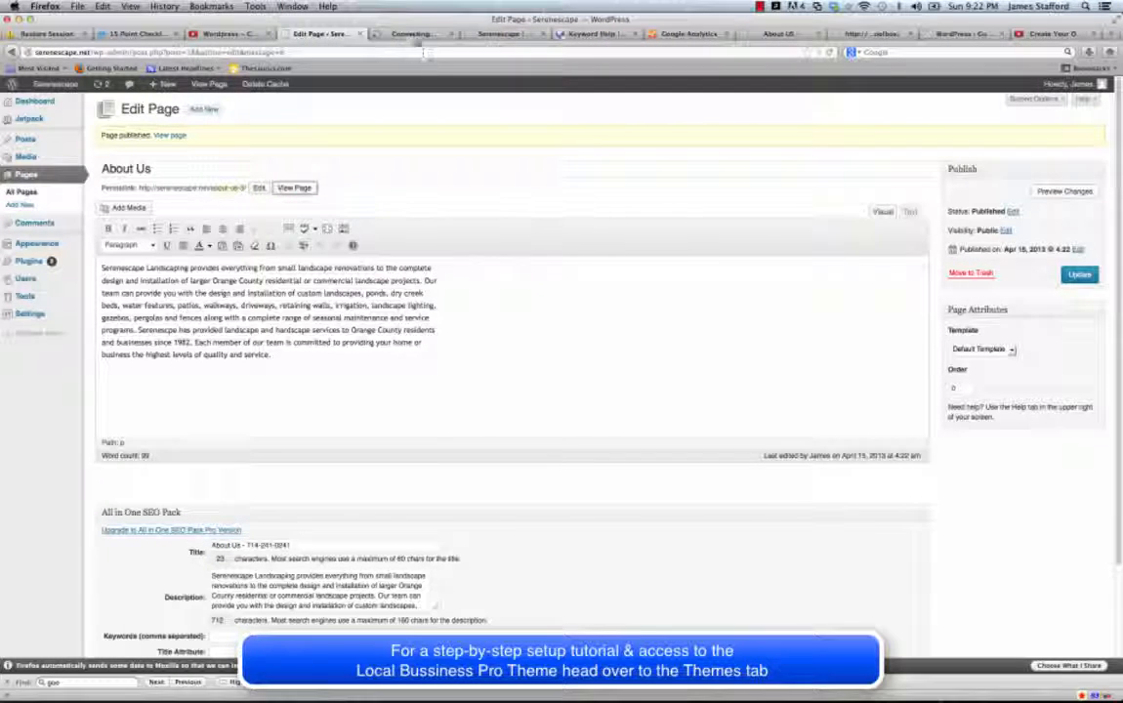
pyautogui.click(416, 36)
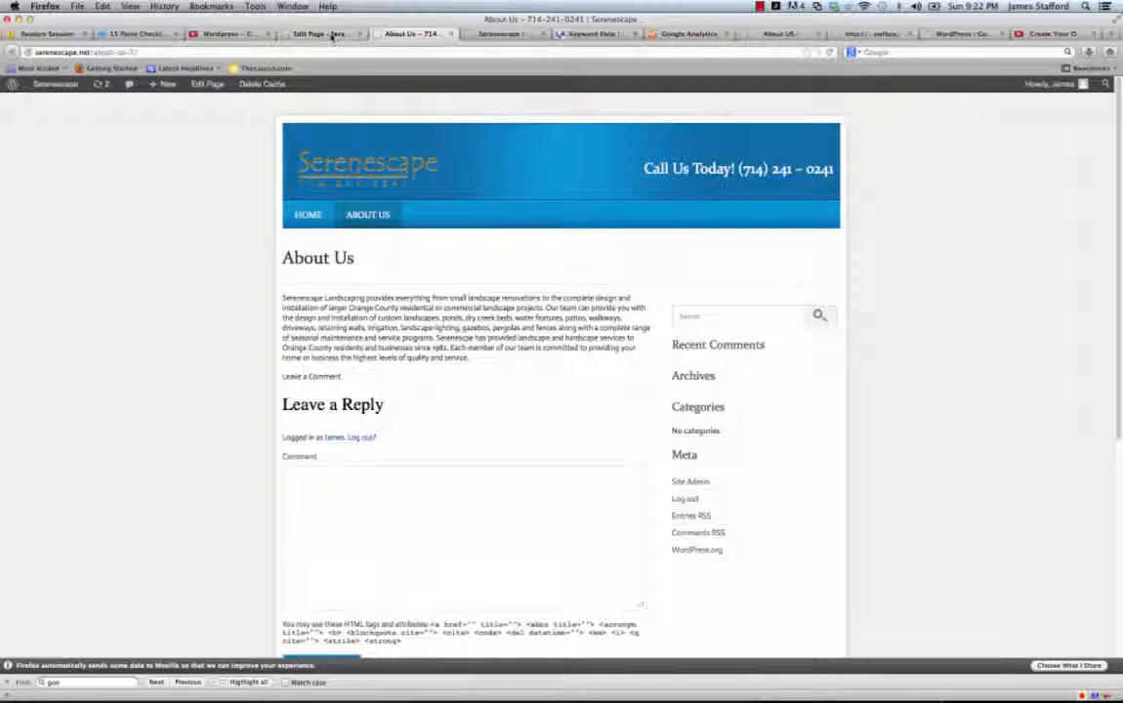
pyautogui.click(332, 35)
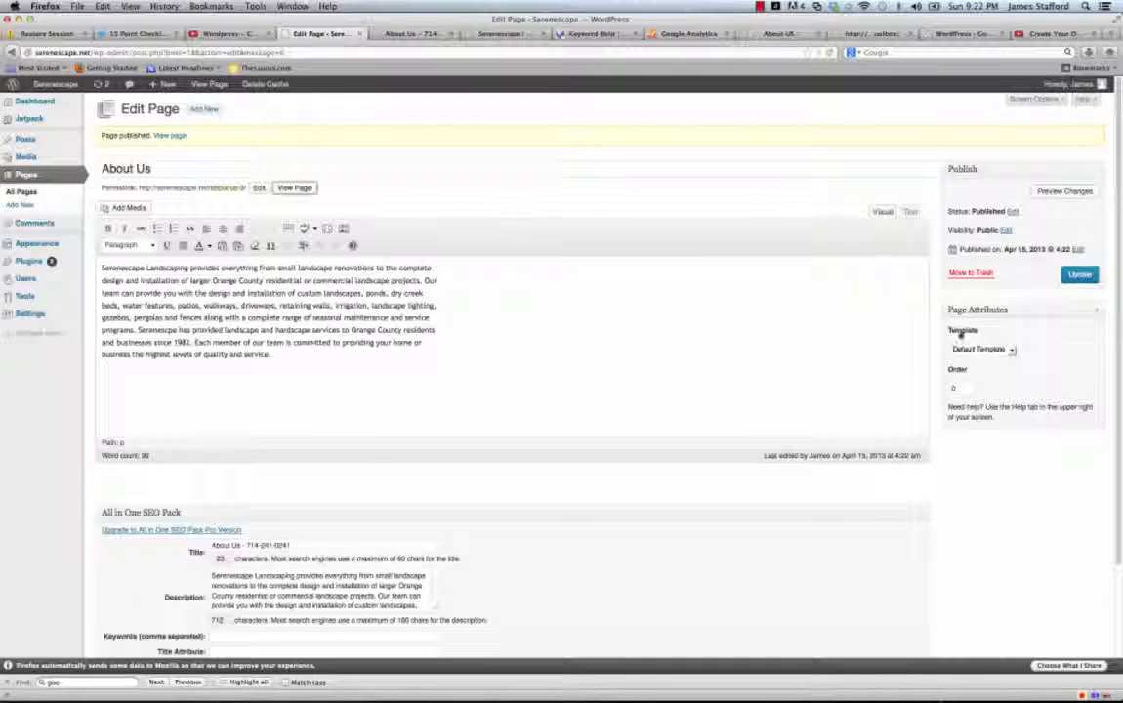
# Switch the About Us page to the Fullwidth Page template, update it, and reload the live page.
pyautogui.click(982, 348)
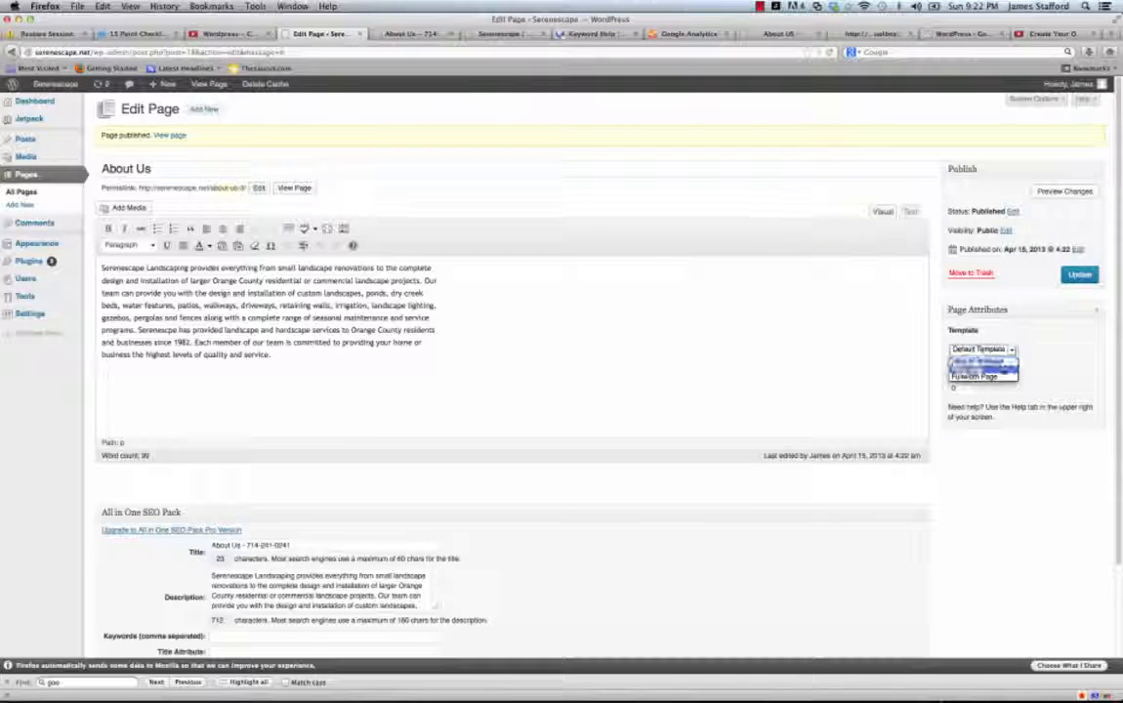
pyautogui.click(976, 376)
pyautogui.click(1079, 274)
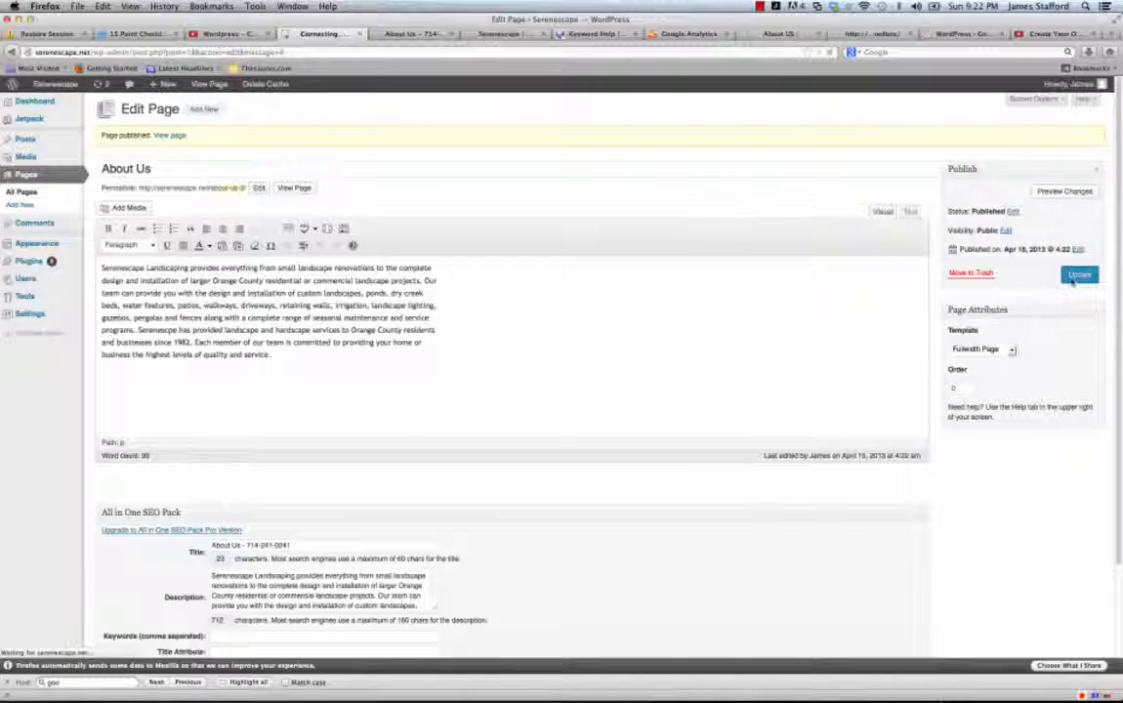
pyautogui.click(420, 34)
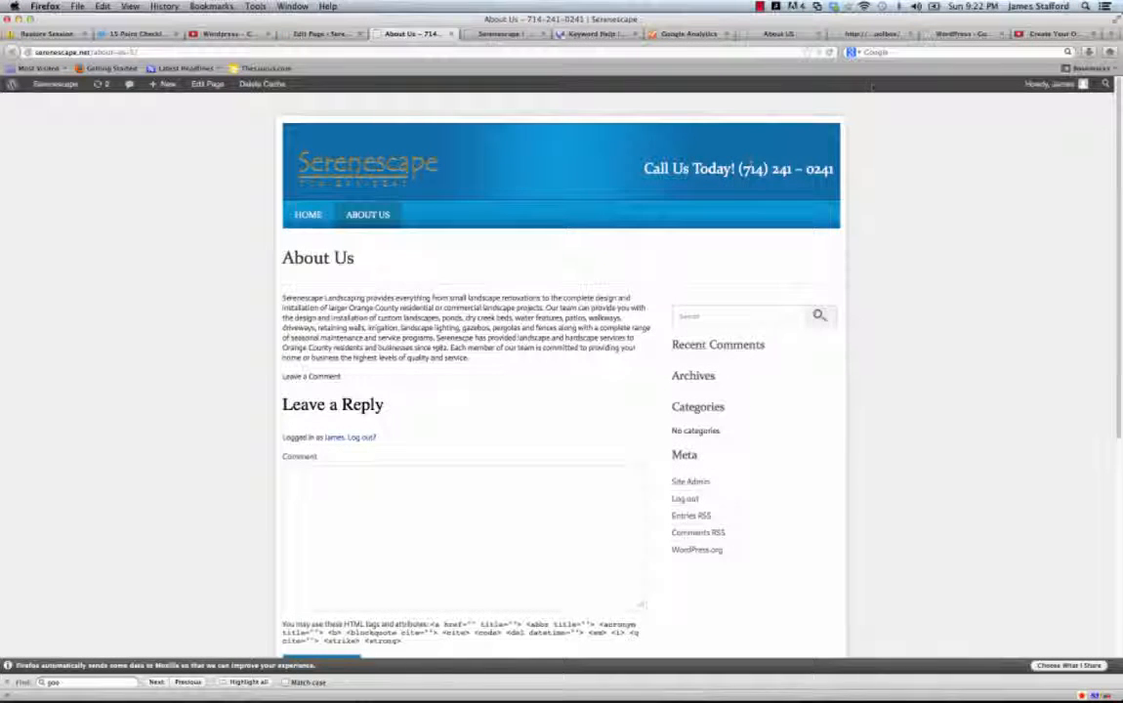
pyautogui.press('super+r')
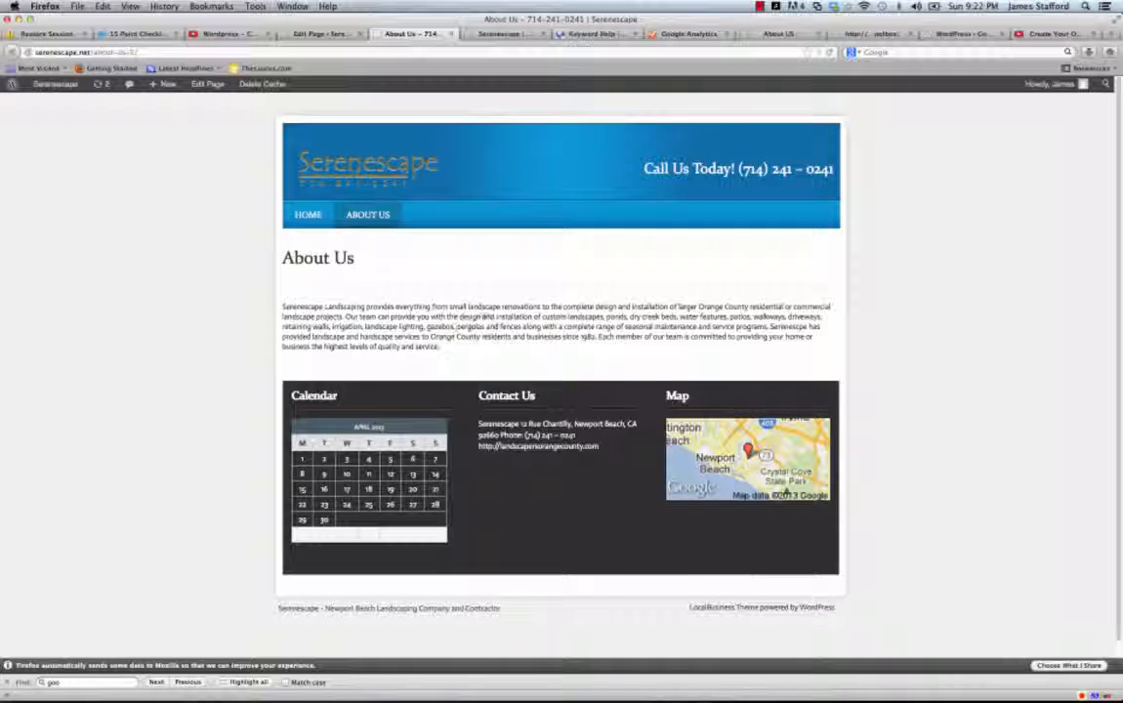
pyautogui.click(315, 36)
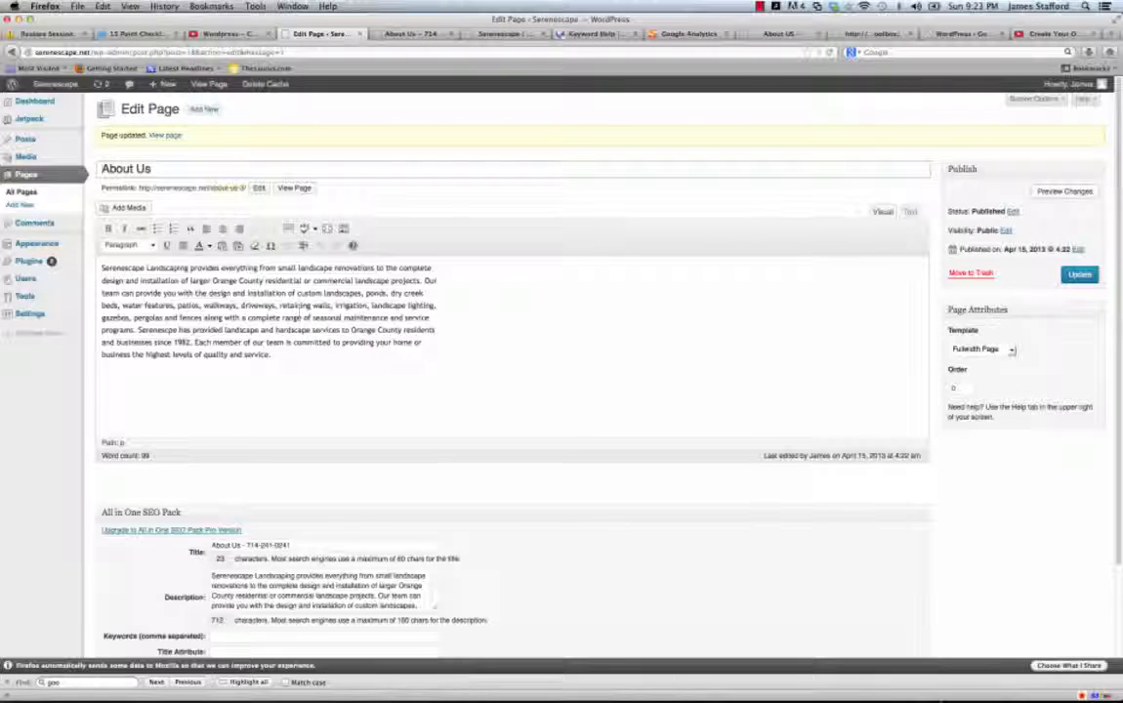
# Add a comma after 'retaining walls', break before 'Serenescpe has provided', update, and reload the live page.
pyautogui.write(',')
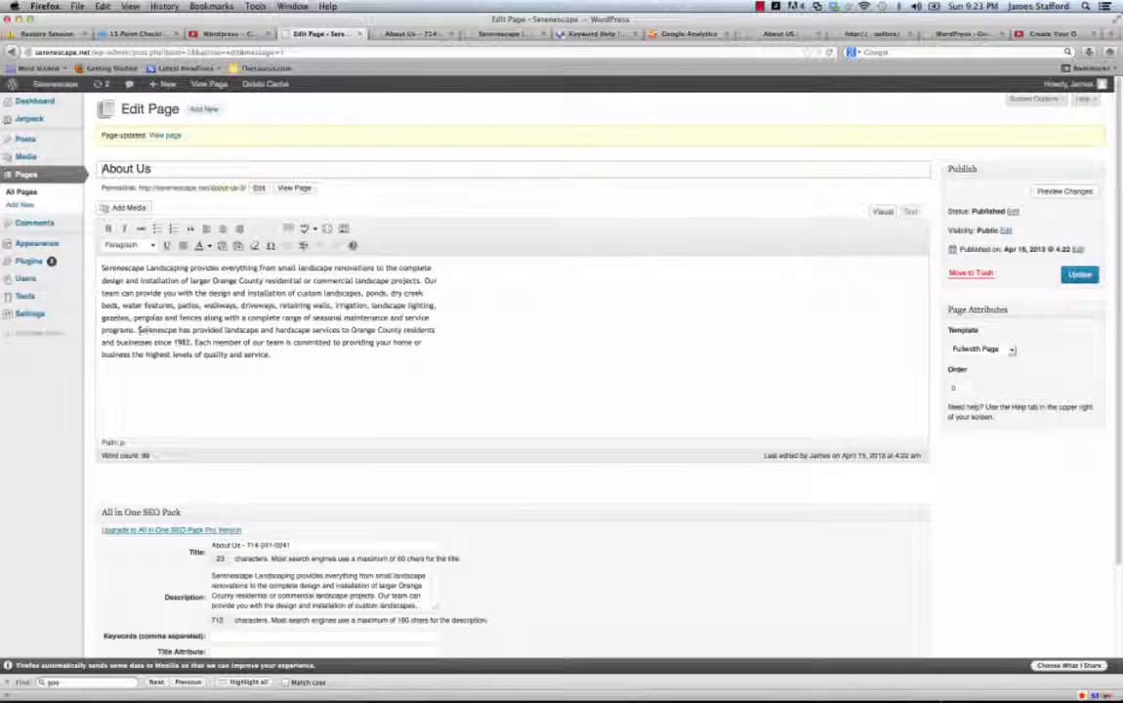
pyautogui.click(138, 330)
pyautogui.press('Return')
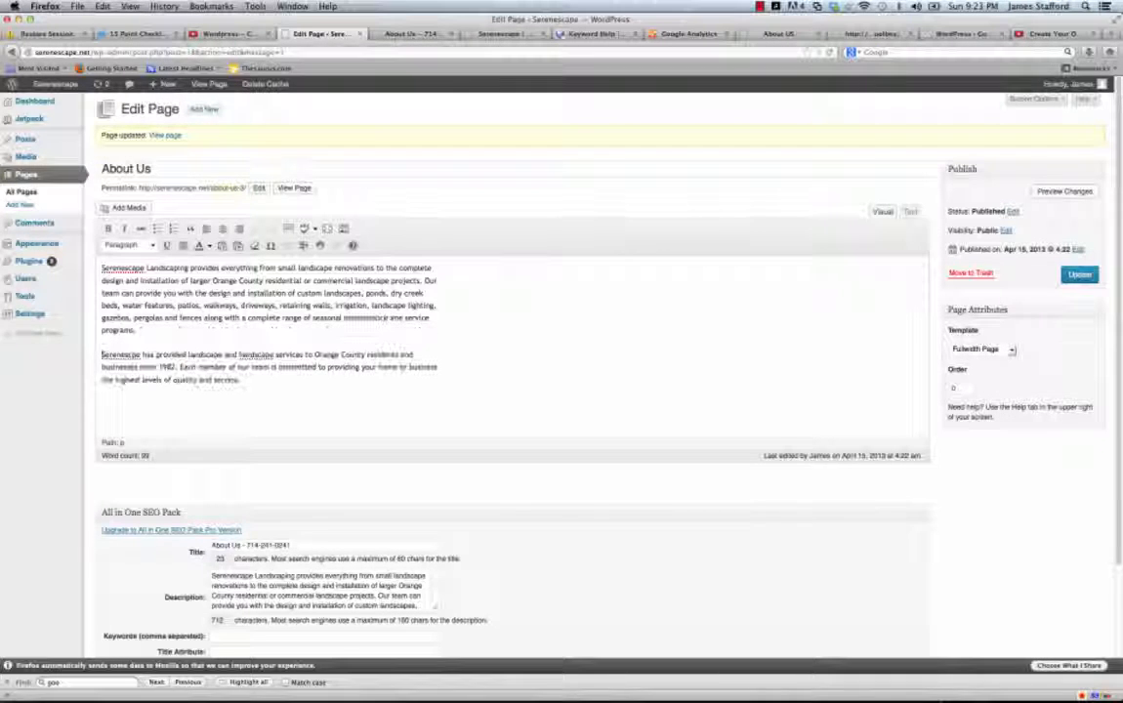
pyautogui.click(1079, 275)
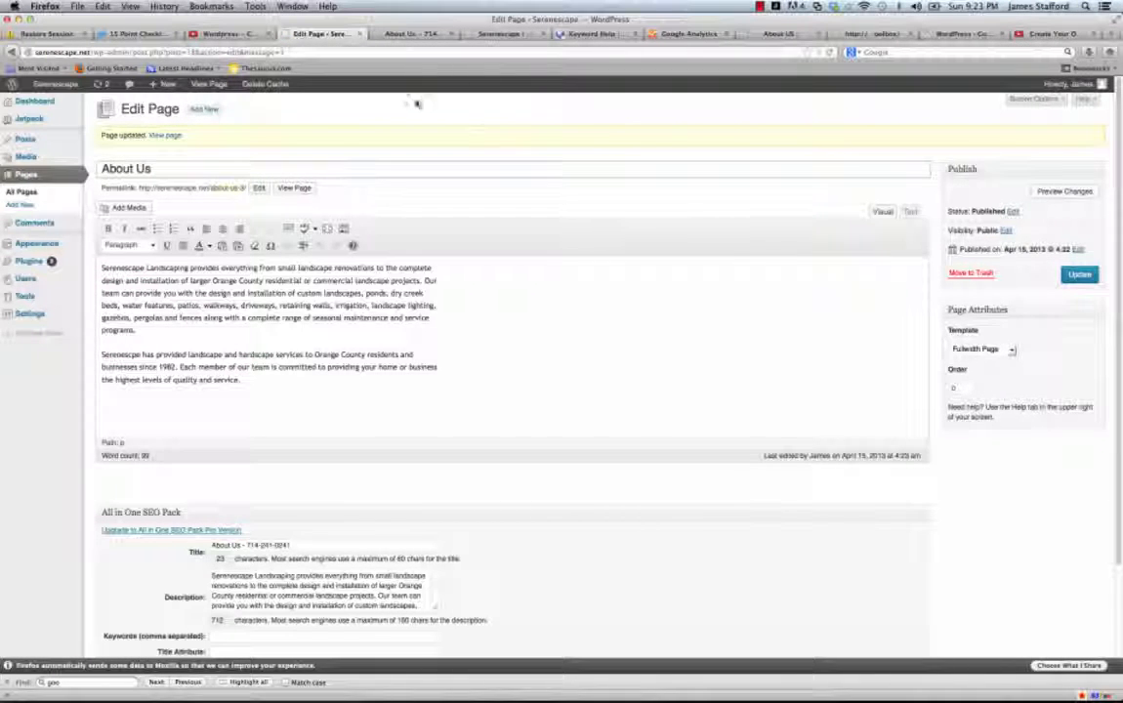
pyautogui.click(411, 33)
pyautogui.click(829, 53)
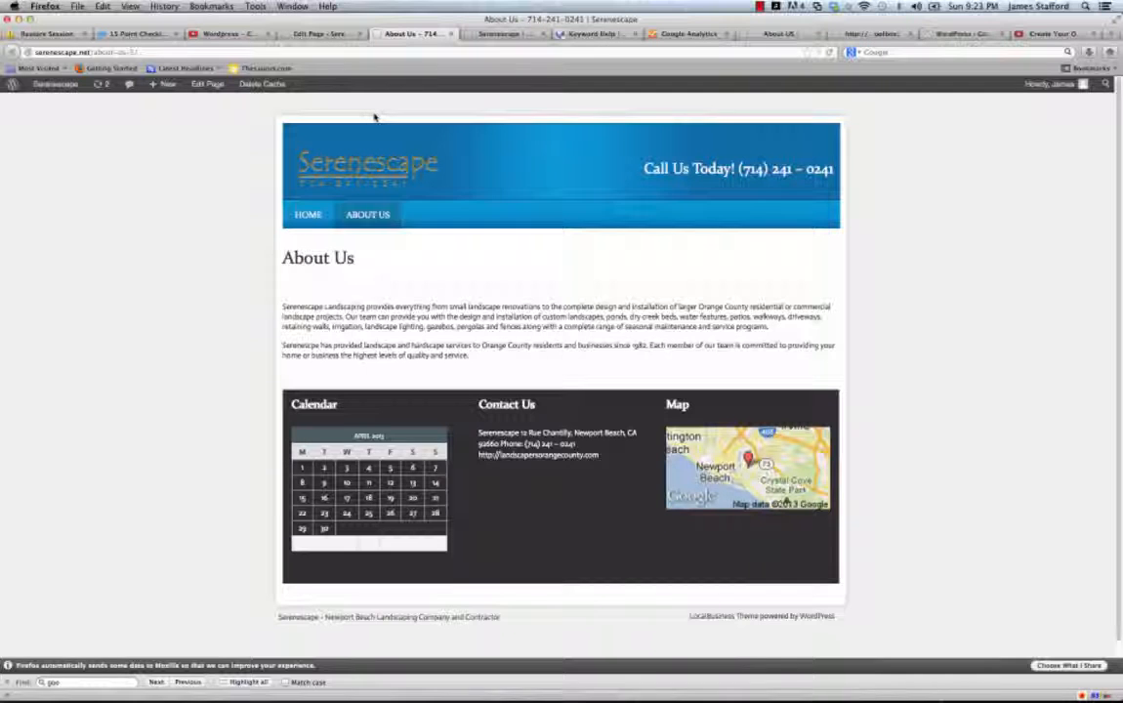
pyautogui.click(322, 34)
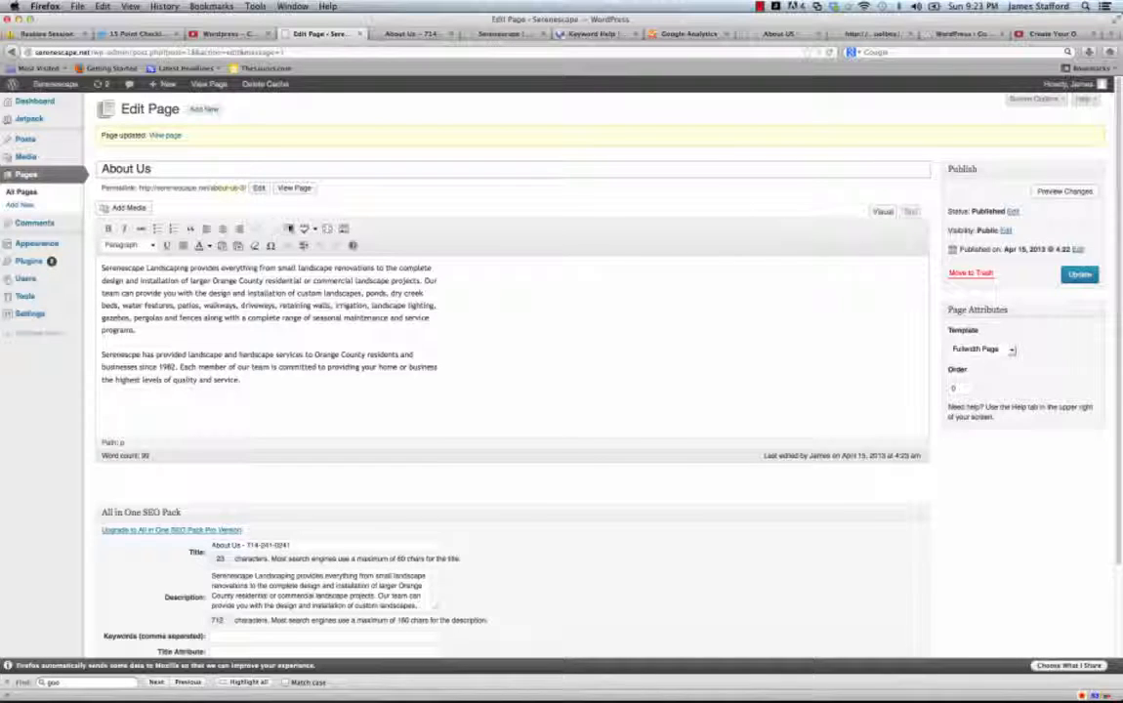
# Upload Newport-Beach-Landscaper.jpg from the Desktop/Serenescape folder through Add Media.
pyautogui.click(128, 210)
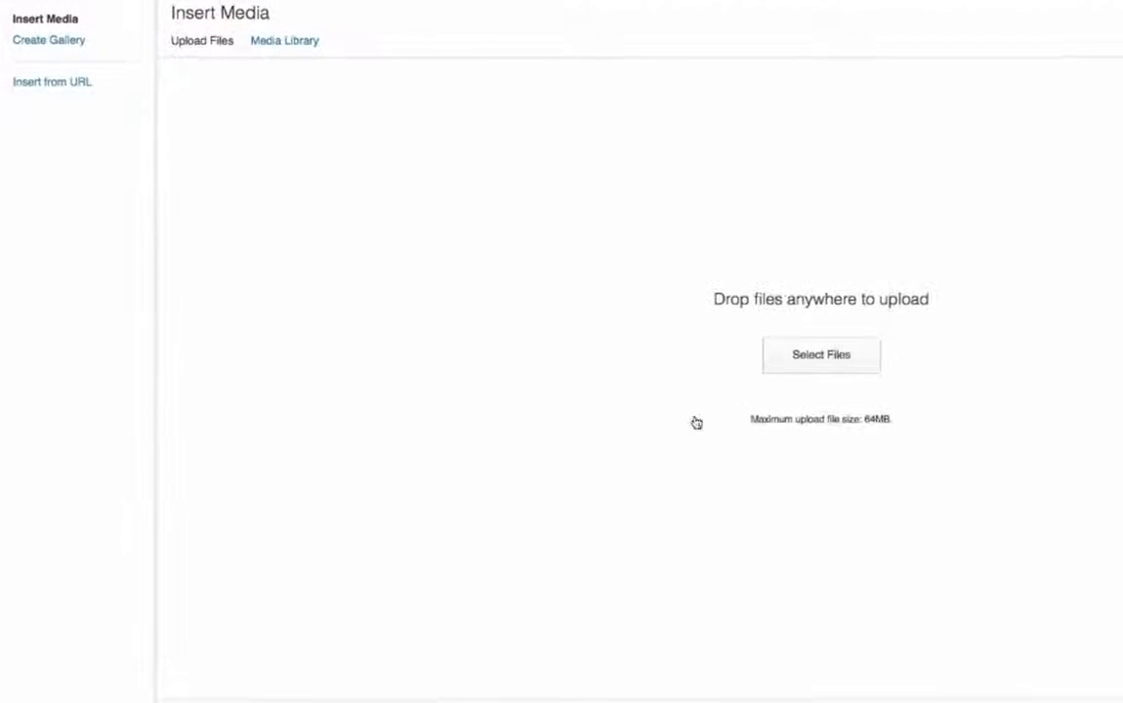
pyautogui.click(713, 363)
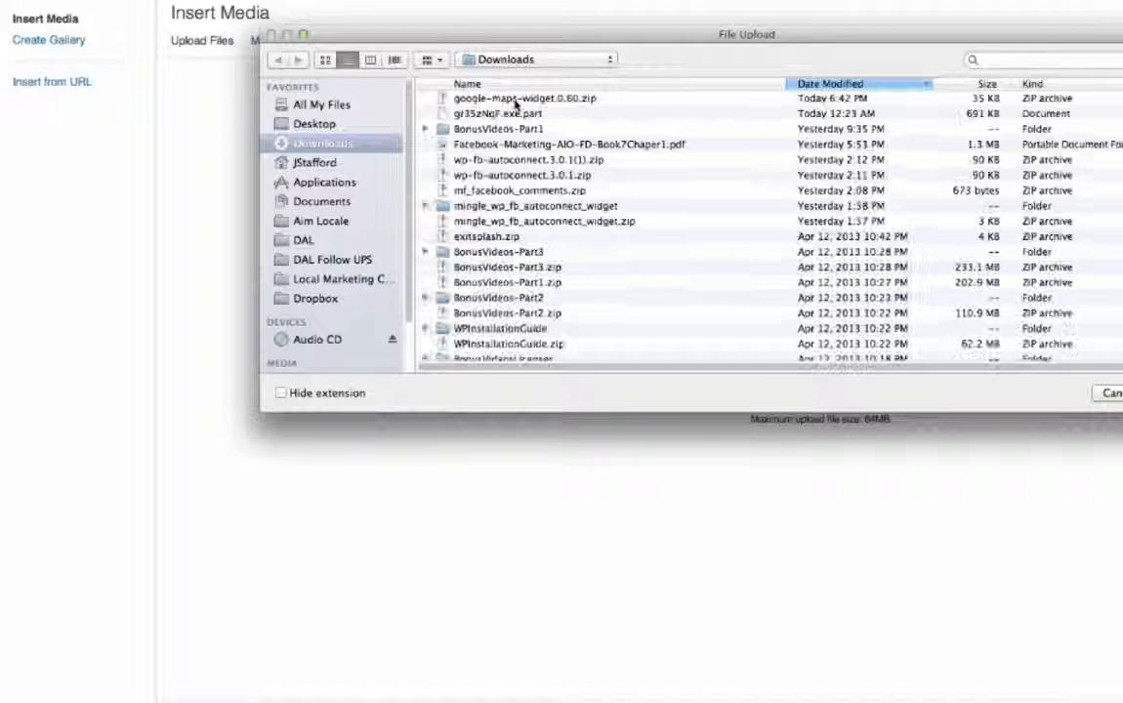
pyautogui.click(314, 124)
pyautogui.click(498, 118)
pyautogui.doubleClick(501, 119)
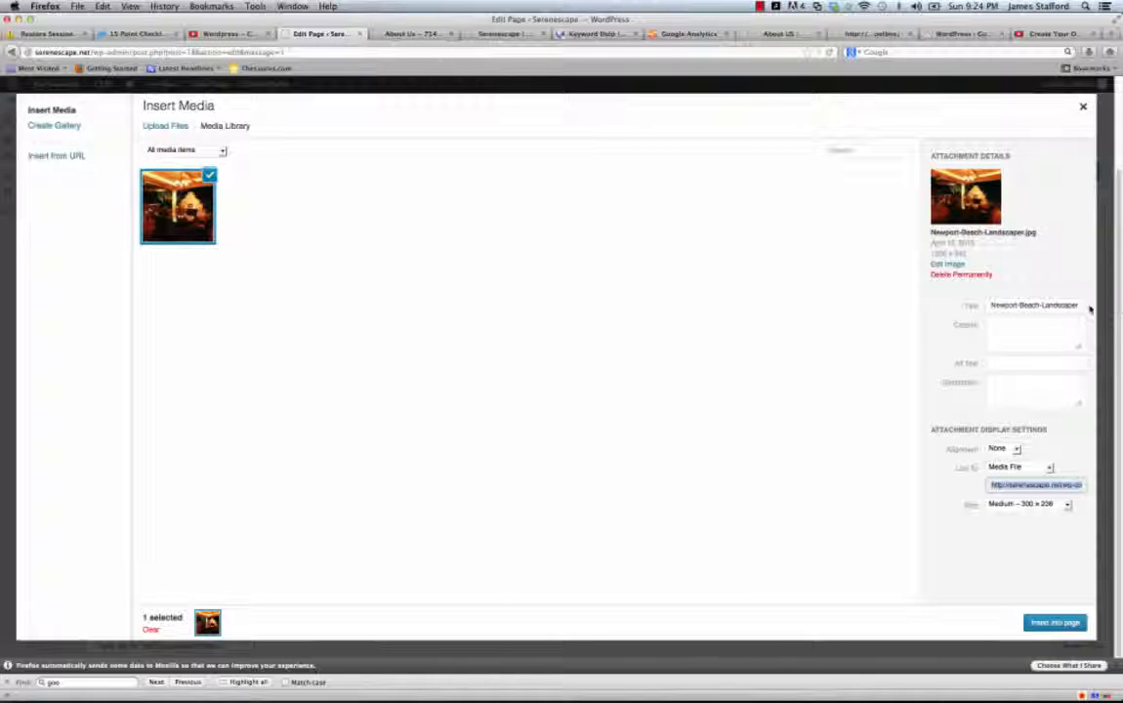
# Retitle the image 'Newport landscaper' and insert it into the page at Medium 300 × 238 size.
pyautogui.moveTo(989, 305); pyautogui.dragTo(1047, 306)
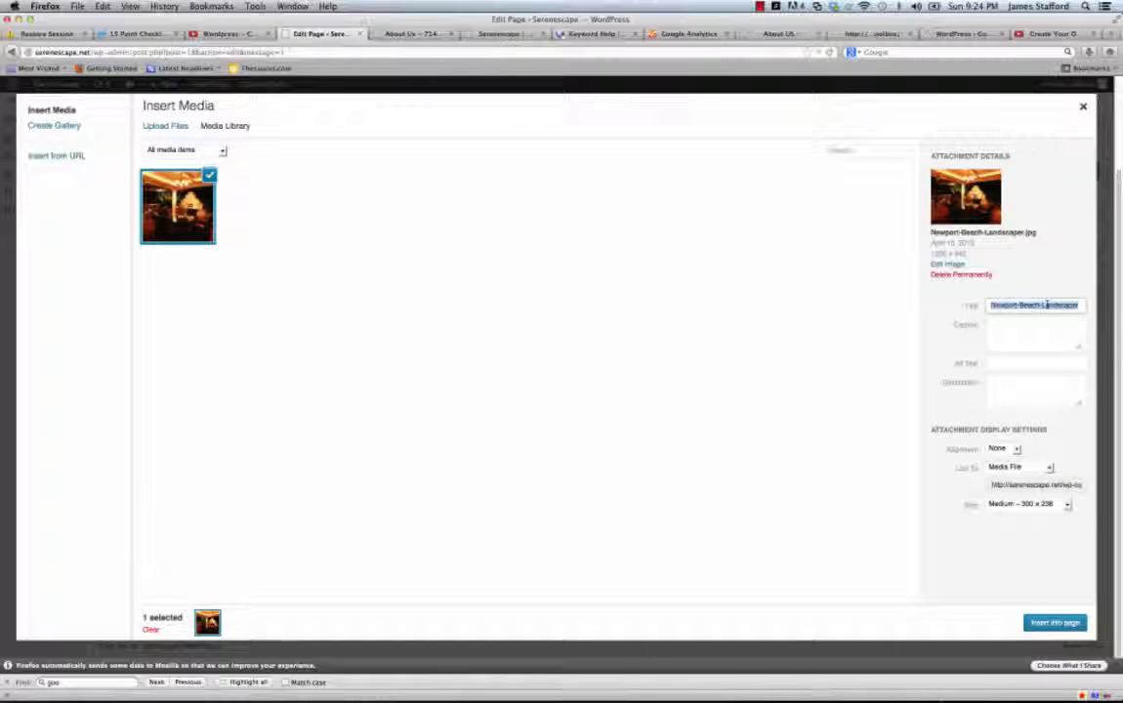
pyautogui.press('BackSpace')
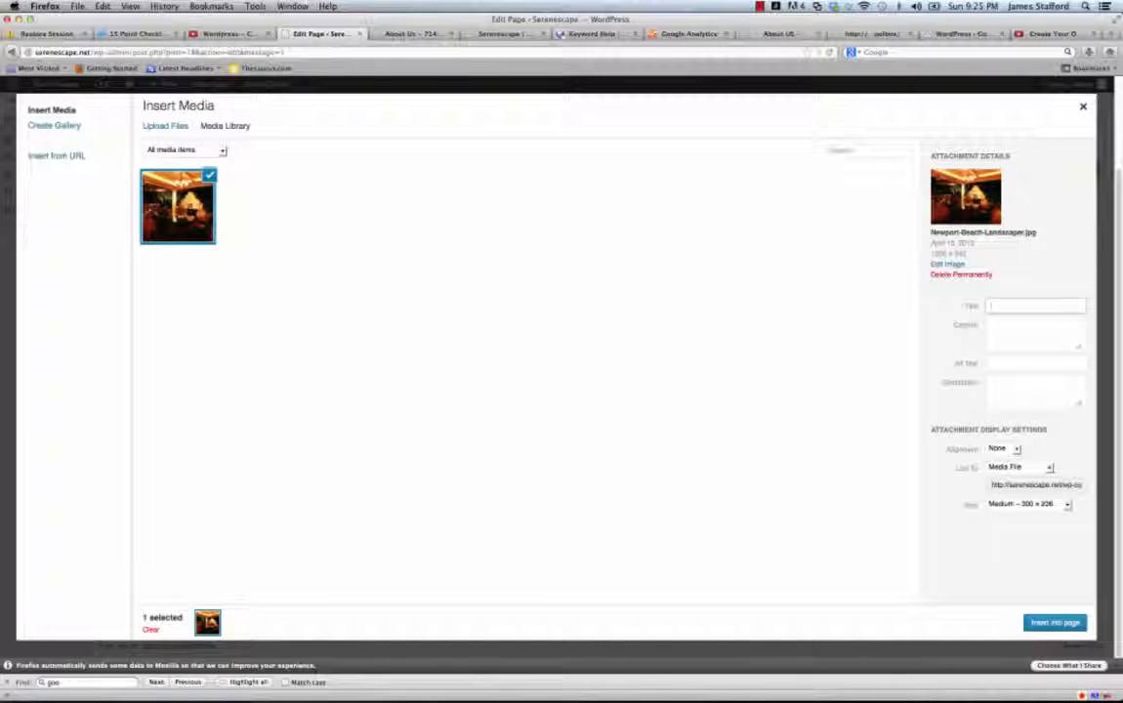
pyautogui.press('BackSpace')
pyautogui.press('BackSpace')
pyautogui.write('land')
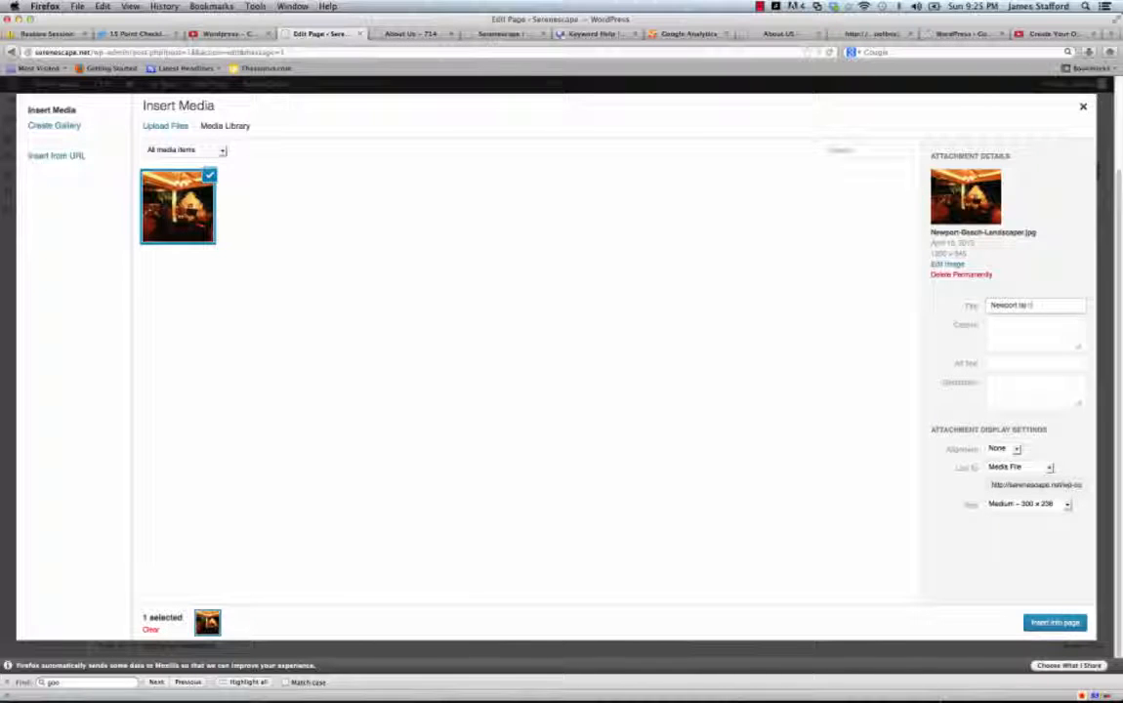
pyautogui.write('scaper')
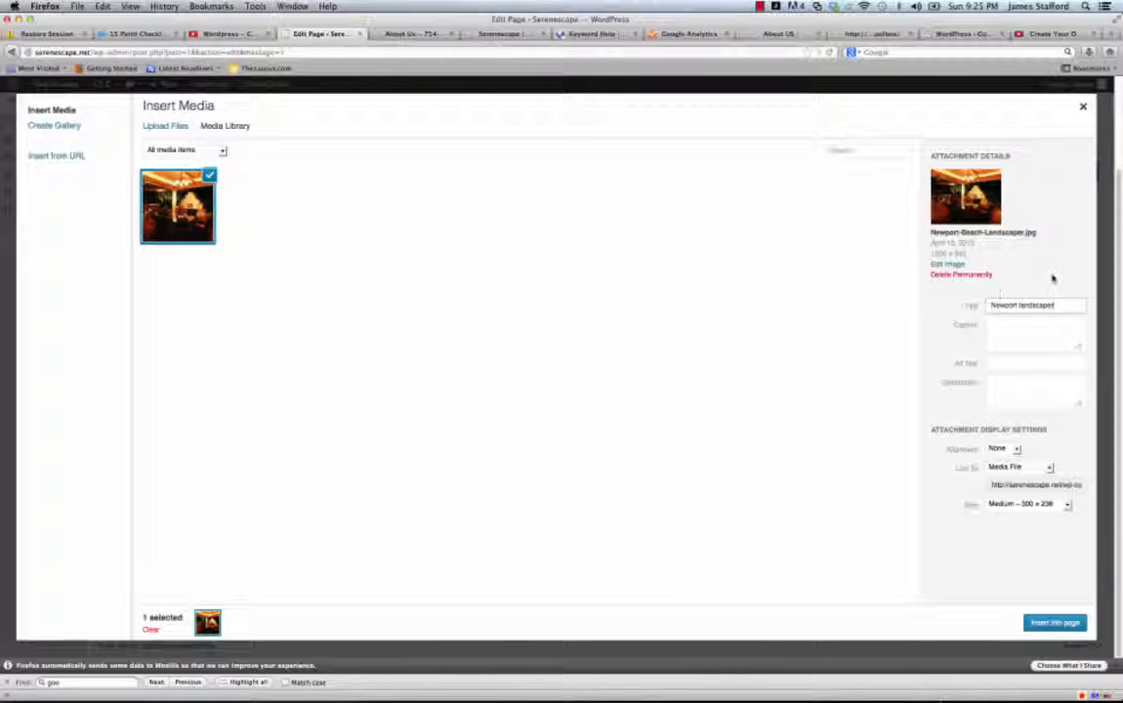
pyautogui.click(1067, 504)
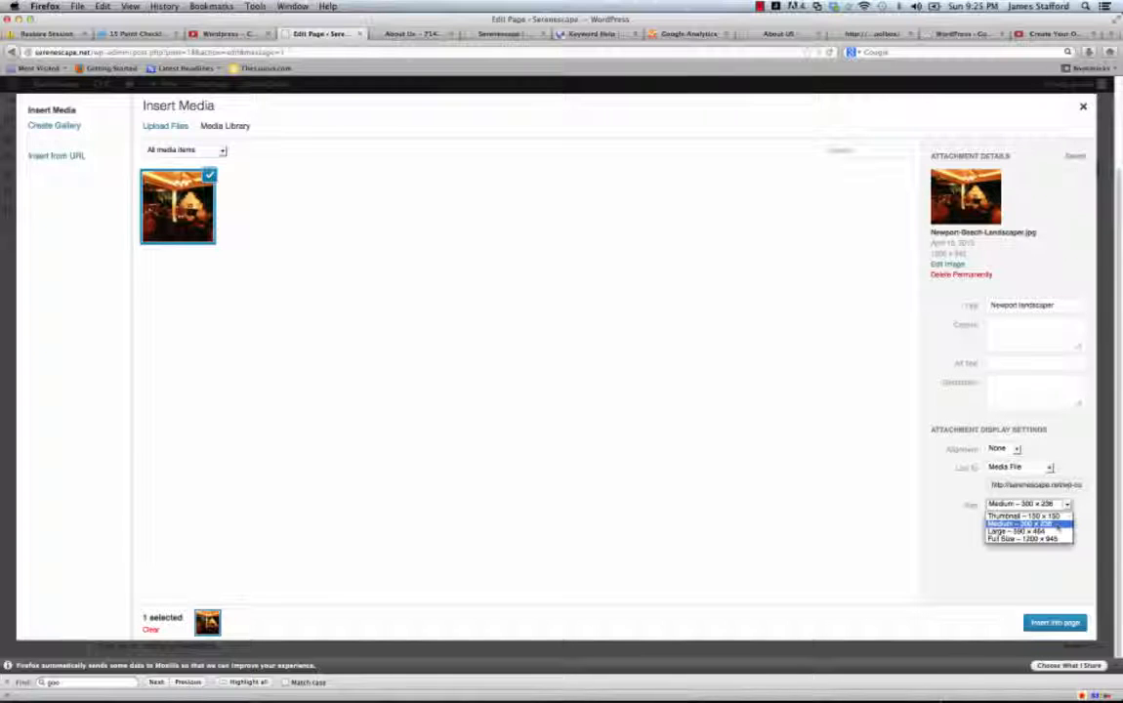
pyautogui.click(1056, 524)
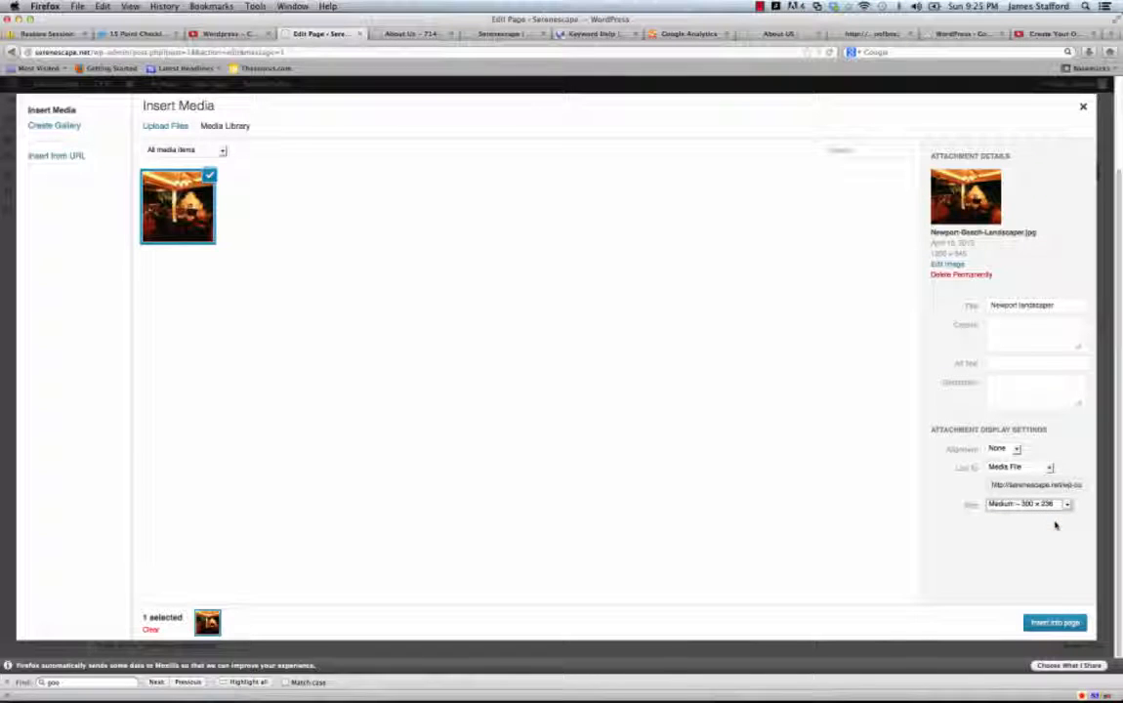
pyautogui.click(1056, 623)
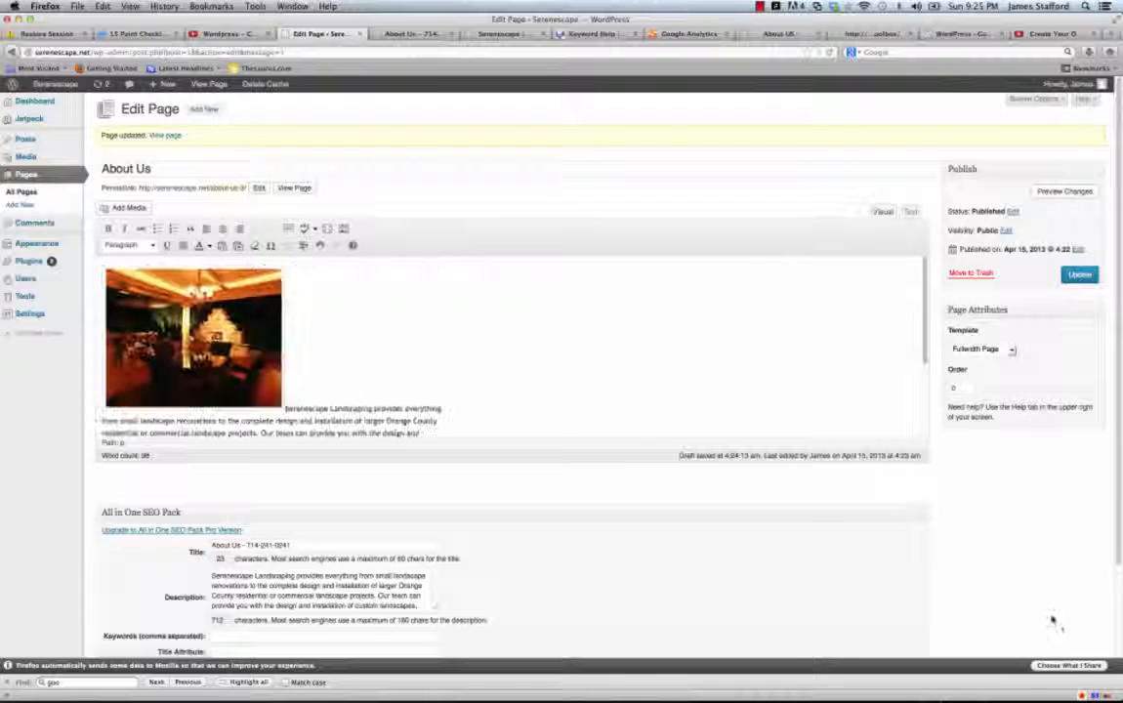
# Set the About Us image's alignment to Right in its edit settings and update the page.
pyautogui.click(193, 338)
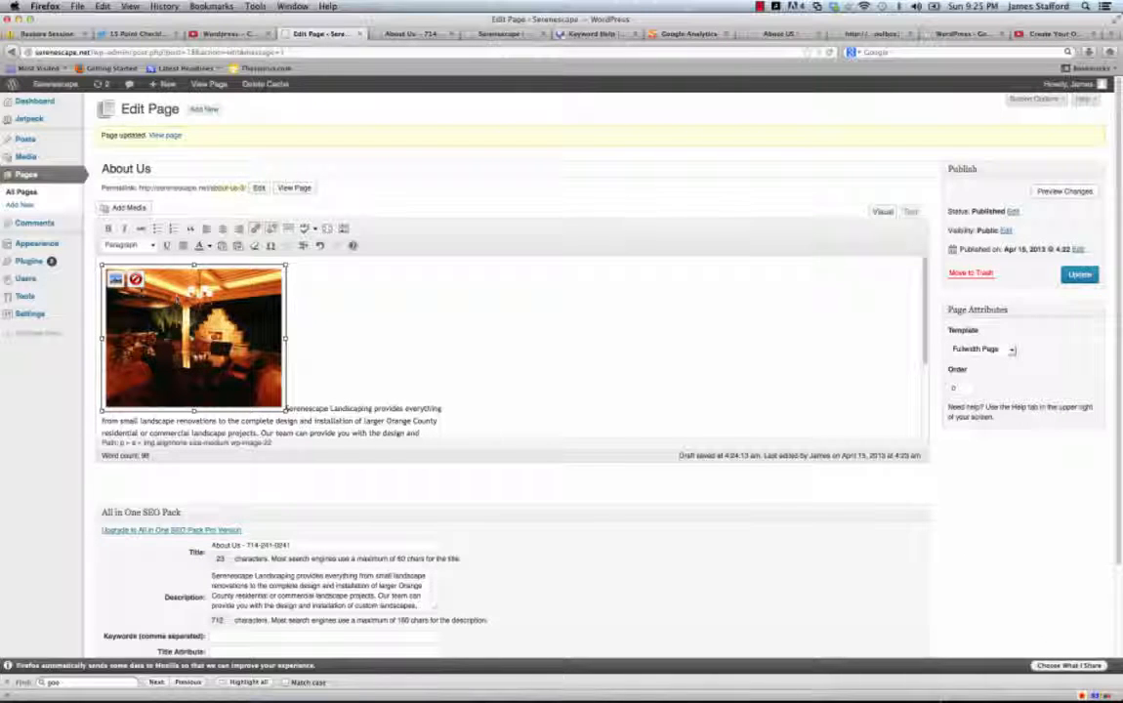
pyautogui.click(116, 280)
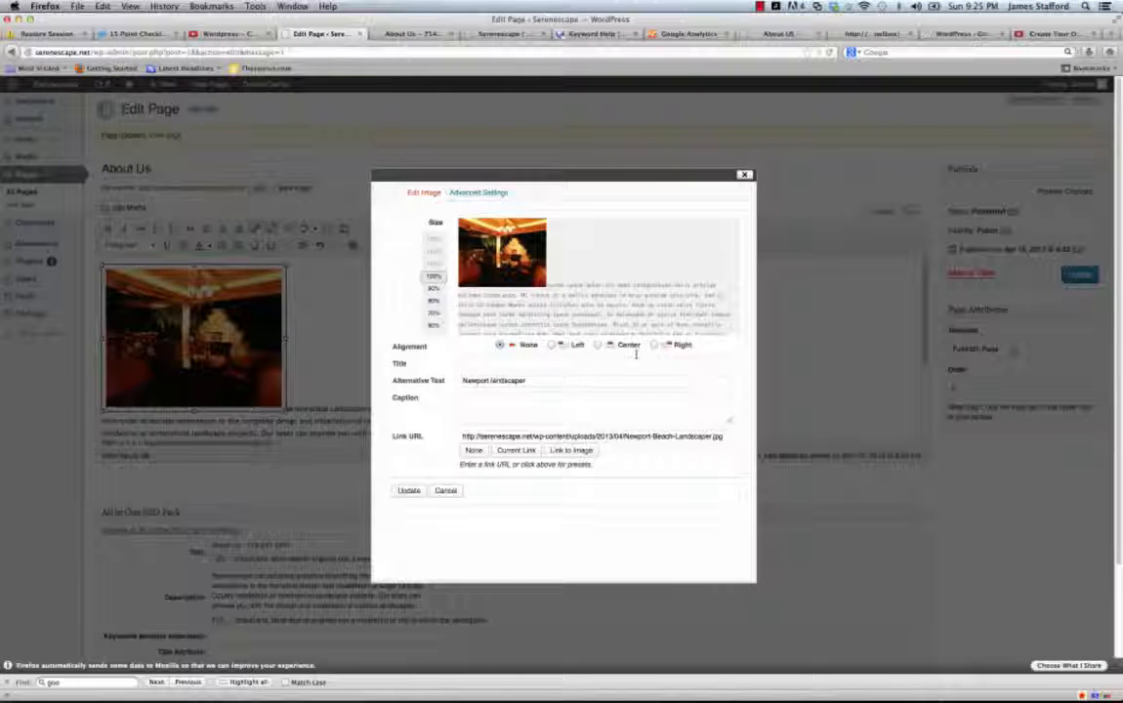
pyautogui.click(653, 346)
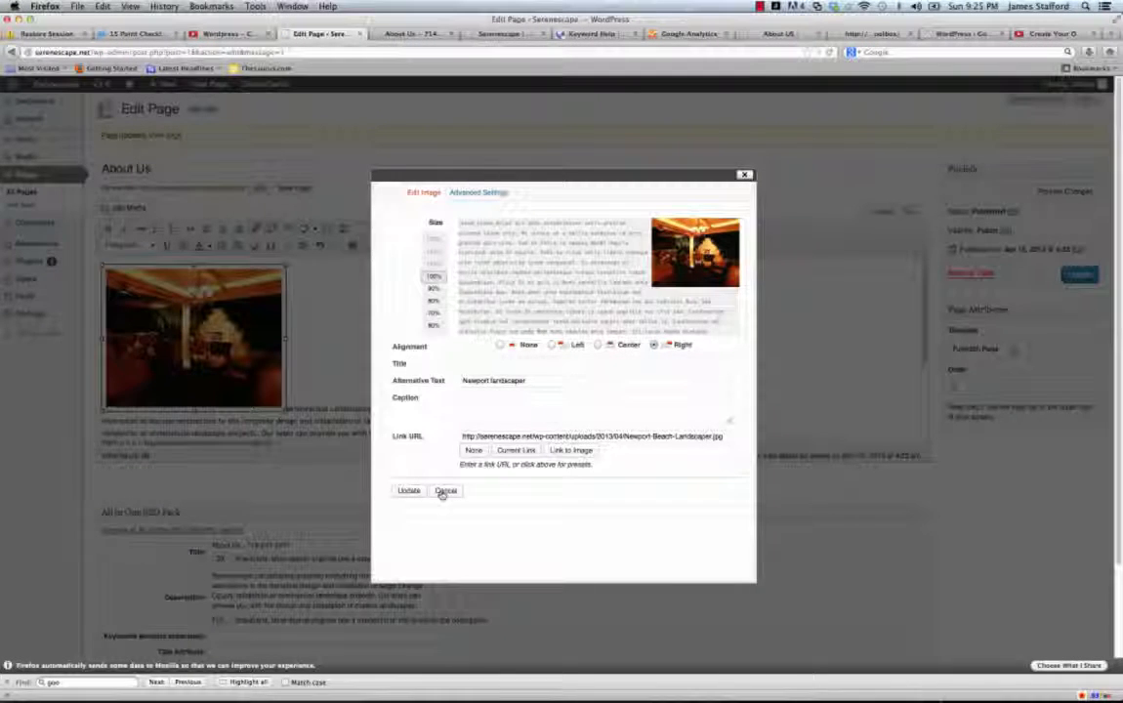
pyautogui.click(408, 490)
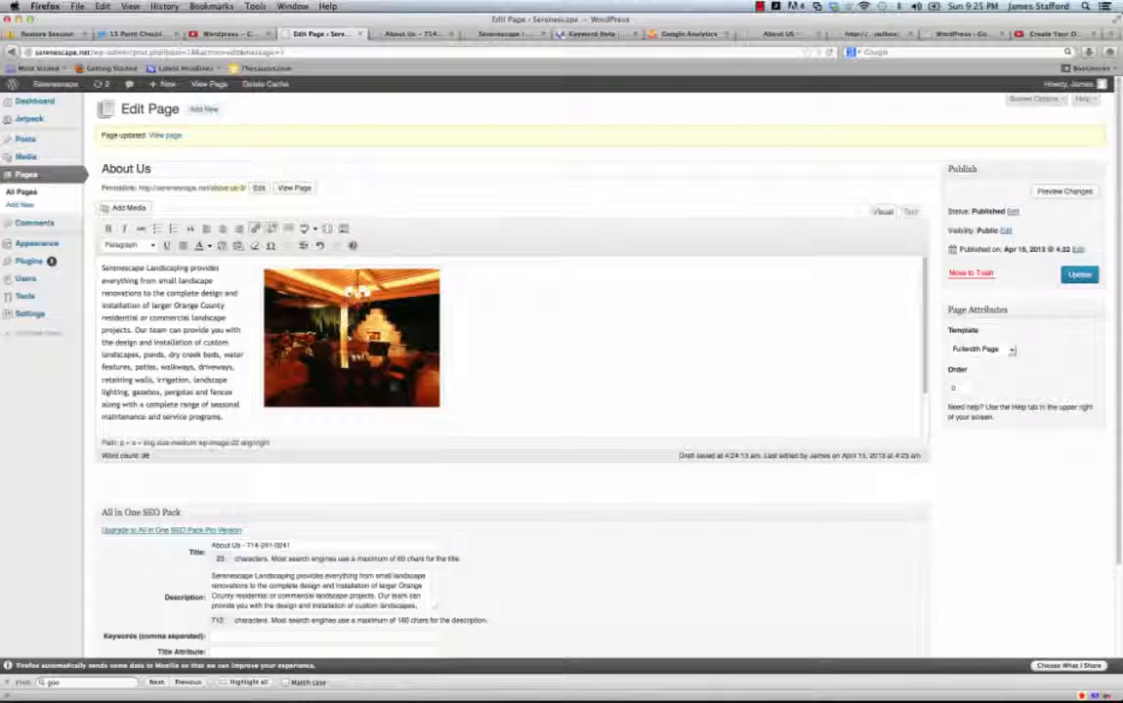
pyautogui.click(1079, 274)
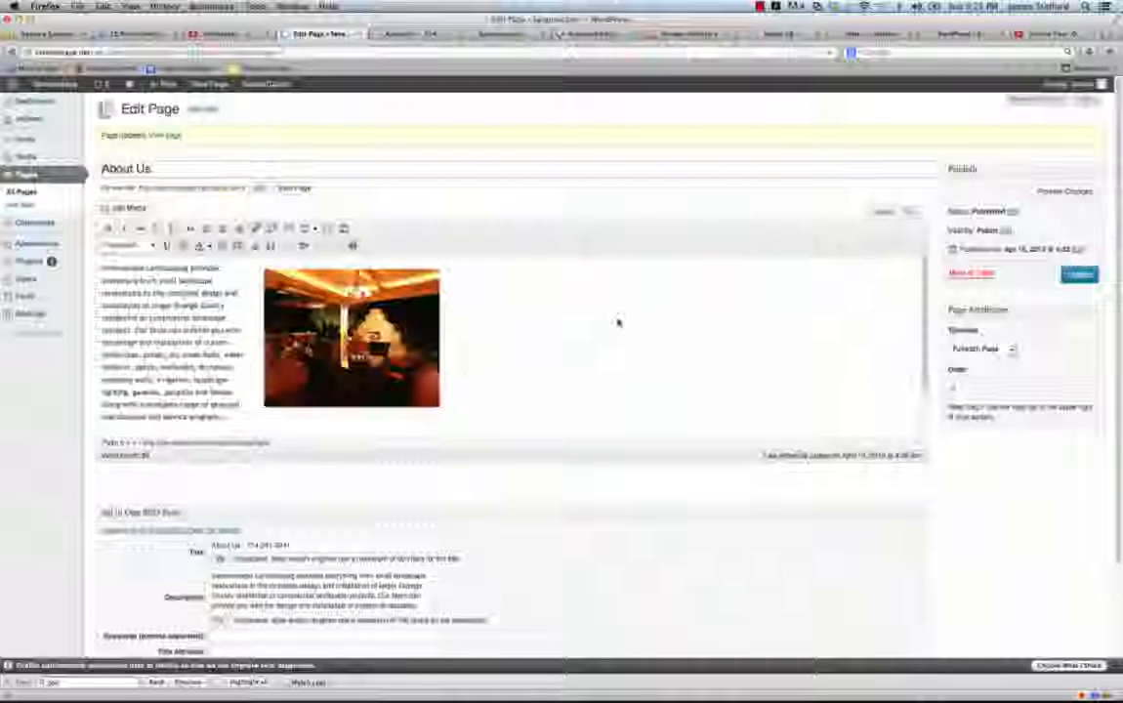
pyautogui.click(395, 34)
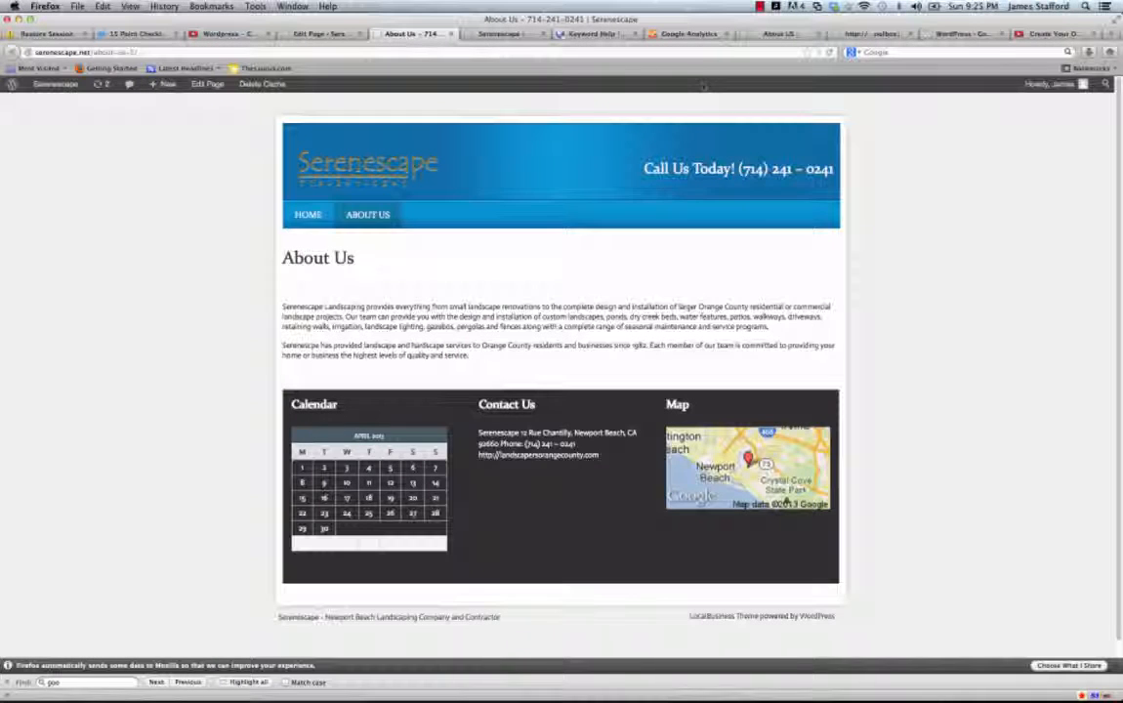
pyautogui.press('super+r')
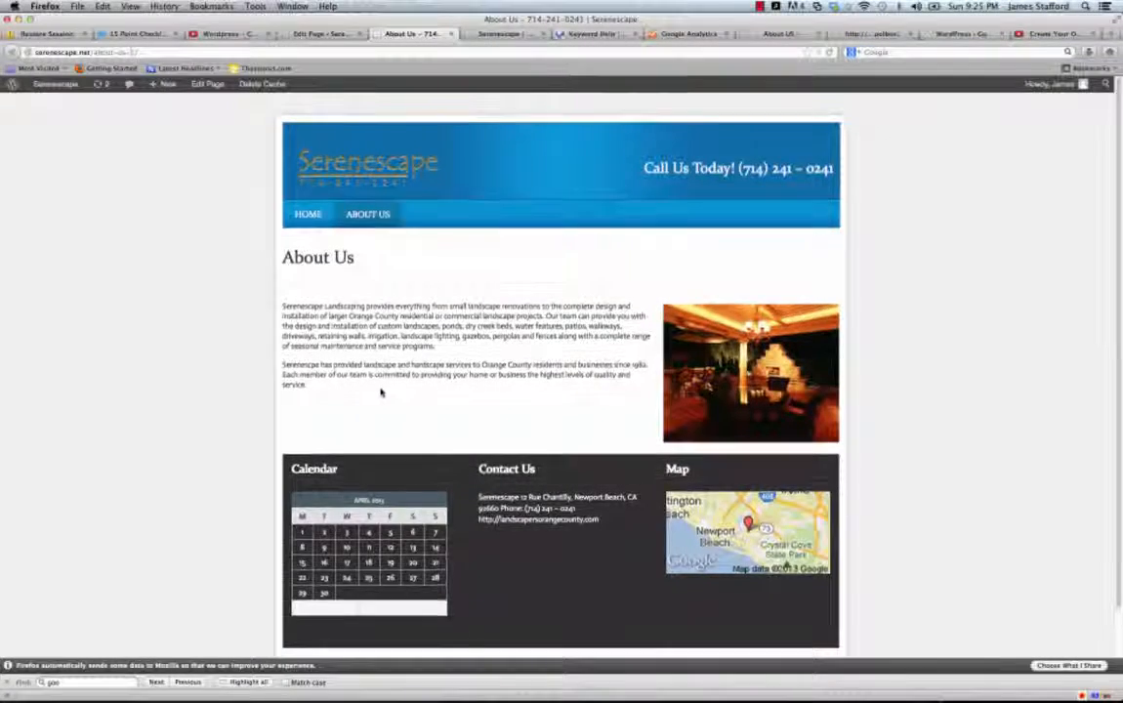
pyautogui.click(322, 34)
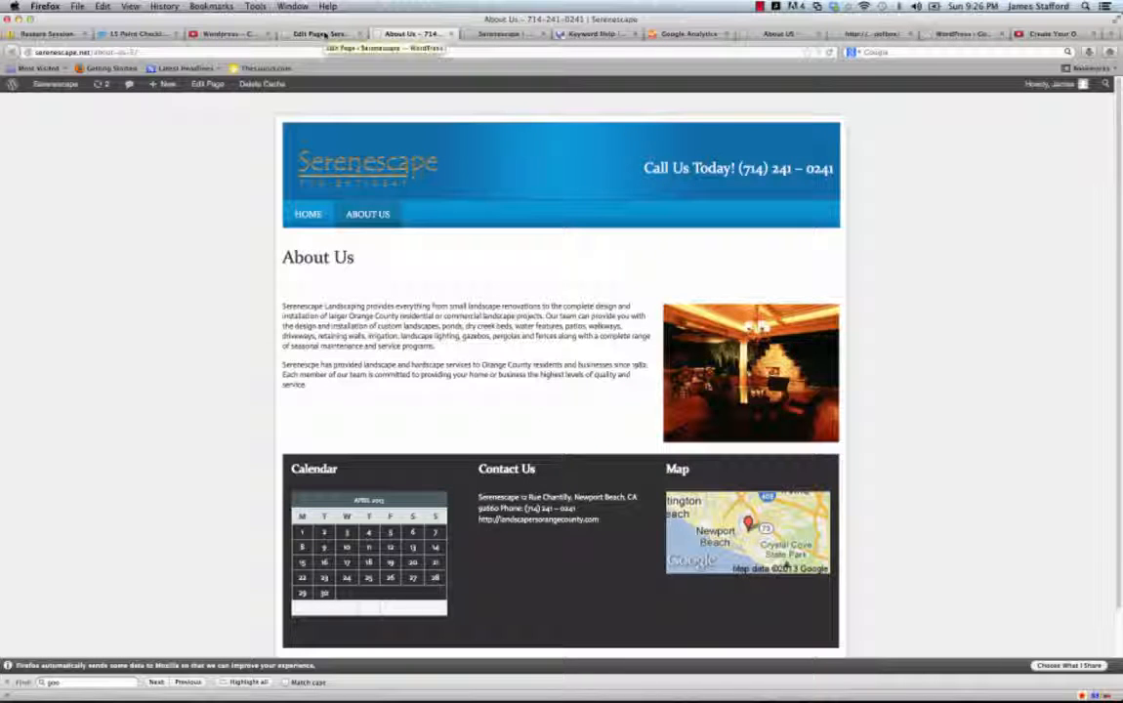
pyautogui.scroll(-4, 596, 381)
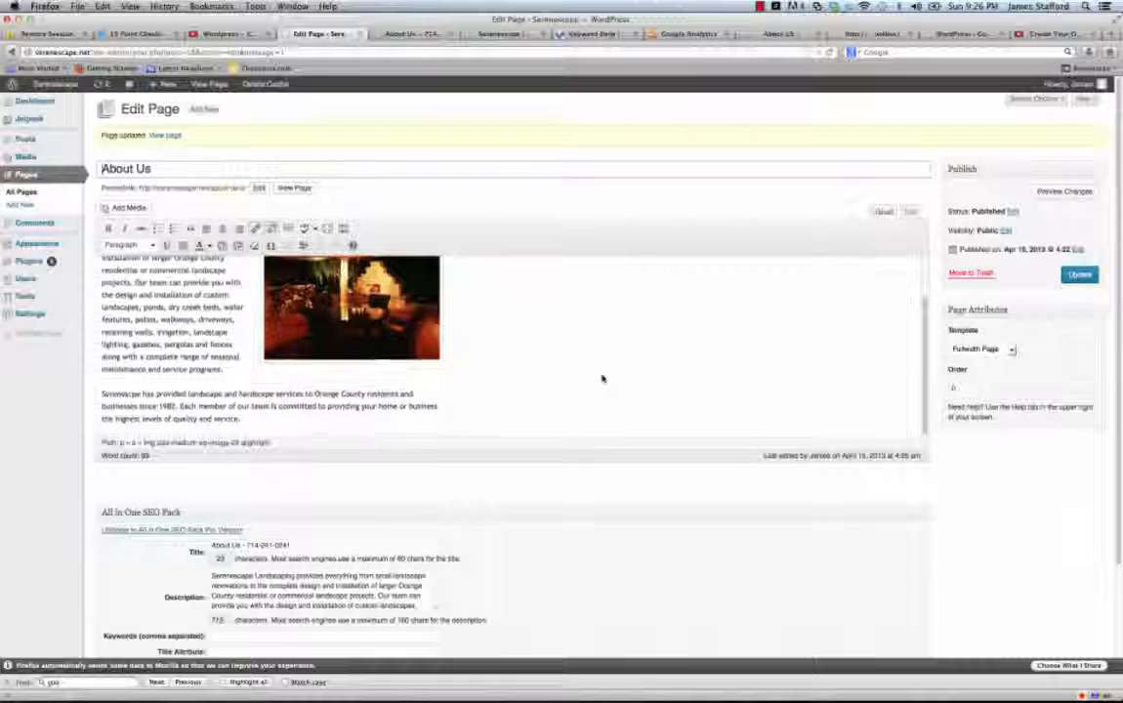
pyautogui.scroll(-5, 579, 379)
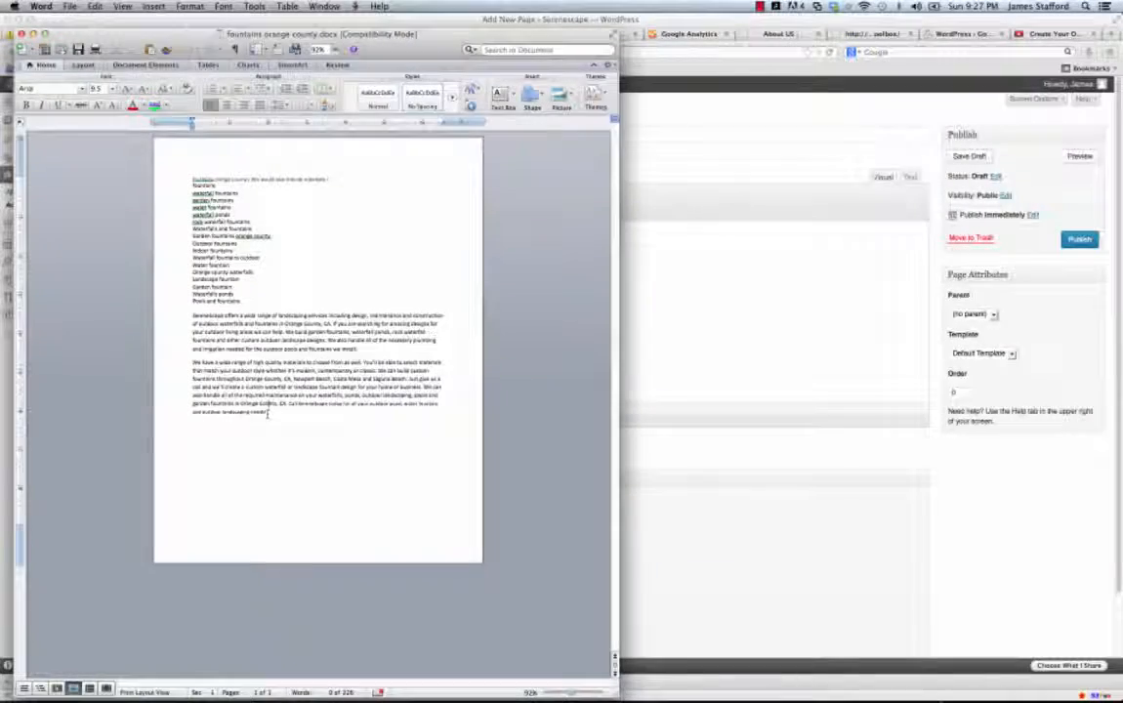
# Copy the two landscaping paragraphs from Word into the new WordPress page body, split into two paragraphs.
pyautogui.moveTo(268, 414); pyautogui.dragTo(194, 316)
pyautogui.rightClick(237, 330)
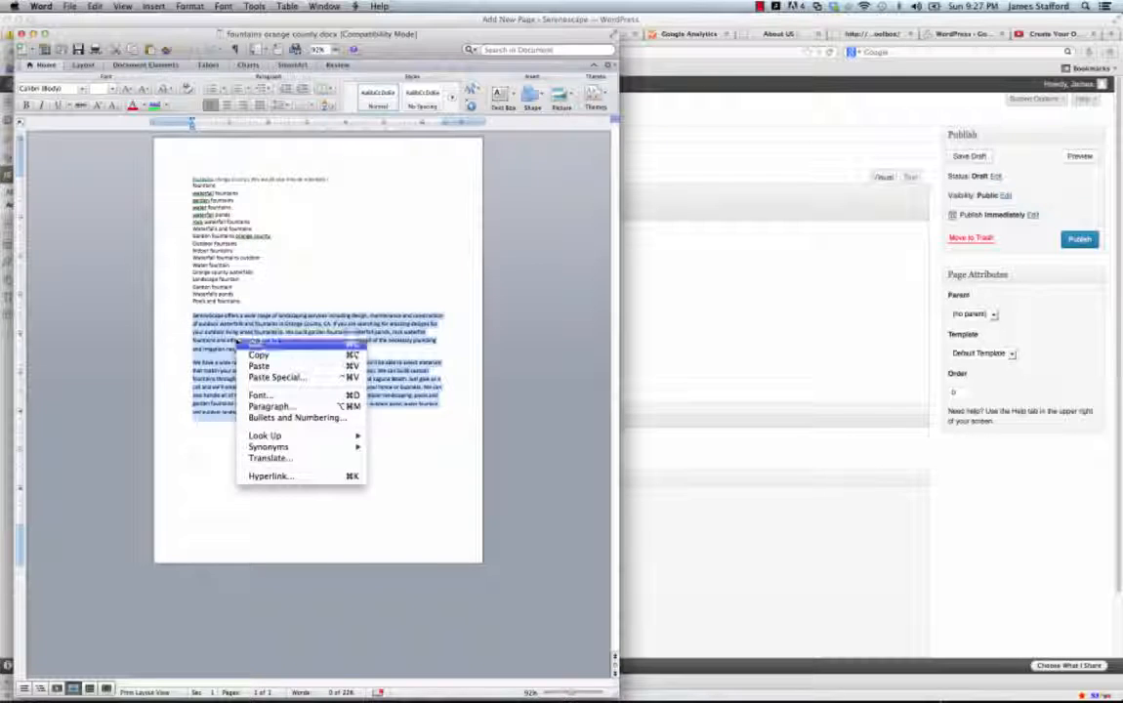
pyautogui.click(253, 360)
pyautogui.click(834, 275)
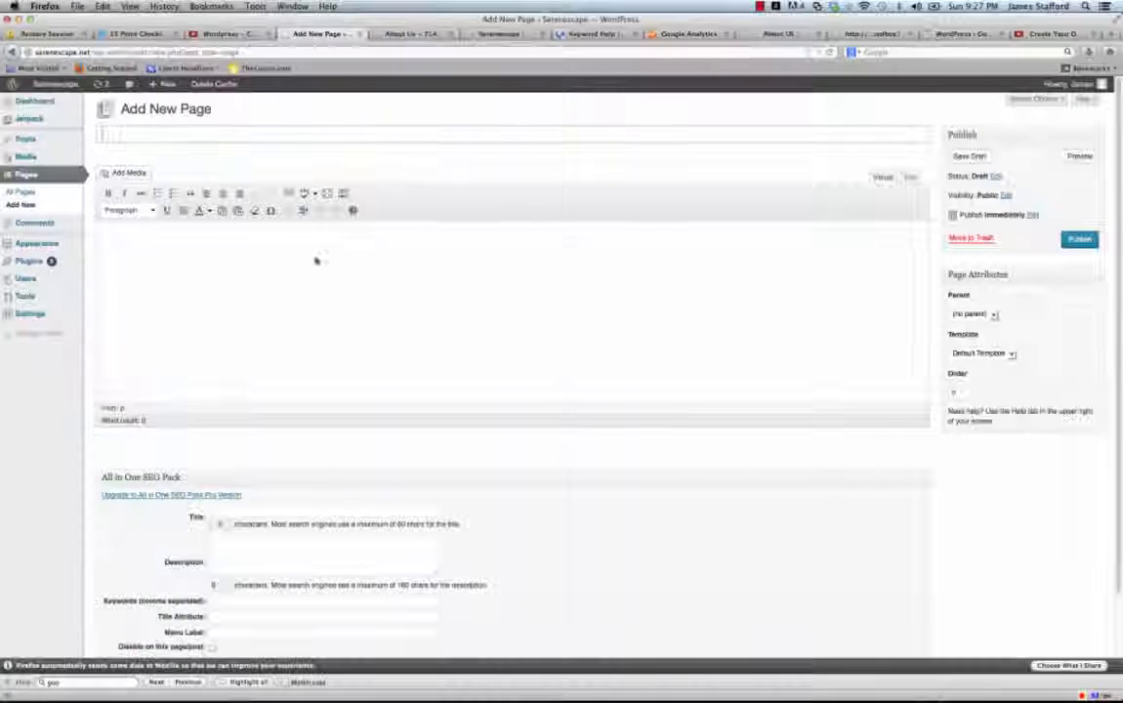
pyautogui.click(229, 260)
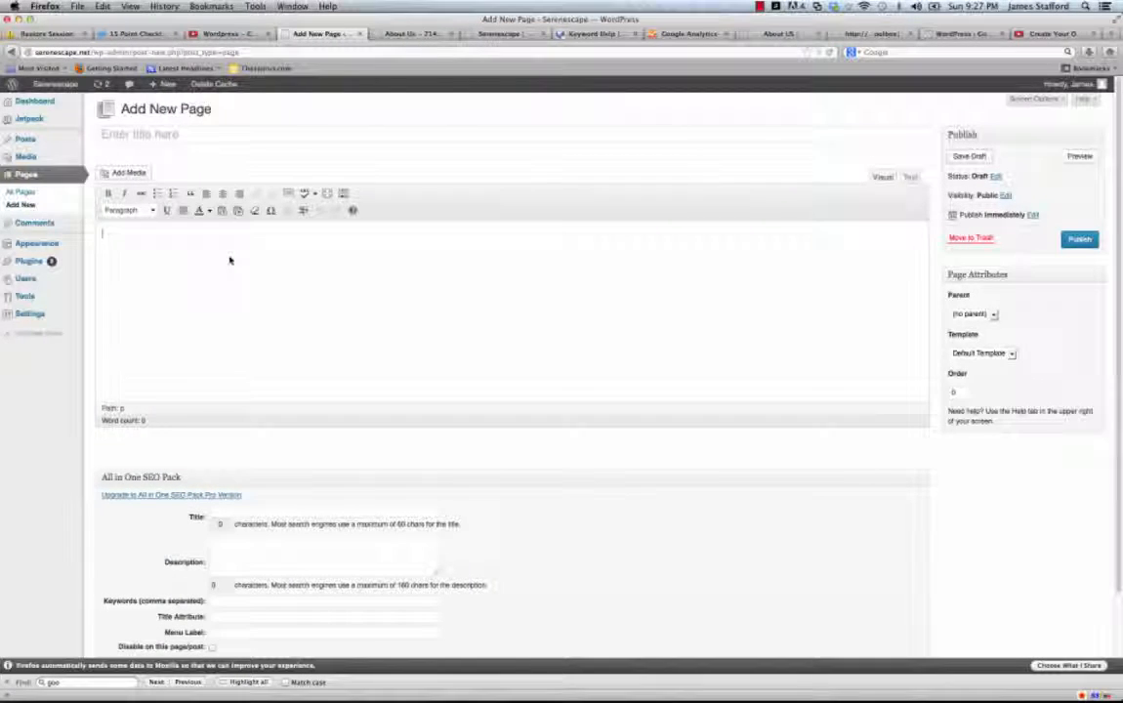
pyautogui.press('super+v')
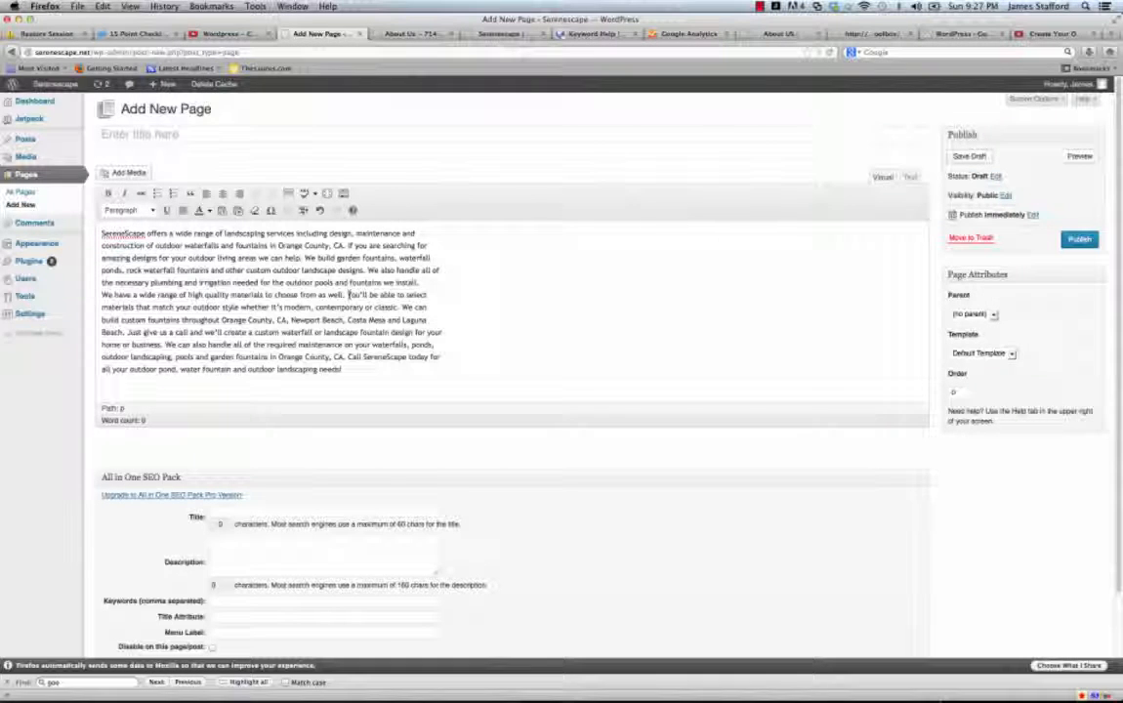
pyautogui.press('Return')
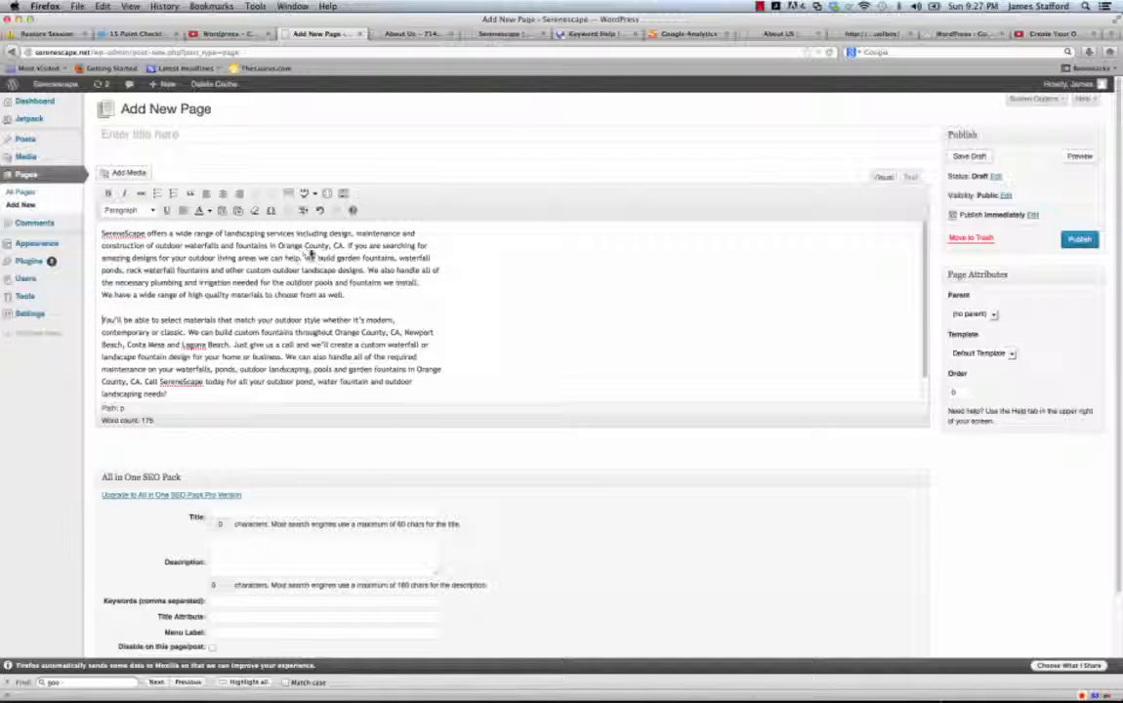
# Copy 'fountains in Orange County' into the title and trim it to 'fountains Orange County'.
pyautogui.moveTo(329, 246); pyautogui.dragTo(252, 245)
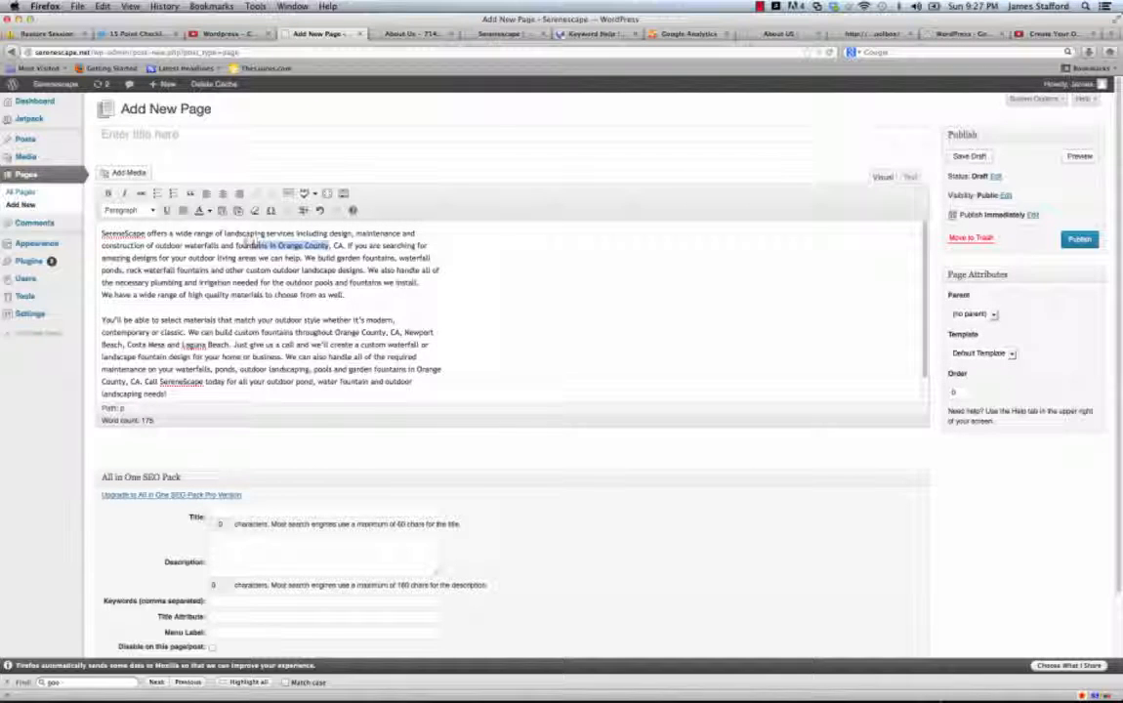
pyautogui.rightClick(244, 244)
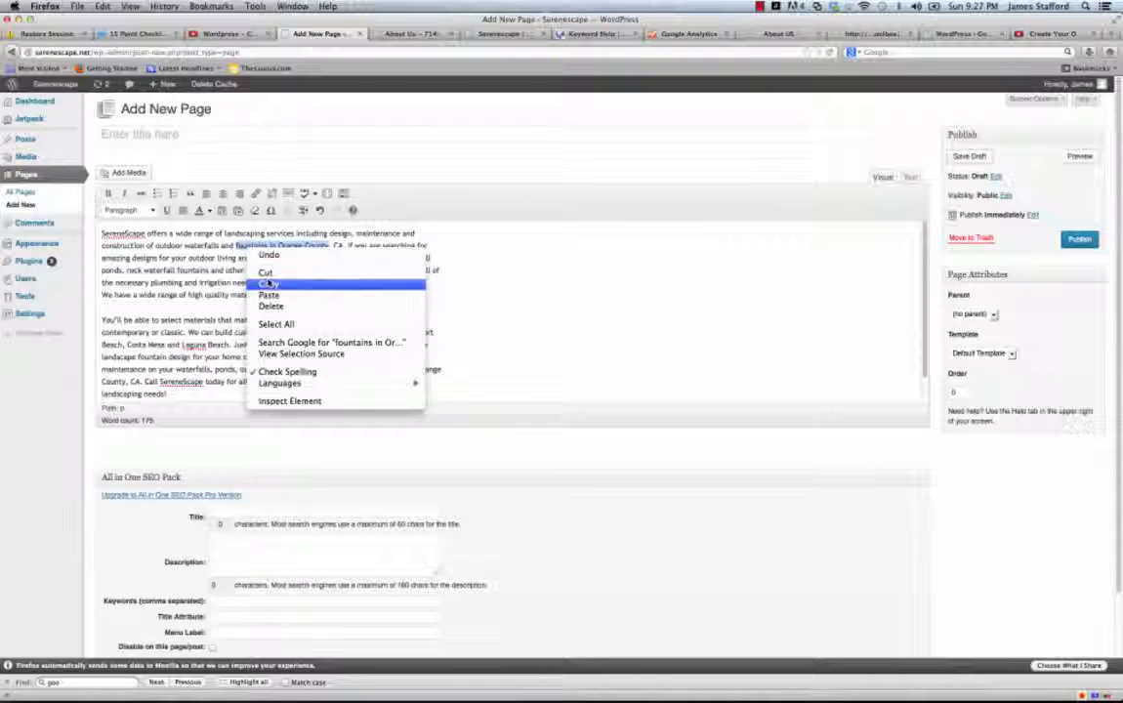
pyautogui.click(269, 283)
pyautogui.click(162, 132)
pyautogui.press('super+v')
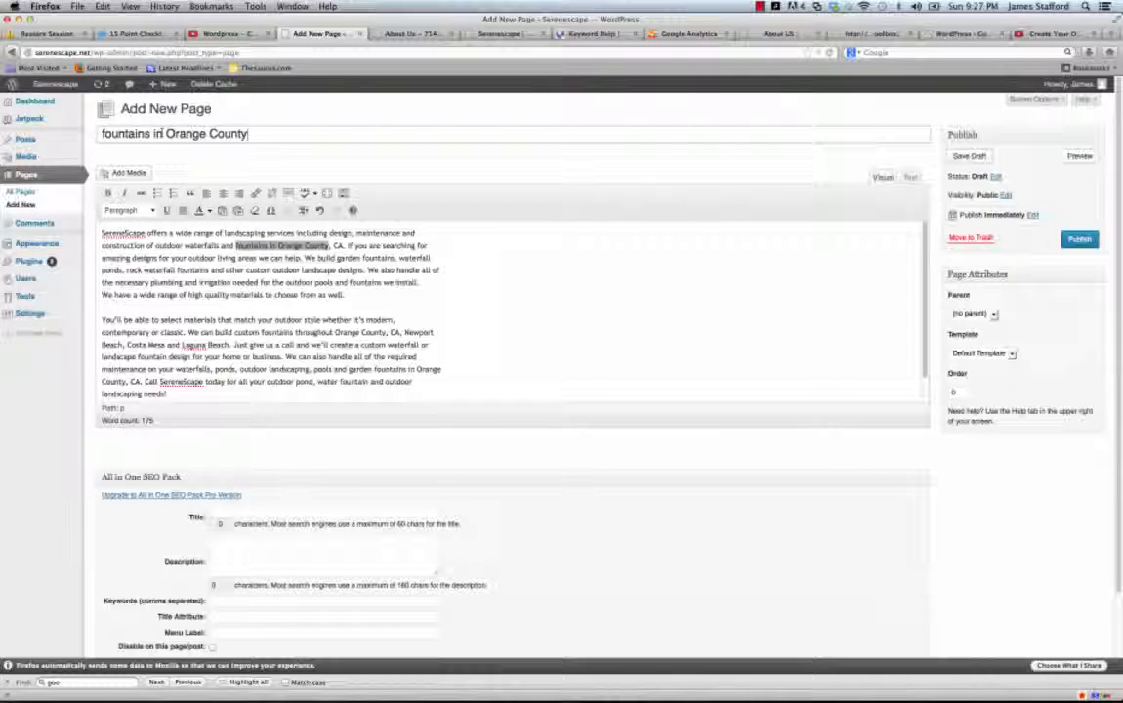
pyautogui.click(167, 133)
pyautogui.press('BackSpace')
pyautogui.press('BackSpace')
pyautogui.press('BackSpace')
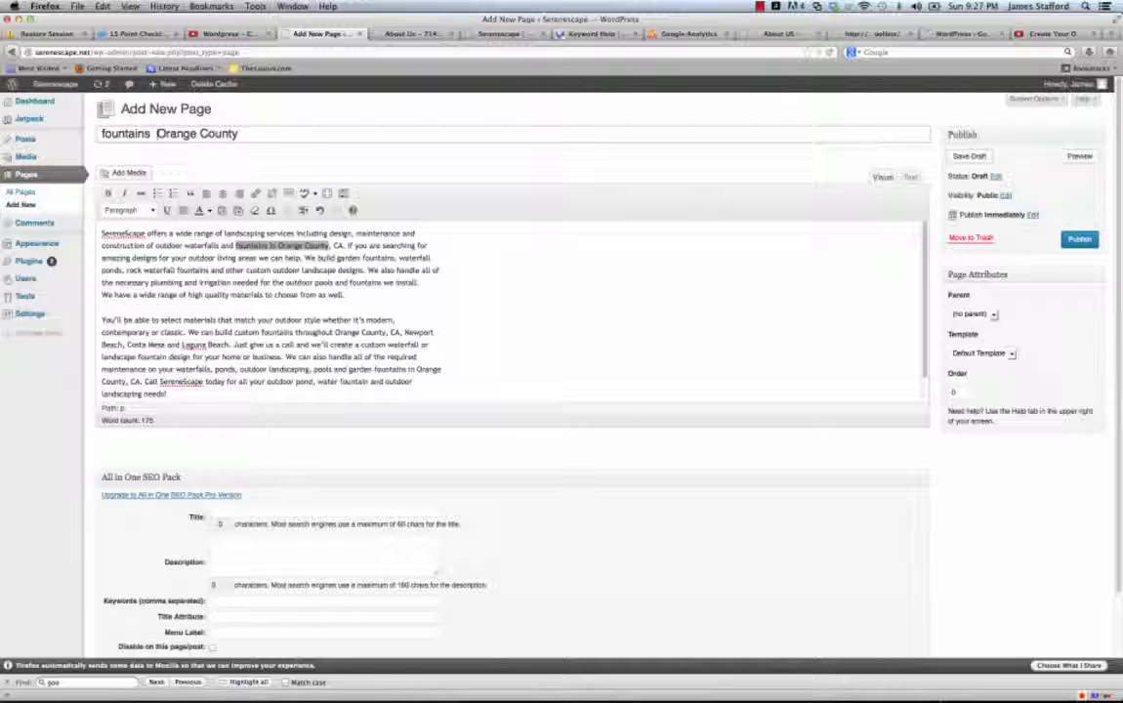
pyautogui.press('BackSpace')
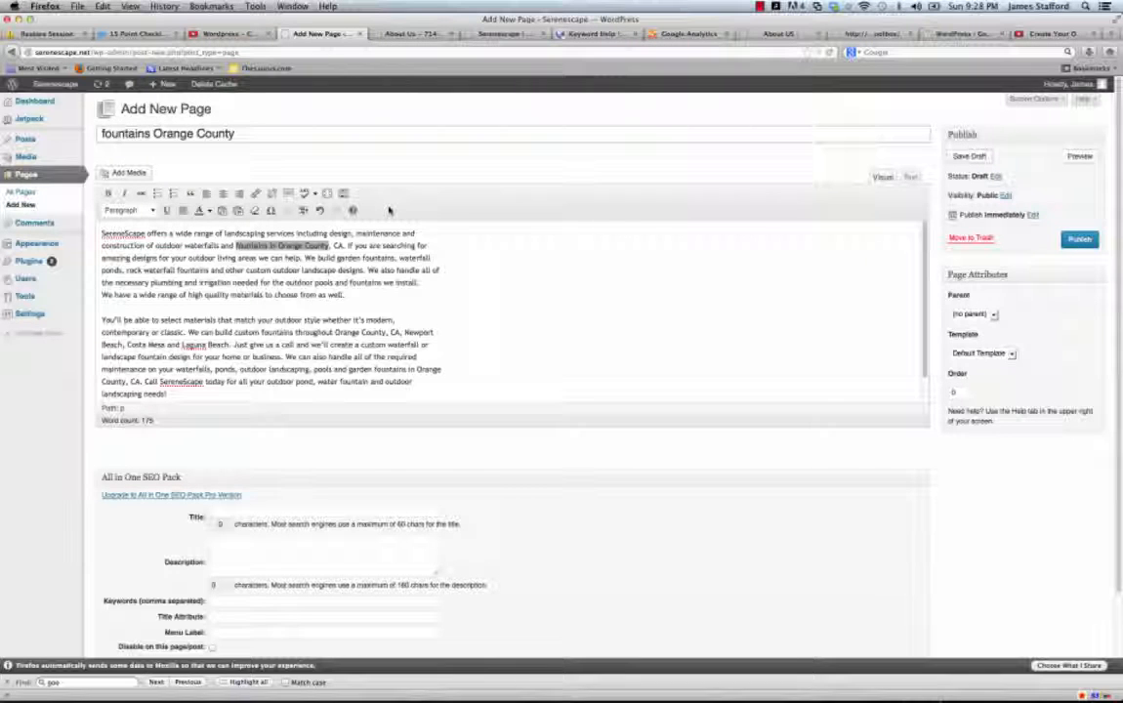
# Set the SEO title to the page title followed by a dash and the phone number.
pyautogui.moveTo(250, 136); pyautogui.dragTo(98, 134)
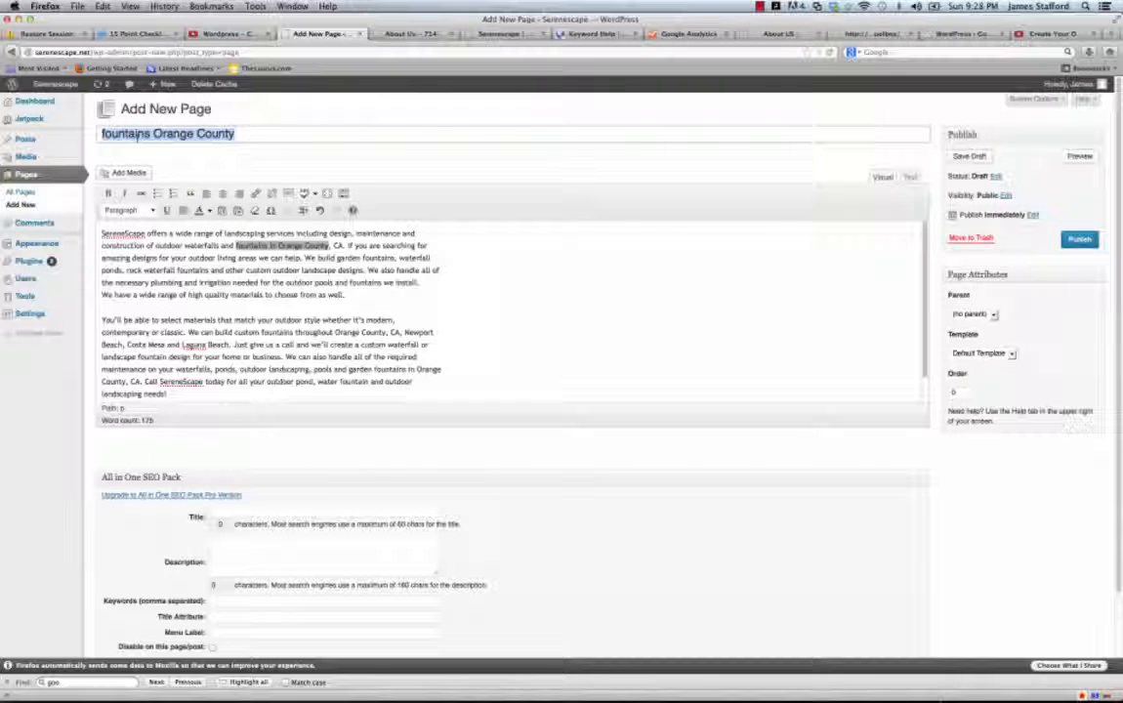
pyautogui.rightClick(170, 139)
pyautogui.click(198, 174)
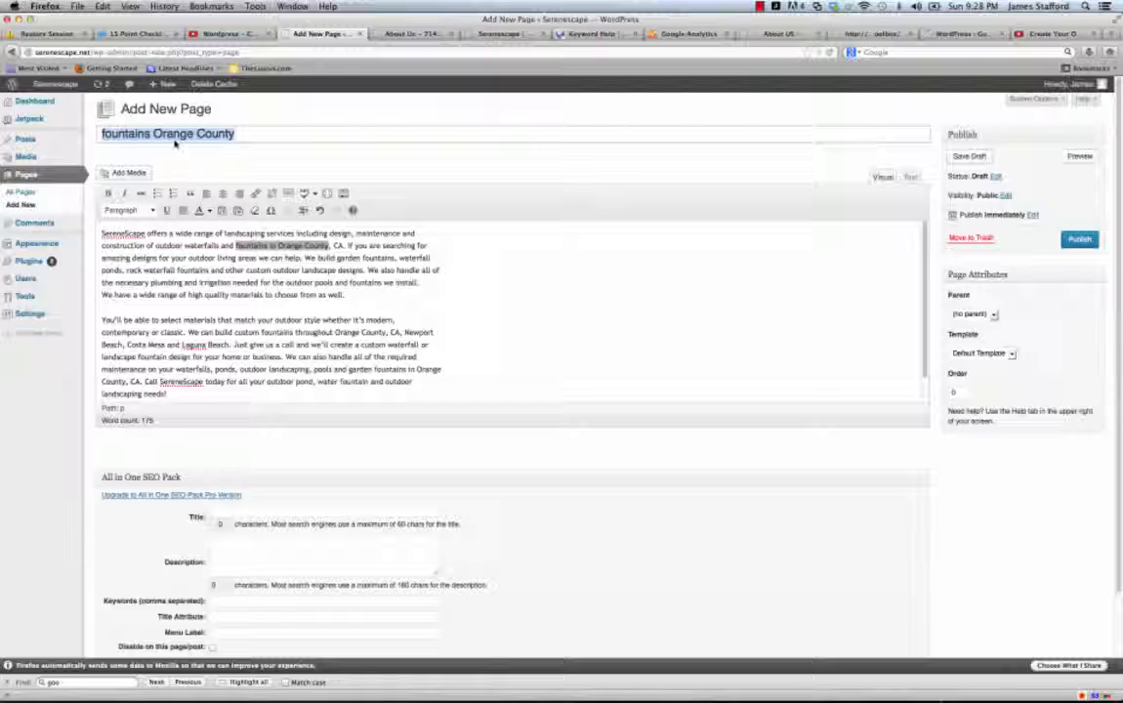
pyautogui.rightClick(173, 136)
pyautogui.click(196, 171)
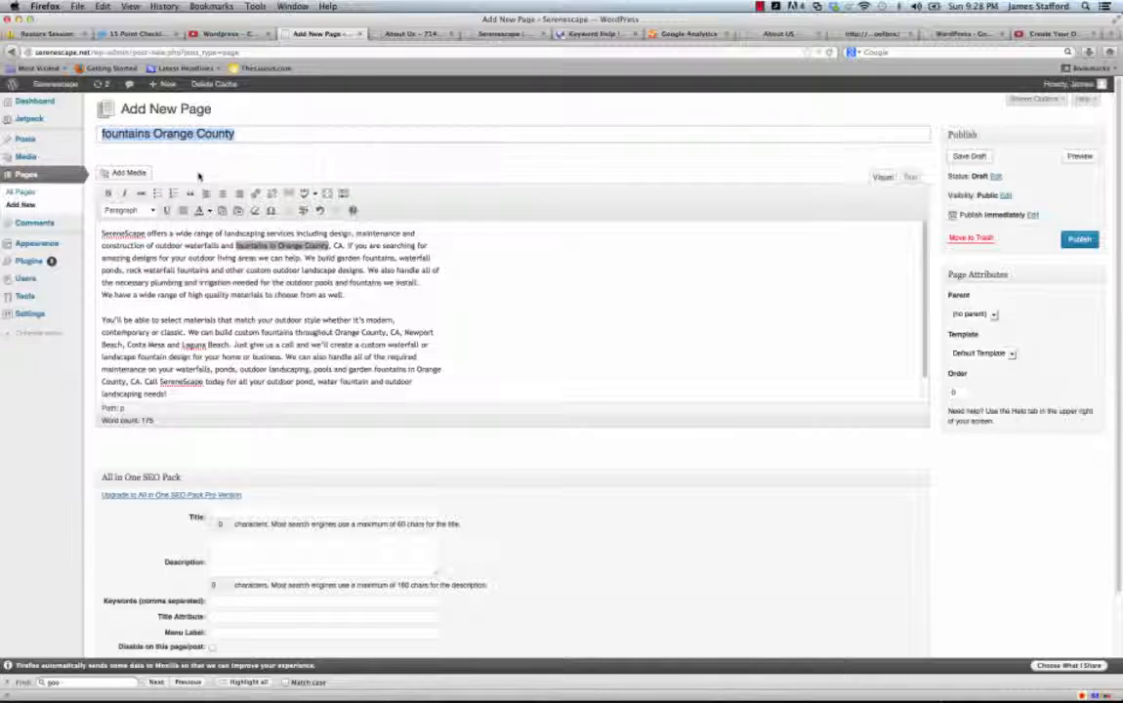
pyautogui.click(251, 510)
pyautogui.rightClick(256, 515)
pyautogui.click(285, 563)
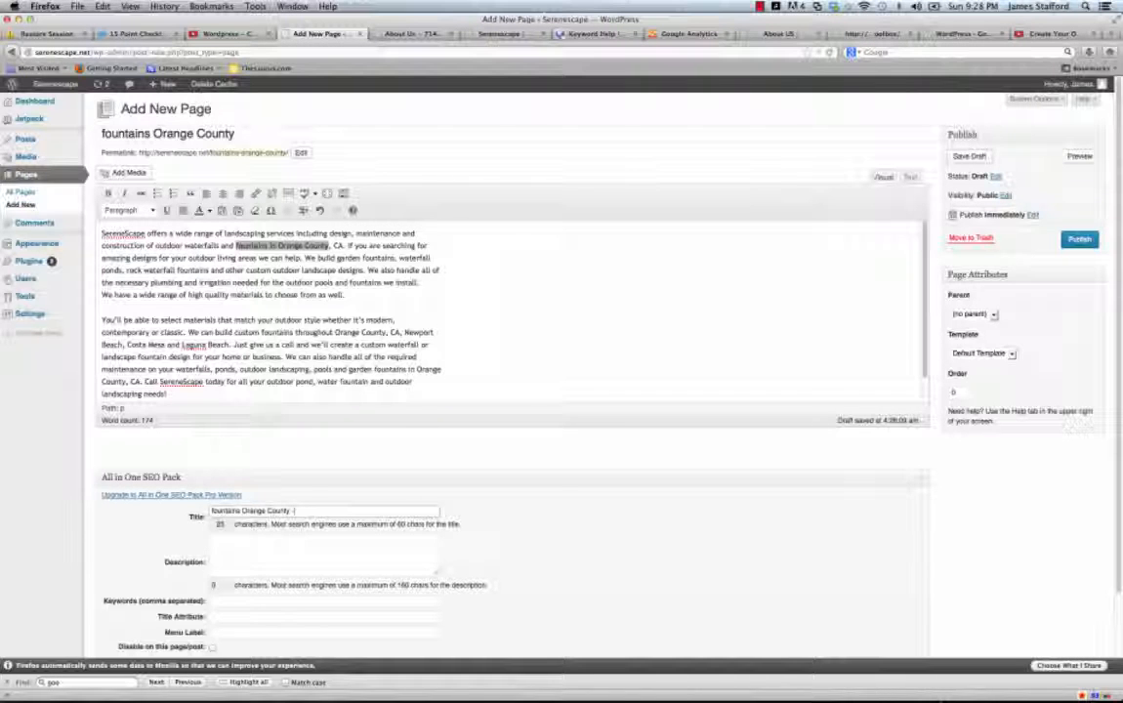
pyautogui.write('- XXX- XXXX-XXXX')
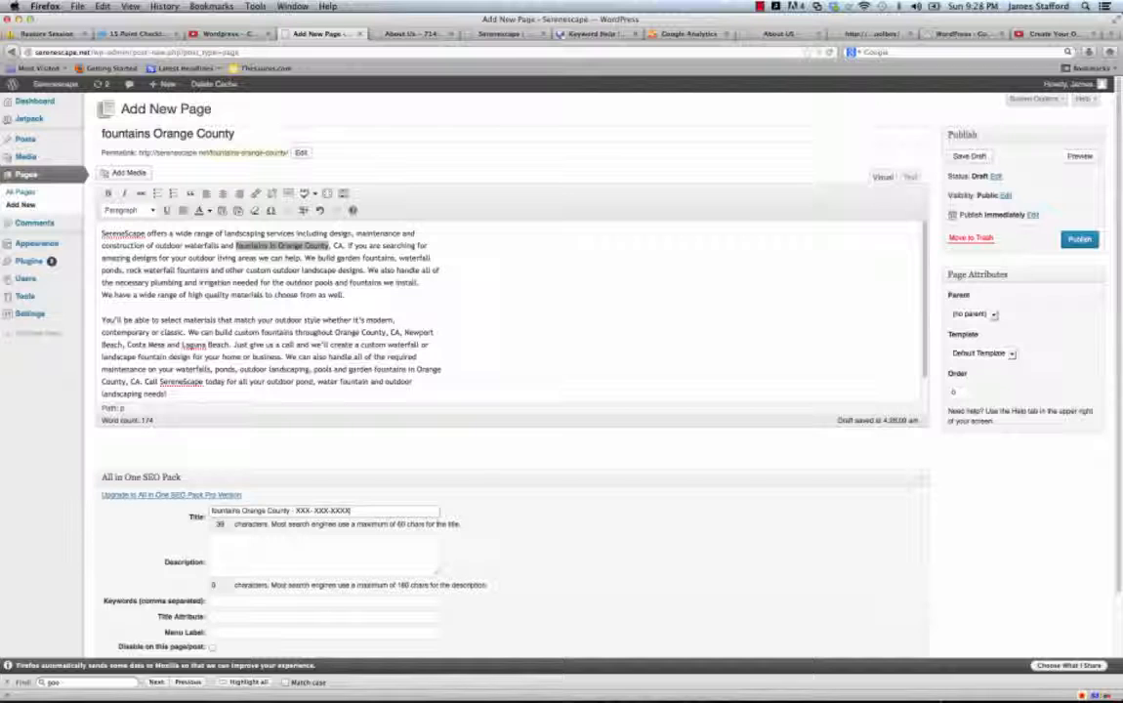
# Paste the first three lines of body text into the SEO description.
pyautogui.click(183, 245)
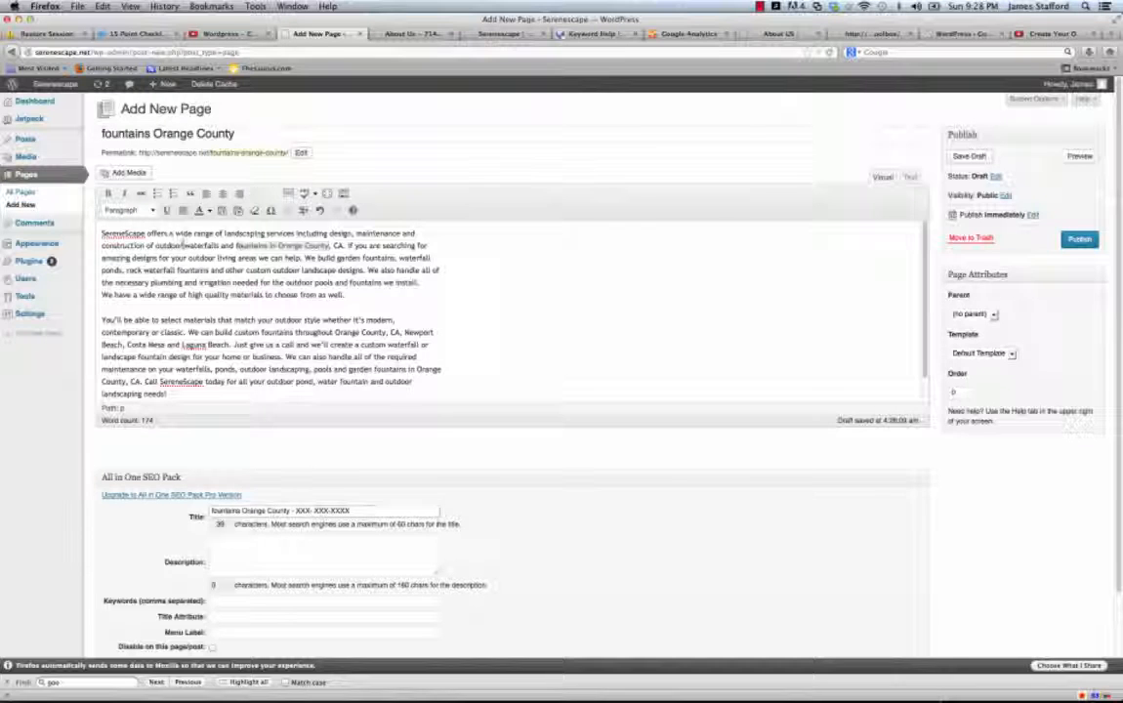
pyautogui.moveTo(304, 258); pyautogui.dragTo(102, 233)
pyautogui.rightClick(153, 241)
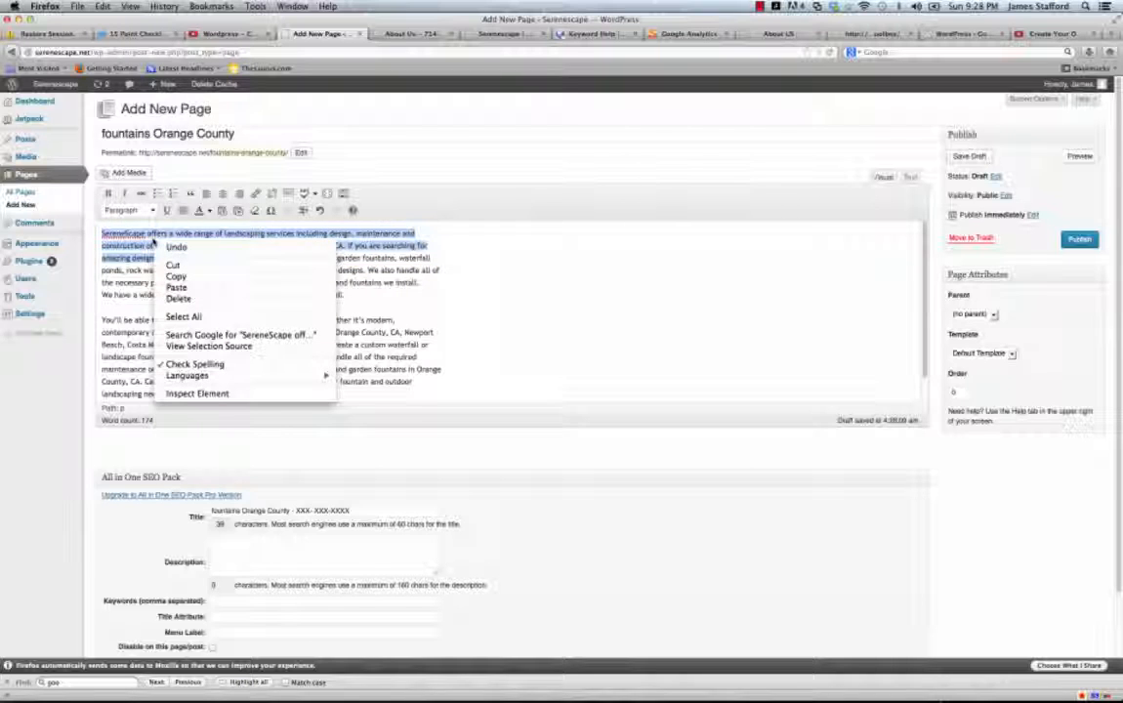
pyautogui.click(176, 277)
pyautogui.click(243, 575)
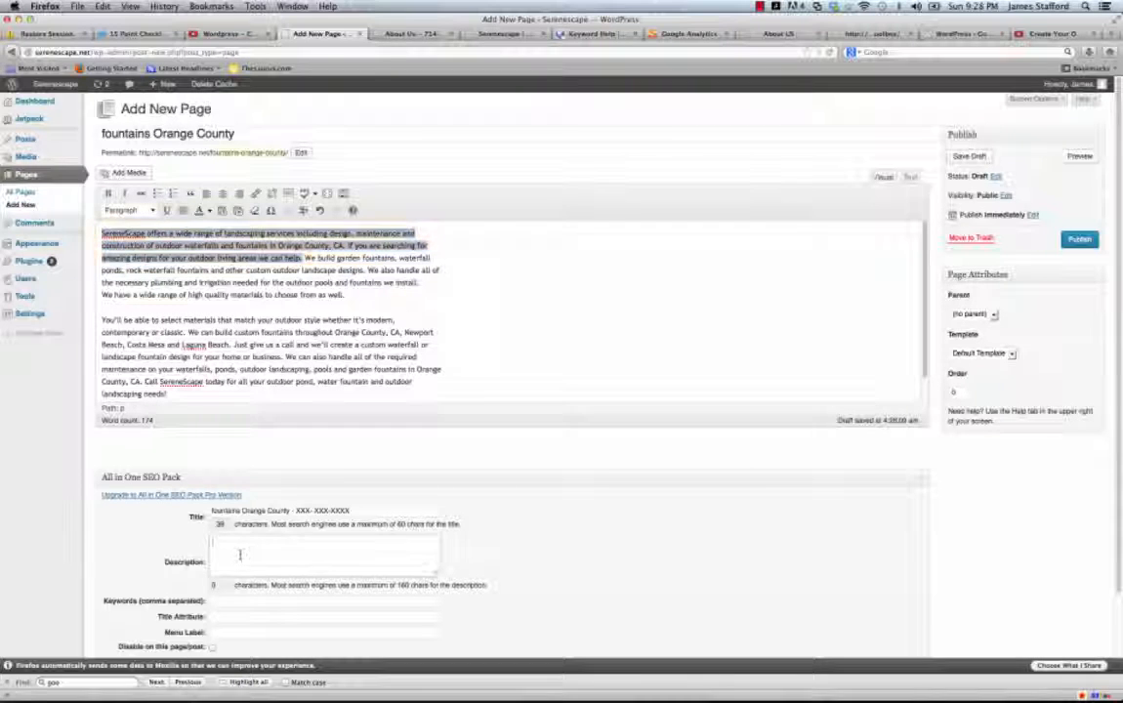
pyautogui.press('super+v')
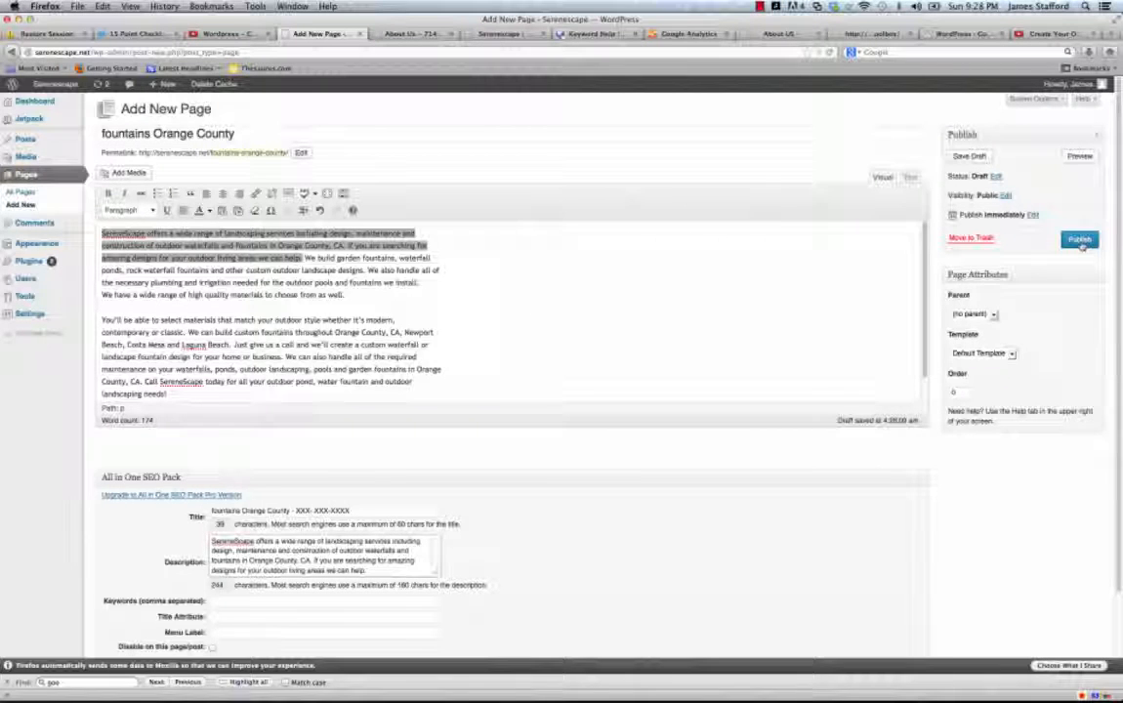
# Leave the page without a parent, choose the Full-width Page template, and publish.
pyautogui.click(993, 315)
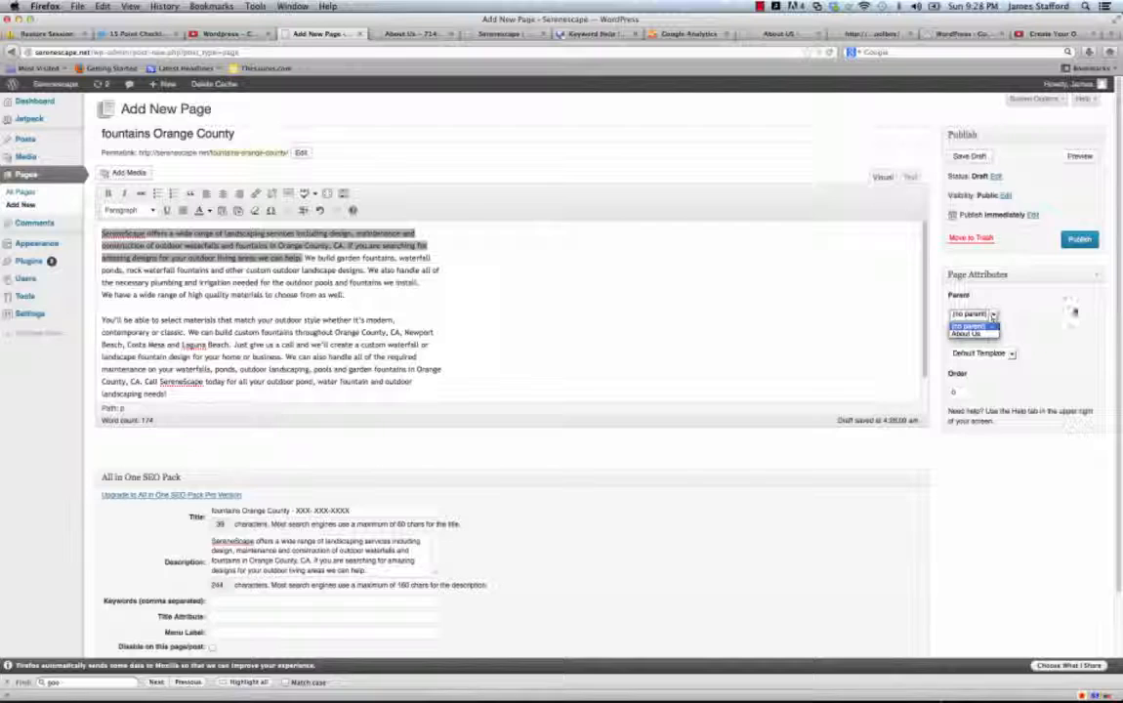
pyautogui.click(993, 317)
pyautogui.click(996, 353)
pyautogui.click(1007, 381)
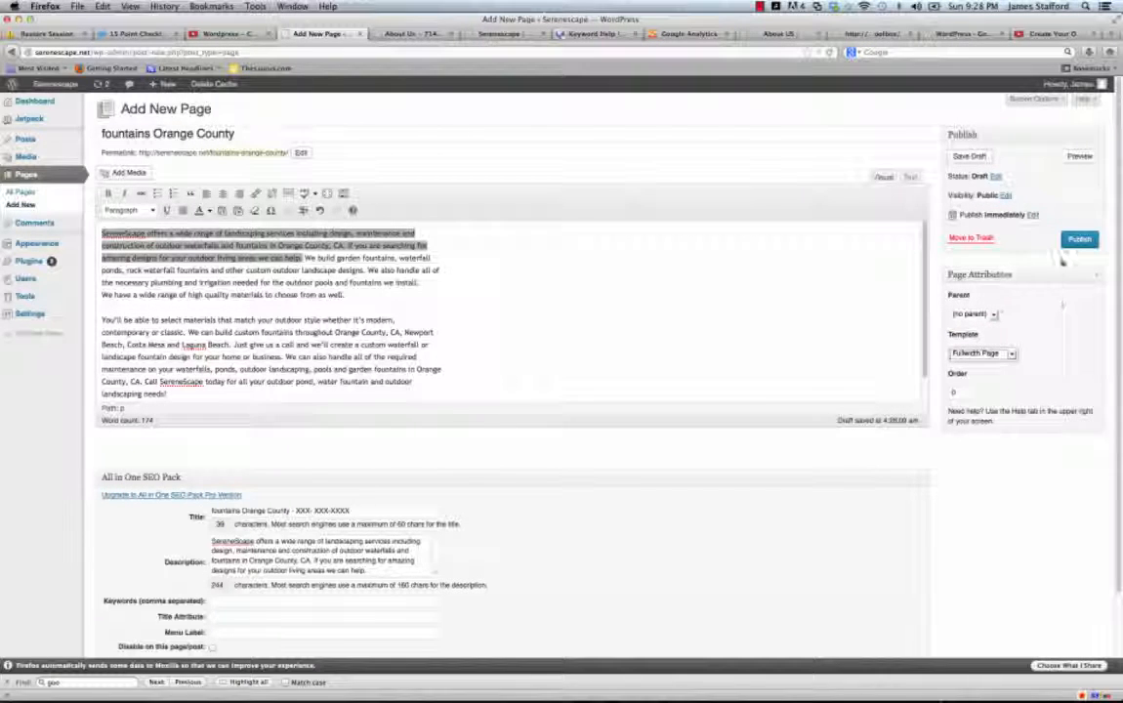
pyautogui.click(1071, 244)
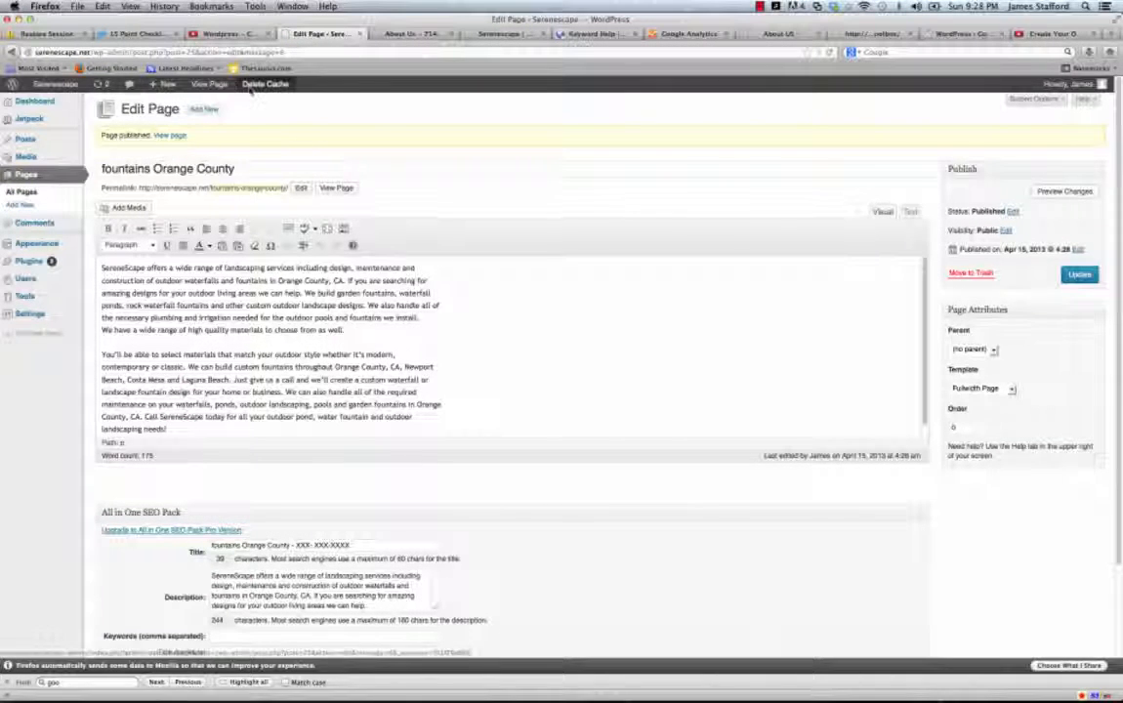
# Open the live fountains Orange County page in a new tab from the View Page link.
pyautogui.rightClick(217, 88)
pyautogui.click(222, 95)
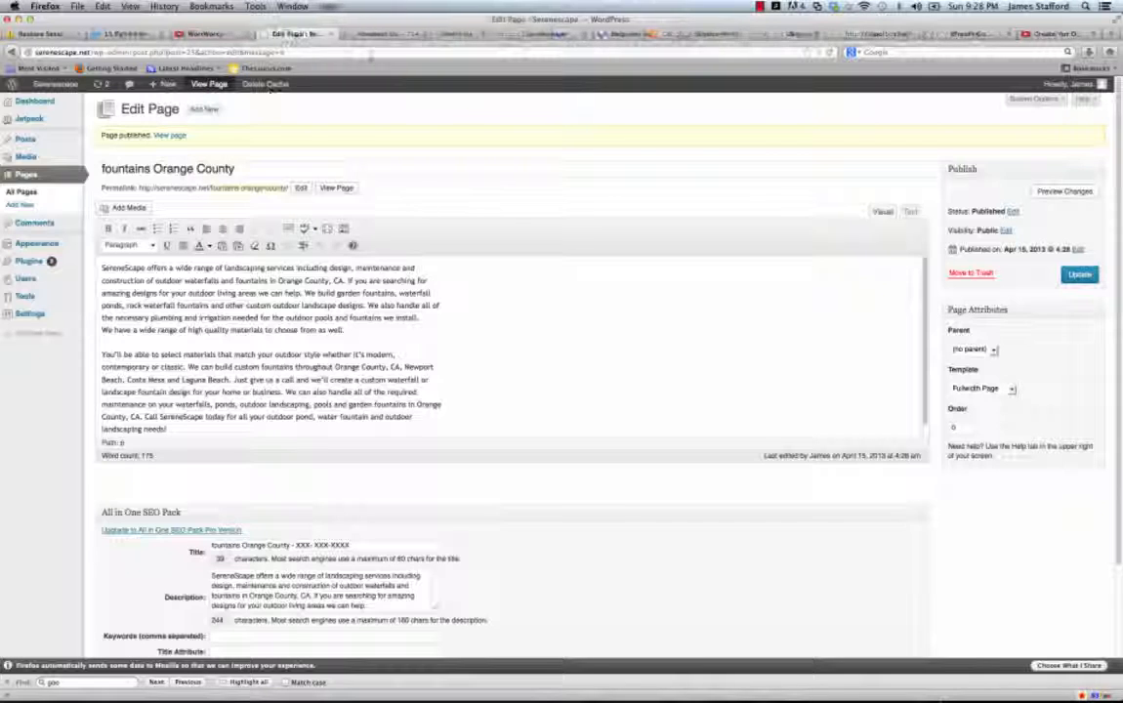
pyautogui.click(379, 34)
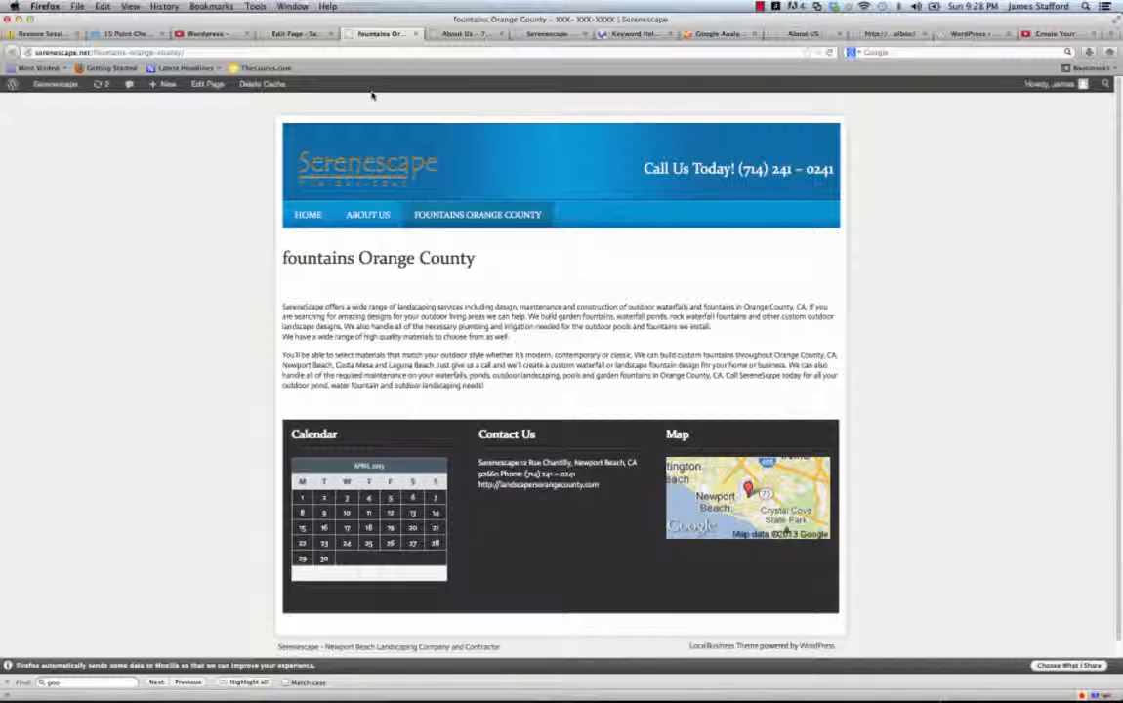
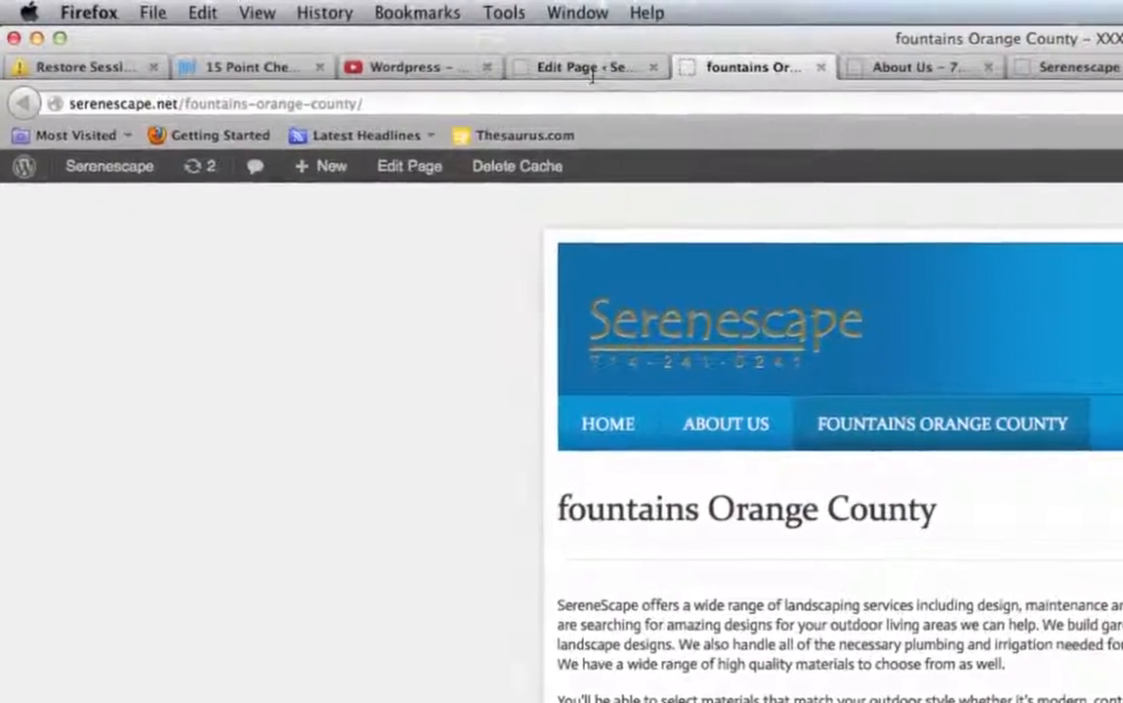
# Return to the fountains Orange County page editor and start a new blank page.
pyautogui.click(604, 71)
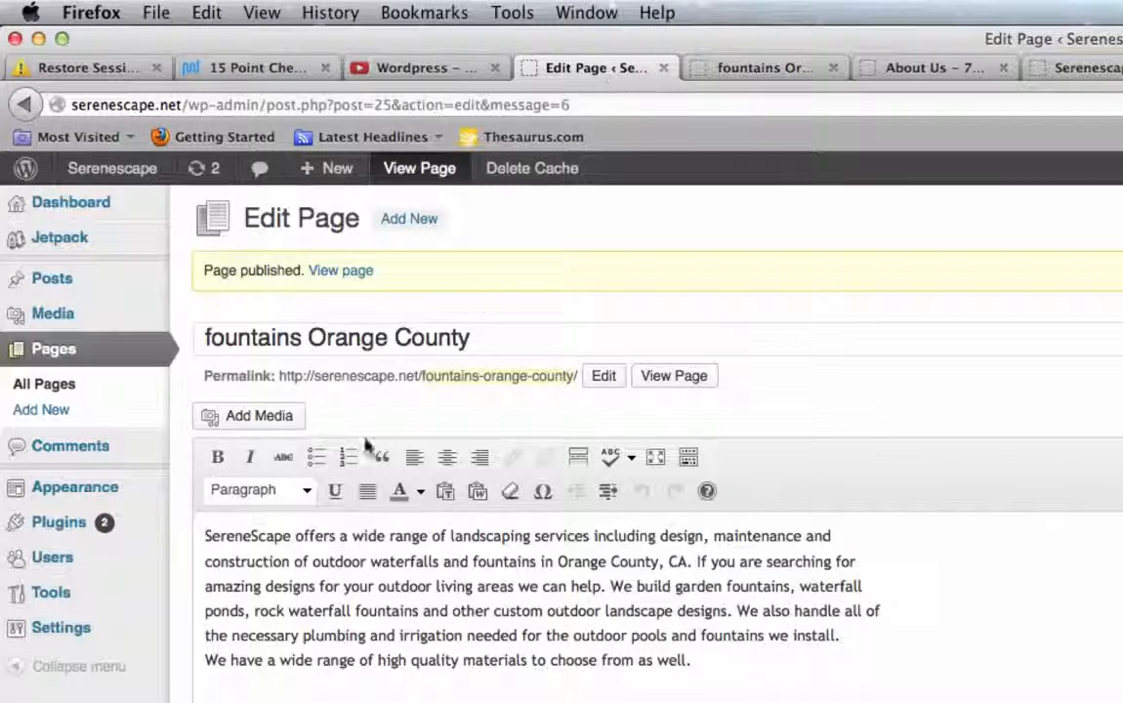
pyautogui.click(68, 411)
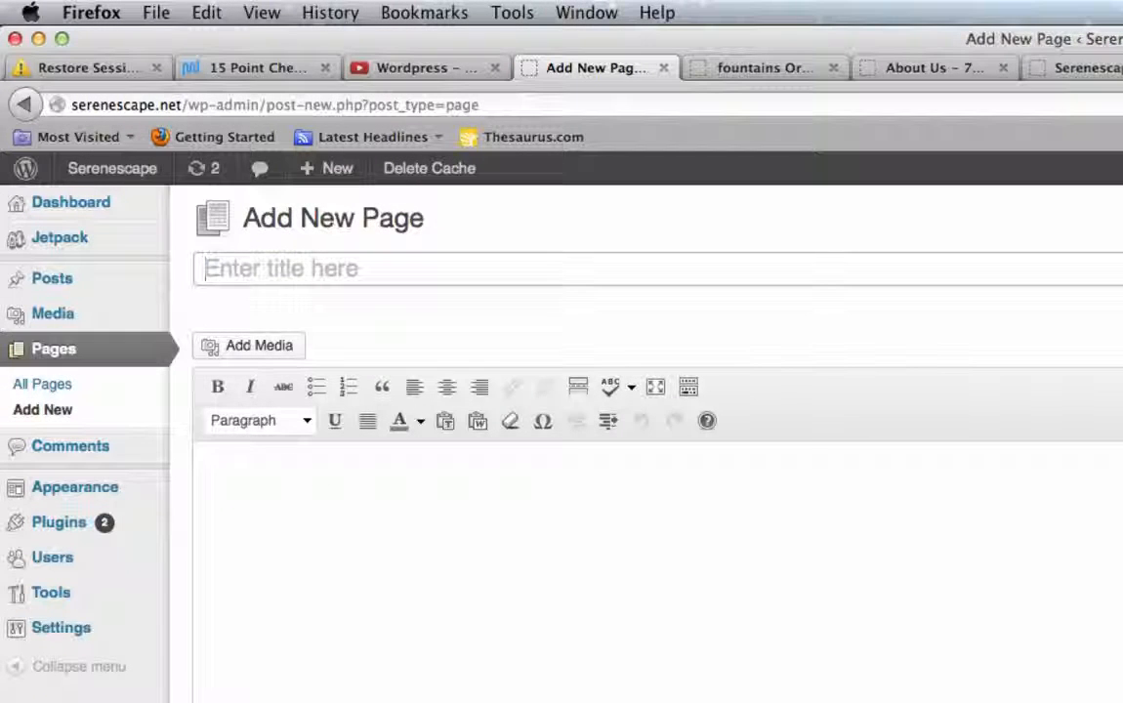
# Copy the landscape lighting text from the Word document.
pyautogui.click(625, 699)
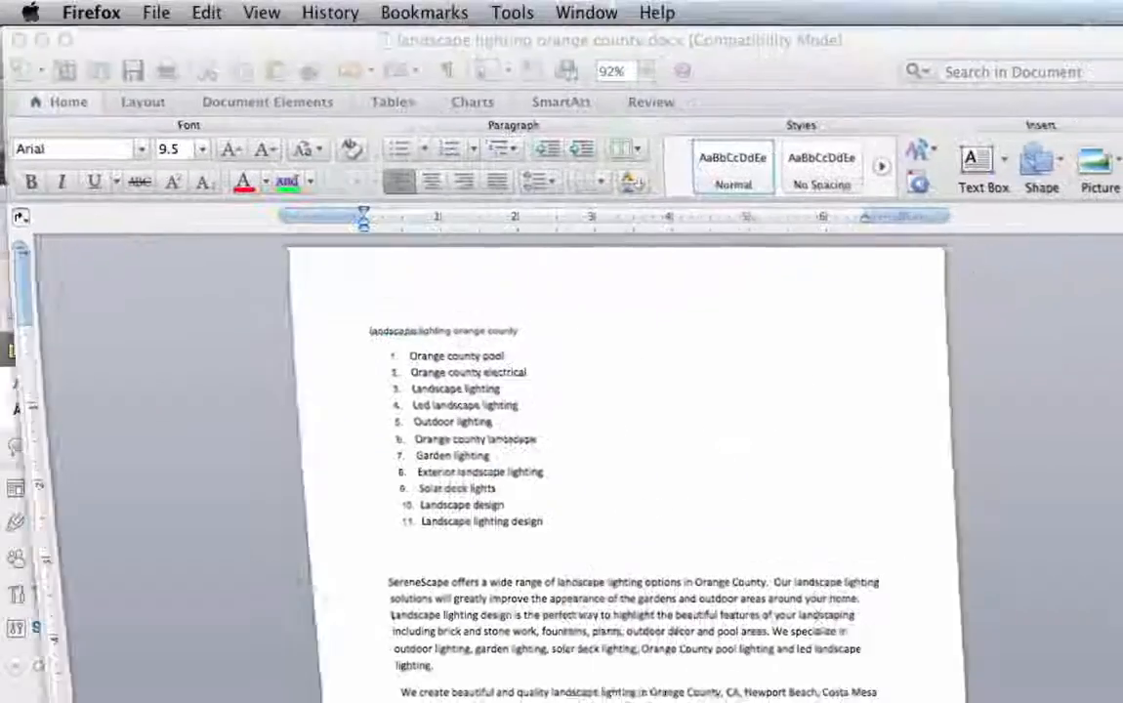
pyautogui.moveTo(586, 701); pyautogui.dragTo(358, 581)
pyautogui.rightClick(432, 610)
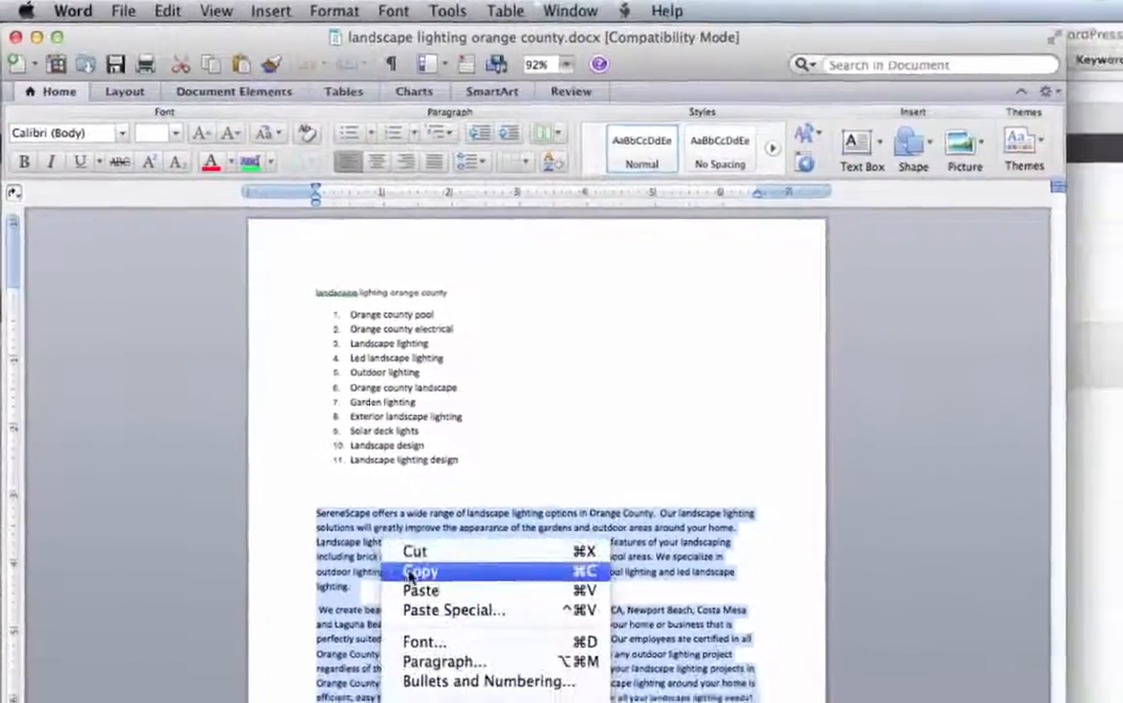
pyautogui.click(411, 576)
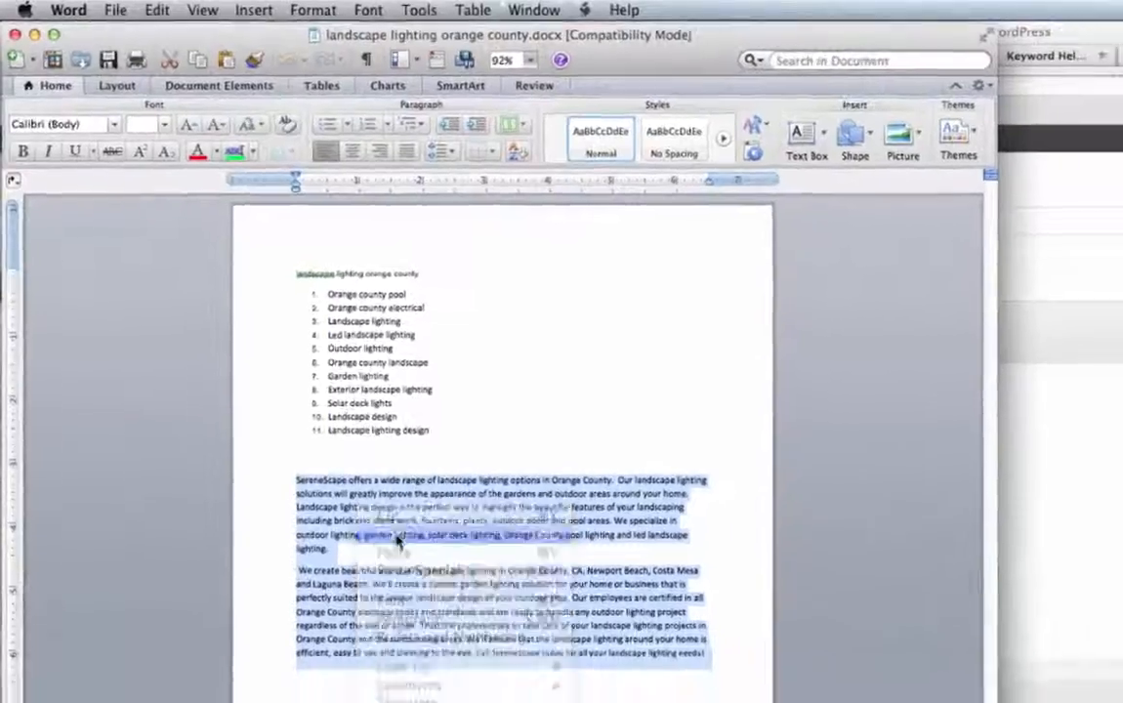
# Paste the lighting text into the new page body.
pyautogui.press('super+Tab')
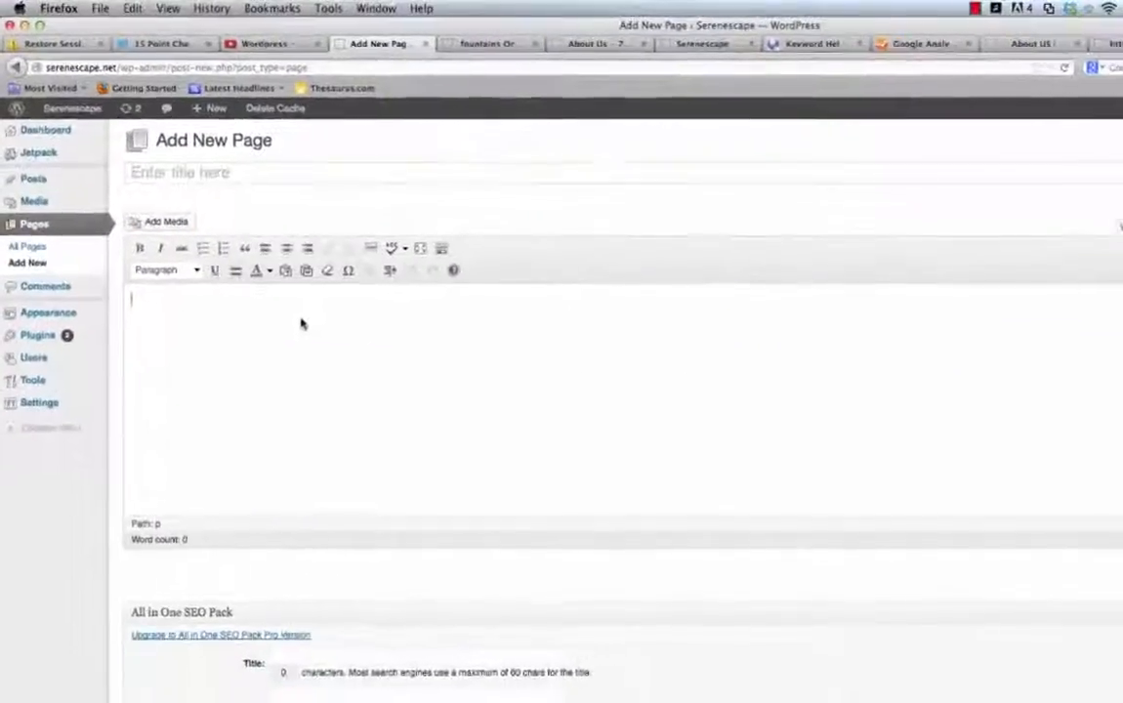
pyautogui.rightClick(302, 323)
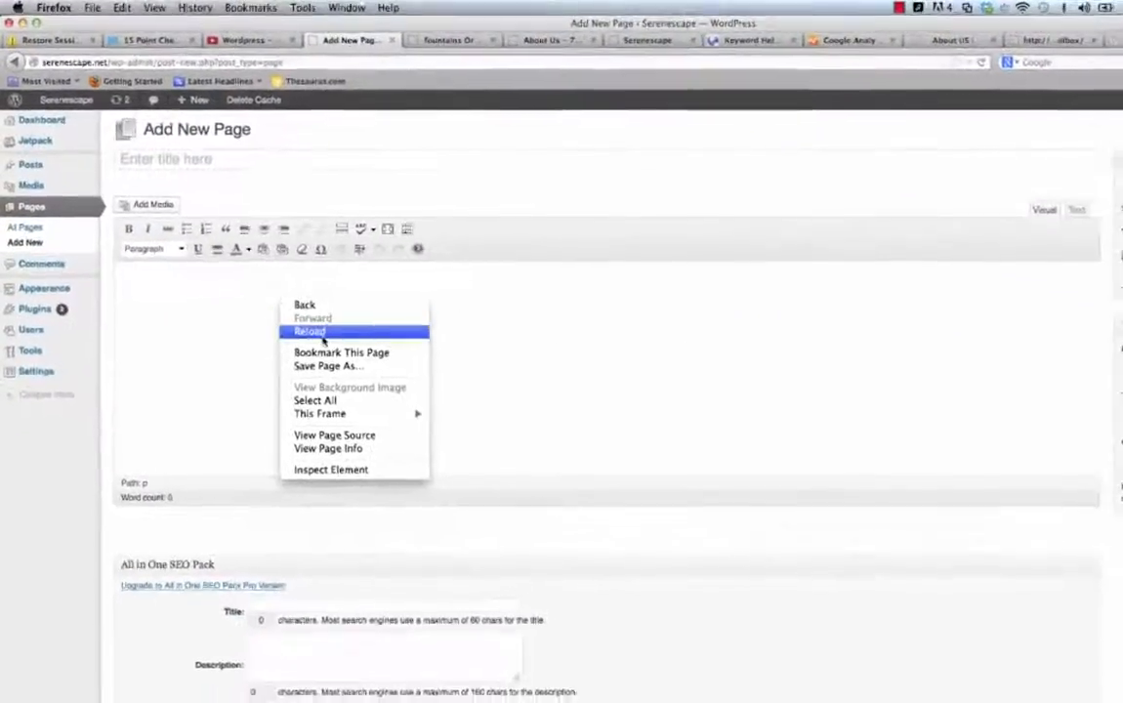
pyautogui.click(221, 366)
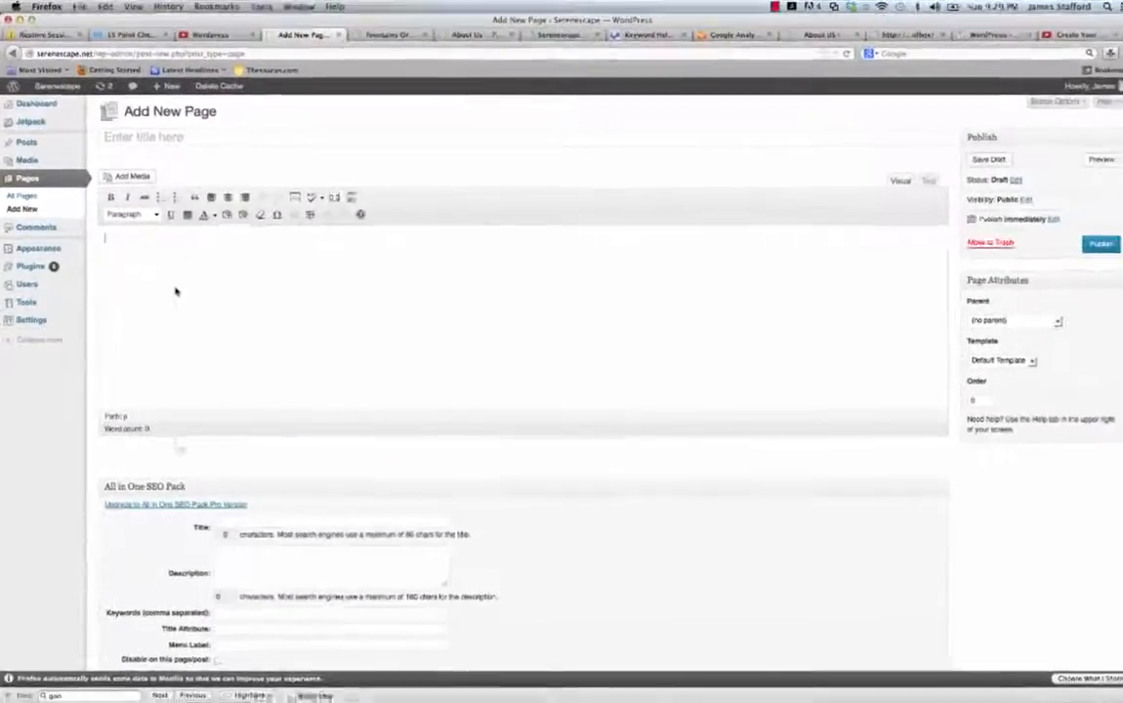
pyautogui.rightClick(175, 291)
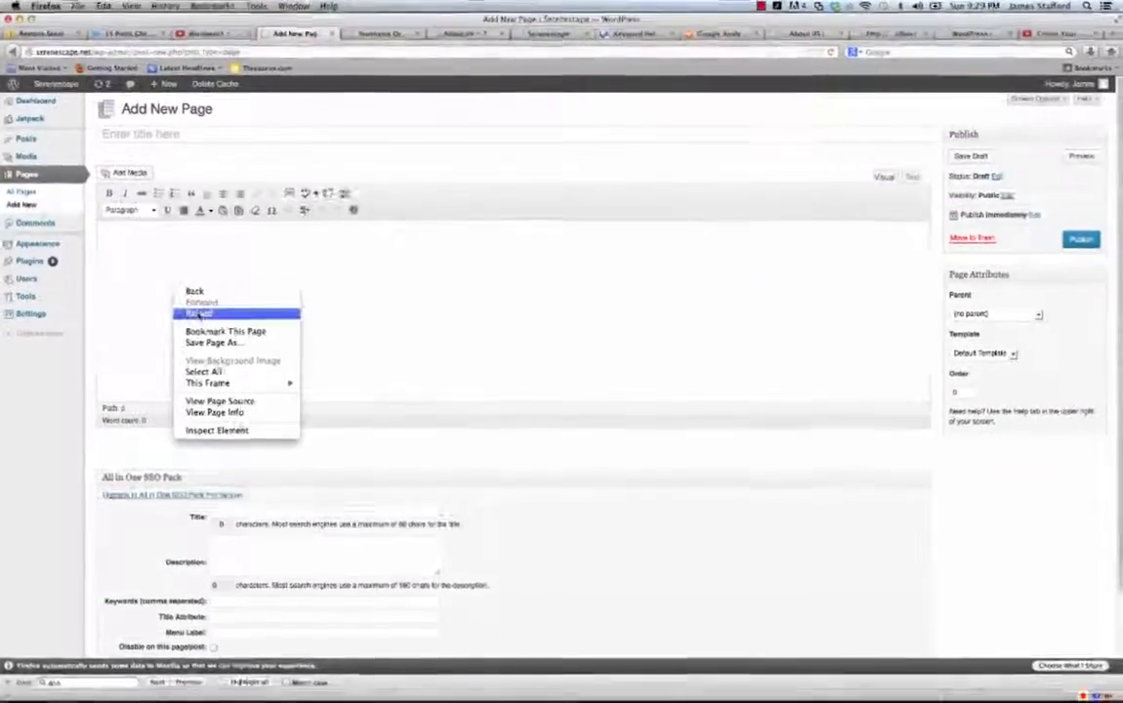
pyautogui.click(144, 272)
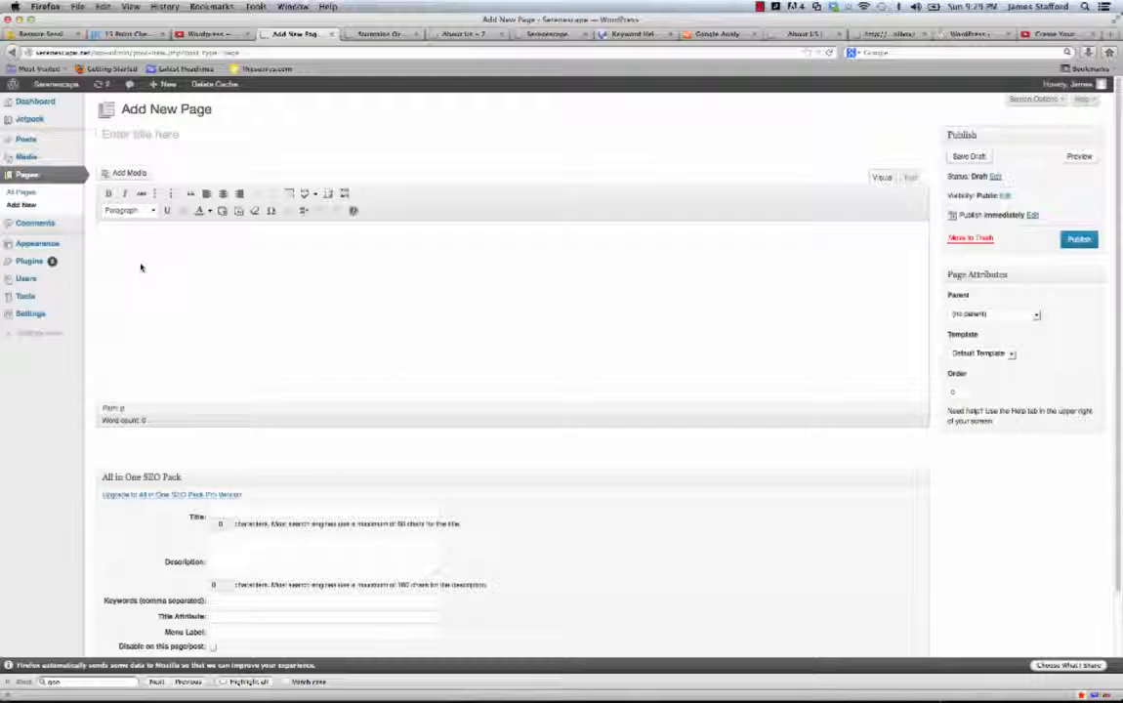
pyautogui.press('super+v')
# Space the two paragraphs apart and select the phrase 'lighting options in Orange County'.
pyautogui.click(179, 294)
pyautogui.press('Return')
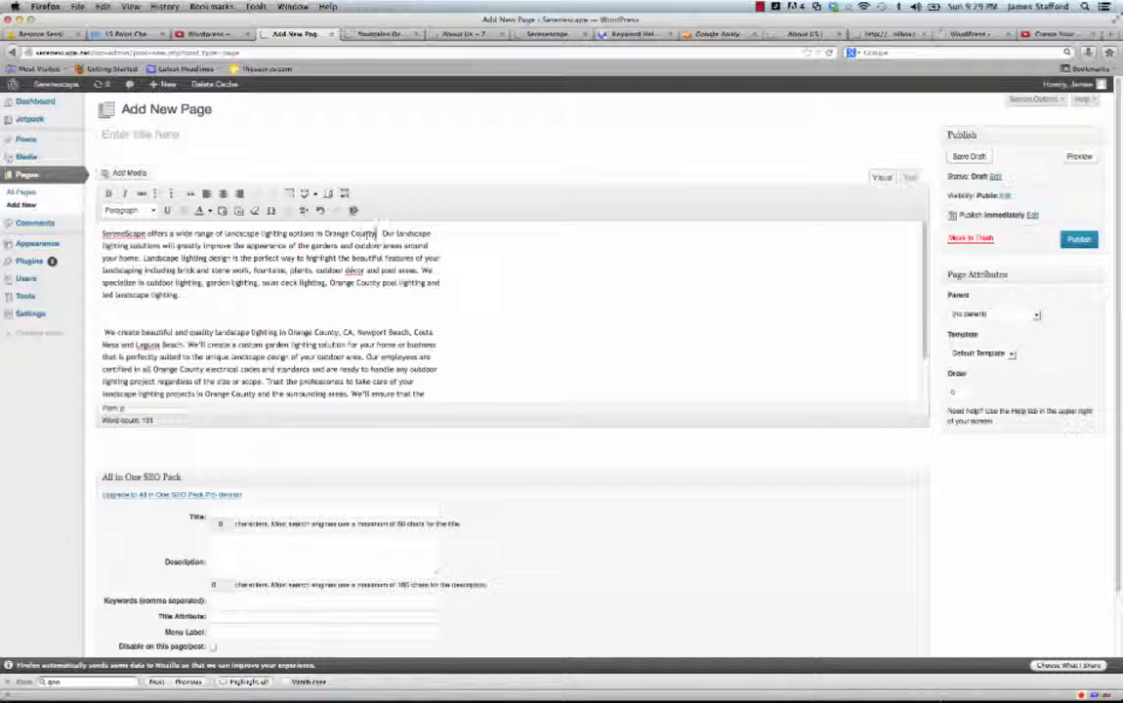
pyautogui.moveTo(372, 236); pyautogui.dragTo(257, 231)
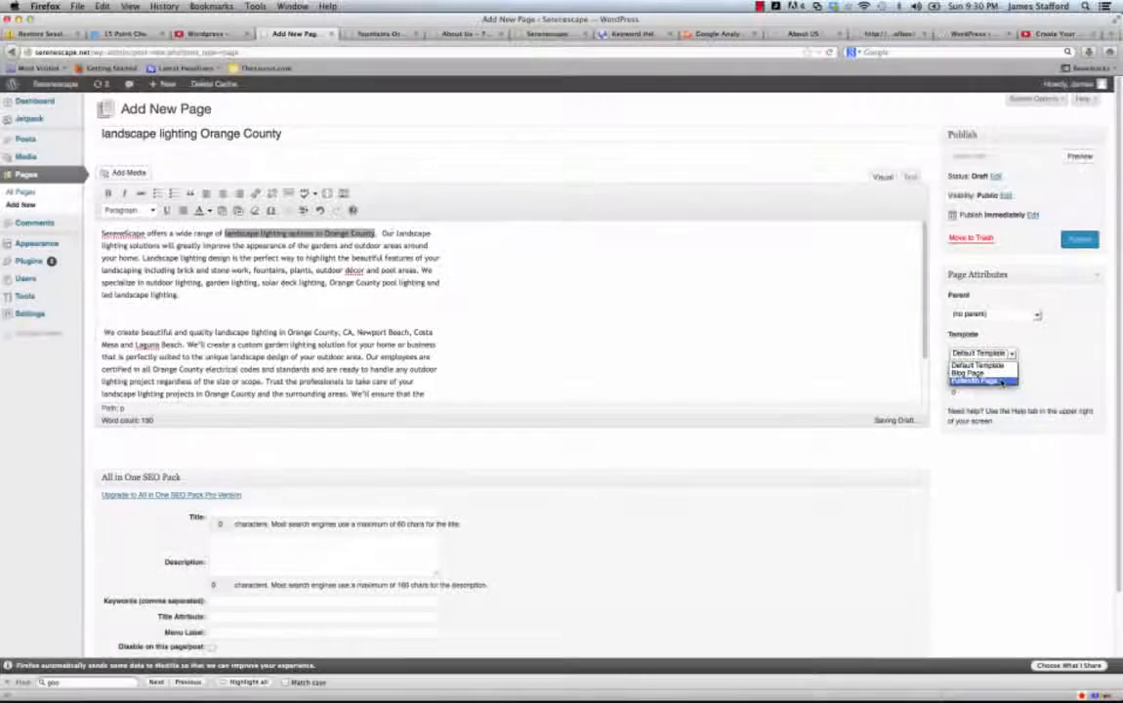
# Choose the Fullwidth Page template and copy the page title into the SEO title.
pyautogui.click(1001, 383)
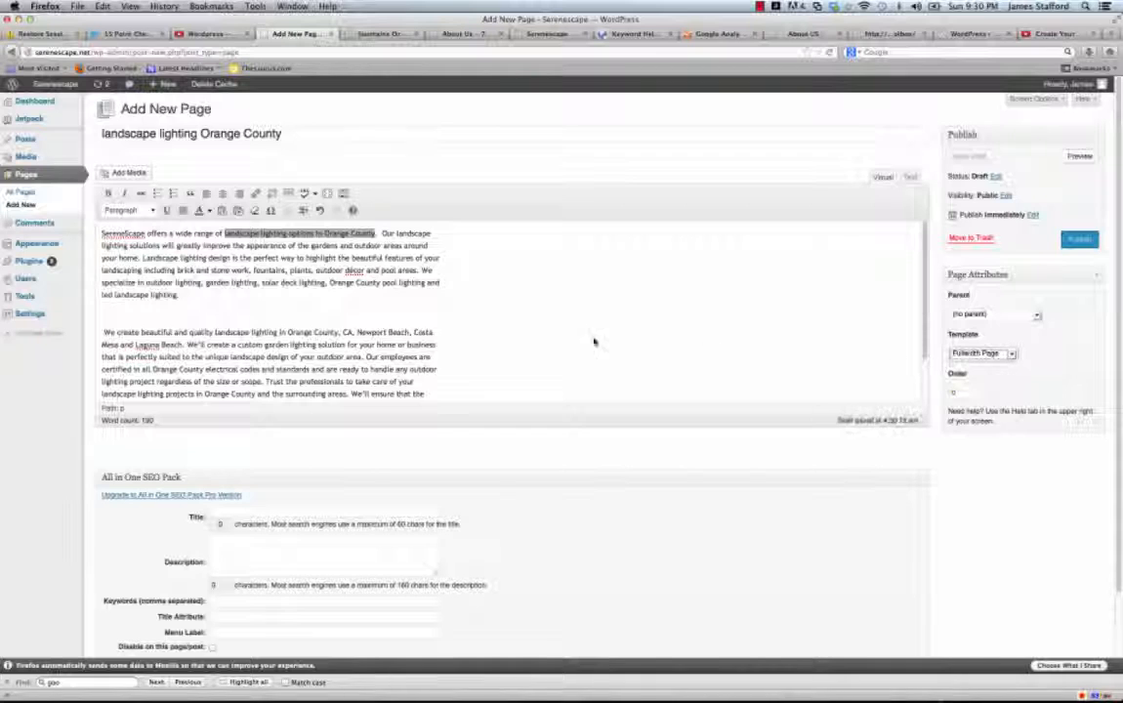
pyautogui.tripleClick(210, 132)
pyautogui.rightClick(243, 134)
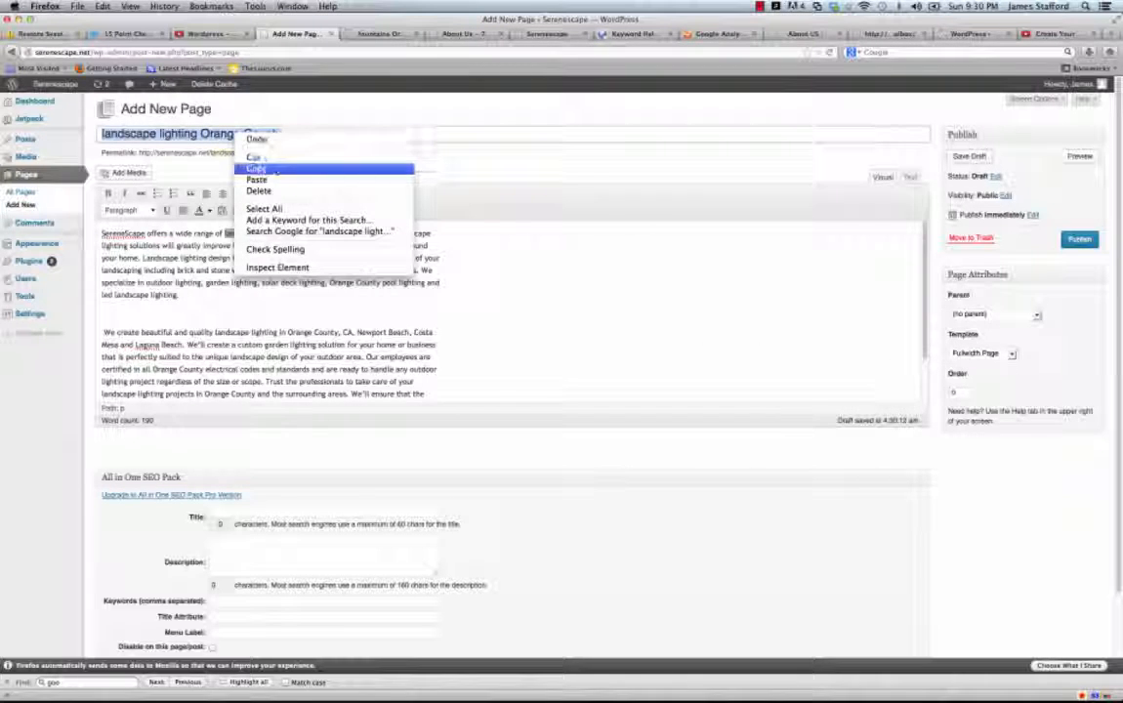
pyautogui.click(257, 168)
pyautogui.click(259, 511)
pyautogui.rightClick(259, 512)
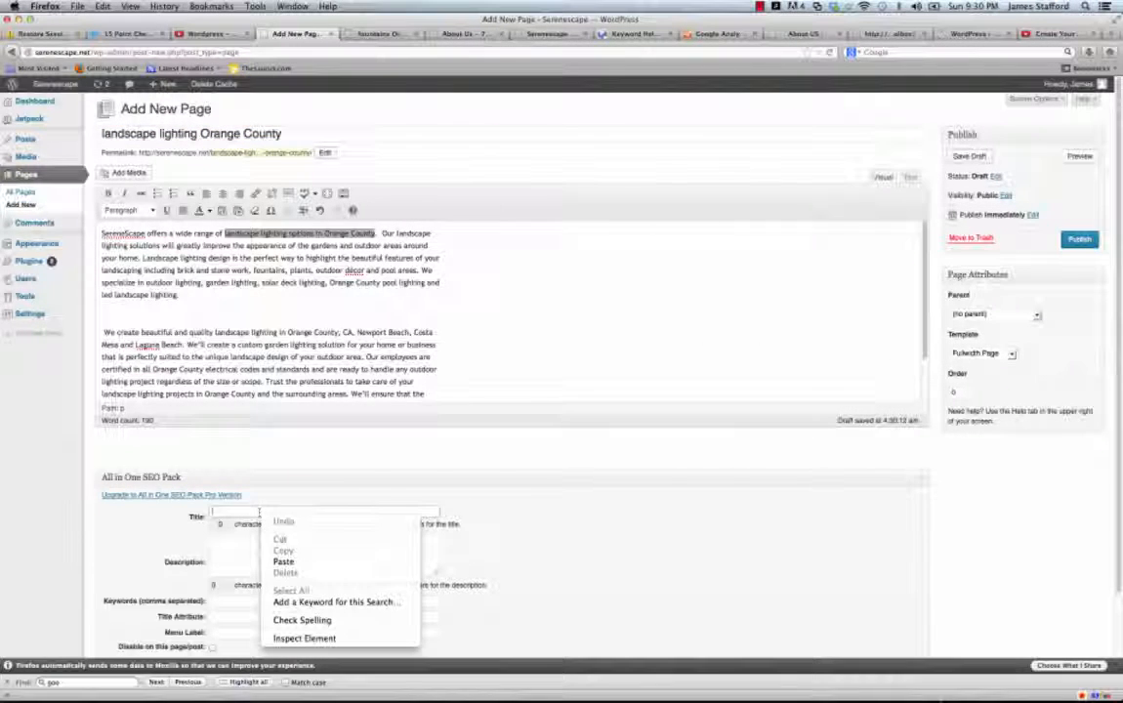
pyautogui.click(288, 557)
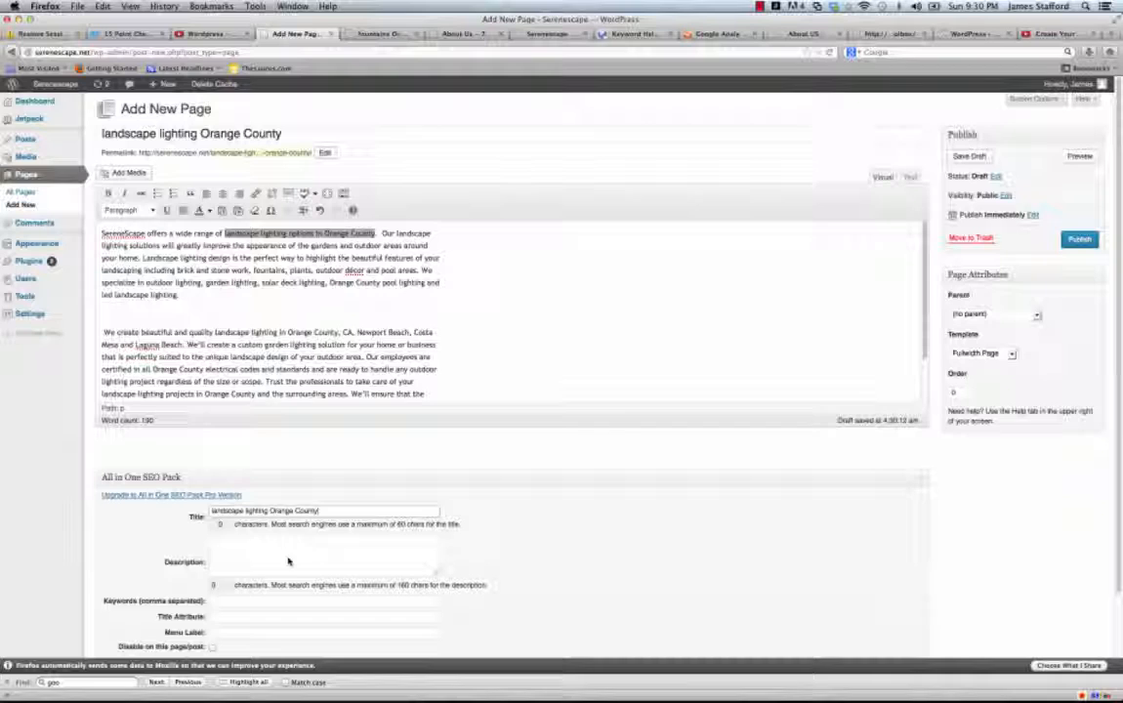
# Copy the opening sentences of the body into the SEO description.
pyautogui.click(218, 293)
pyautogui.moveTo(142, 259)
pyautogui.mouseDown()
pyautogui.moveTo(112, 232)
pyautogui.moveTo(263, 245)
pyautogui.moveTo(142, 258)
pyautogui.mouseUp()
pyautogui.click(112, 232)
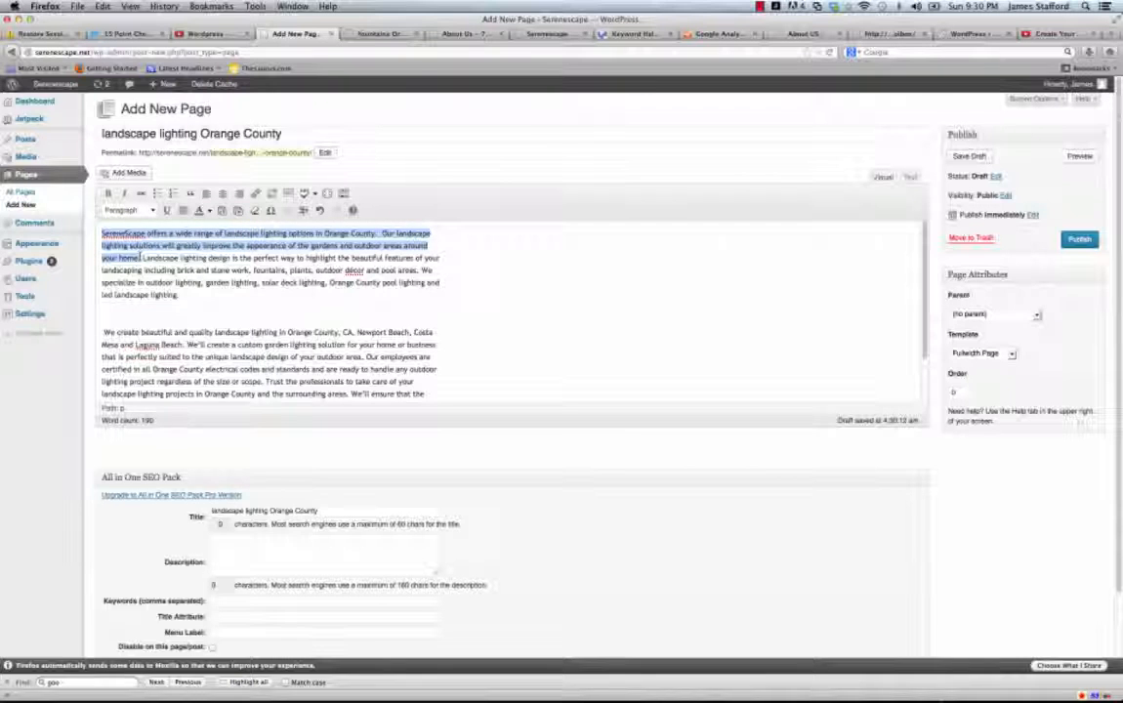
pyautogui.rightClick(130, 247)
pyautogui.click(278, 504)
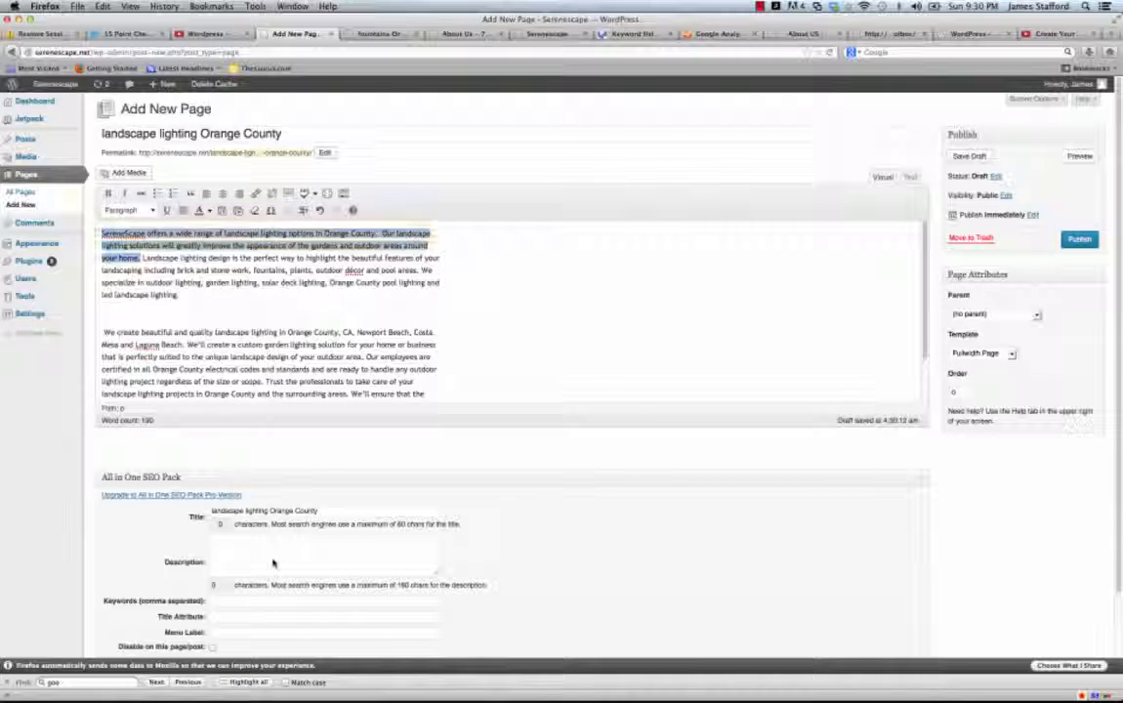
pyautogui.rightClick(273, 560)
pyautogui.click(297, 607)
# Append a phone number to the SEO title and publish the page.
pyautogui.click(345, 512)
pyautogui.write('|')
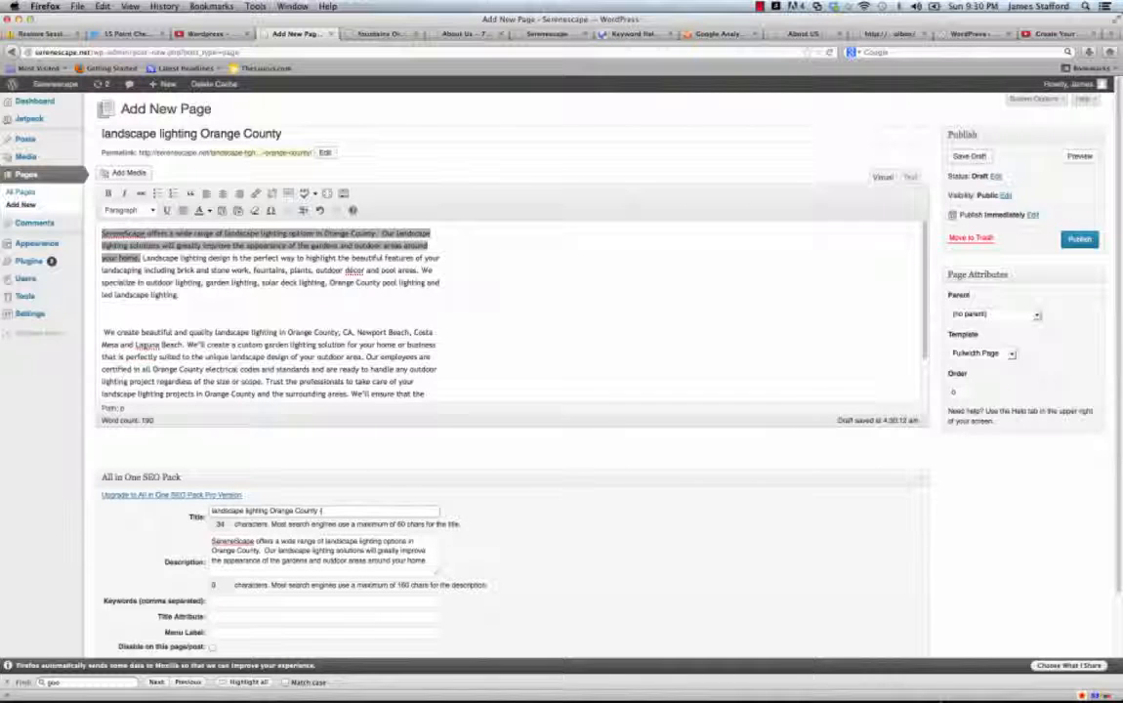
pyautogui.write(' XXX- XXX')
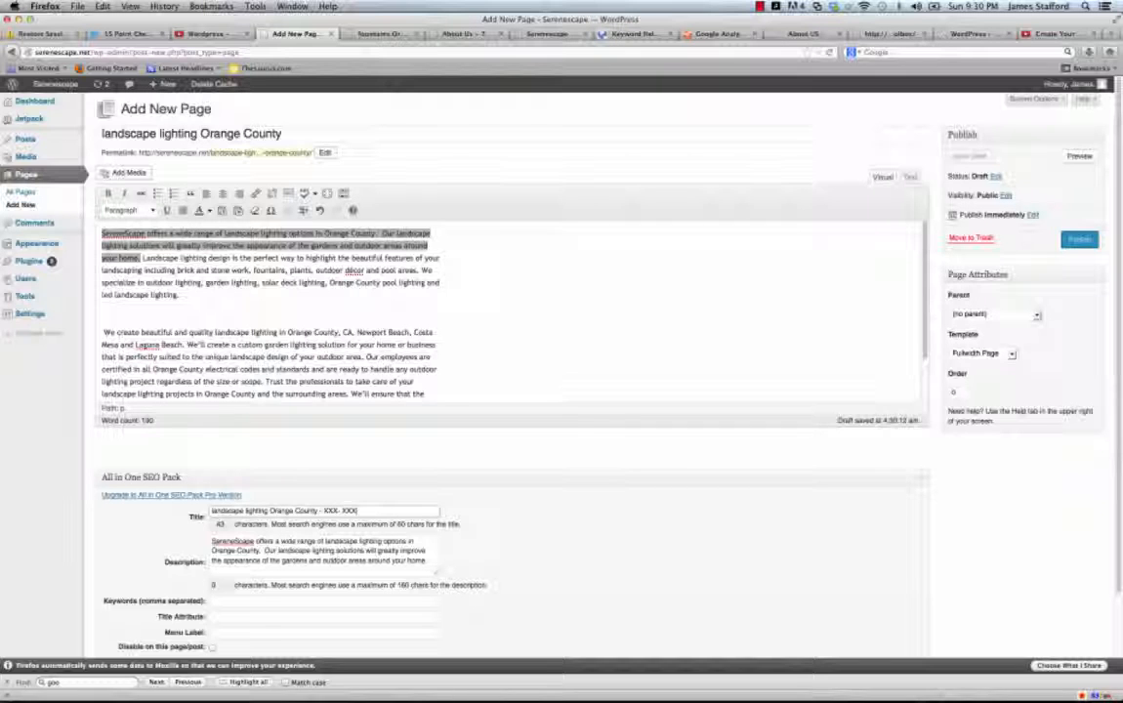
pyautogui.write('- XX')
pyautogui.write('XXXX')
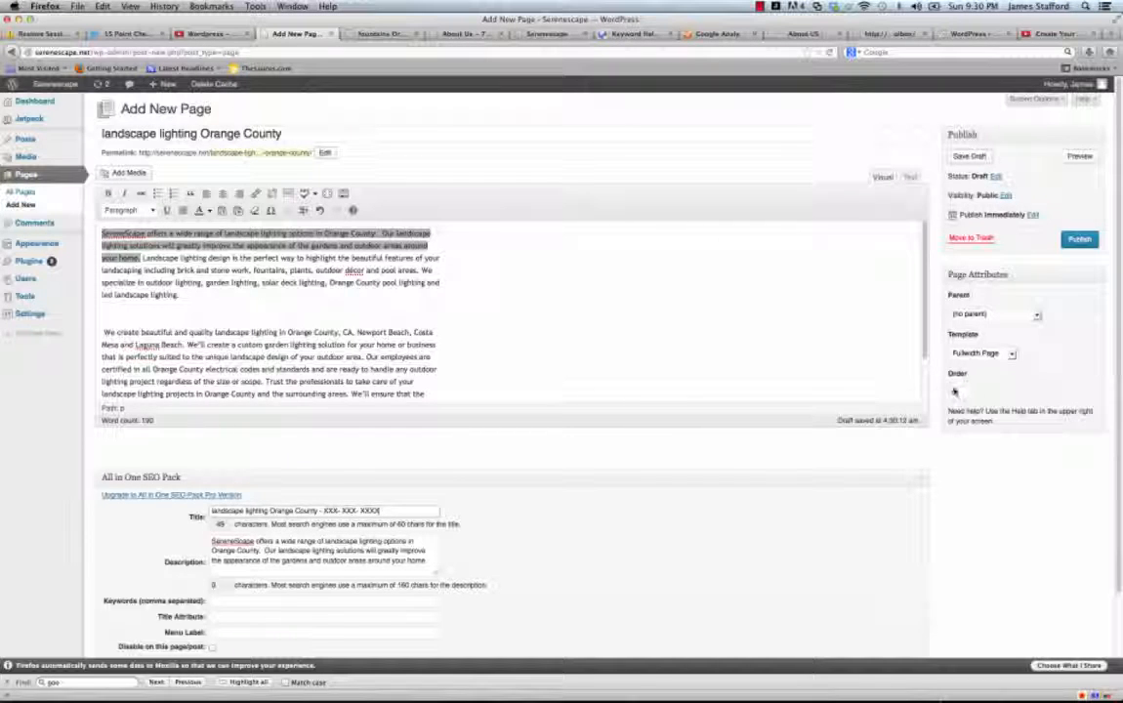
pyautogui.click(1078, 240)
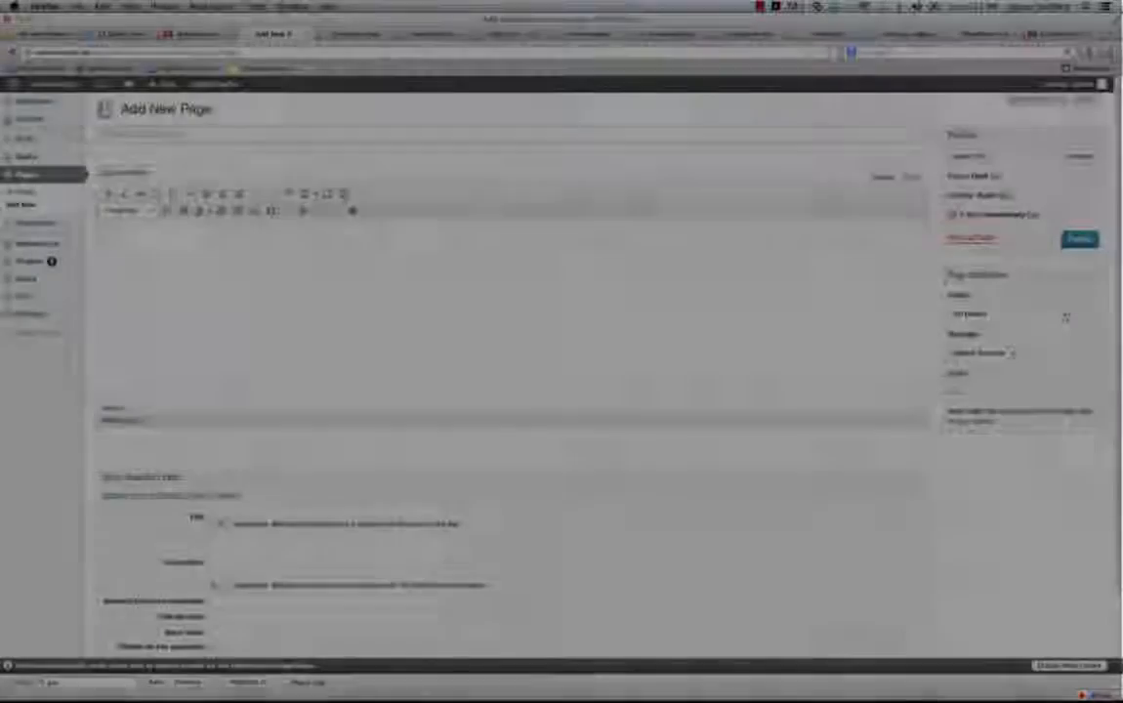
# Title the new page 'Services', begin its SEO title, and check the page template list.
pyautogui.write('Ser')
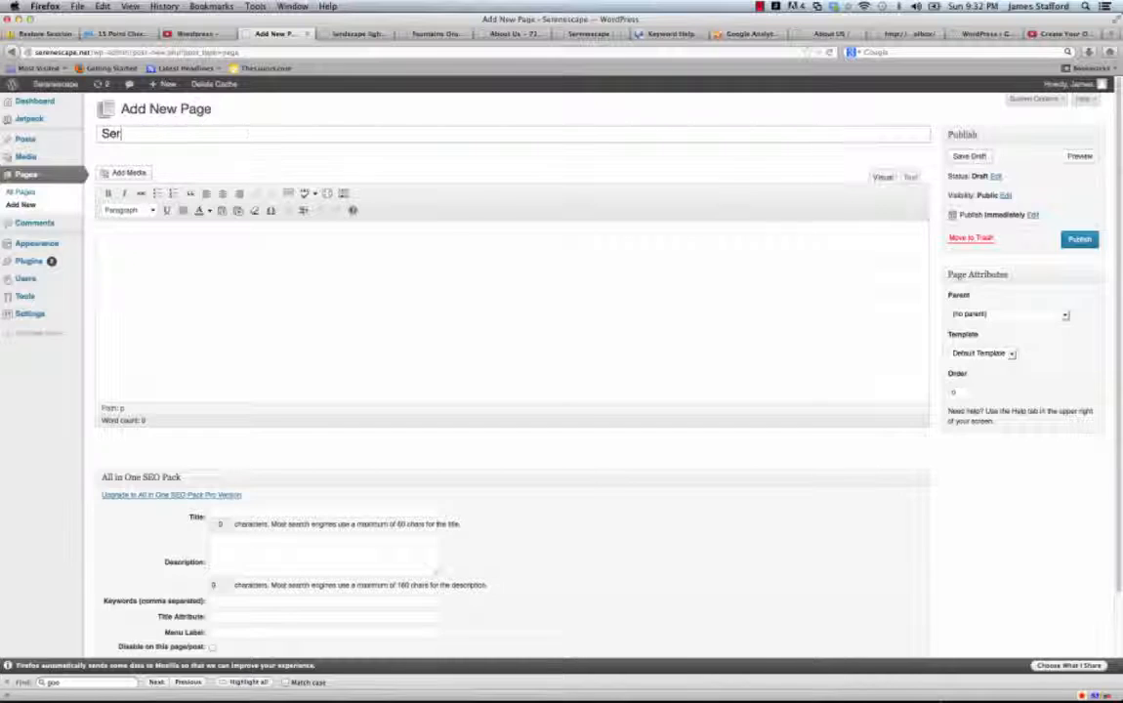
pyautogui.write('vcies')
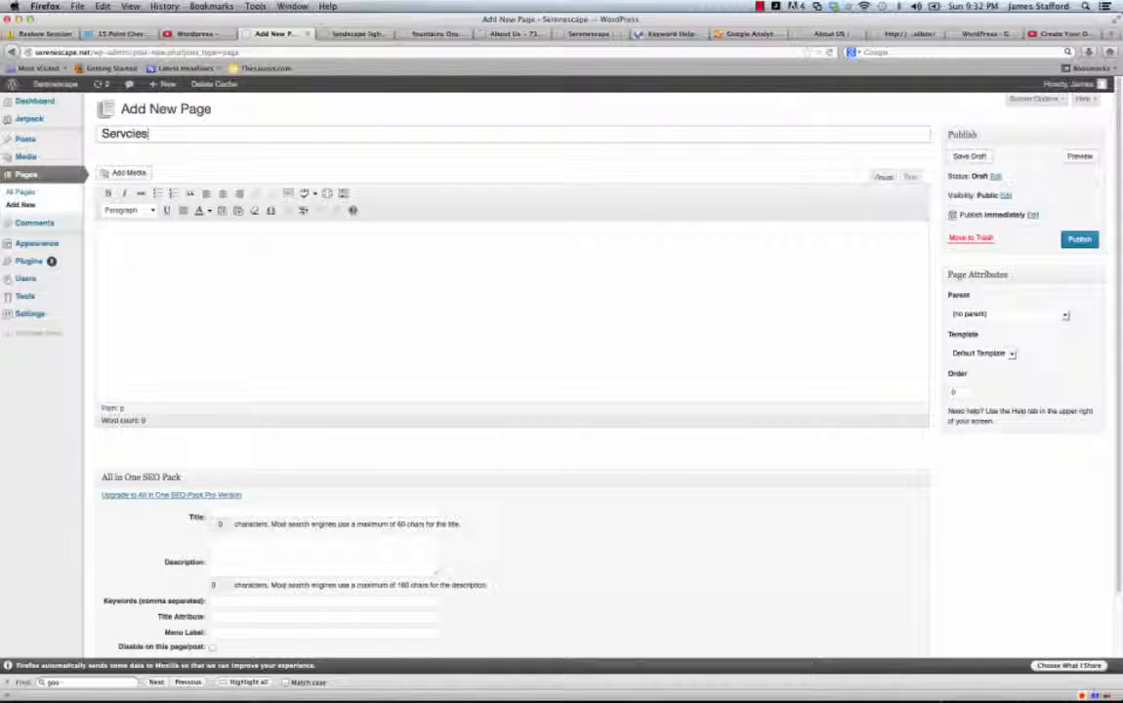
pyautogui.press('BackSpace')
pyautogui.press('BackSpace')
pyautogui.press('BackSpace')
pyautogui.press('BackSpace')
pyautogui.write('ices')
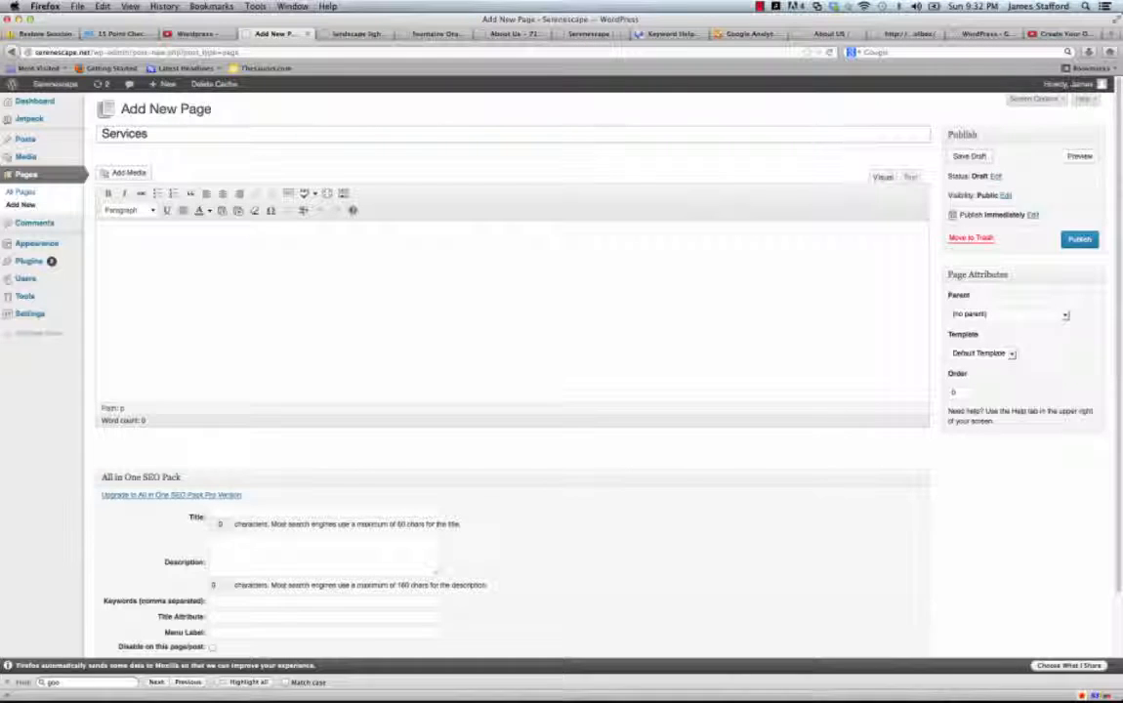
pyautogui.click(221, 508)
pyautogui.write('Ser')
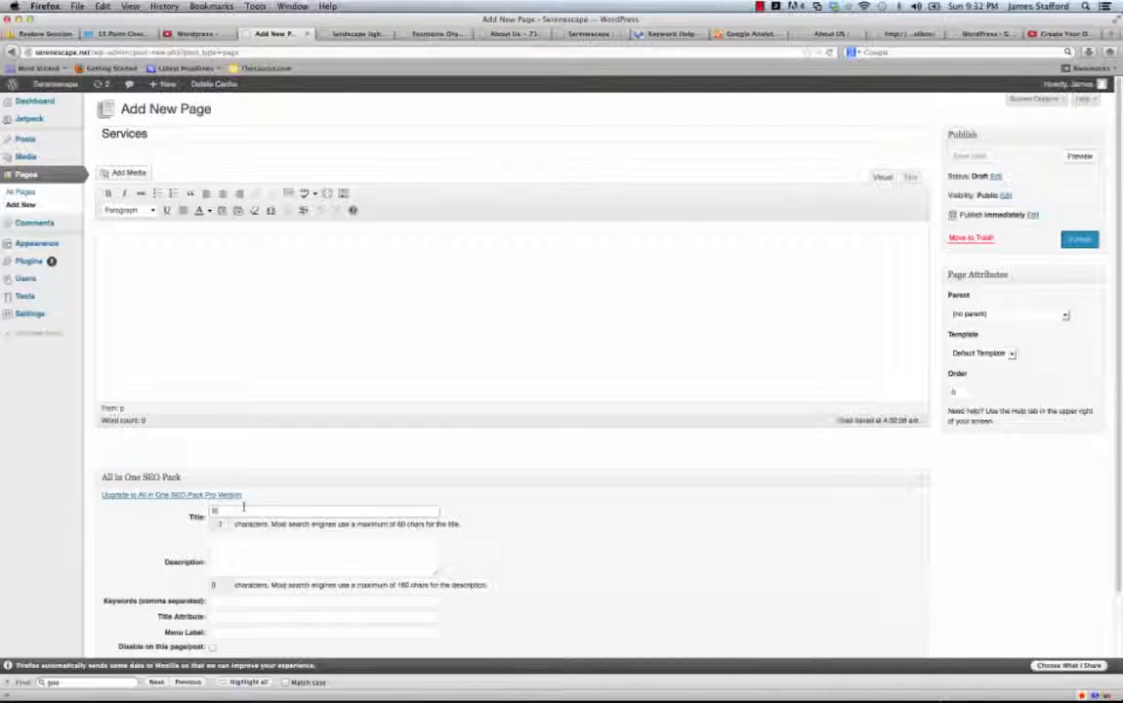
pyautogui.write('vic')
pyautogui.press('BackSpace')
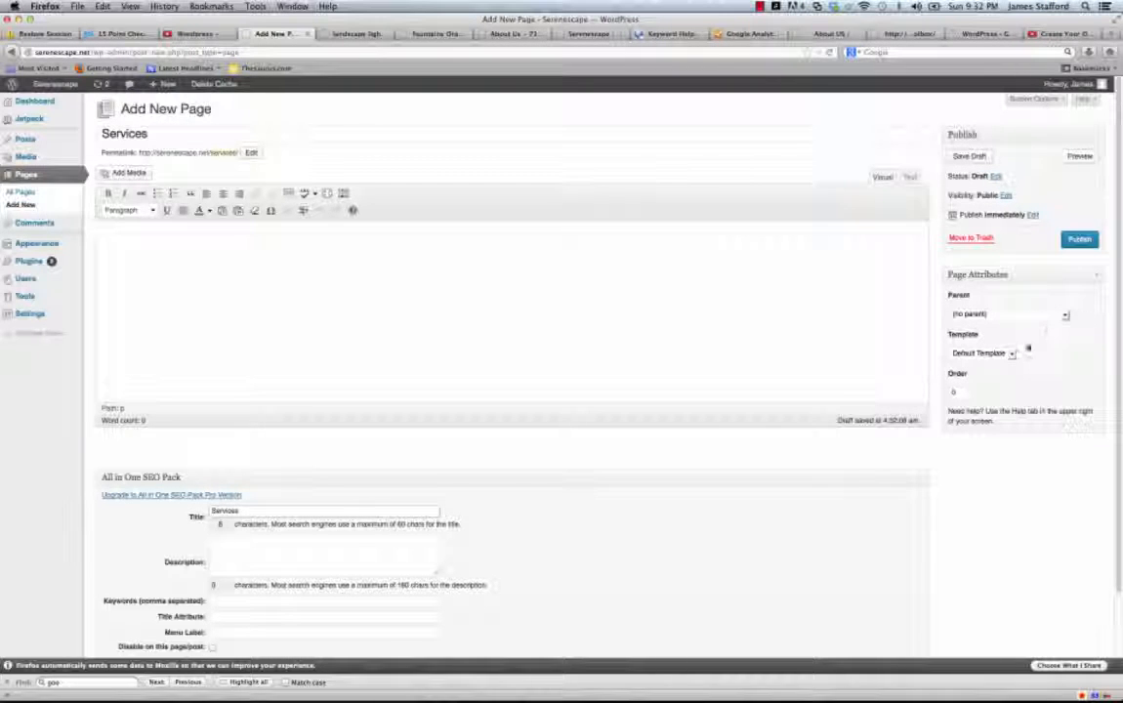
pyautogui.click(1012, 354)
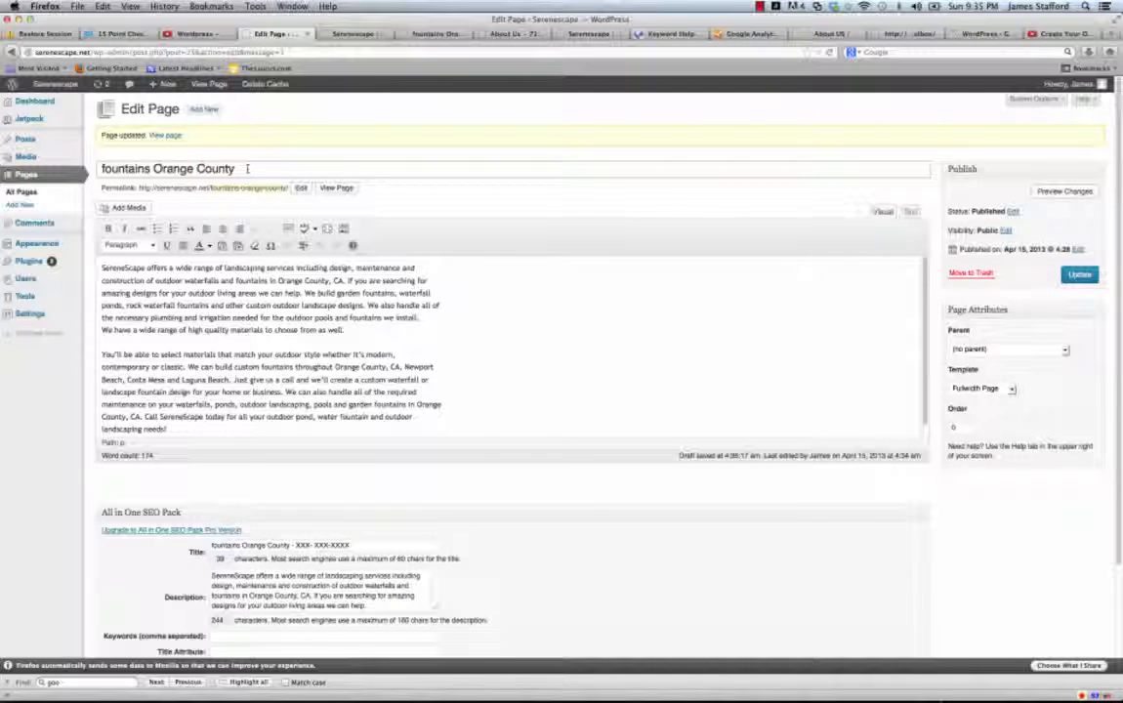
# Keep the Fullwidth Page template, set Services as parent page, and update.
pyautogui.click(1013, 390)
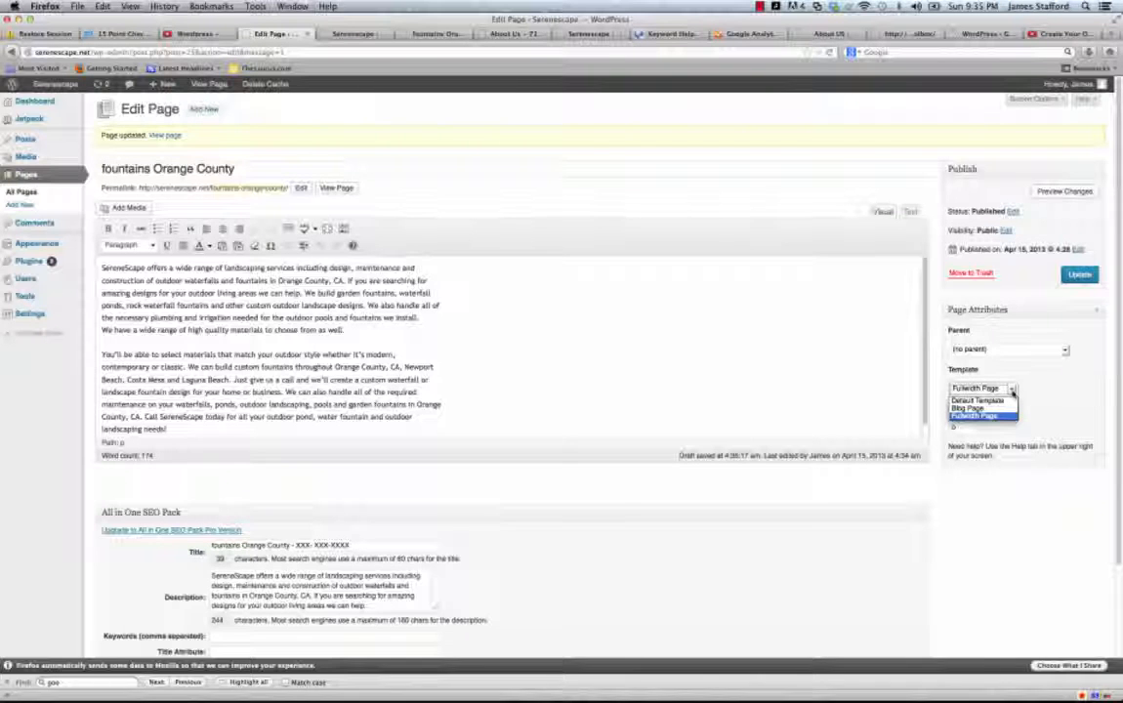
pyautogui.click(1013, 391)
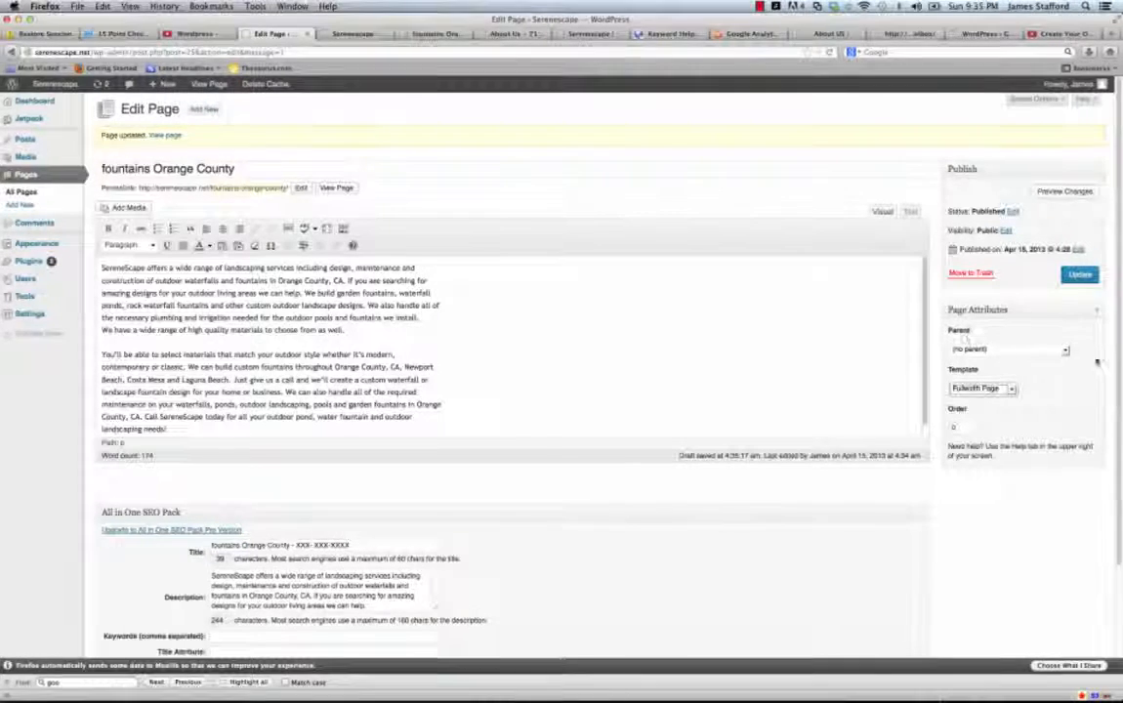
pyautogui.click(1065, 351)
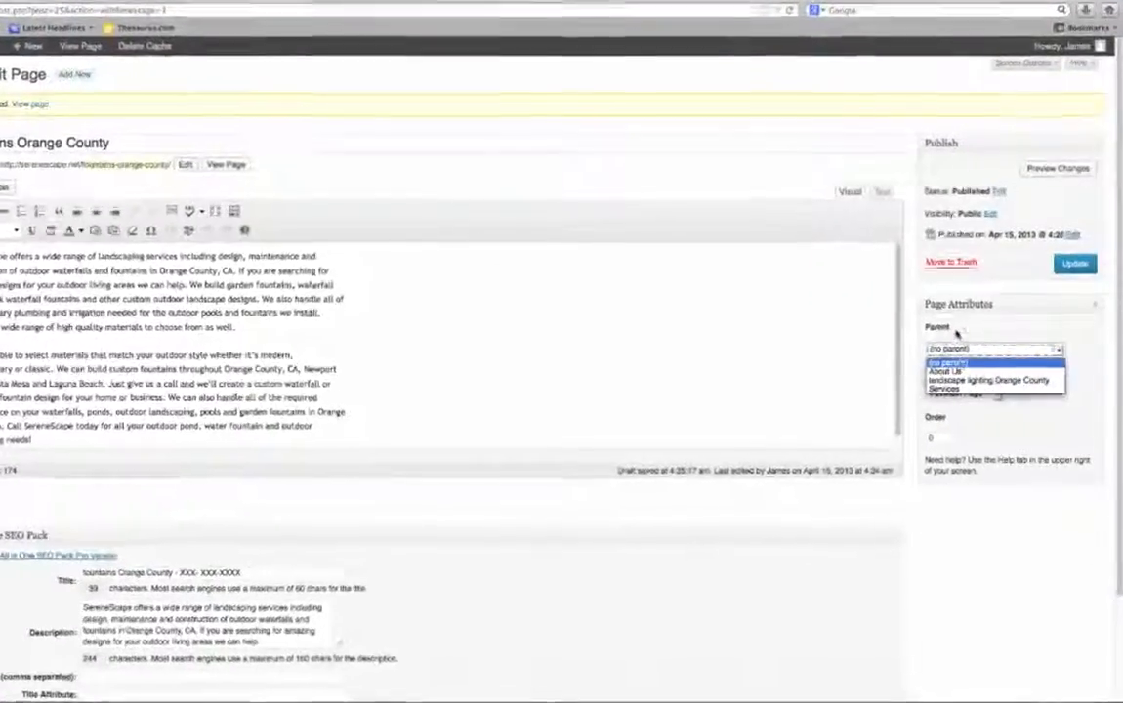
pyautogui.click(947, 391)
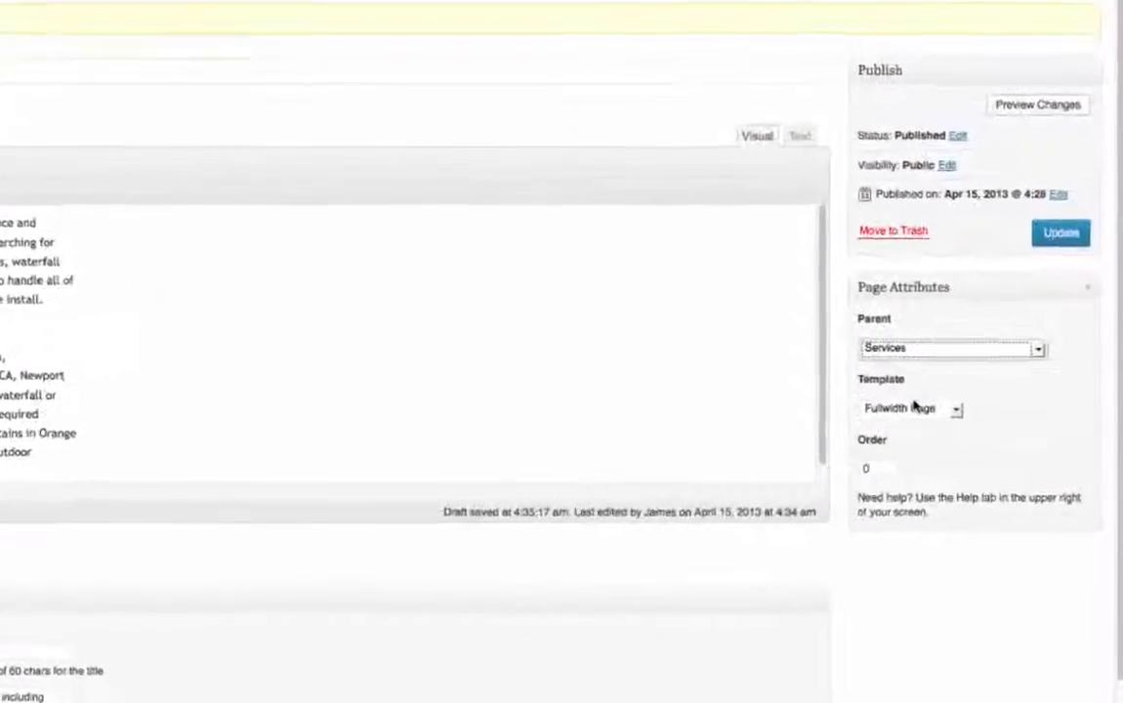
pyautogui.click(1056, 225)
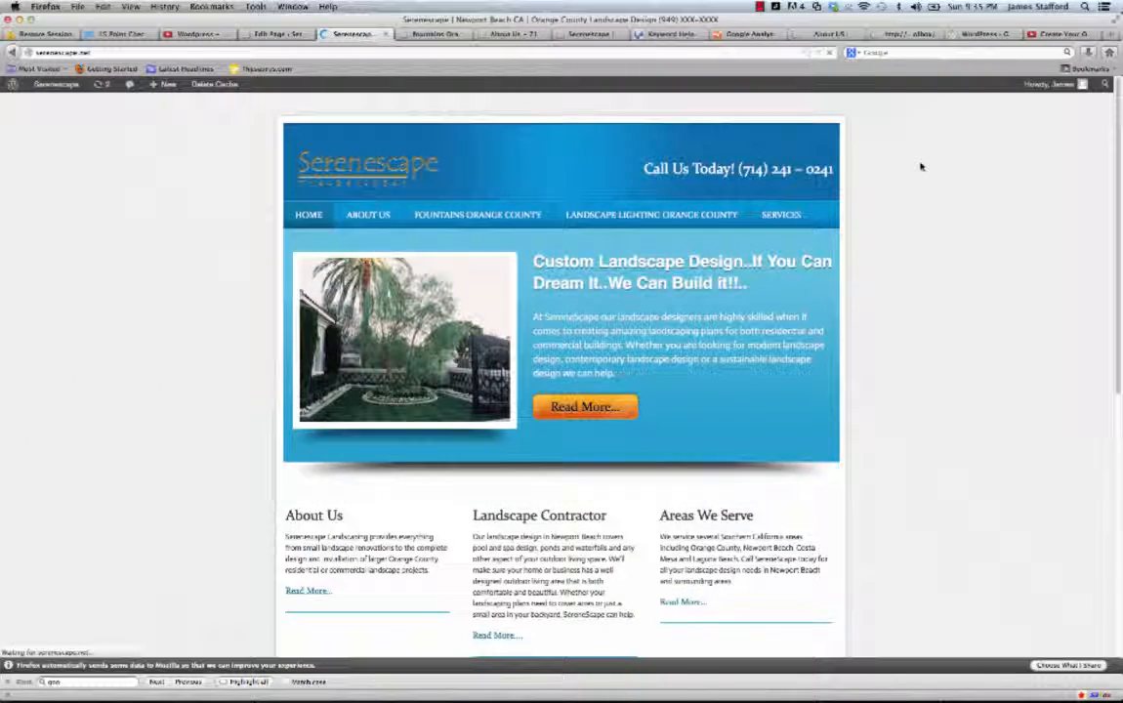
# Set Services as parent of the landscape lighting Orange County page and update it.
pyautogui.moveTo(636, 221)
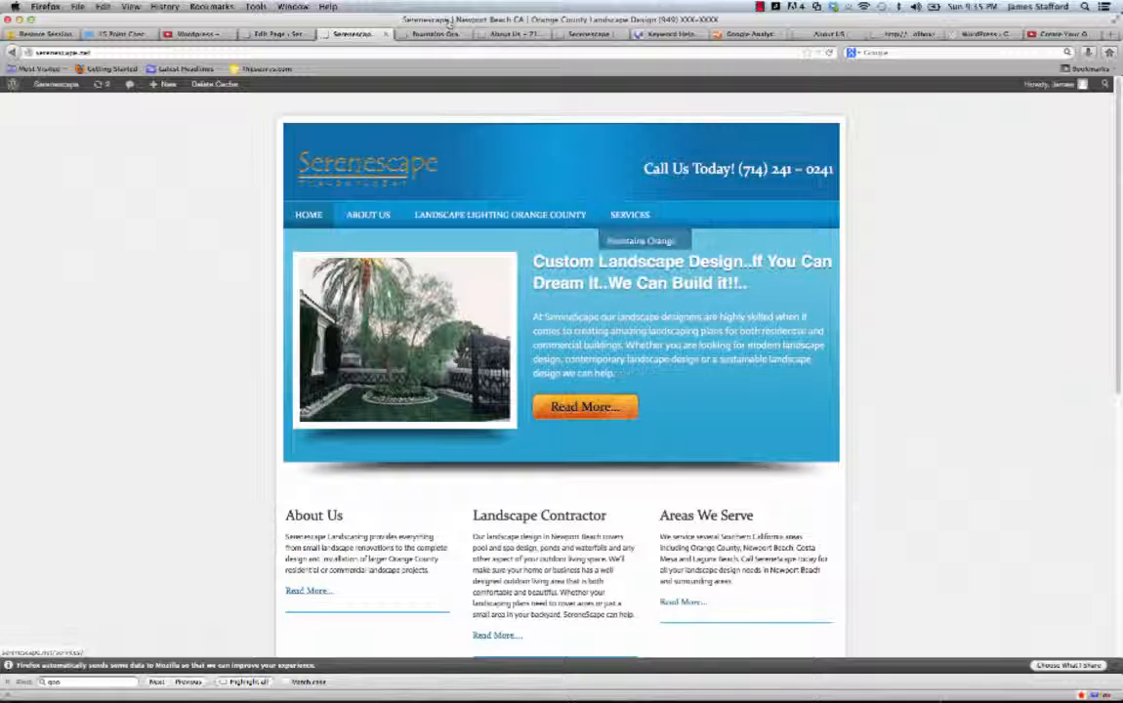
pyautogui.click(290, 35)
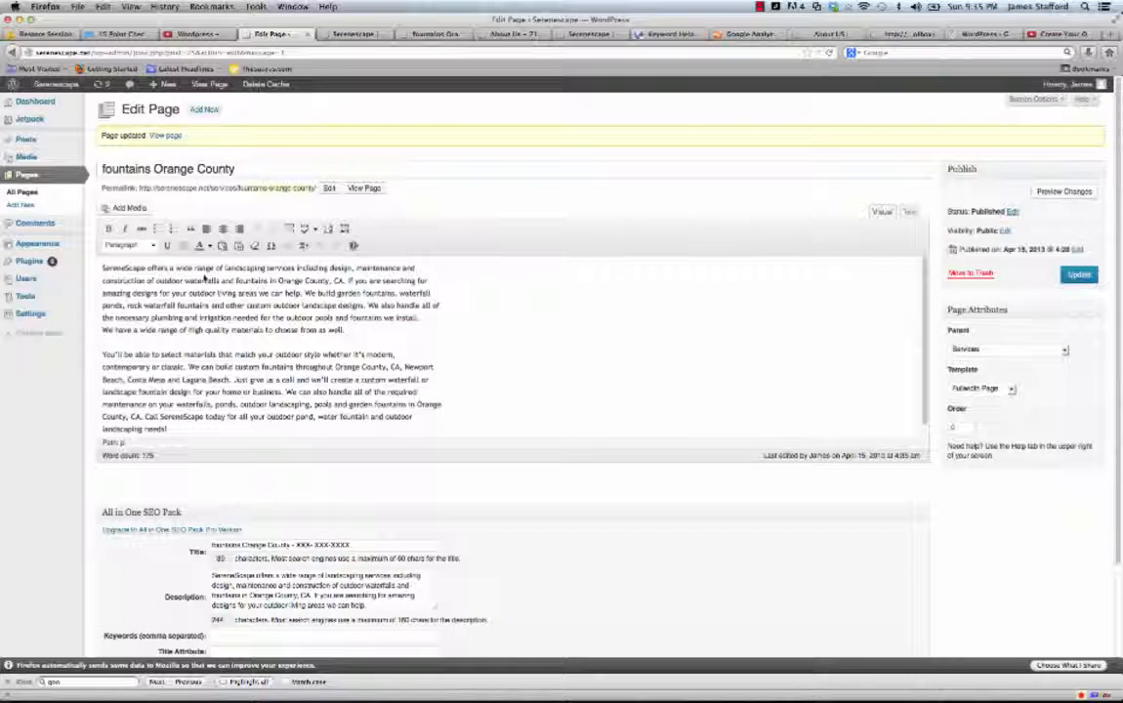
pyautogui.click(24, 194)
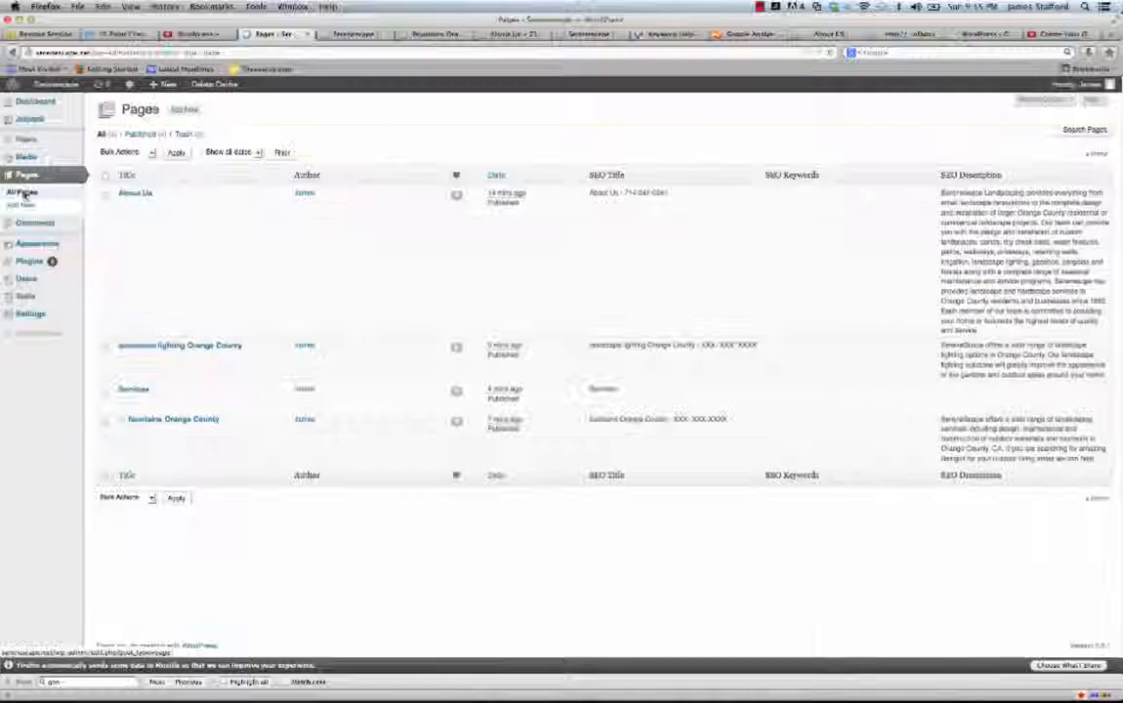
pyautogui.click(124, 357)
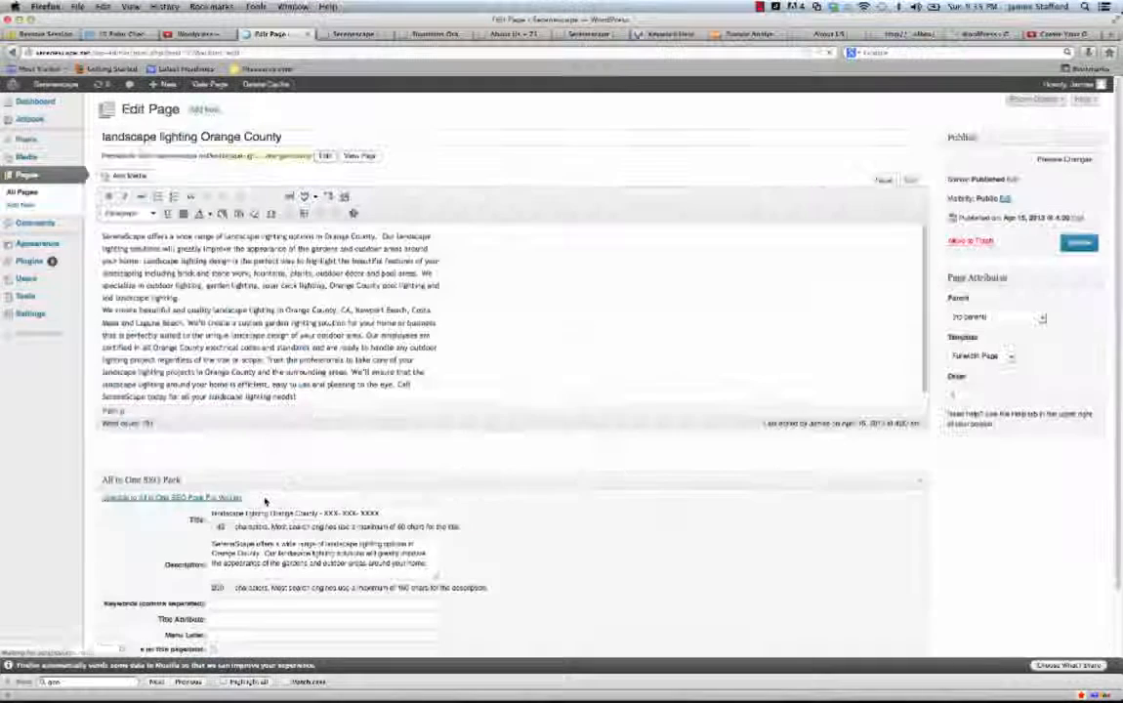
pyautogui.click(1016, 317)
pyautogui.click(1026, 345)
pyautogui.click(1081, 244)
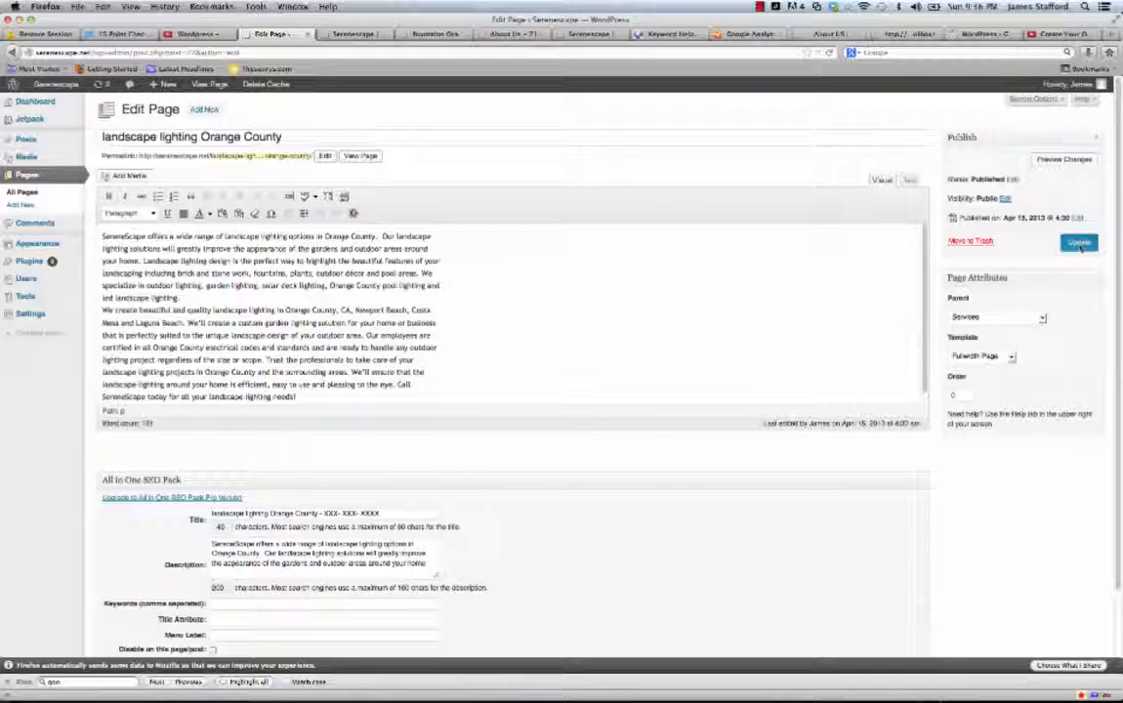
# Reload the live homepage to check the new Services menu.
pyautogui.click(352, 33)
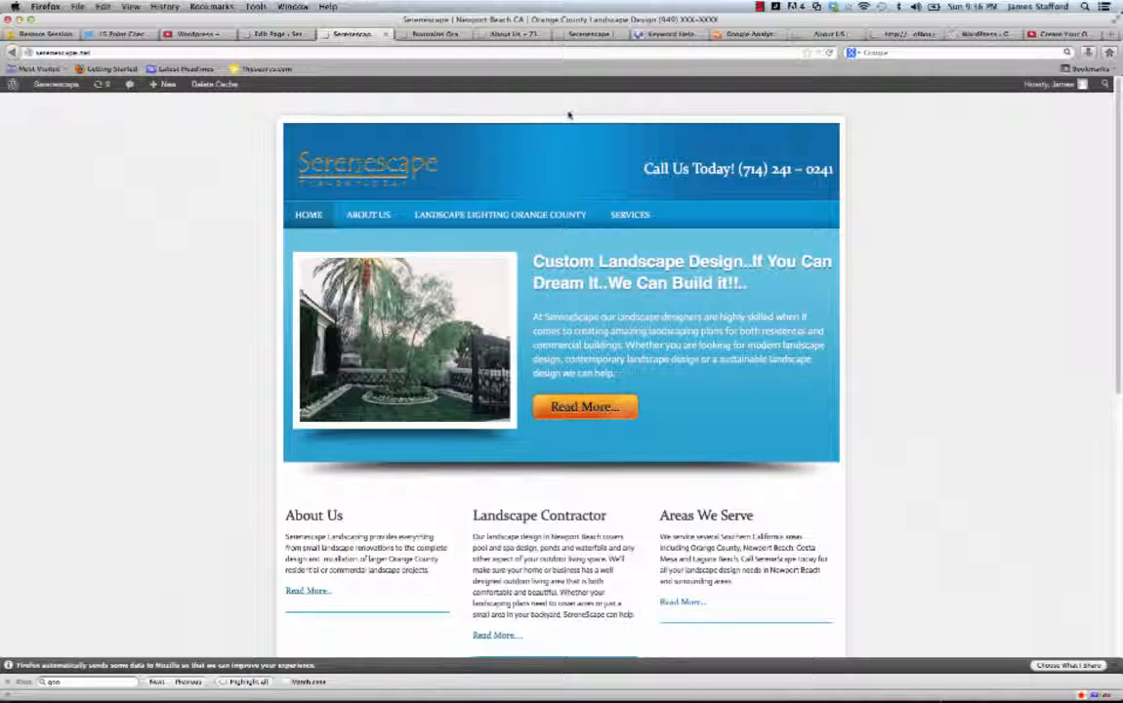
pyautogui.click(829, 53)
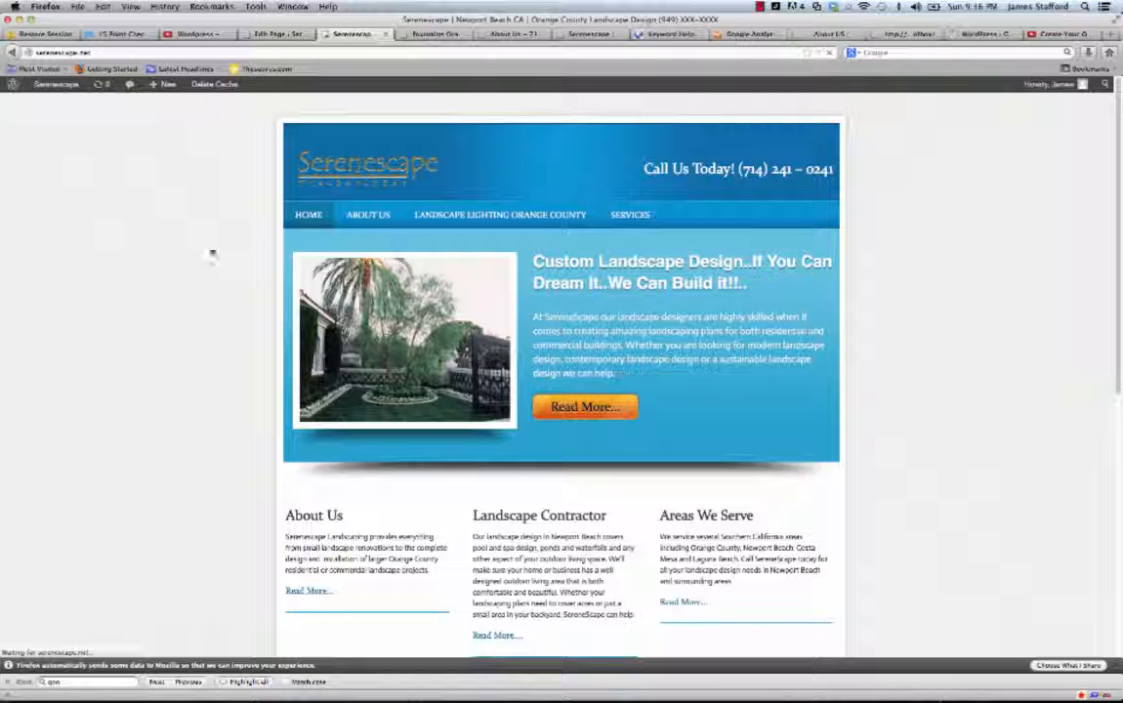
pyautogui.moveTo(442, 221)
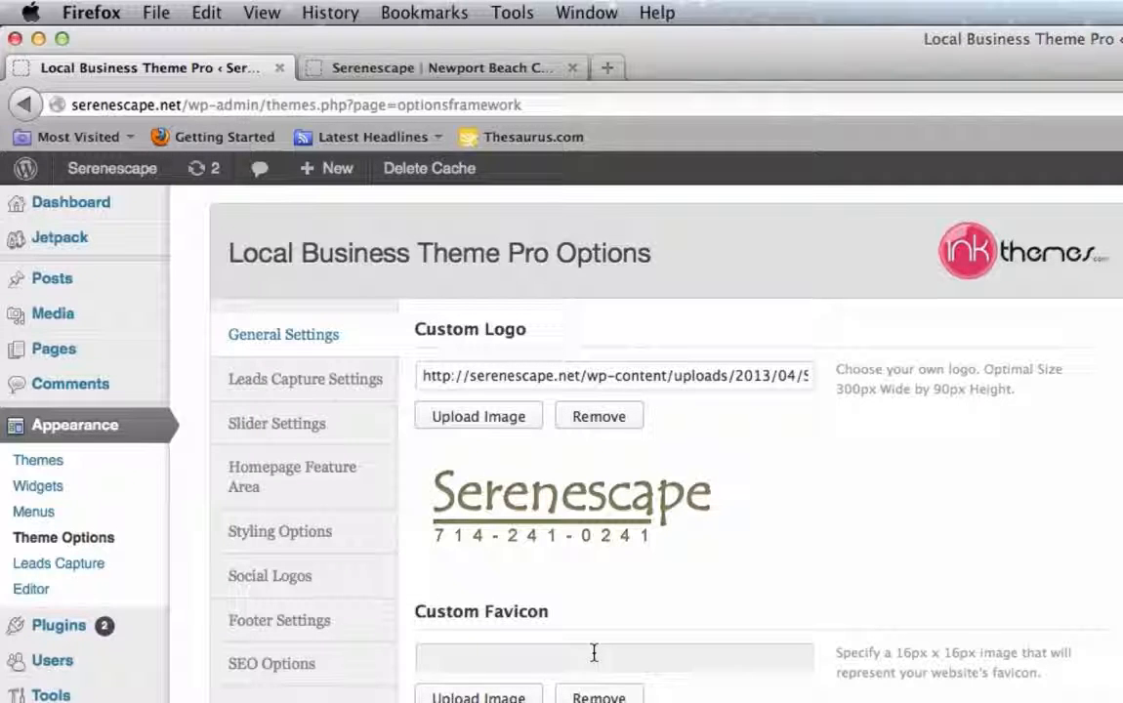
# Compare the theme options against the live site, then open Slider Settings.
pyautogui.click(313, 73)
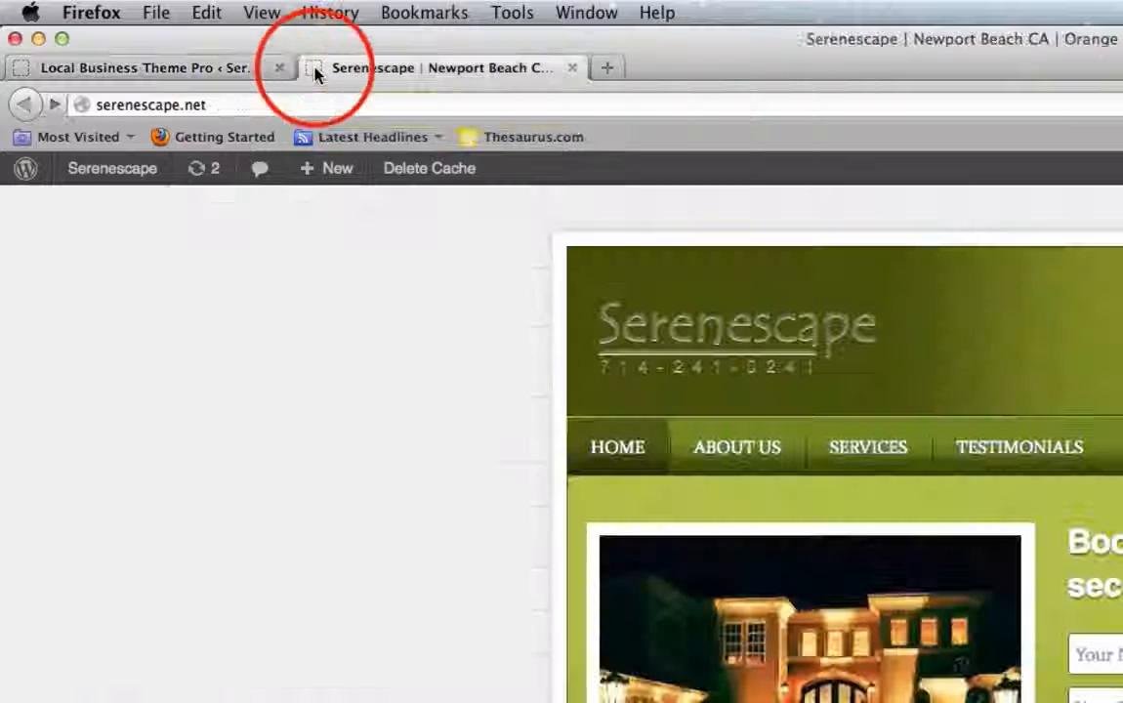
pyautogui.click(27, 70)
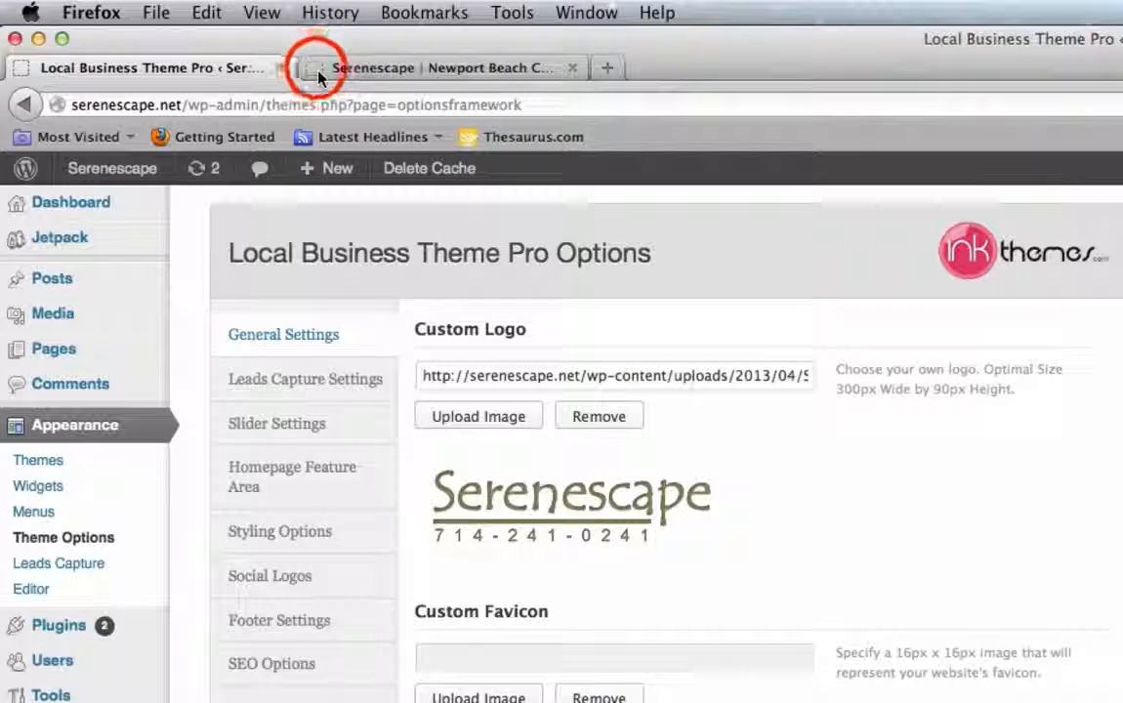
pyautogui.click(317, 68)
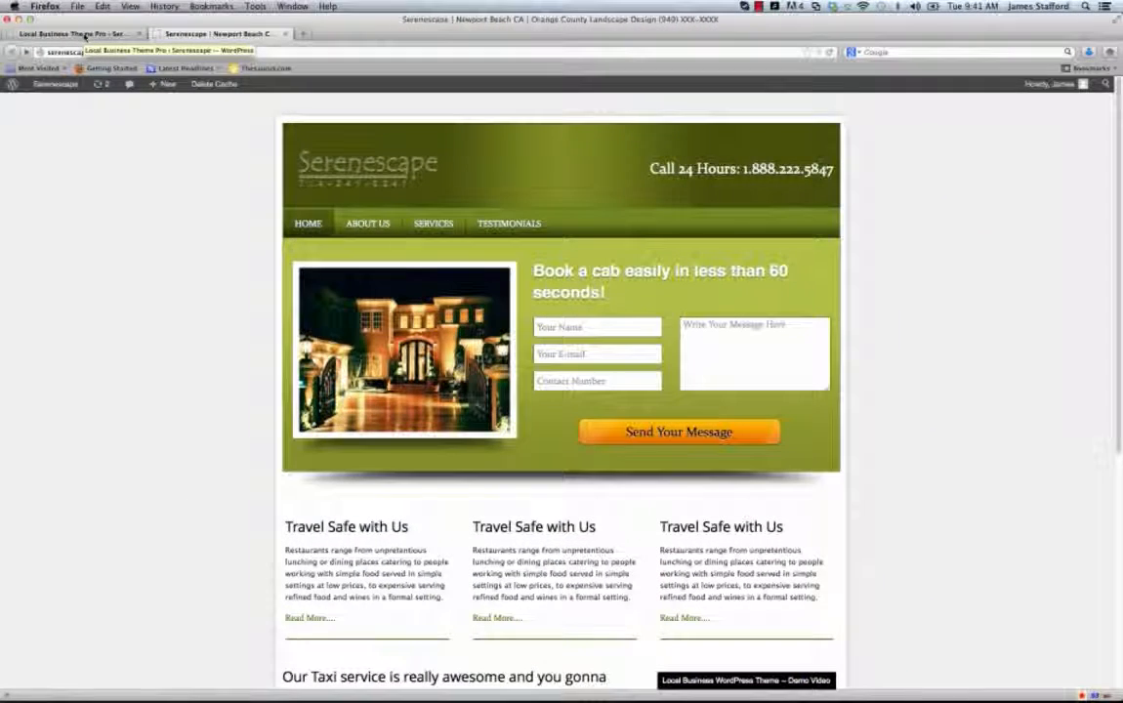
pyautogui.click(85, 35)
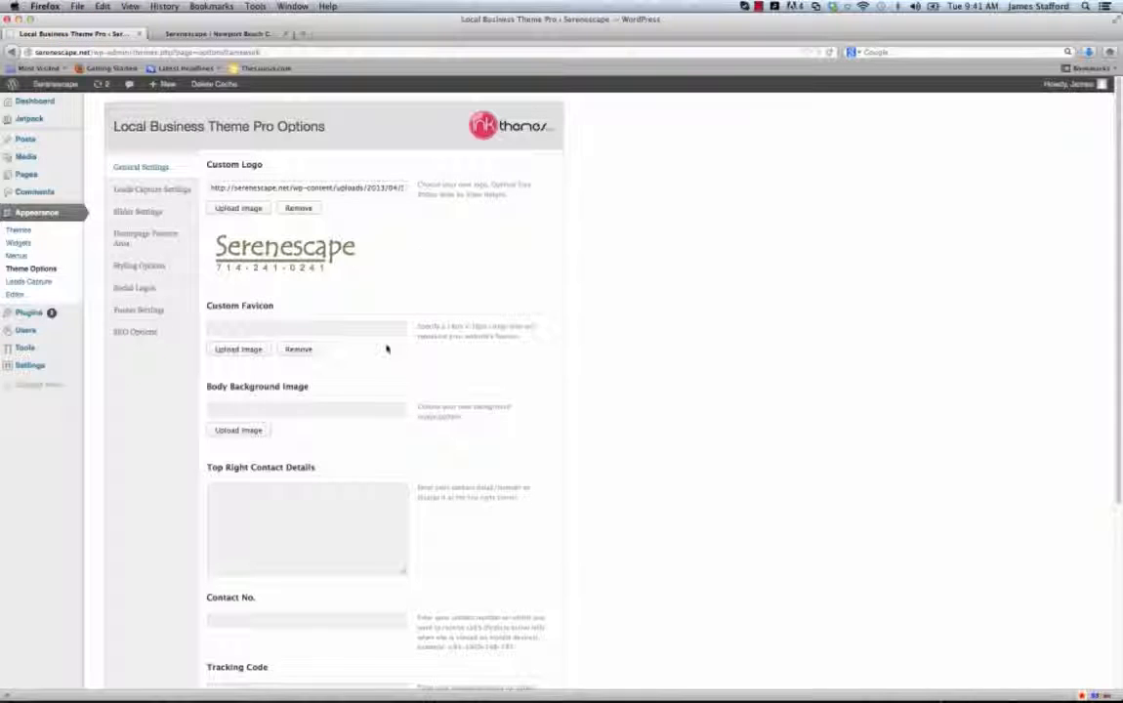
pyautogui.scroll(-4, 364, 366)
pyautogui.click(231, 33)
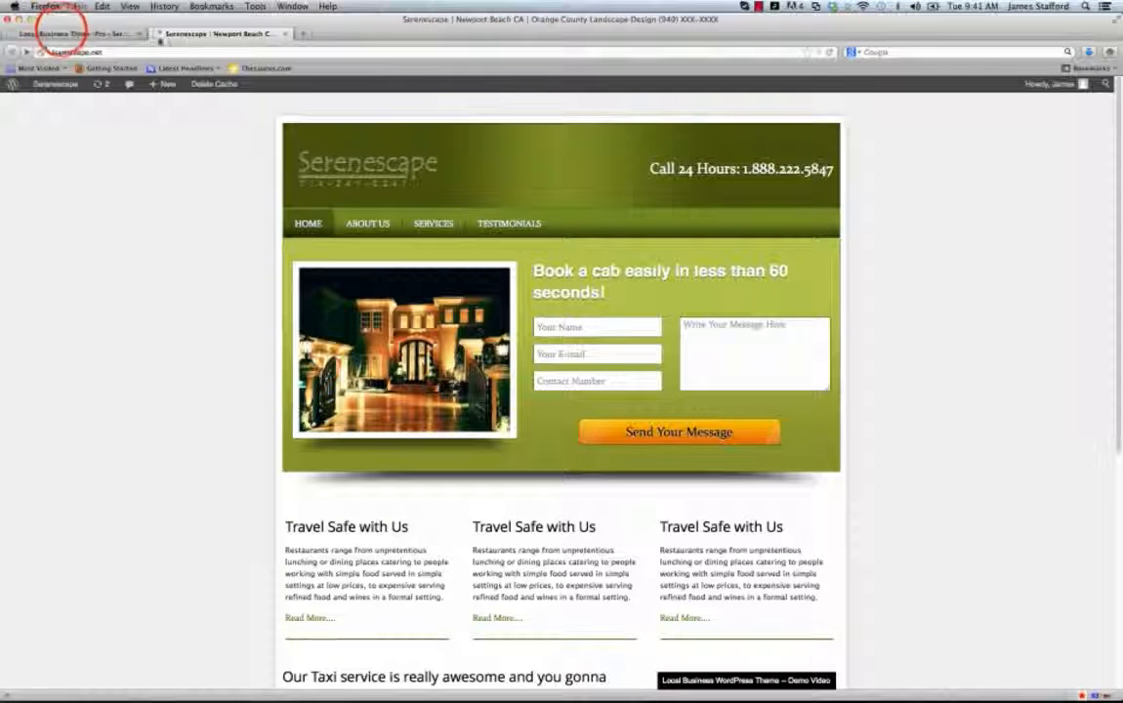
pyautogui.click(61, 33)
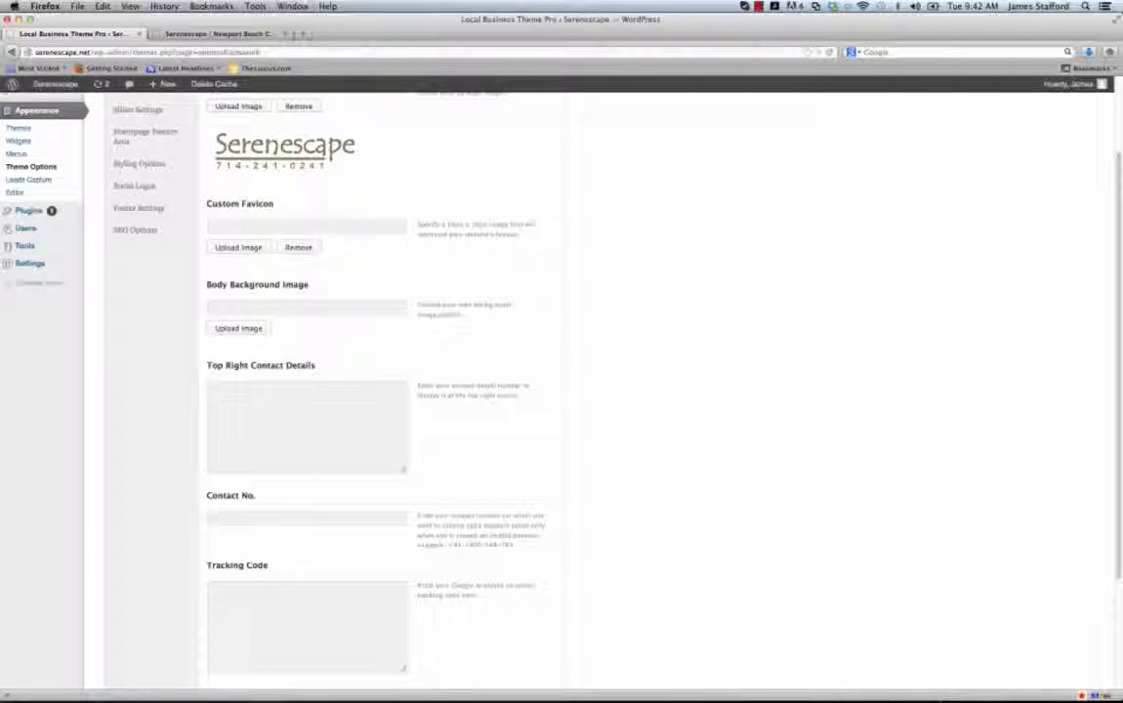
pyautogui.scroll(-3, 307, 453)
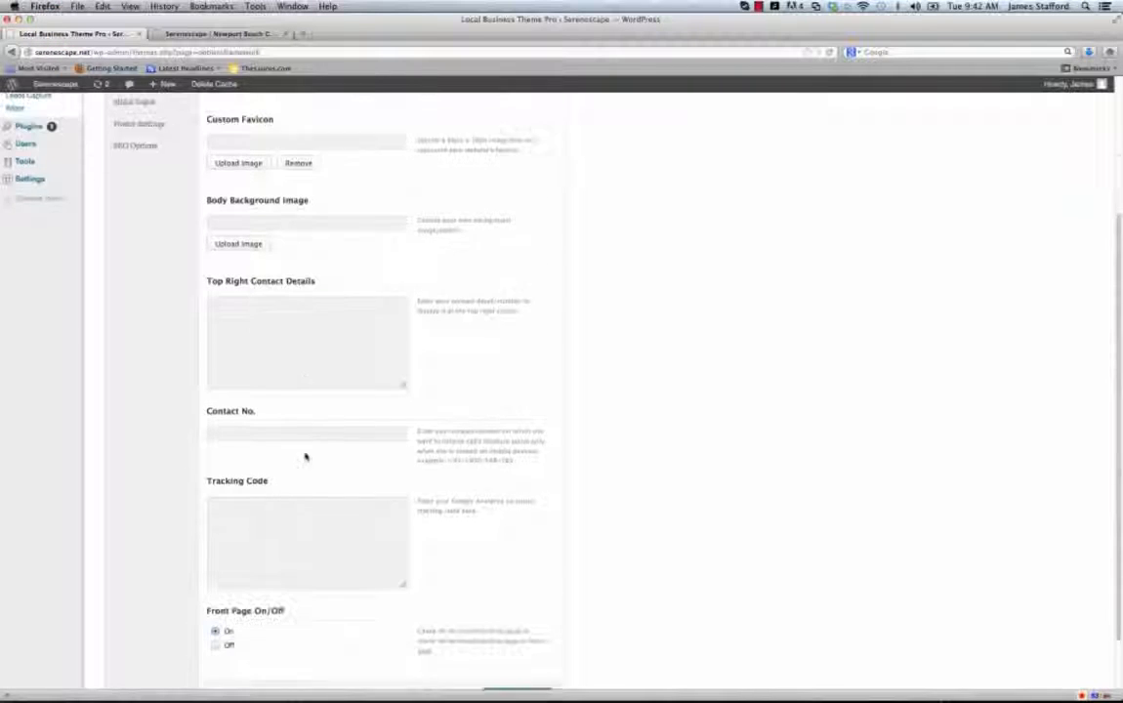
pyautogui.click(223, 32)
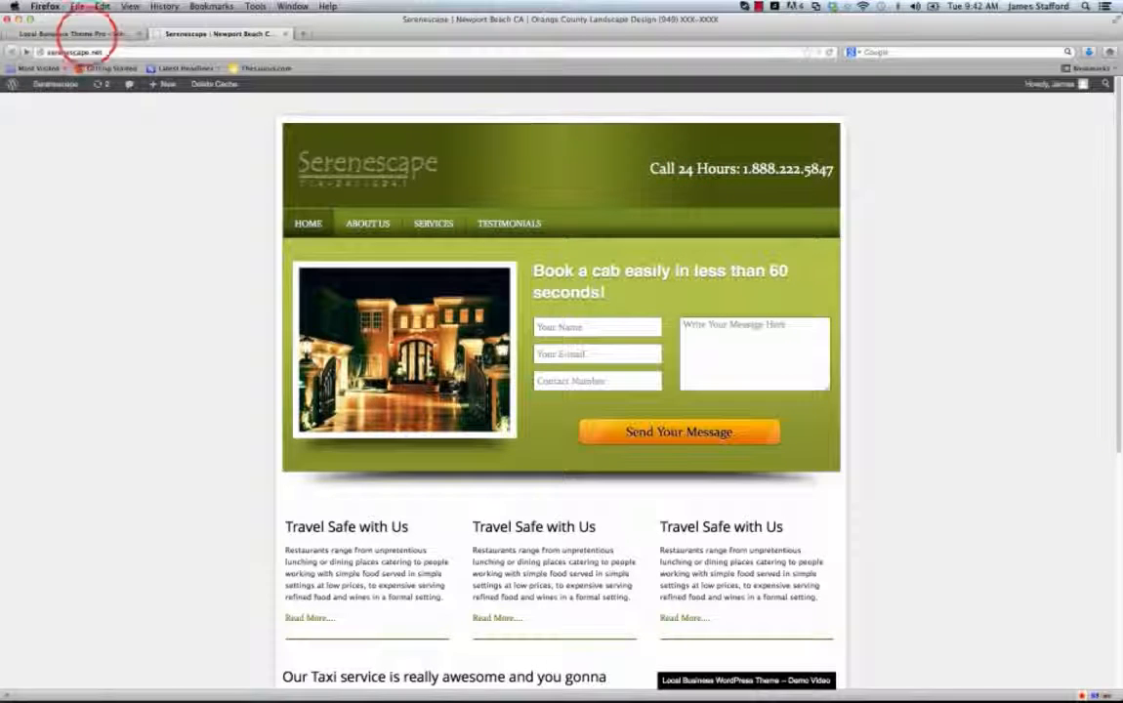
pyautogui.click(83, 35)
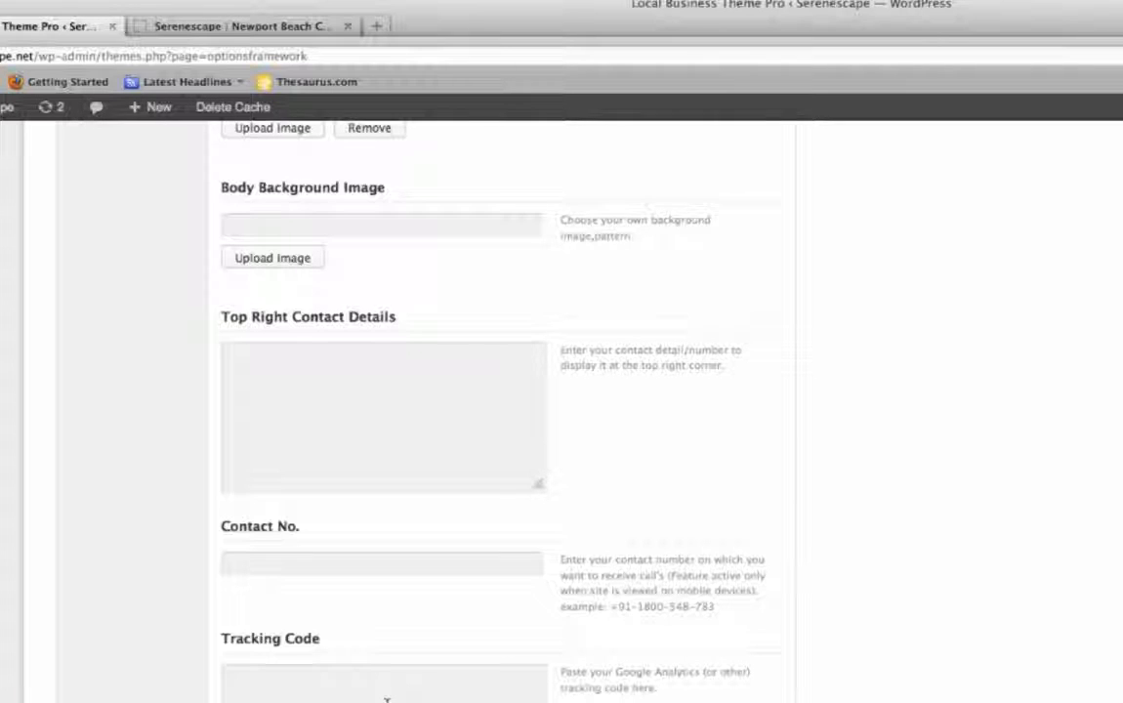
pyautogui.scroll(3, 387, 699)
pyautogui.click(151, 212)
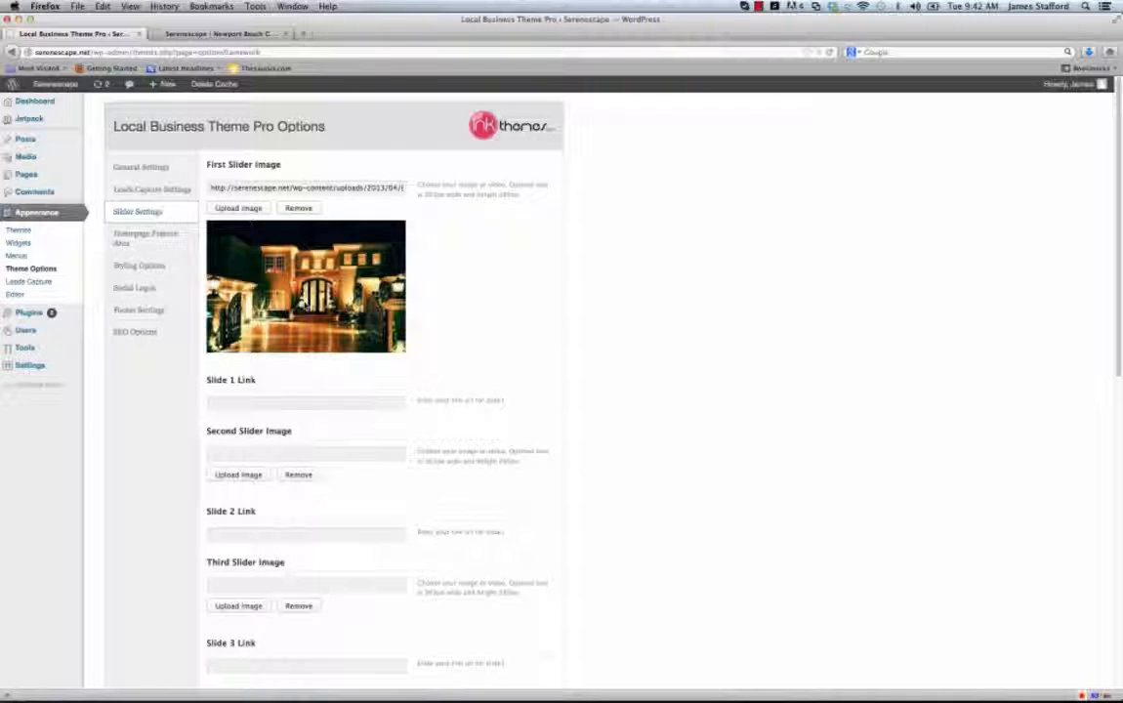
pyautogui.scroll(-3, 289, 283)
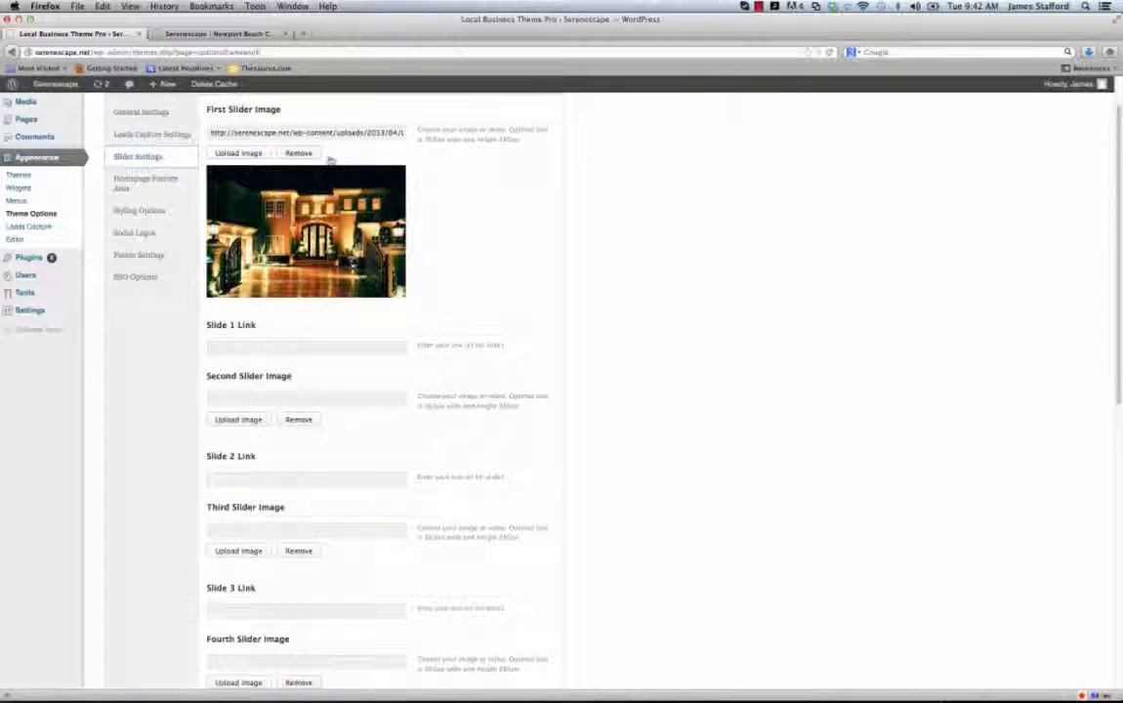
pyautogui.scroll(-1, 561, 391)
pyautogui.scroll(-10, 310, 271)
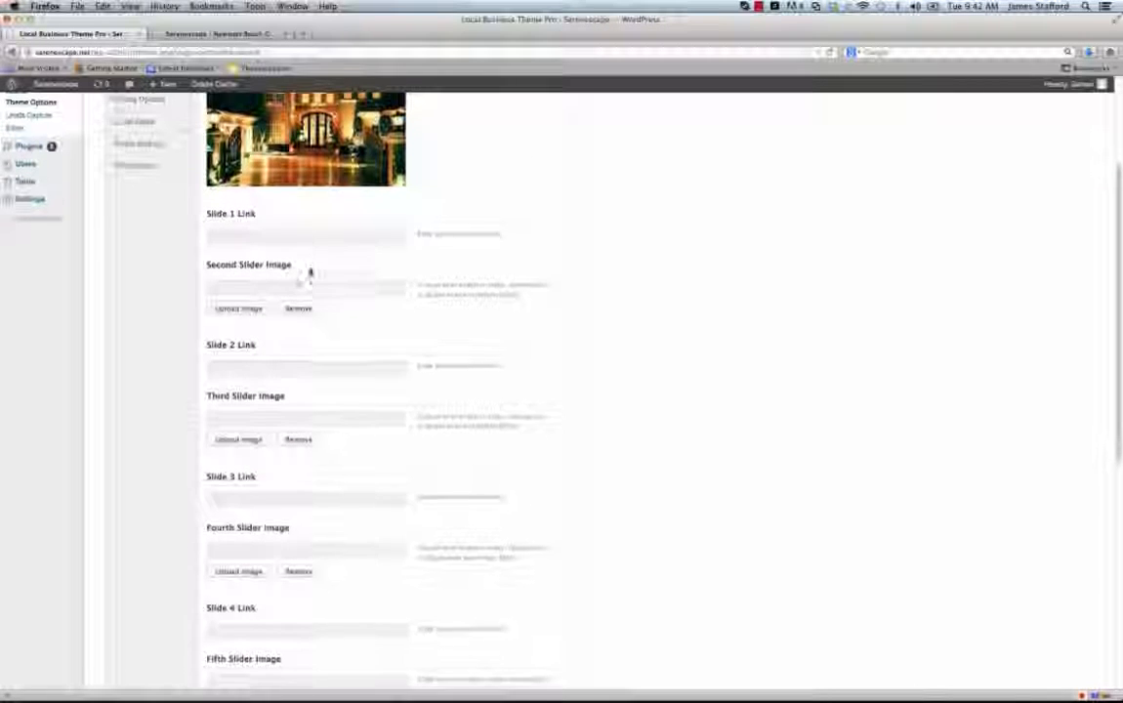
pyautogui.scroll(-5, 311, 274)
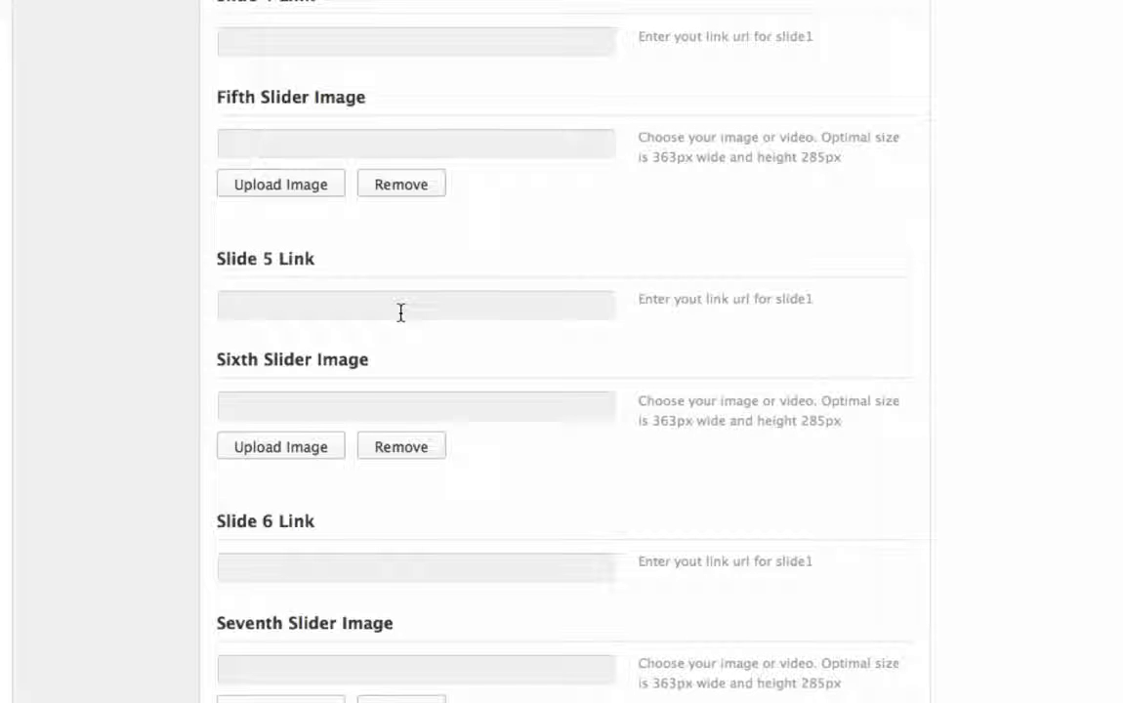
pyautogui.scroll(10, 400, 312)
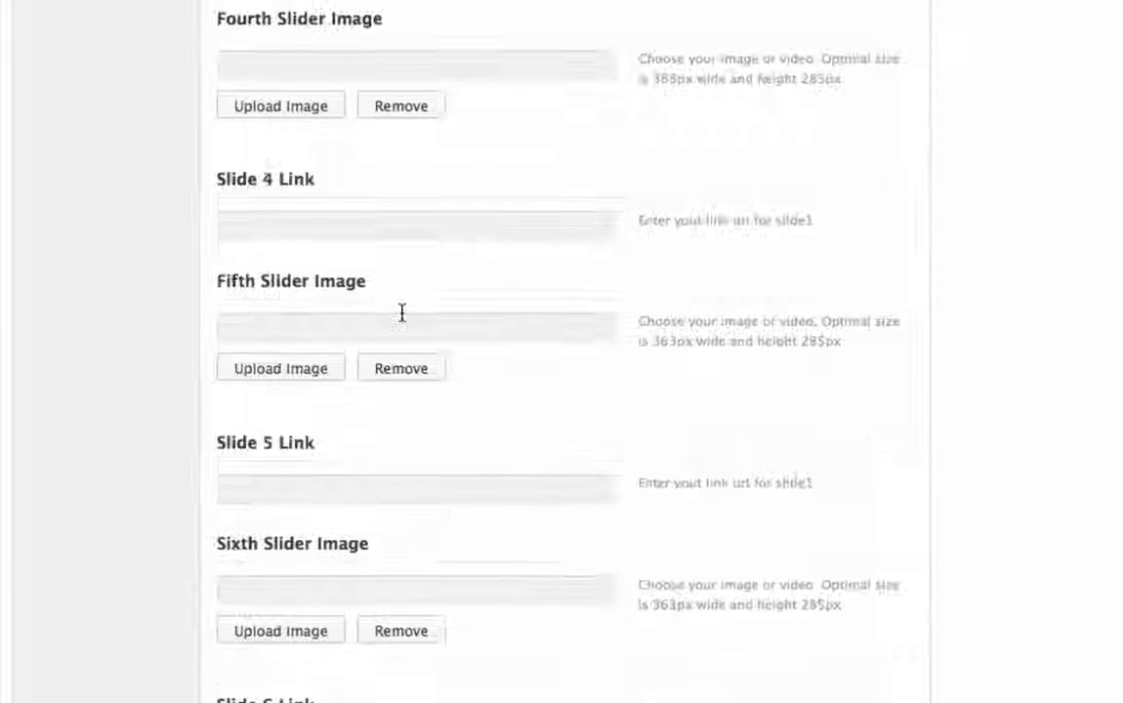
pyautogui.scroll(6, 404, 313)
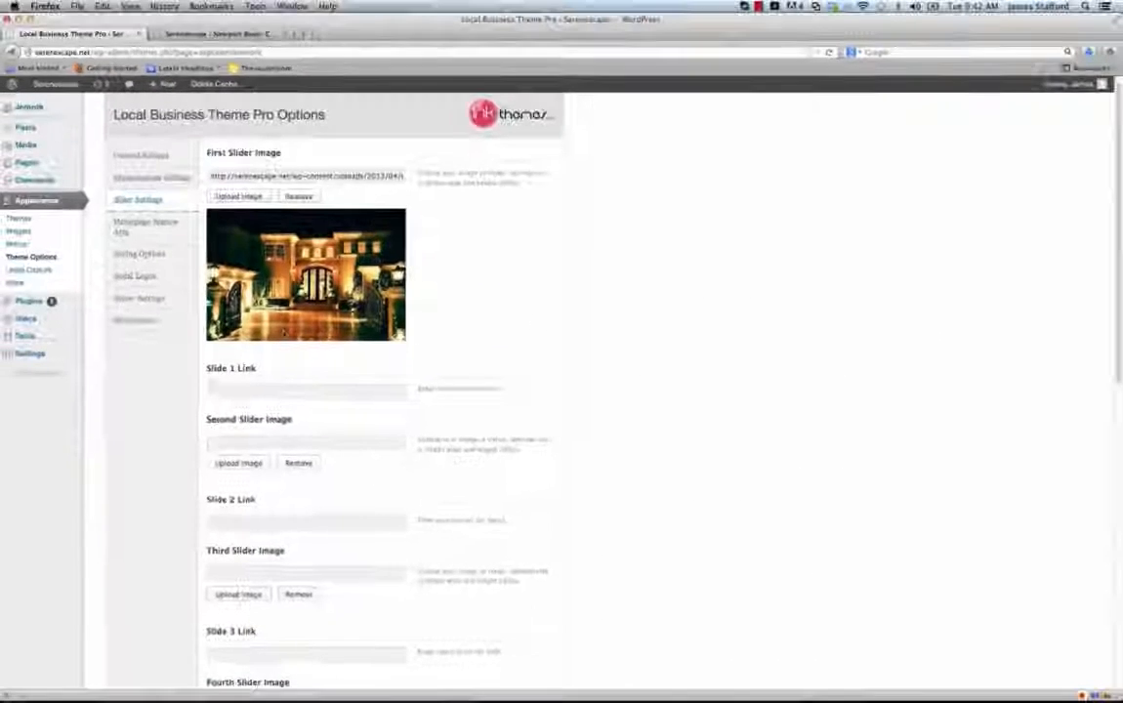
pyautogui.scroll(2, 347, 327)
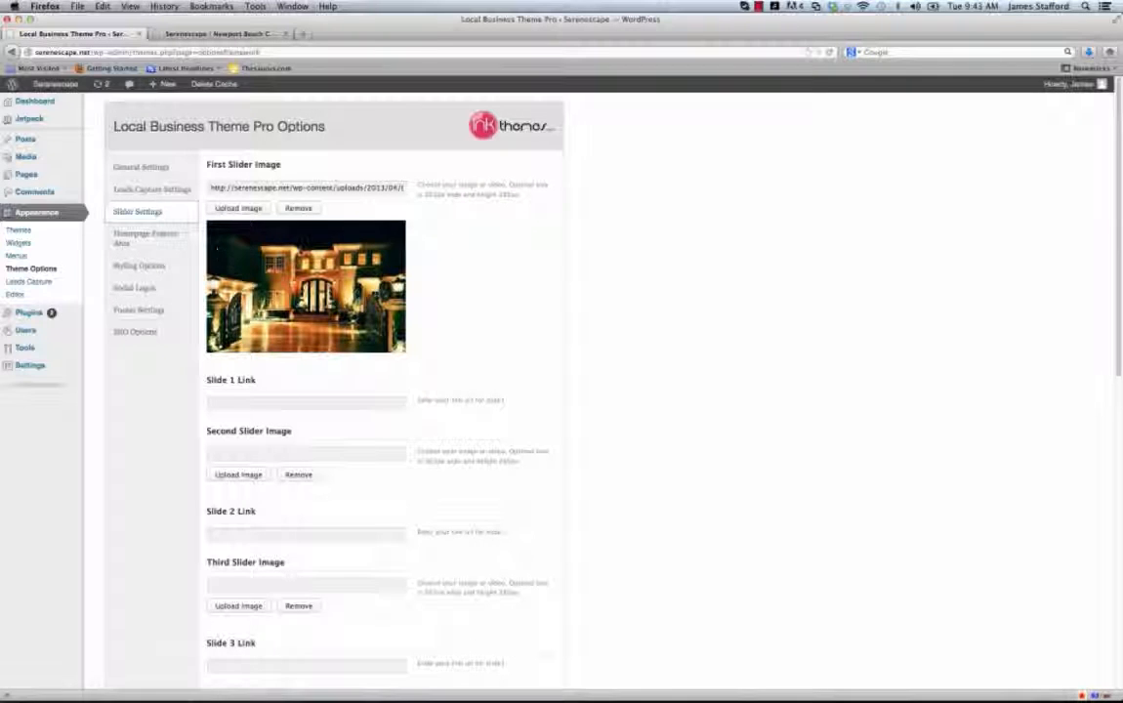
pyautogui.click(230, 34)
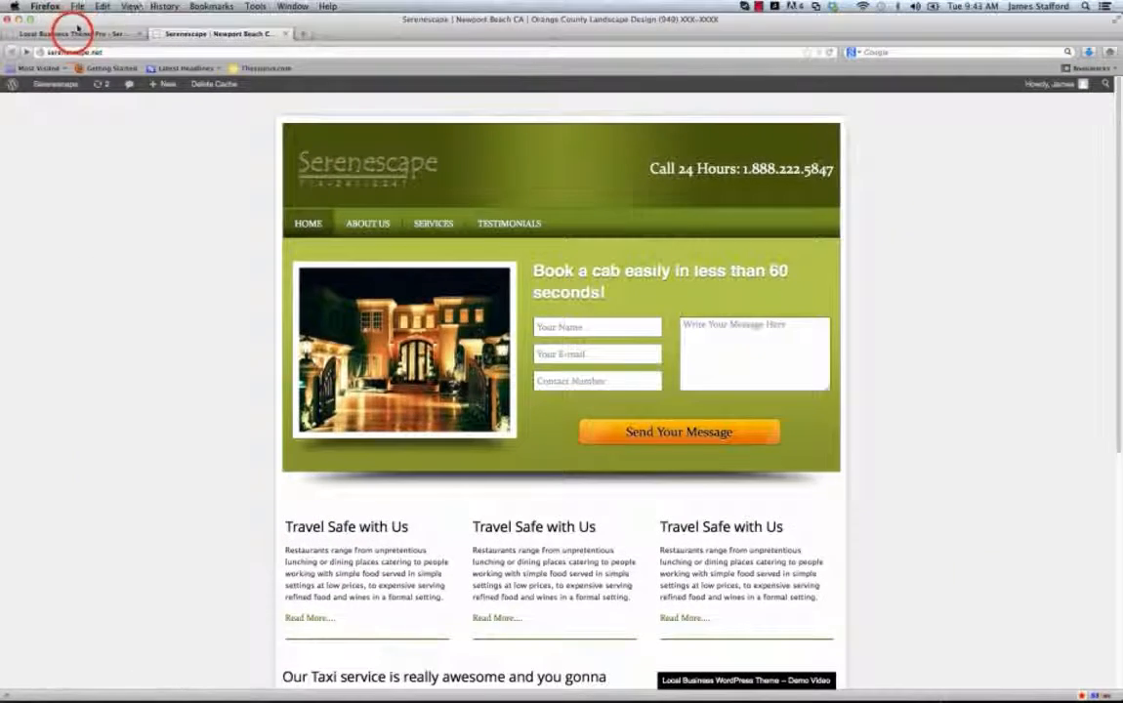
pyautogui.click(78, 29)
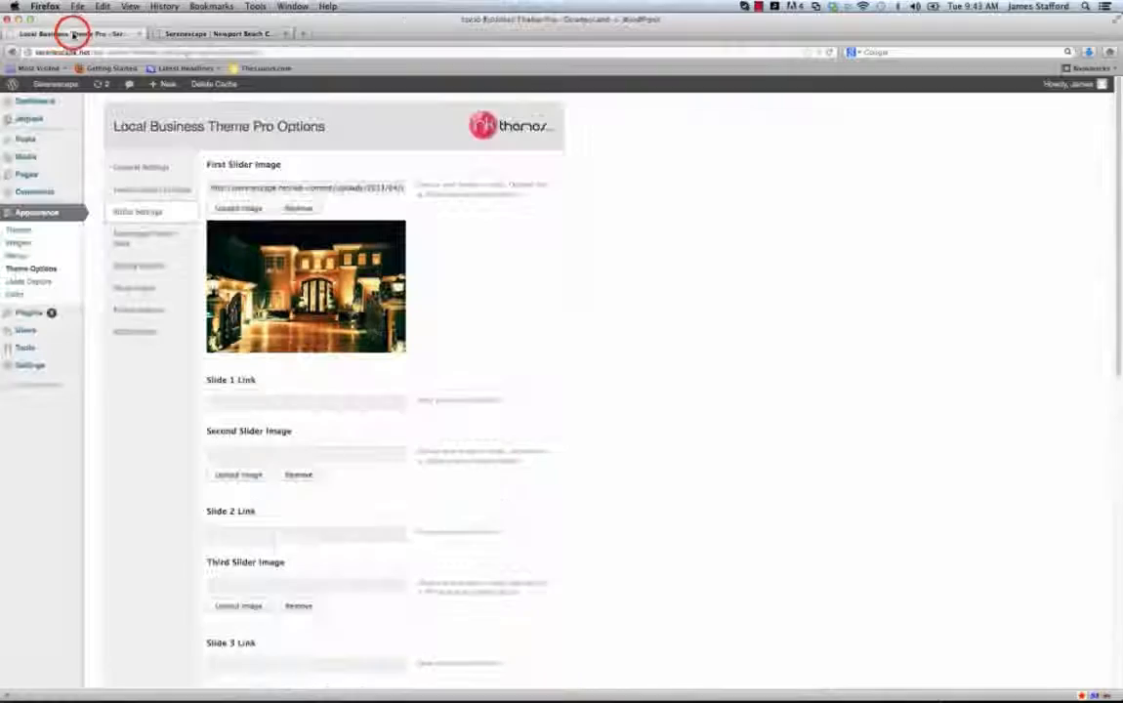
pyautogui.scroll(-5, 321, 332)
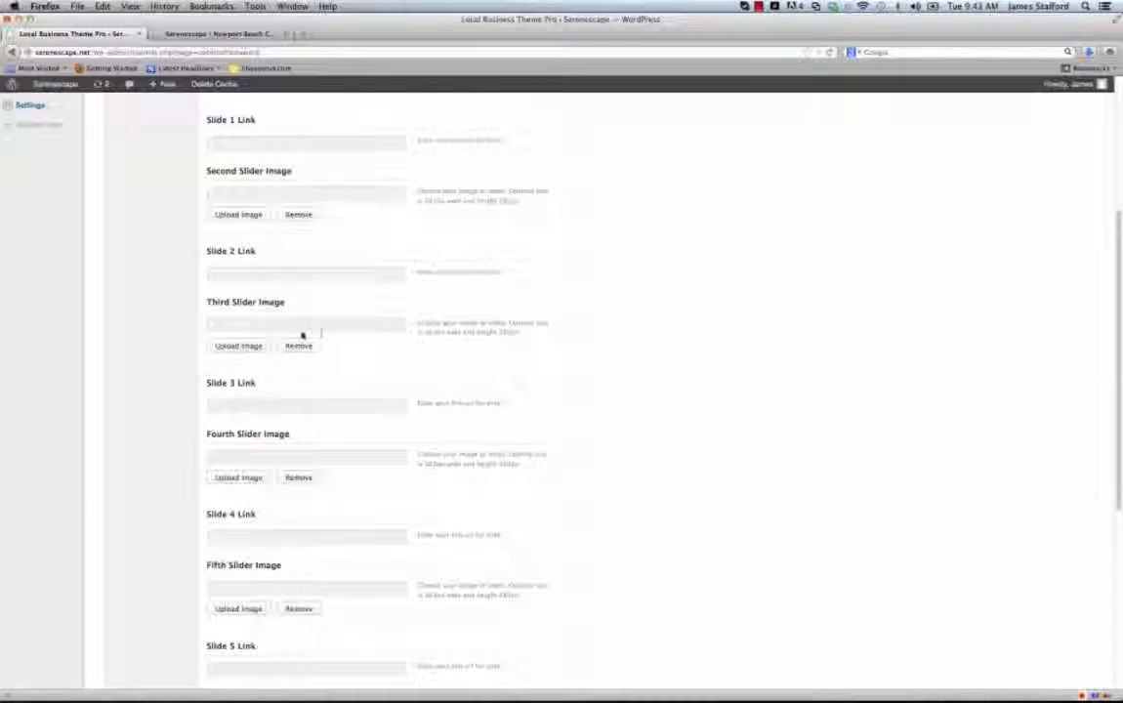
pyautogui.scroll(5, 186, 317)
# Open Homepage Feature Area and match its fields to the live 'Travel Safe with Us' blocks.
pyautogui.click(146, 237)
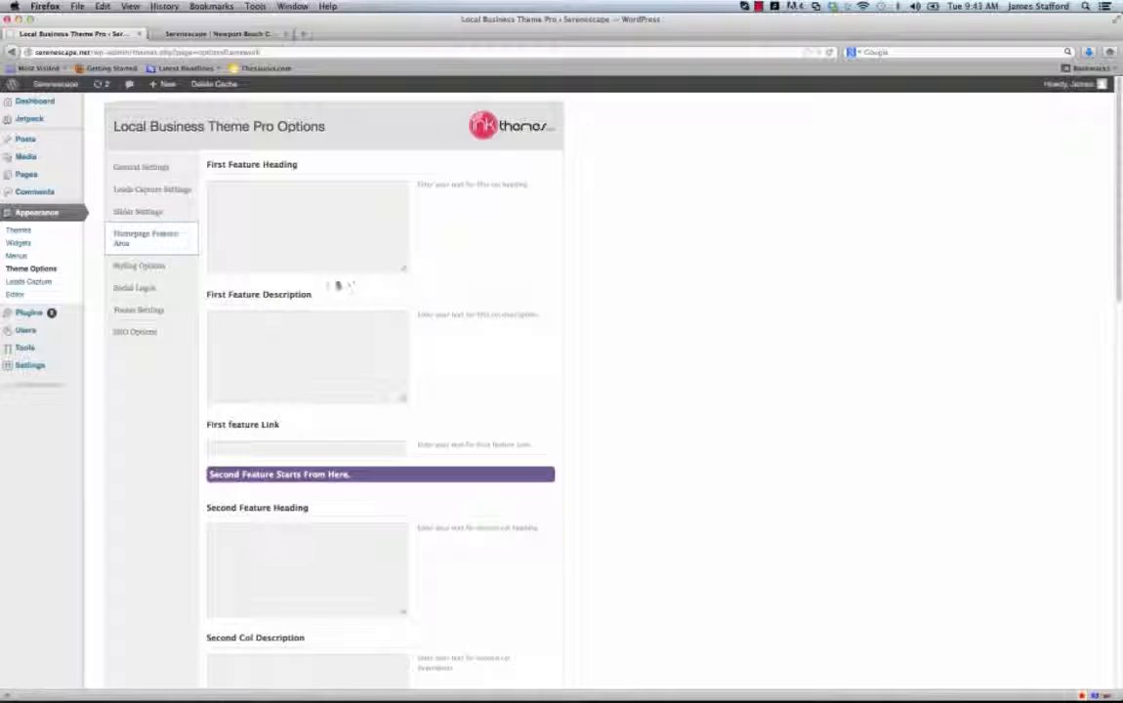
pyautogui.click(232, 33)
pyautogui.scroll(-2, 562, 391)
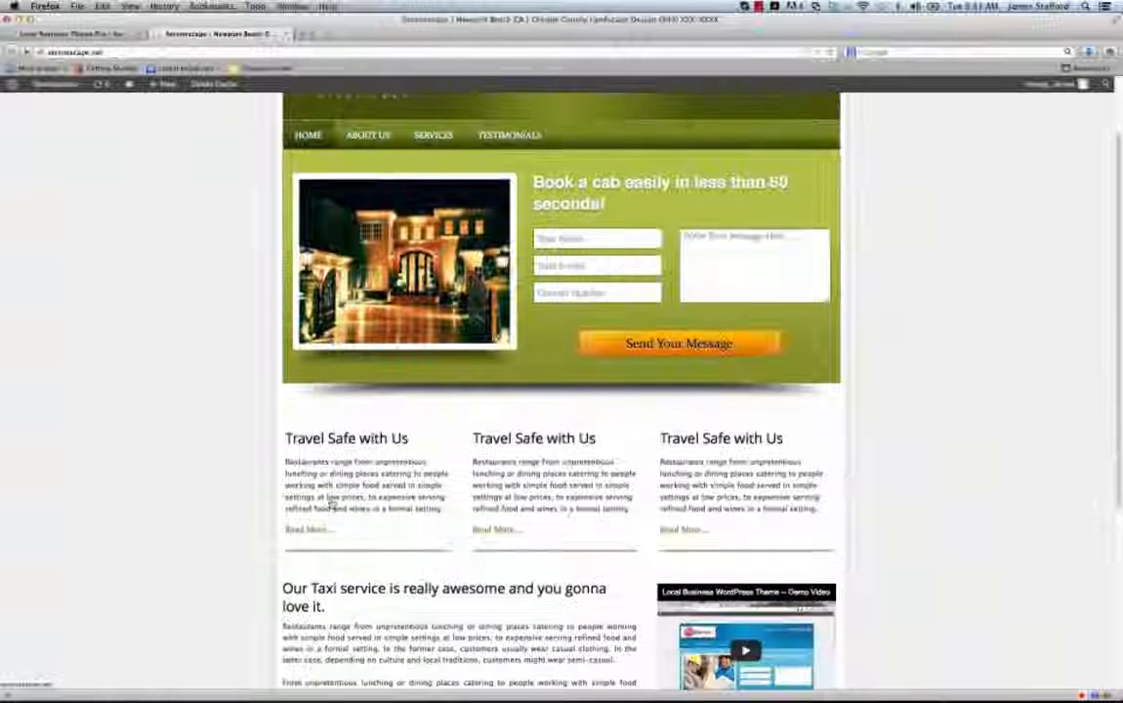
pyautogui.click(344, 432)
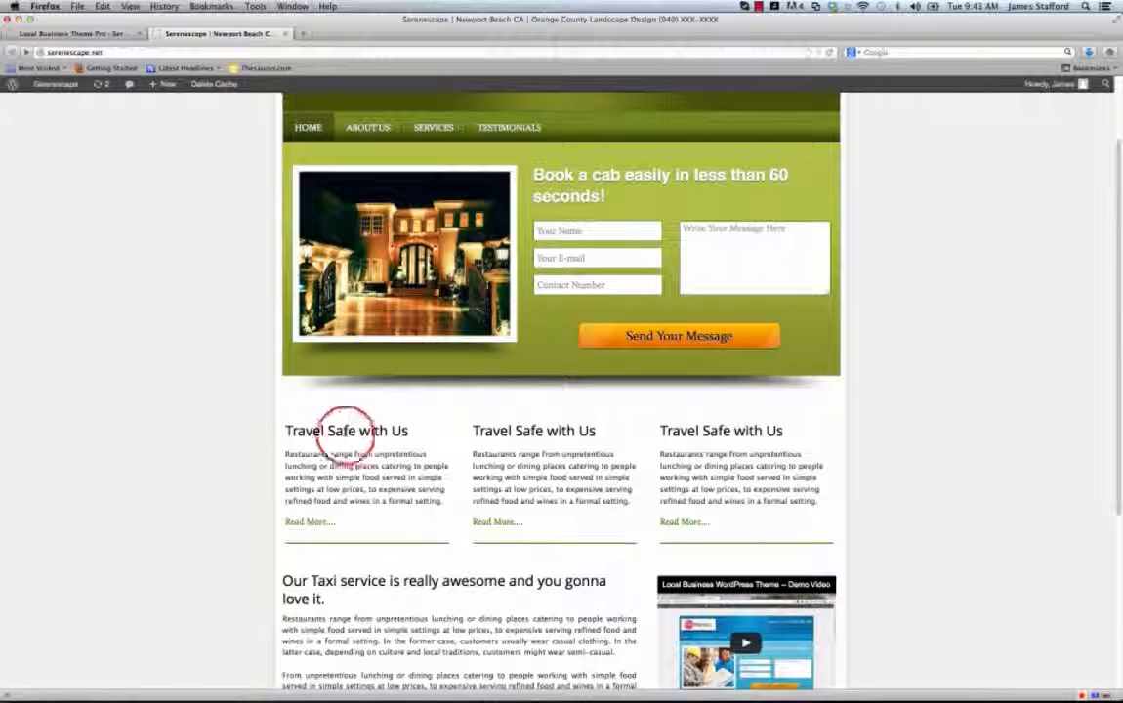
pyautogui.click(102, 33)
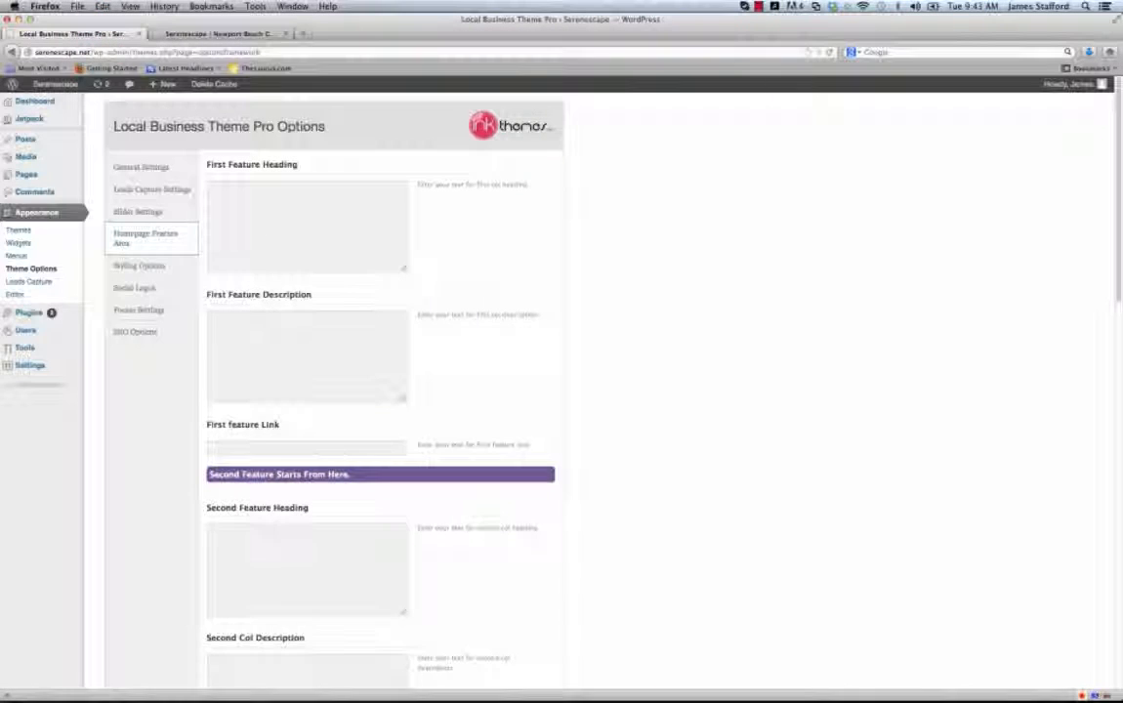
pyautogui.scroll(-4, 291, 446)
pyautogui.scroll(-1, 289, 447)
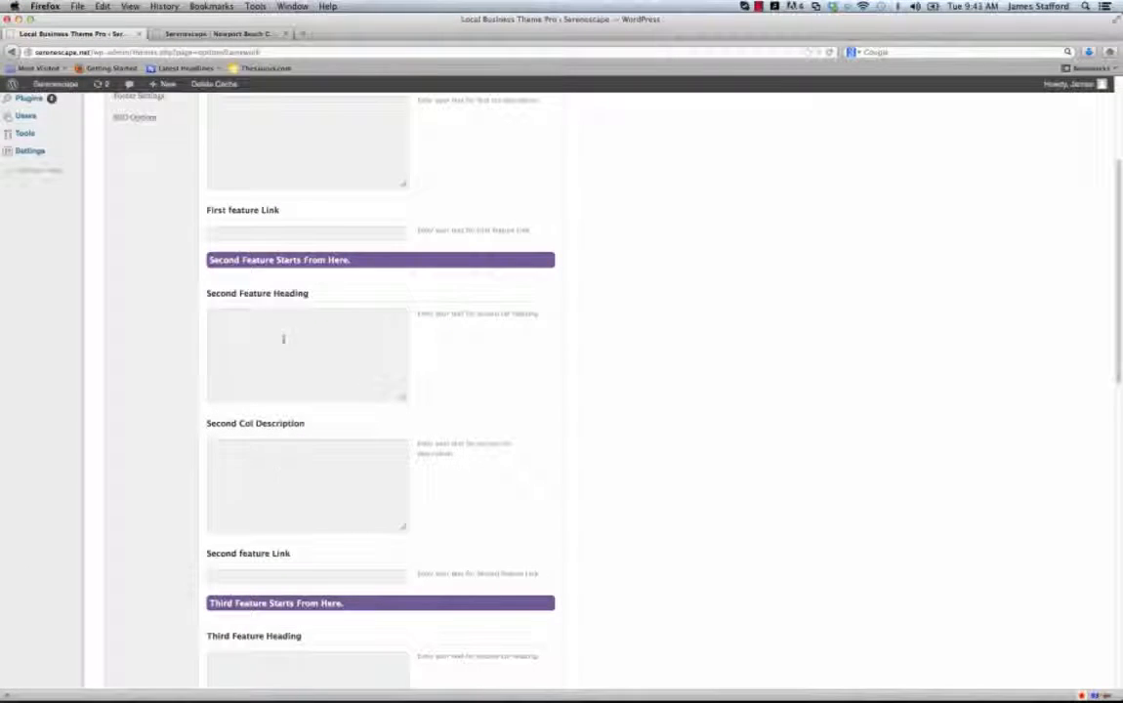
pyautogui.click(226, 33)
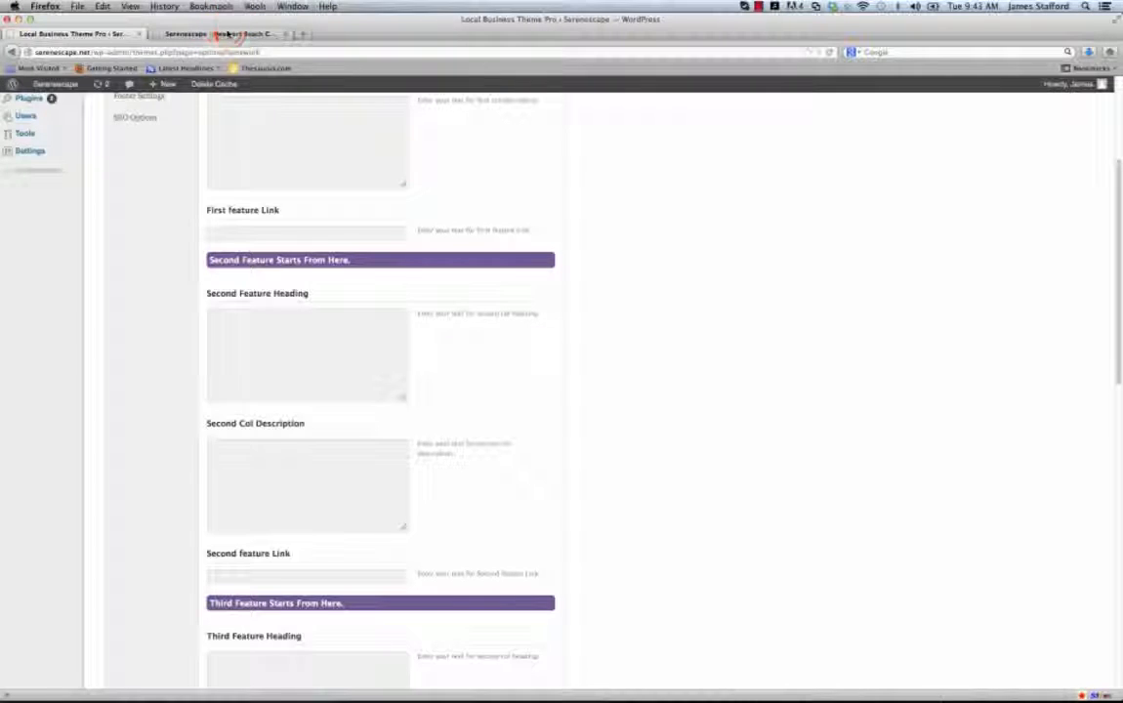
pyautogui.click(543, 431)
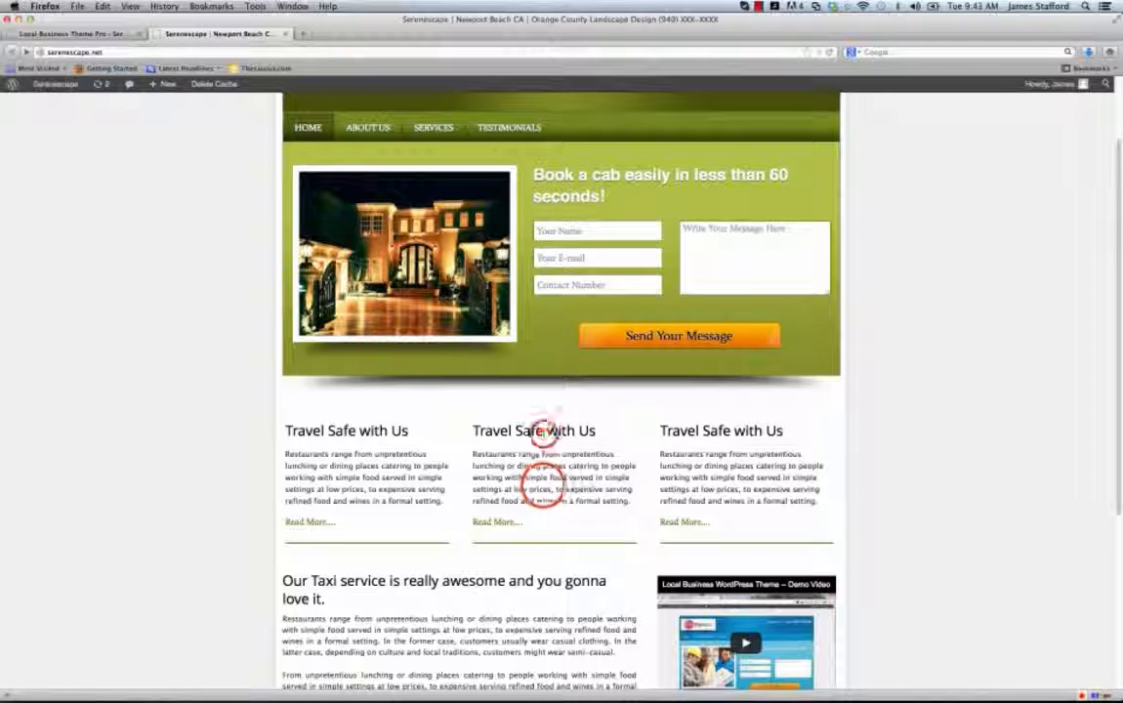
pyautogui.click(105, 31)
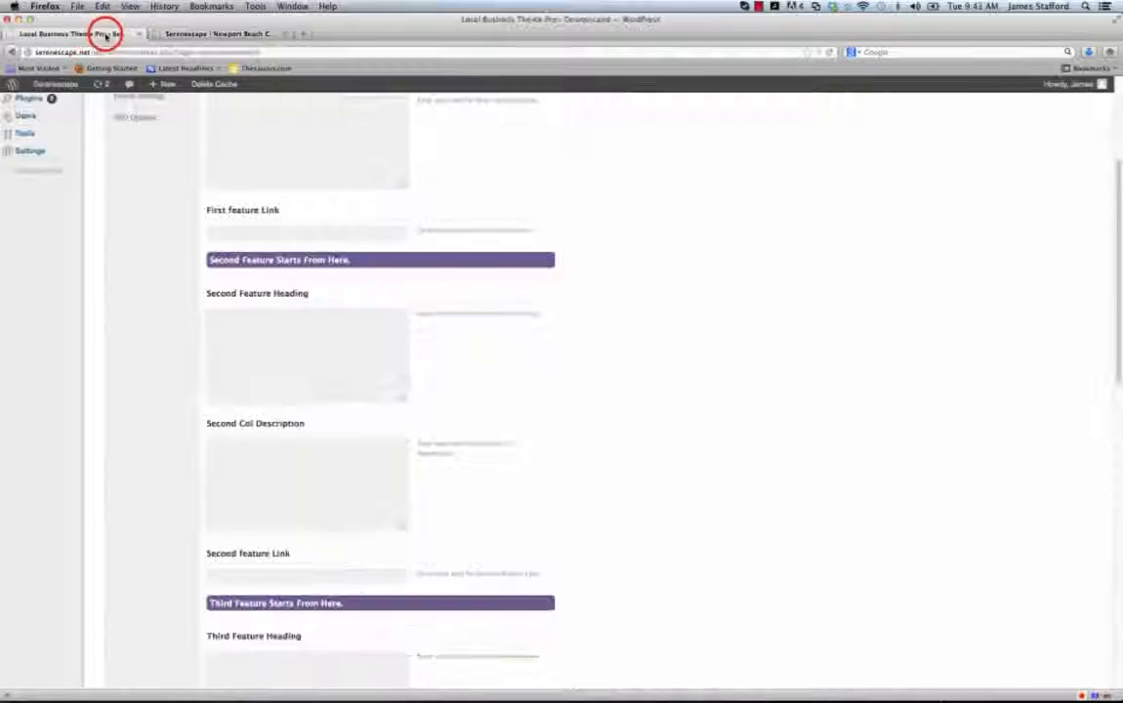
# Compare the lower feature fields with the live homepage's Our Taxi section.
pyautogui.scroll(-7, 306, 381)
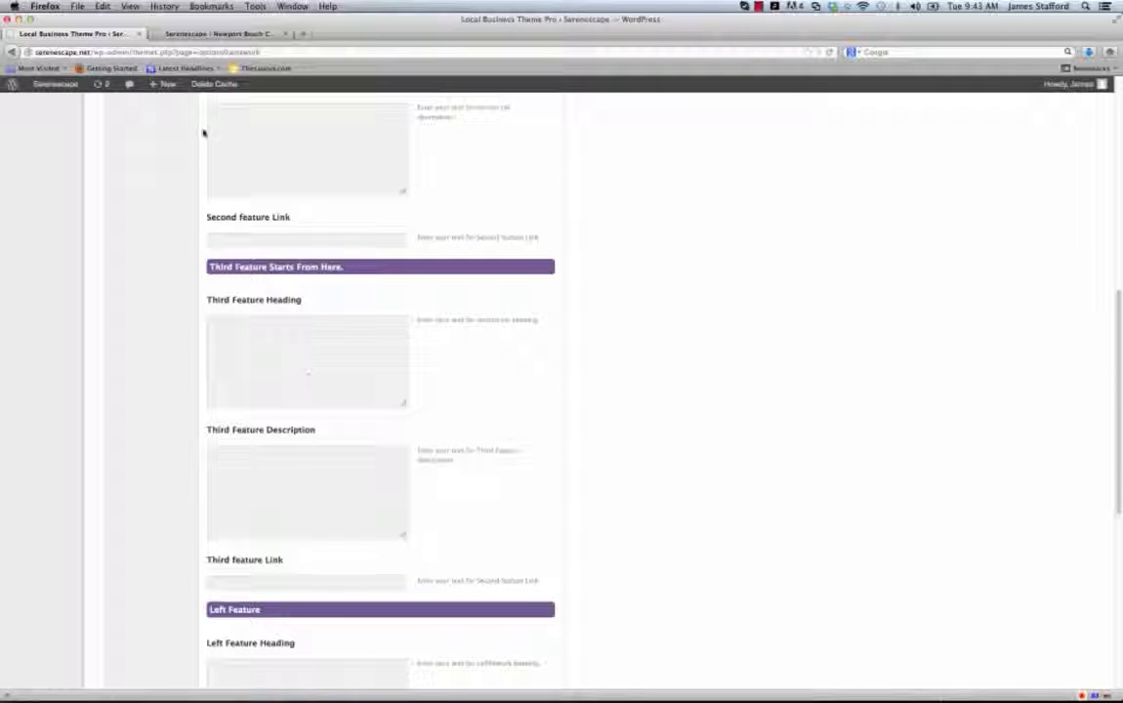
pyautogui.click(221, 35)
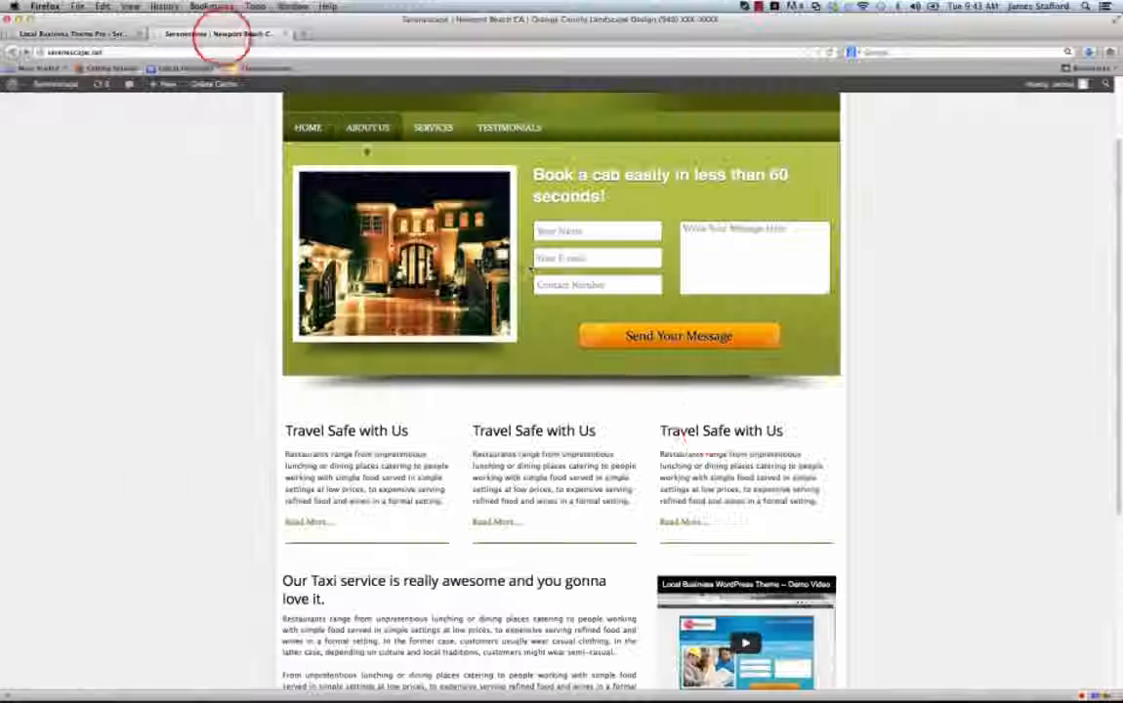
pyautogui.scroll(-3, 730, 469)
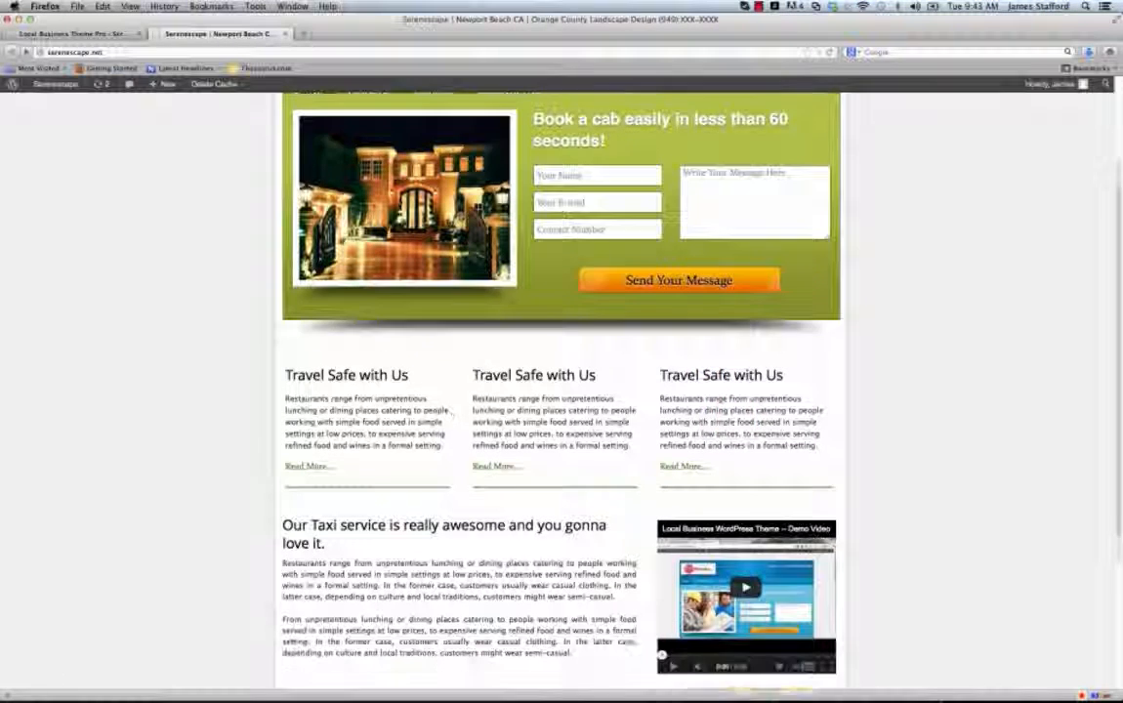
pyautogui.click(88, 34)
pyautogui.scroll(-5, 243, 319)
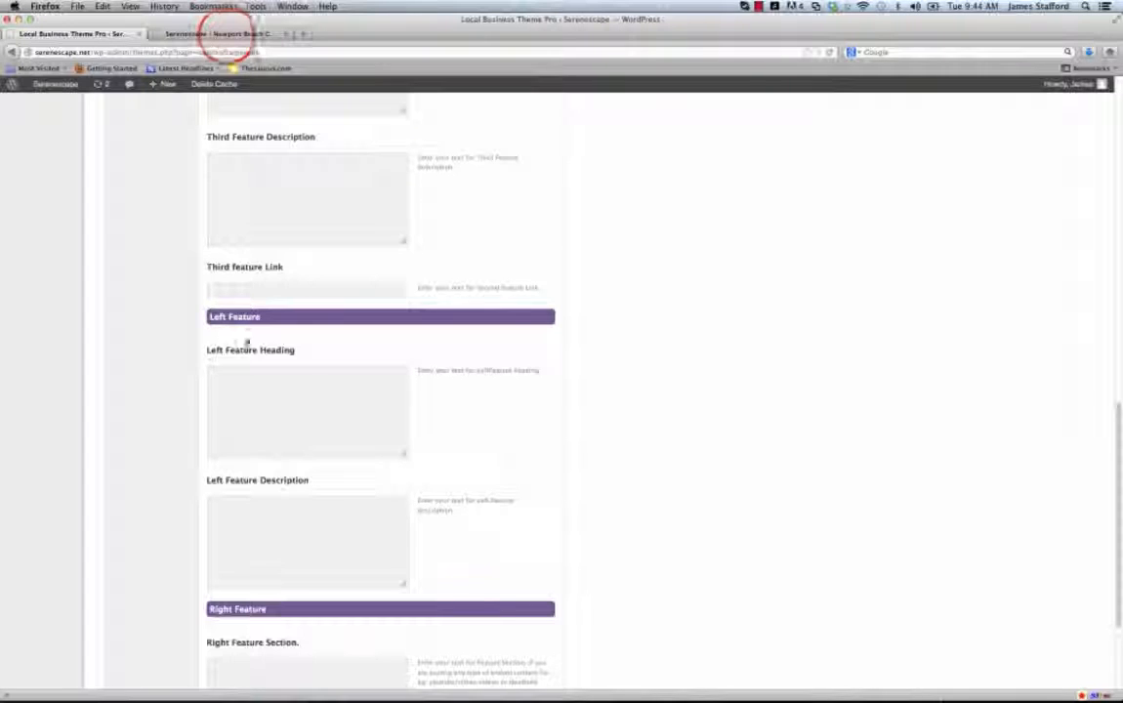
pyautogui.click(227, 35)
pyautogui.click(309, 450)
pyautogui.click(309, 449)
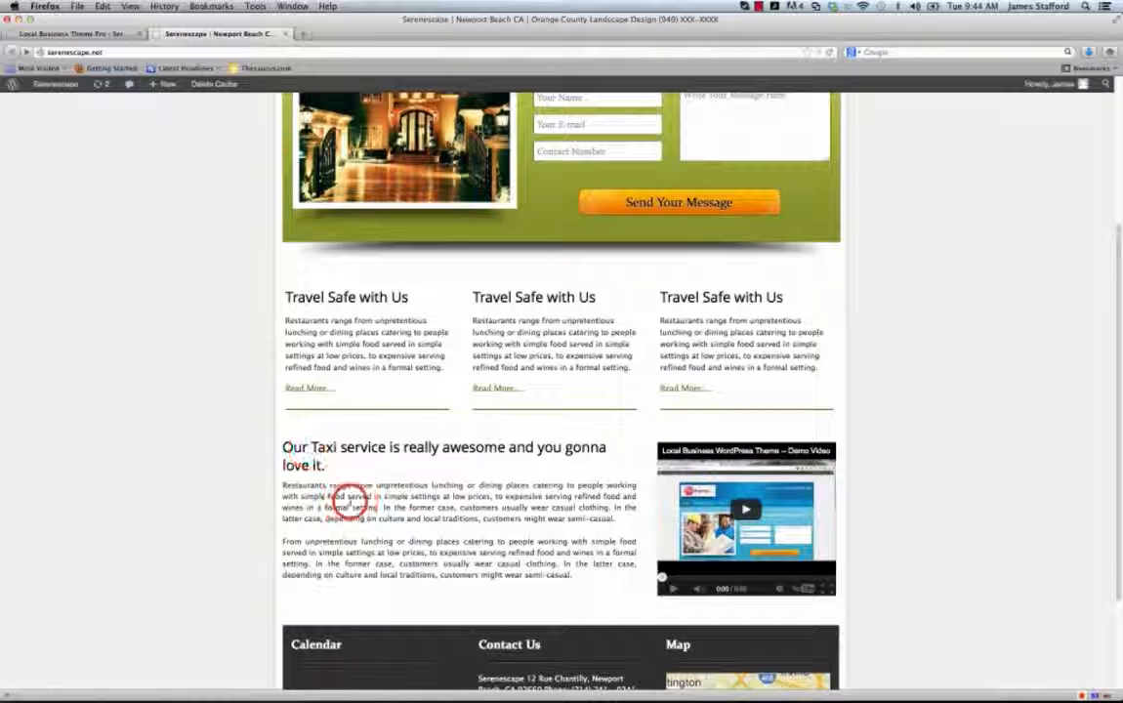
pyautogui.click(70, 32)
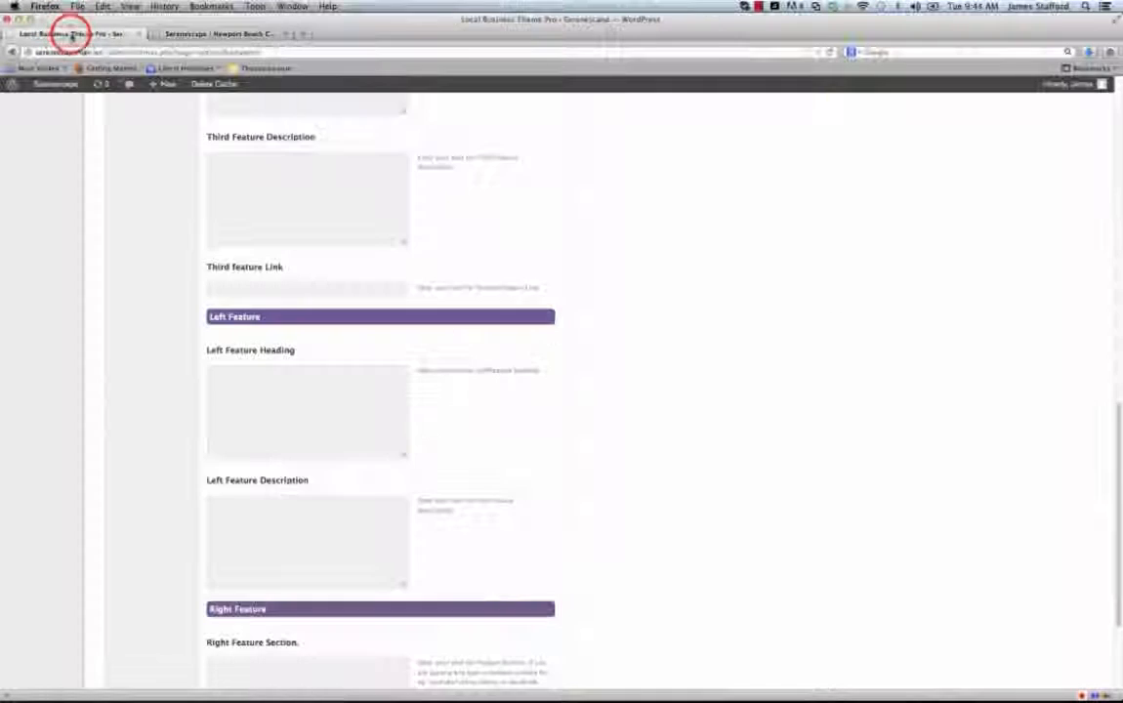
pyautogui.scroll(-3, 389, 464)
pyautogui.scroll(-1, 283, 527)
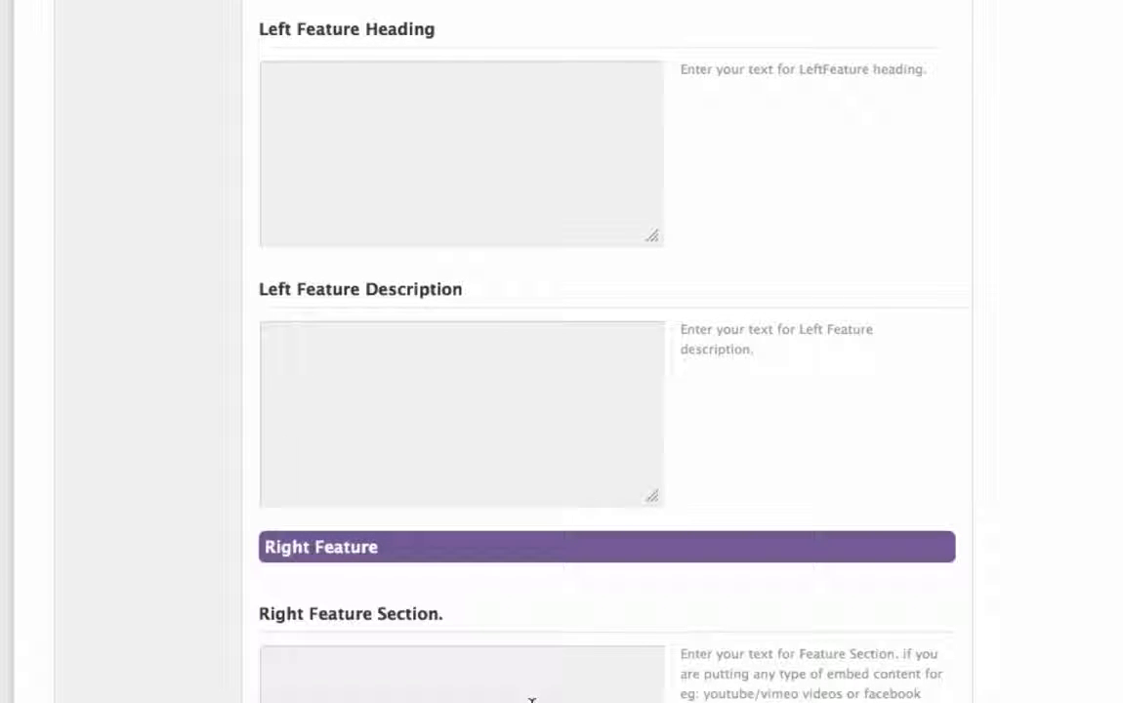
pyautogui.scroll(15, 198, 519)
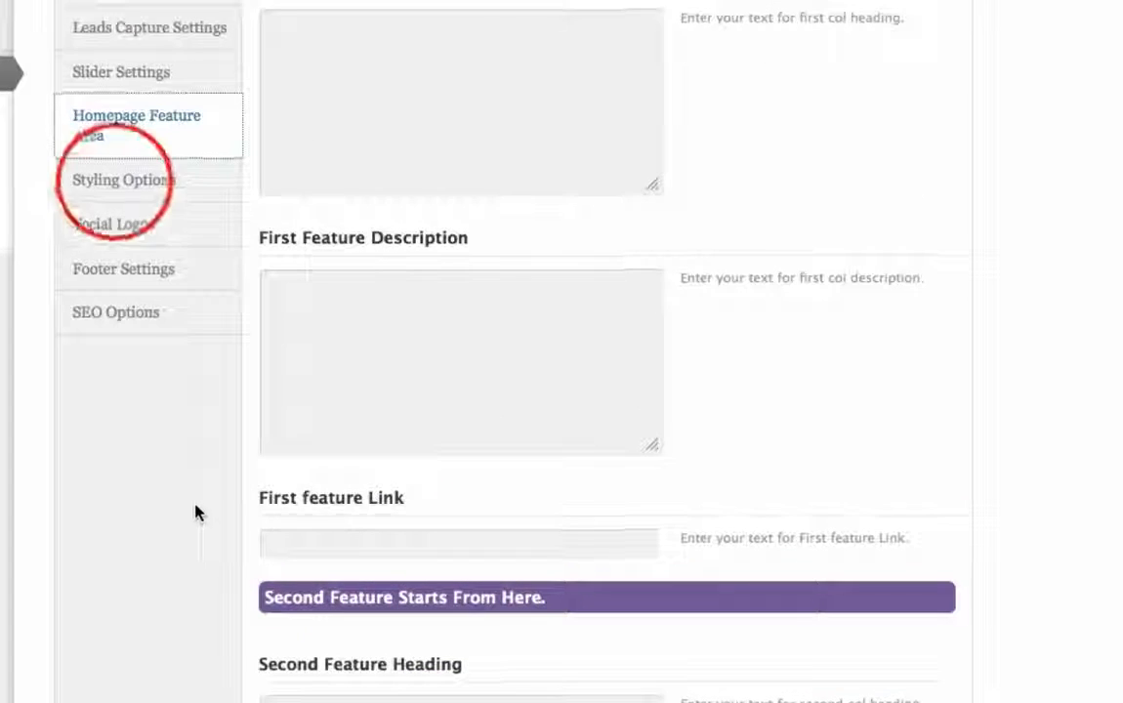
pyautogui.click(117, 187)
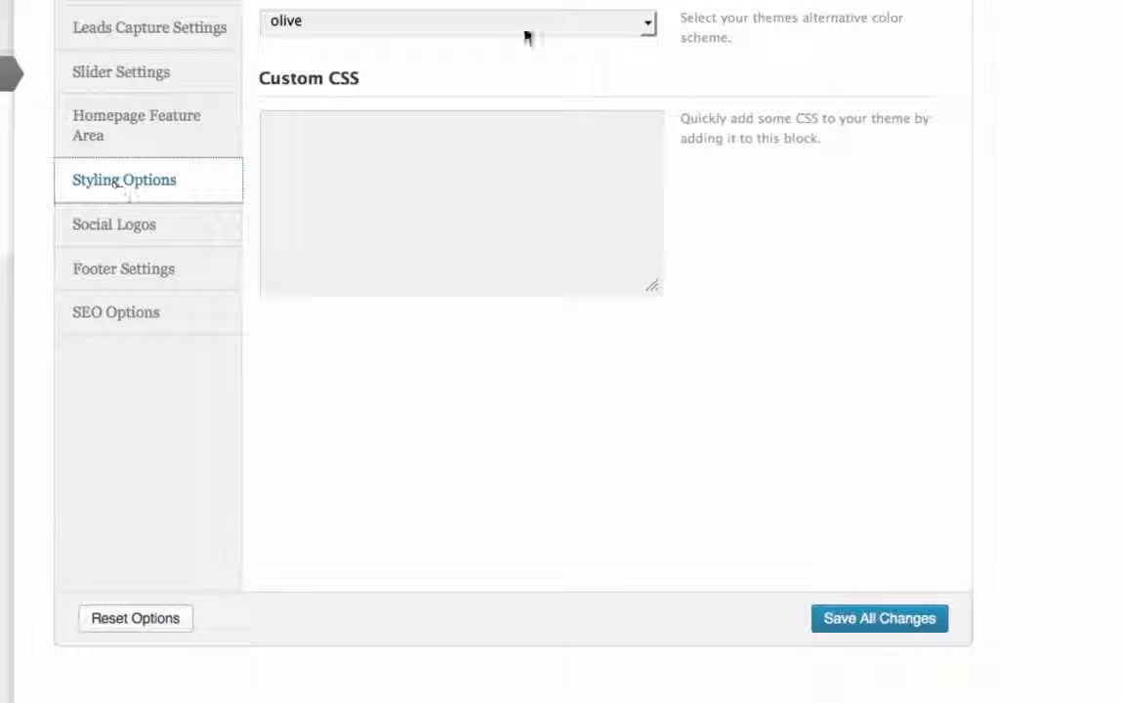
# Save the coffee theme stylesheet and reload the live homepage to preview it.
pyautogui.click(650, 23)
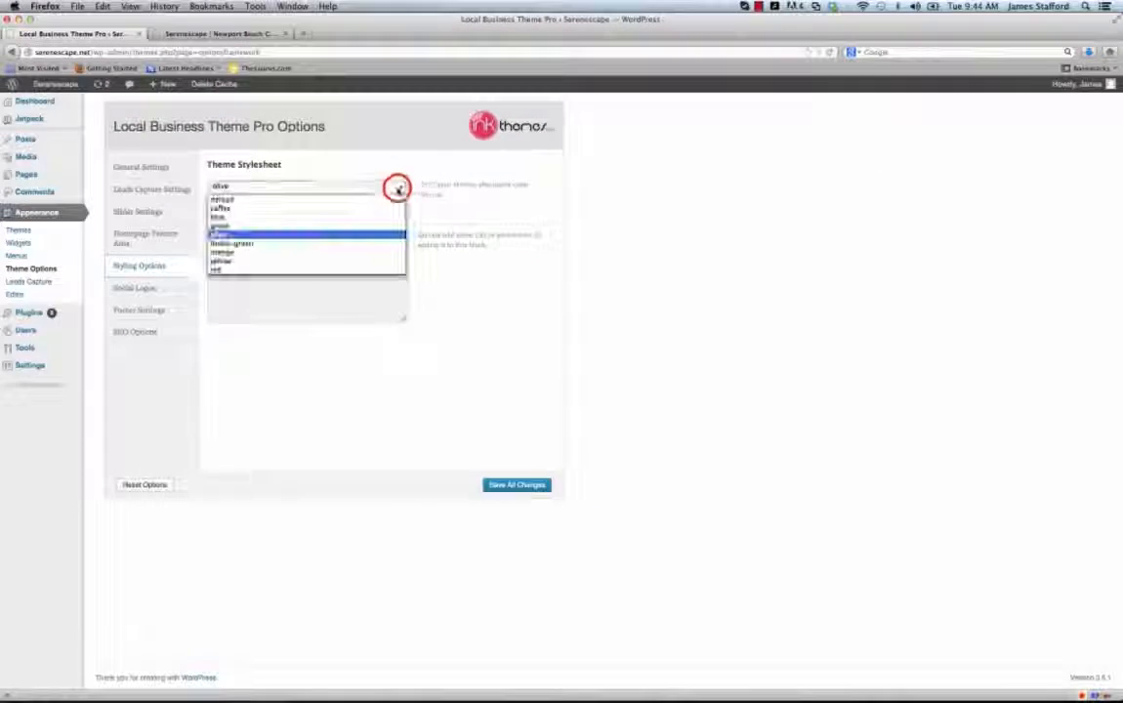
pyautogui.click(292, 208)
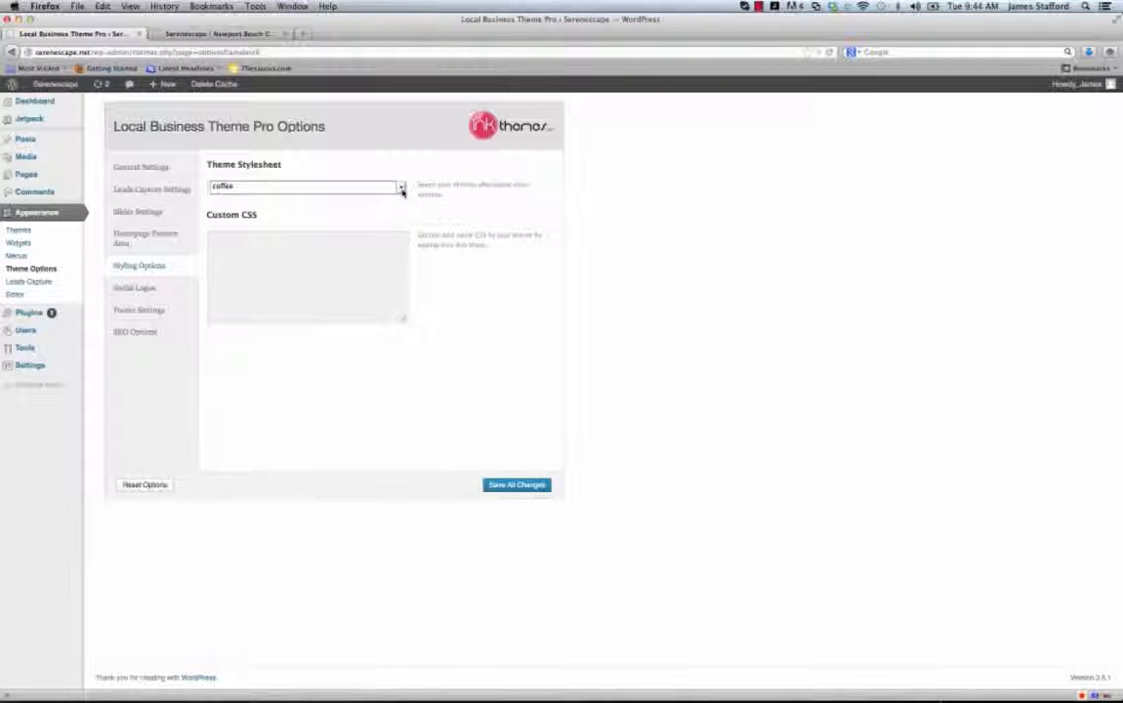
pyautogui.click(515, 484)
pyautogui.click(514, 485)
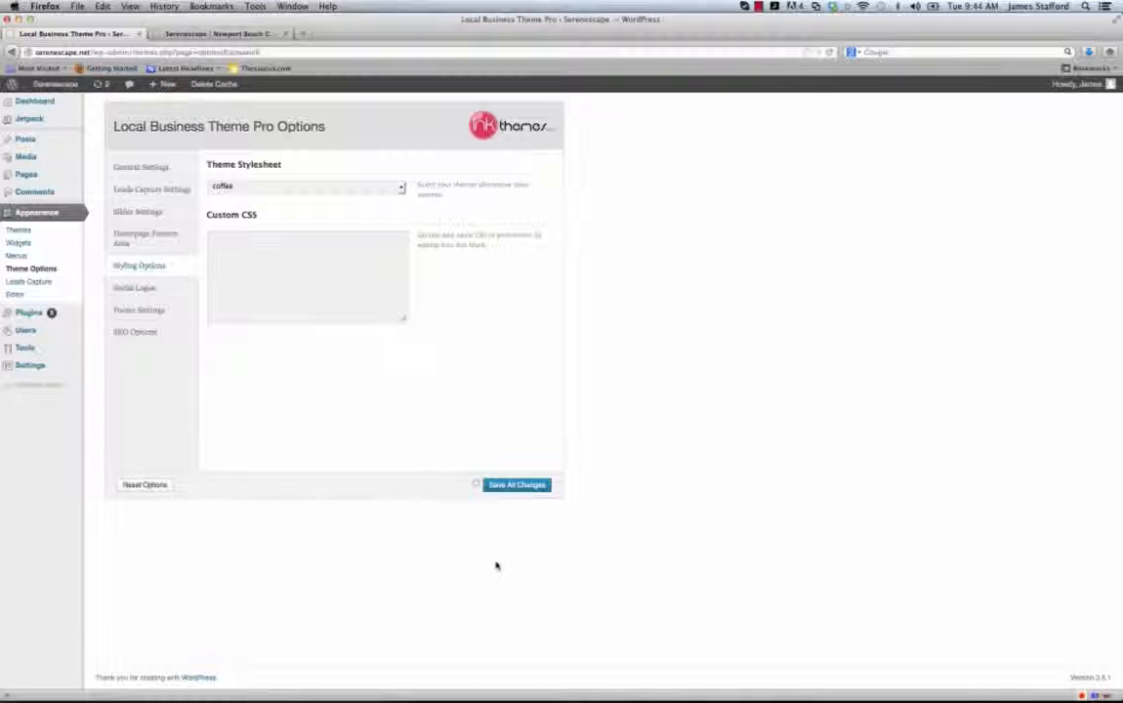
pyautogui.click(257, 35)
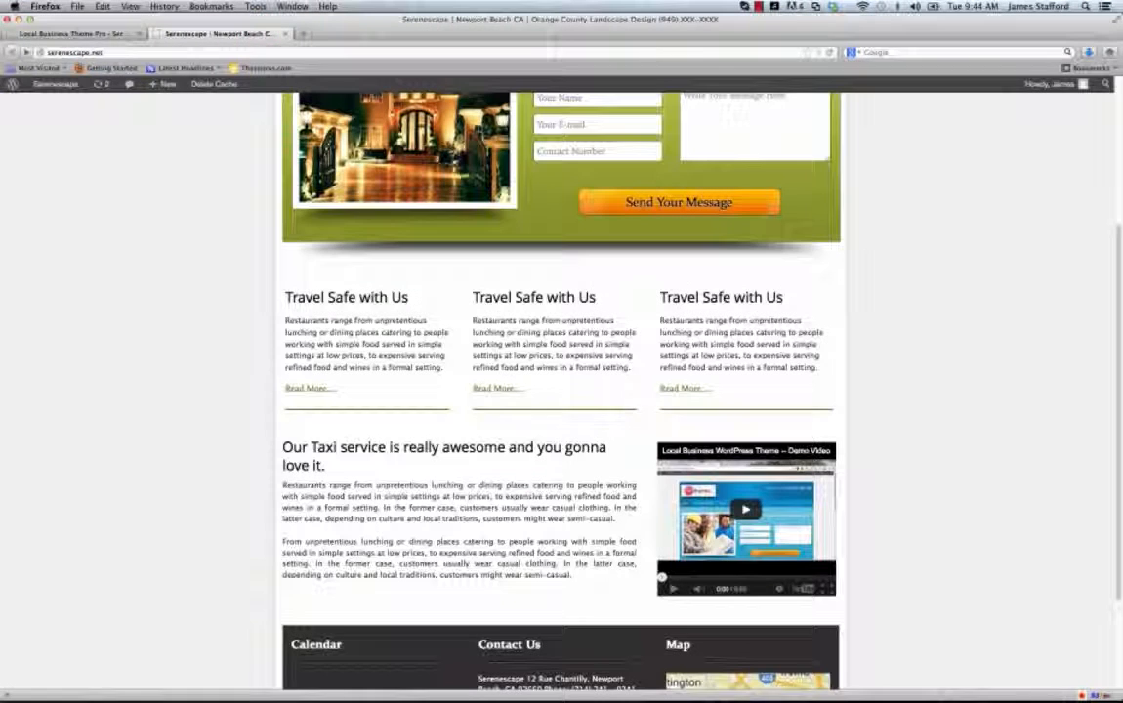
pyautogui.click(829, 53)
pyautogui.scroll(2, 835, 152)
pyautogui.click(829, 52)
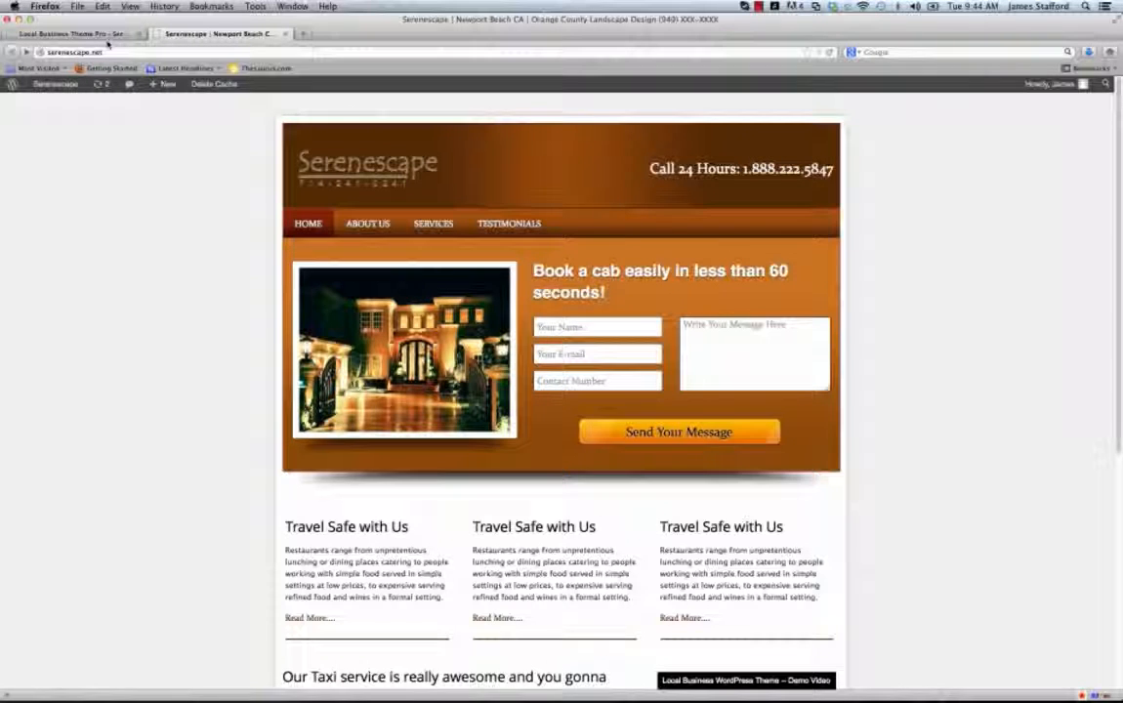
# Switch the theme stylesheet to orange, save, and reload the live site.
pyautogui.click(103, 37)
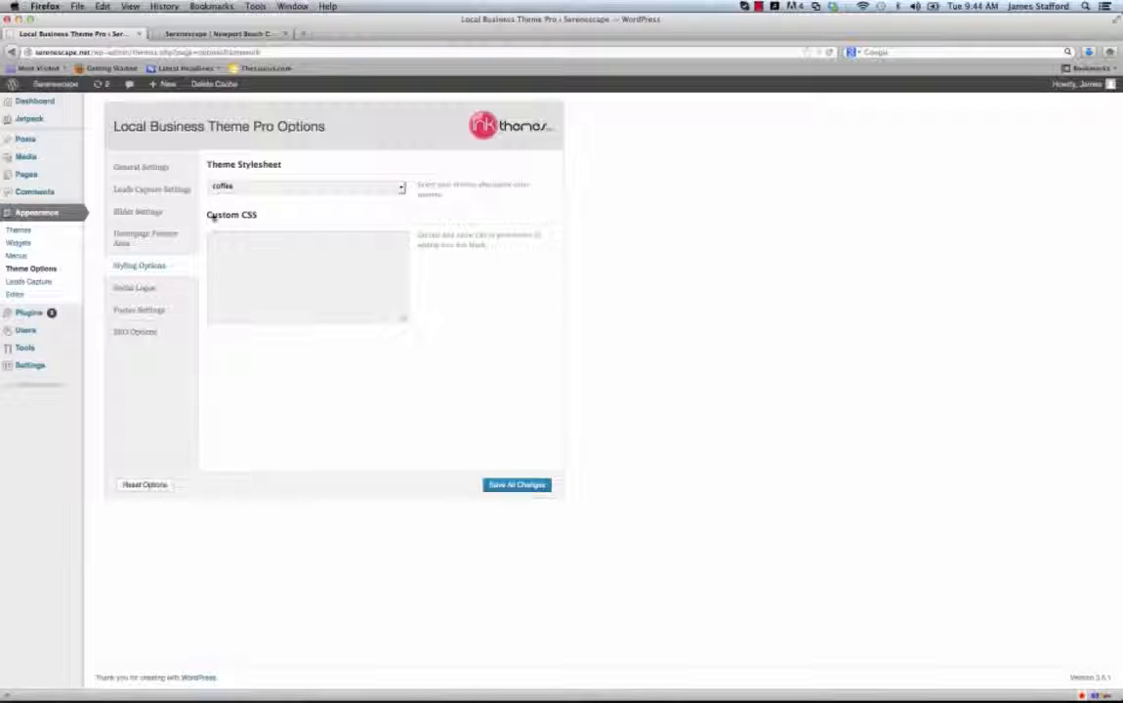
pyautogui.click(400, 185)
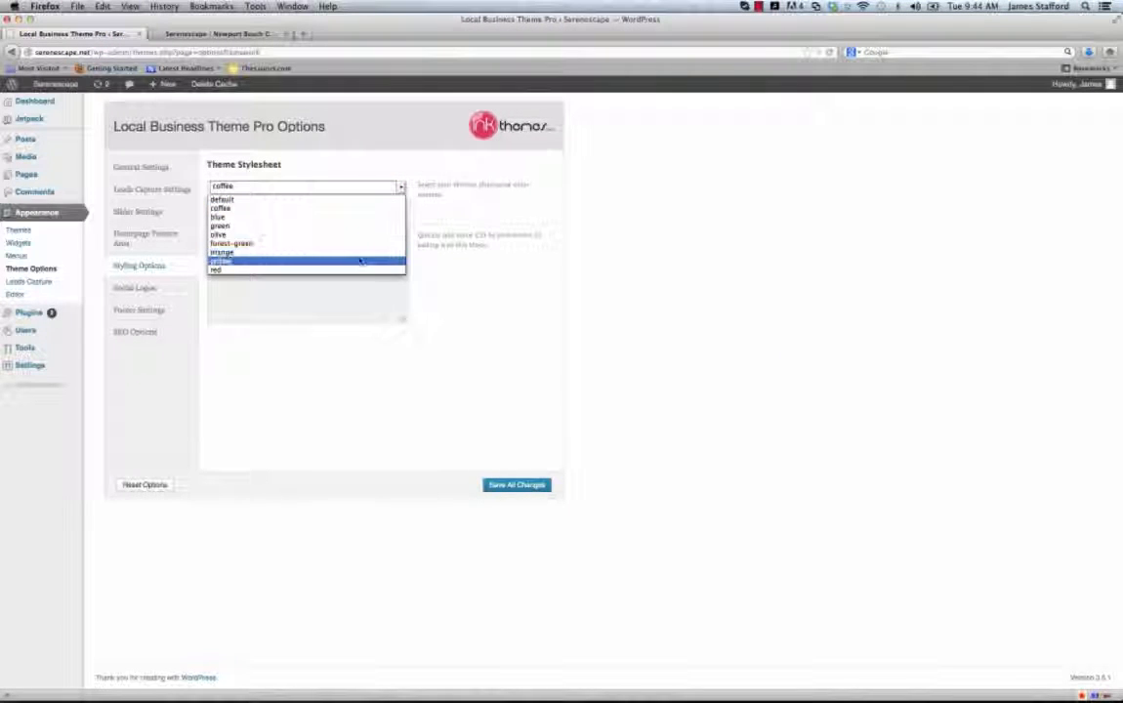
pyautogui.click(359, 253)
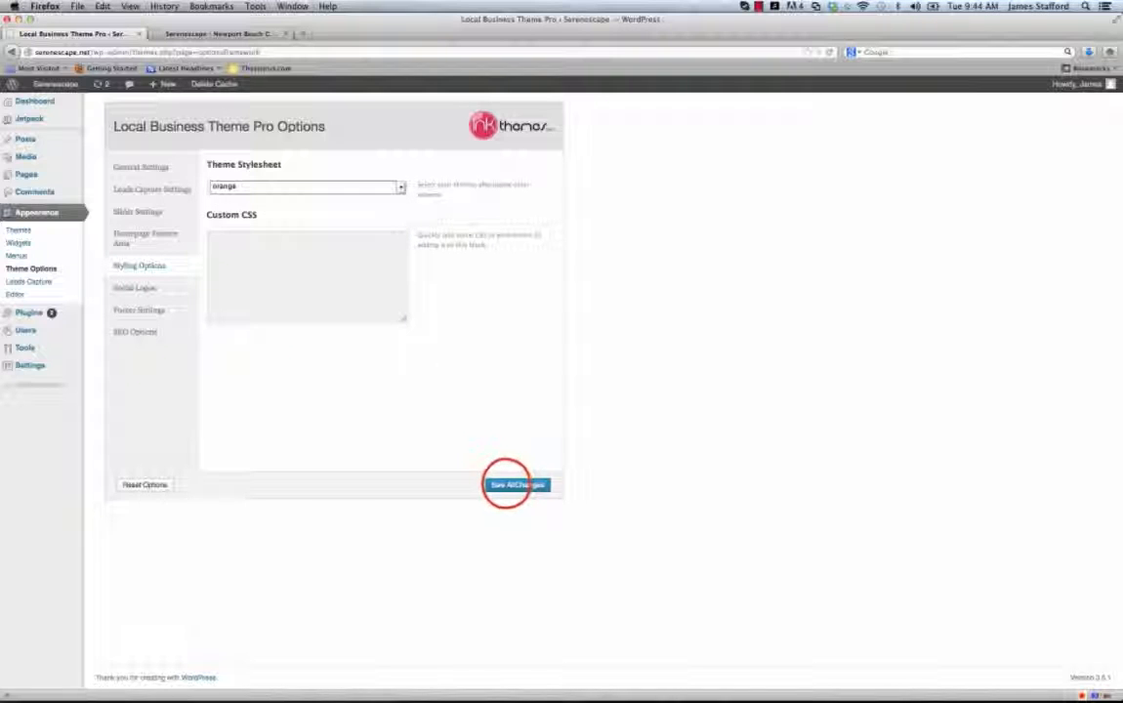
pyautogui.click(507, 485)
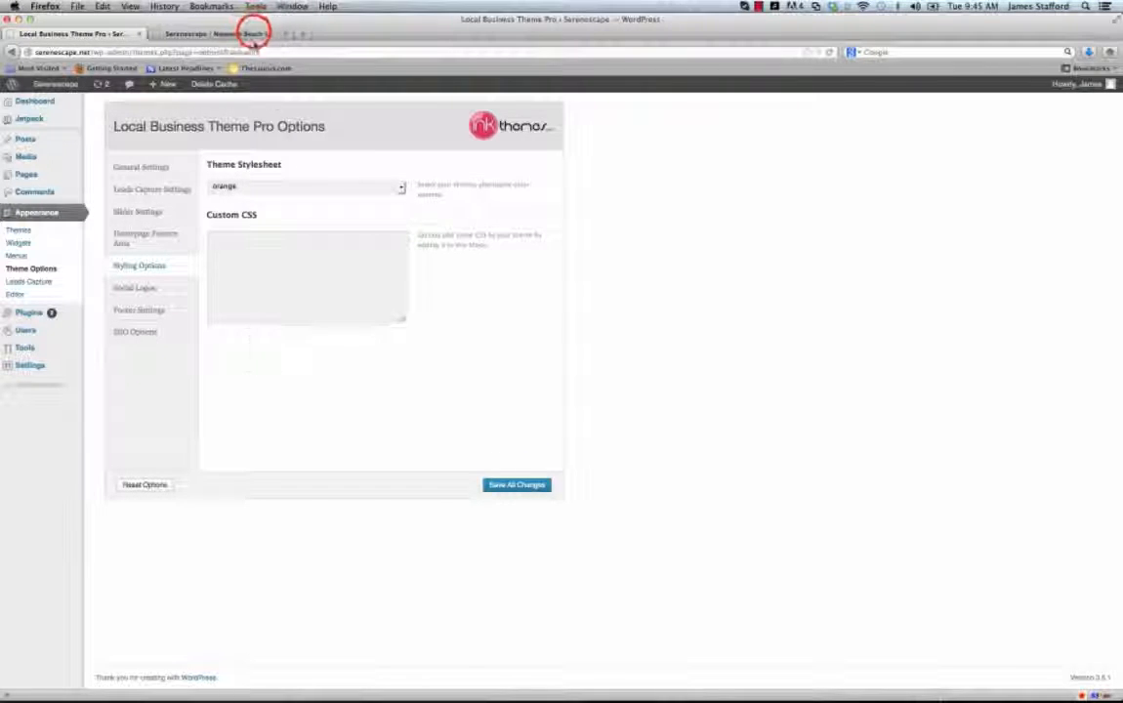
pyautogui.click(252, 33)
pyautogui.click(828, 52)
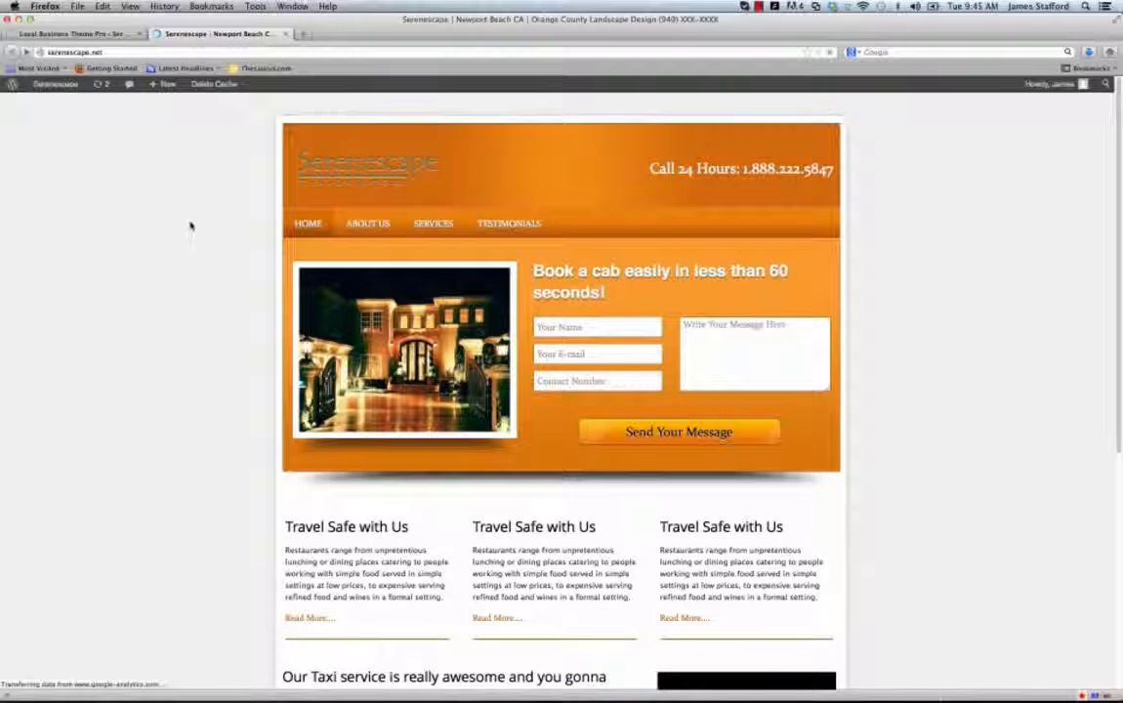
pyautogui.click(70, 36)
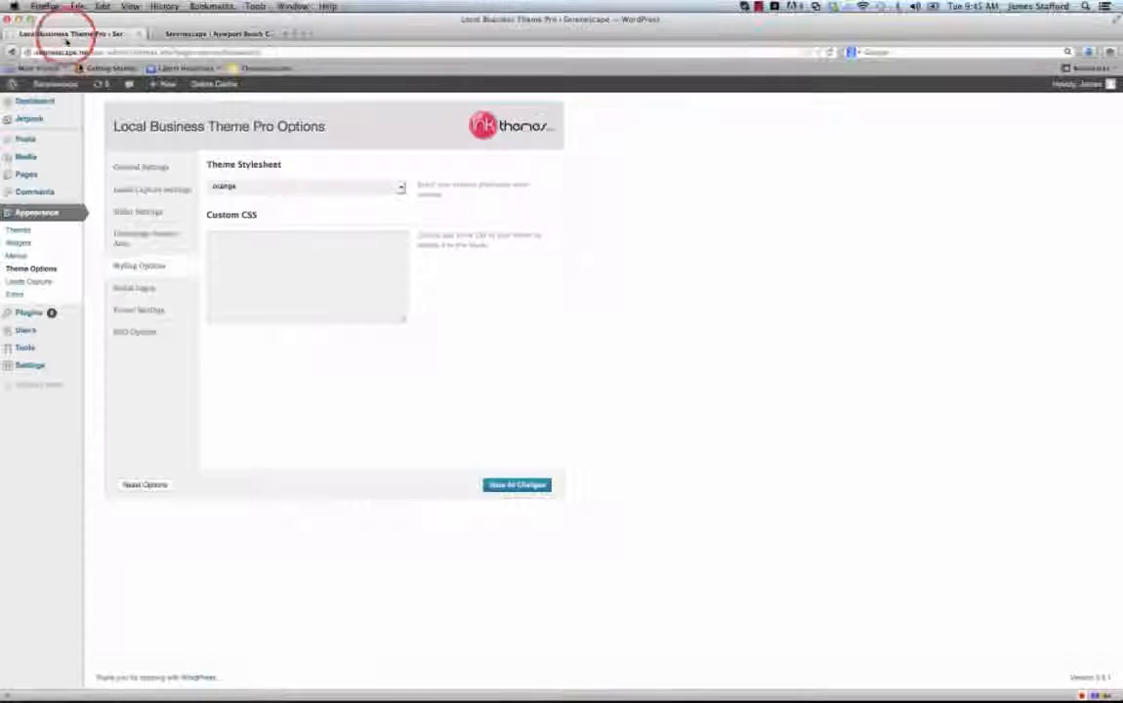
# Save the green theme stylesheet and reload the live site to view it.
pyautogui.click(399, 190)
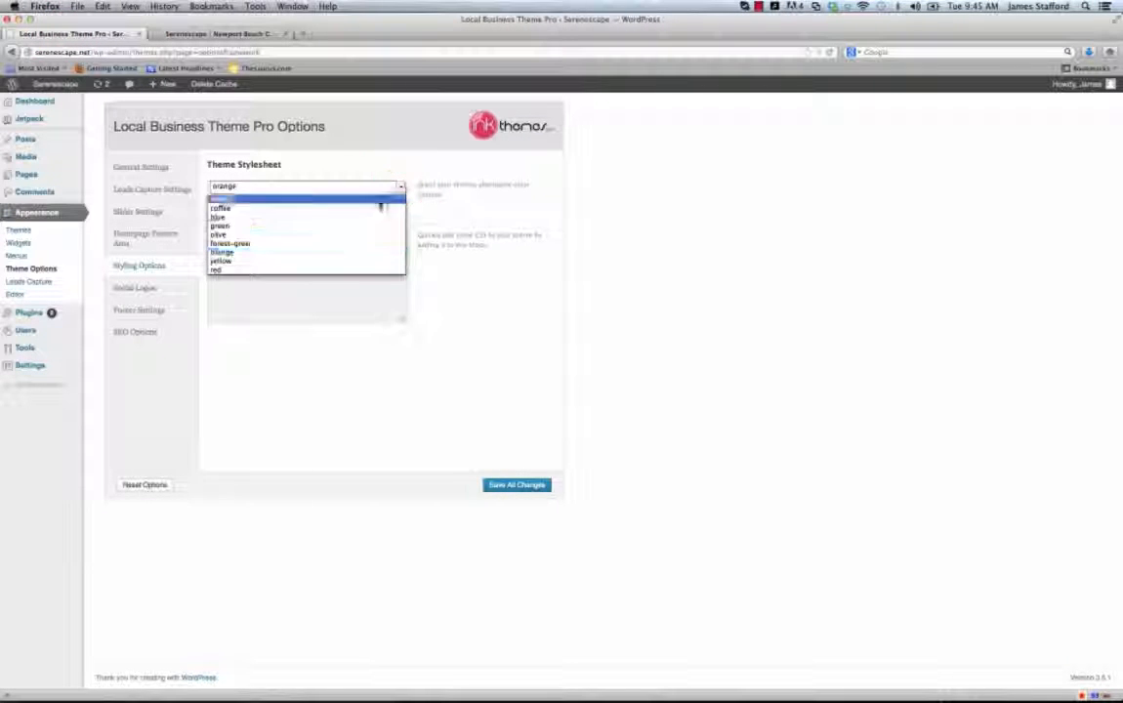
pyautogui.click(326, 227)
pyautogui.click(508, 484)
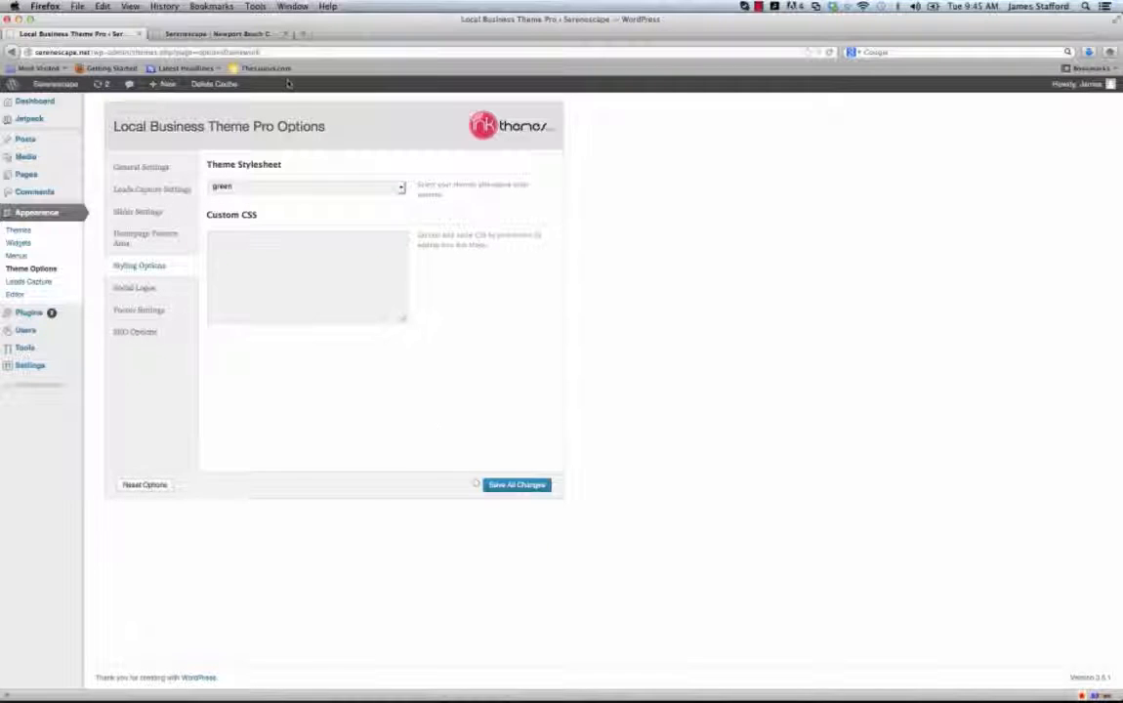
pyautogui.click(238, 34)
pyautogui.click(829, 51)
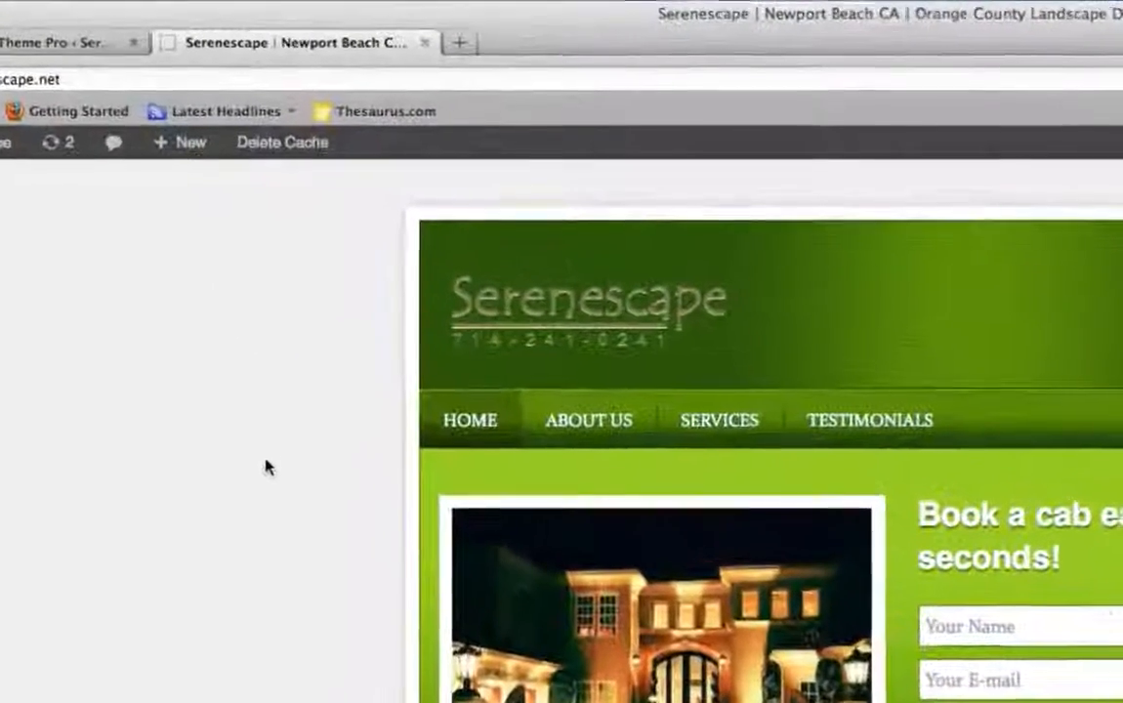
# Leave the colour scheme unchanged and move on to the Social Logos settings.
pyautogui.click(91, 34)
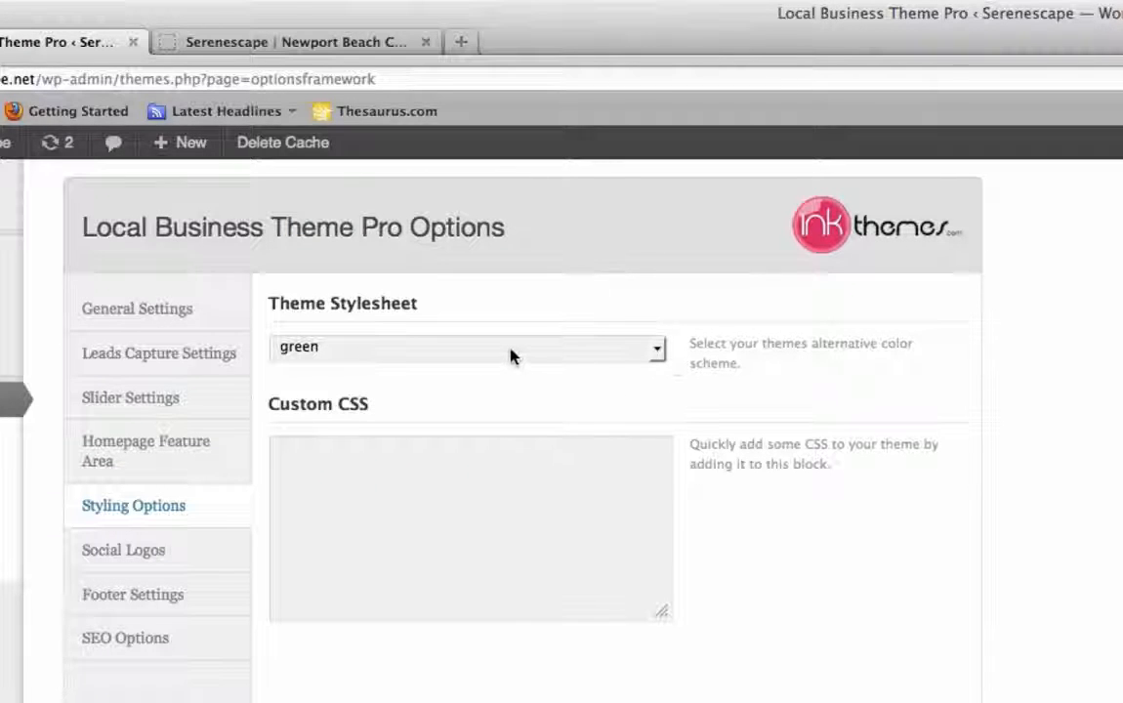
pyautogui.click(658, 349)
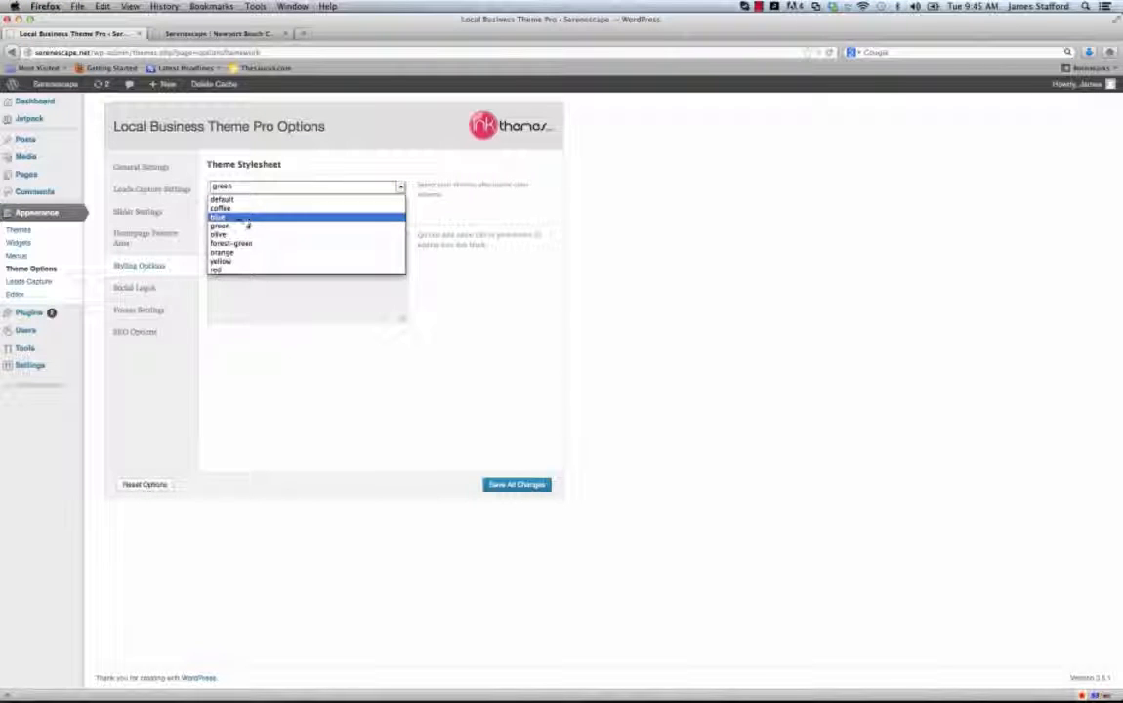
pyautogui.click(666, 179)
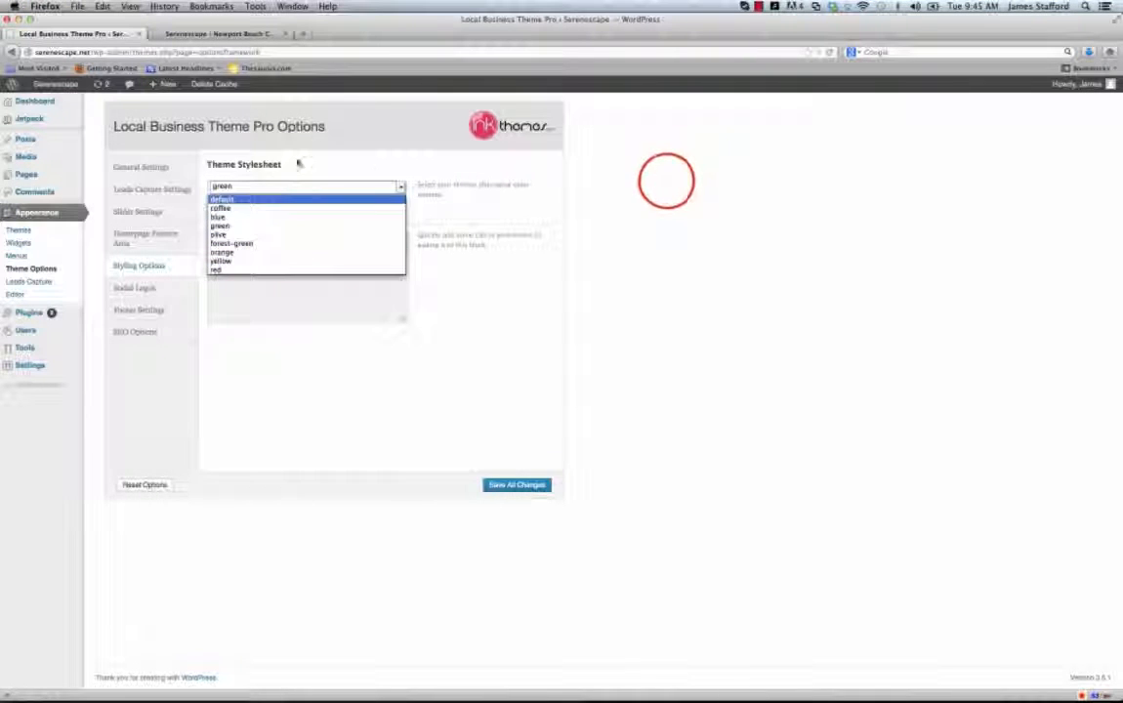
pyautogui.click(158, 290)
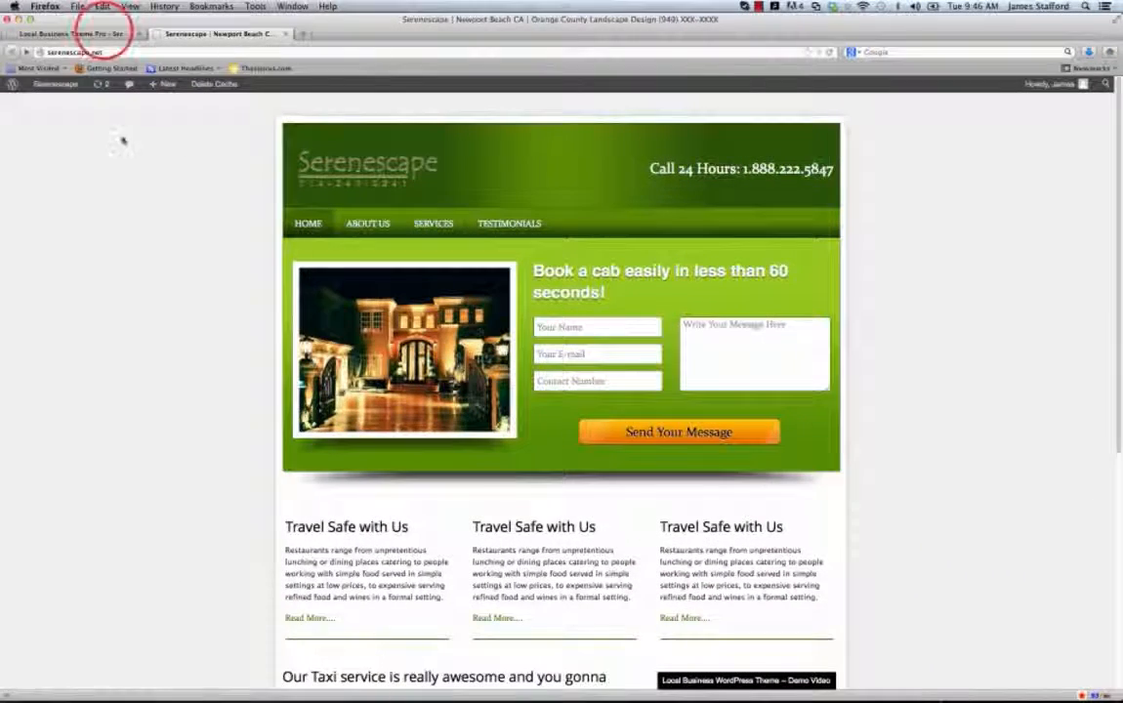
# Compare the Footer Settings with the live Serenescape footer, then open the SEO Options section.
pyautogui.click(100, 33)
pyautogui.click(147, 310)
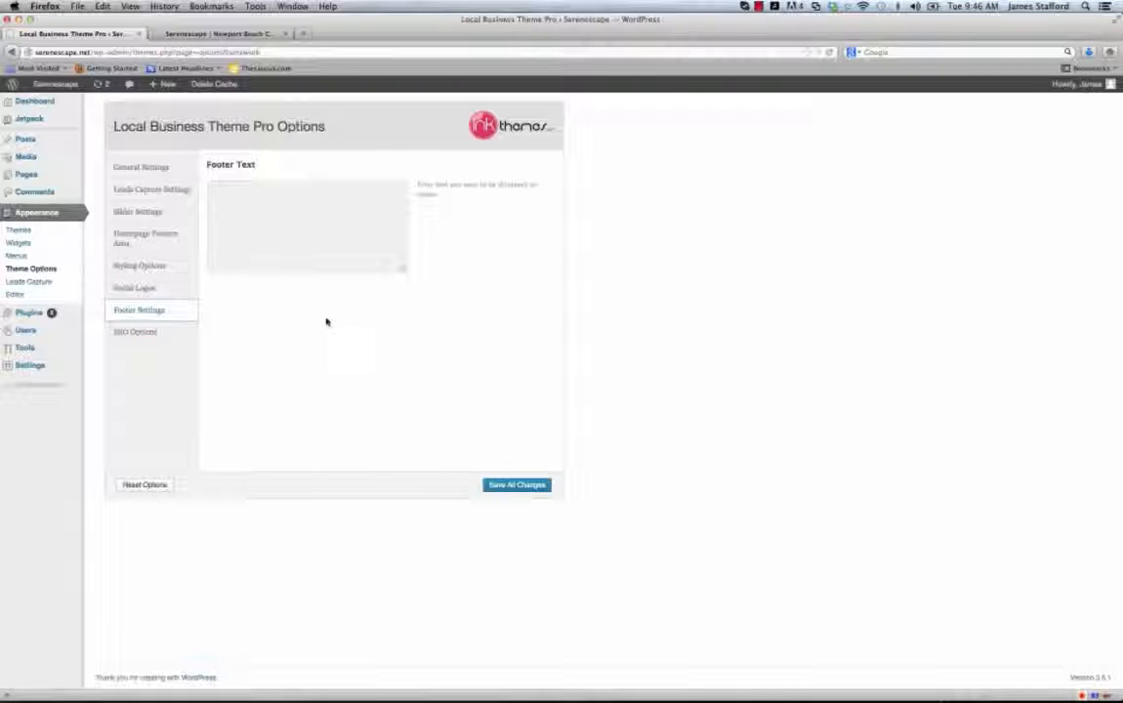
pyautogui.click(213, 33)
pyautogui.scroll(-1, 289, 473)
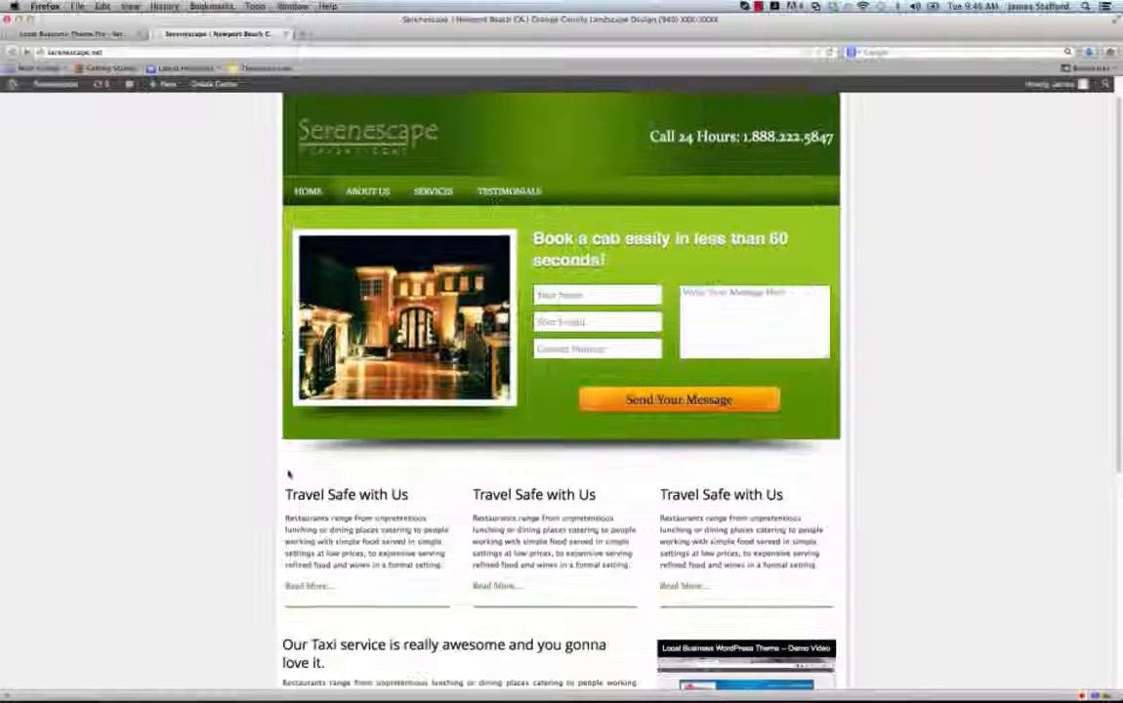
pyautogui.scroll(-6, 289, 474)
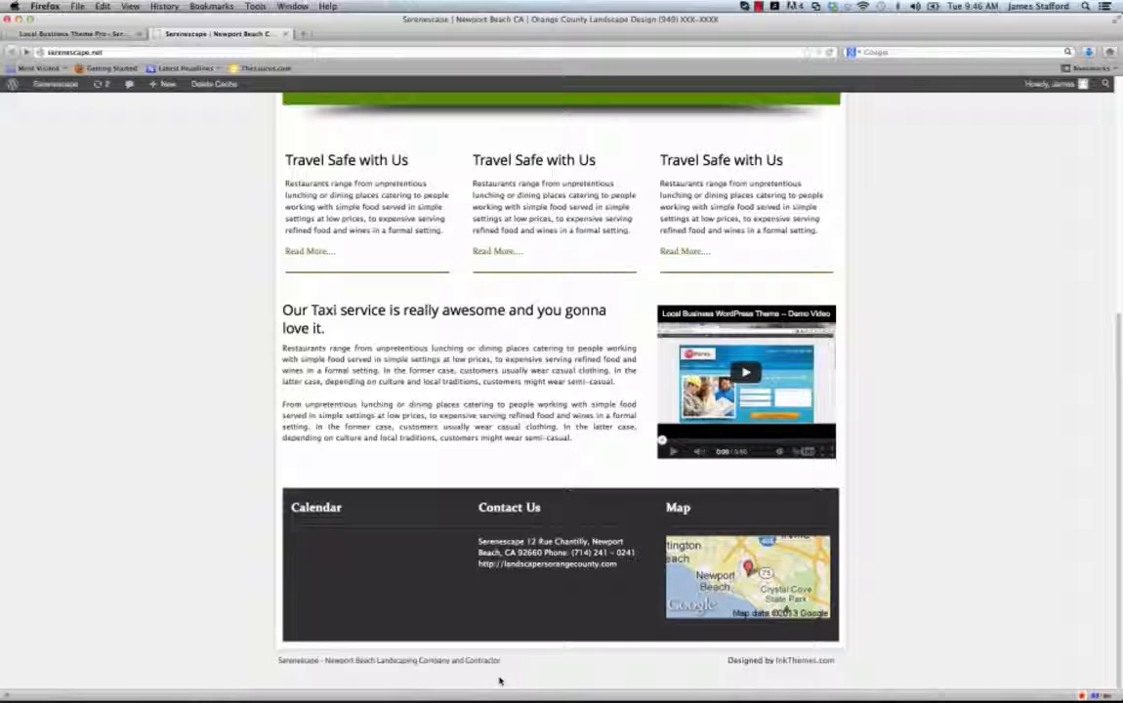
pyautogui.click(101, 35)
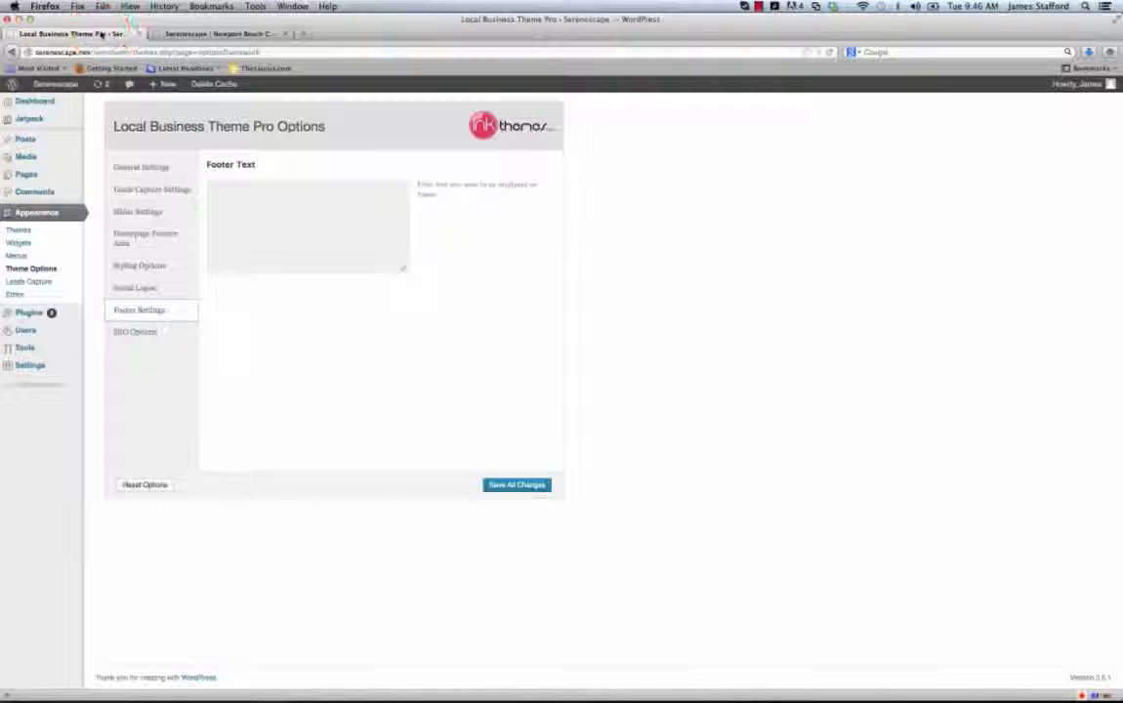
pyautogui.click(151, 330)
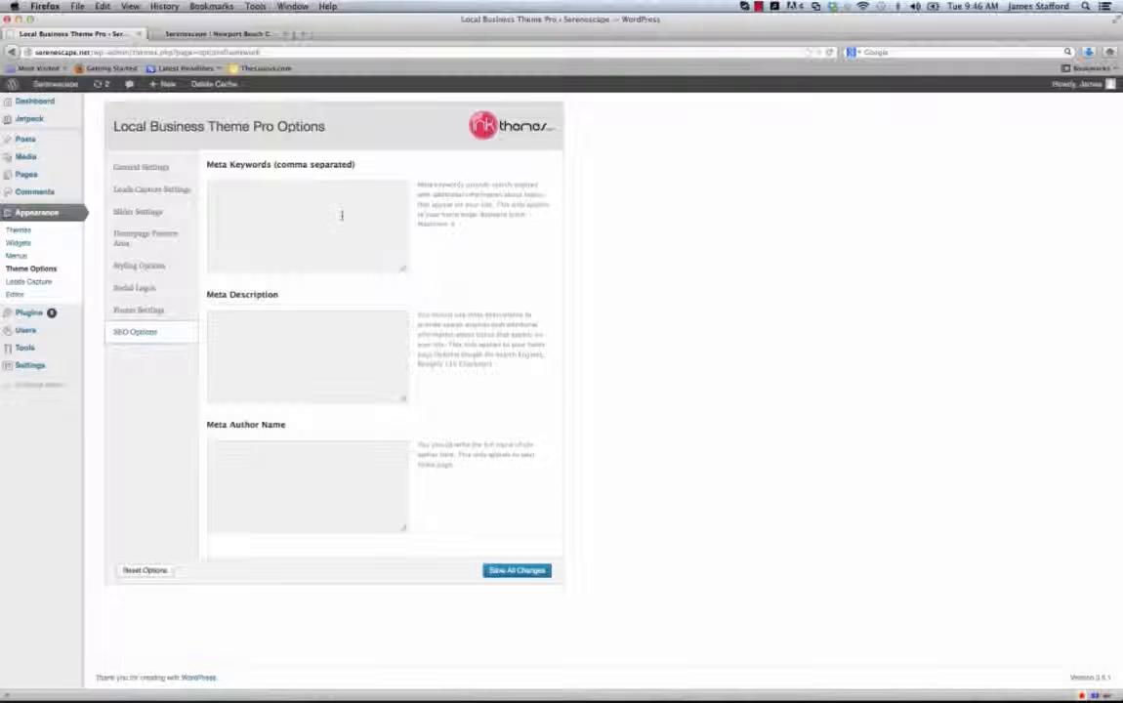
# Open a new empty Firefox tab beside the site, then return to Theme Options.
pyautogui.click(302, 34)
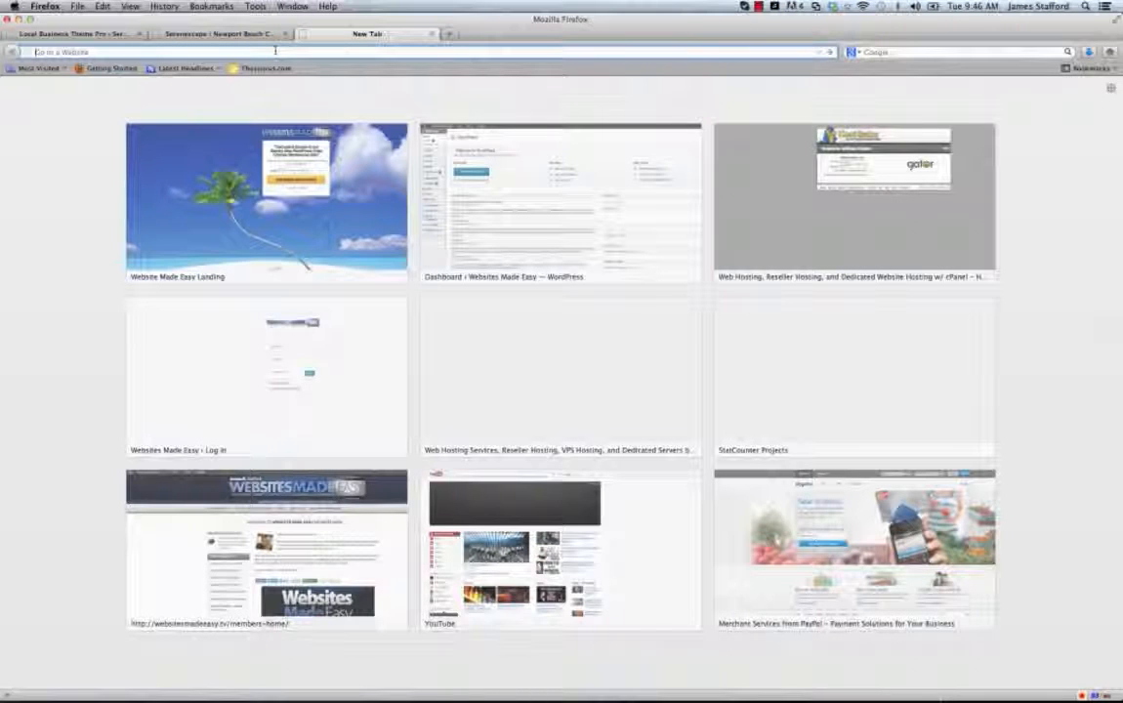
pyautogui.click(934, 53)
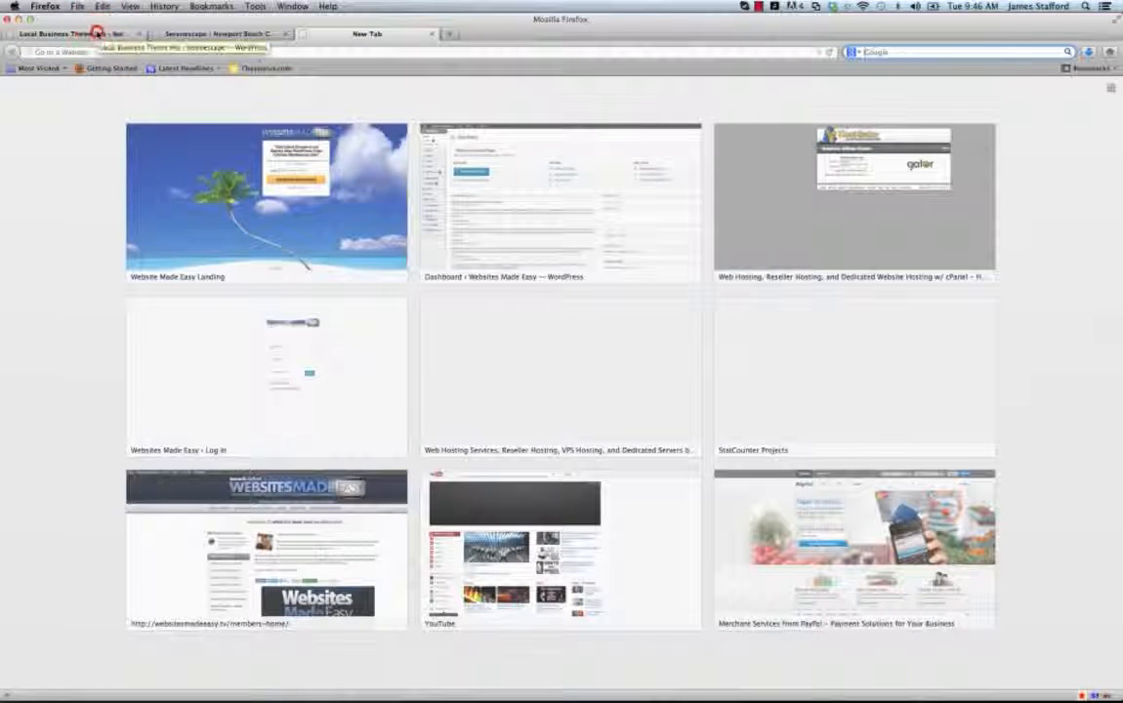
pyautogui.click(98, 34)
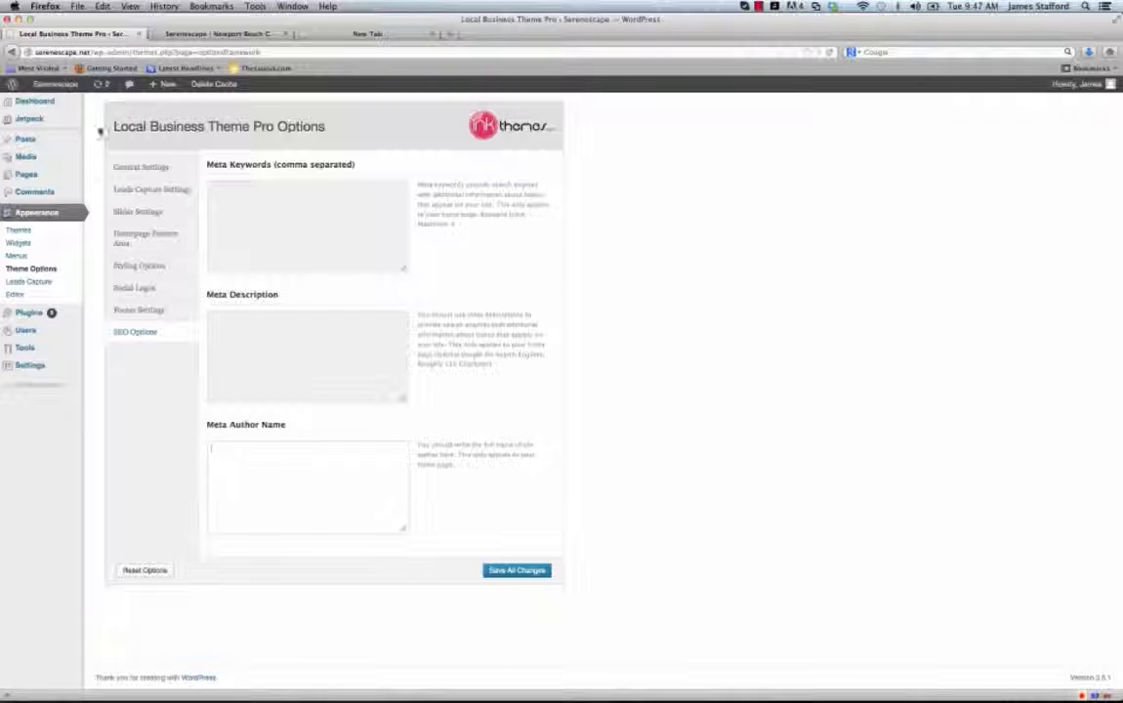
# View the green Serenescape homepage, scrolling past the booking form, feature blocks and taxi section.
pyautogui.click(234, 29)
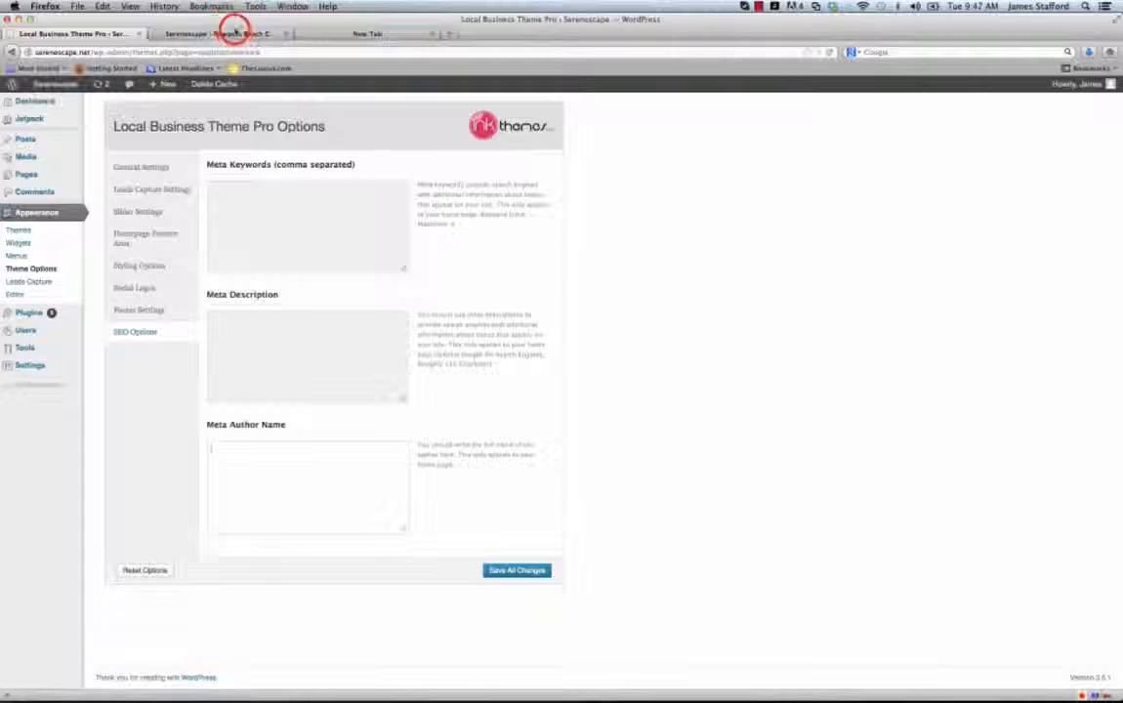
pyautogui.click(245, 29)
pyautogui.scroll(10, 203, 327)
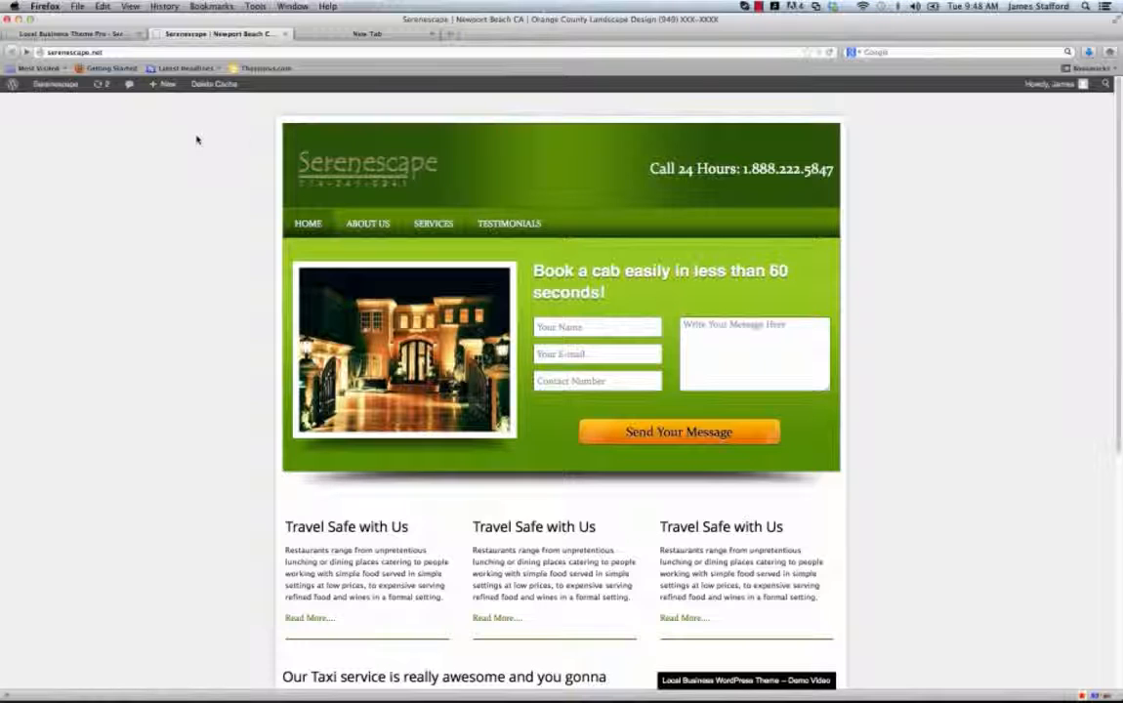
pyautogui.scroll(-5, 178, 220)
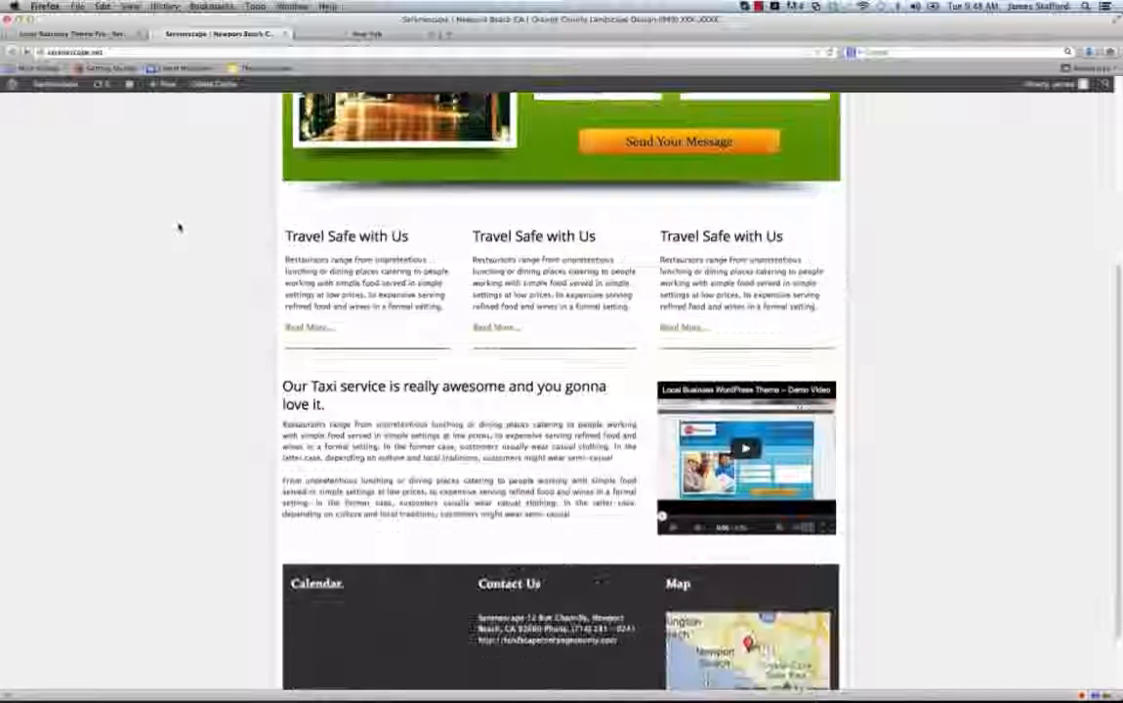
pyautogui.scroll(5, 177, 228)
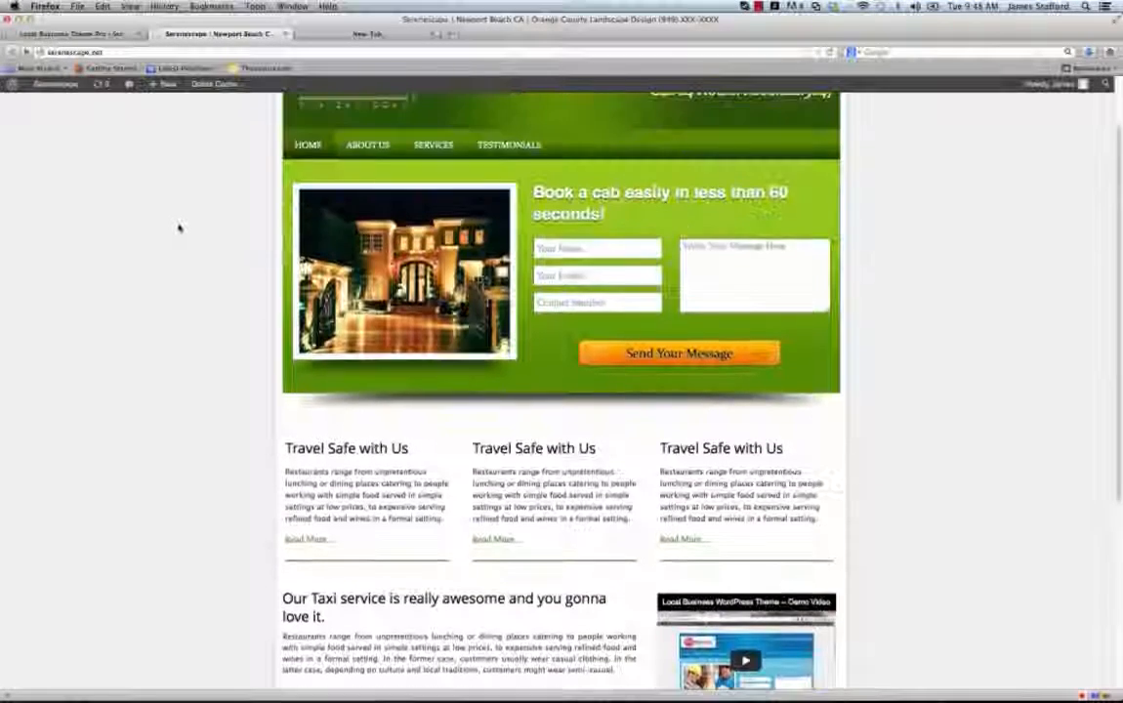
pyautogui.scroll(2, 178, 227)
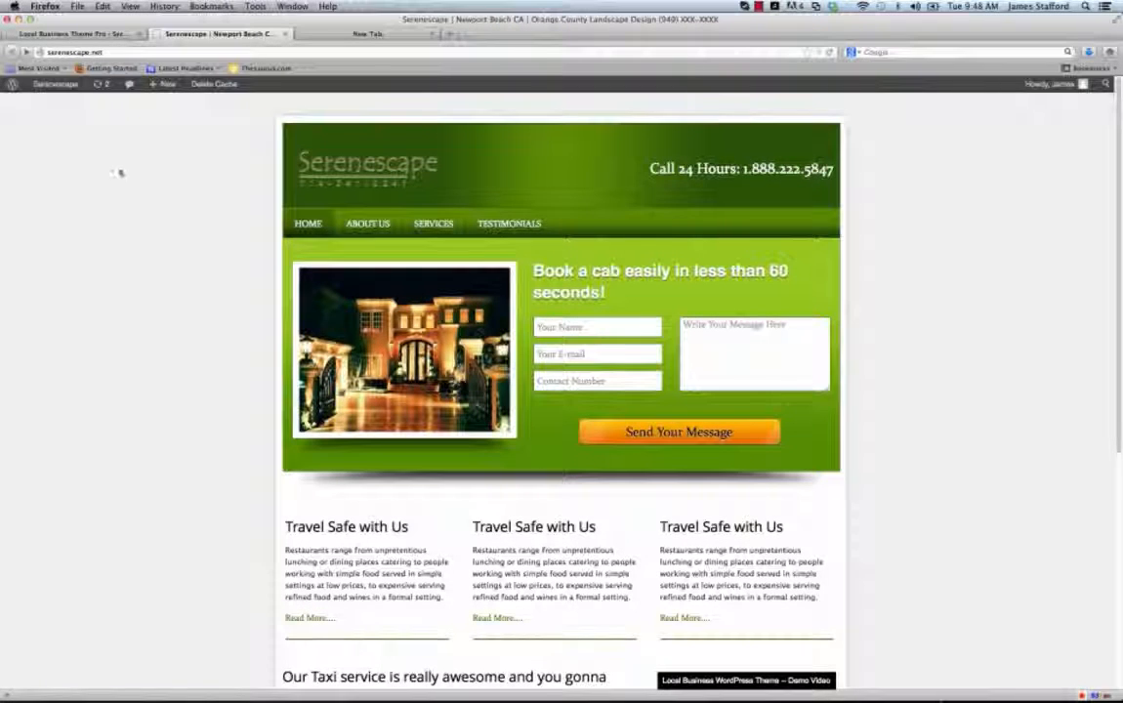